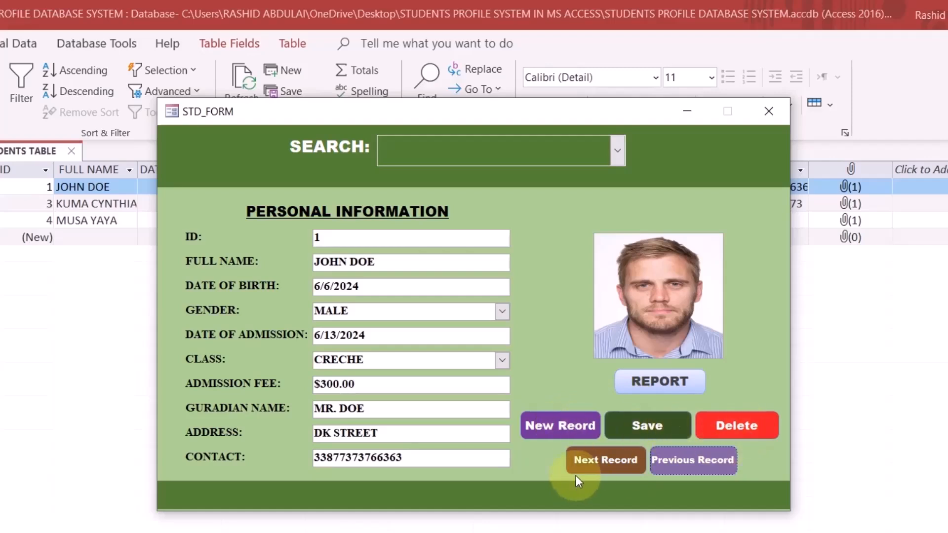
Open the student profile report, cancel its print dialog, and close the report
left_click(671, 382)
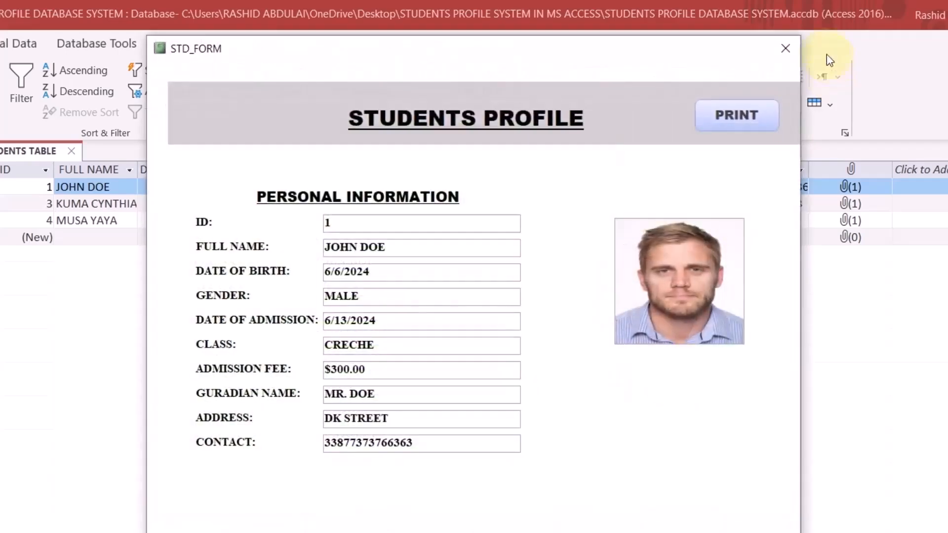
left_click(751, 117)
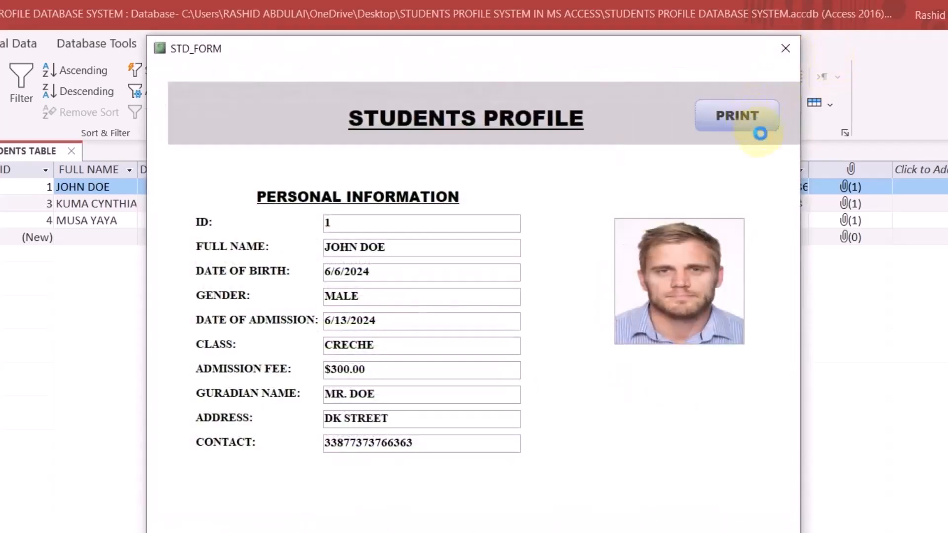
left_click(623, 397)
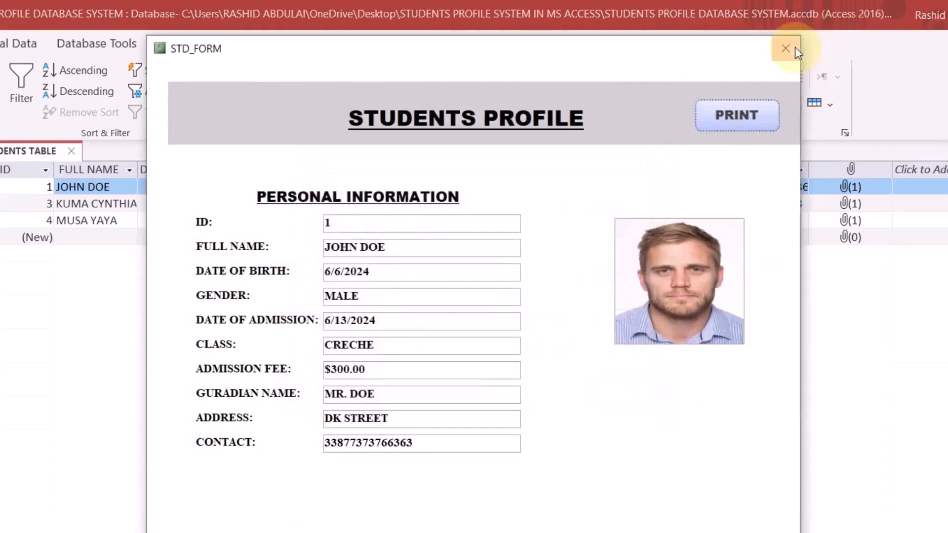
left_click(785, 48)
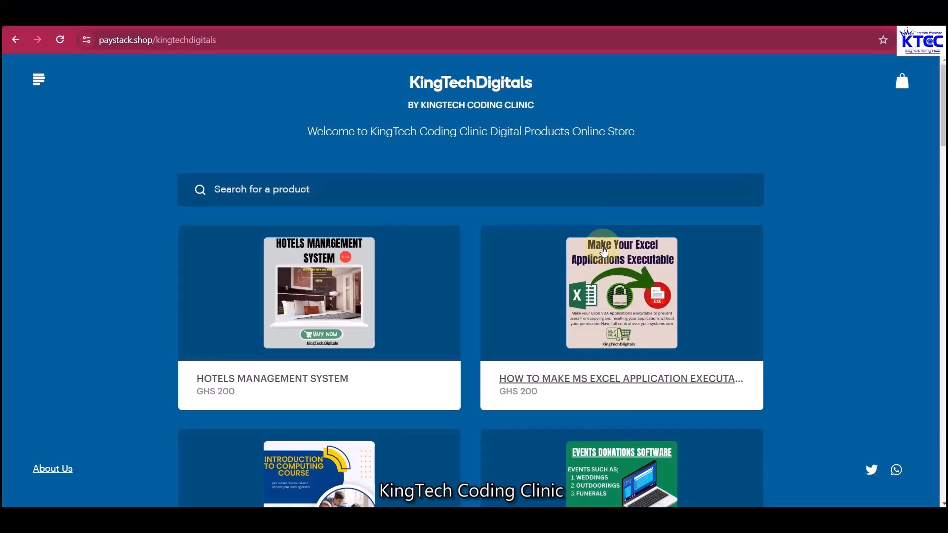
Scroll through the KingTechDigitals product catalogue in the Paystack store
scroll(604, 252, "down", 10)
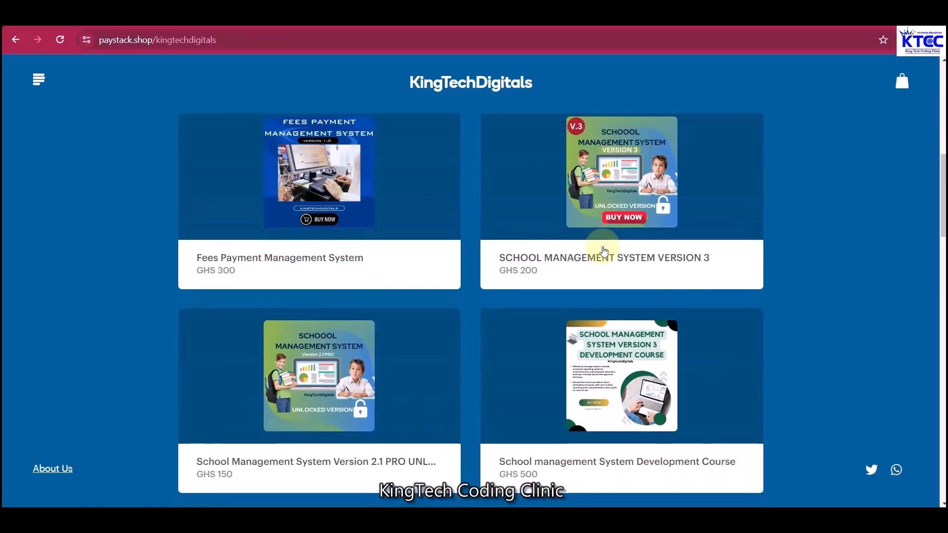
scroll(605, 251, "down", 10)
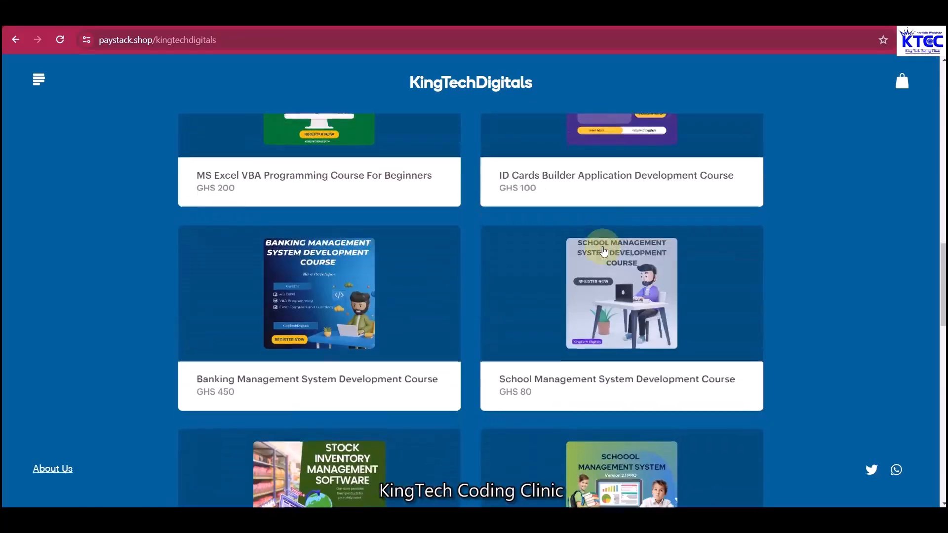
scroll(604, 251, "down", 10)
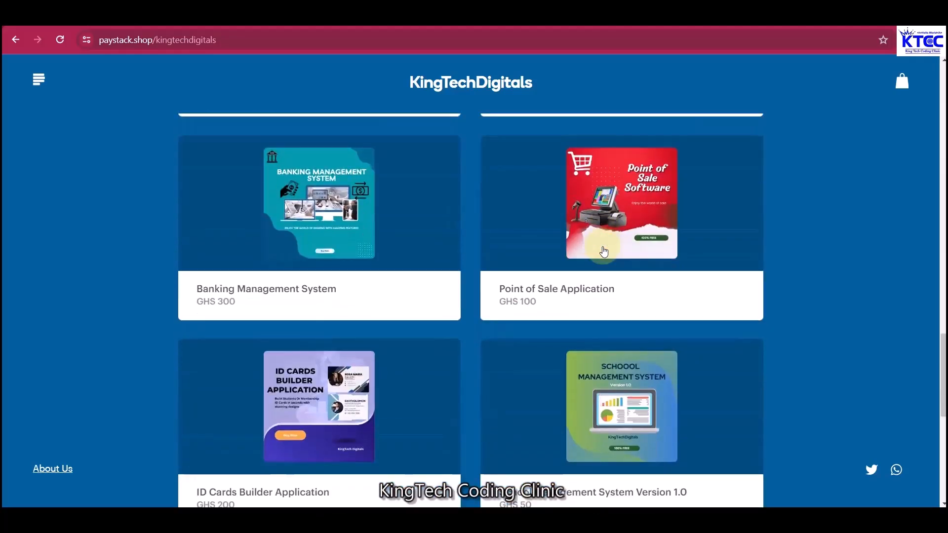
scroll(605, 251, "down", 5)
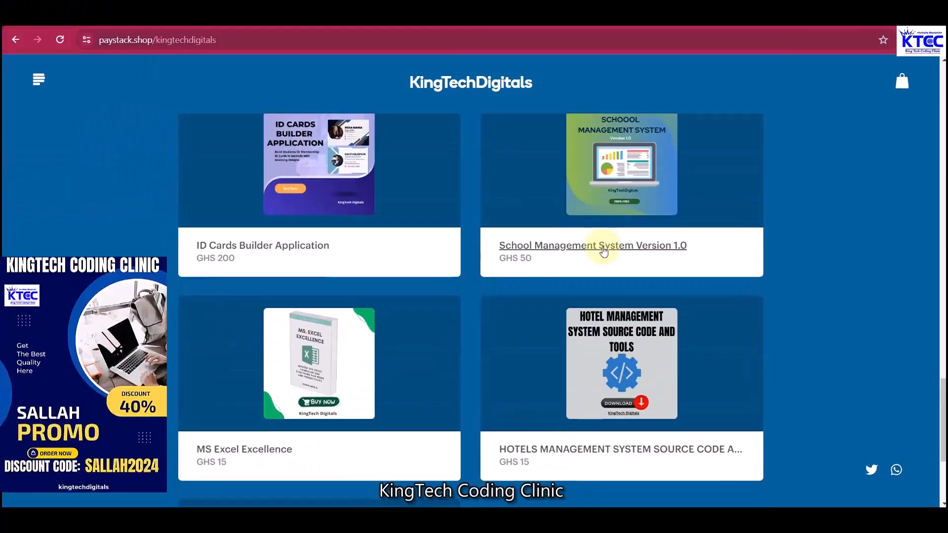
scroll(604, 250, "down", 4)
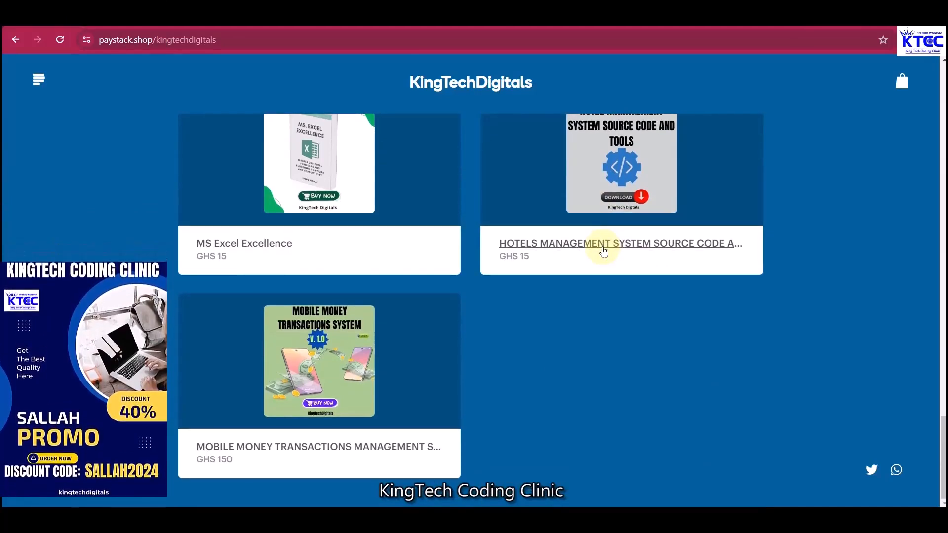
scroll(604, 252, "up", 8)
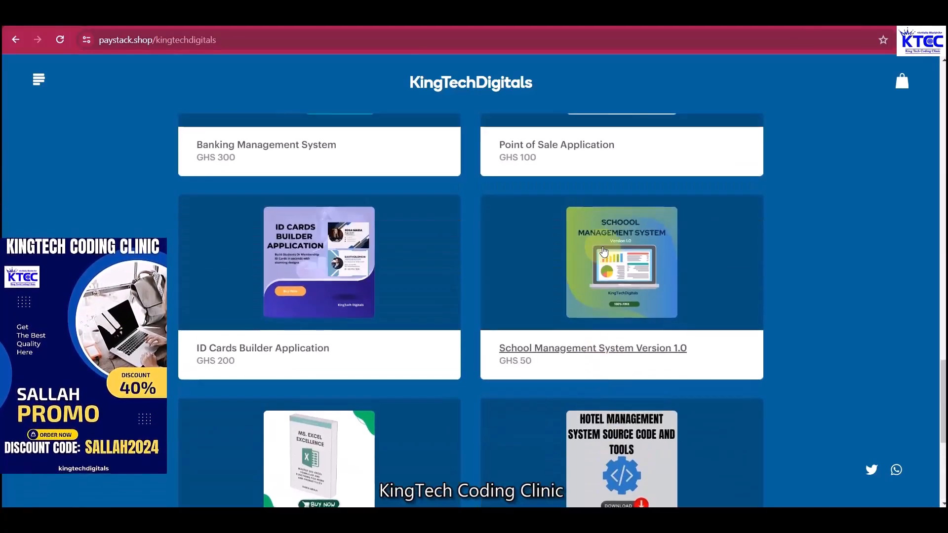
scroll(604, 251, "up", 5)
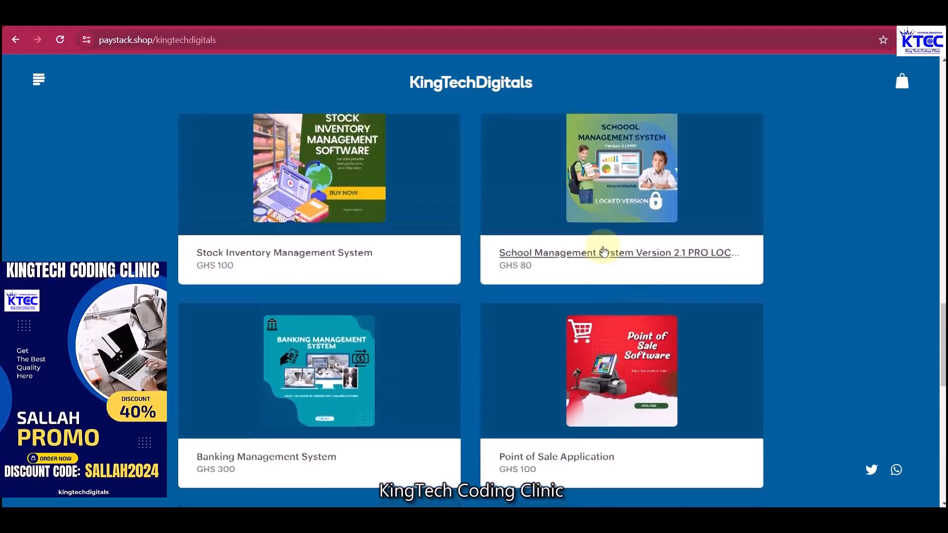
View the locked School Management 2.1 PRO listing, then close STD_FORM and exit Access
left_click(603, 251)
scroll(604, 250, "up", 4)
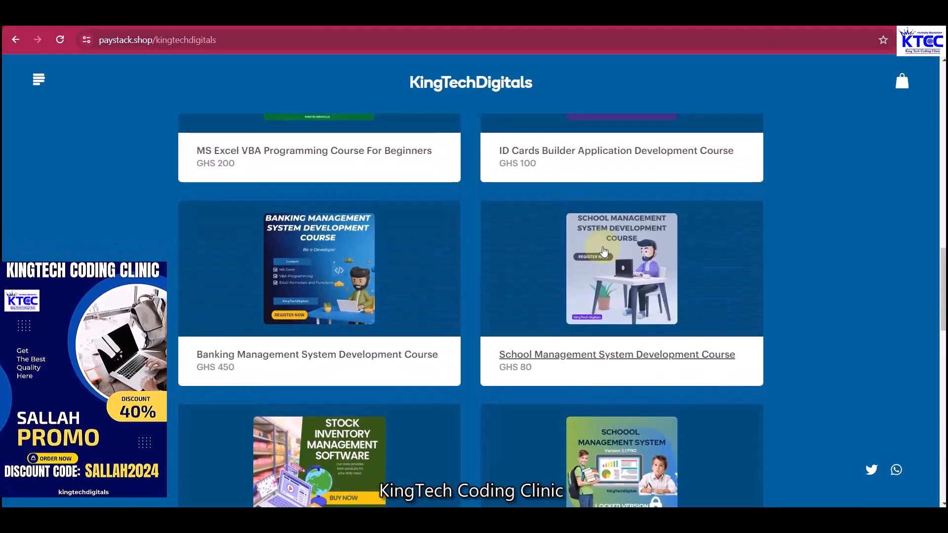
scroll(603, 252, "up", 7)
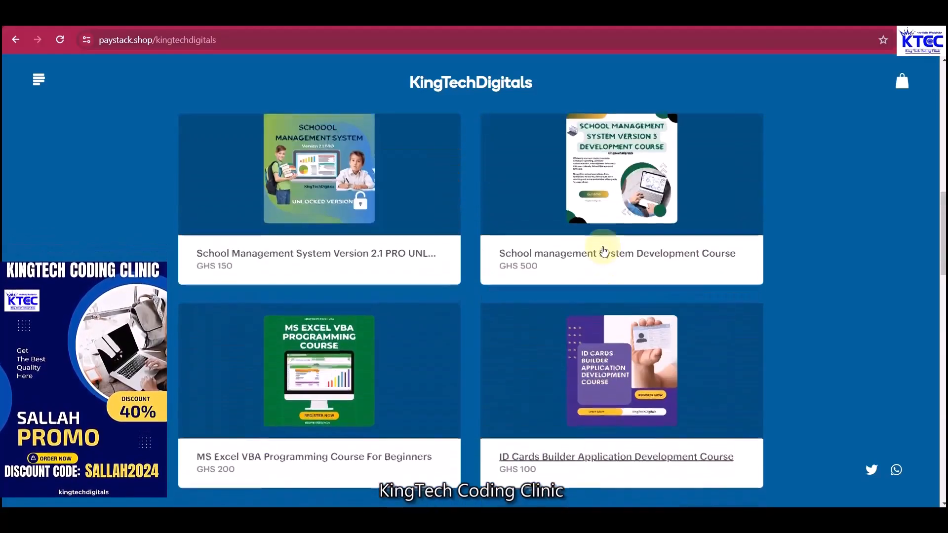
scroll(604, 251, "up", 10)
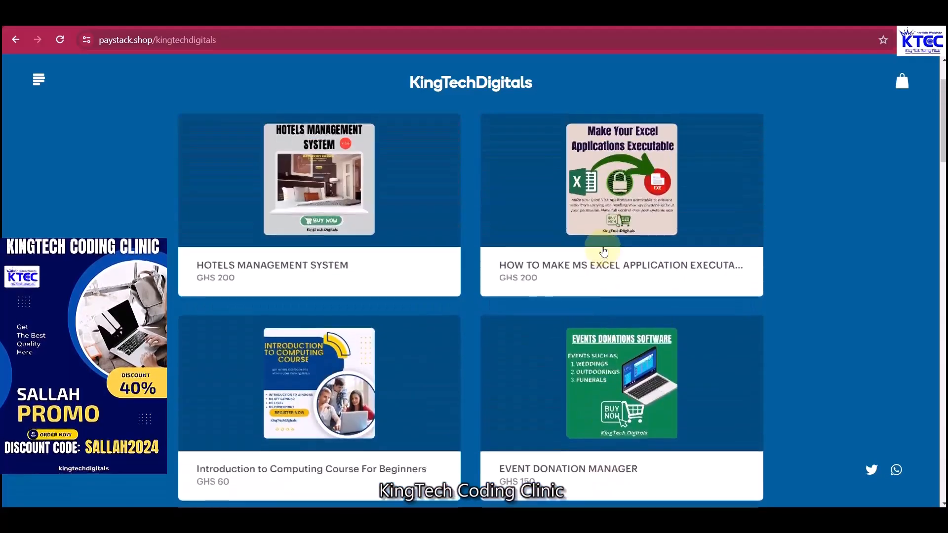
scroll(603, 251, "down", 6)
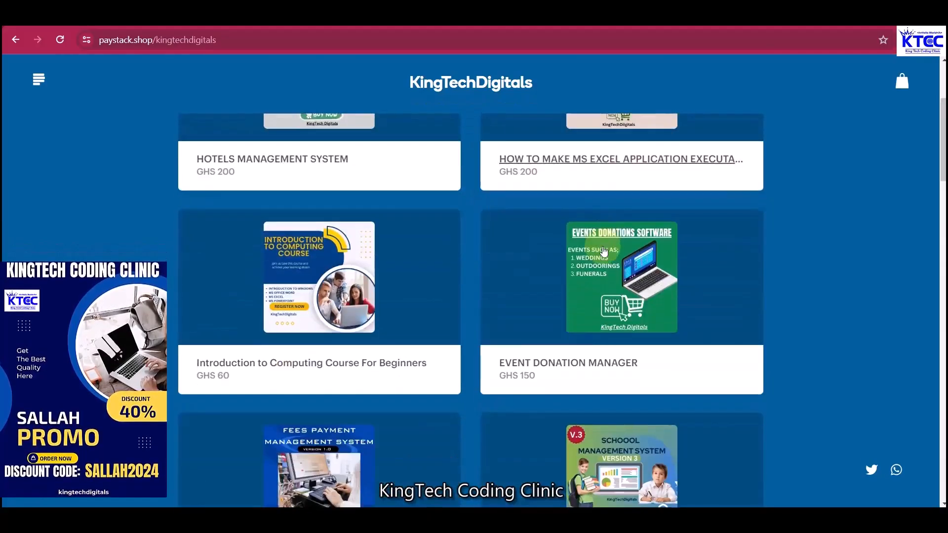
scroll(604, 251, "down", 6)
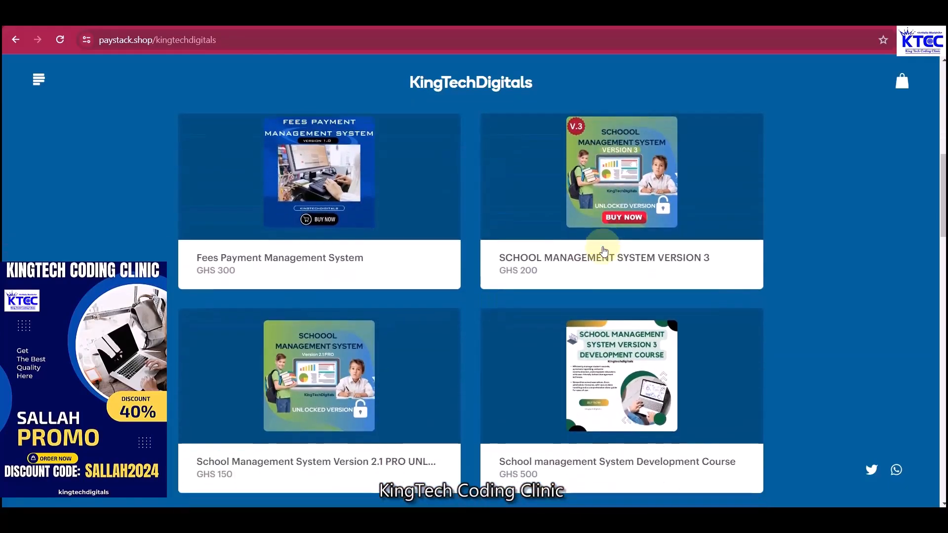
scroll(603, 251, "down", 4)
scroll(604, 251, "up", 6)
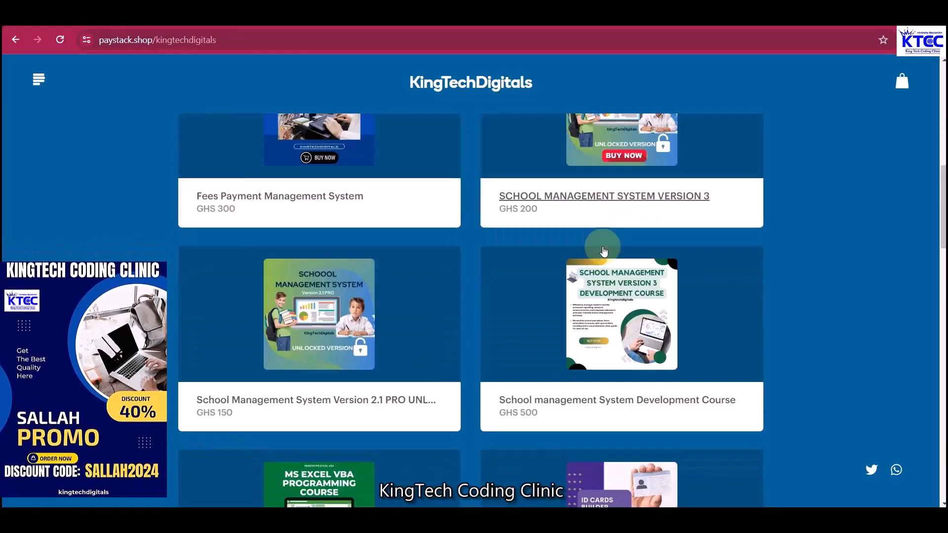
scroll(604, 251, "up", 10)
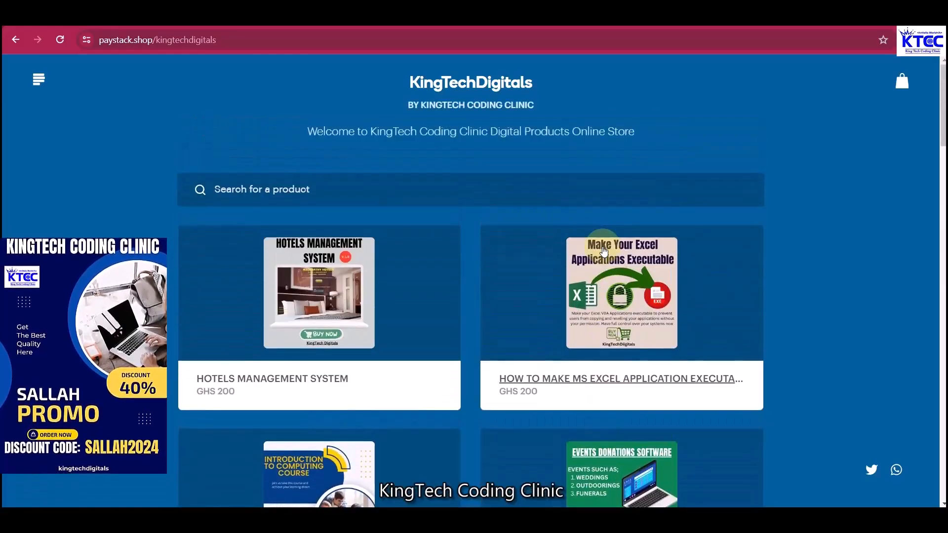
scroll(604, 250, "down", 8)
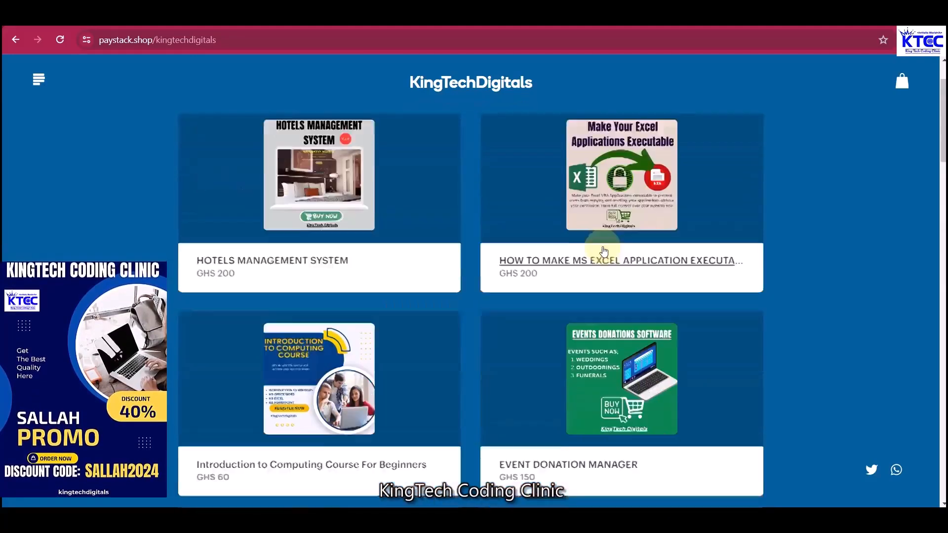
scroll(603, 251, "down", 7)
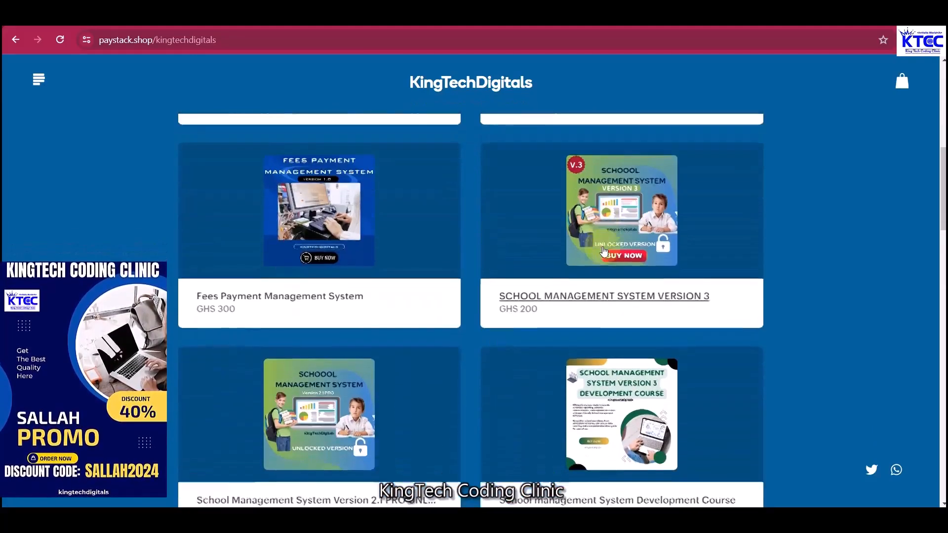
scroll(603, 251, "down", 6)
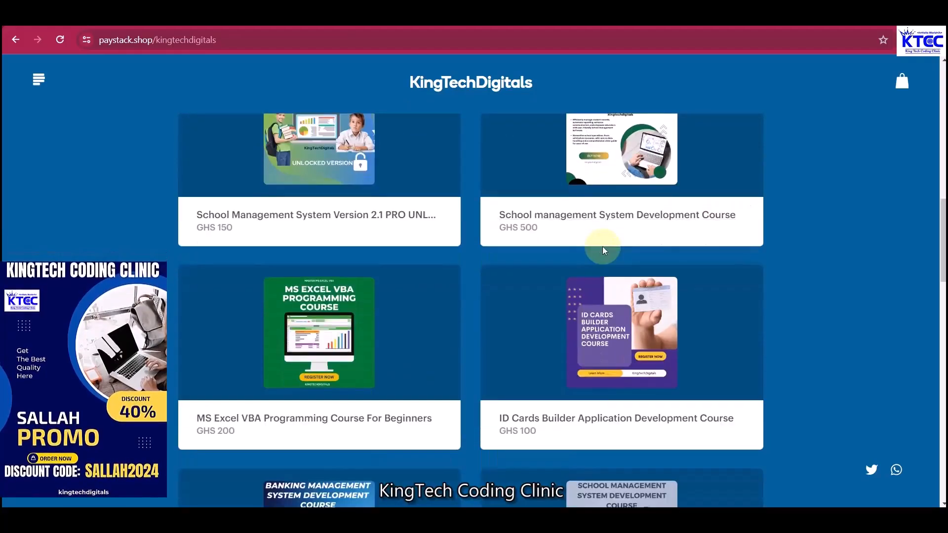
scroll(603, 251, "down", 6)
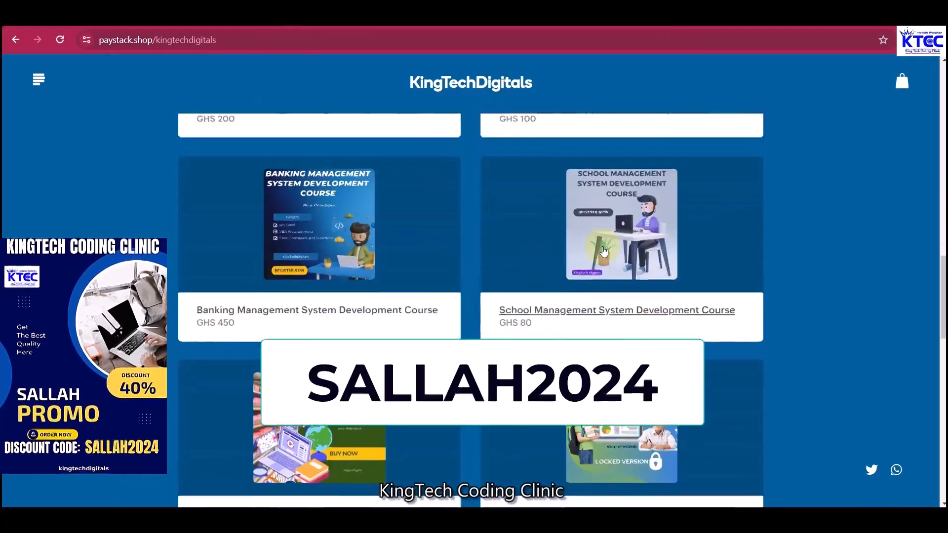
scroll(603, 250, "down", 7)
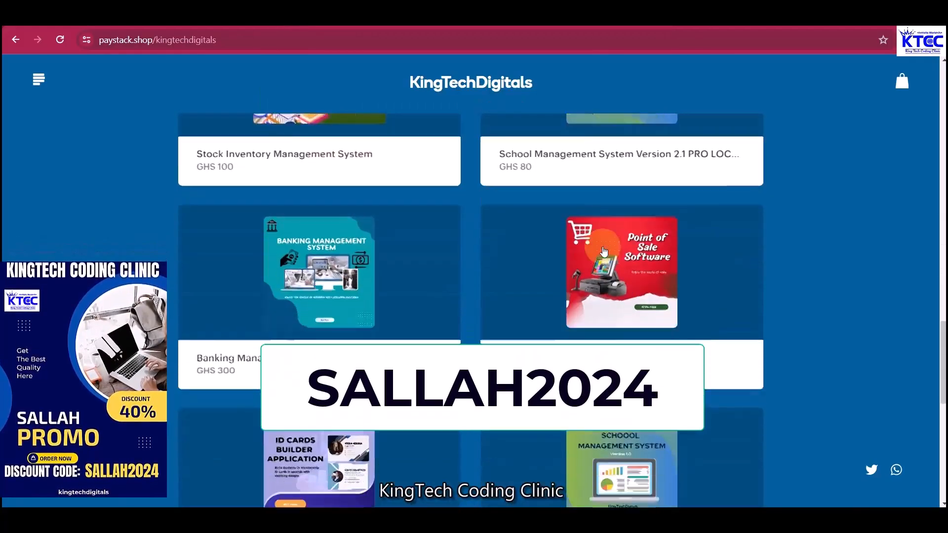
scroll(603, 251, "down", 5)
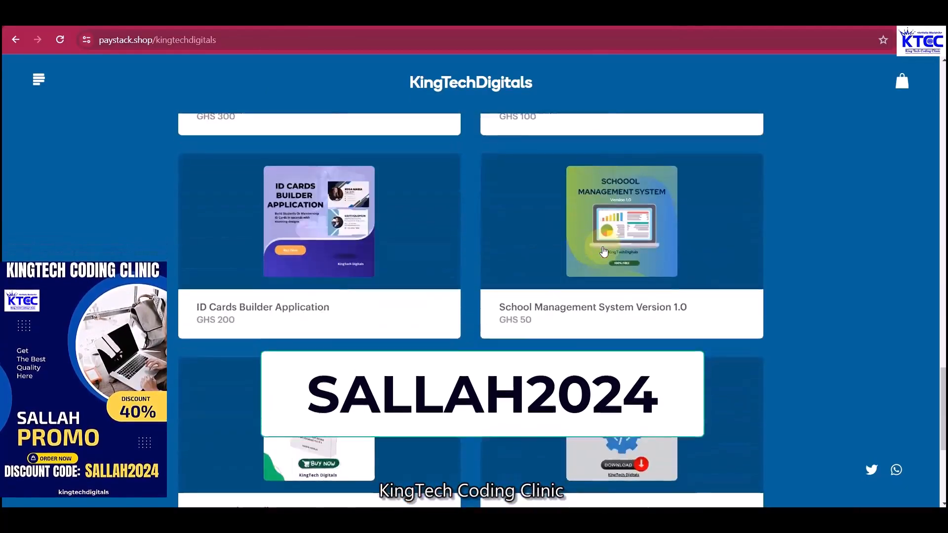
scroll(603, 251, "up", 4)
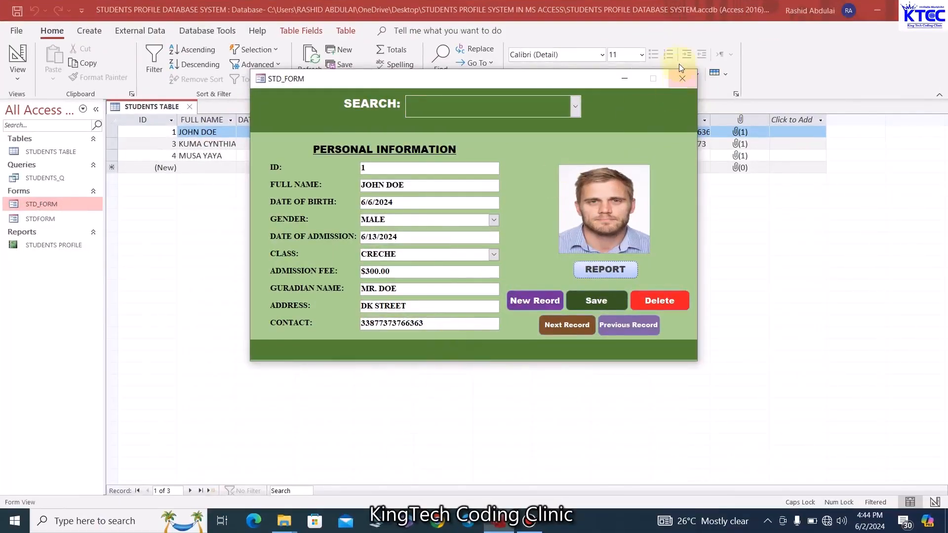
left_click(682, 80)
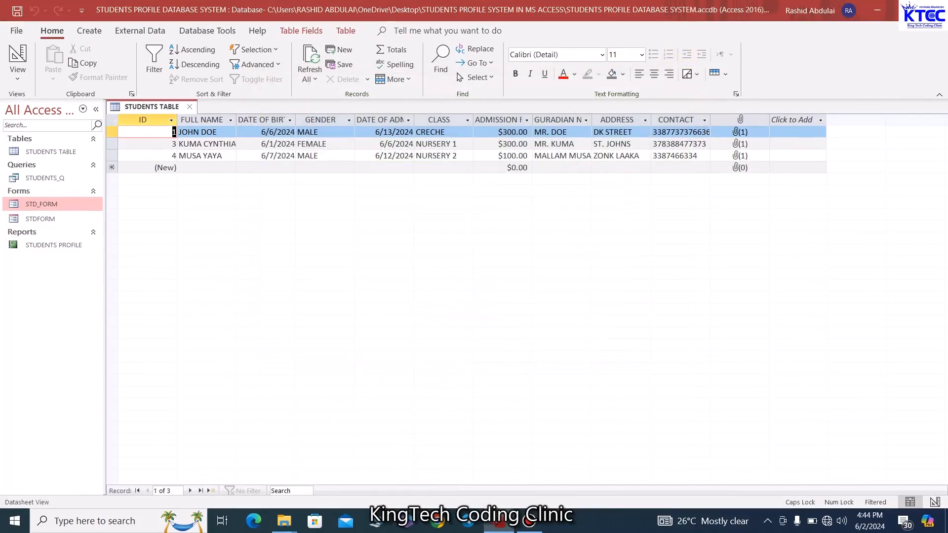
left_click(935, 9)
Create a desktop folder named STUDENTS PROFILE SYSTEM and bring up the desktop menu to refresh
right_click(414, 172)
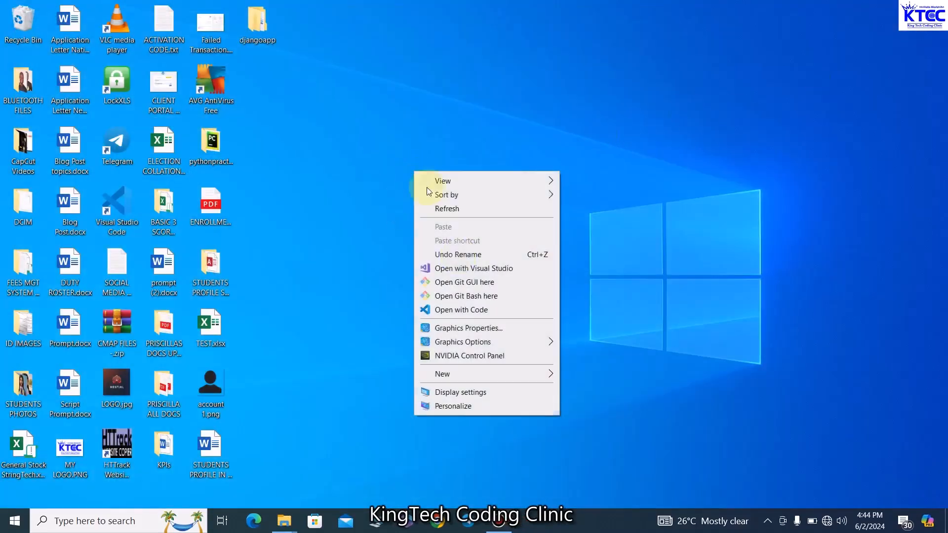
mouse_move(474, 376)
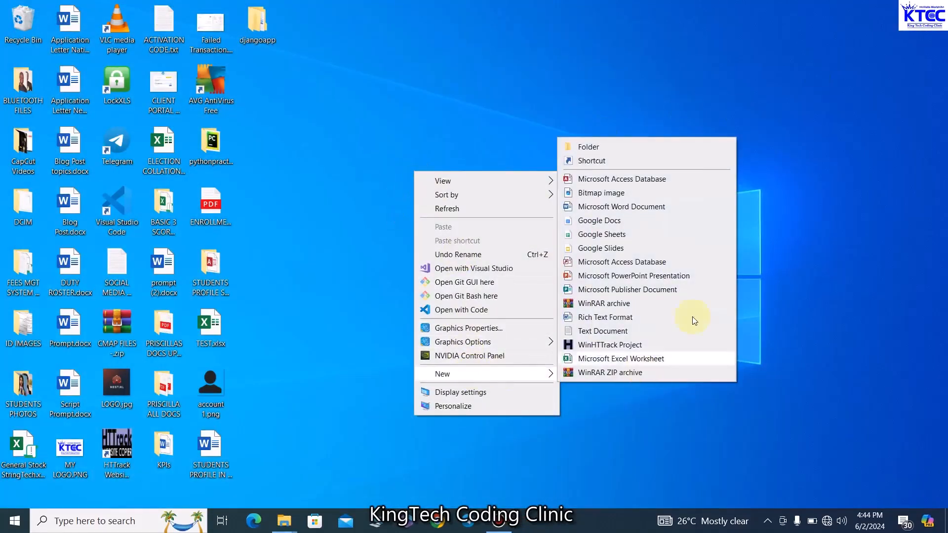
left_click(626, 146)
type("STU")
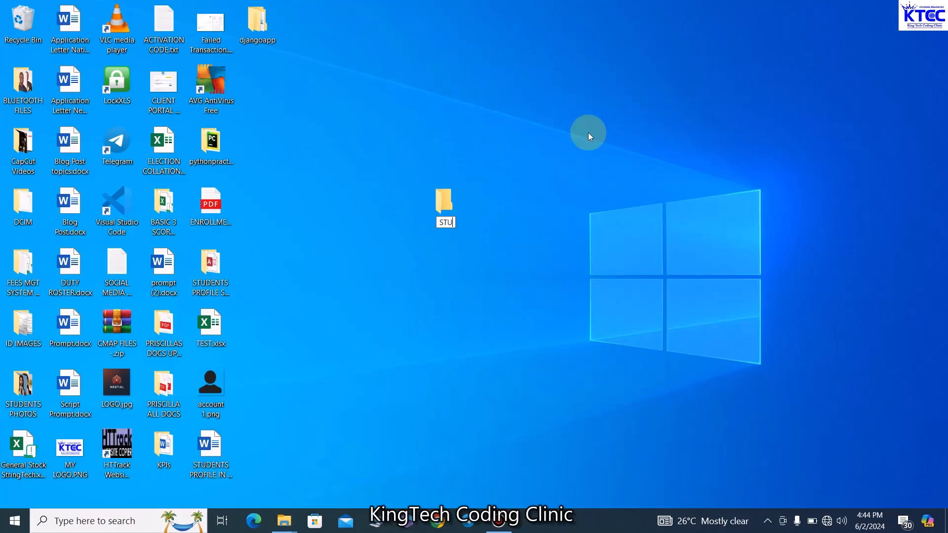
type("DENTS PR")
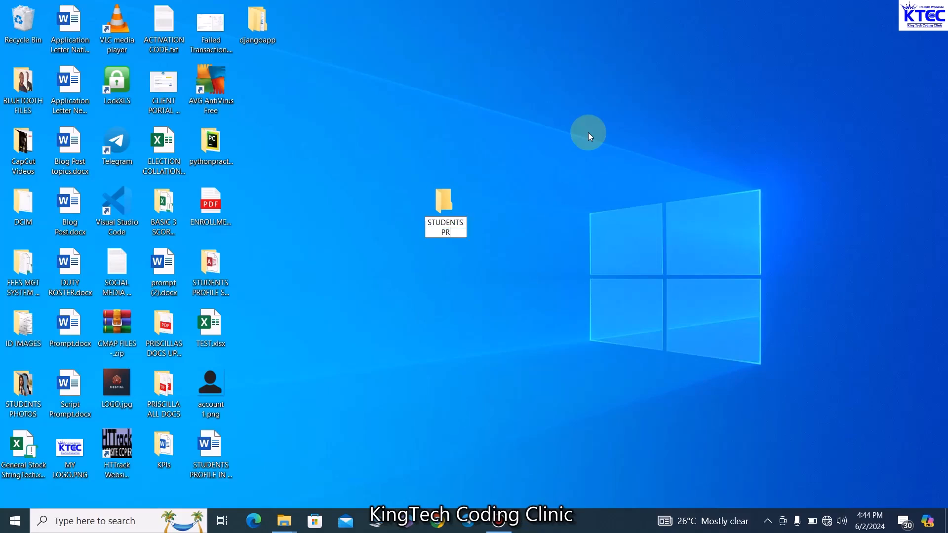
type("OFILE SYSTEM")
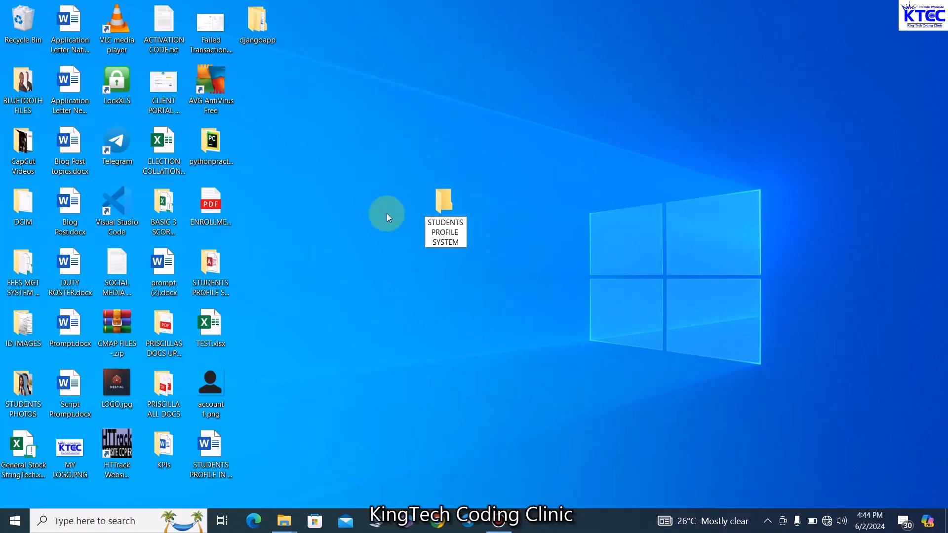
key("Return")
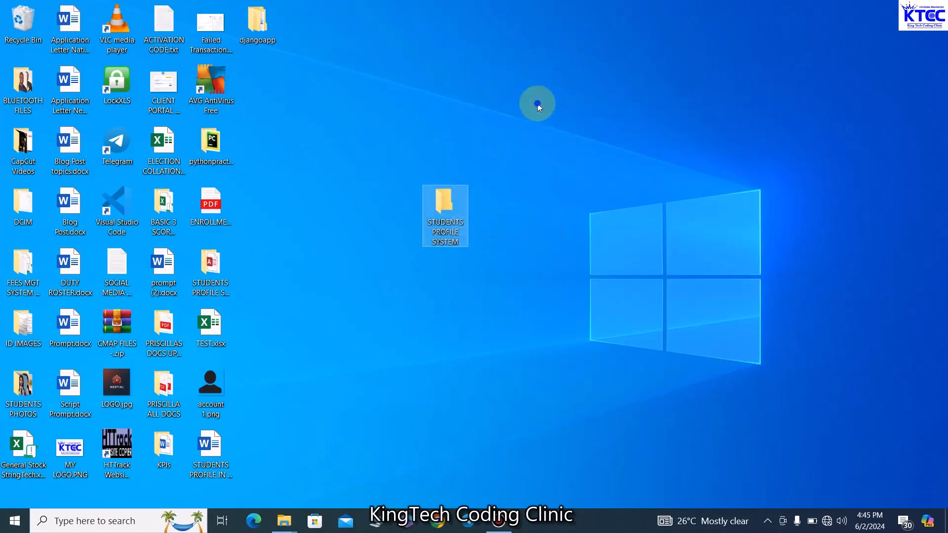
right_click(538, 106)
Refresh the desktop, then search Windows for Access and launch Microsoft Access
left_click(563, 142)
left_click(79, 522)
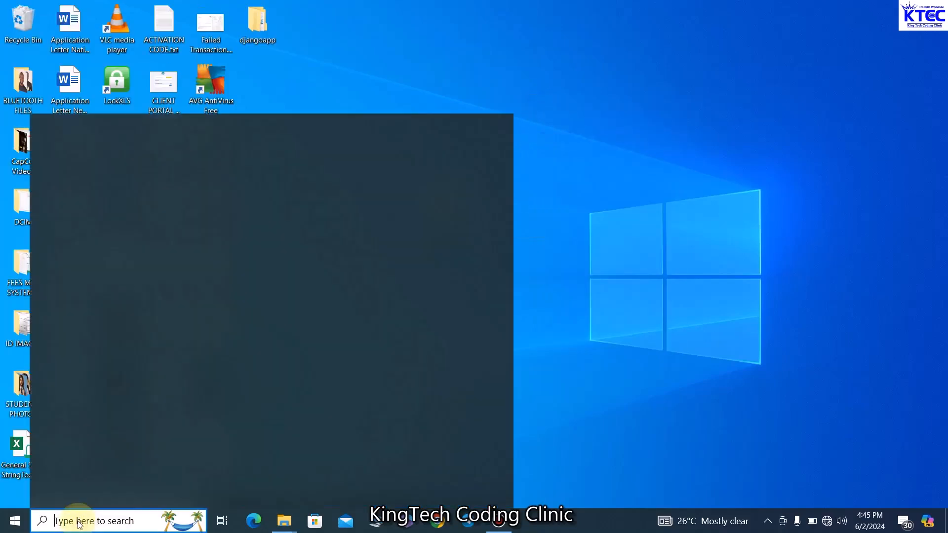
type("E")
key("BackSpace")
type("A")
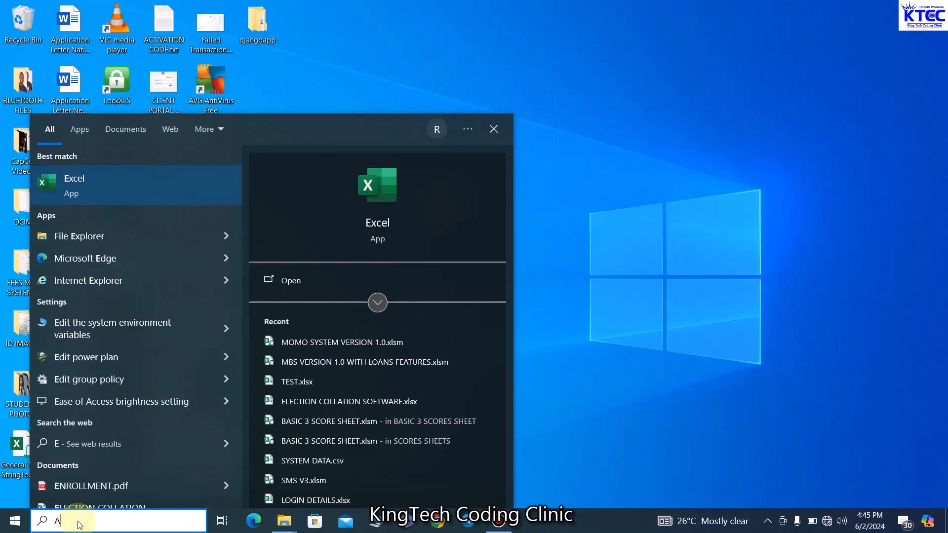
type("CCE")
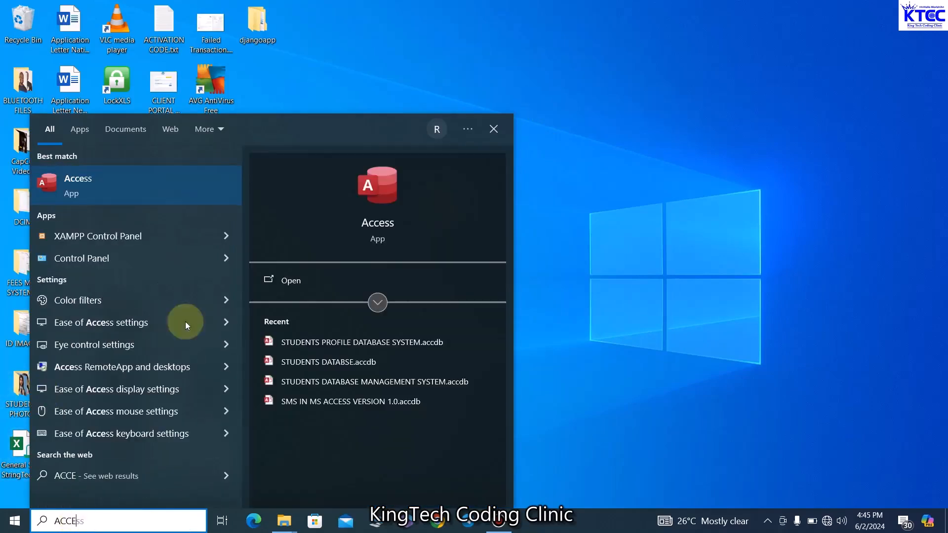
left_click(131, 191)
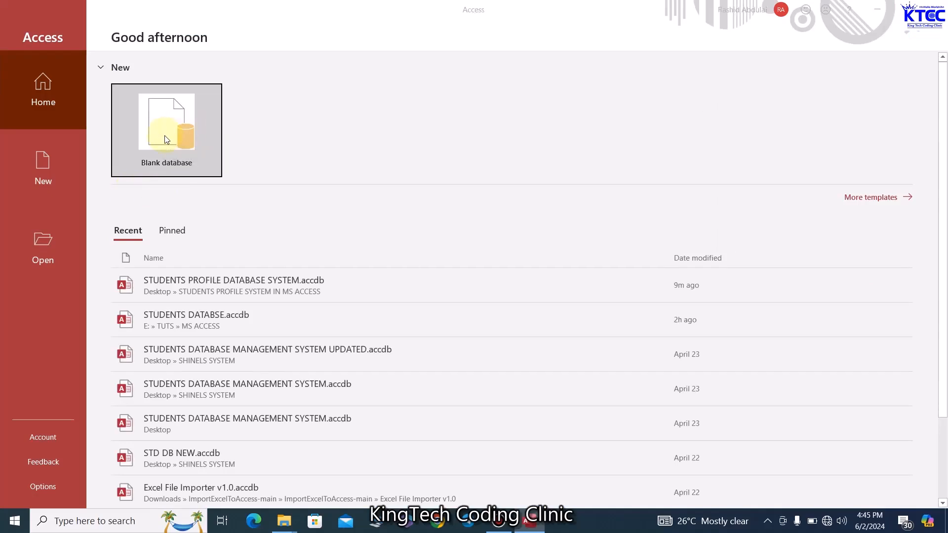
Create blank database STUDENTS DATABASE inside the desktop's STUDENTS PROFILE SYSTEM folder
left_click(166, 138)
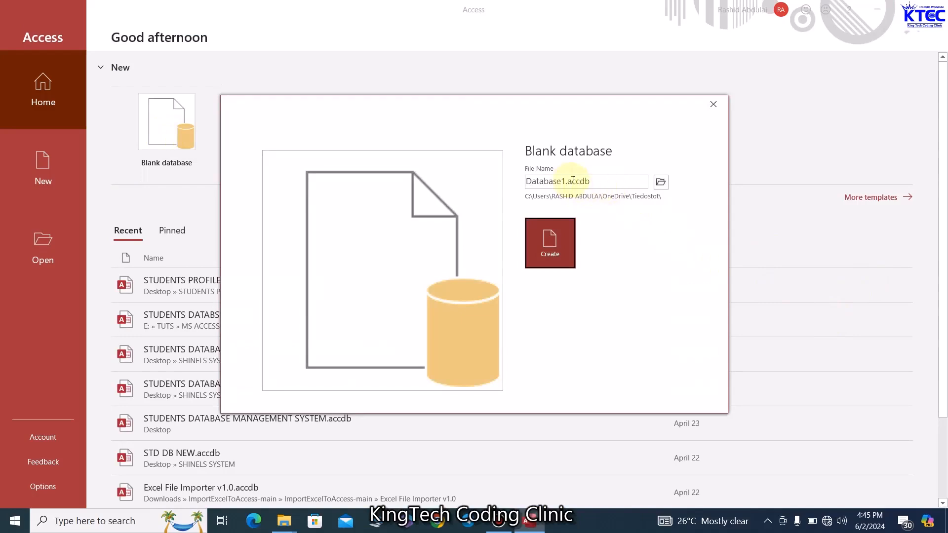
left_click(661, 183)
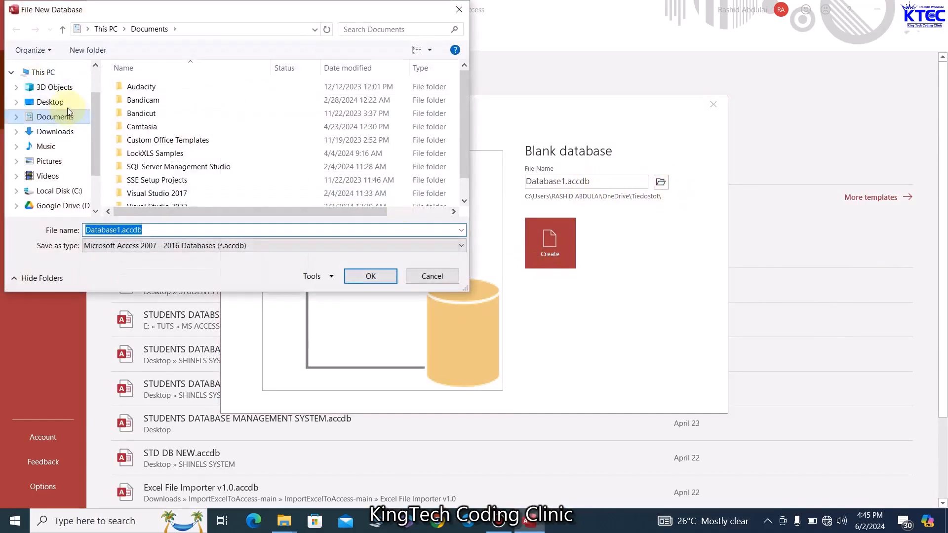
left_click(63, 102)
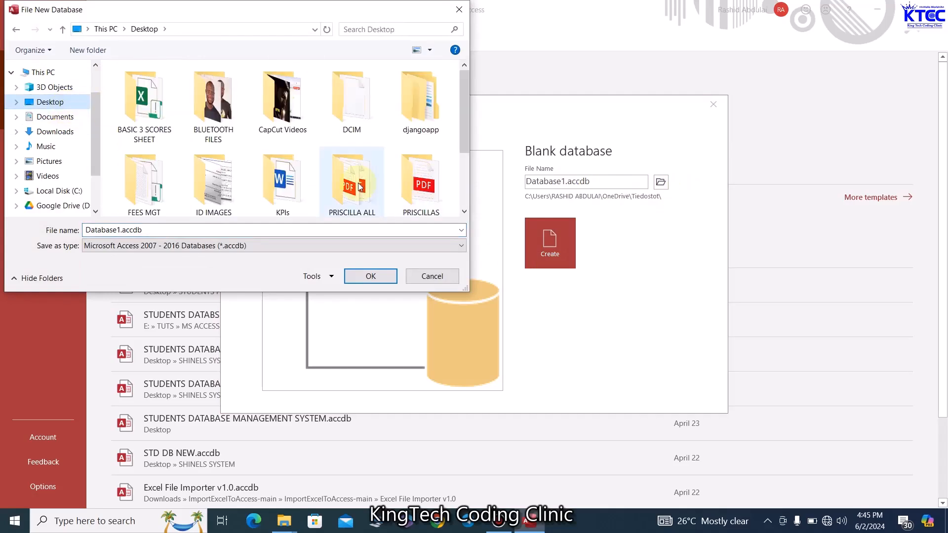
scroll(345, 188, "down", 2)
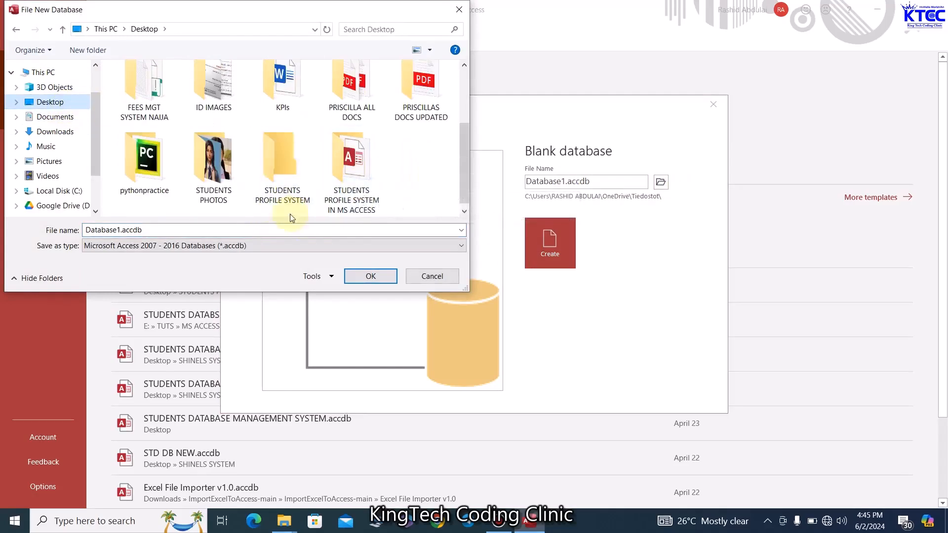
left_click(284, 165)
left_click(371, 277)
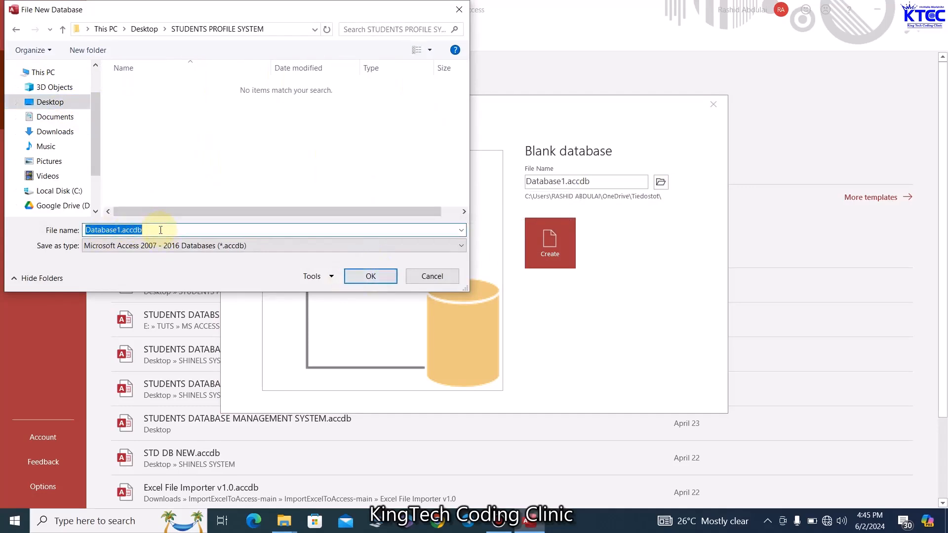
type("STUDENTS")
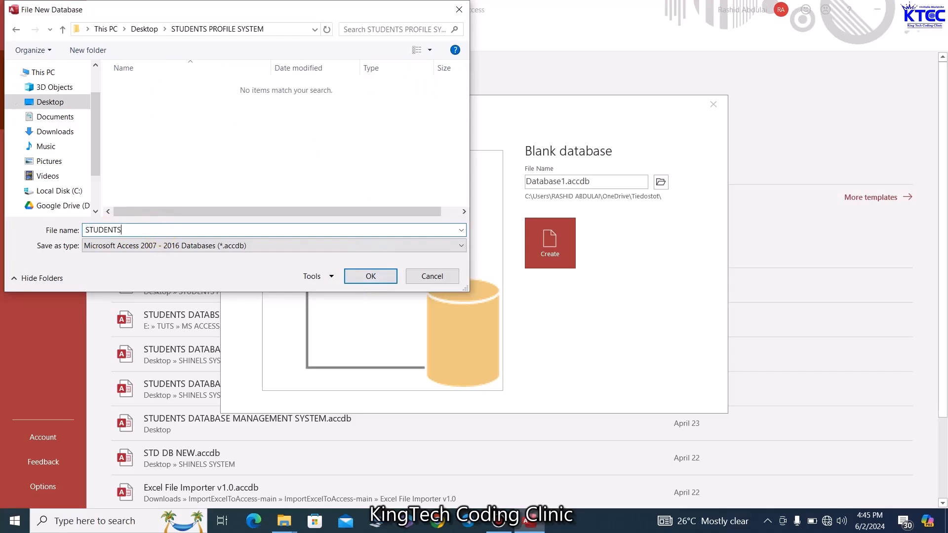
type(" PRO")
key("BackSpace")
key("BackSpace")
type("DATABASE")
left_click(364, 276)
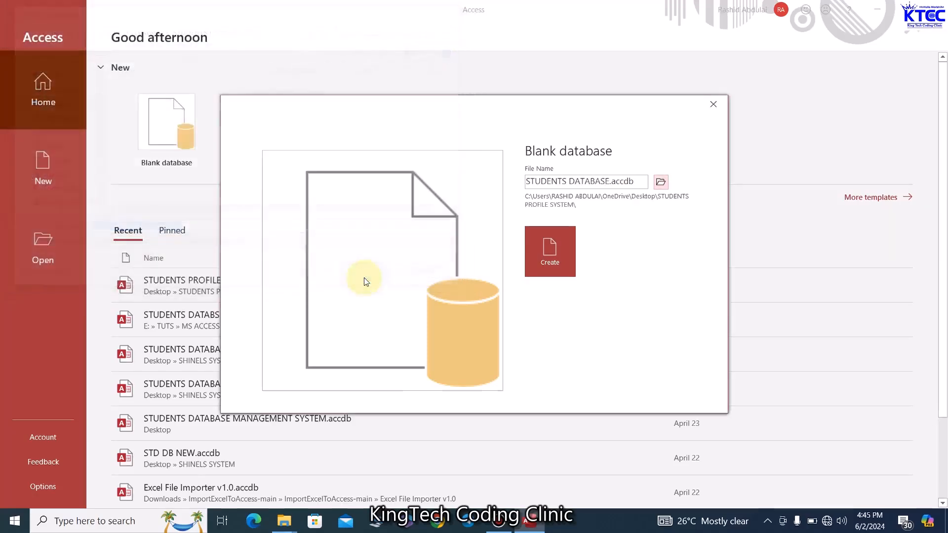
left_click(561, 254)
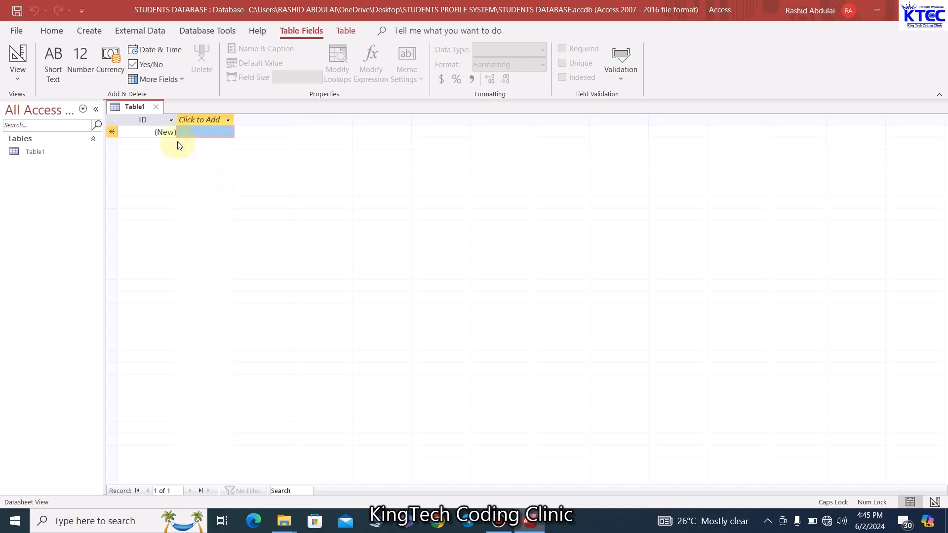
Switch Table1 to Design View, saving it under the name STUDENTS TABLE
right_click(132, 107)
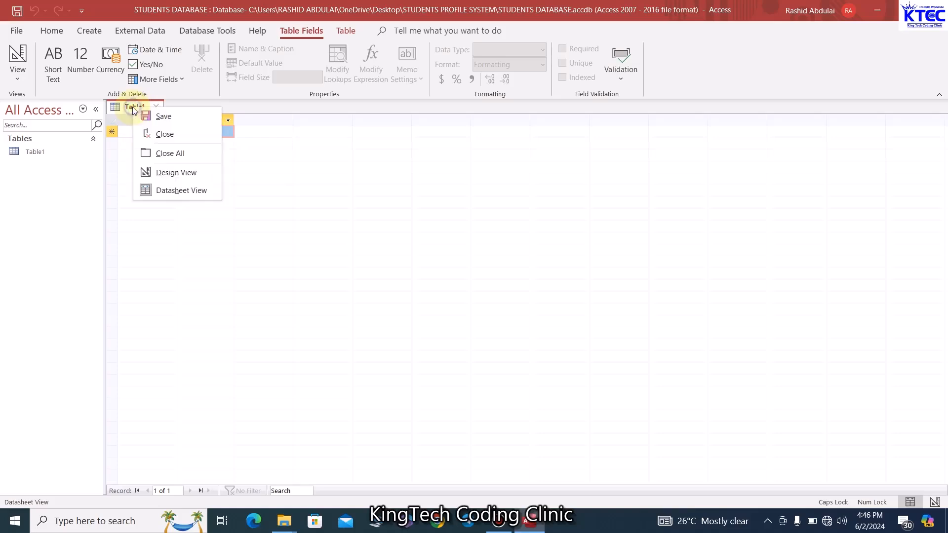
left_click(185, 176)
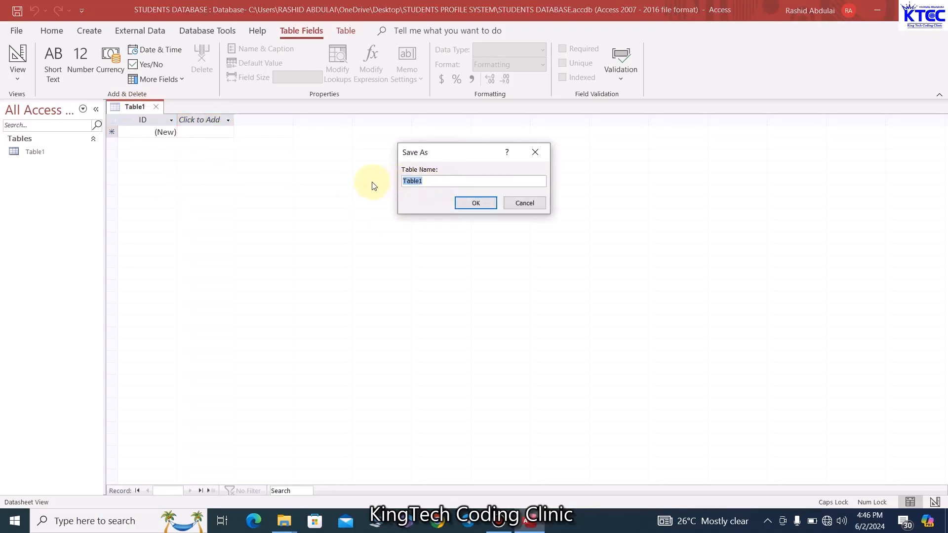
type("STUDENTRS")
key("BackSpace")
key("BackSpace")
type("S TABLE")
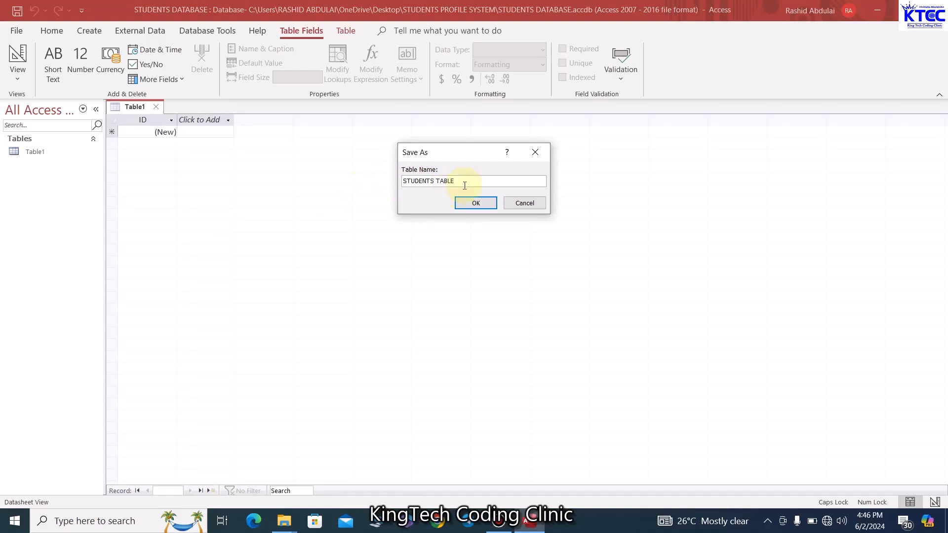
left_click(475, 203)
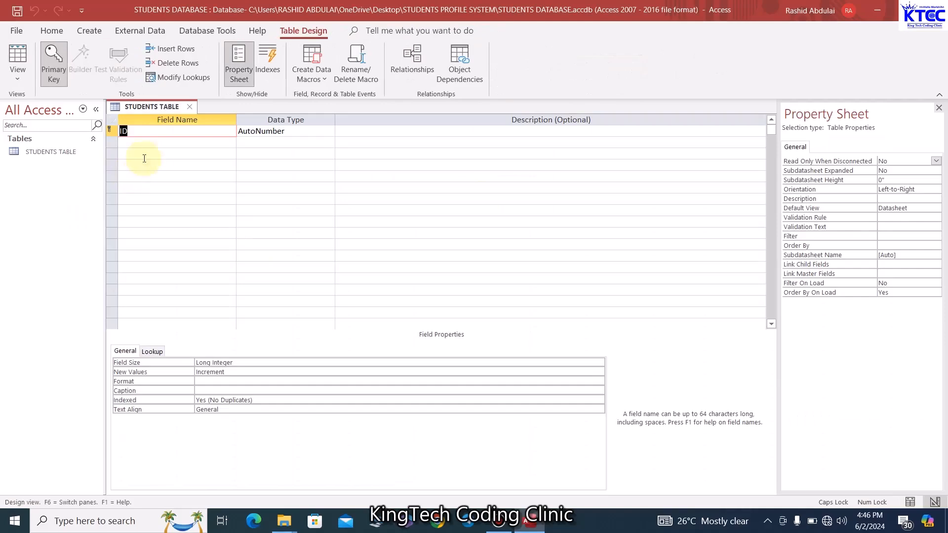
Add FULL NAME and DATE OF BIRTH fields to the design grid
left_click(299, 134)
left_click(183, 142)
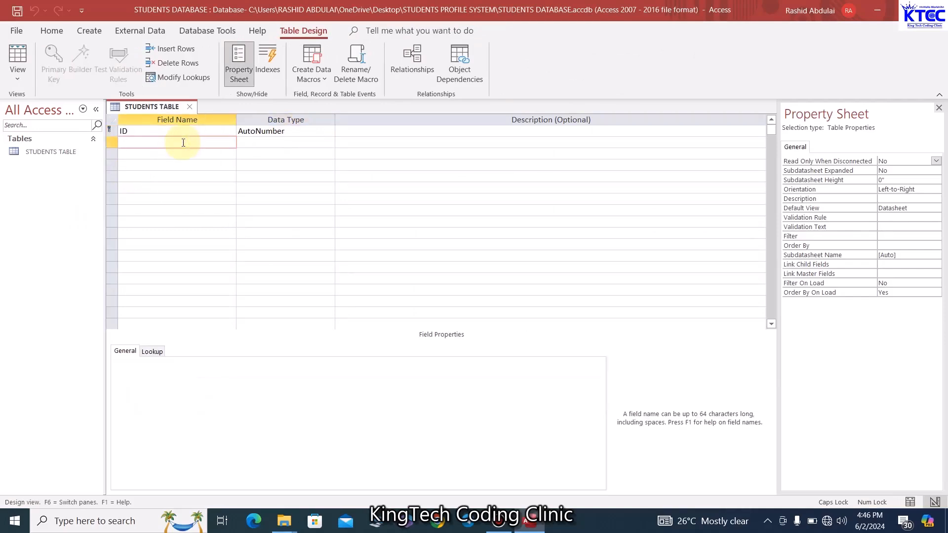
type("FULL NAME")
left_click(178, 155)
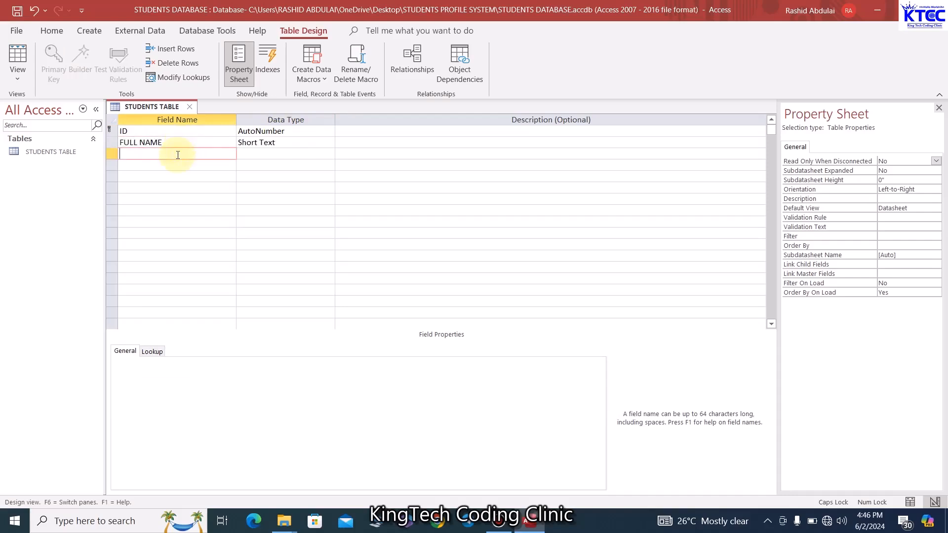
type("DATE OF BIRTH")
left_click(167, 166)
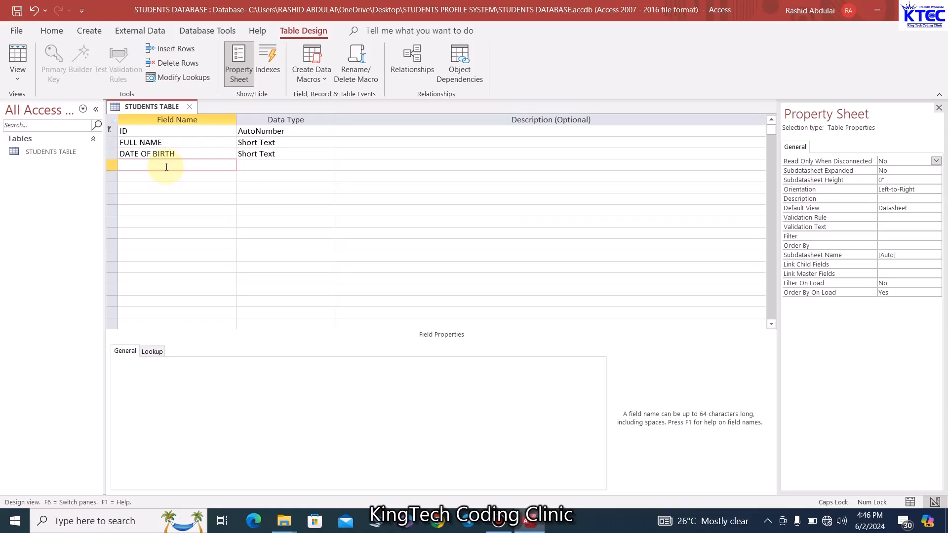
Set the DATE OF BIRTH data type to Date/Time Extended
left_click(327, 154)
left_click(330, 154)
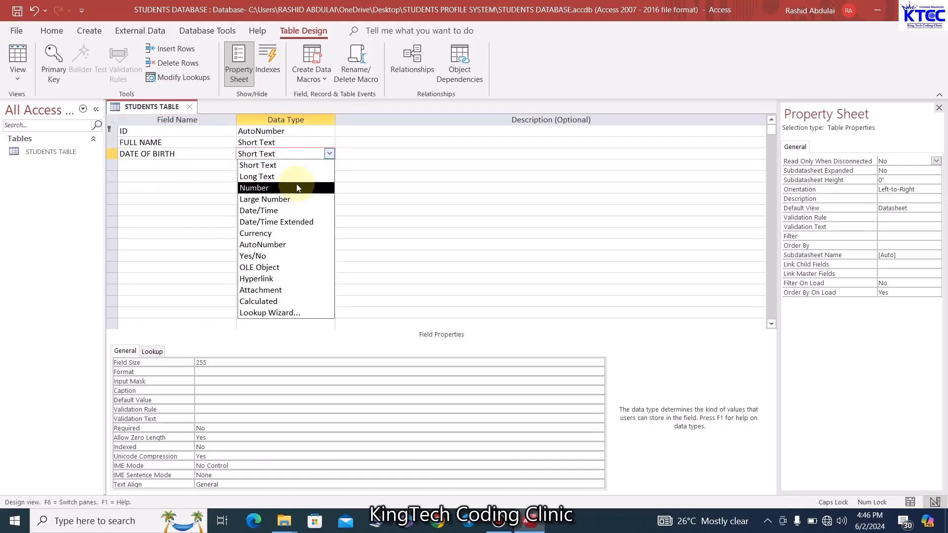
left_click(275, 210)
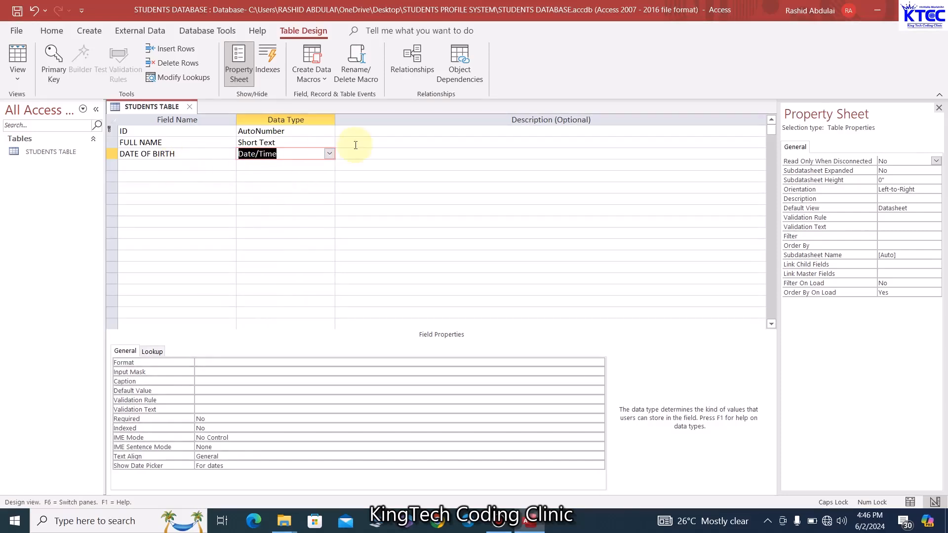
left_click(330, 155)
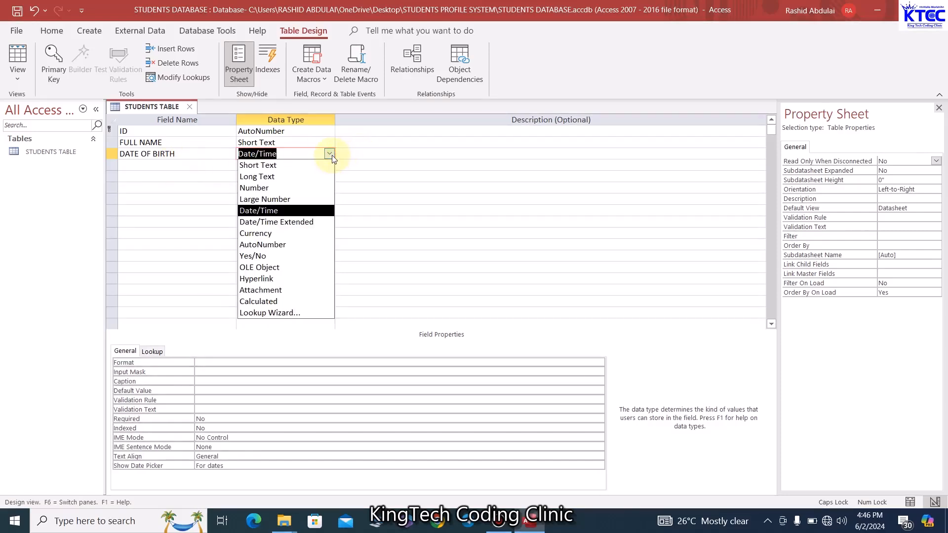
left_click(276, 223)
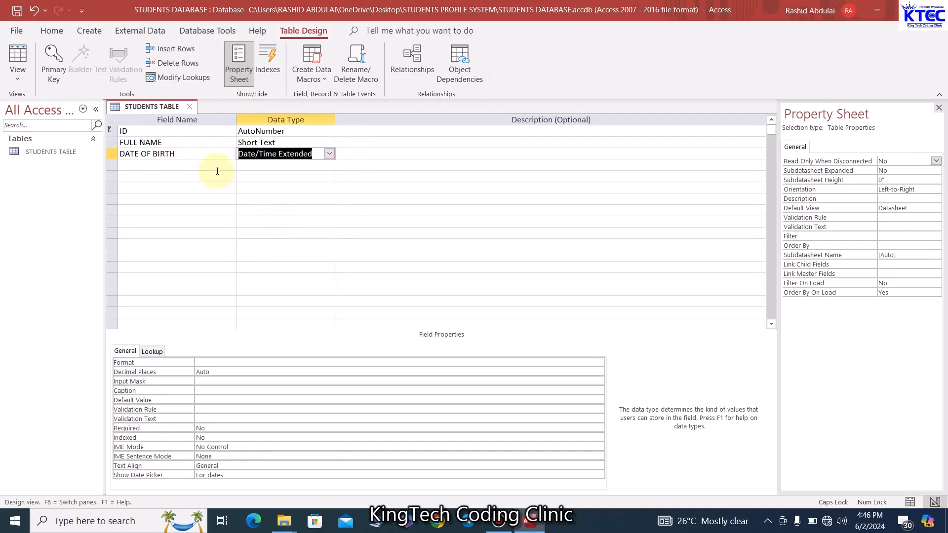
left_click(181, 165)
Add a GENDER field and start a Lookup Wizard with manually typed values
type("GENDER")
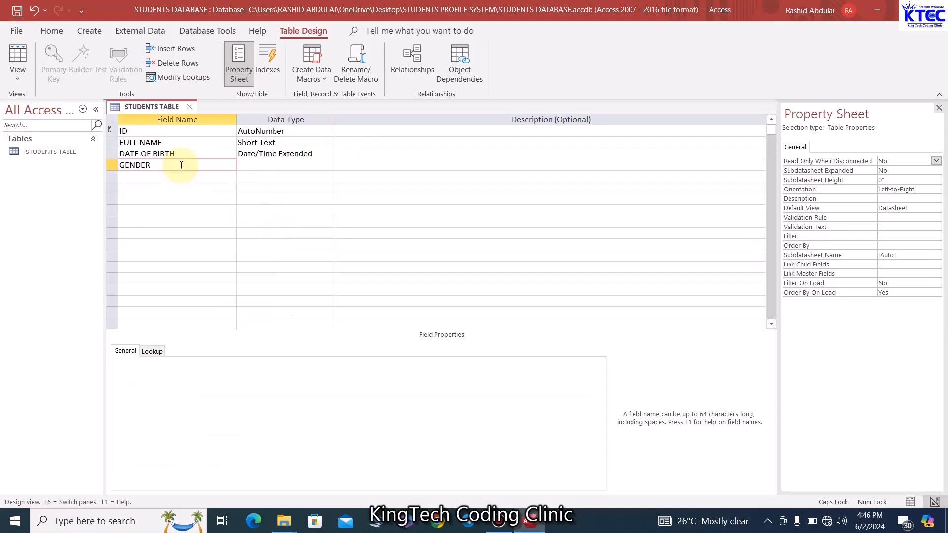
left_click(263, 165)
left_click(329, 165)
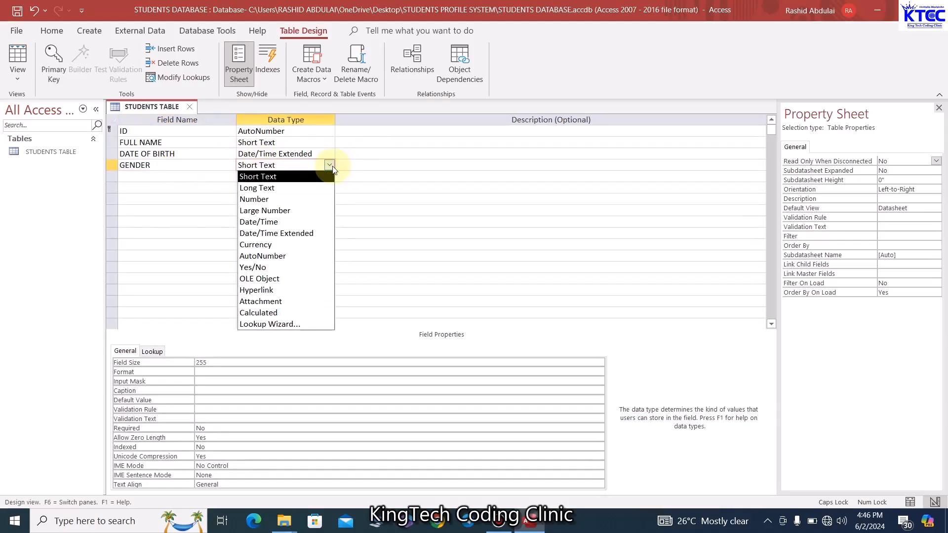
left_click(259, 325)
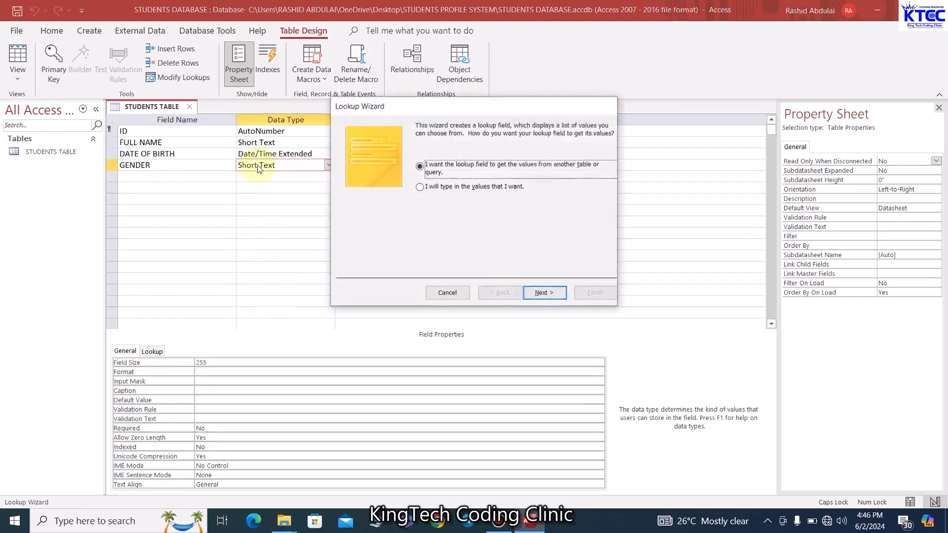
left_click(419, 187)
left_click(533, 291)
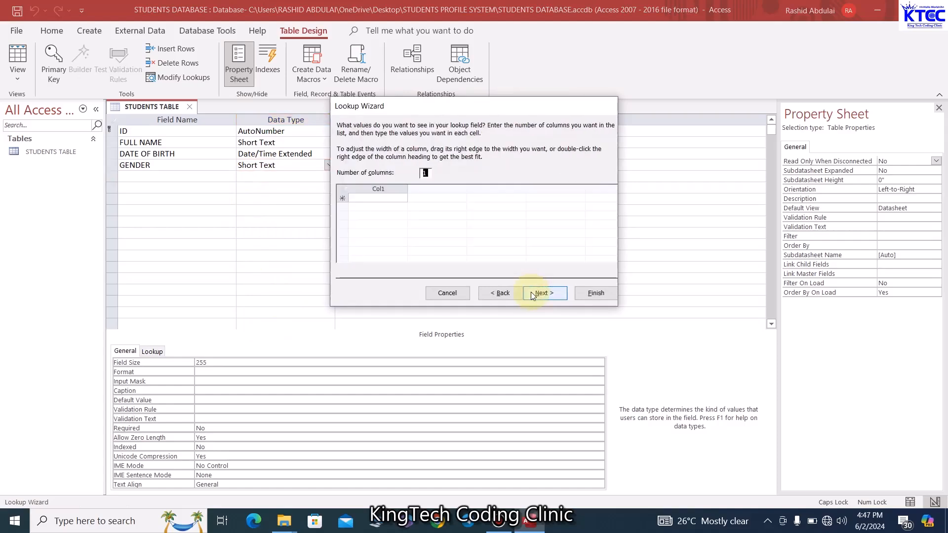
Enter MALE and FEMALE as GENDER lookup values, limited to the list
left_click(377, 197)
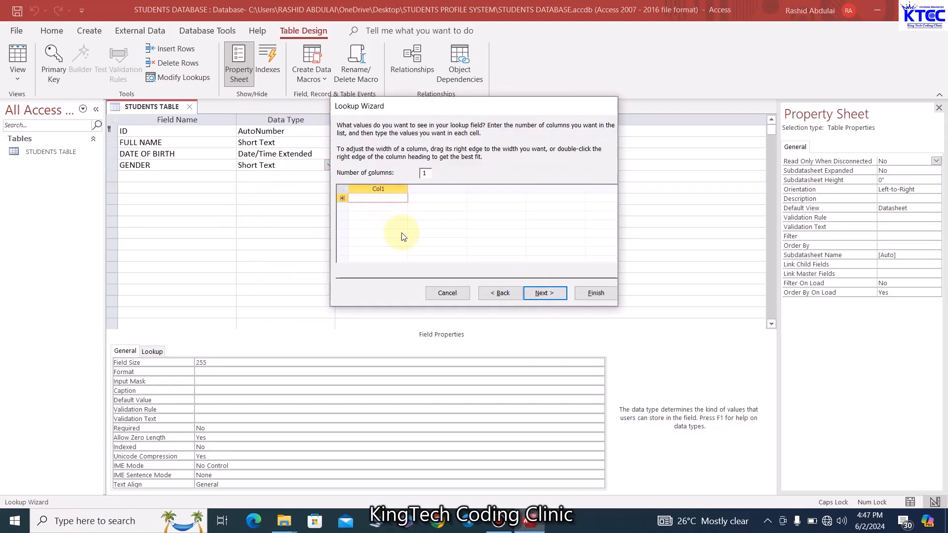
type("MALE")
key("Return")
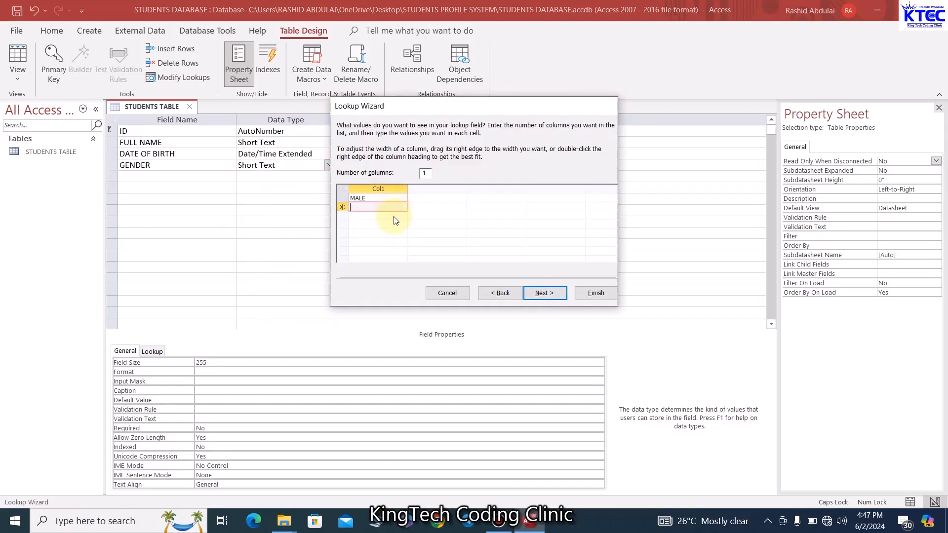
type("FEMALE")
left_click(543, 293)
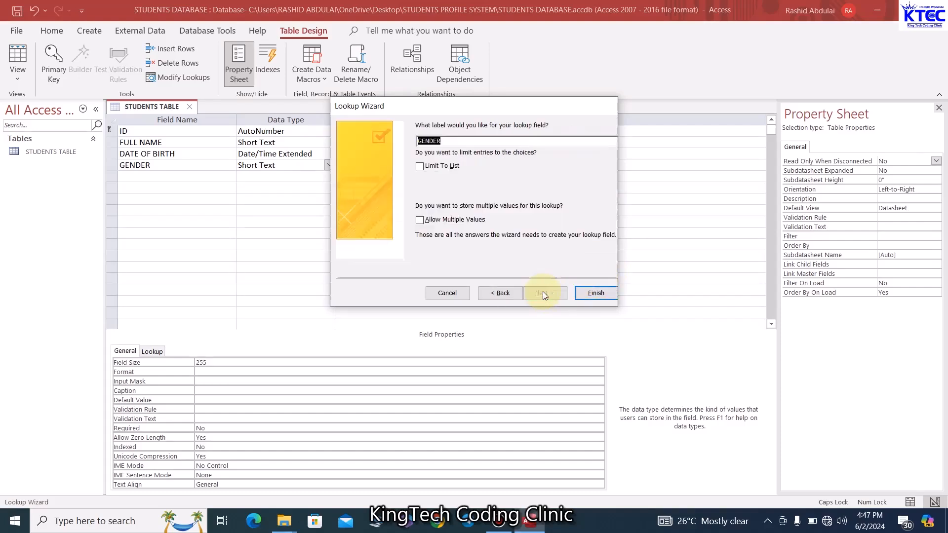
left_click(420, 167)
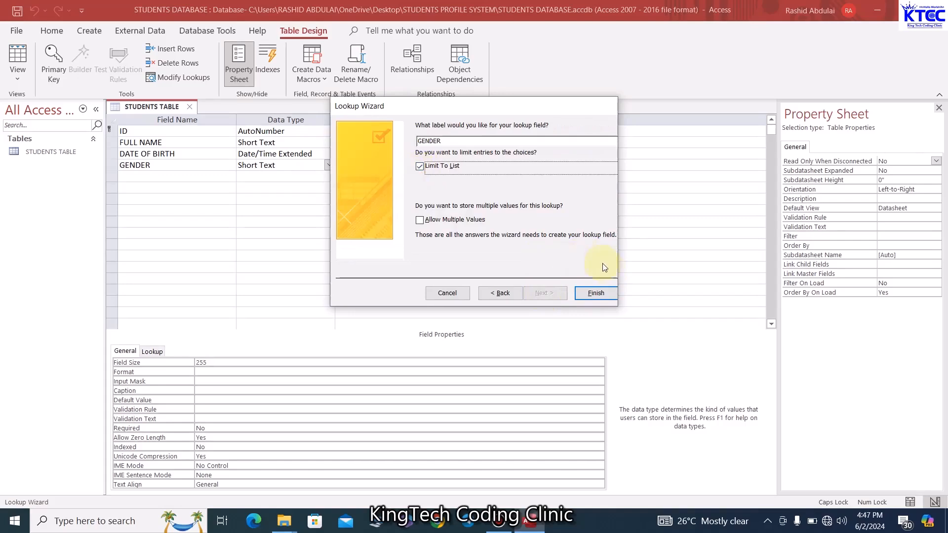
left_click(603, 296)
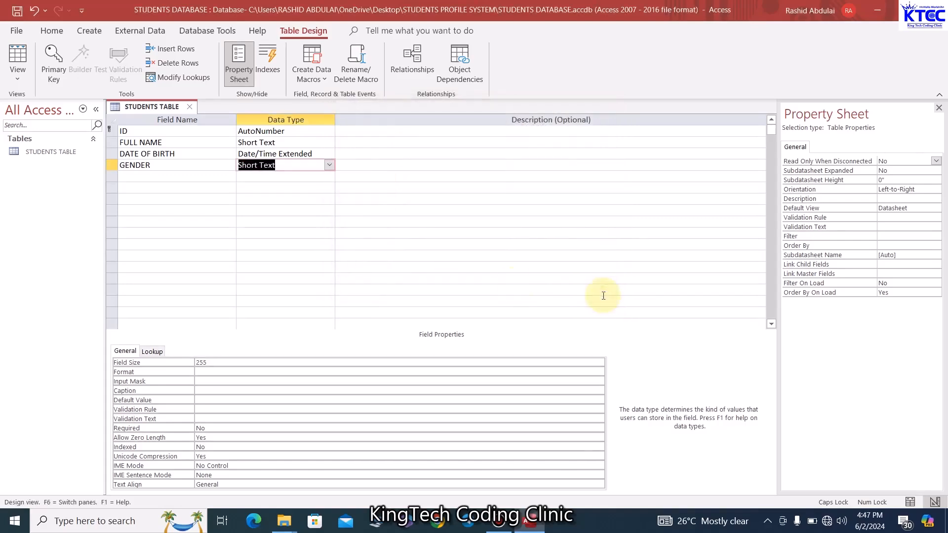
left_click(149, 177)
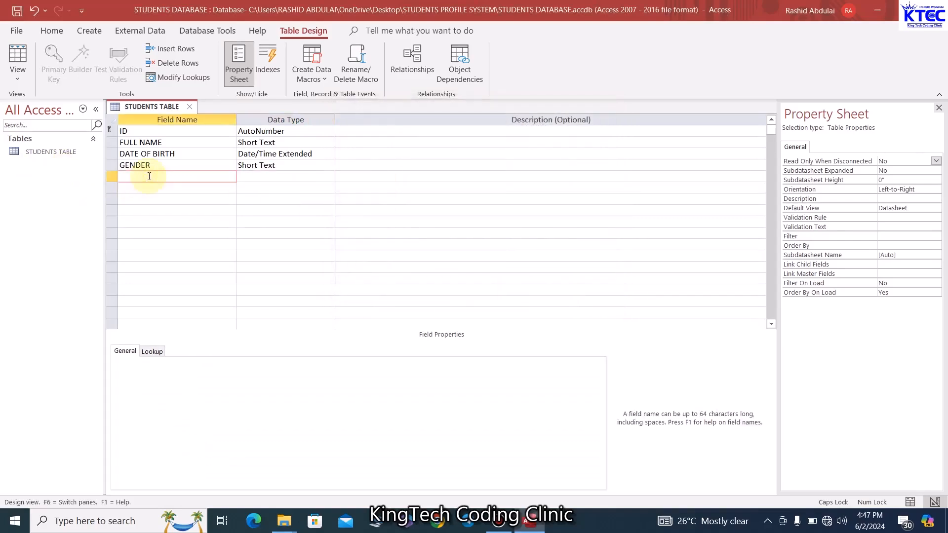
Add a DATE OF ADMISSION field with the Date/Time Extended type
type("DATE OF ADMISSION")
left_click(303, 178)
left_click(329, 176)
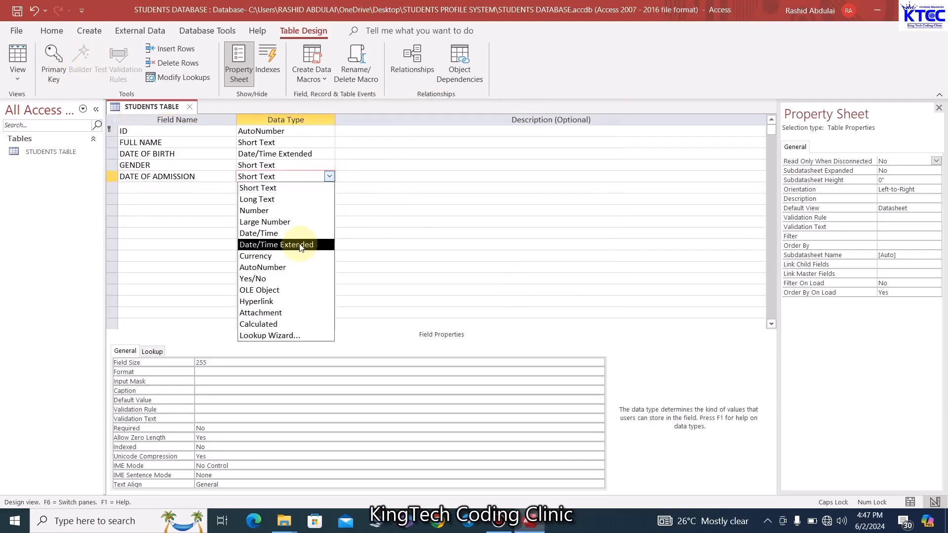
left_click(277, 244)
left_click(194, 188)
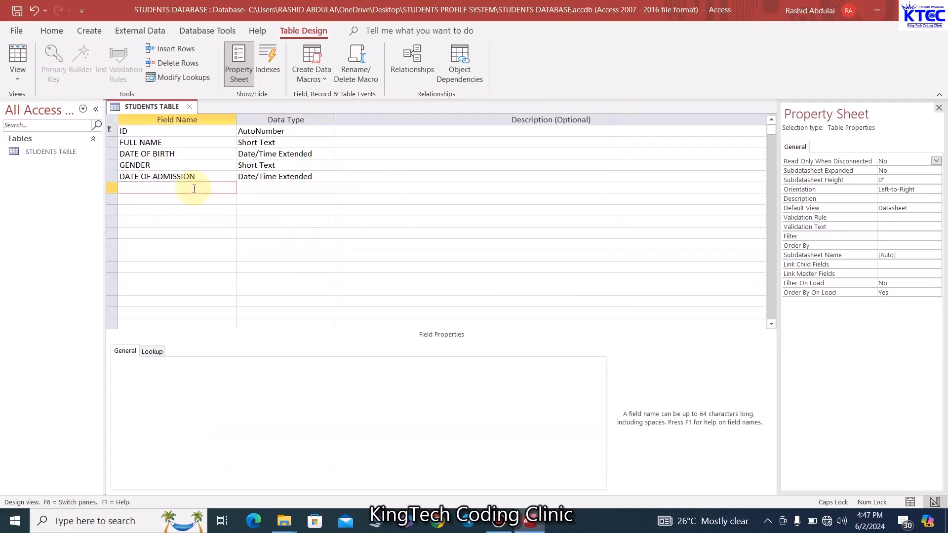
Add a CLASS field and start a Lookup Wizard with manually typed values
type("CLASS")
left_click(263, 186)
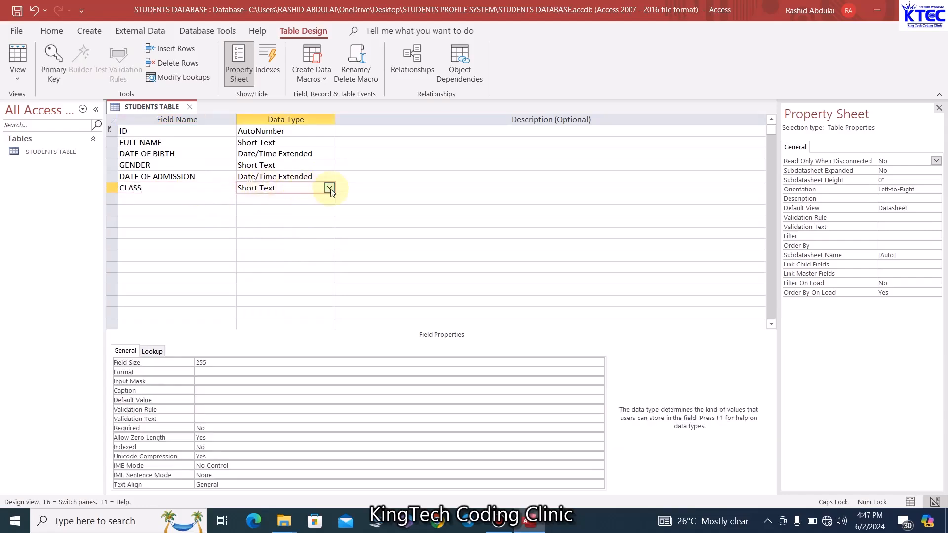
left_click(329, 188)
left_click(279, 348)
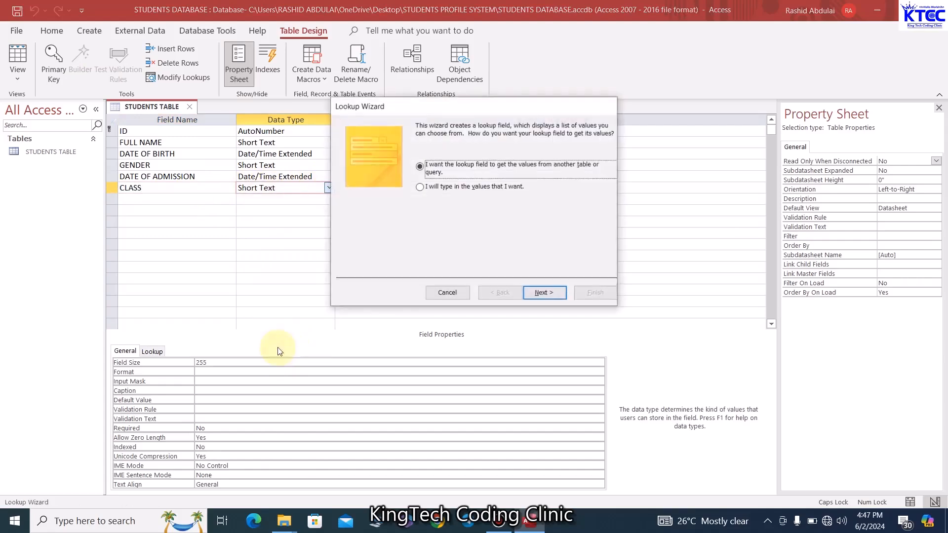
left_click(419, 188)
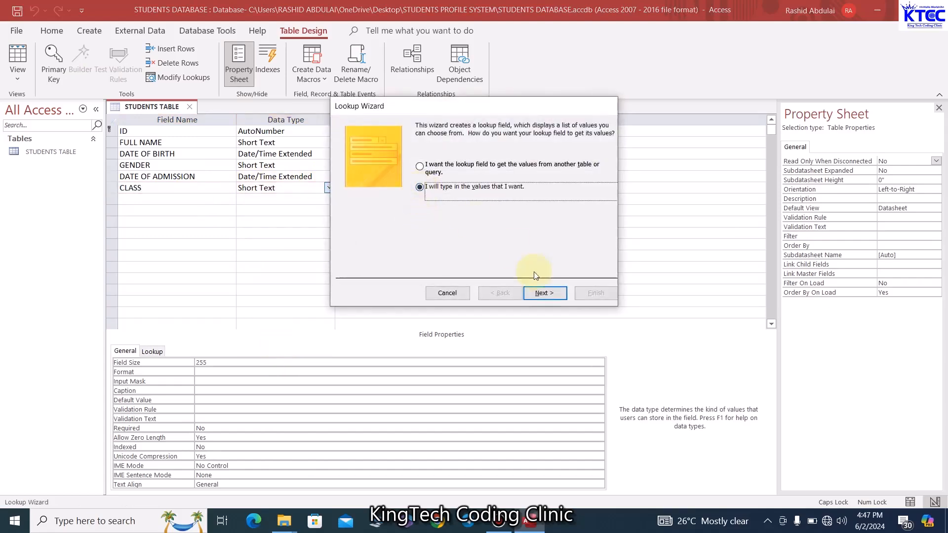
left_click(542, 295)
Enter CRECHE and NURSERY 1 as CLASS lookup values, limited to the list
left_click(386, 197)
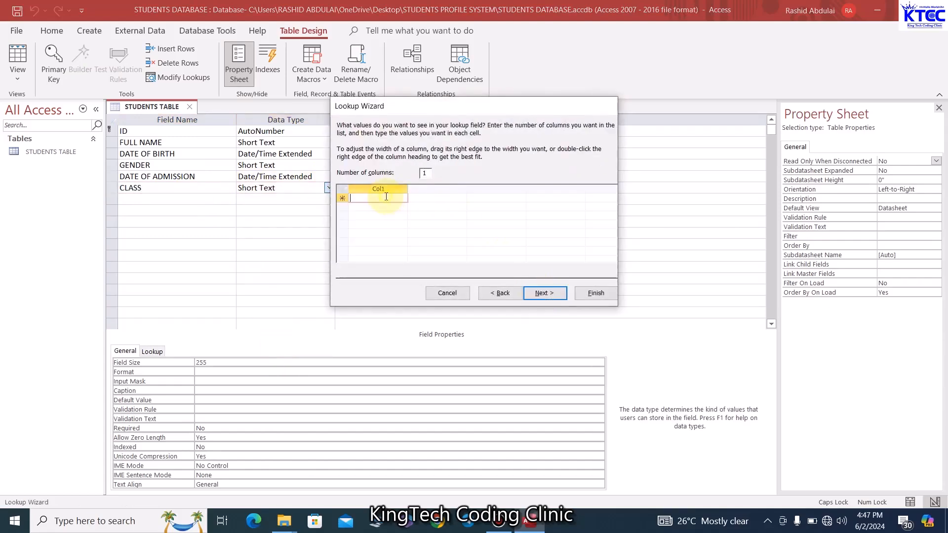
type("CRECHE")
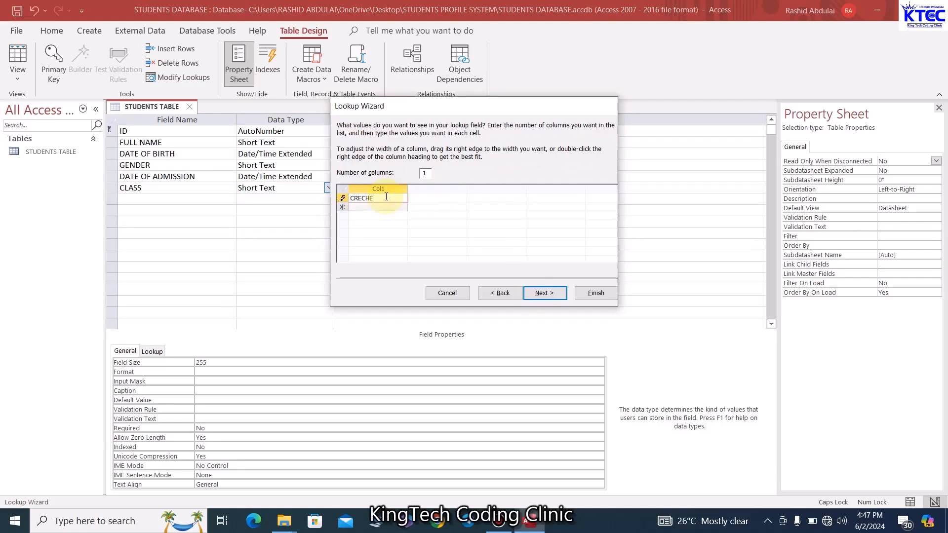
left_click(374, 207)
type("NURSERY 1")
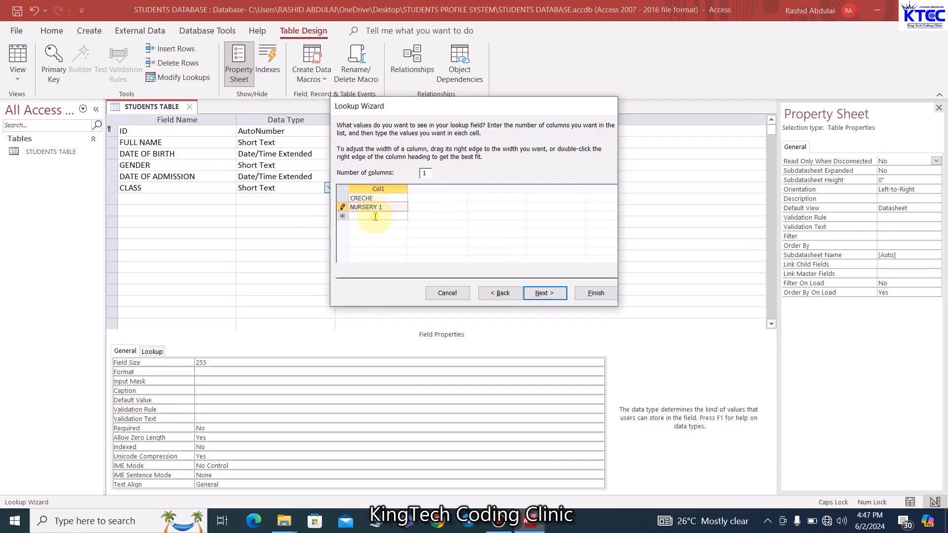
left_click(376, 216)
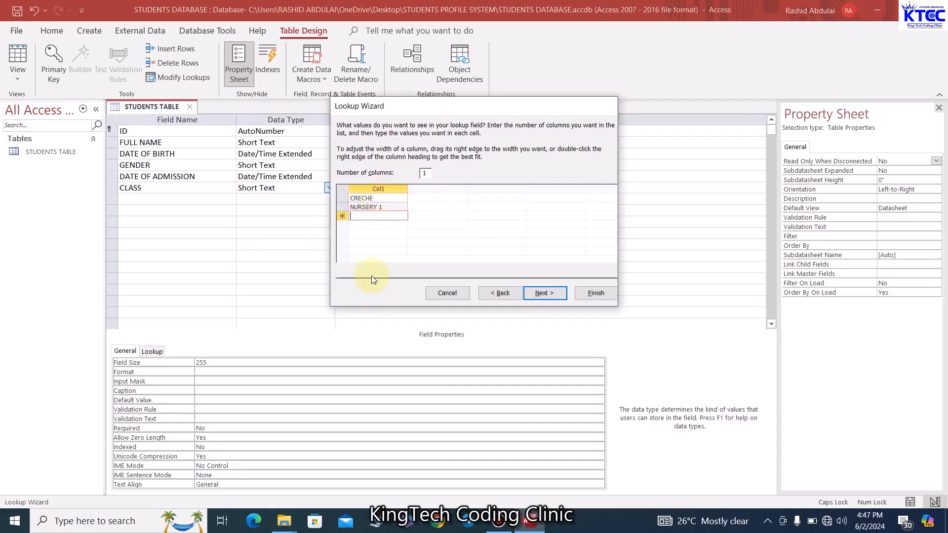
left_click(545, 294)
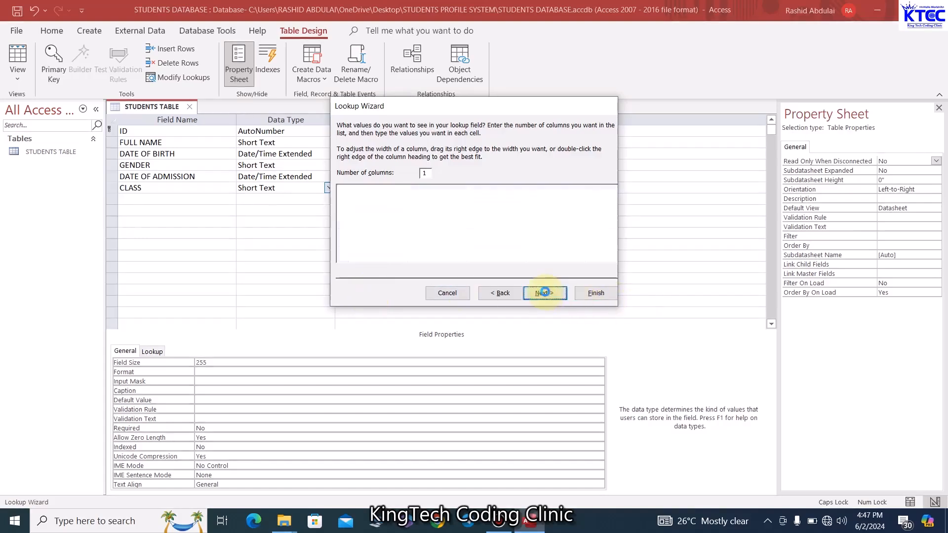
left_click(420, 166)
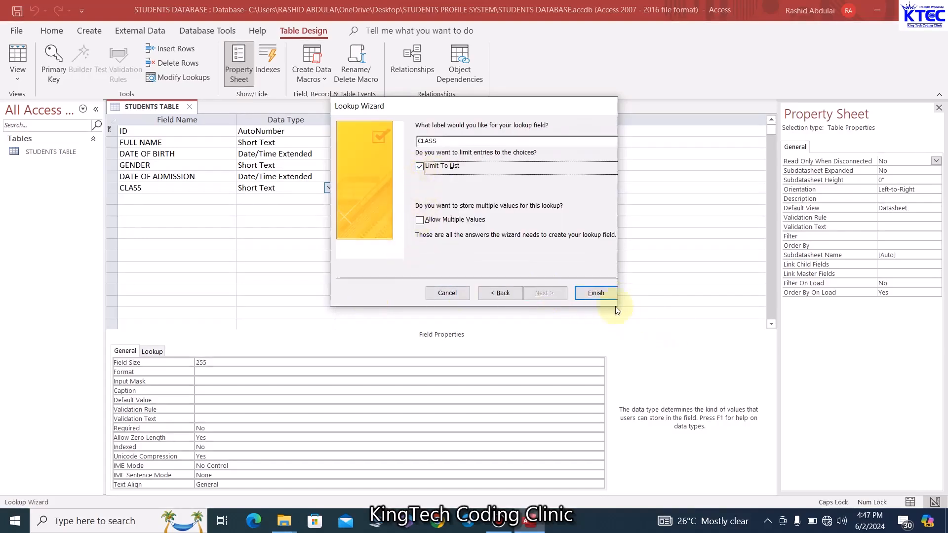
left_click(601, 294)
left_click(181, 200)
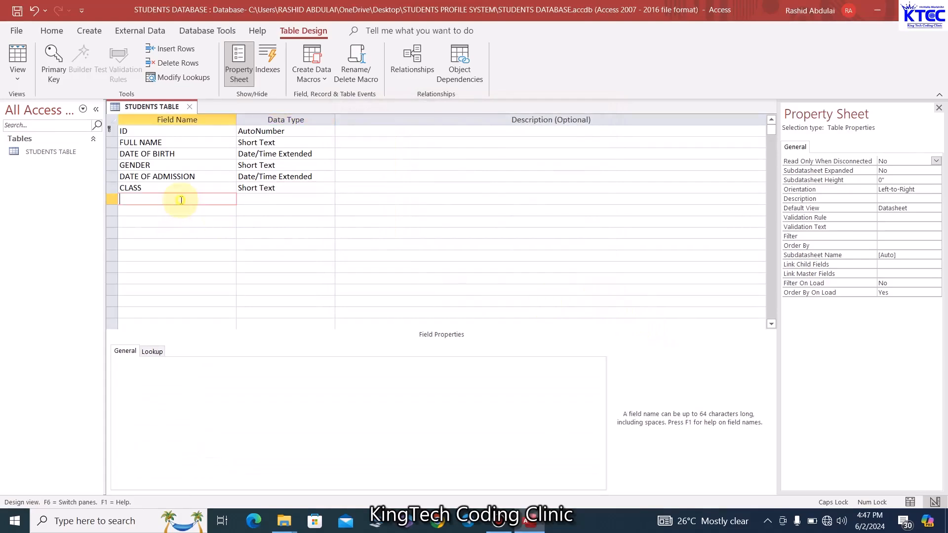
Add an ADMISSION FEE field with the Currency data type
type("ADMISSION FEE")
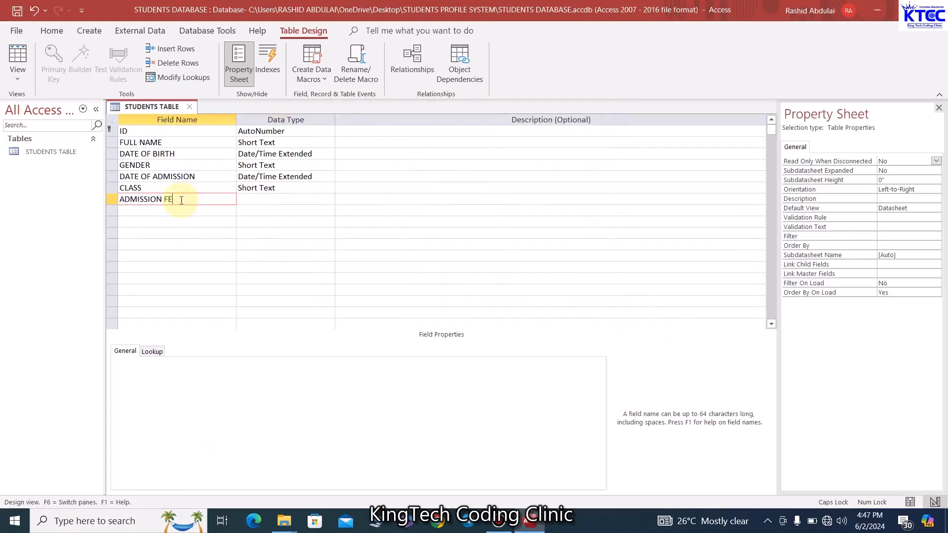
left_click(313, 200)
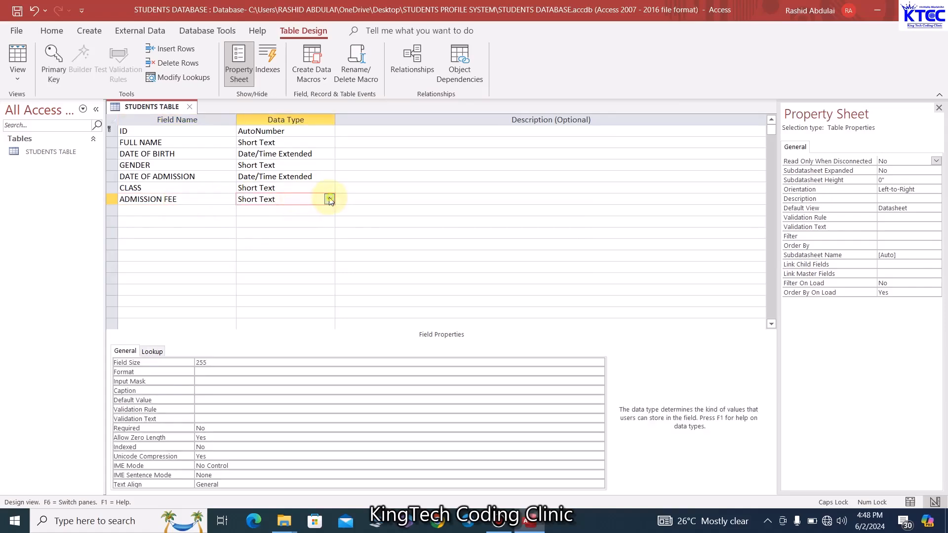
left_click(329, 199)
left_click(267, 279)
left_click(188, 210)
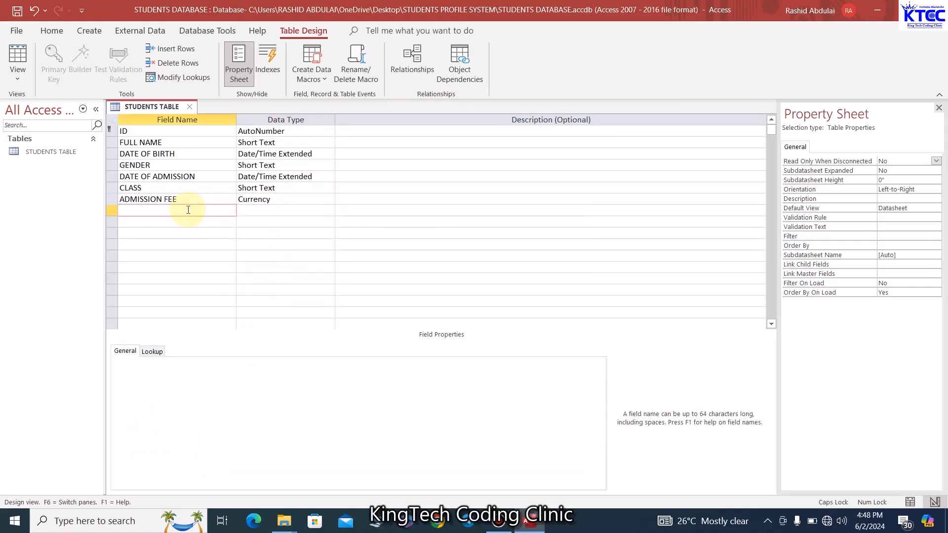
Add GUARDIAN NAME, ADDRESS and CONTACTS as Short Text fields
type("GUARDIAN NAME")
left_click(272, 212)
left_click(186, 223)
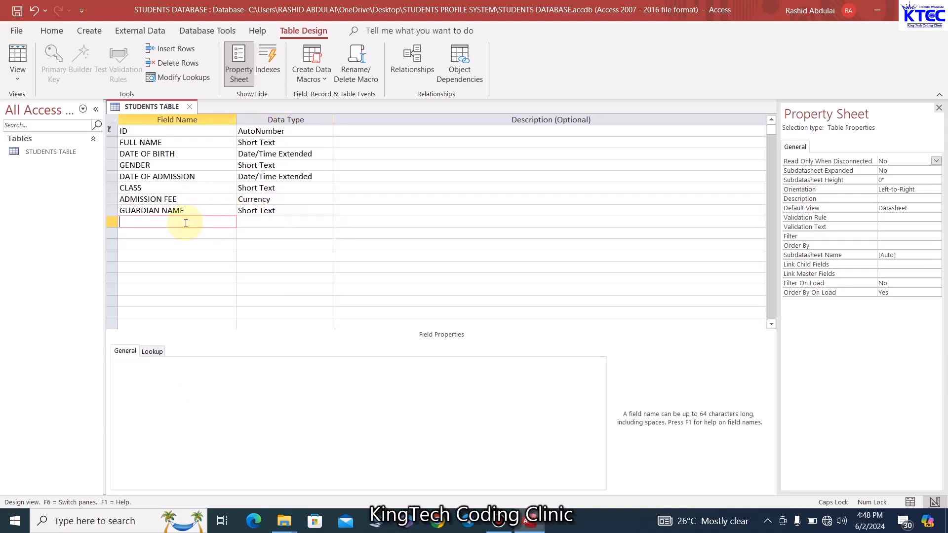
type("ADDRESS")
left_click(259, 217)
left_click(196, 234)
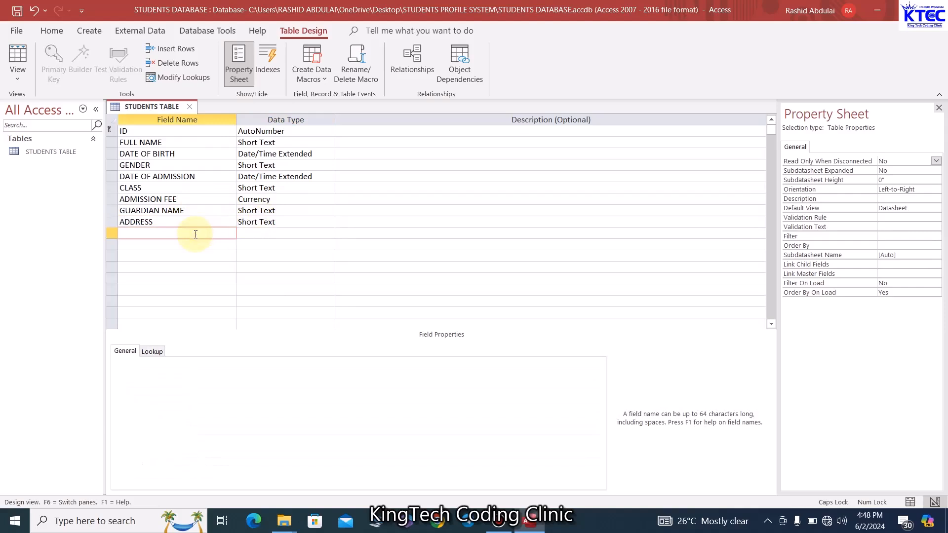
type("CONTACTS")
left_click(319, 233)
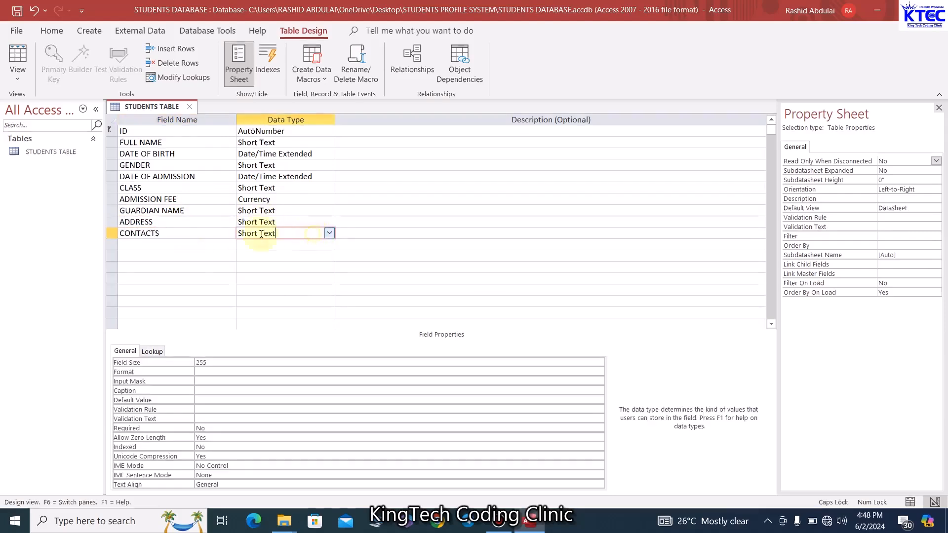
left_click(186, 245)
Add an IMAGE field with the Attachment data type
type("IMAGE")
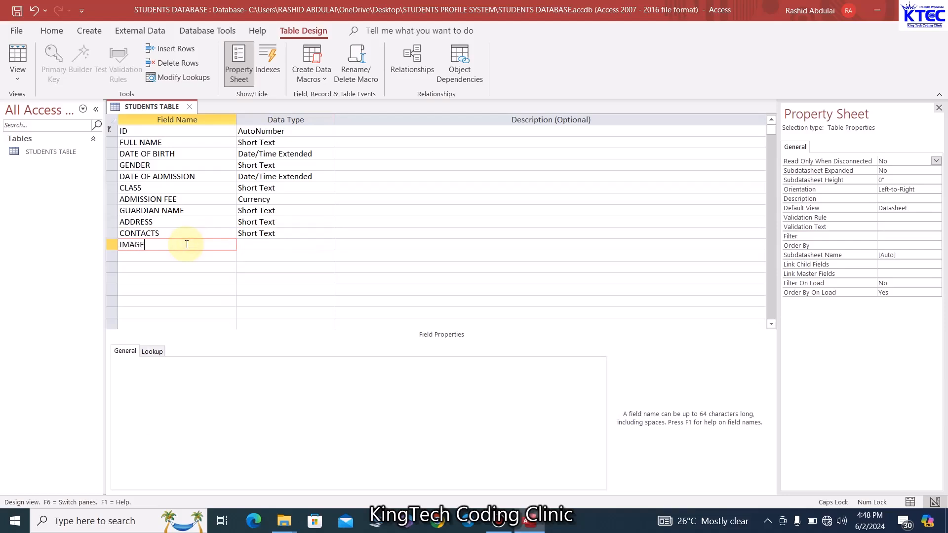
left_click(250, 244)
left_click(329, 242)
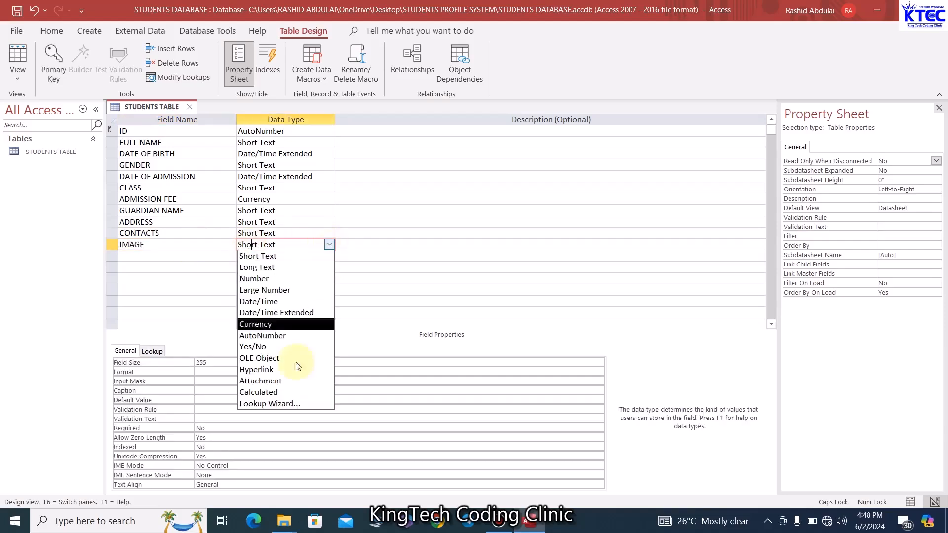
left_click(265, 381)
left_click(294, 291)
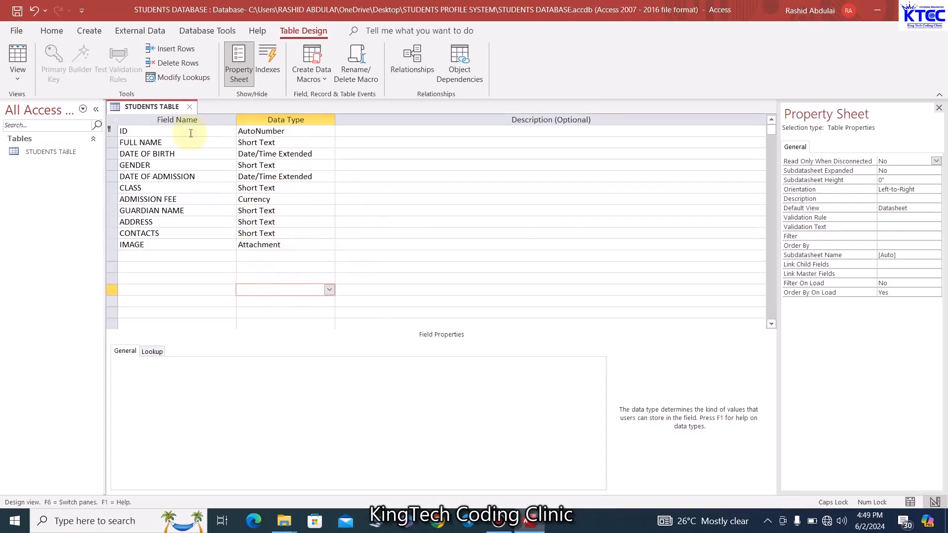
Save STUDENTS TABLE and switch it to Datasheet View, accepting the data type warning
right_click(150, 106)
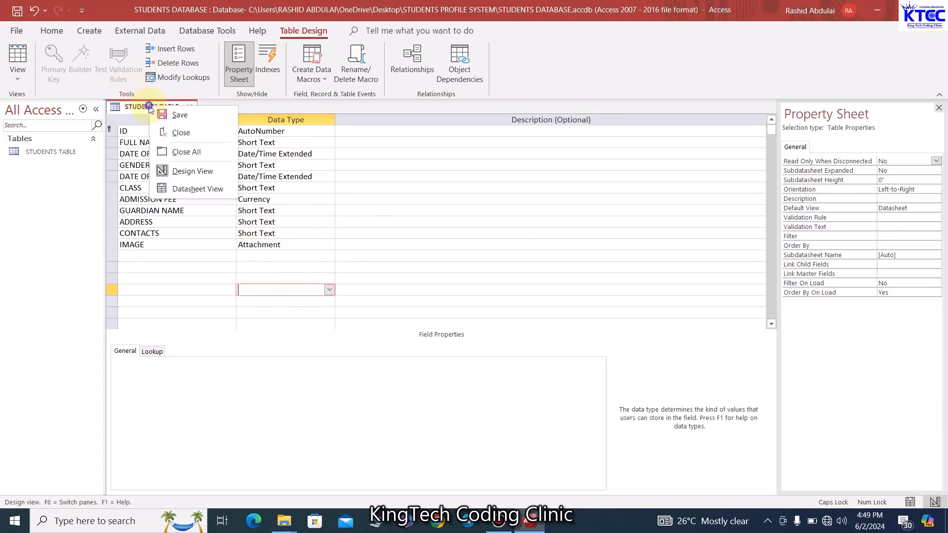
left_click(198, 189)
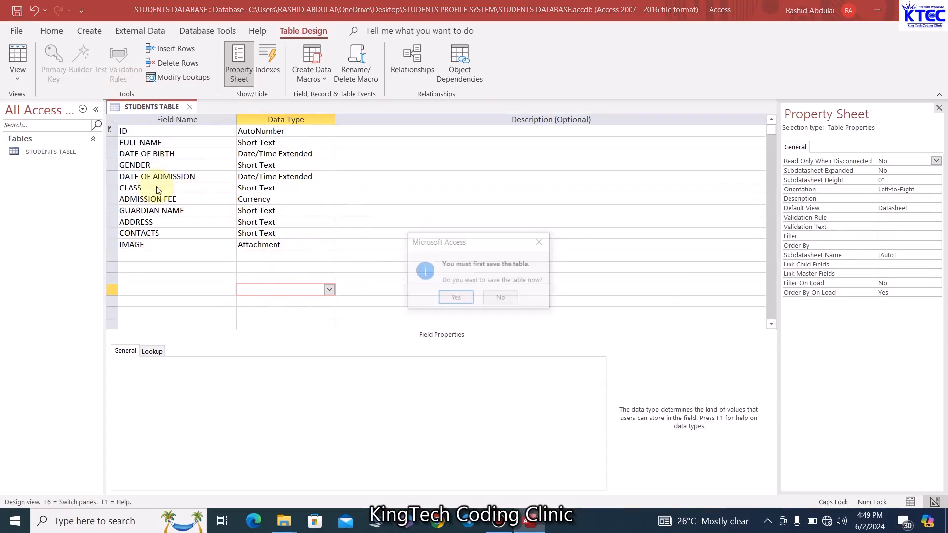
left_click(467, 301)
left_click(466, 300)
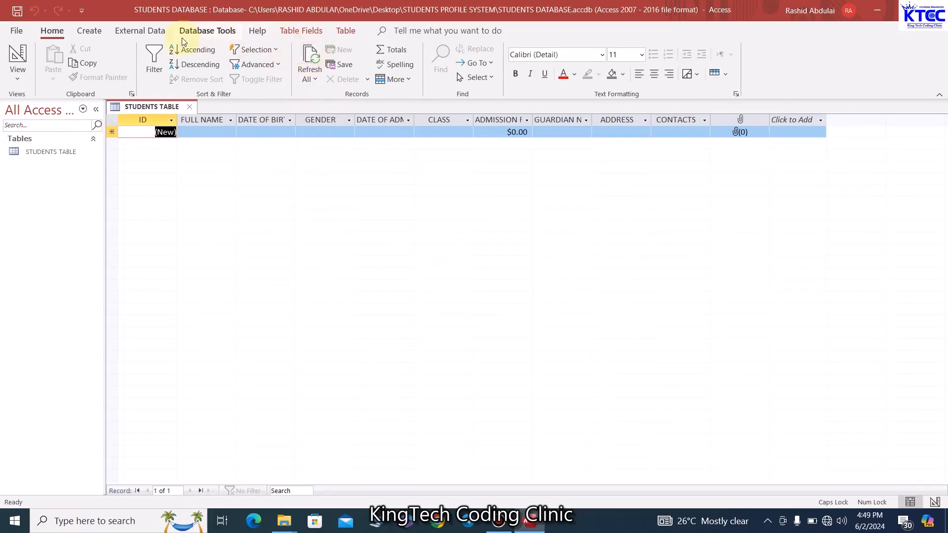
left_click(90, 31)
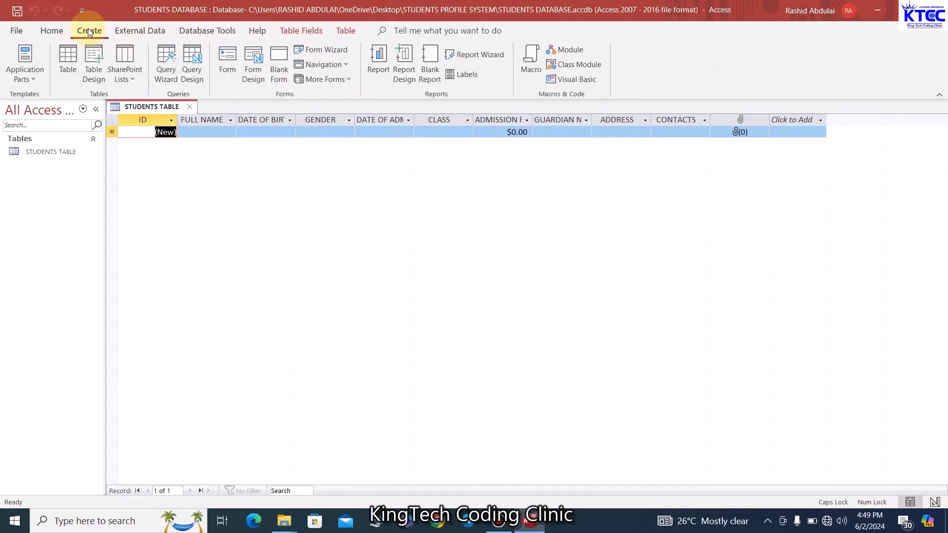
Start a new query design based on STUDENTS TABLE
left_click(193, 67)
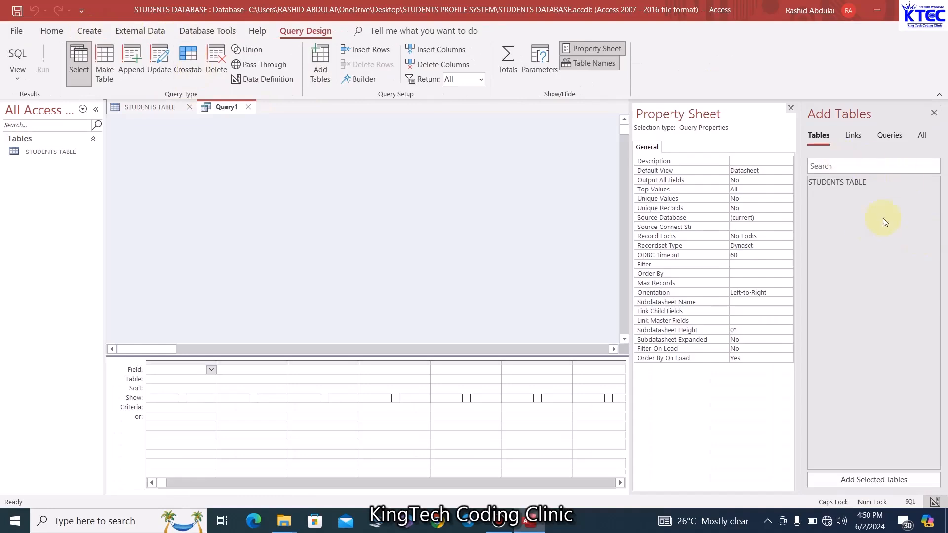
left_click(828, 182)
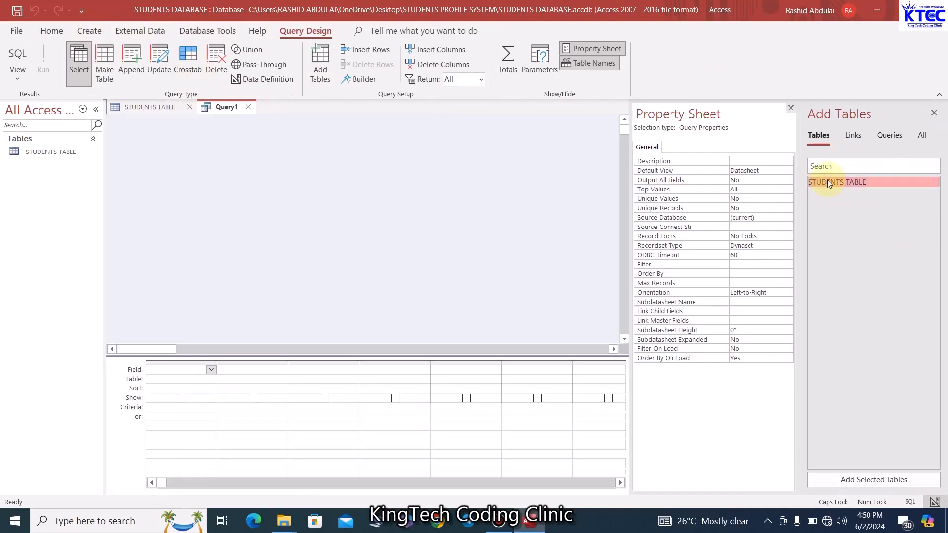
left_click(872, 481)
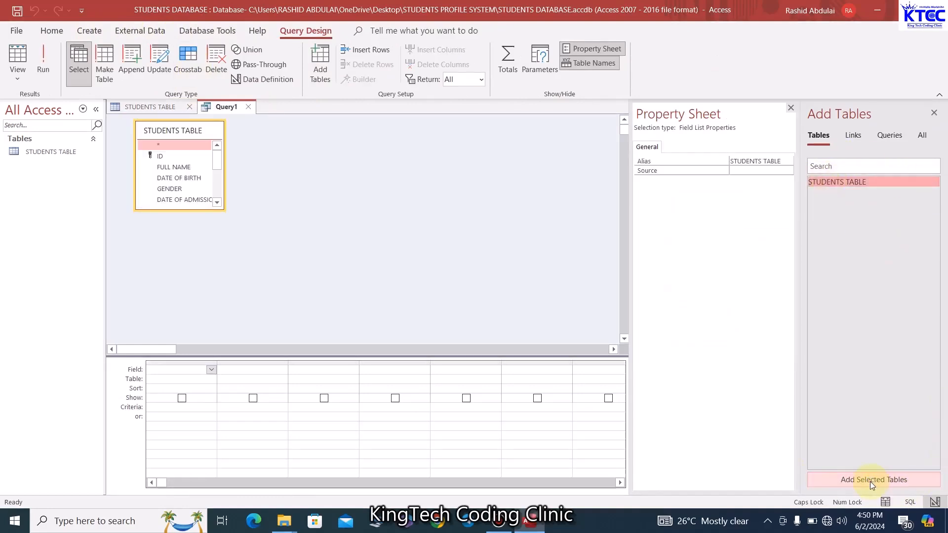
Add ID, FULL NAME, DATE OF BIRTH, GENDER and DATE OF ADMISSION to the query grid
double_click(160, 156)
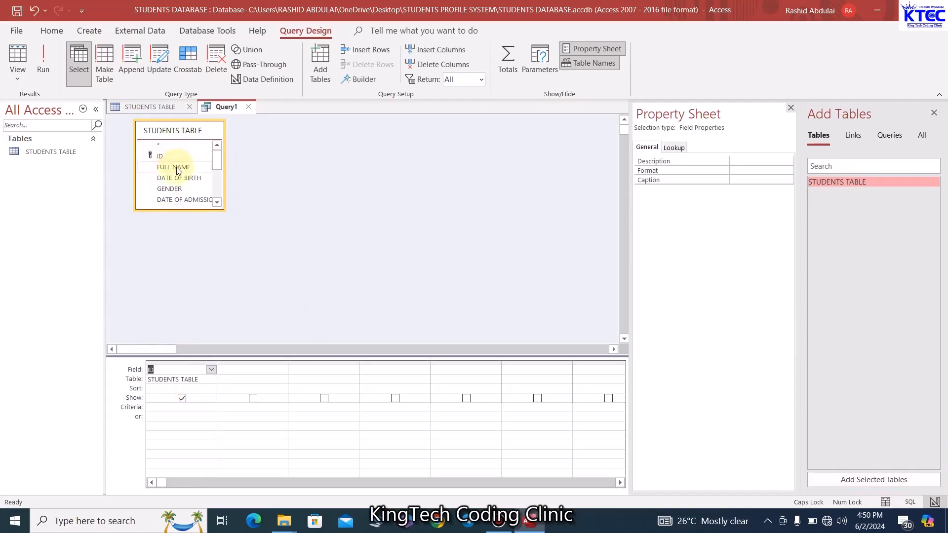
double_click(177, 167)
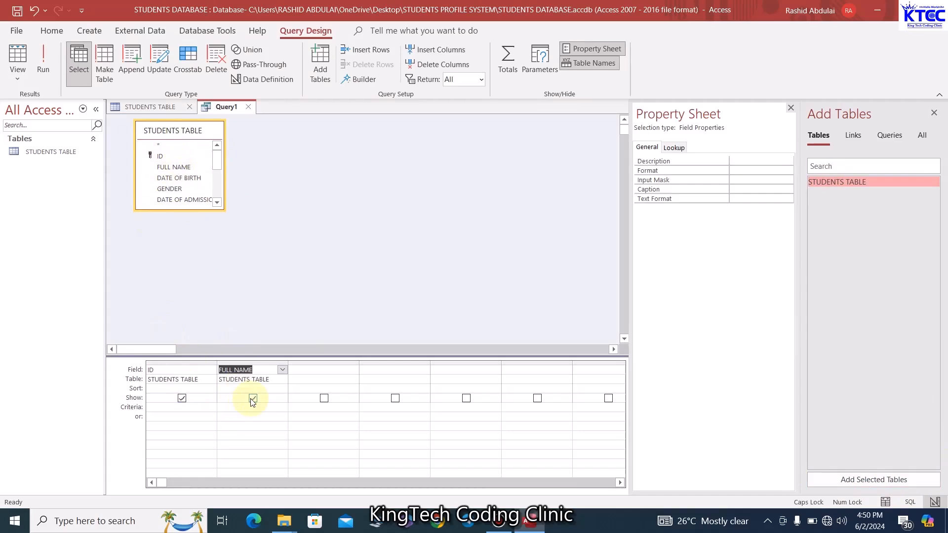
double_click(178, 178)
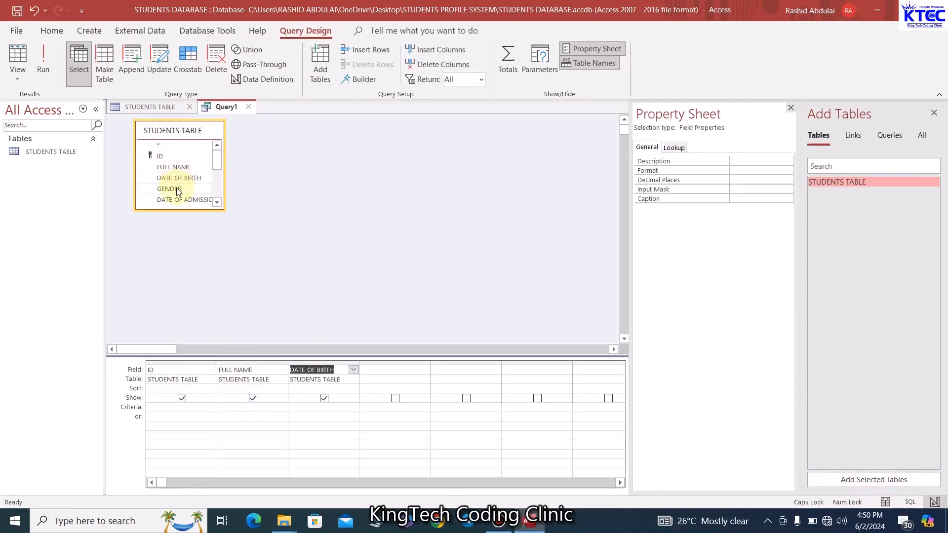
double_click(176, 190)
double_click(186, 200)
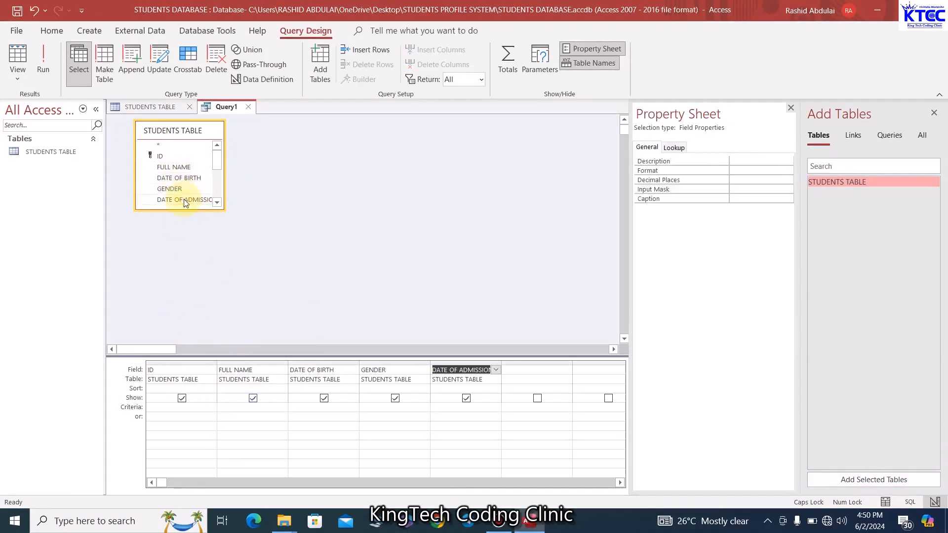
left_click(217, 203)
left_click(217, 202)
left_click(217, 203)
Add CLASS, ADMISSION FEE, GUARDIAN NAME, CONTACTS and IMAGE to the query grid
double_click(169, 172)
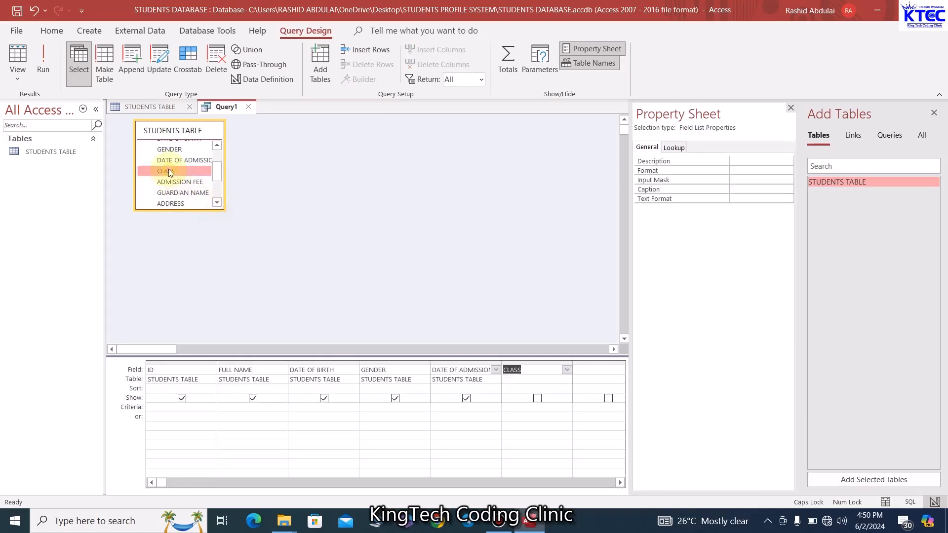
double_click(183, 182)
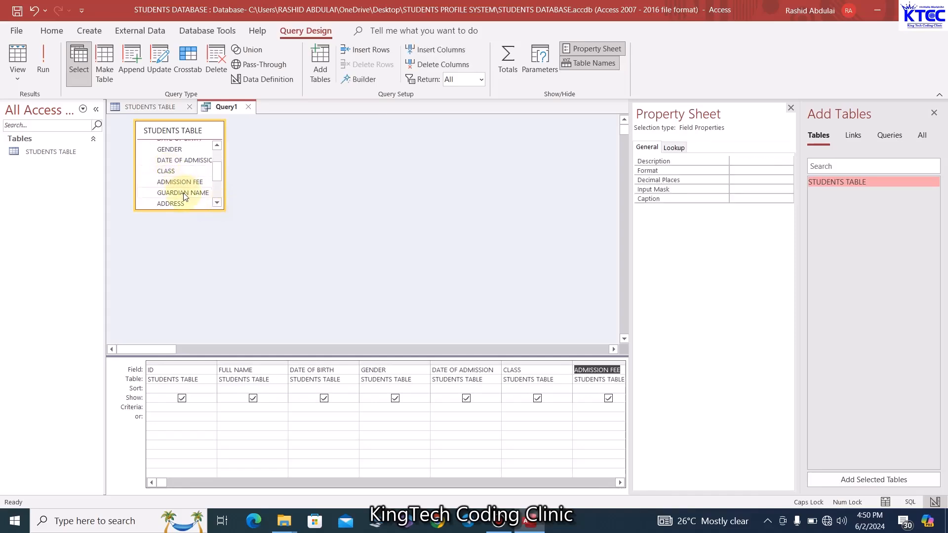
left_click(185, 193)
left_click(217, 202)
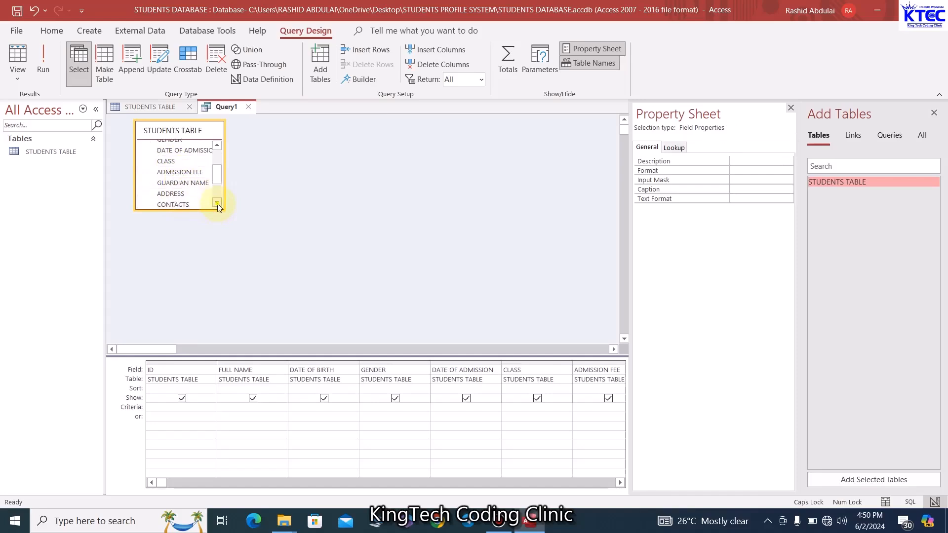
left_click(217, 203)
left_click(217, 203)
double_click(184, 184)
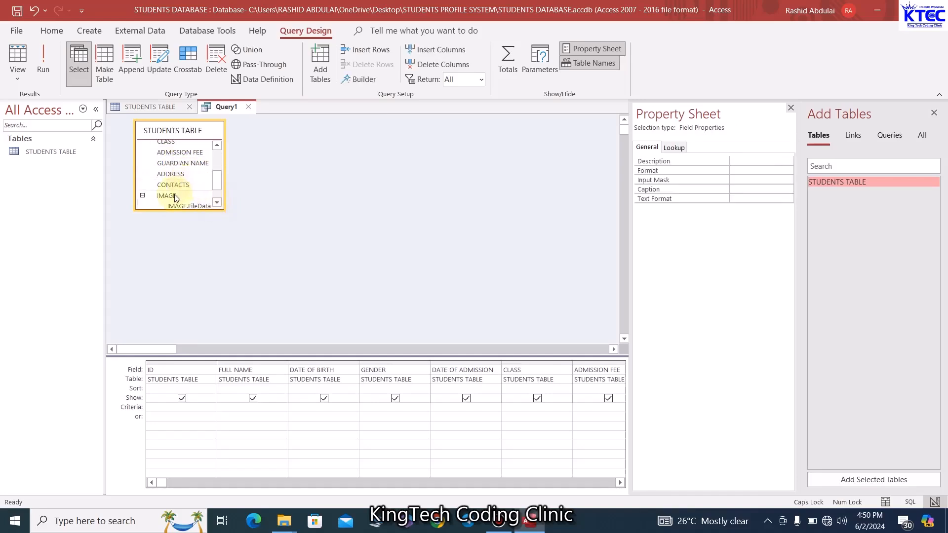
left_click(177, 198)
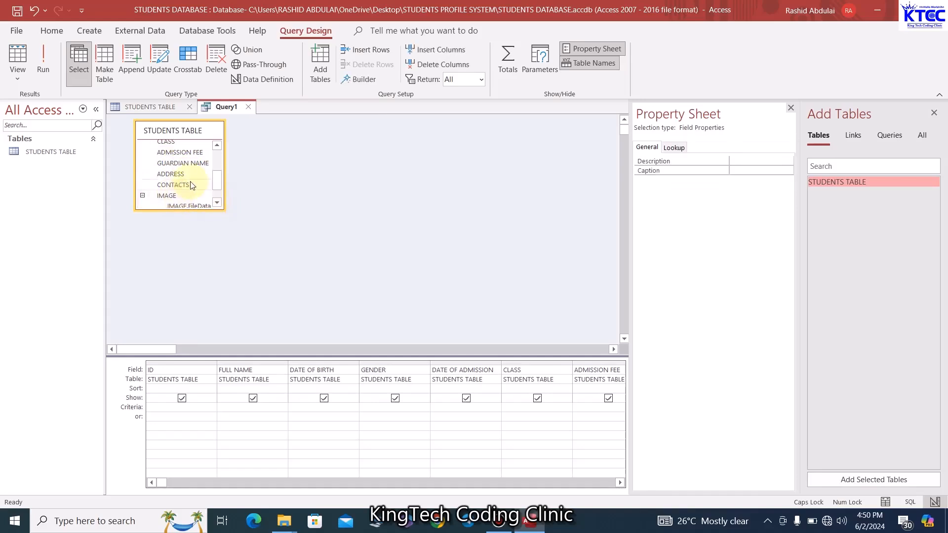
scroll(208, 184, "down", 1)
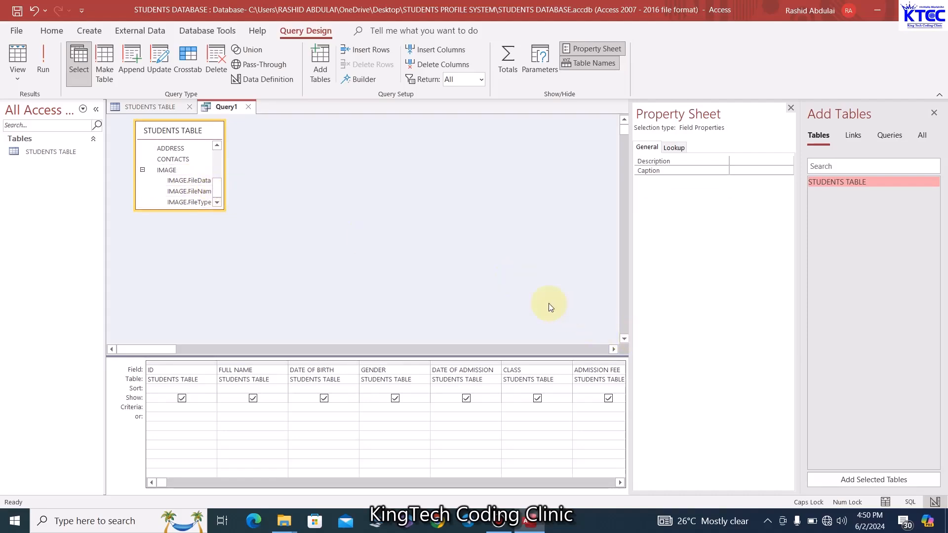
Run the query, then close it and save it as STDQUERY
left_click(42, 56)
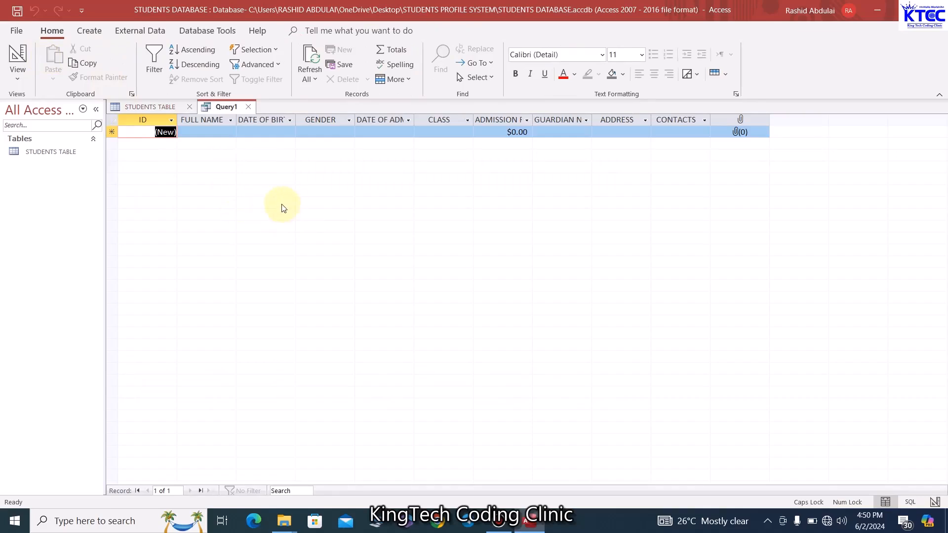
left_click(246, 107)
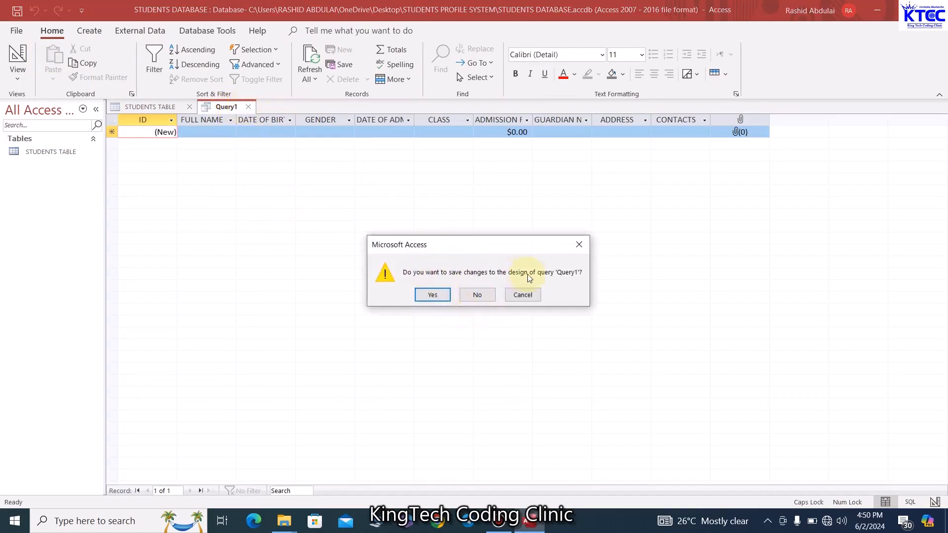
left_click(433, 295)
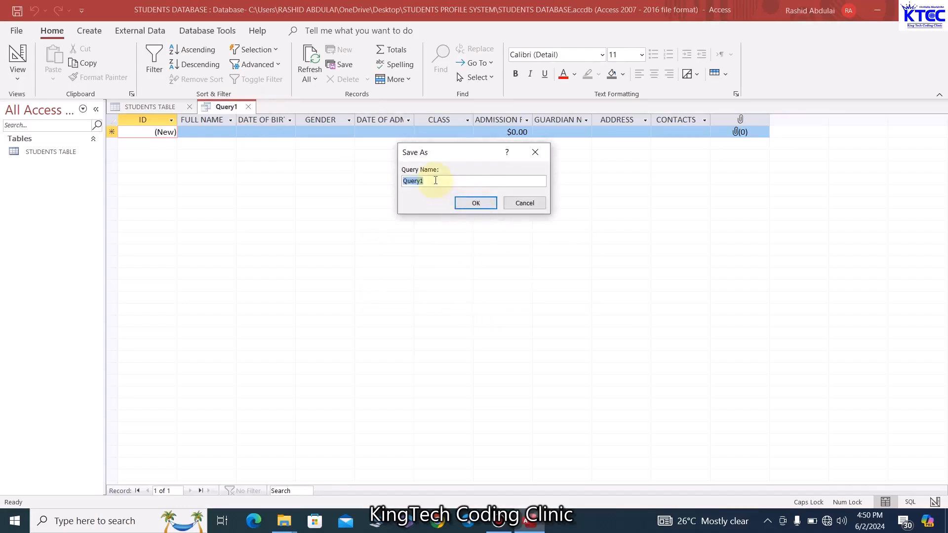
type("ST")
key("BackSpace")
key("BackSpace")
key("BackSpace")
key("BackSpace")
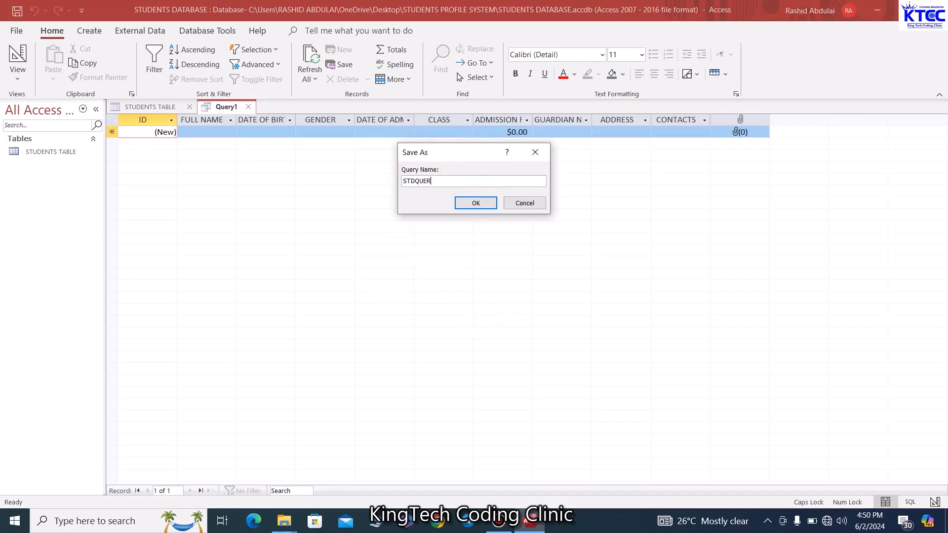
left_click(476, 203)
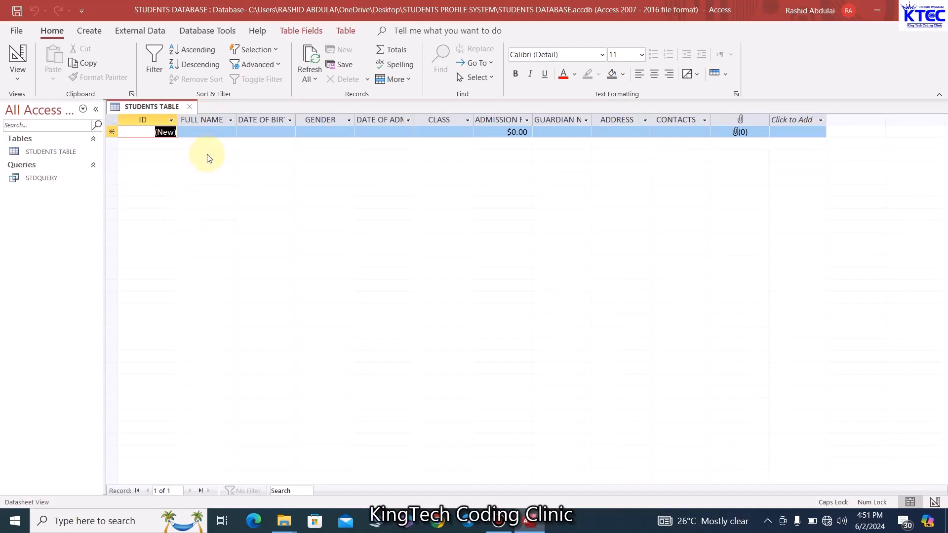
Open the STDQUERY datasheet, then start and discard a blank Form Design
left_click(192, 107)
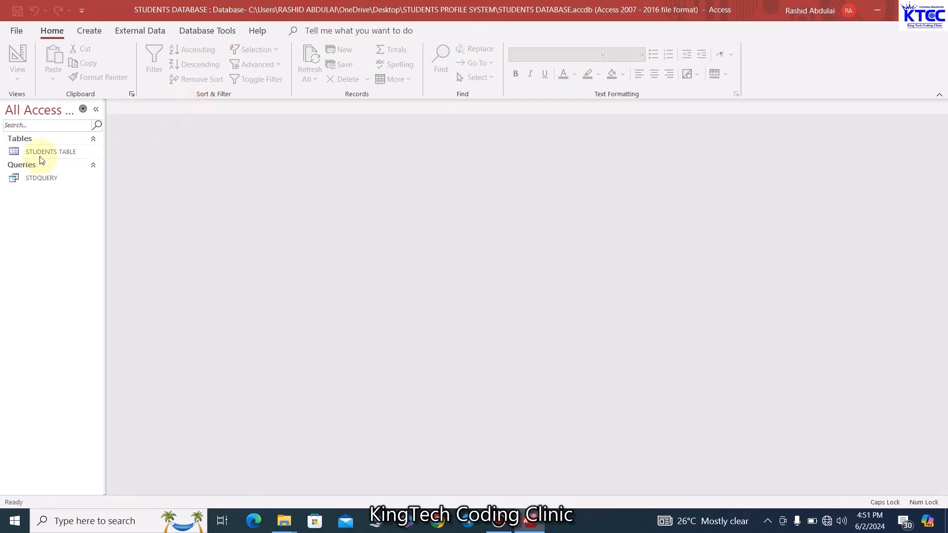
double_click(40, 178)
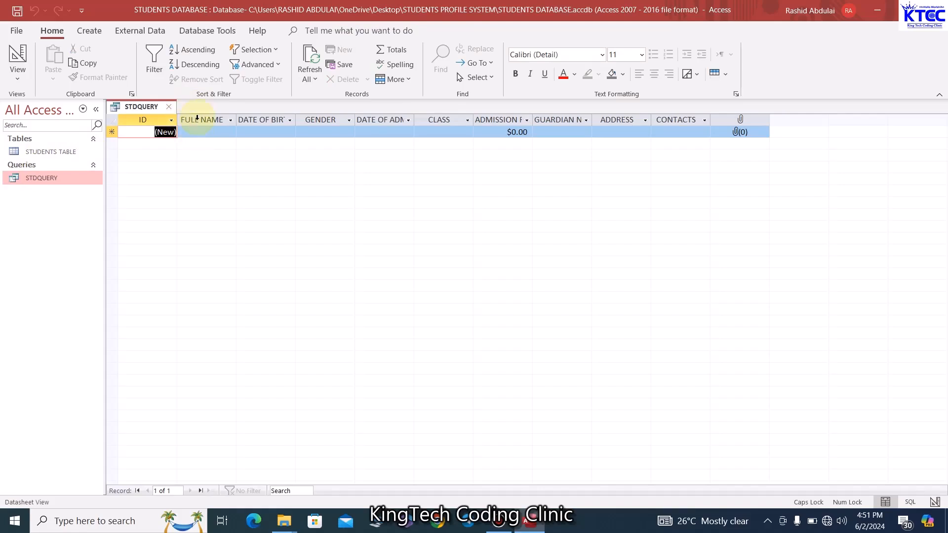
left_click(90, 32)
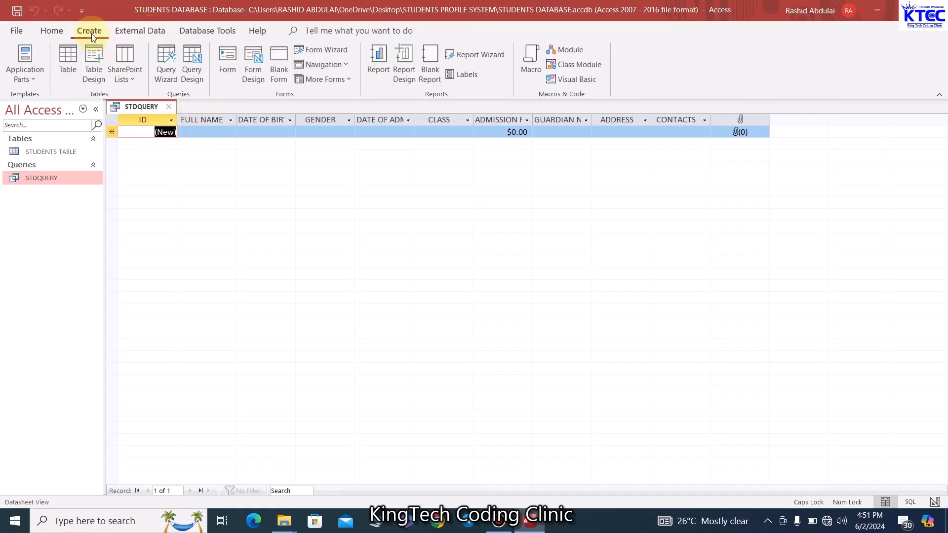
left_click(251, 67)
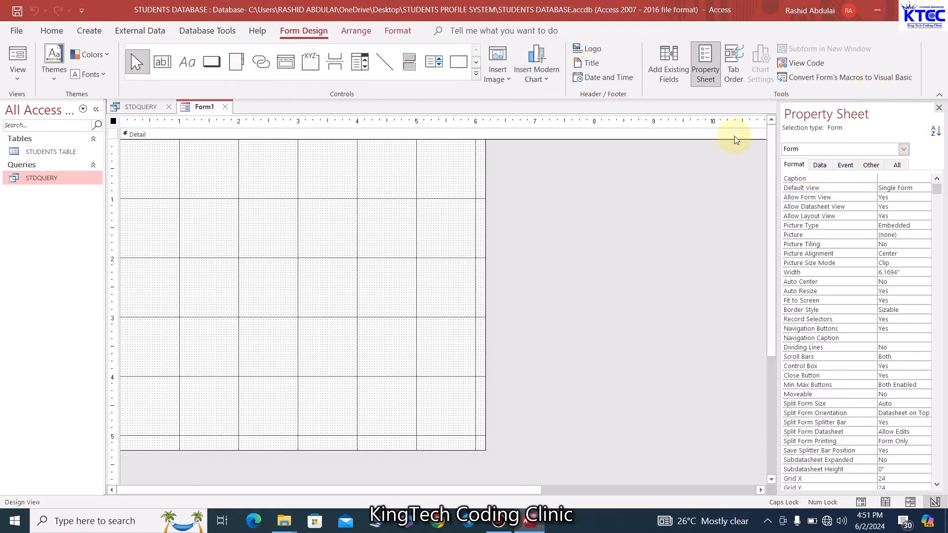
left_click(226, 106)
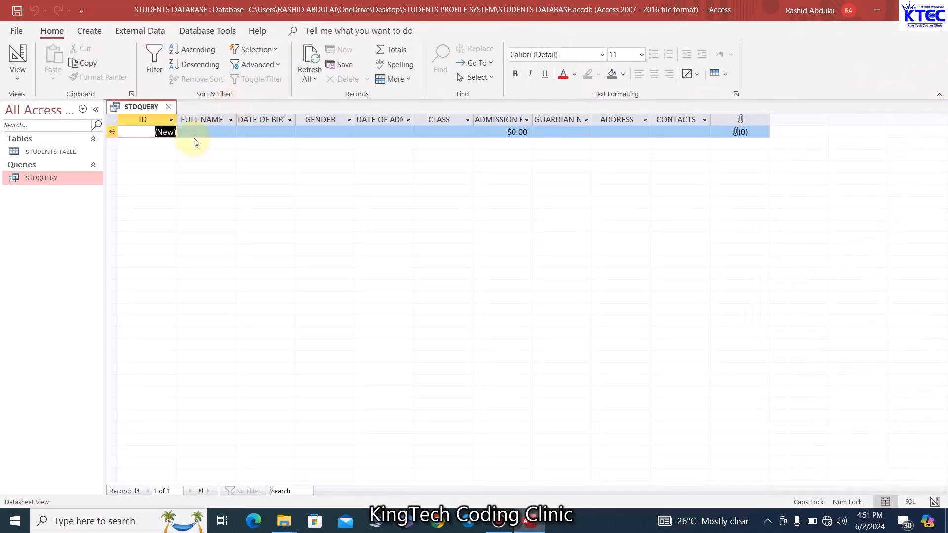
left_click(90, 35)
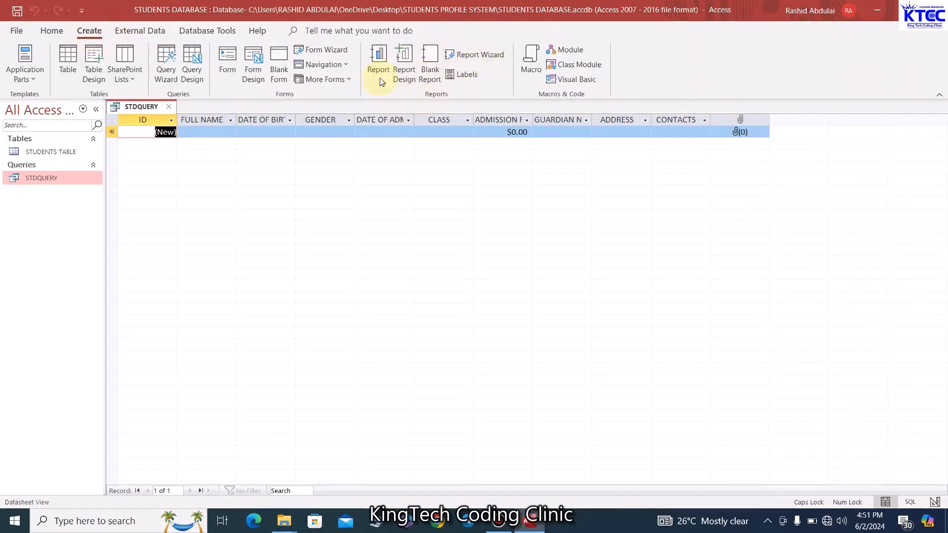
Use Form Wizard to build a columnar form of all STDQUERY fields titled STUDENTS DATA ENTRY FORM
left_click(327, 50)
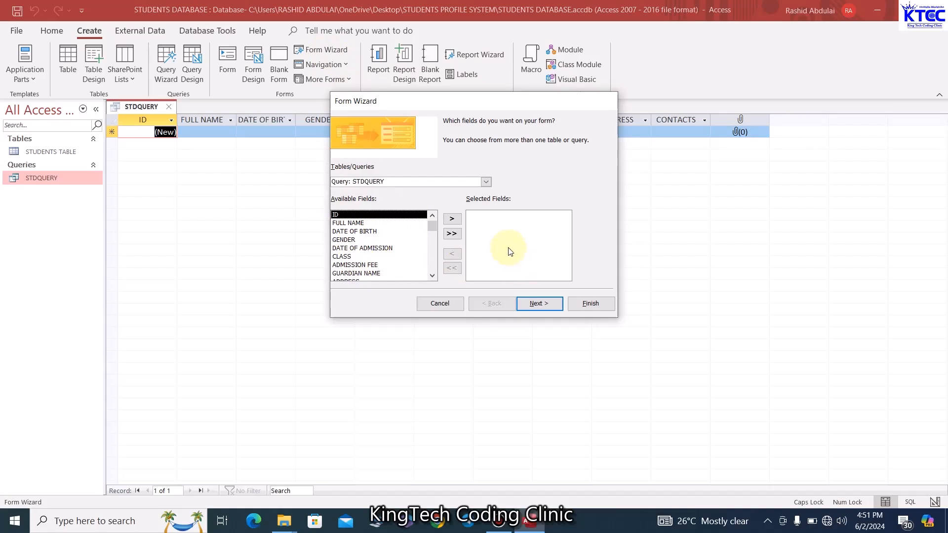
left_click(452, 235)
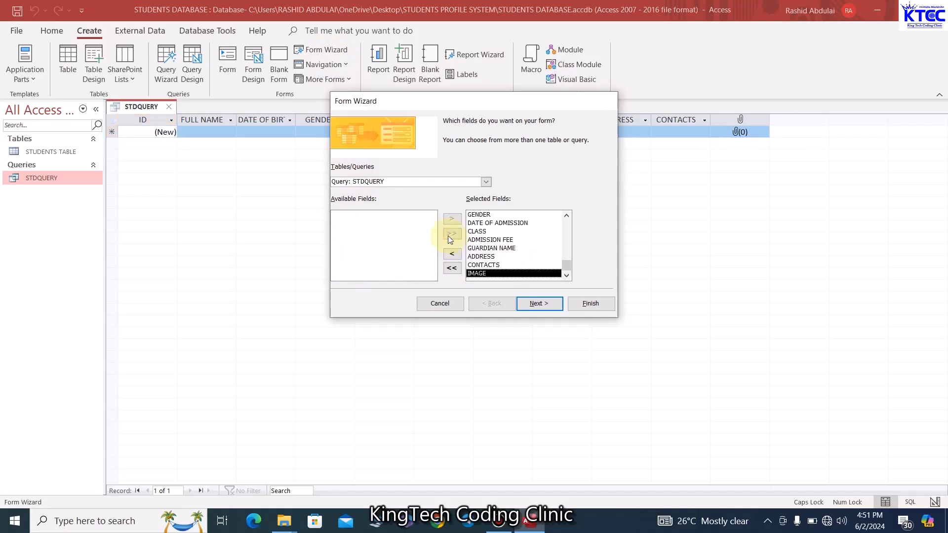
left_click(536, 304)
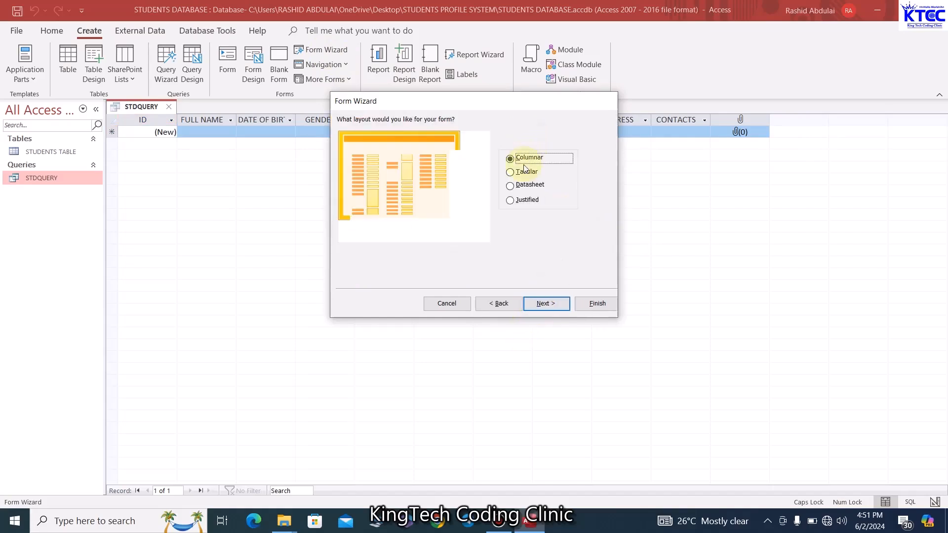
left_click(552, 302)
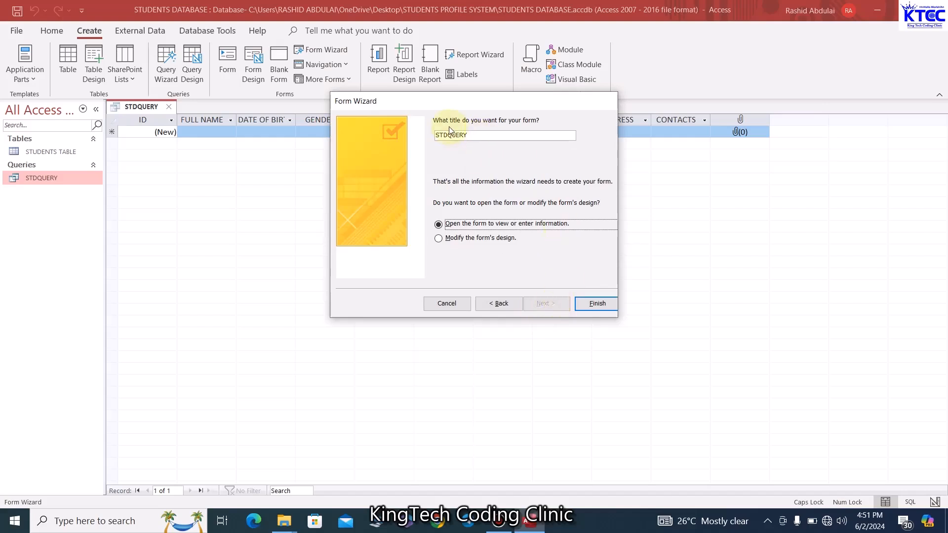
left_click_drag(472, 134, 413, 141)
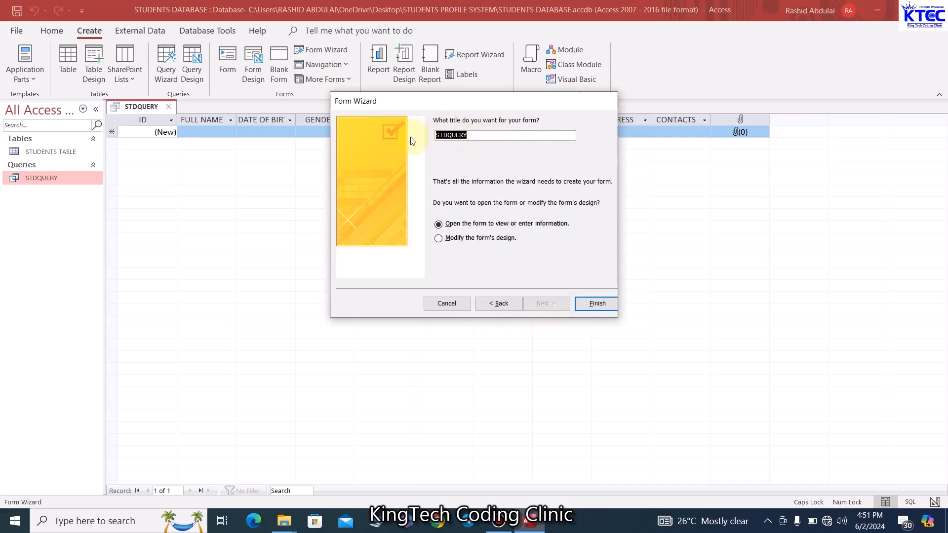
type("ST")
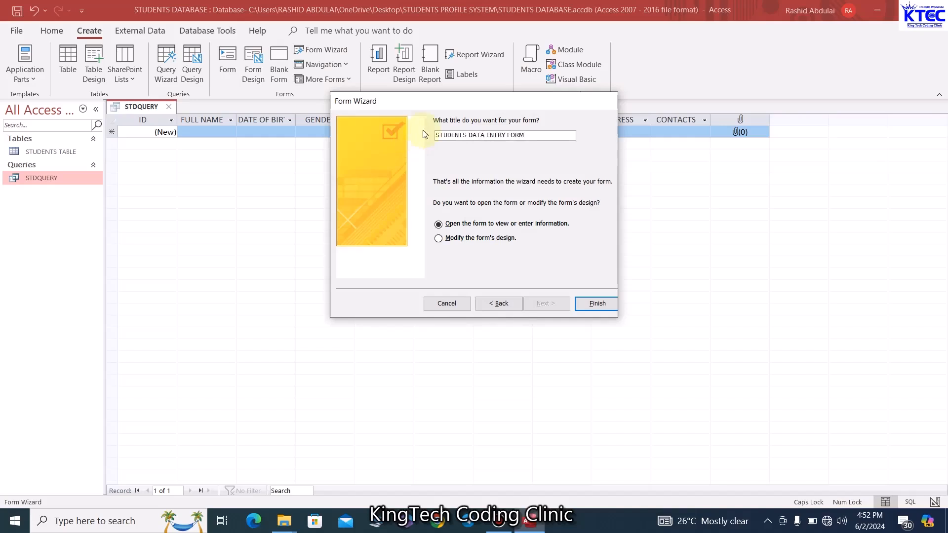
left_click(598, 303)
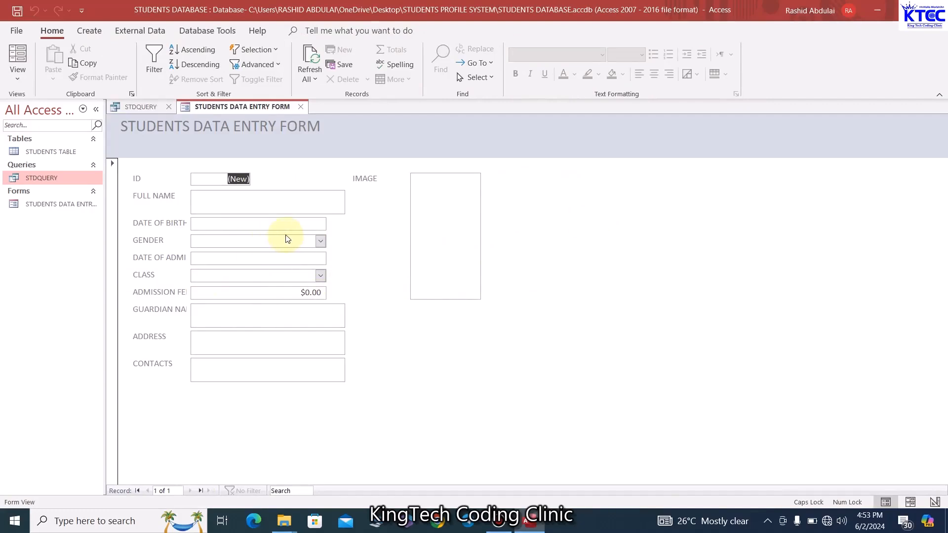
Switch the new form to Design View, widen it and make the Detail section taller
right_click(248, 110)
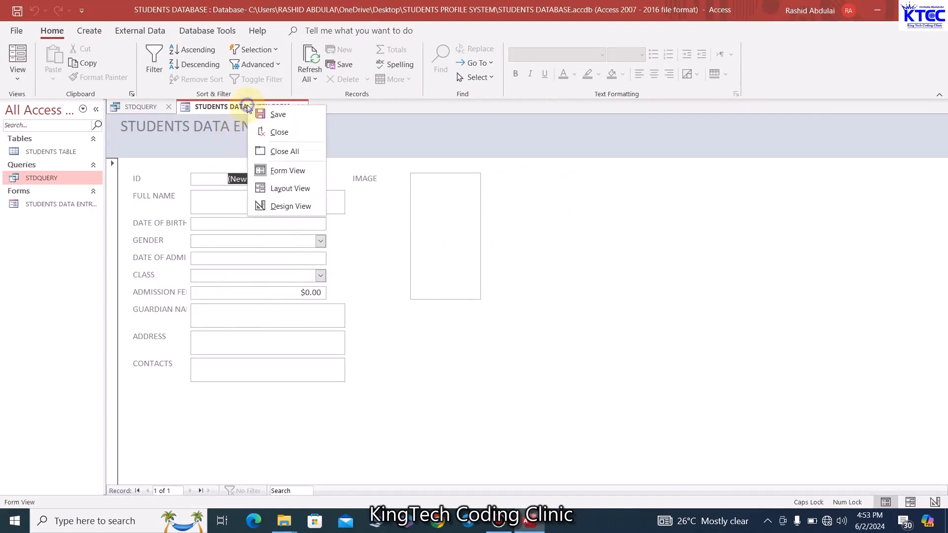
left_click(292, 206)
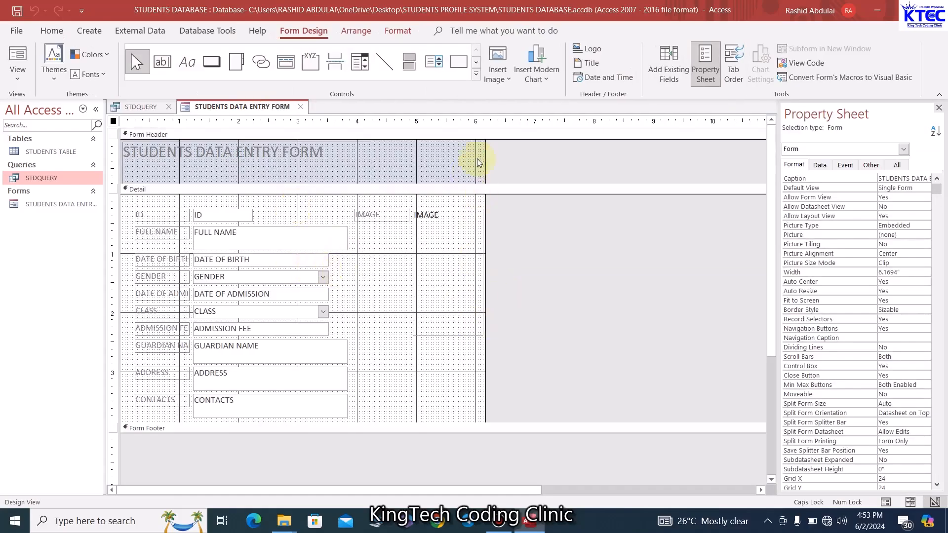
left_click(489, 136)
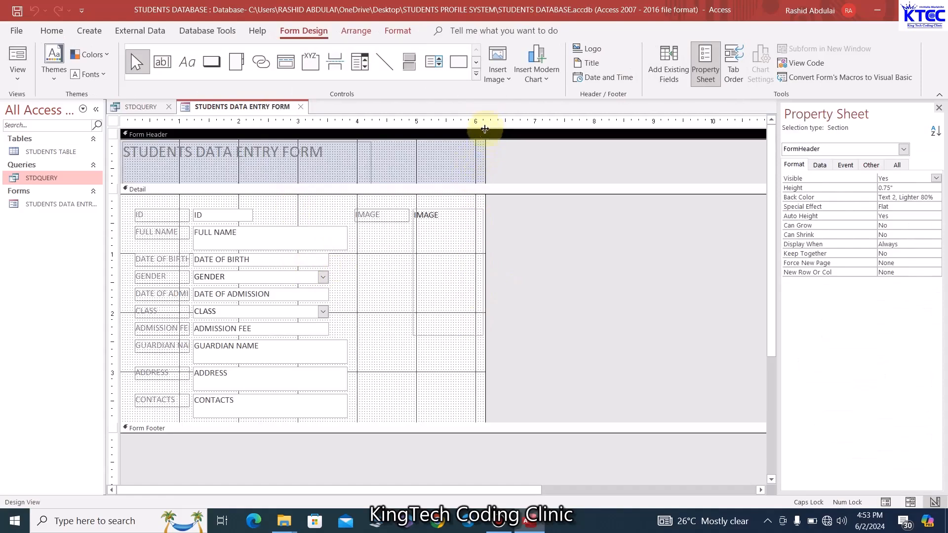
left_click_drag(486, 153, 562, 167)
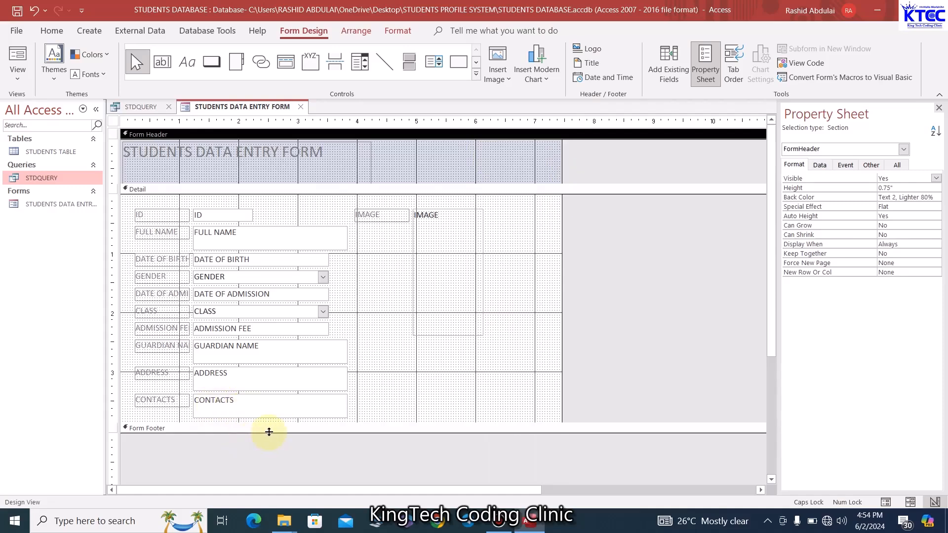
left_click_drag(269, 433, 273, 450)
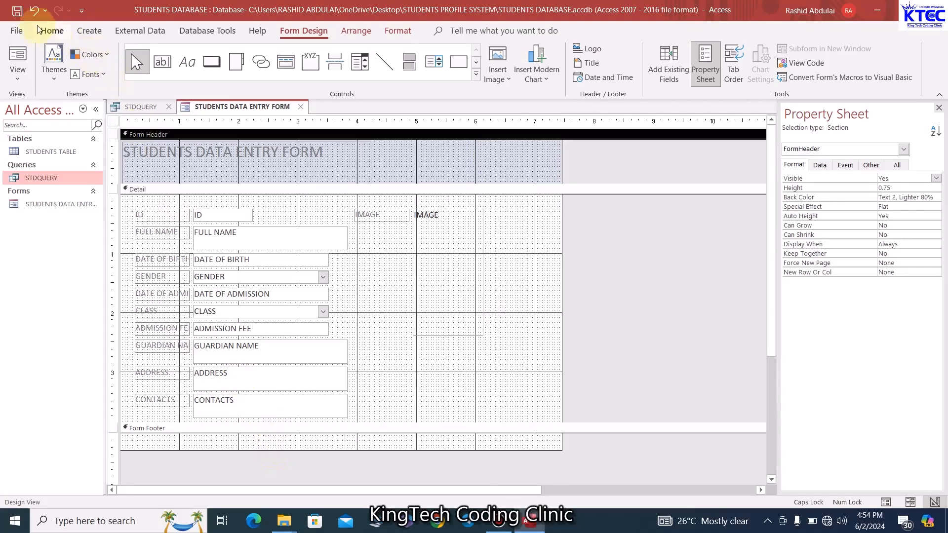
left_click(33, 9)
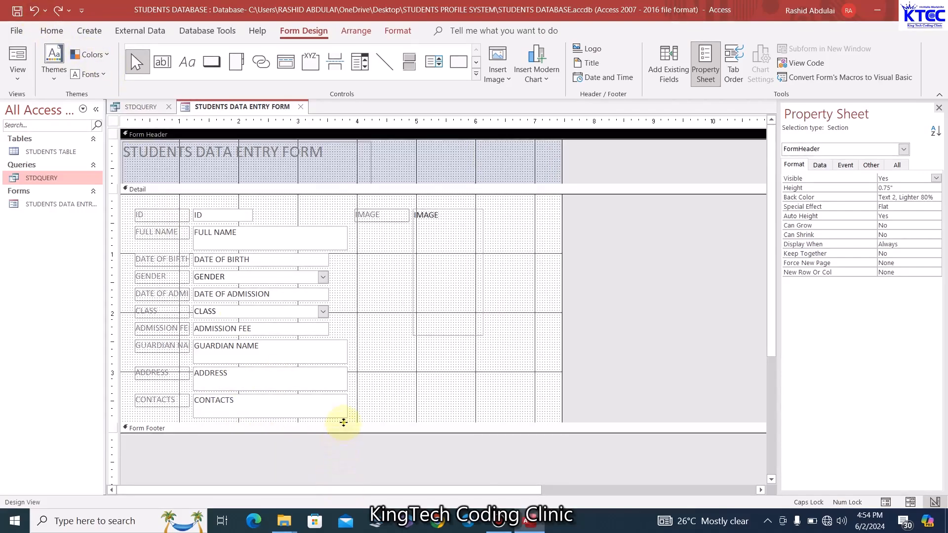
left_click_drag(343, 423, 346, 439)
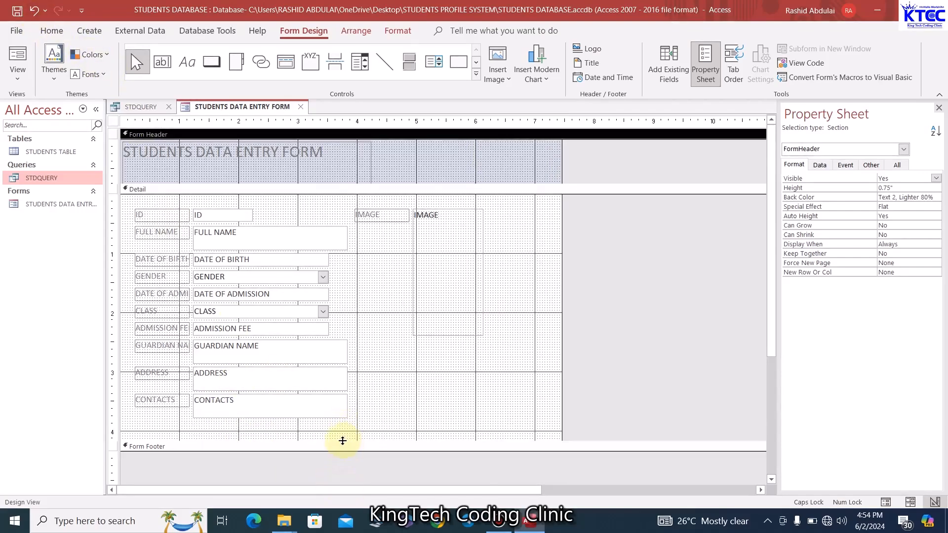
Make the IMAGE attachment box wider and shorter, and delete its IMAGE caption label
left_click(441, 296)
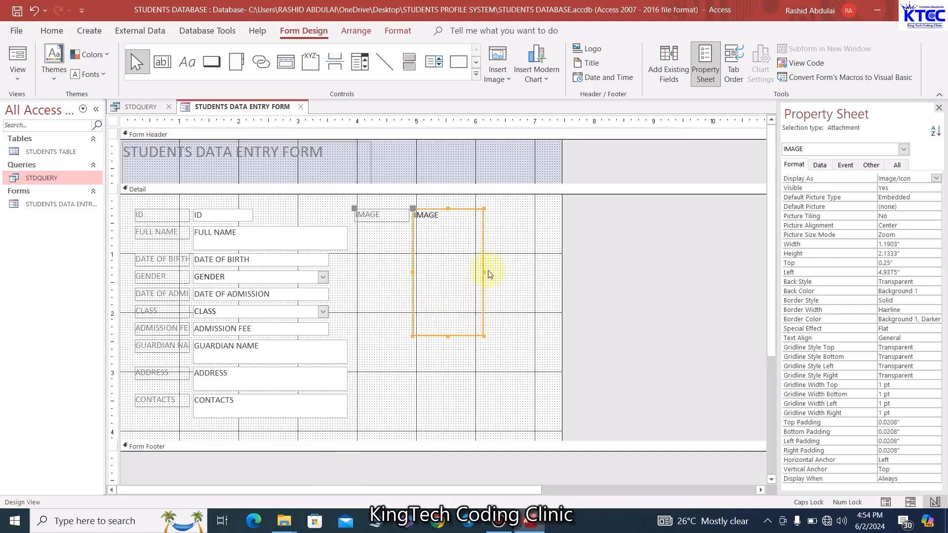
left_click_drag(484, 272, 533, 274)
left_click(534, 338)
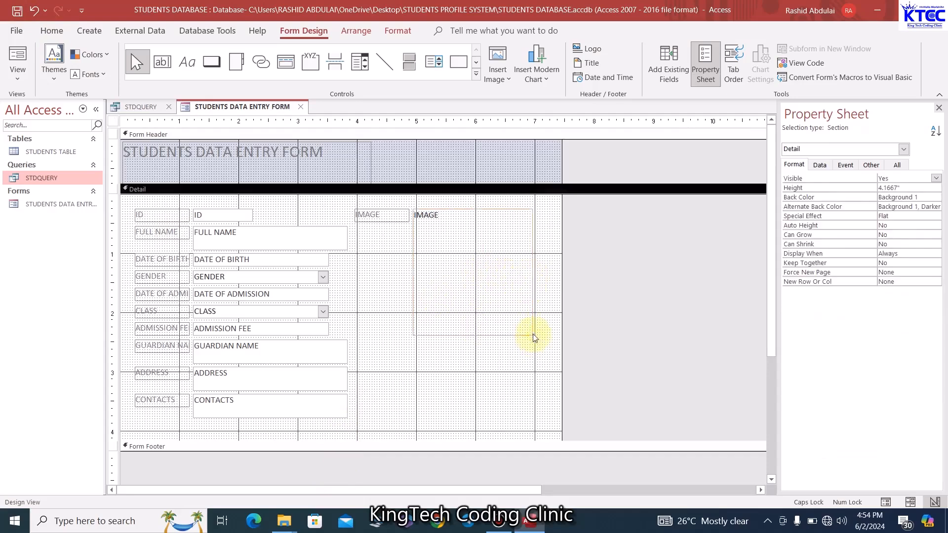
left_click(521, 320)
left_click_drag(534, 335, 504, 301)
left_click(381, 222)
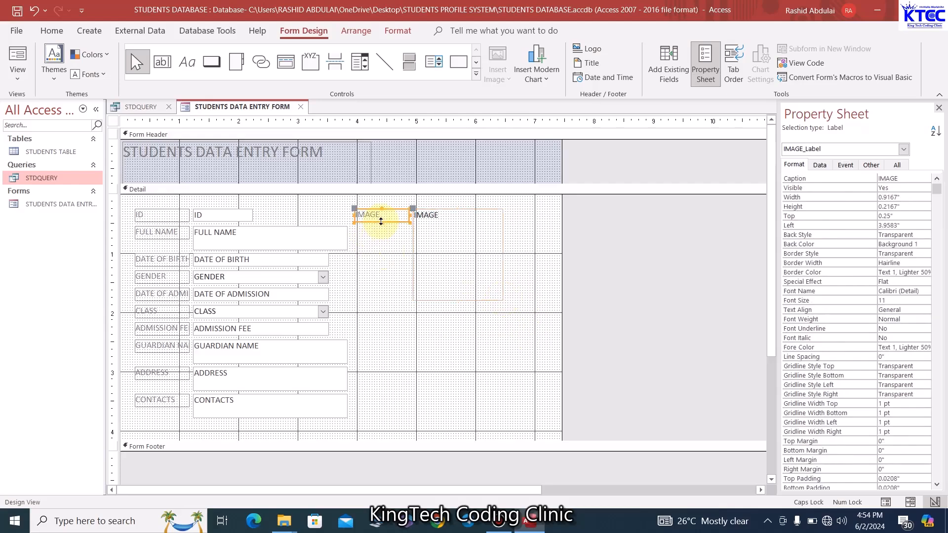
key("Delete")
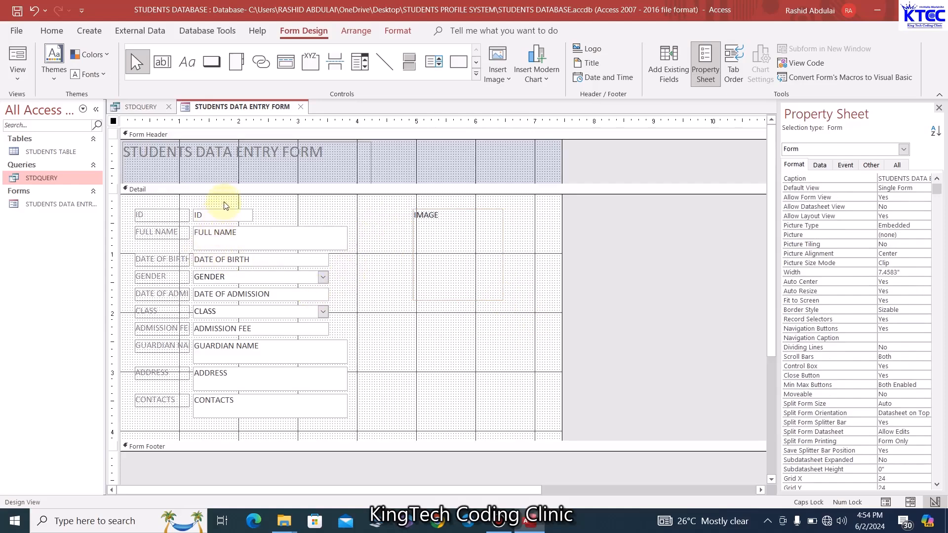
Size all field boxes from ID to CONTACTS to the shortest height and widest width
left_click_drag(225, 202, 257, 430)
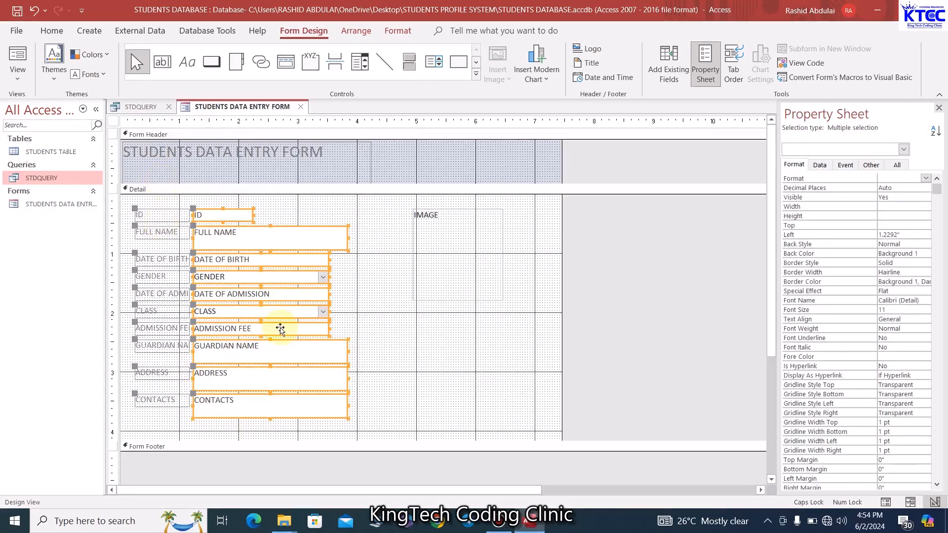
right_click(272, 309)
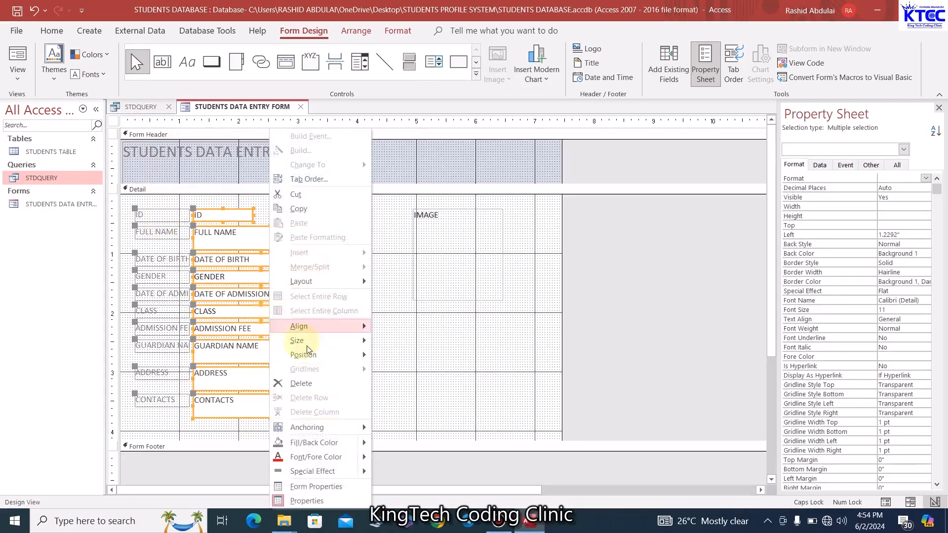
mouse_move(344, 347)
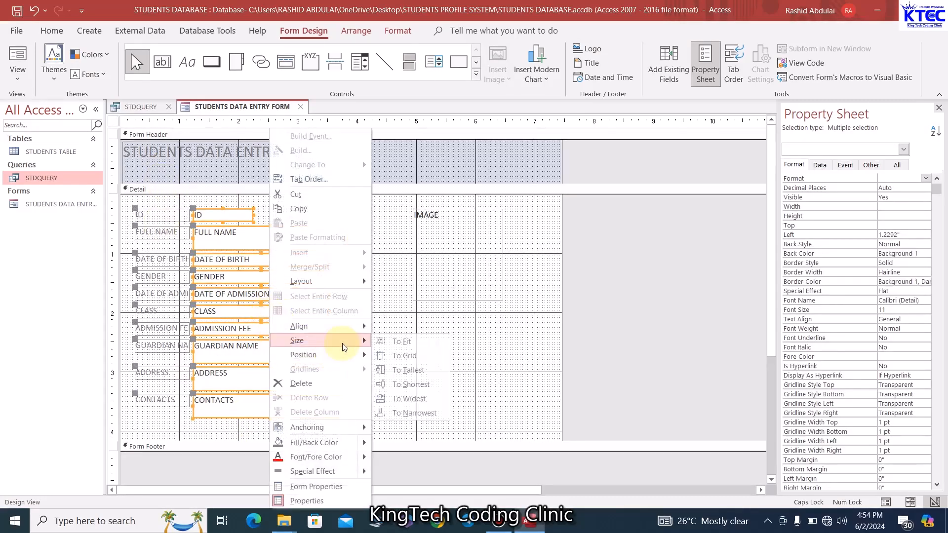
left_click(405, 387)
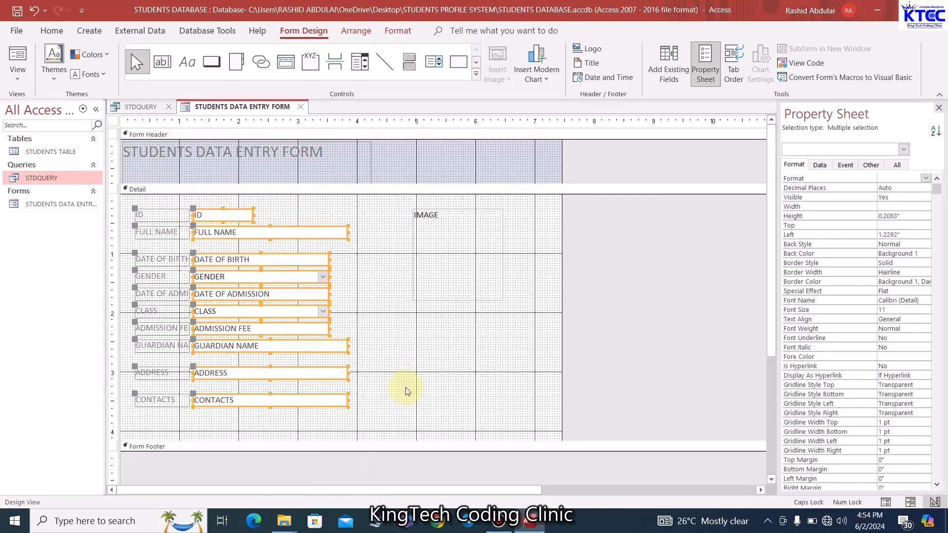
right_click(271, 315)
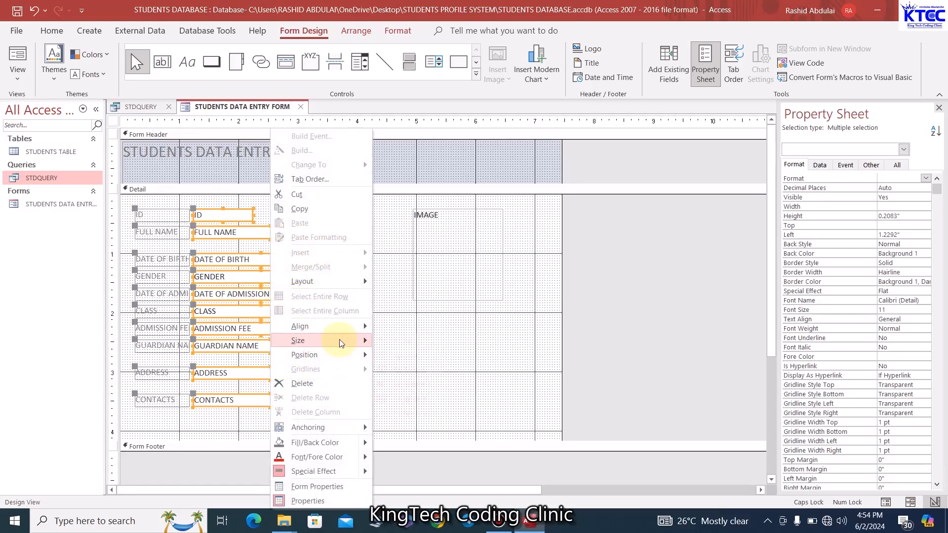
mouse_move(340, 346)
left_click(407, 400)
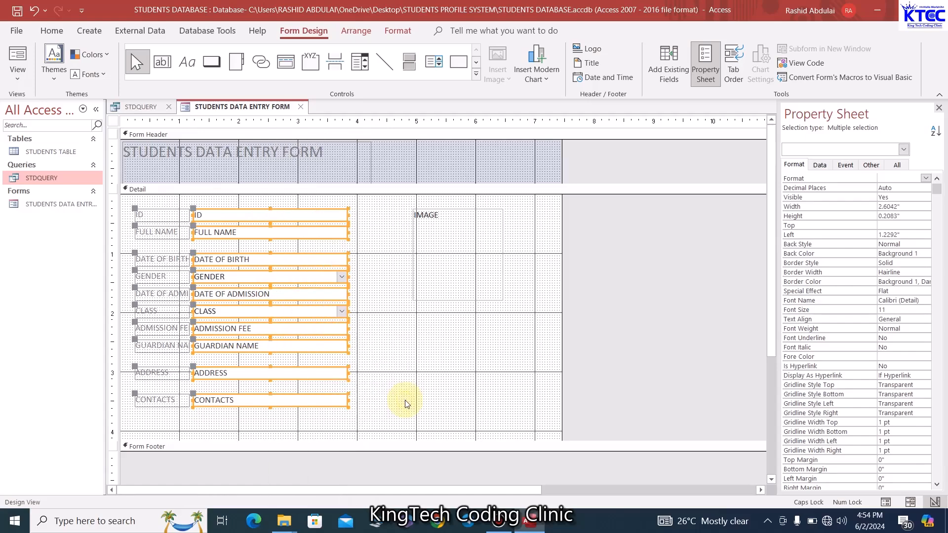
left_click(401, 300)
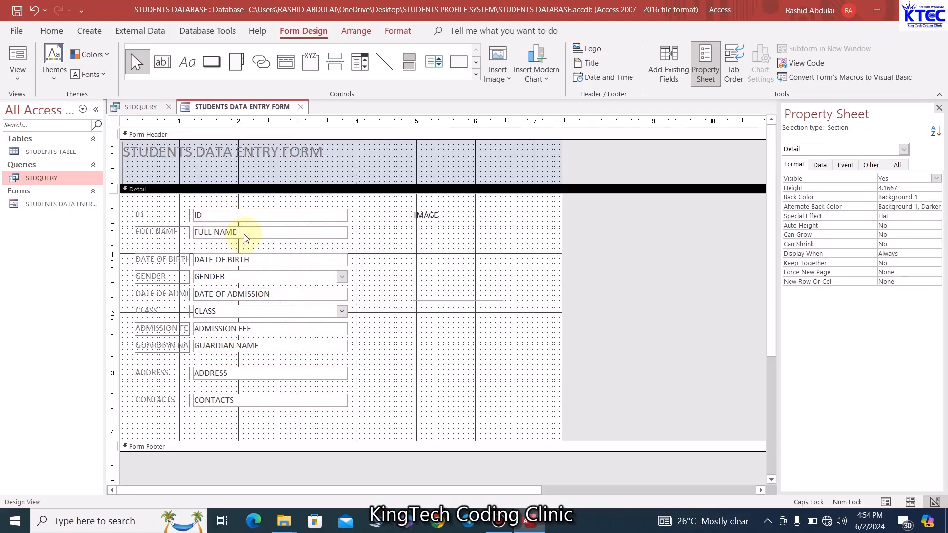
Nudge FULL NAME back into place and move DATE OF BIRTH up toward it
left_click(245, 236)
key("Up")
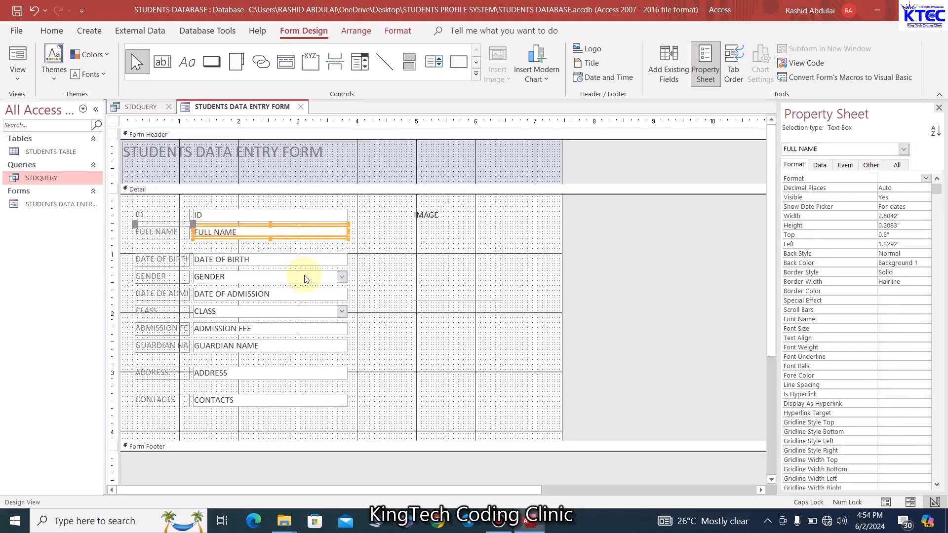
left_click(363, 250)
left_click(305, 235)
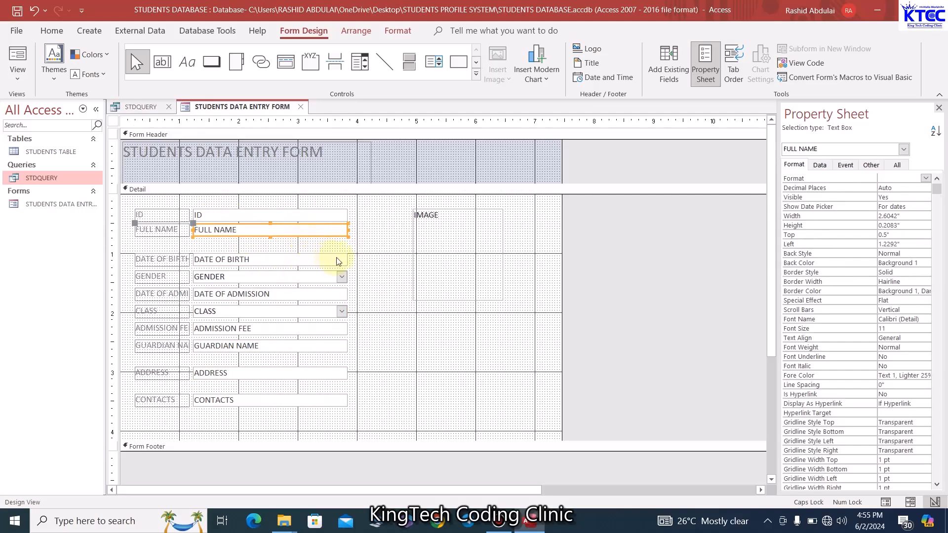
key("Down")
left_click(360, 248)
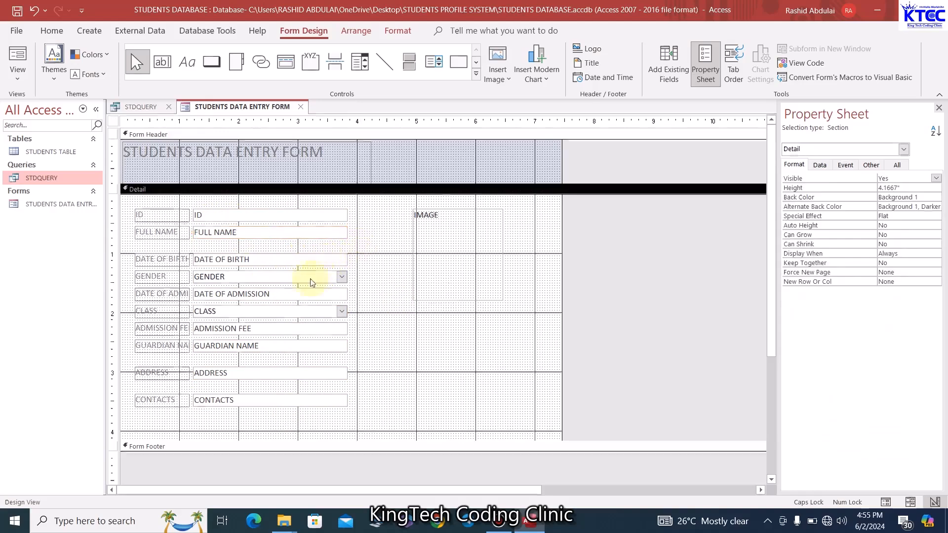
left_click(307, 260)
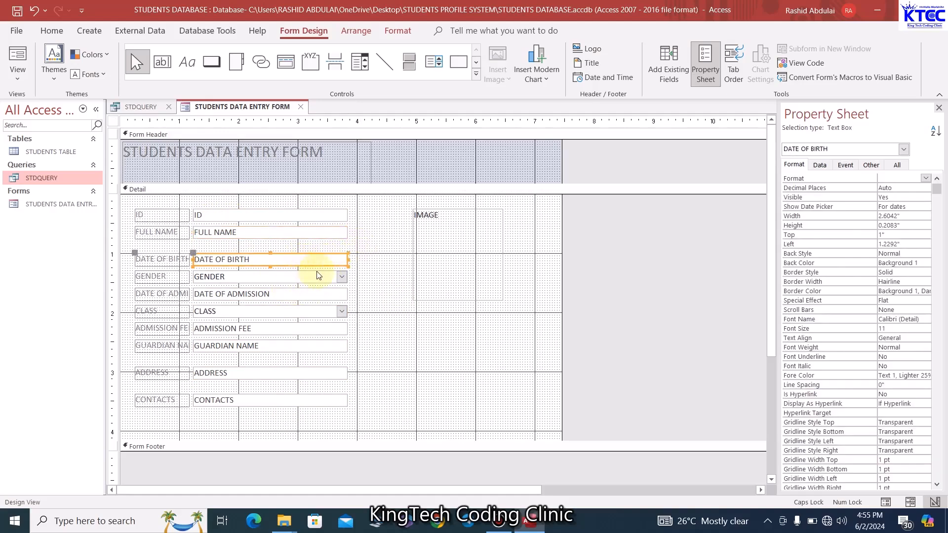
key("Up")
key("Up")
key("Up")
Move GENDER, DATE OF ADMISSION and CLASS up to close the gaps between fields
key("Up")
left_click(360, 260)
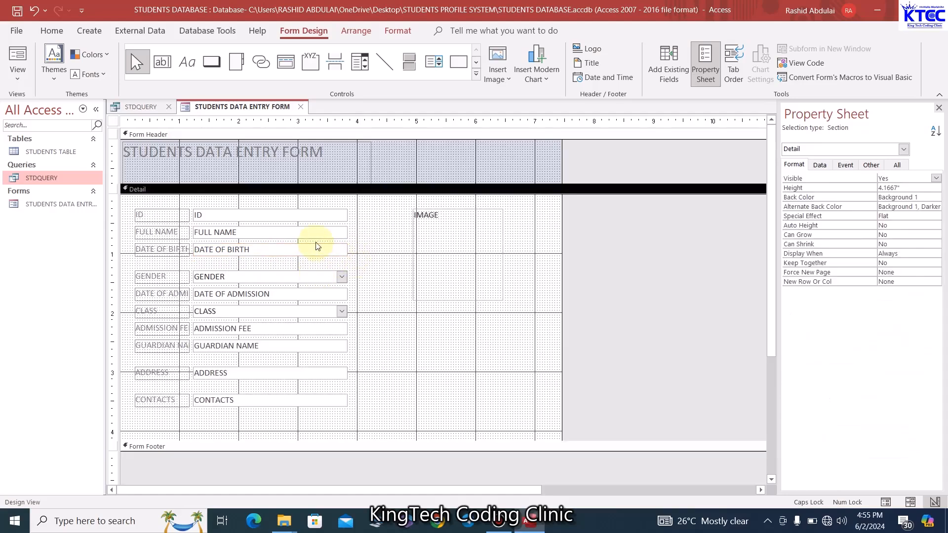
left_click(316, 280)
key("Up")
key("Up")
key("Up")
key("Up")
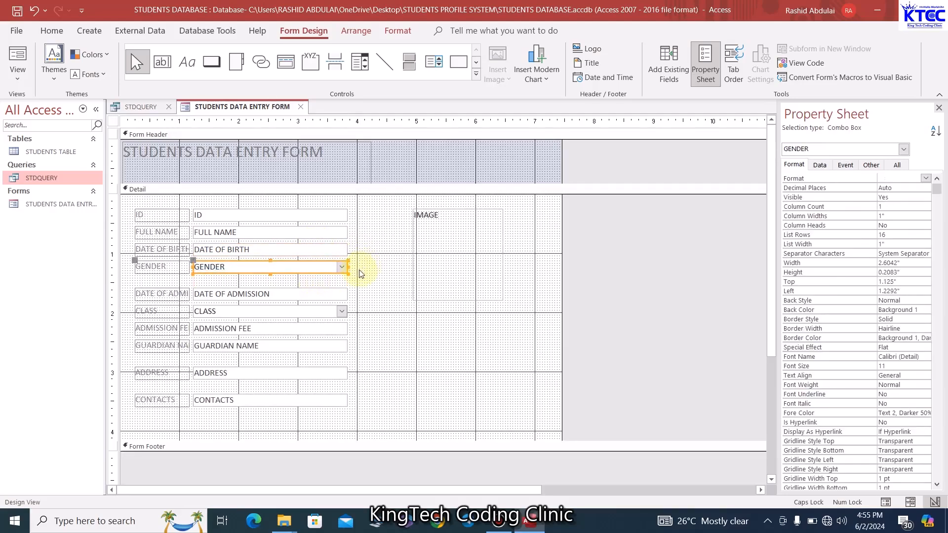
left_click(329, 298)
key("Up")
key("Up")
key("Up")
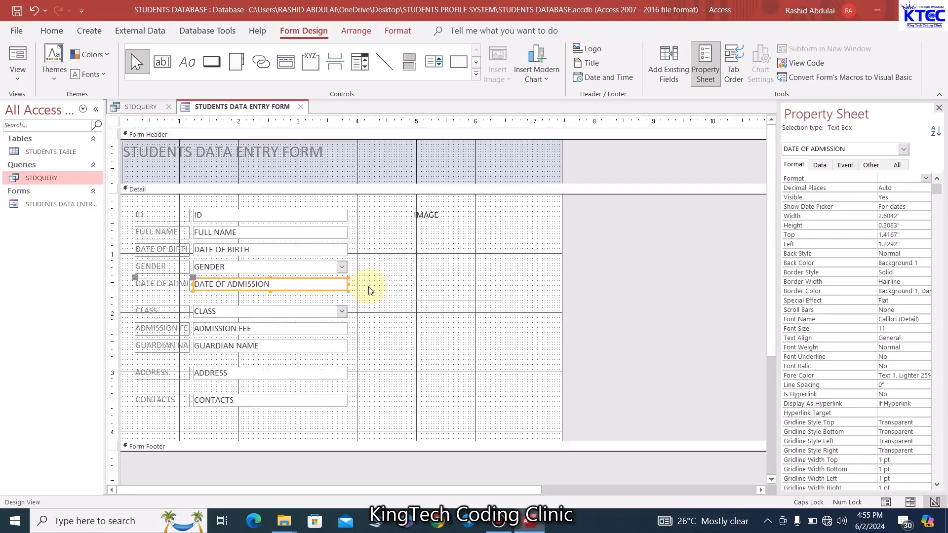
left_click(367, 291)
left_click(313, 309)
key("Up")
key("Up")
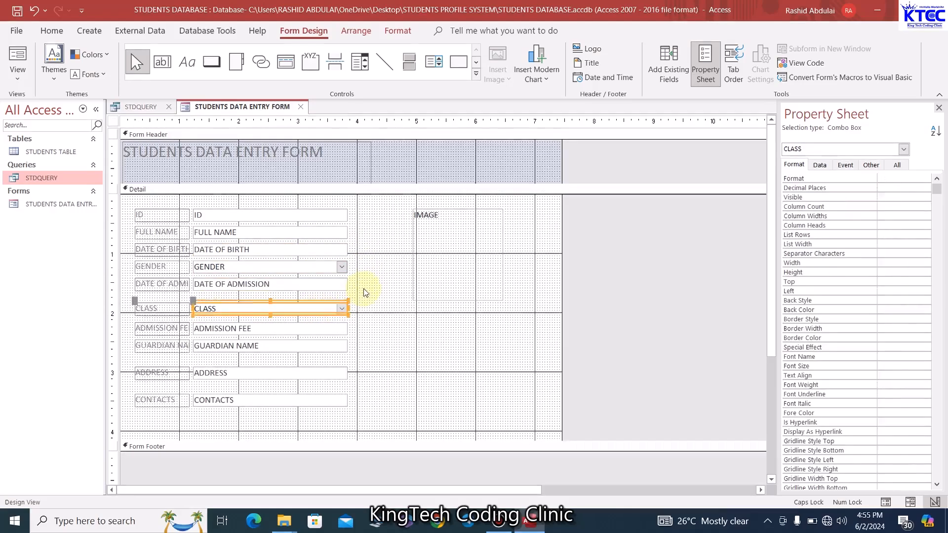
key("Up")
left_click(366, 300)
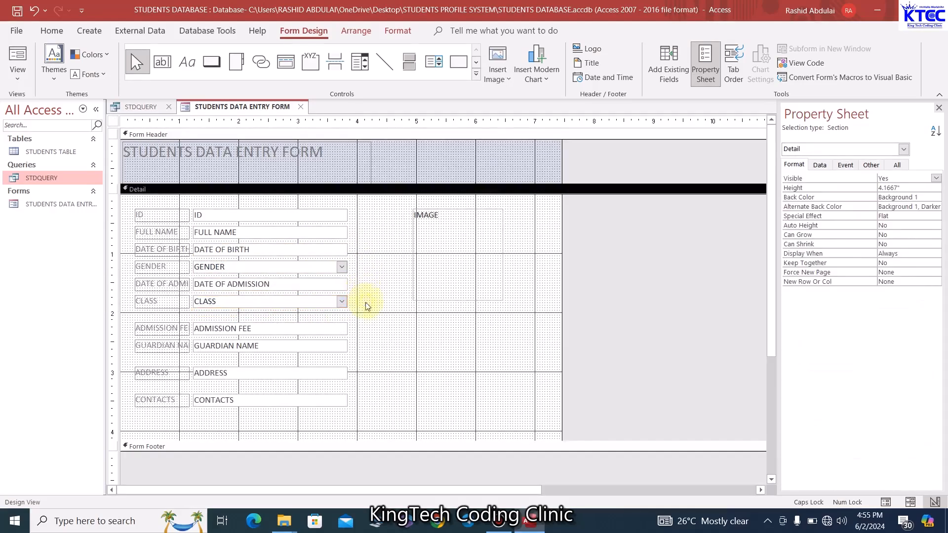
left_click(322, 327)
Move ADMISSION FEE, ADDRESS and CONTACTS up, then narrow all text boxes and shift them right
key("Up")
key("Up")
key("Up")
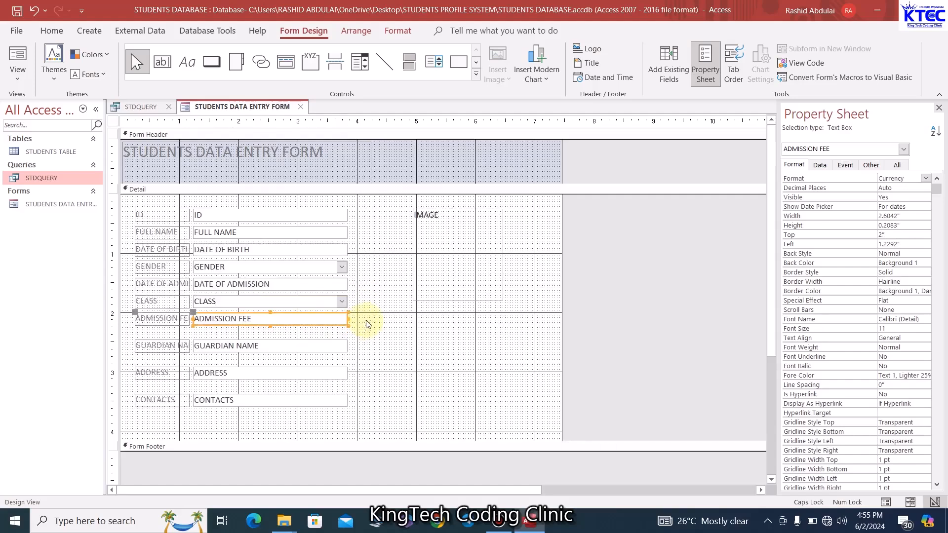
left_click(366, 331)
left_click(320, 346)
key("Up")
key("Up")
key("Up")
key("Up")
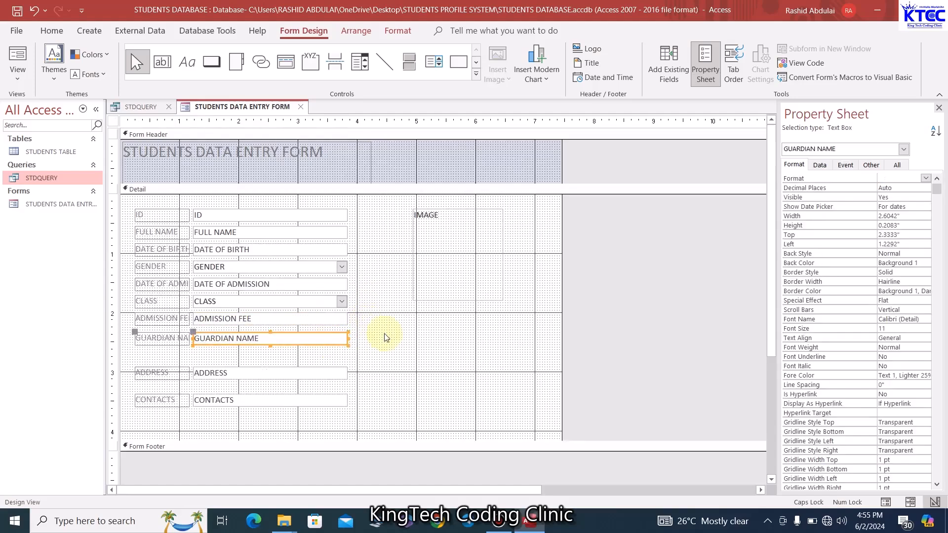
left_click(370, 354)
left_click(313, 375)
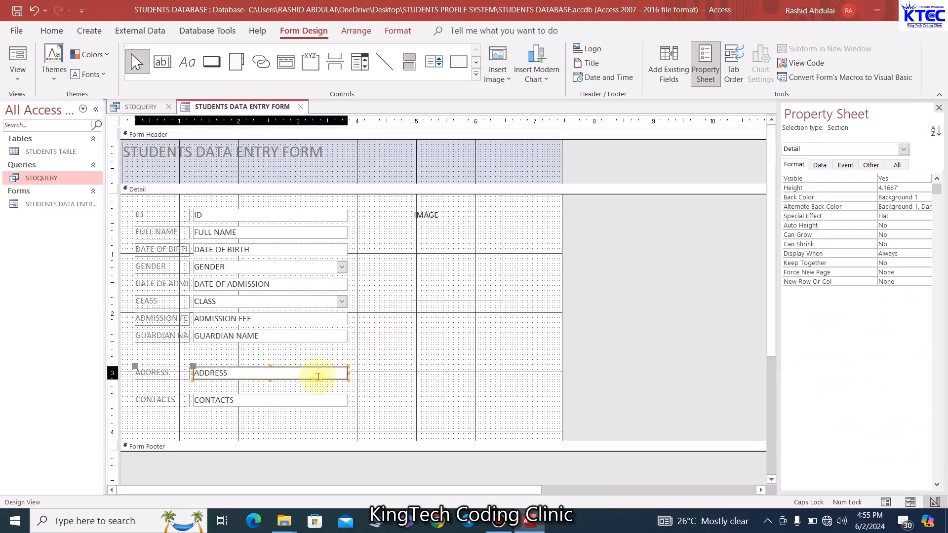
key("Up")
key("Up")
key("Up")
key("Up")
key("Up")
key("Up")
key("Up")
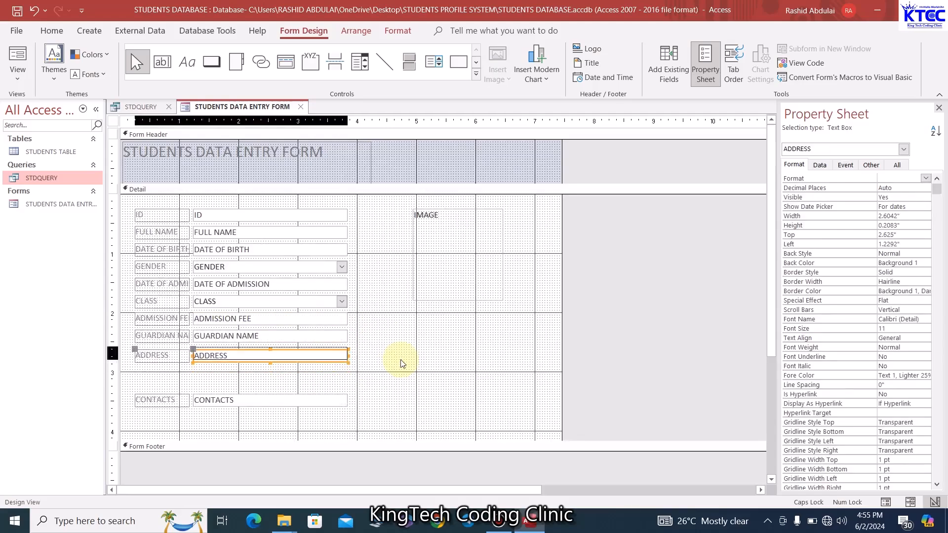
left_click(375, 385)
left_click(332, 402)
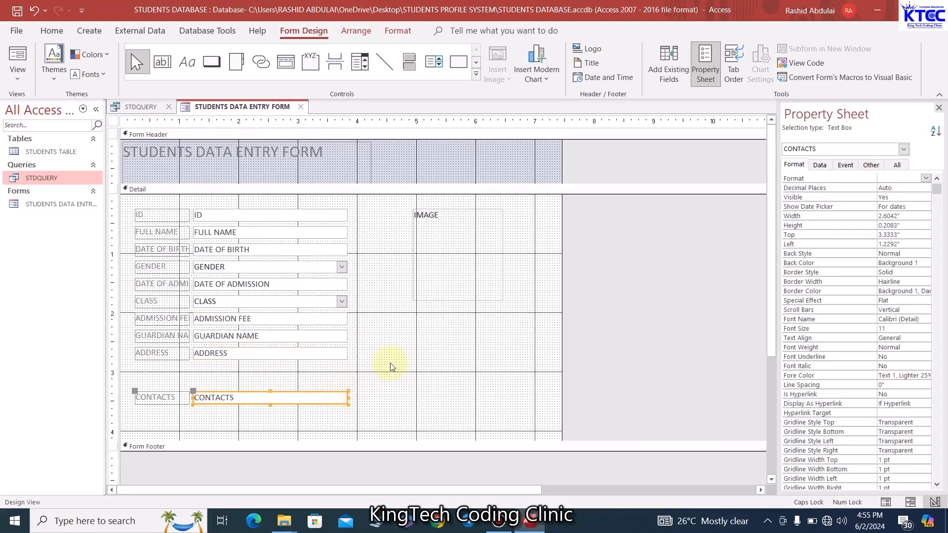
key("Up")
key("Up")
key("Up")
key("Up")
key("Up")
key("Up")
key("Up")
key("Up")
key("Up")
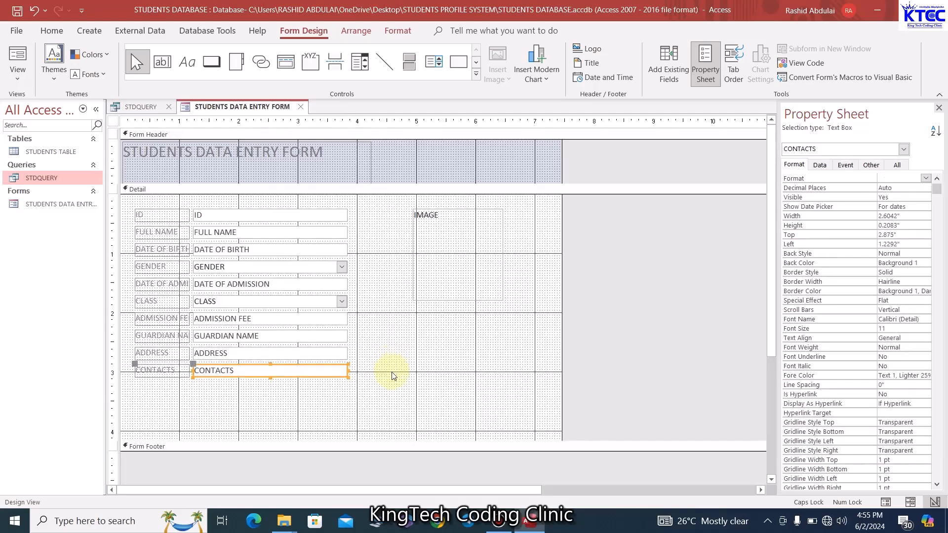
left_click(378, 363)
left_click_drag(287, 204, 294, 385)
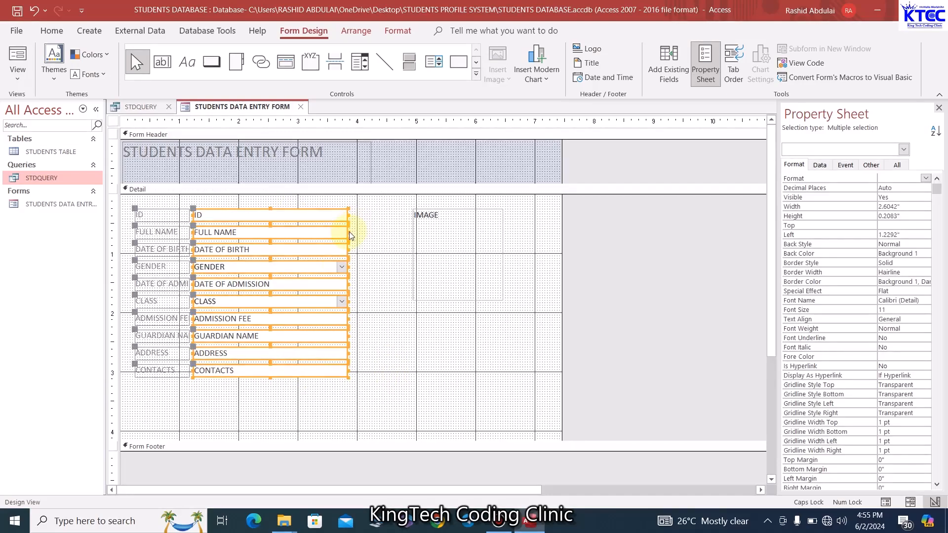
left_click_drag(346, 231, 365, 238)
Widen the label column leftward so captions like DATE OF ADMISSION show in full
left_click(161, 238)
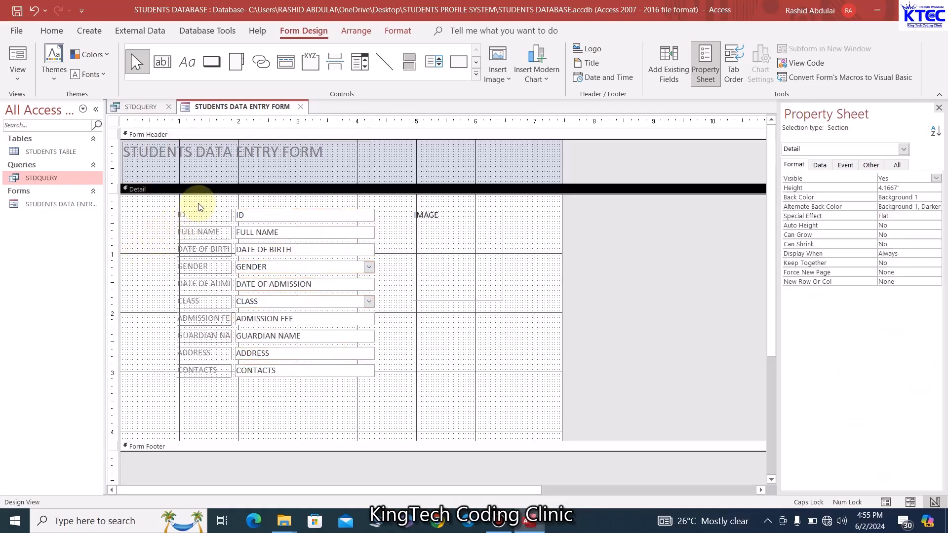
left_click_drag(200, 207, 218, 385)
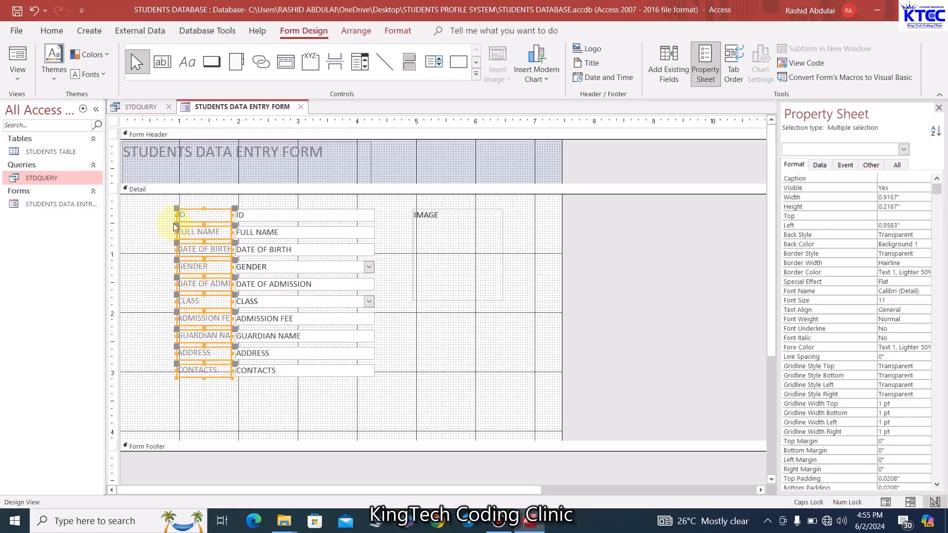
left_click_drag(177, 219, 154, 220)
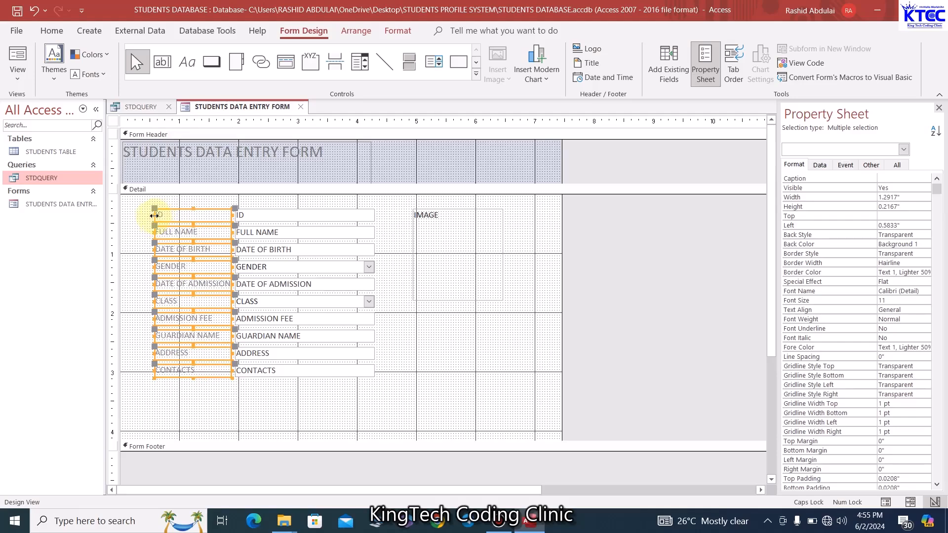
left_click_drag(154, 215, 146, 216)
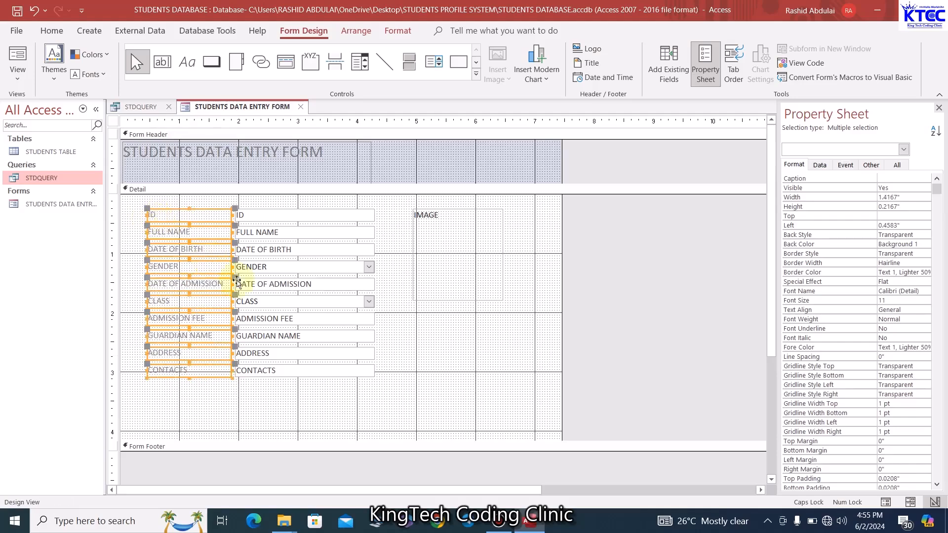
left_click(275, 413)
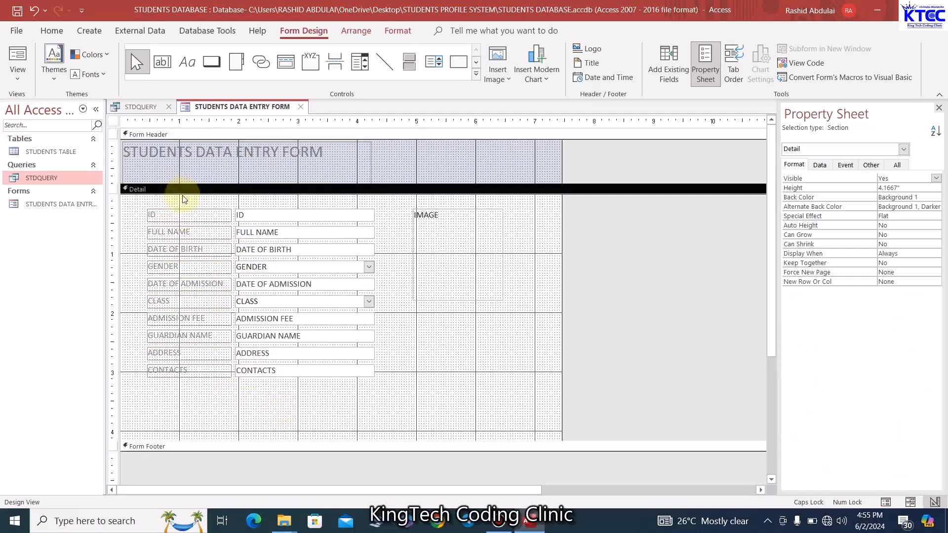
left_click_drag(182, 199, 339, 382)
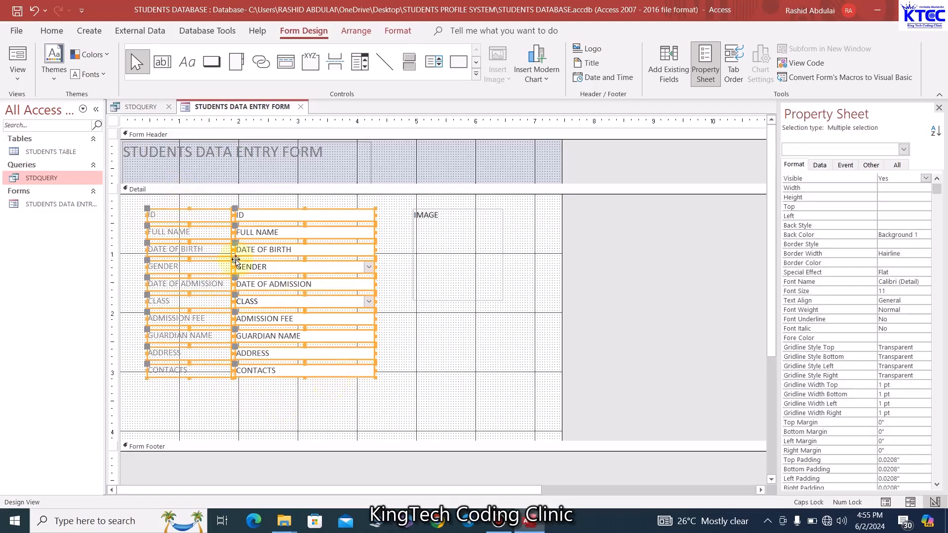
Set labels and text boxes to black Times New Roman, and nudge the IMAGE box right
left_click(51, 31)
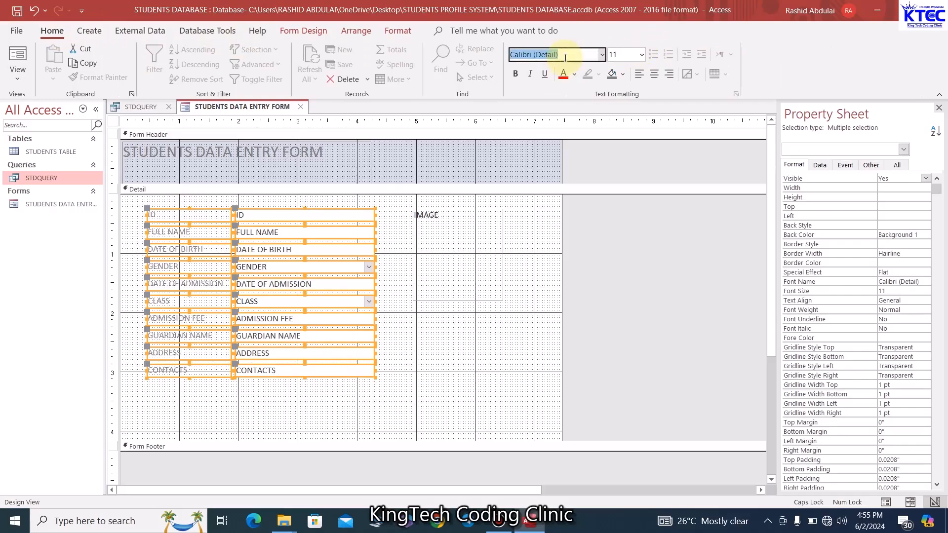
type("Times New Roman")
key("Return")
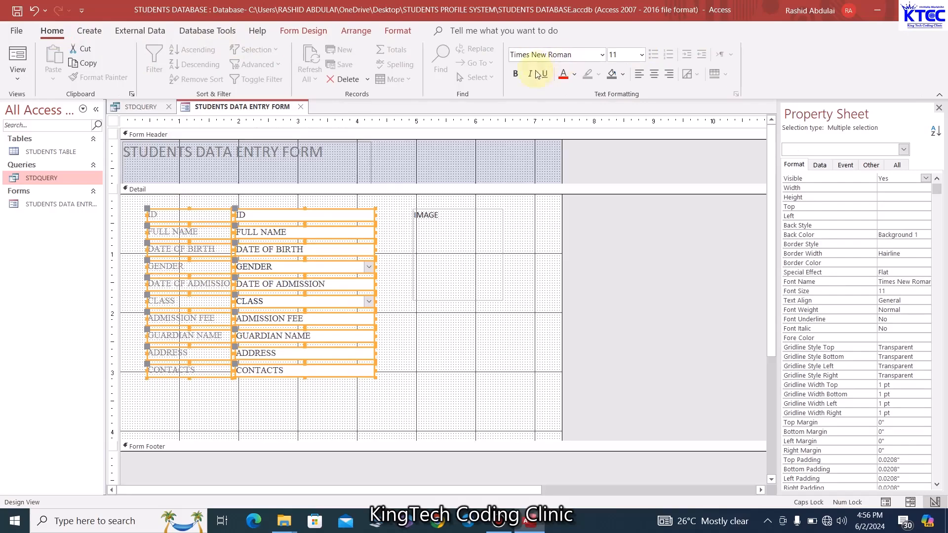
left_click(575, 78)
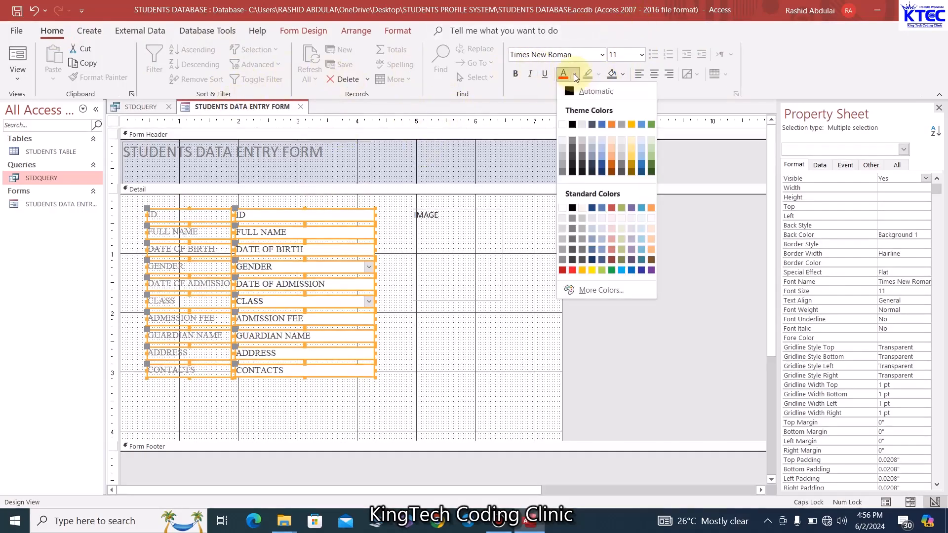
left_click(574, 125)
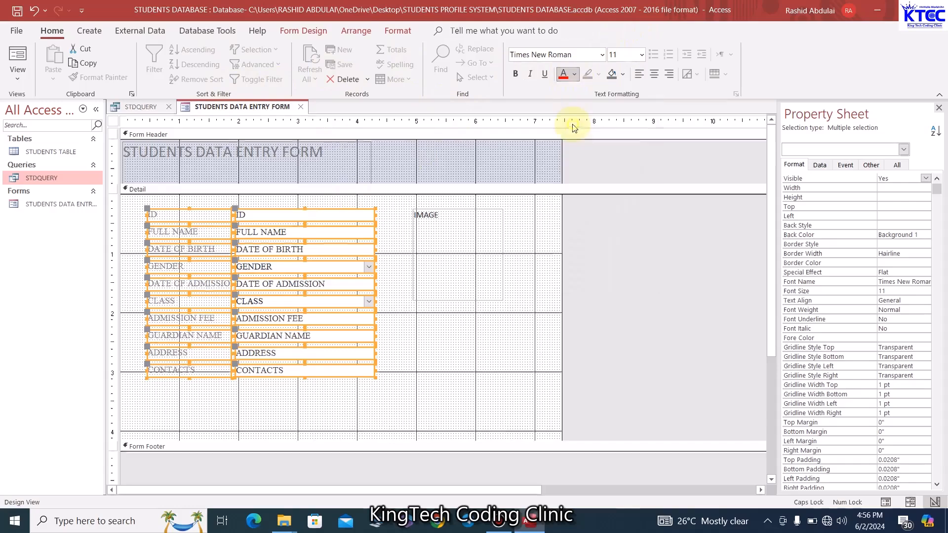
left_click(475, 374)
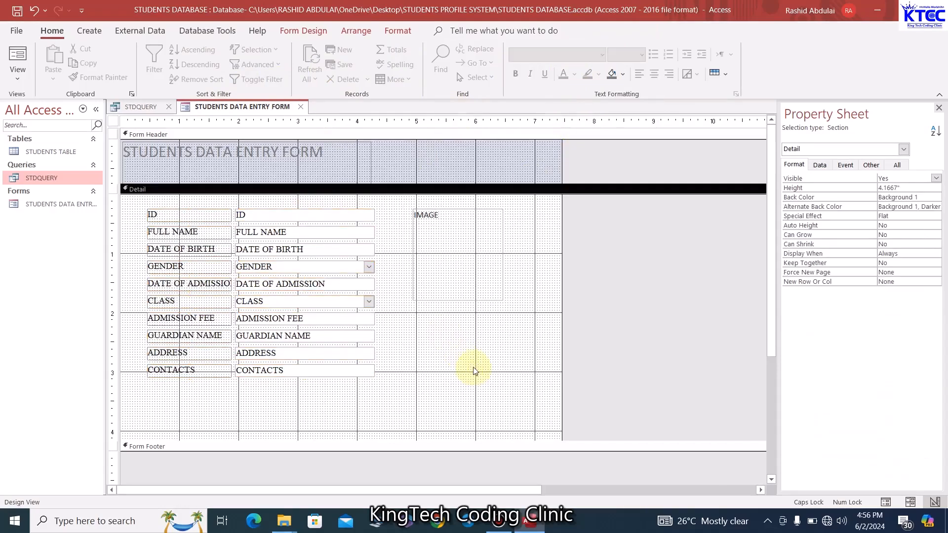
left_click_drag(480, 272, 486, 280)
Delete the STUDENTS DATA ENTRY FORM title from the form header
left_click(483, 330)
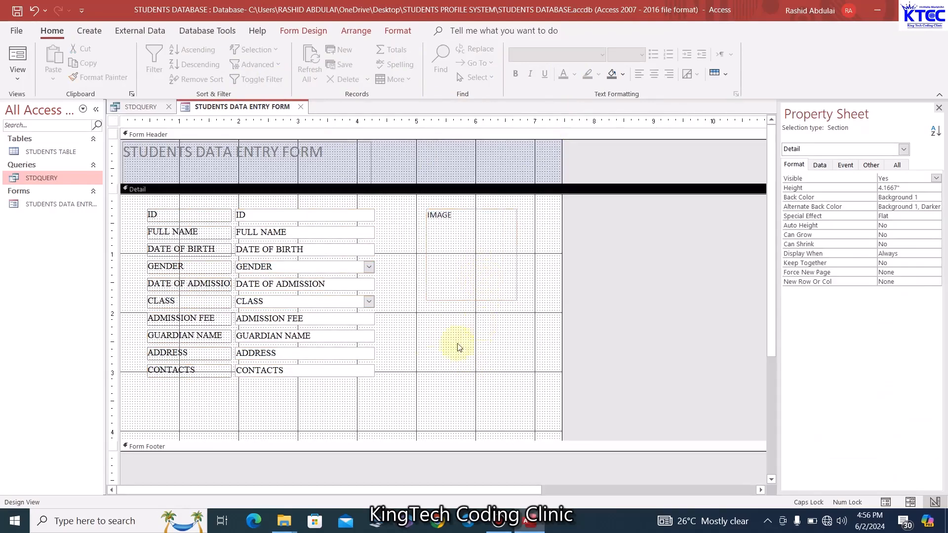
left_click(321, 160)
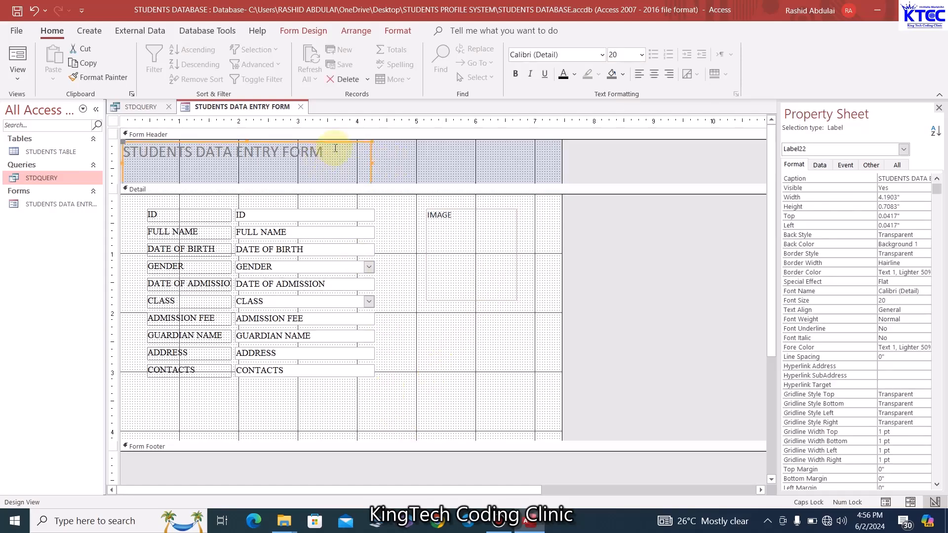
key("Delete")
Drag the Header/Detail boundary up to make the Form Header slightly shorter
left_click(338, 163)
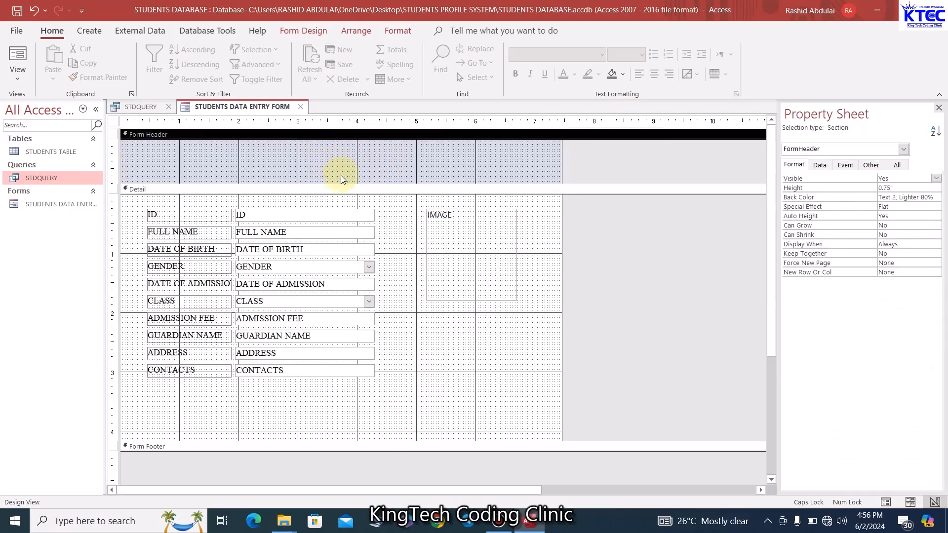
left_click_drag(342, 183, 342, 178)
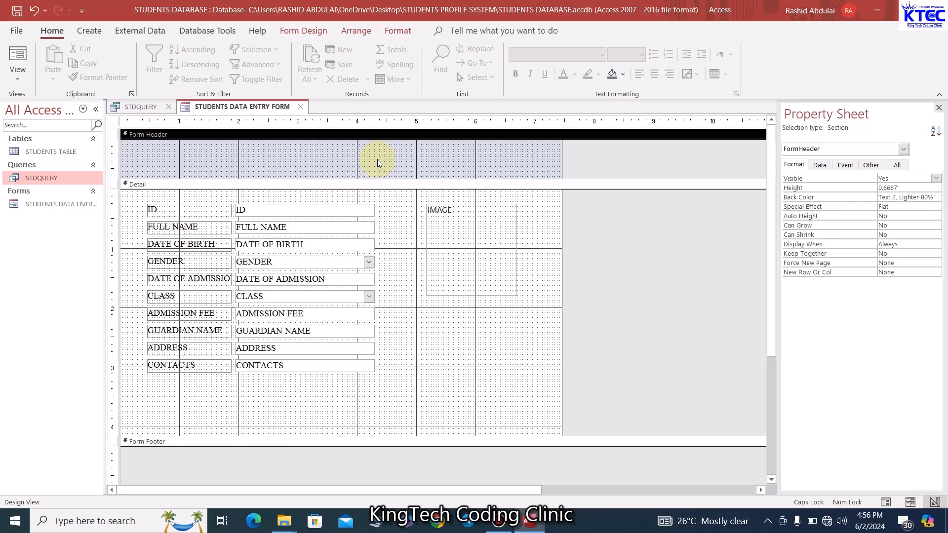
left_click(271, 429)
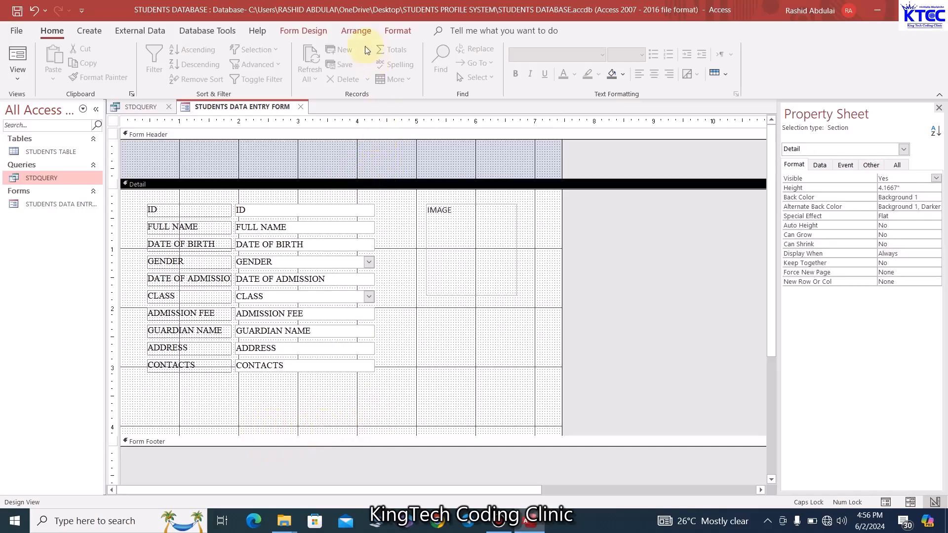
Draw a rectangle about 7.42 inches wide and 0.42 inches tall along the bottom of the Detail section
left_click(302, 30)
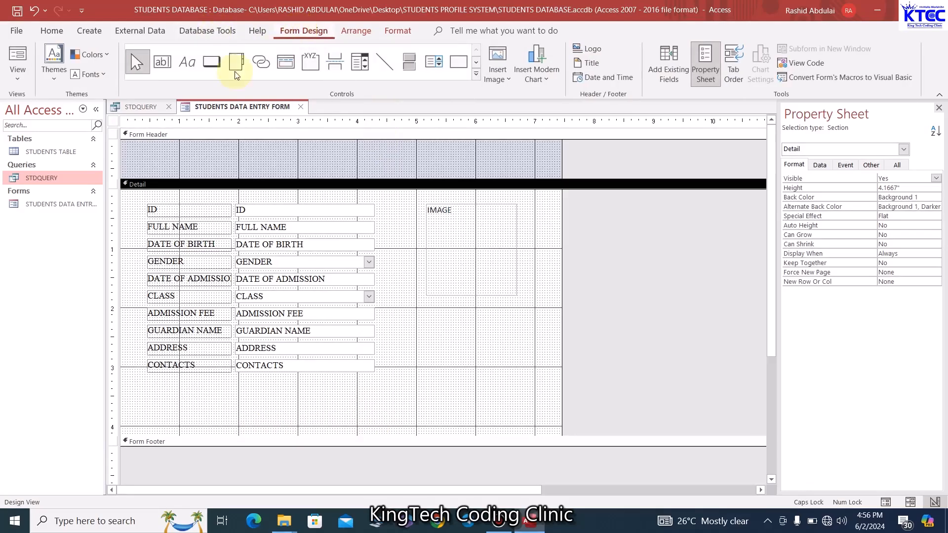
left_click(458, 63)
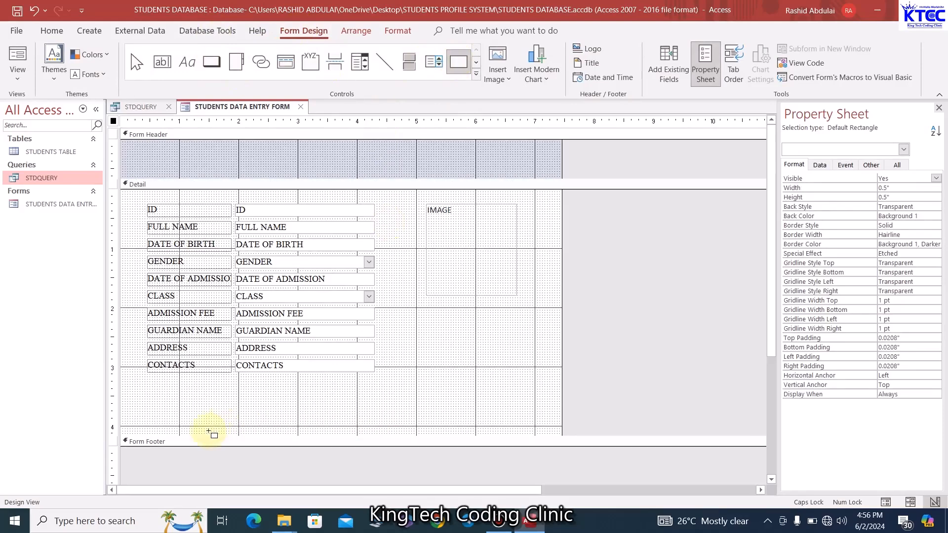
left_click_drag(124, 402, 562, 432)
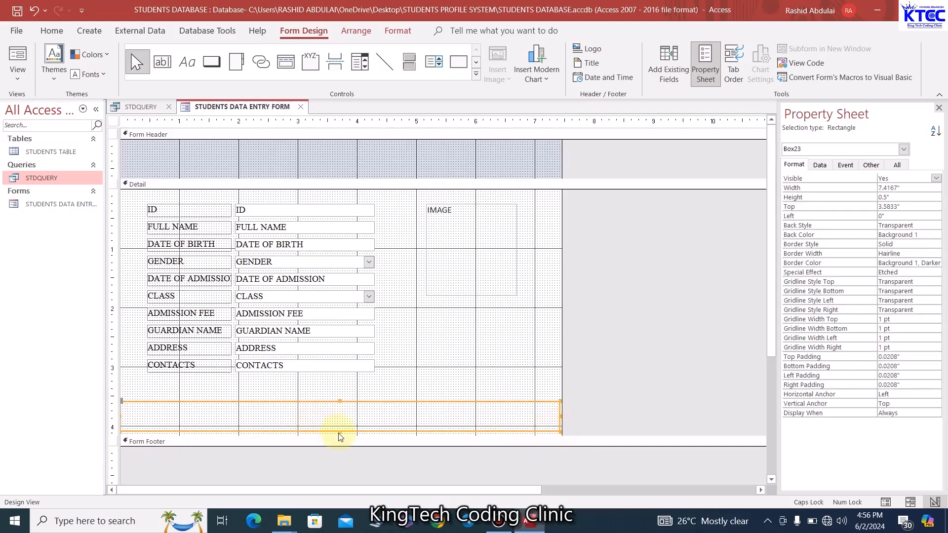
left_click_drag(340, 431, 340, 434)
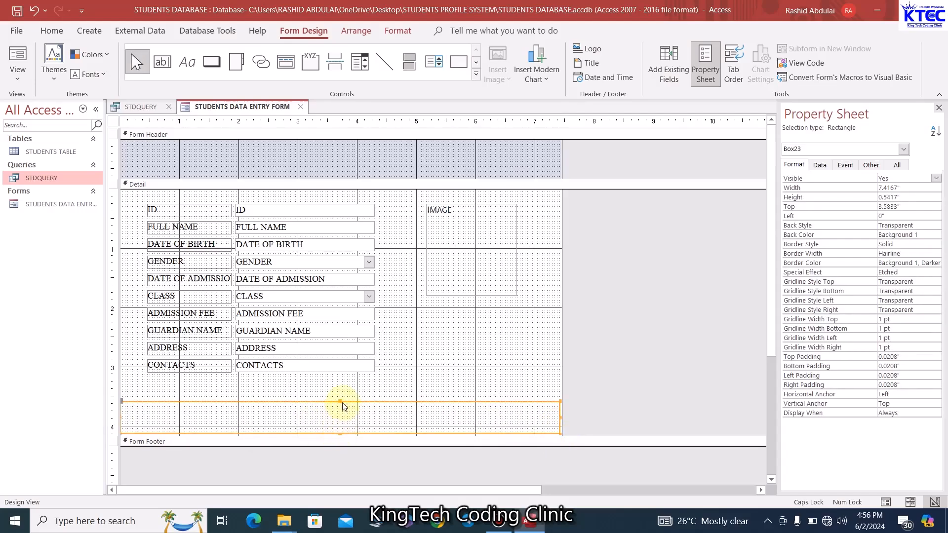
left_click_drag(340, 401, 341, 409)
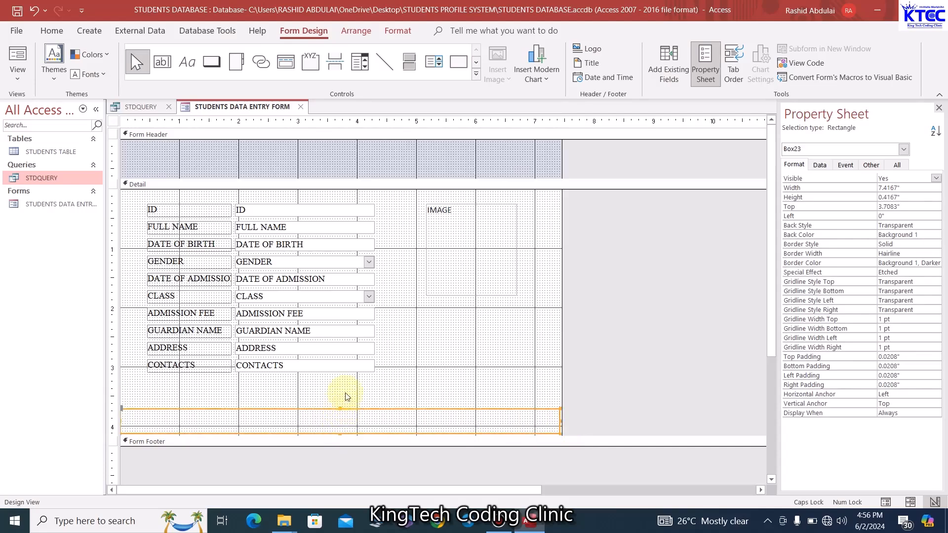
left_click(349, 412)
left_click(347, 411)
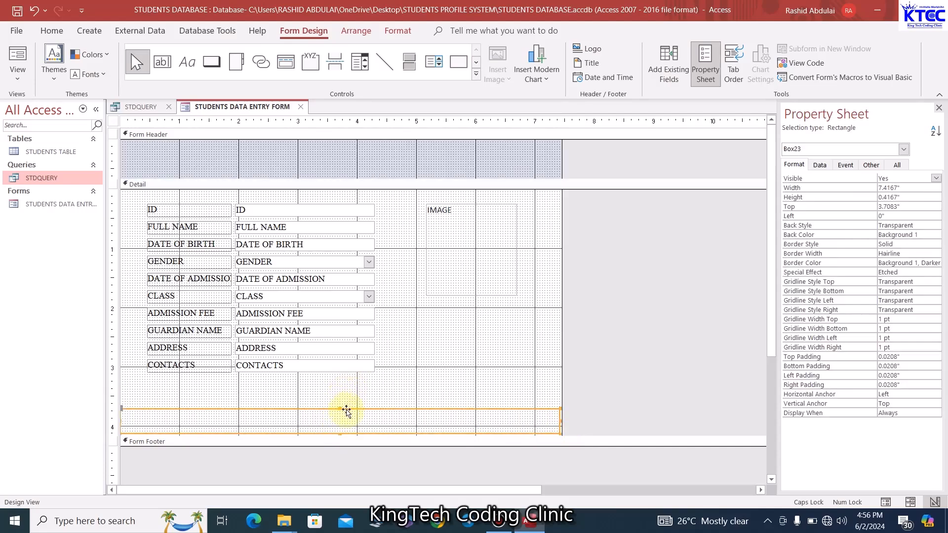
left_click(407, 36)
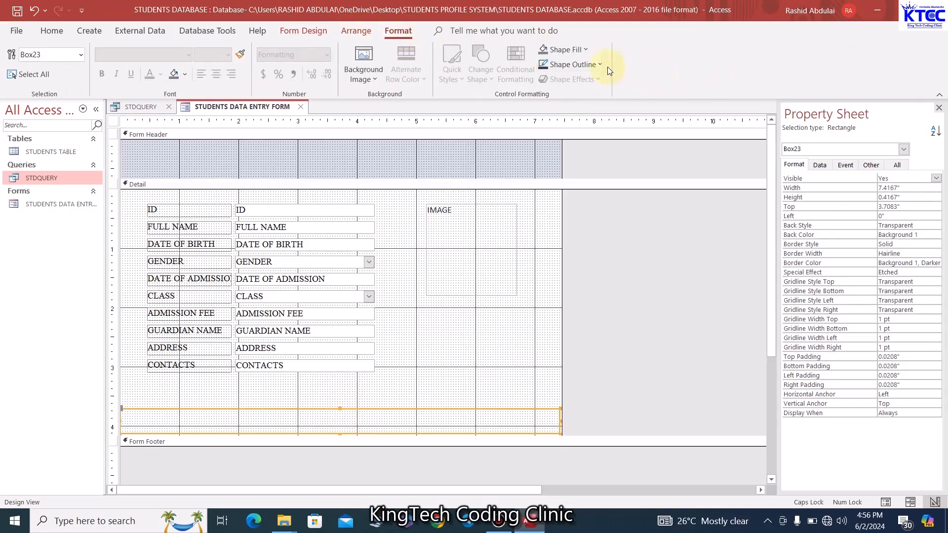
Color the bottom rectangle and the Form Header dark green (Accent 6, Darker 25%)
left_click(587, 51)
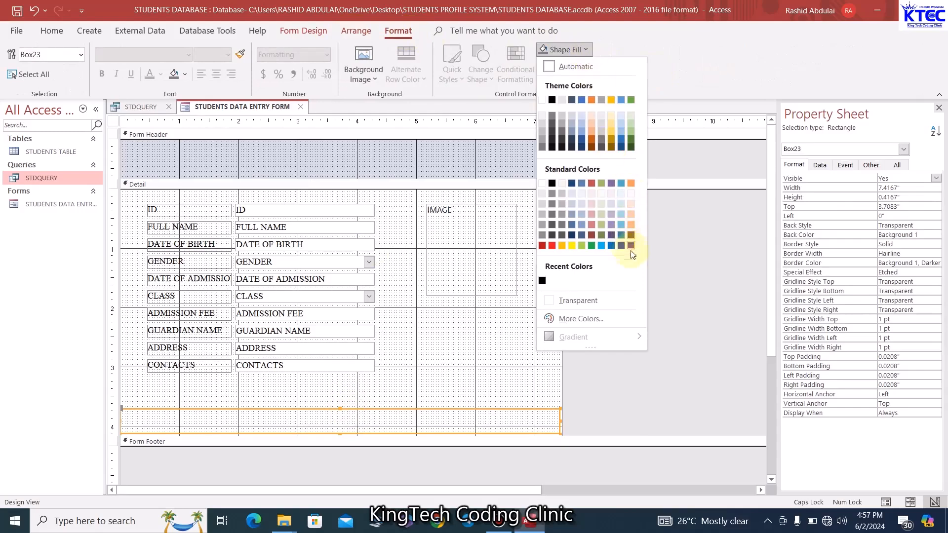
left_click(631, 143)
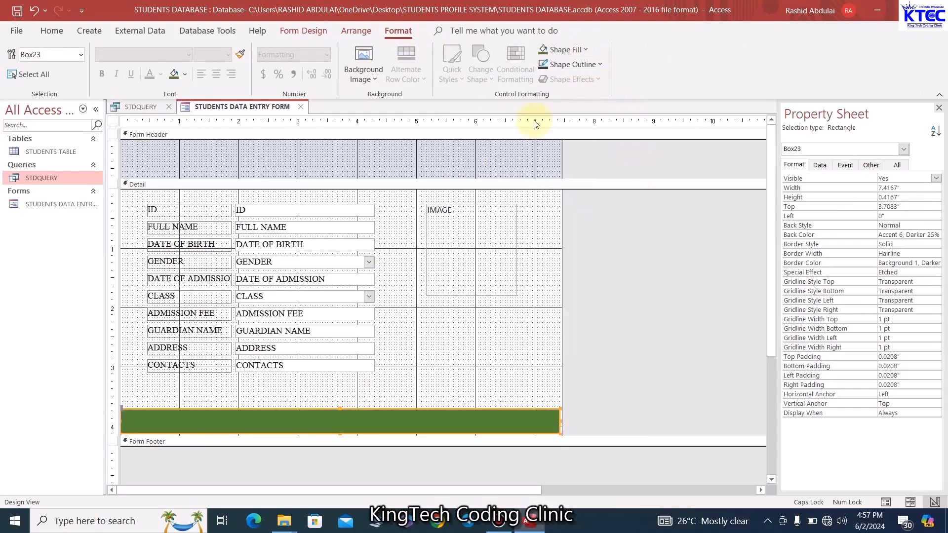
left_click(438, 161)
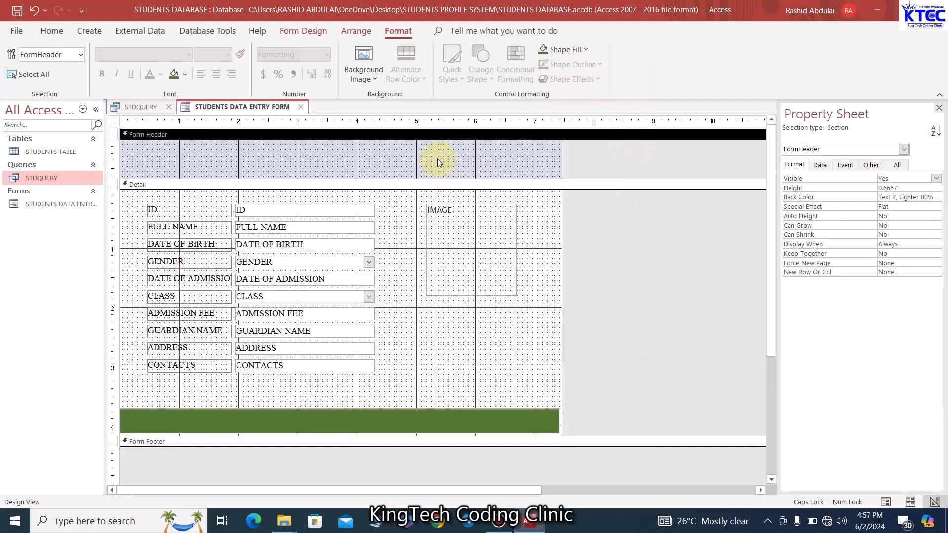
left_click(173, 75)
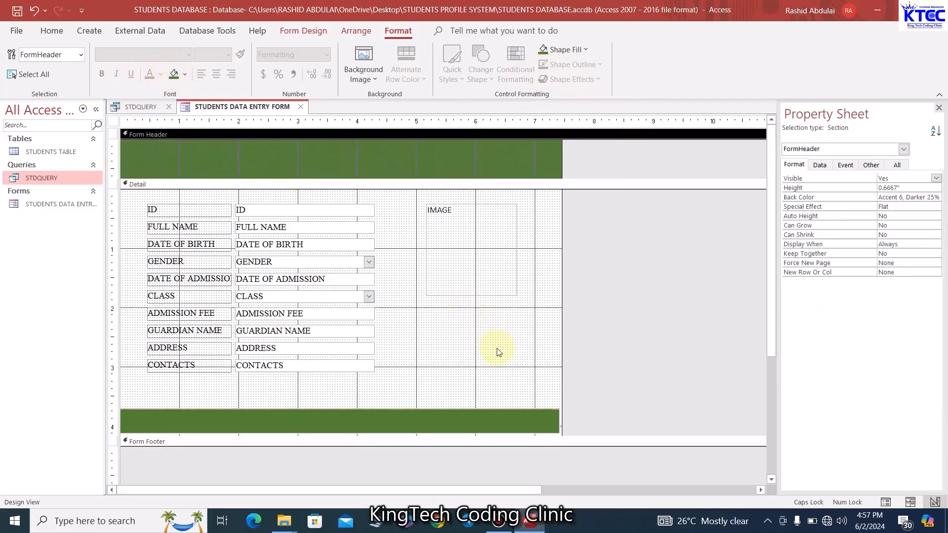
Set the Detail section background to light green (Accent 6, Lighter 40%)
left_click(468, 345)
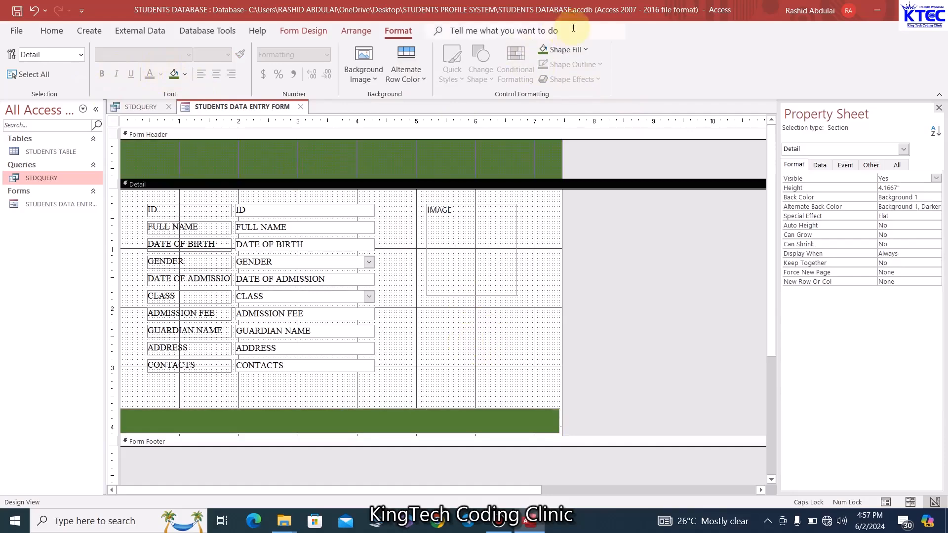
left_click(563, 49)
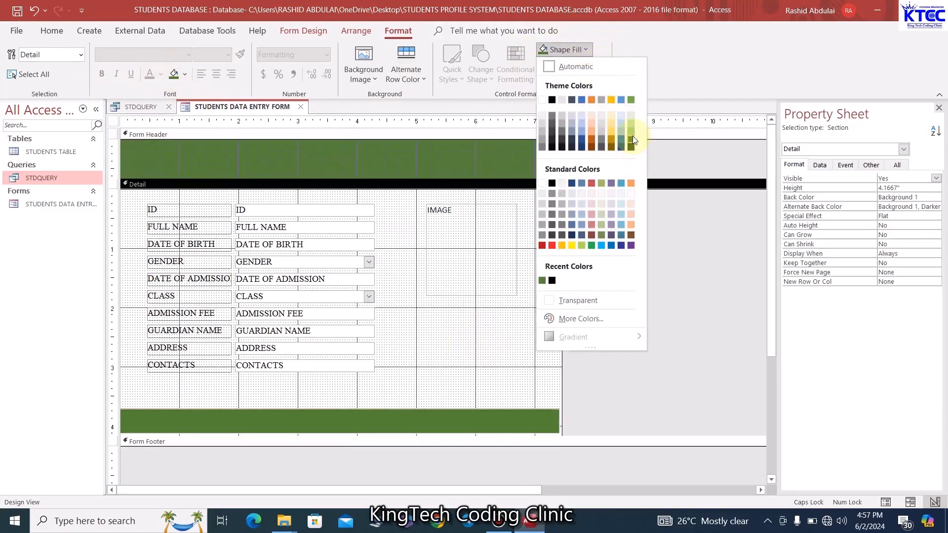
left_click(632, 131)
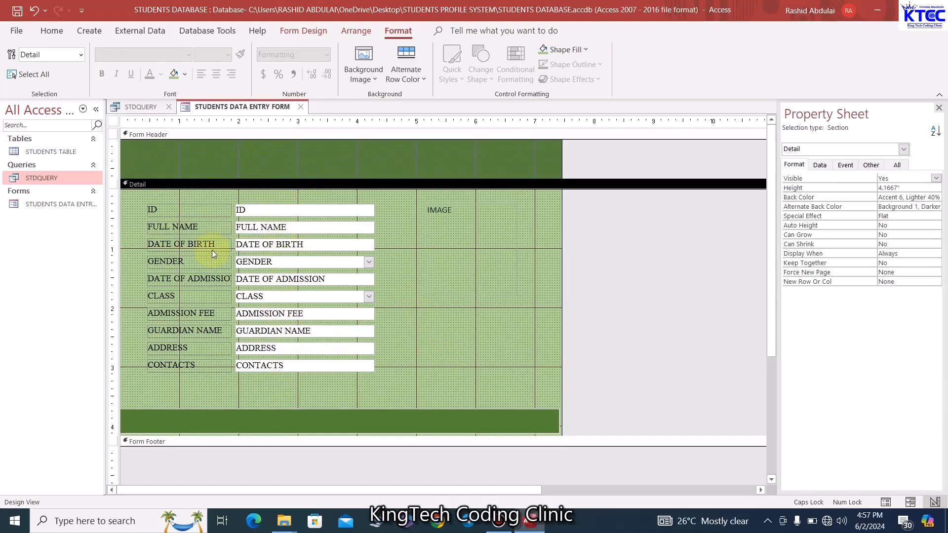
Append a colon to the ID, FULL NAME, DATE OF BIRTH and GENDER labels
left_click(180, 211)
left_click(180, 211)
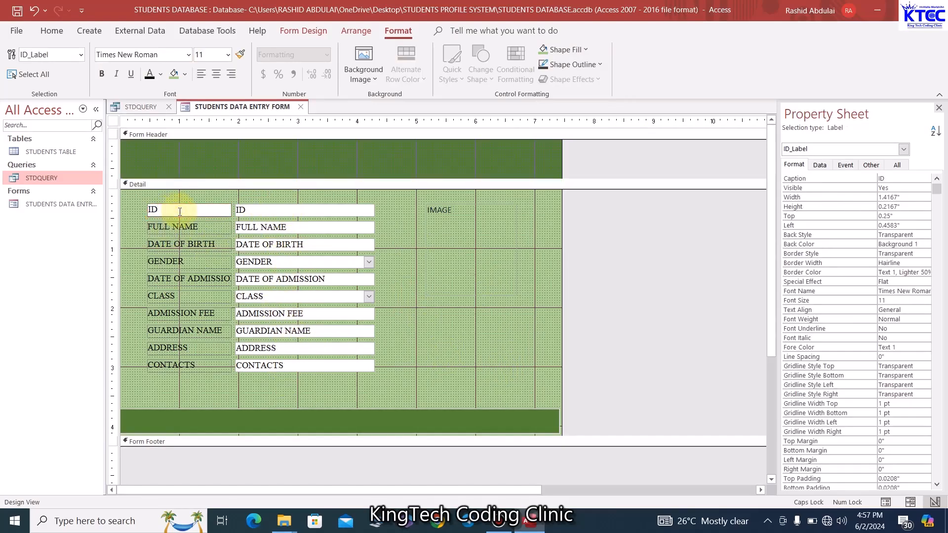
type(":")
left_click(214, 228)
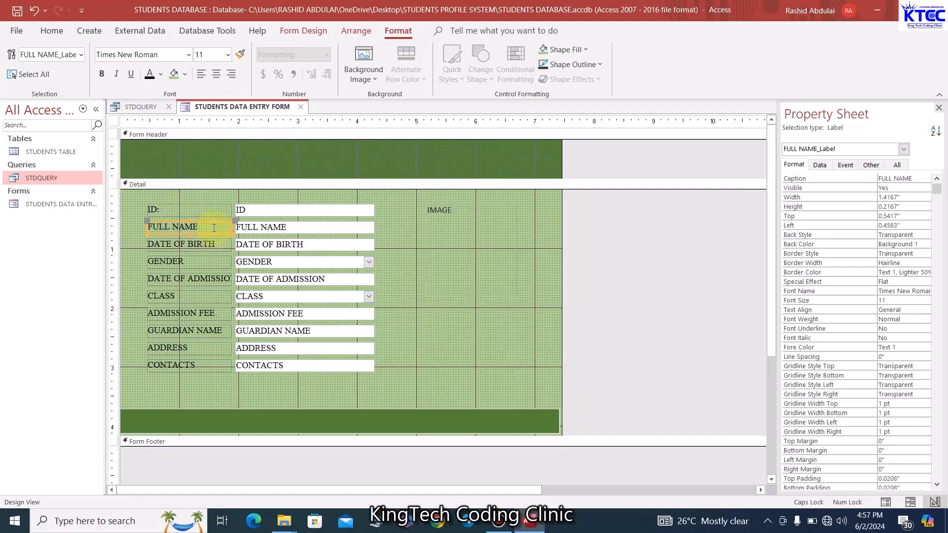
left_click(206, 227)
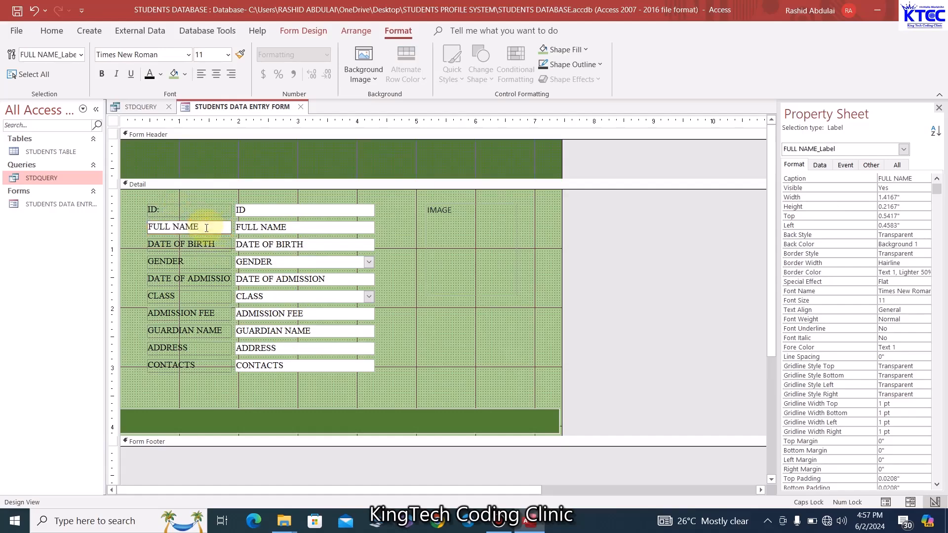
left_click(217, 245)
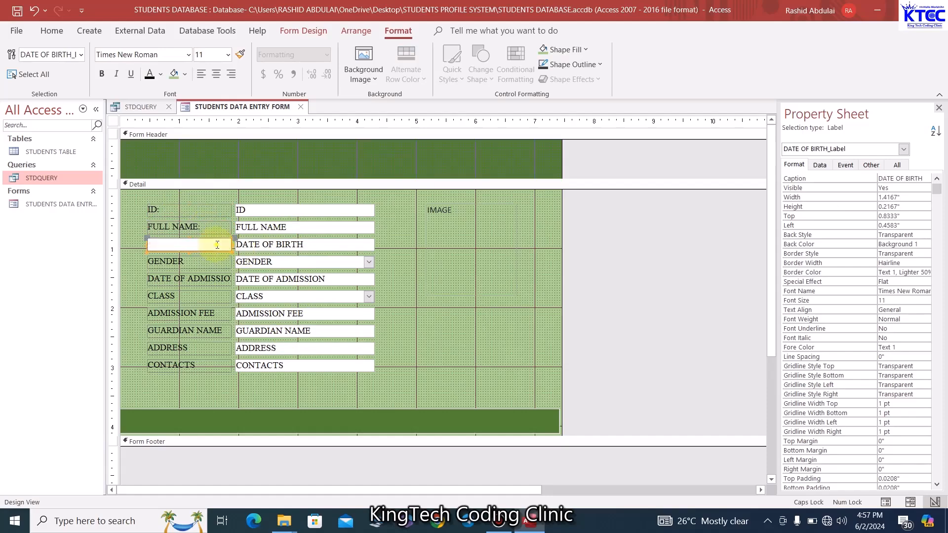
left_click(218, 245)
type(":")
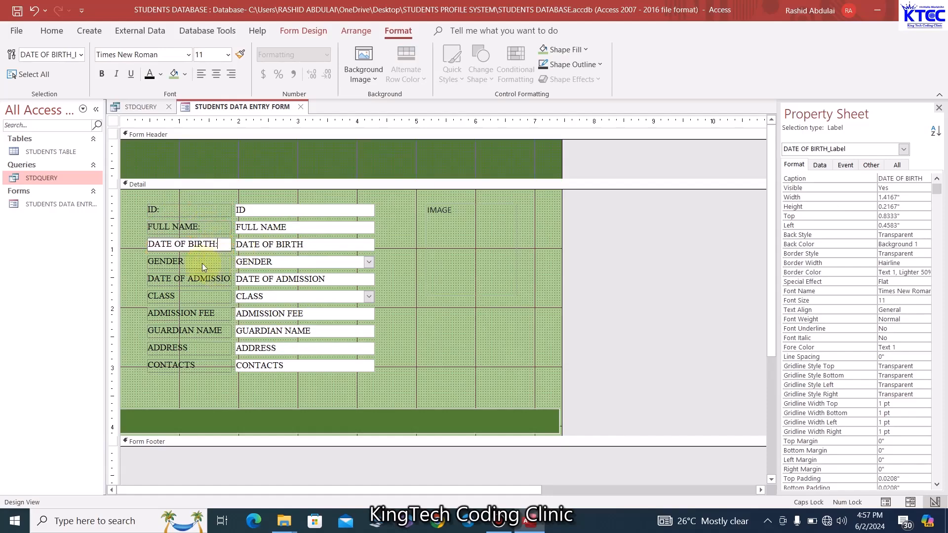
left_click(197, 262)
left_click(196, 264)
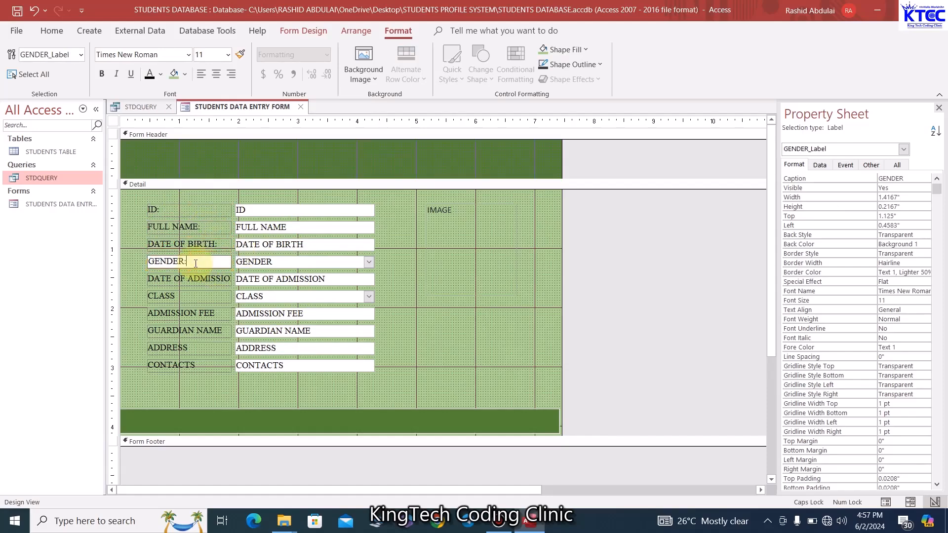
type(":")
left_click(228, 278)
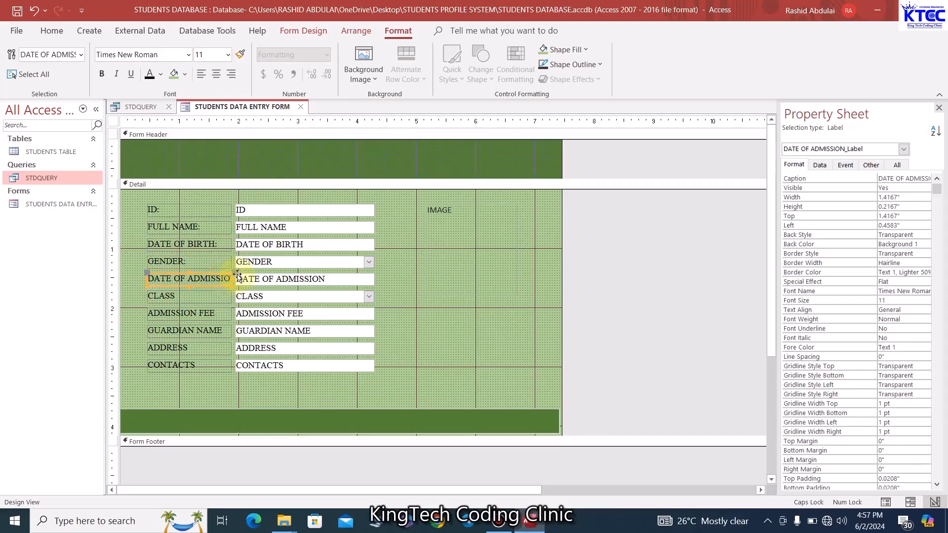
Widen all ten field labels leftward so DATE OF ADMISSION fits in full
left_click(240, 198)
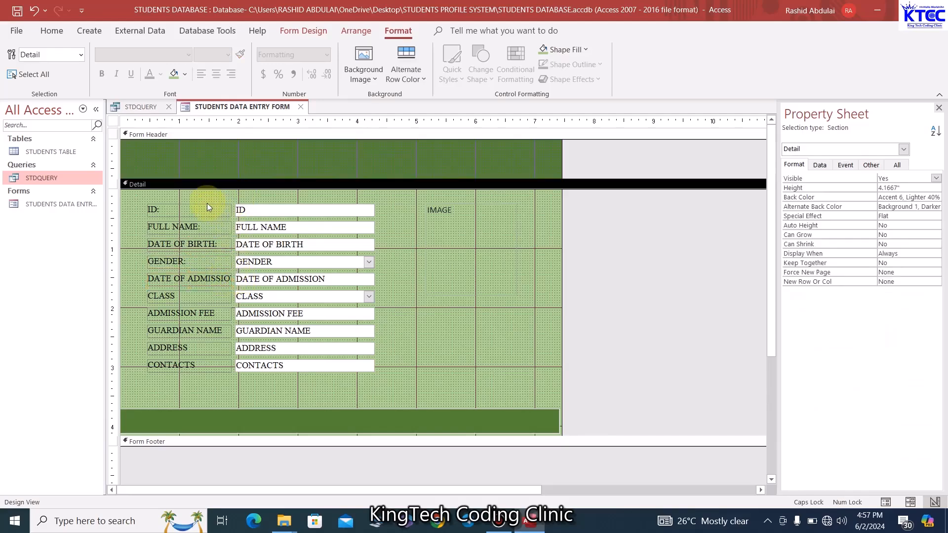
left_click_drag(208, 206, 218, 371)
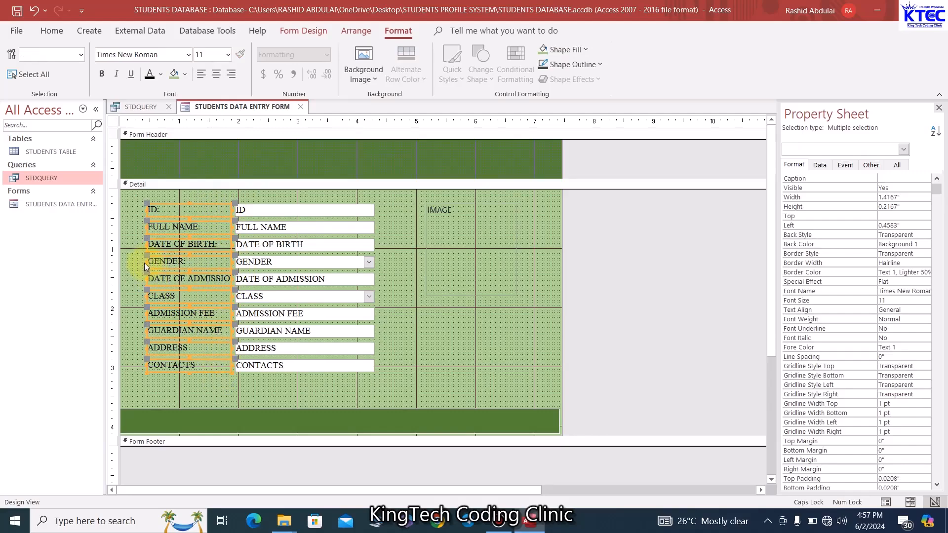
left_click_drag(146, 262, 134, 279)
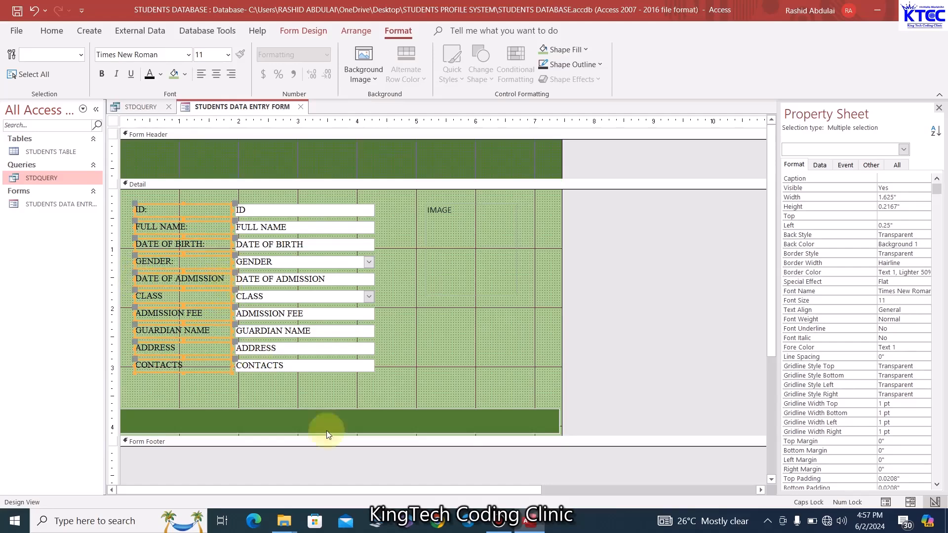
left_click(487, 350)
Add trailing colons to the DATE OF ADMISSION, CLASS and ADMISSION FEE labels
left_click(226, 279)
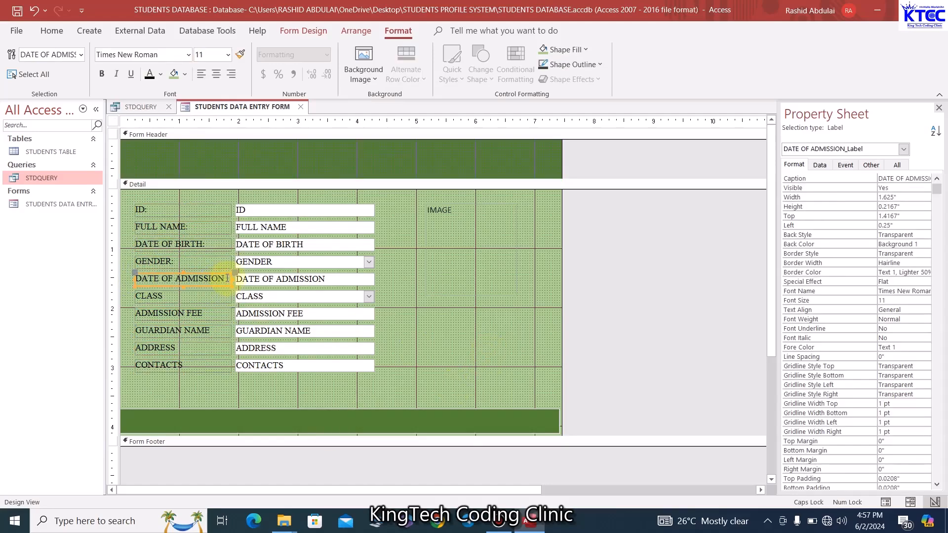
left_click(226, 279)
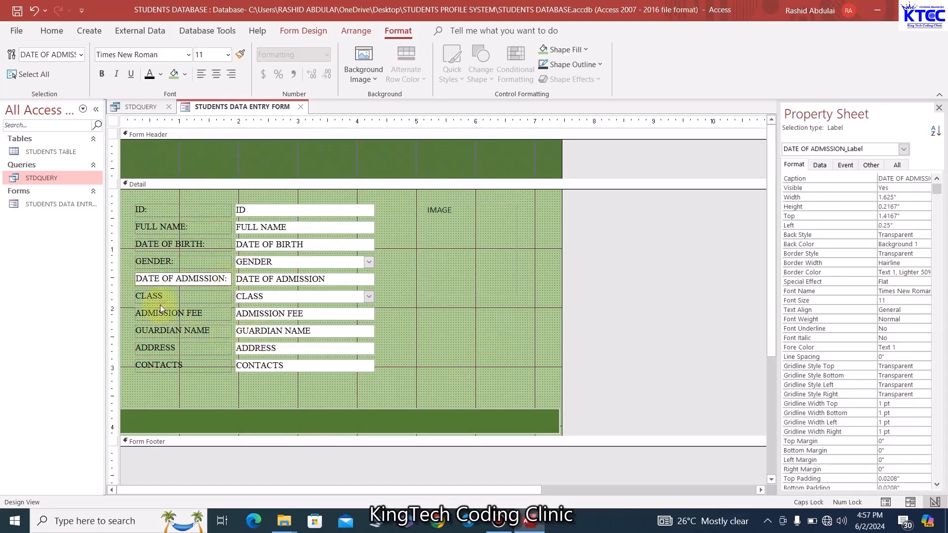
left_click(173, 296)
left_click(174, 297)
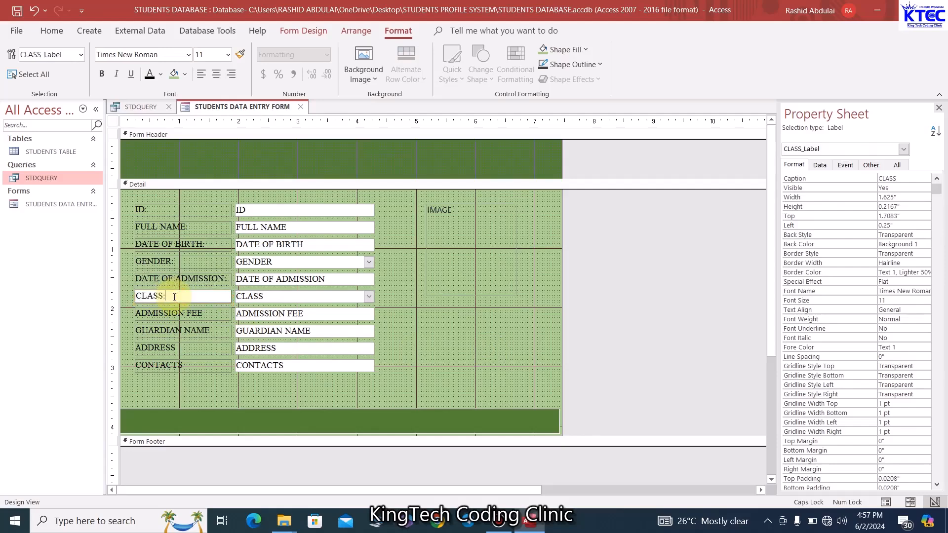
left_click(215, 312)
left_click(215, 312)
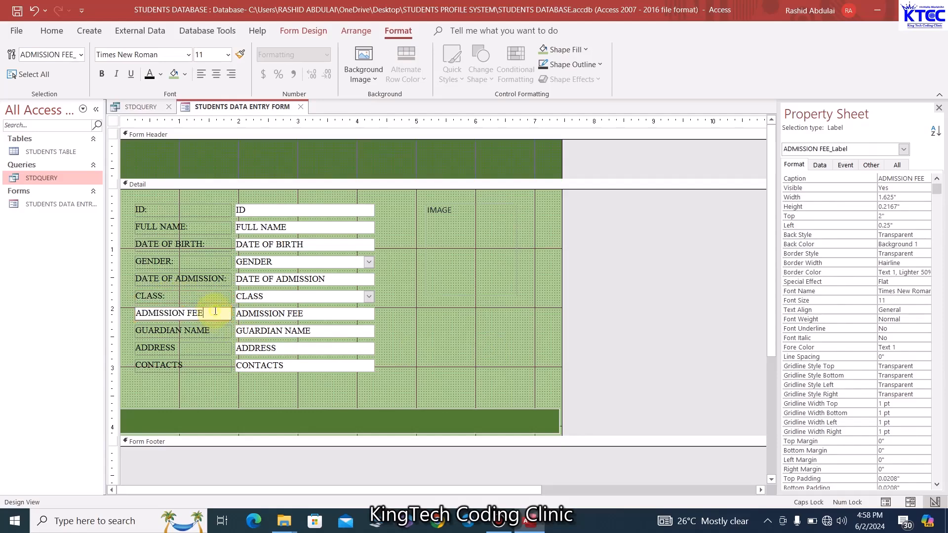
Add trailing colons to the GUARDIAN NAME, ADDRESS and CONTACTS labels
left_click(212, 331)
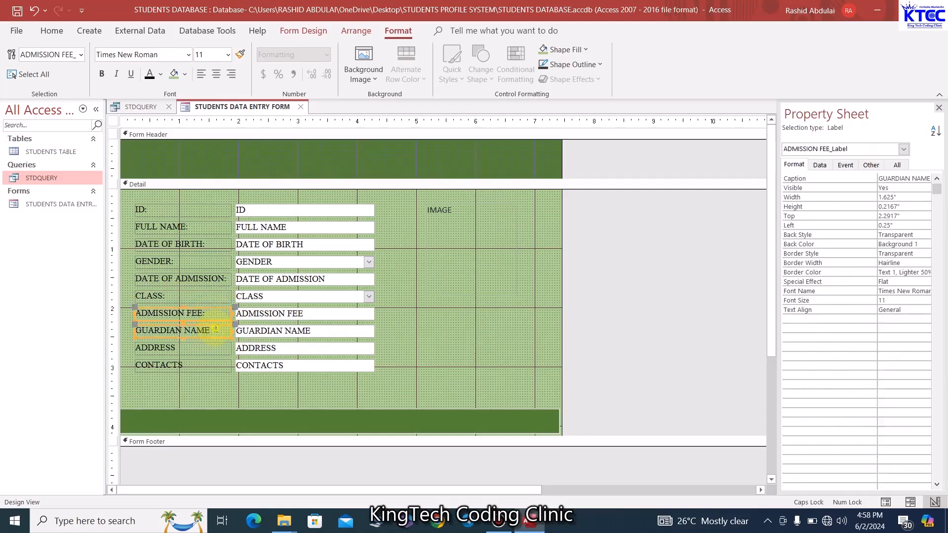
left_click(217, 330)
type(":")
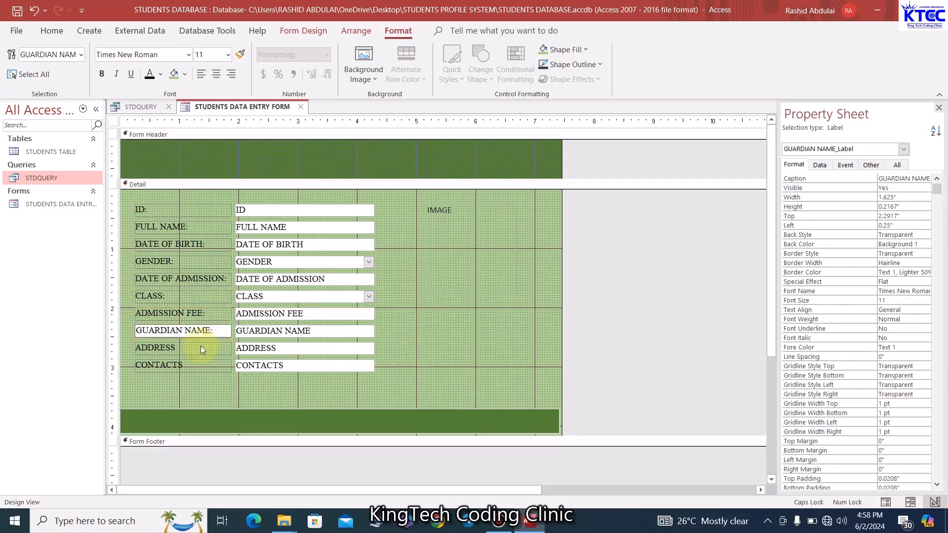
left_click(193, 349)
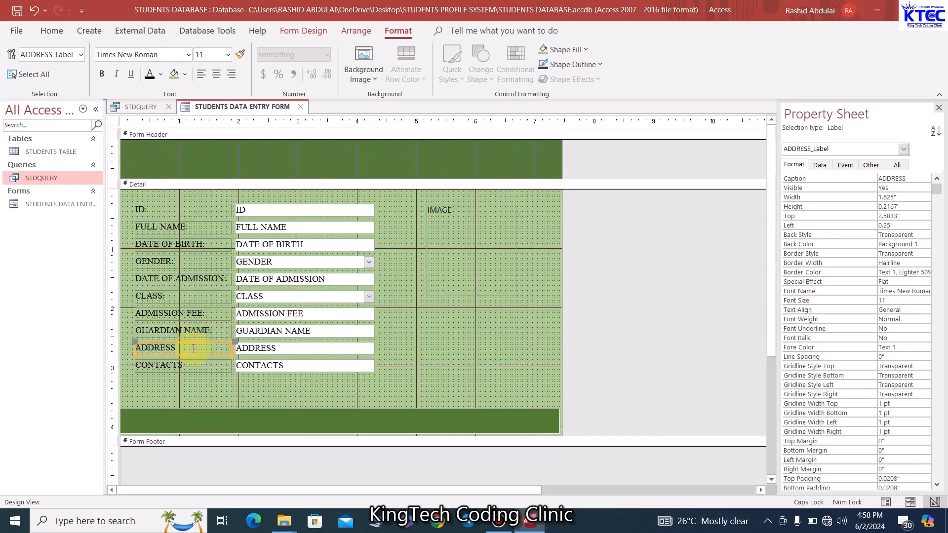
left_click(194, 348)
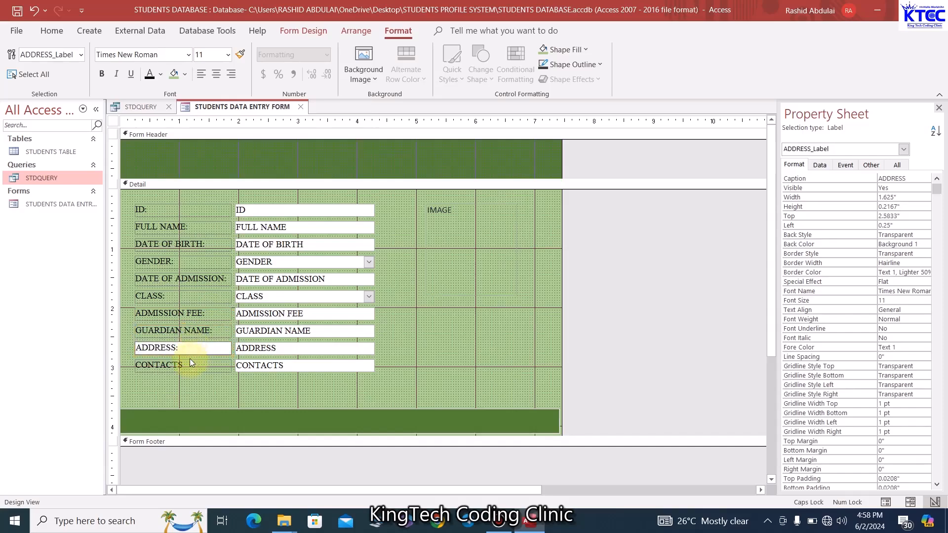
left_click(193, 364)
left_click(198, 365)
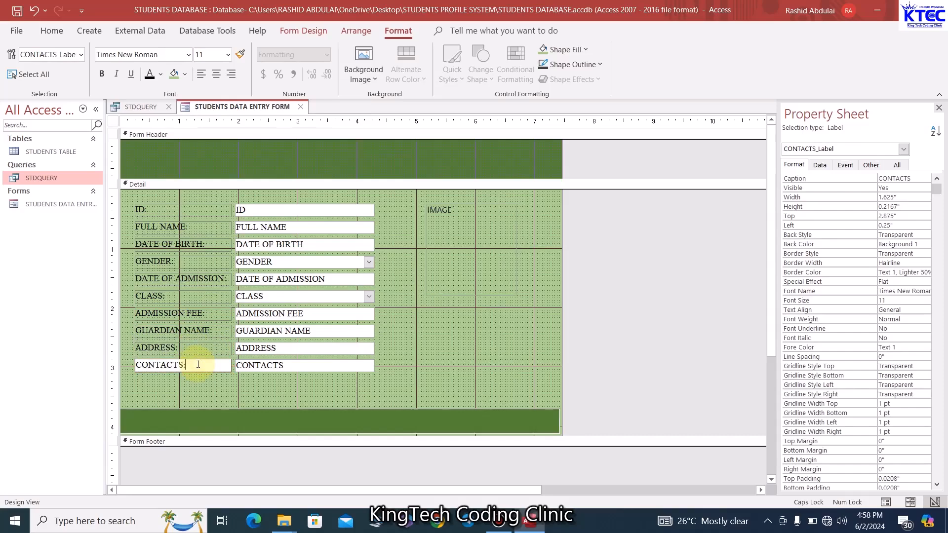
left_click(245, 390)
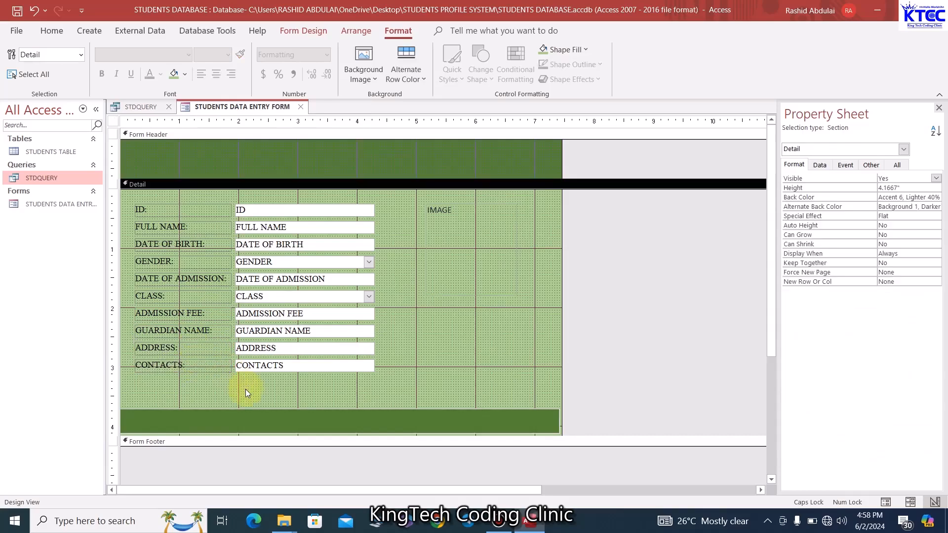
Shrink the IMAGE attachment box slightly from its corner handle
left_click(460, 284)
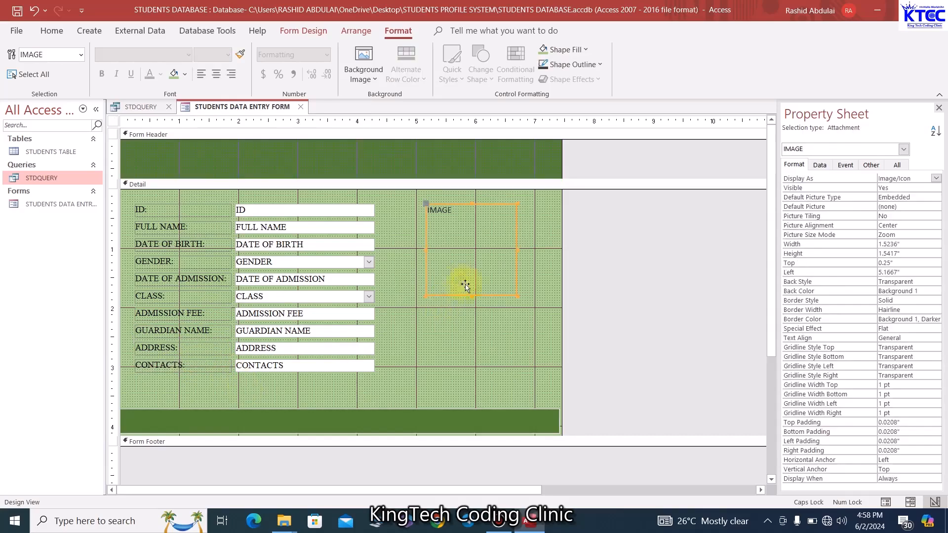
left_click_drag(516, 295, 514, 291)
left_click(506, 297)
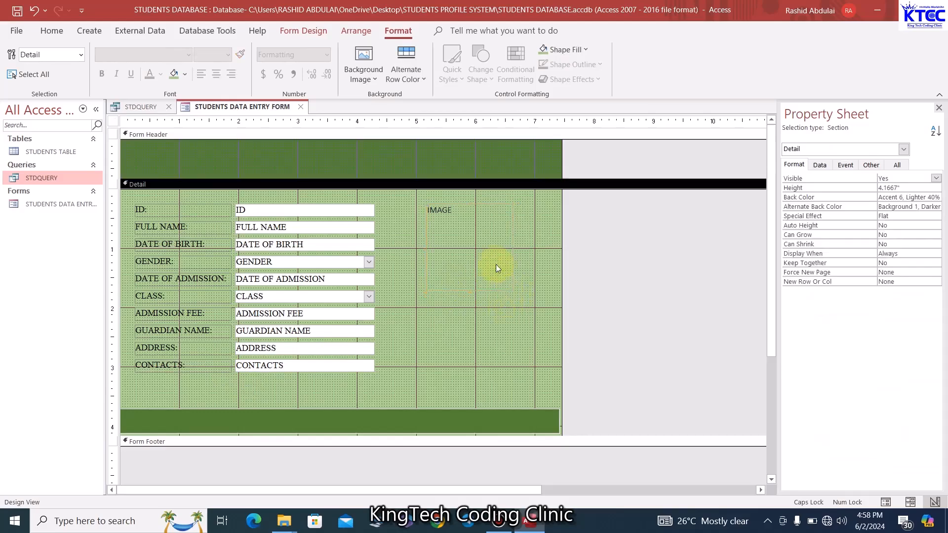
left_click(495, 265)
left_click(483, 321)
Stretch the dark green bottom bar (Box23) to 7.5 inches, the full form width
left_click(399, 421)
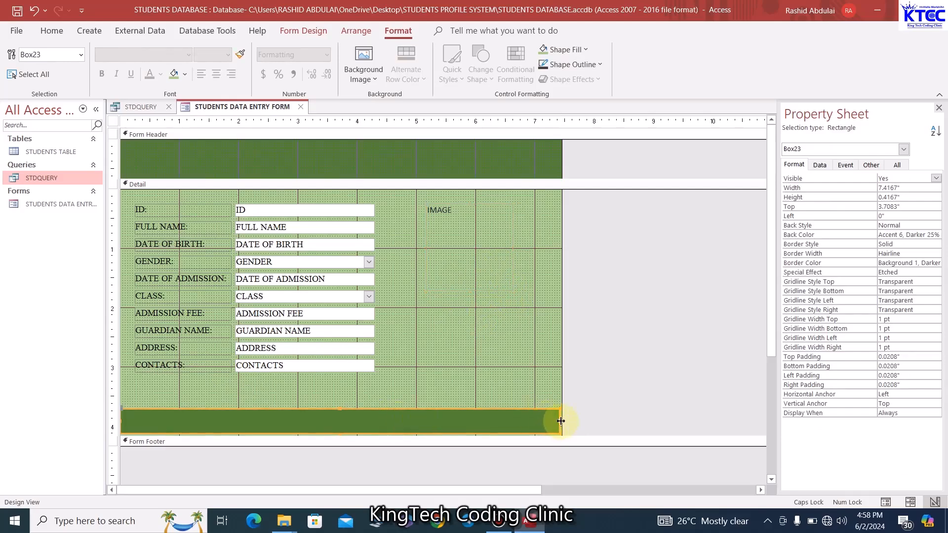
left_click_drag(560, 421, 564, 423)
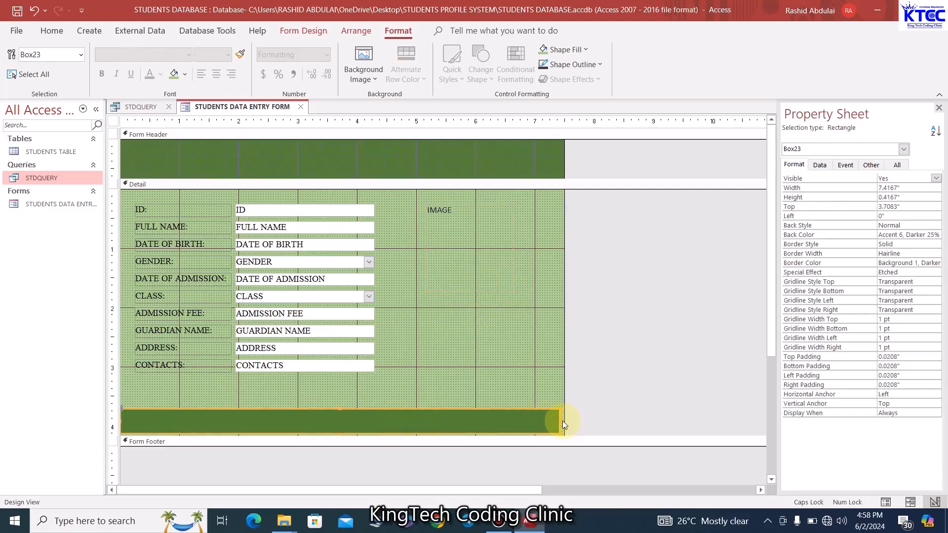
left_click(37, 15)
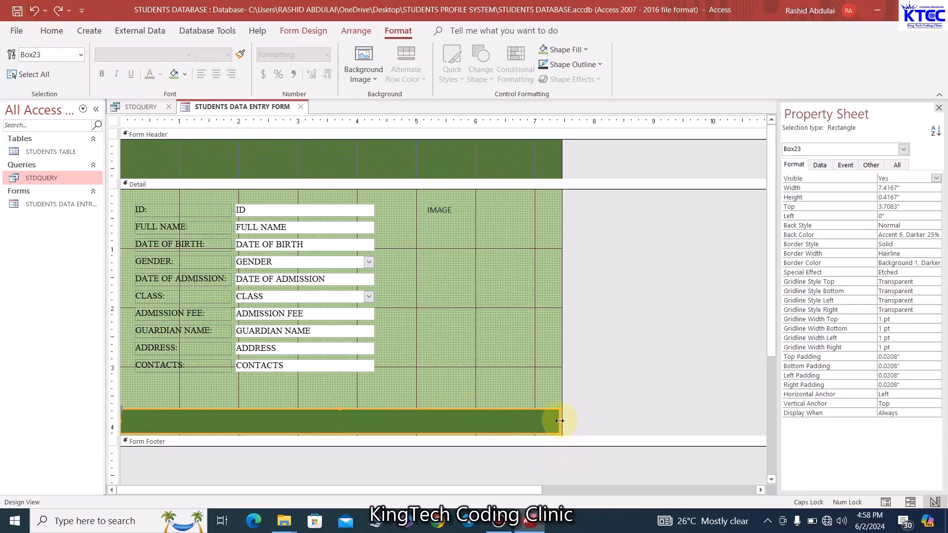
left_click_drag(560, 421, 564, 420)
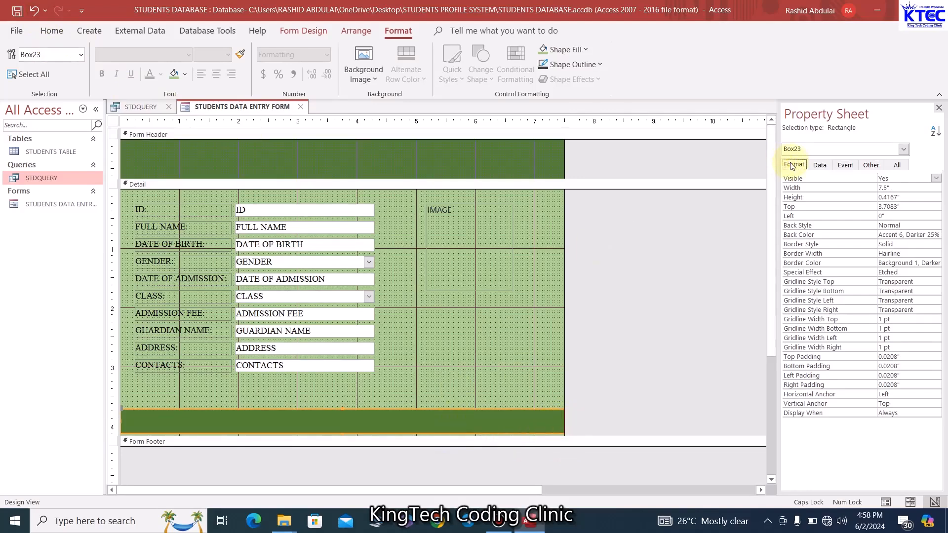
left_click(113, 122)
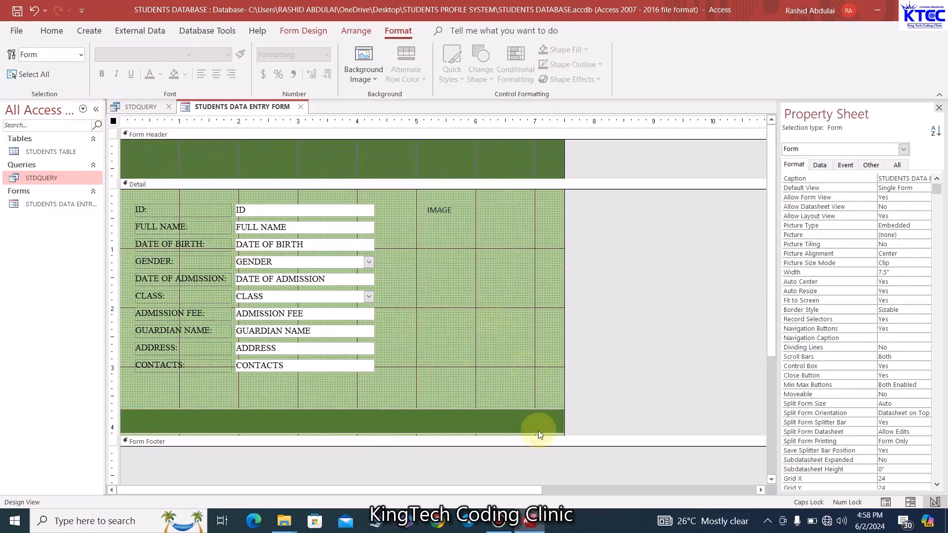
left_click(514, 420)
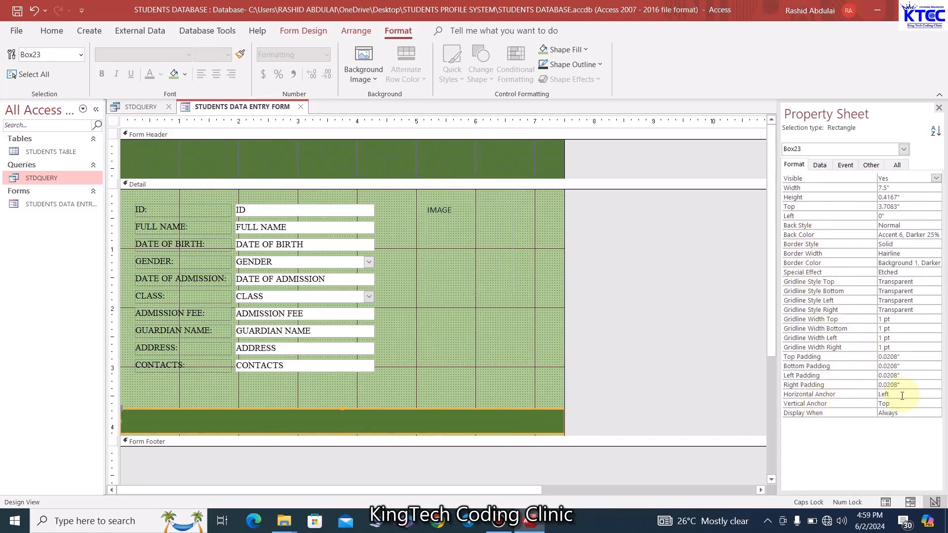
Set Box23's Horizontal Anchor to Both so the green bar stretches with the form
left_click(902, 395)
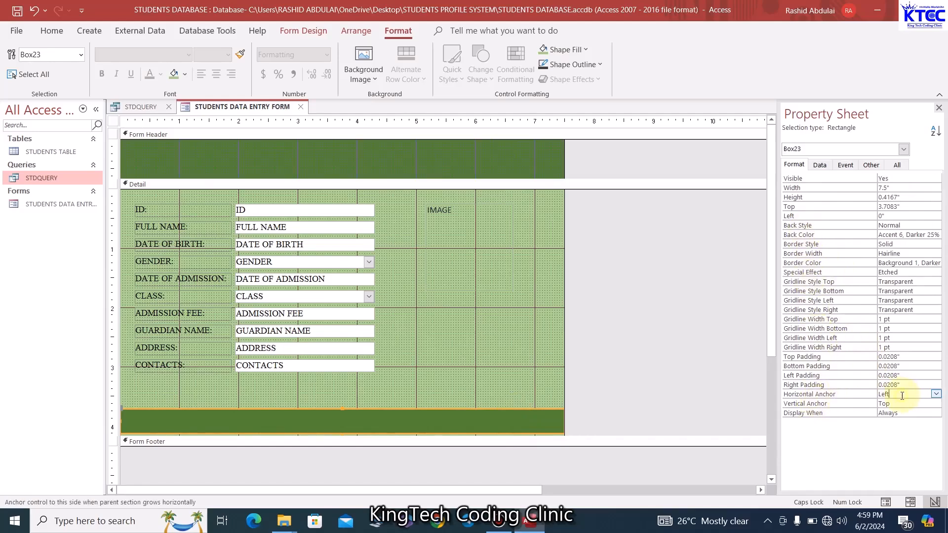
left_click(936, 394)
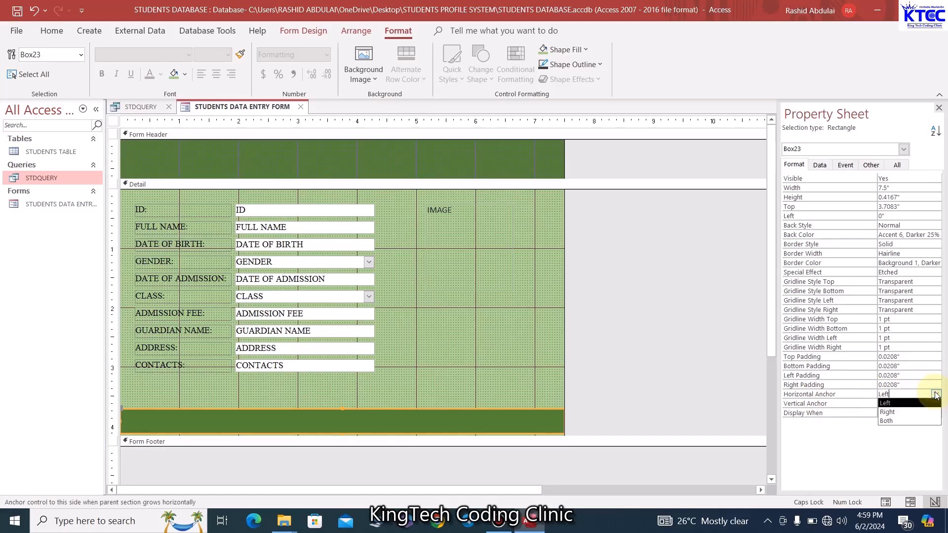
left_click(887, 420)
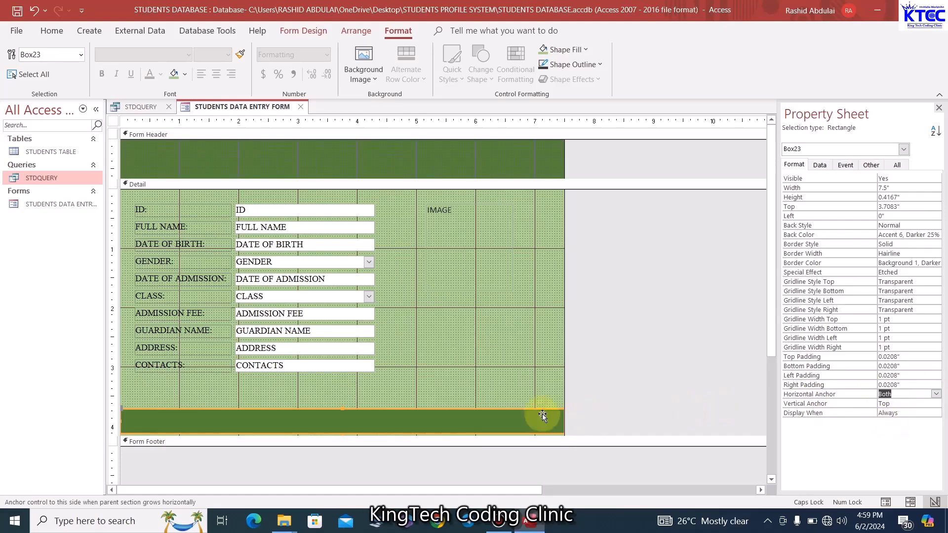
left_click(541, 357)
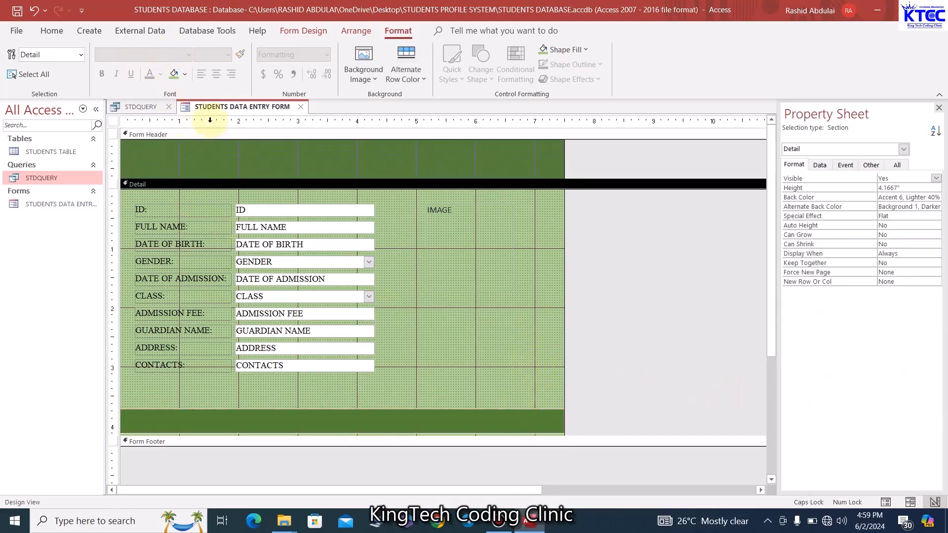
Preview the form in Form View, then return to Design View
right_click(230, 110)
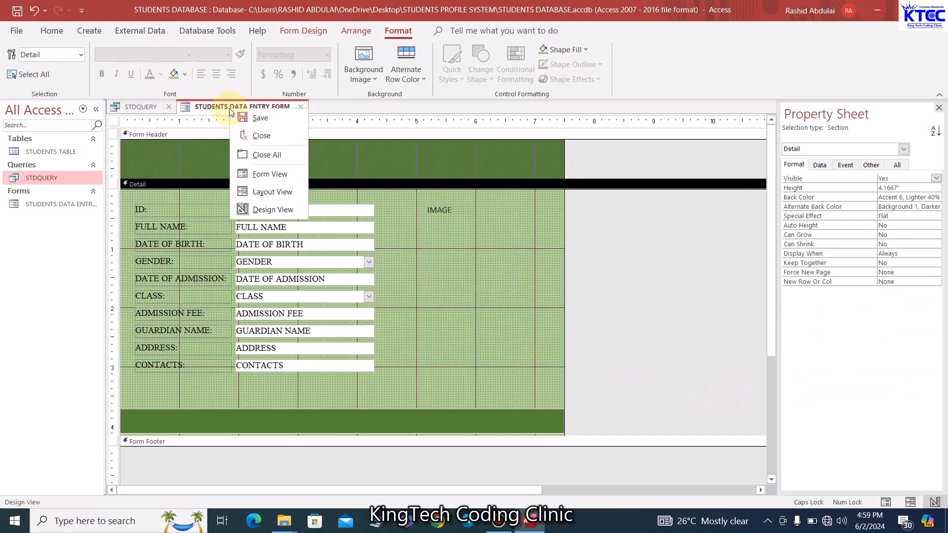
left_click(270, 175)
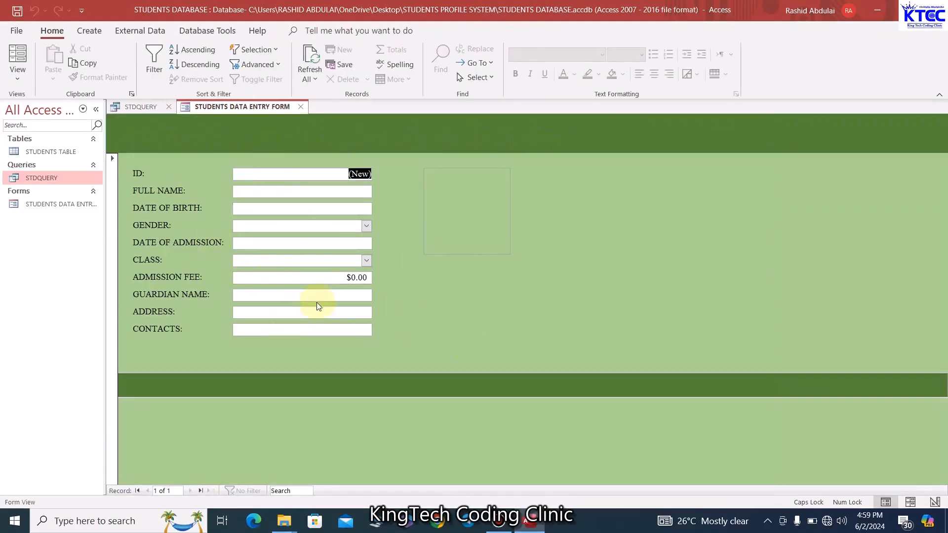
right_click(238, 106)
left_click(280, 205)
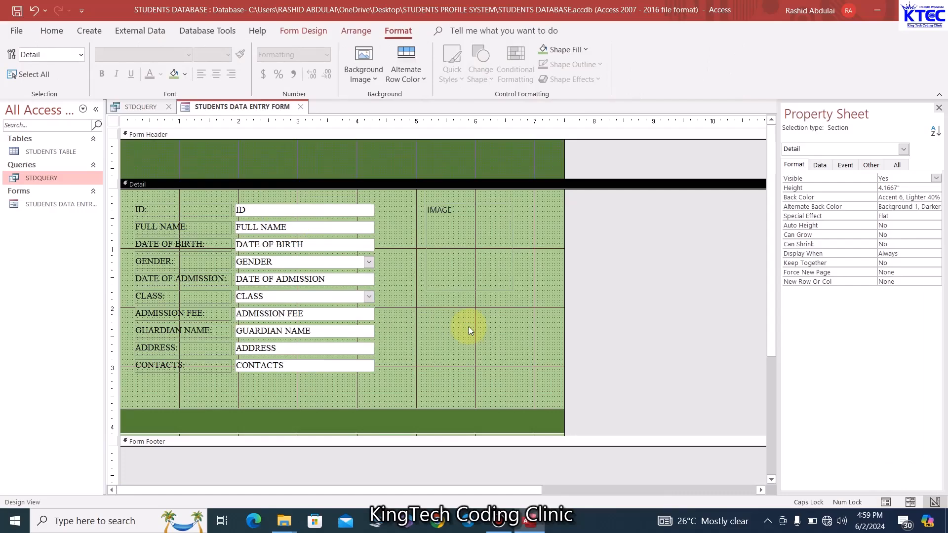
Anchor the dark green bottom bar vertically to Bottom
left_click(479, 416)
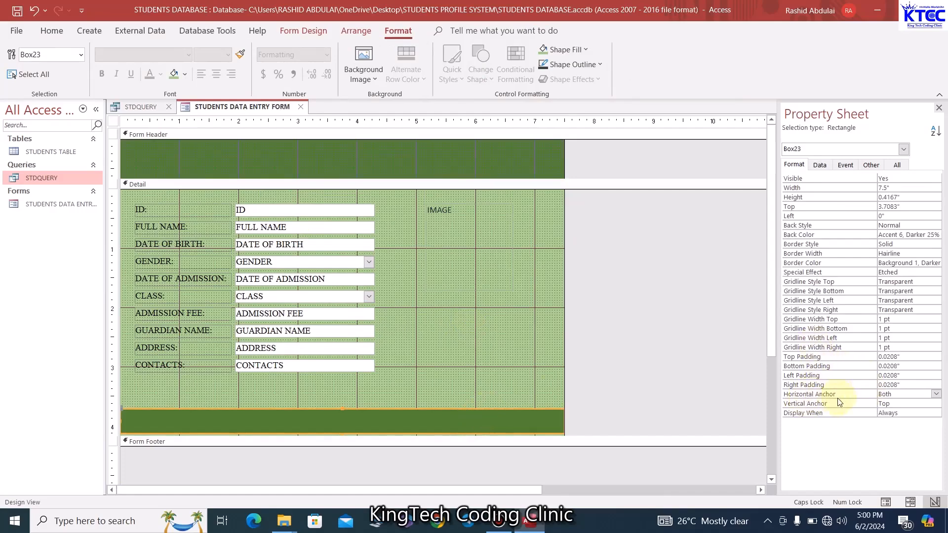
left_click(885, 405)
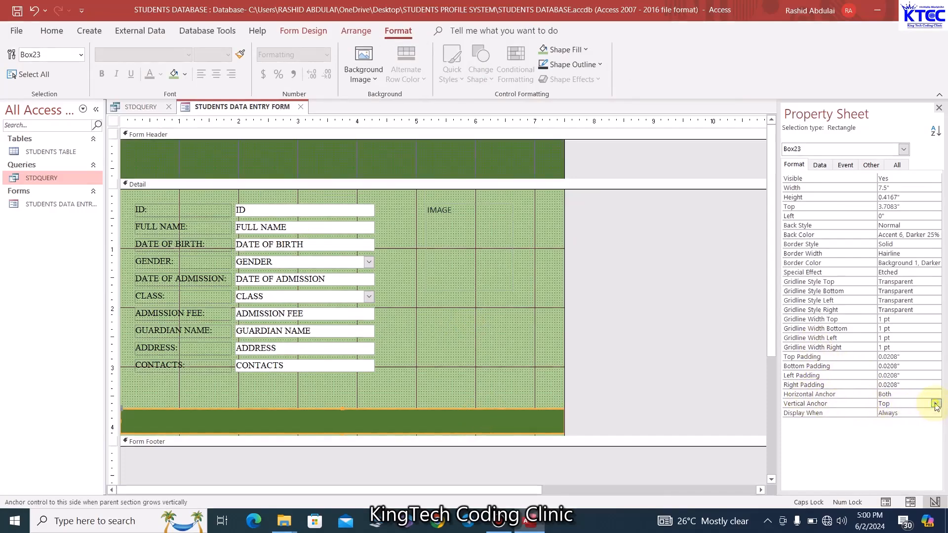
left_click(936, 403)
left_click(890, 422)
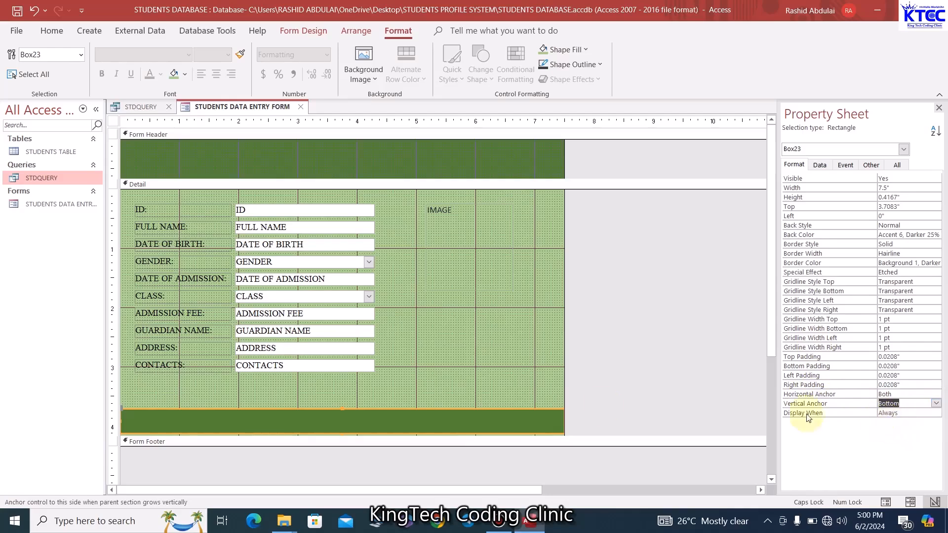
left_click(526, 367)
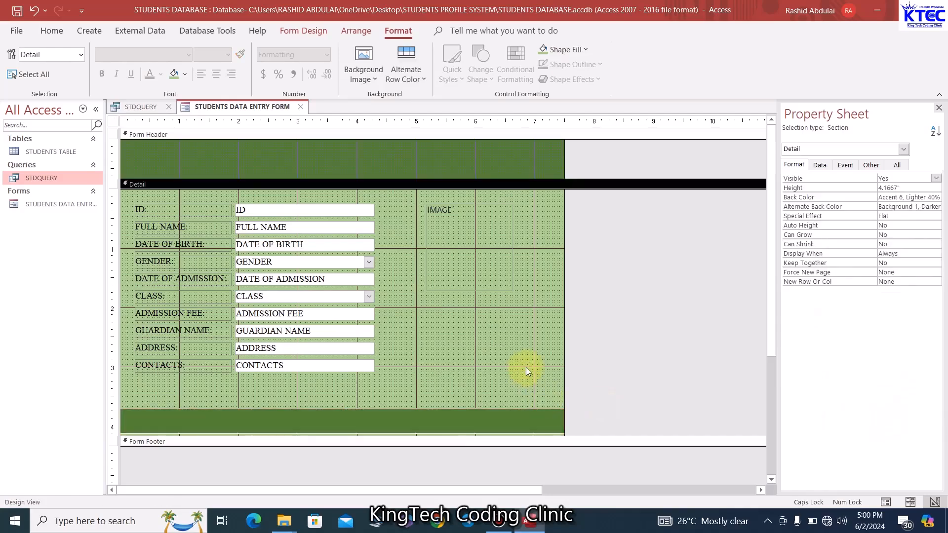
Make the green bar's outline transparent and check it in Form View
left_click(494, 411)
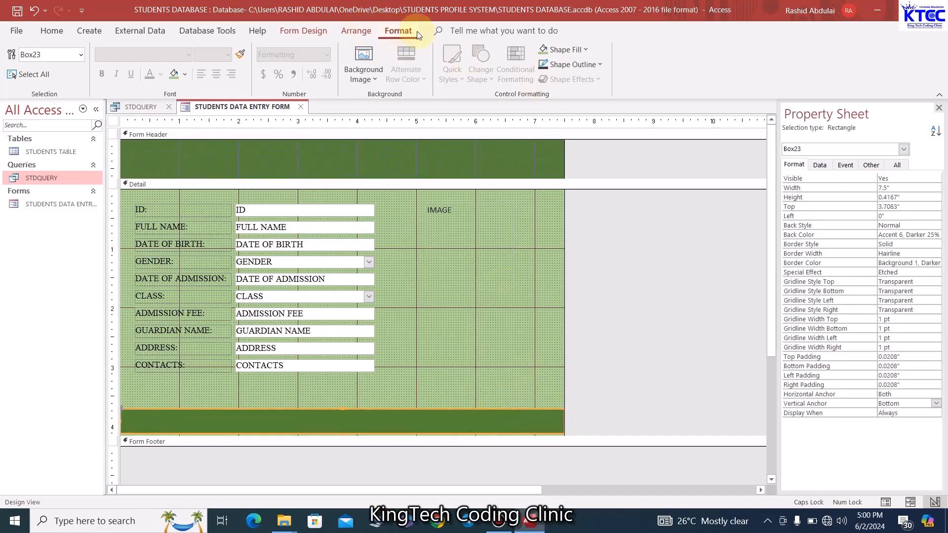
left_click(596, 66)
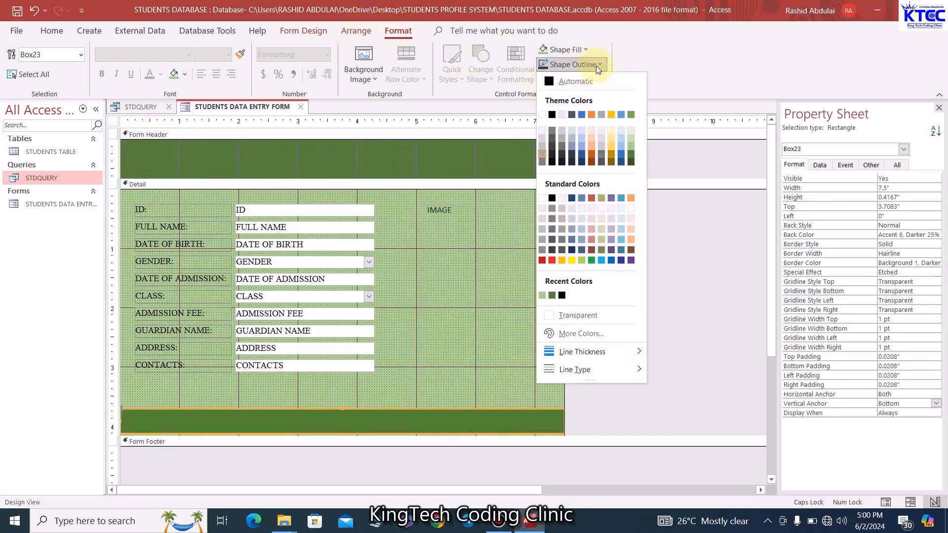
left_click(578, 316)
left_click(502, 319)
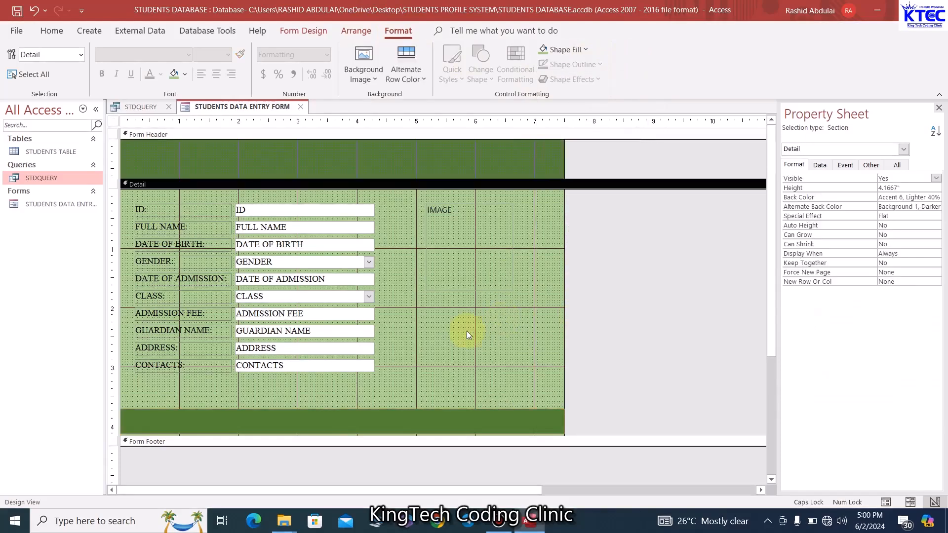
right_click(250, 106)
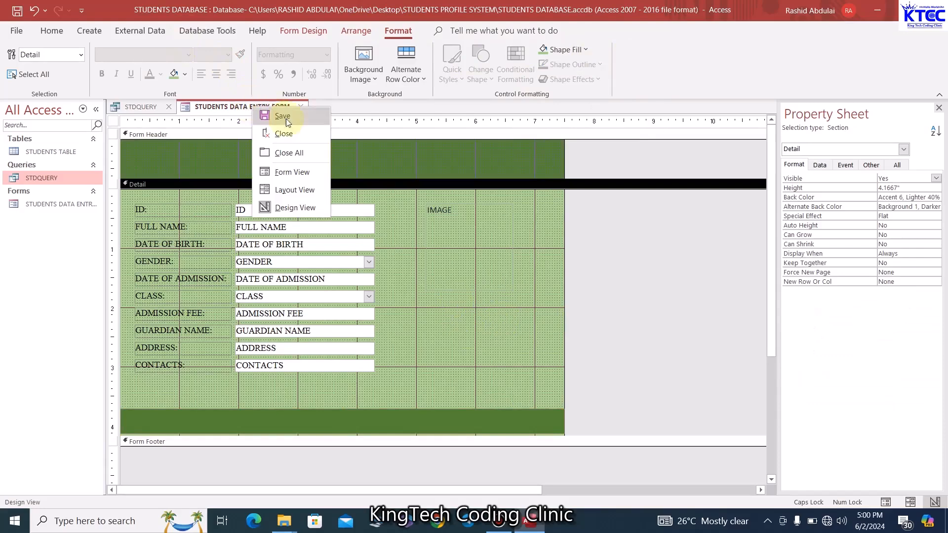
left_click(292, 171)
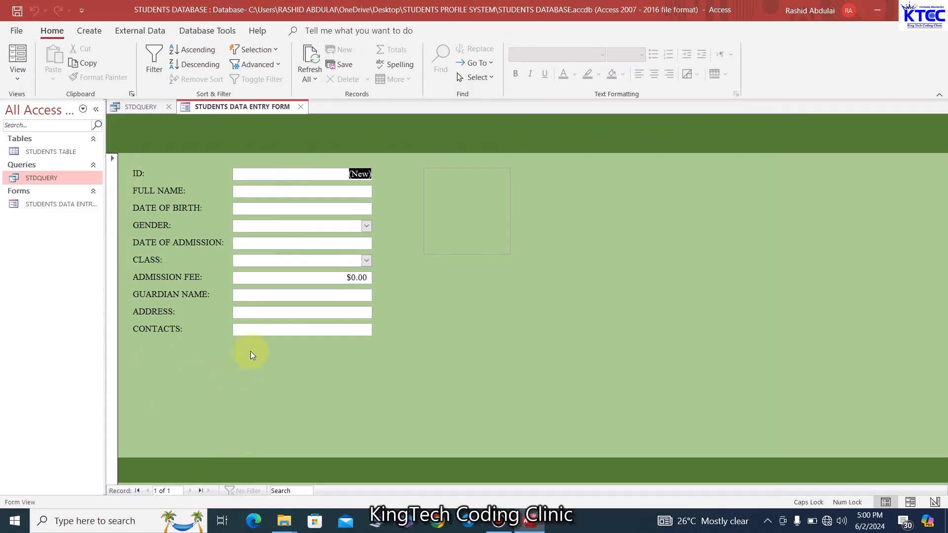
right_click(252, 108)
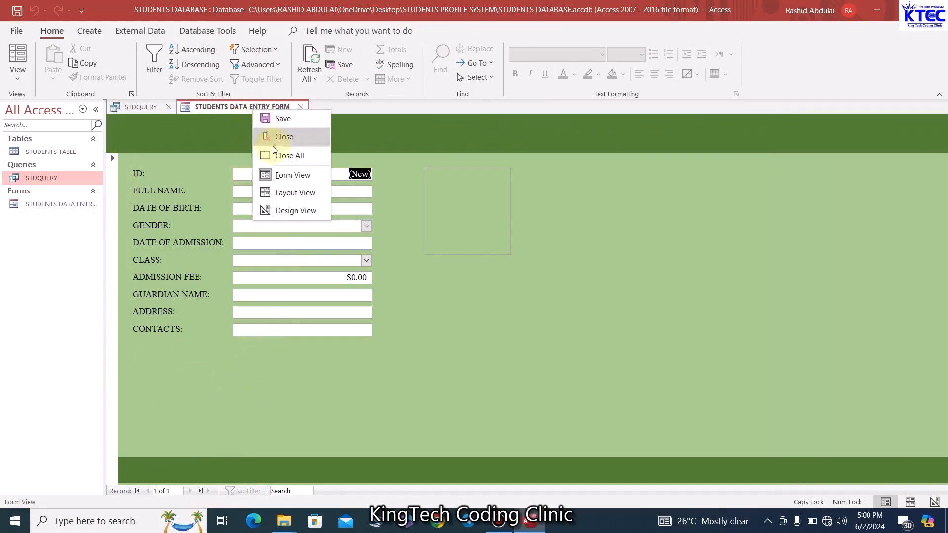
left_click(285, 211)
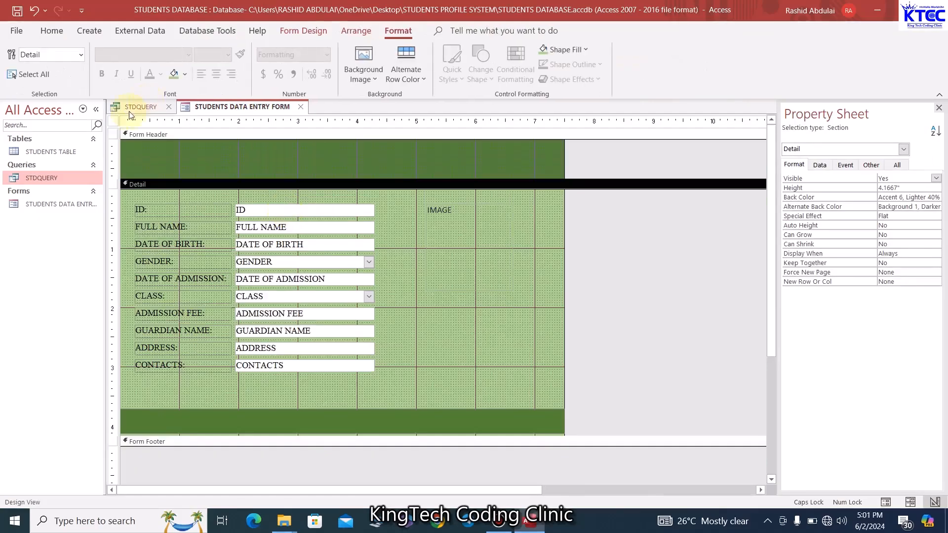
Set the form's Record Selectors and Navigation Buttons to No
left_click(113, 121)
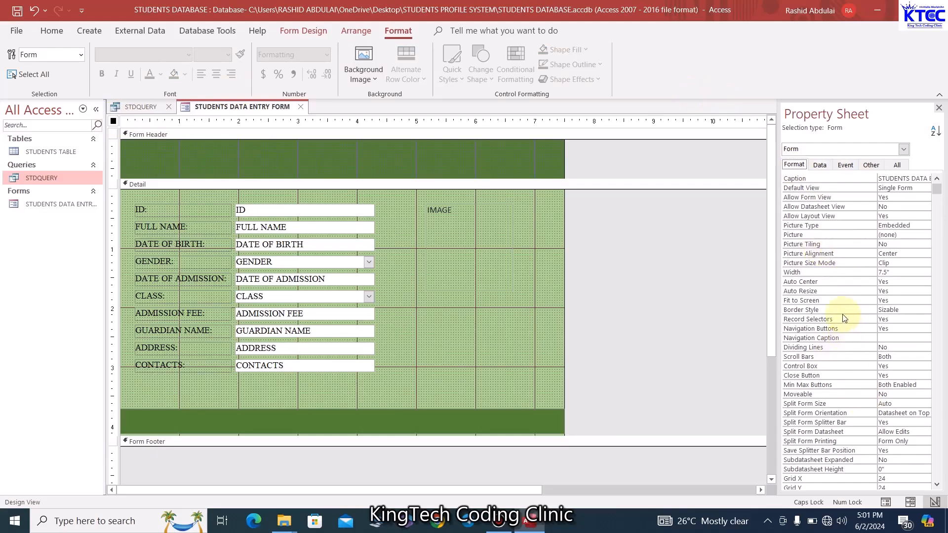
left_click(896, 320)
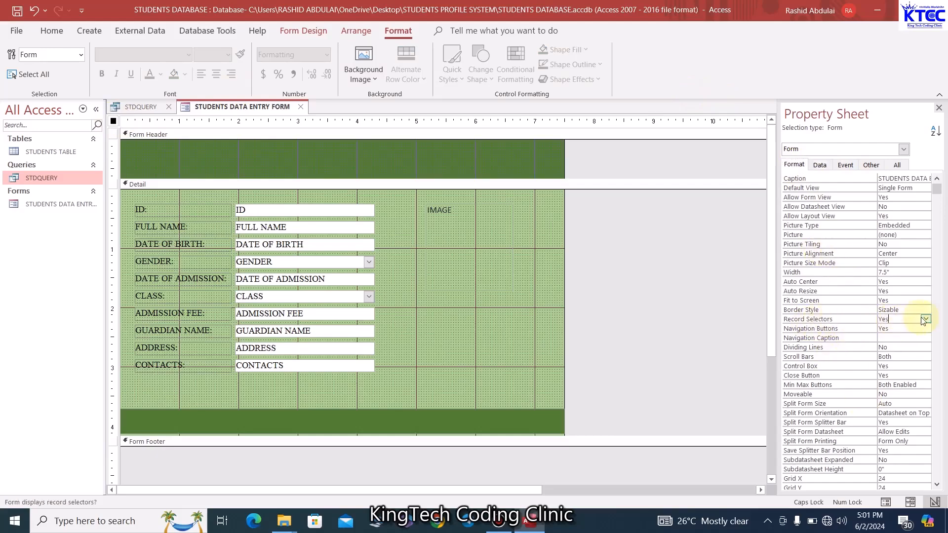
left_click(925, 319)
left_click(895, 338)
left_click(901, 328)
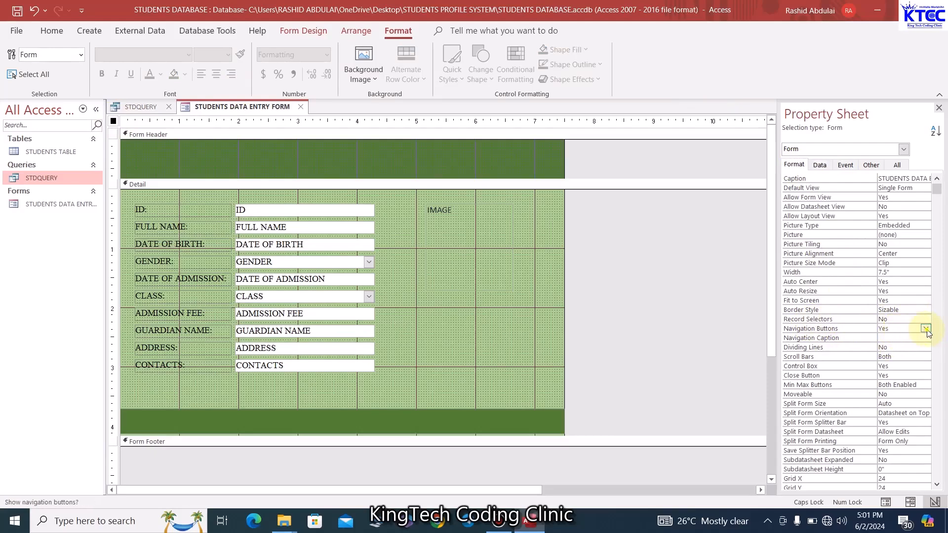
left_click(925, 328)
left_click(894, 347)
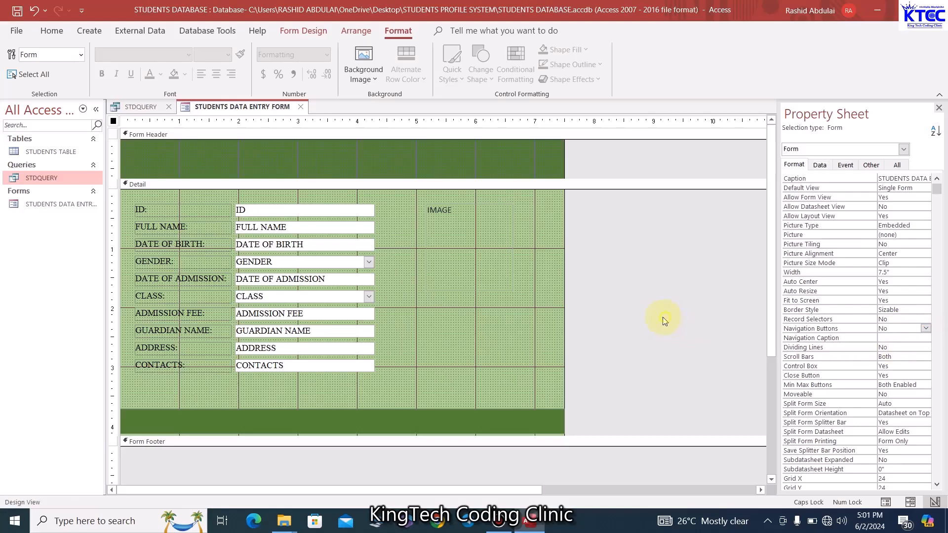
left_click(552, 303)
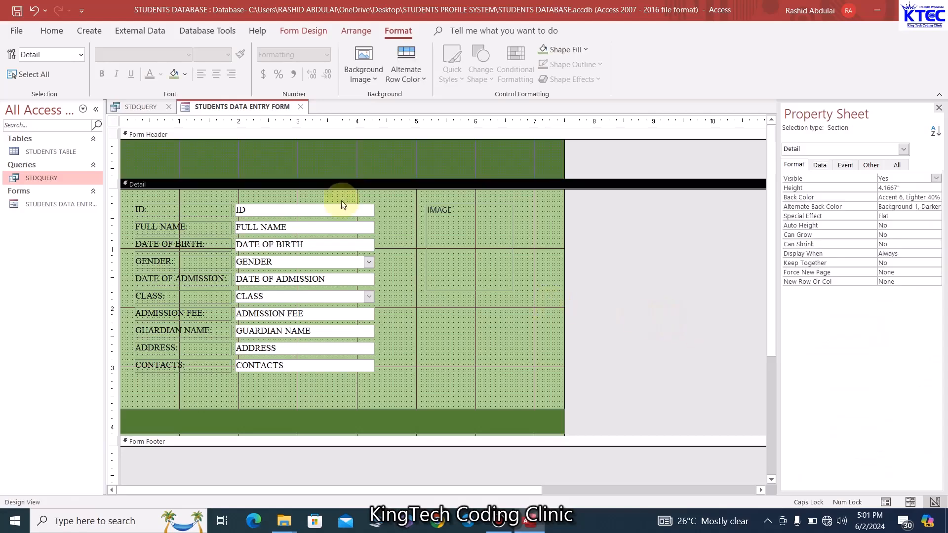
Check the form in Form View, then return to Design View
right_click(249, 115)
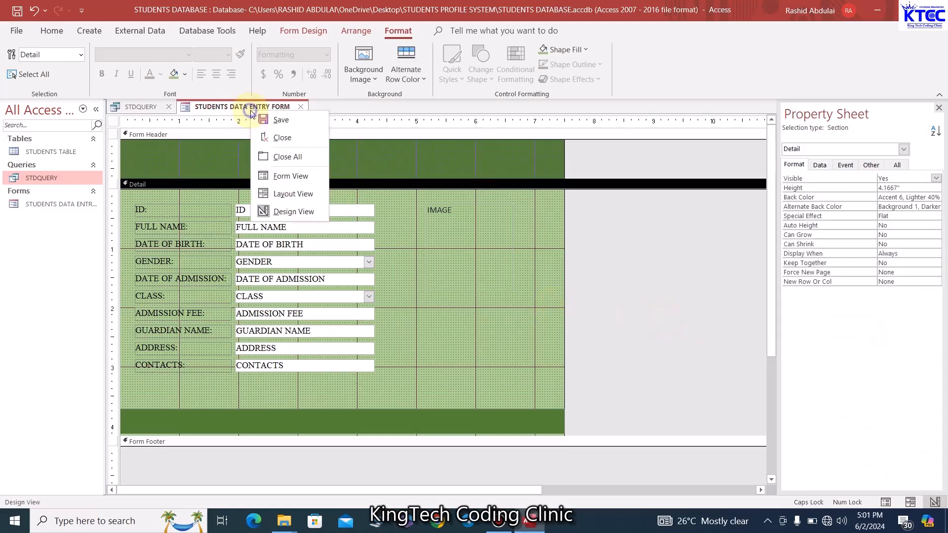
left_click(295, 174)
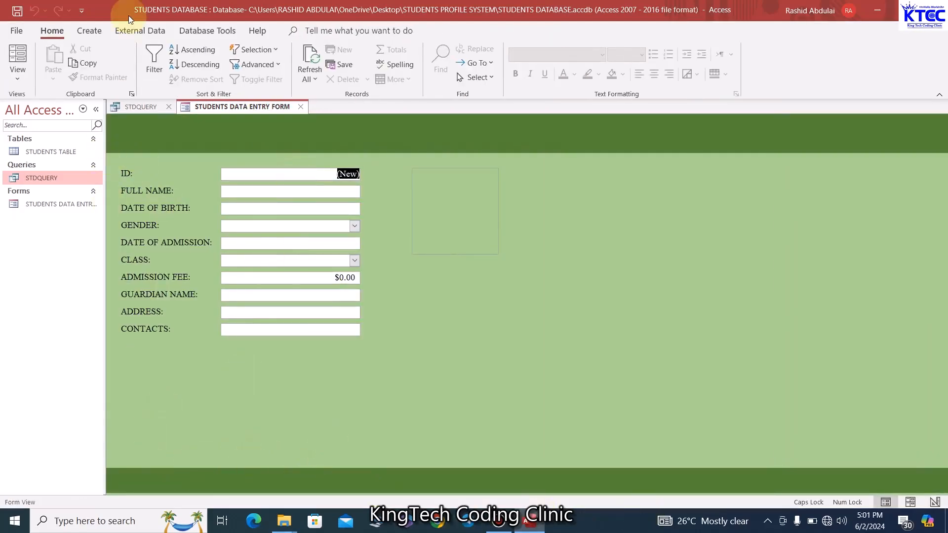
right_click(244, 107)
left_click(295, 207)
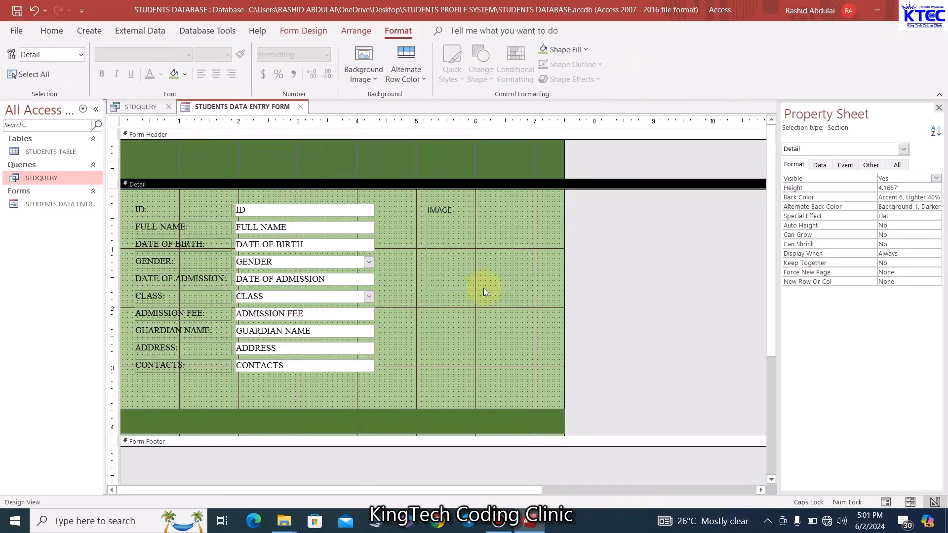
Set the form's Pop Up property to Yes on the Other tab
left_click(114, 122)
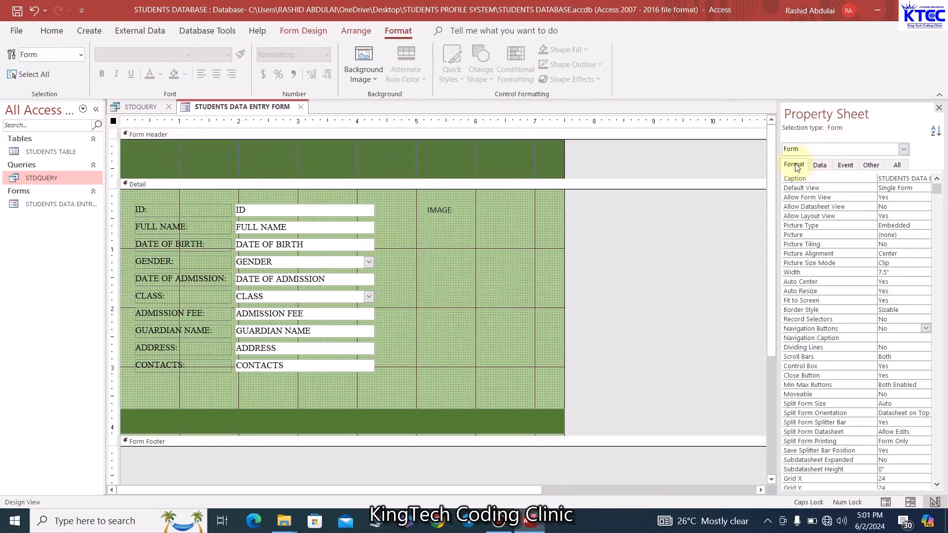
left_click(871, 166)
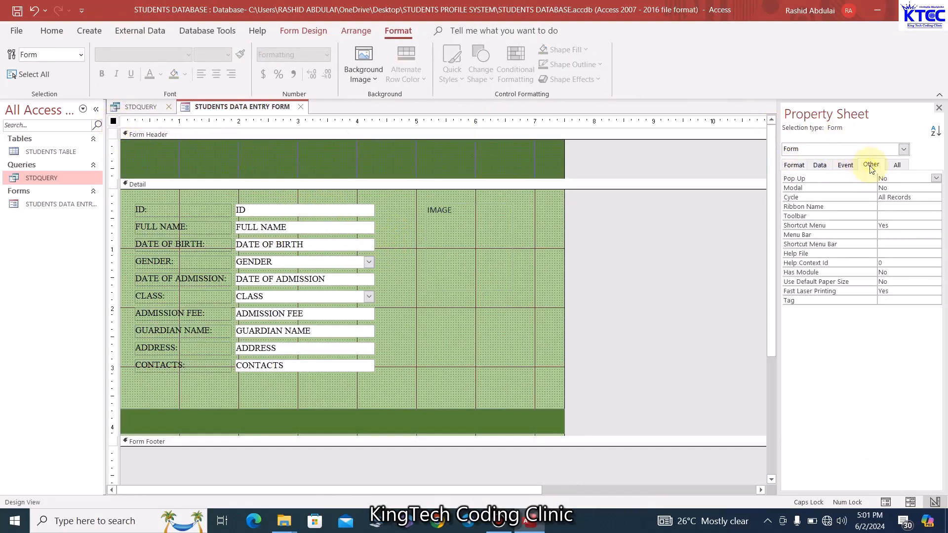
left_click(935, 178)
left_click(896, 187)
left_click(547, 246)
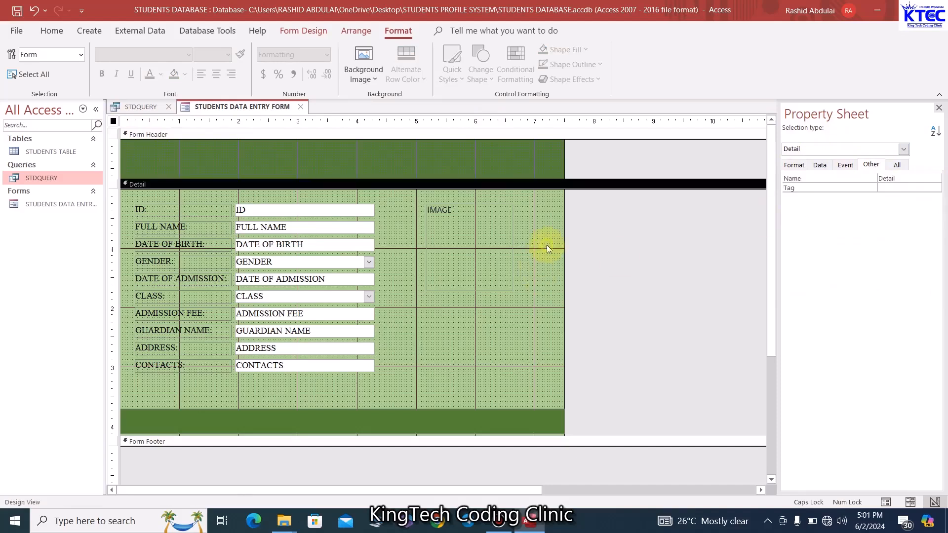
Test the pop-up form in Form View, move its window, then return to Design View
right_click(264, 109)
left_click(301, 169)
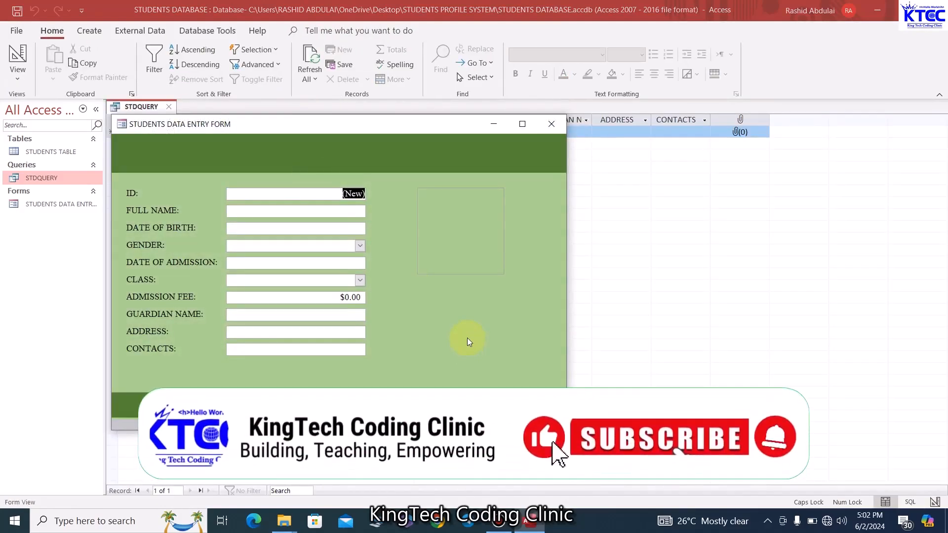
left_click_drag(416, 130, 449, 152)
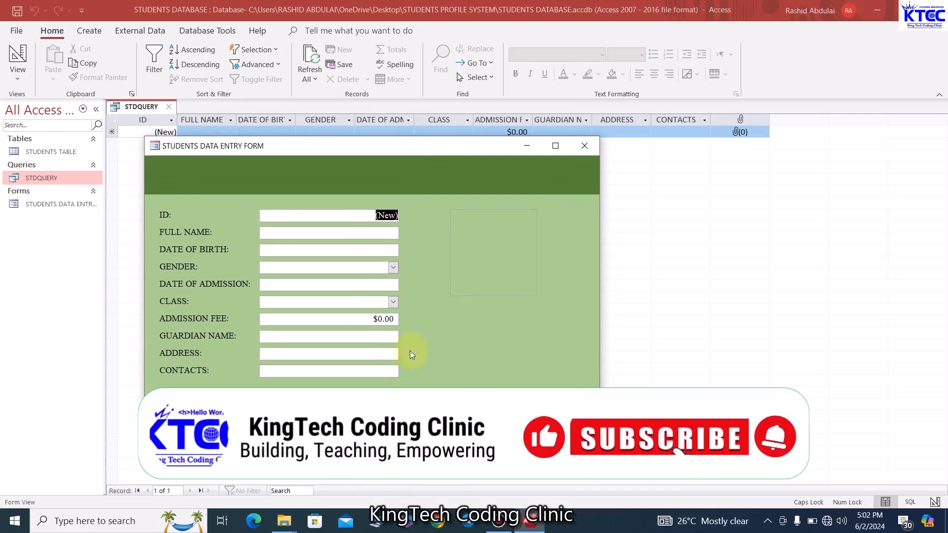
right_click(343, 148)
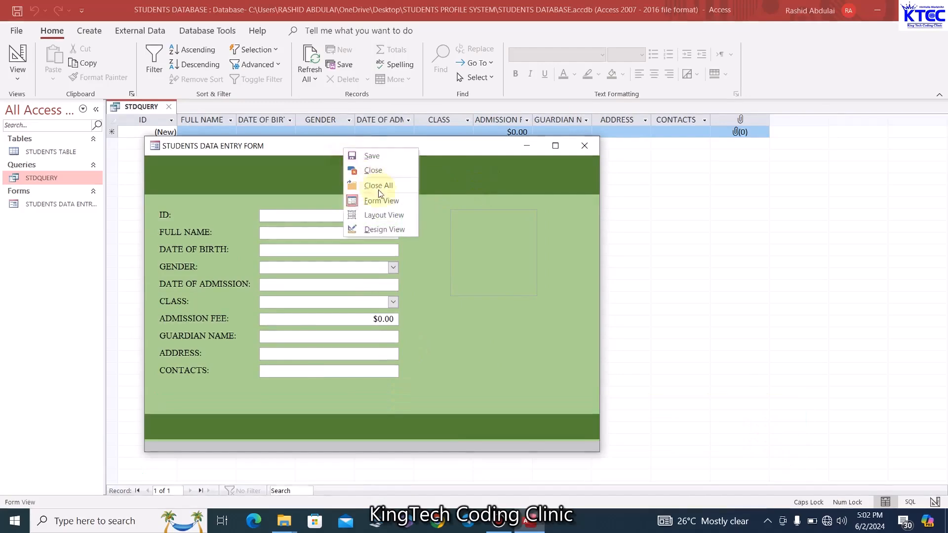
left_click(383, 231)
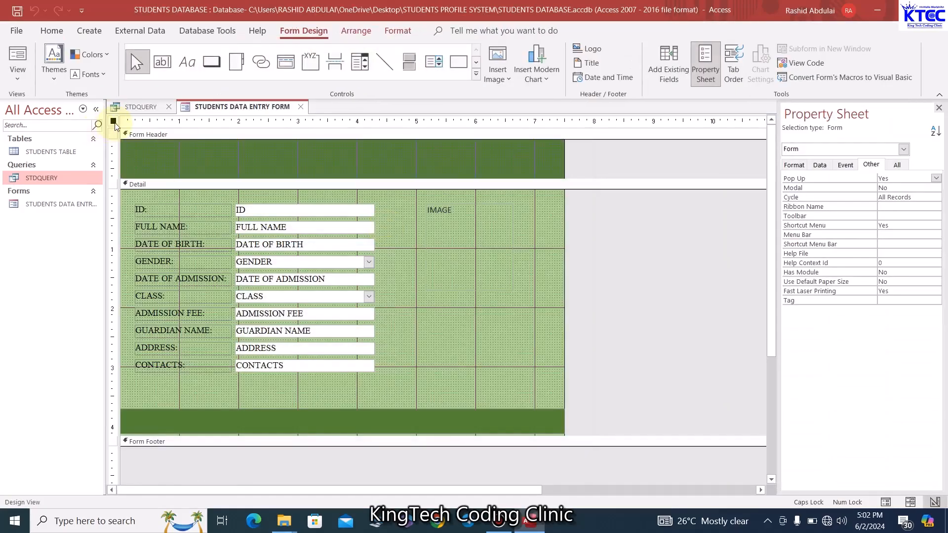
Change the form's Scroll Bars setting on the Format tab so no scroll bars show
left_click(789, 165)
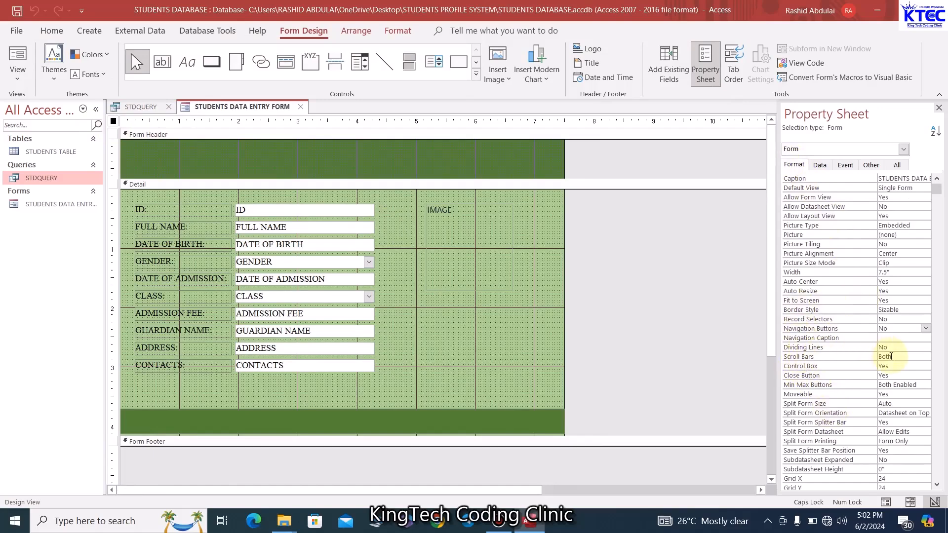
left_click(891, 357)
left_click(926, 357)
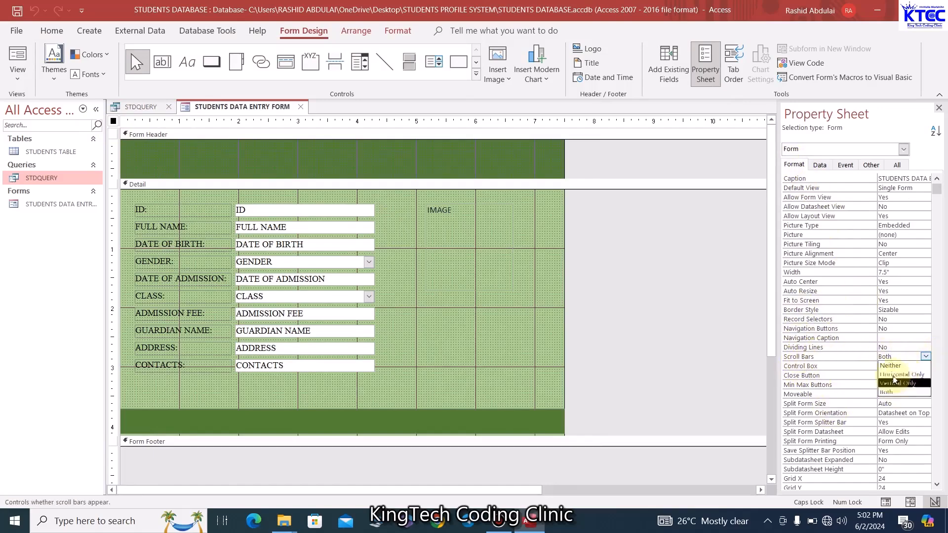
left_click(891, 365)
left_click(536, 339)
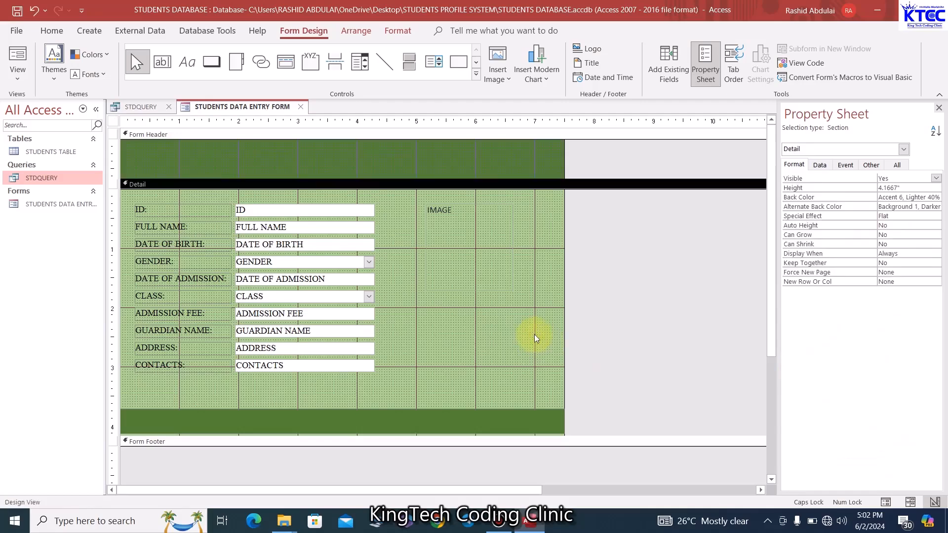
Open the form in Form View to confirm the scroll bars are gone
right_click(262, 114)
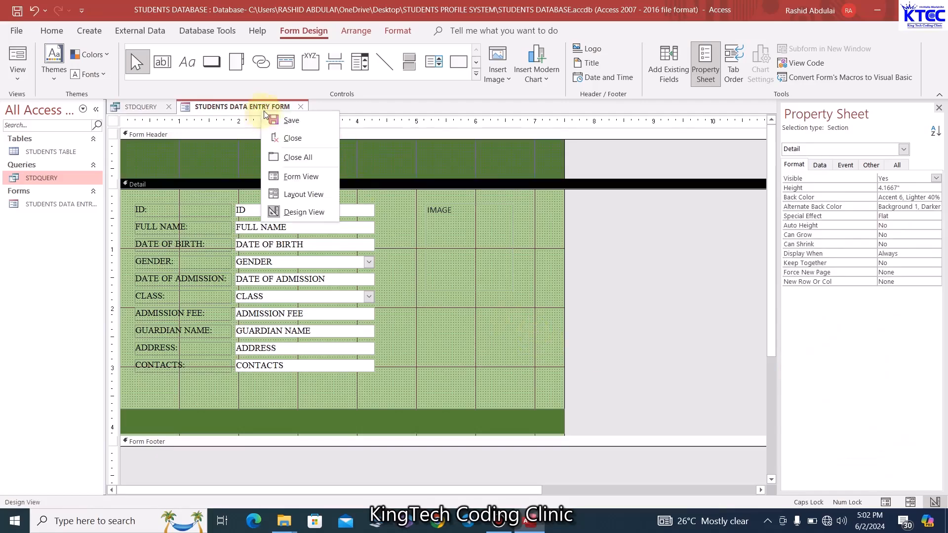
left_click(303, 173)
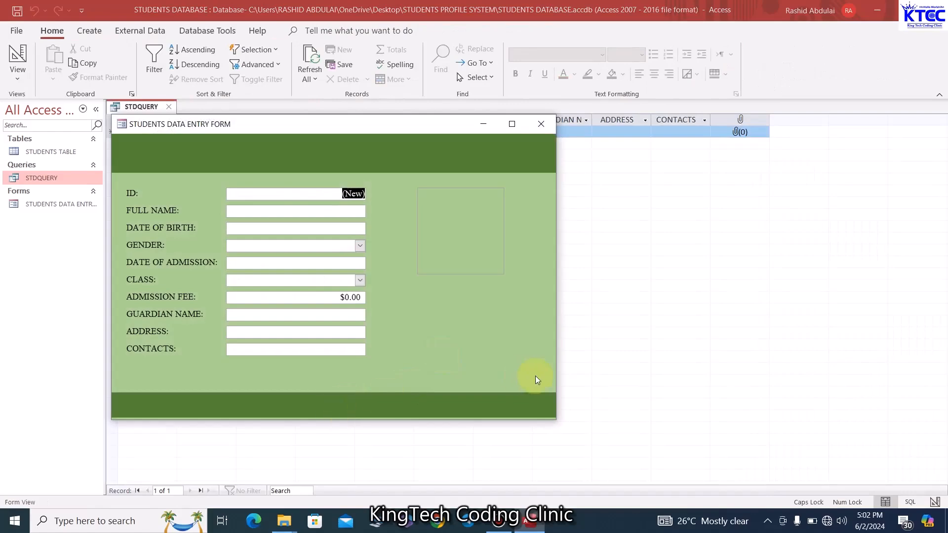
right_click(396, 128)
In Design View, shift all labels, fields and the IMAGE box lower in Detail
left_click(437, 209)
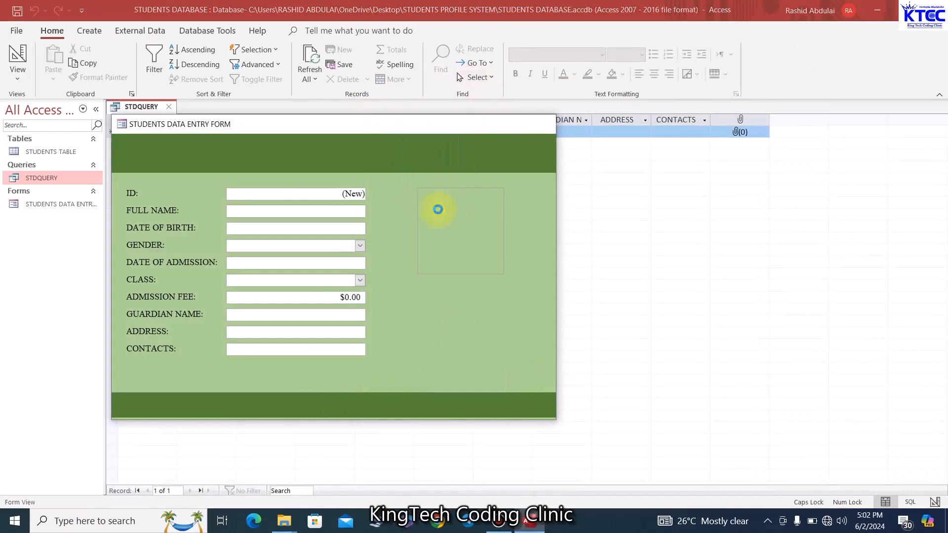
left_click(444, 286)
left_click(249, 184)
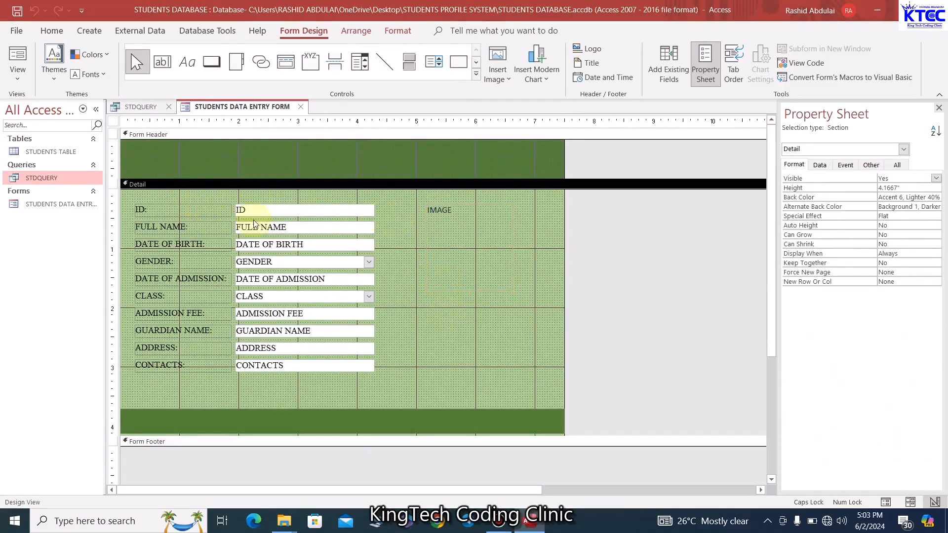
left_click_drag(203, 197, 472, 342)
key("Down")
key("Down")
key("Down")
key("Down")
key("Down")
key("Down")
key("Down")
key("Down")
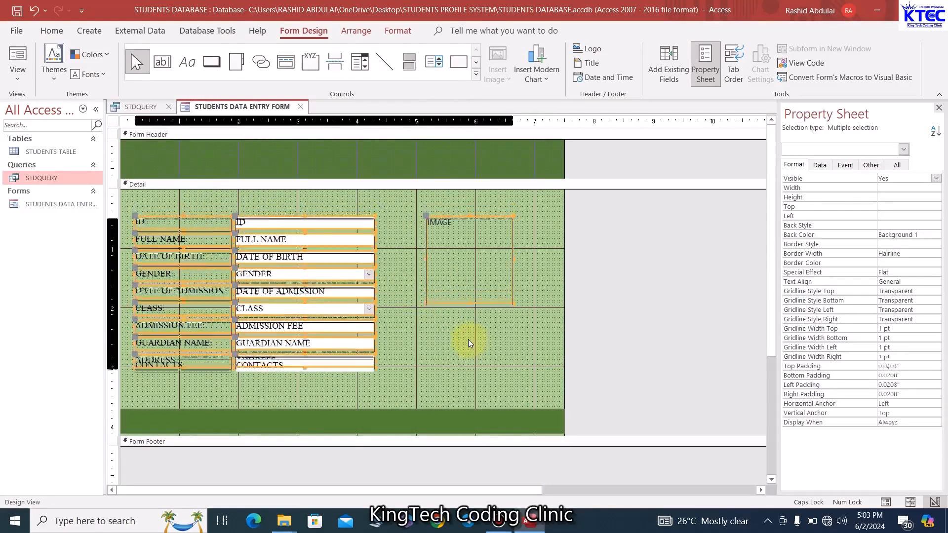
key("Down")
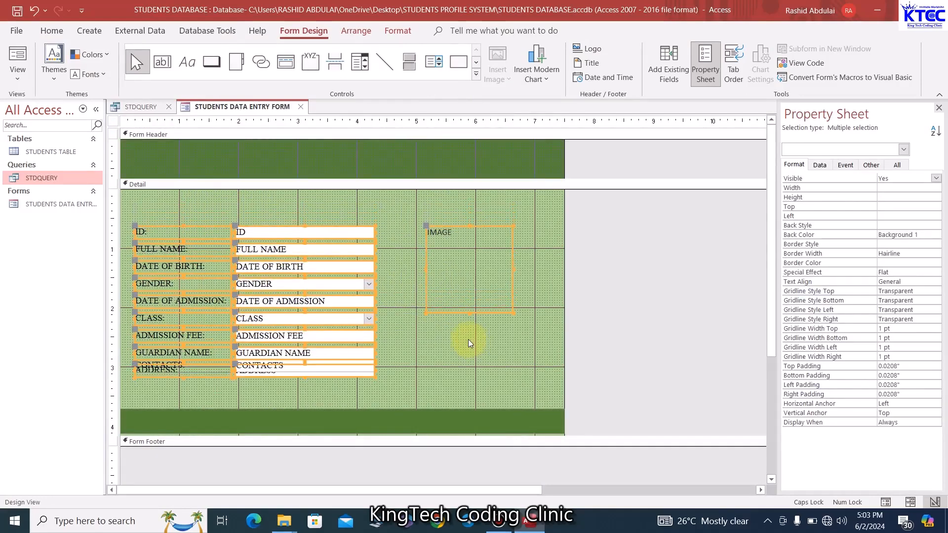
key("Down")
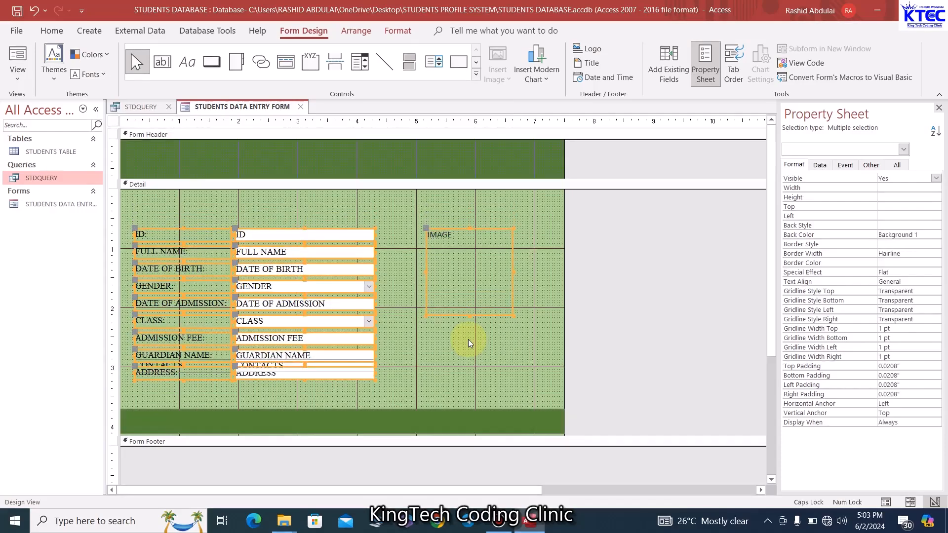
left_click(468, 339)
Paste a copy of the ID: label and drag it to the top of Detail
left_click(181, 234)
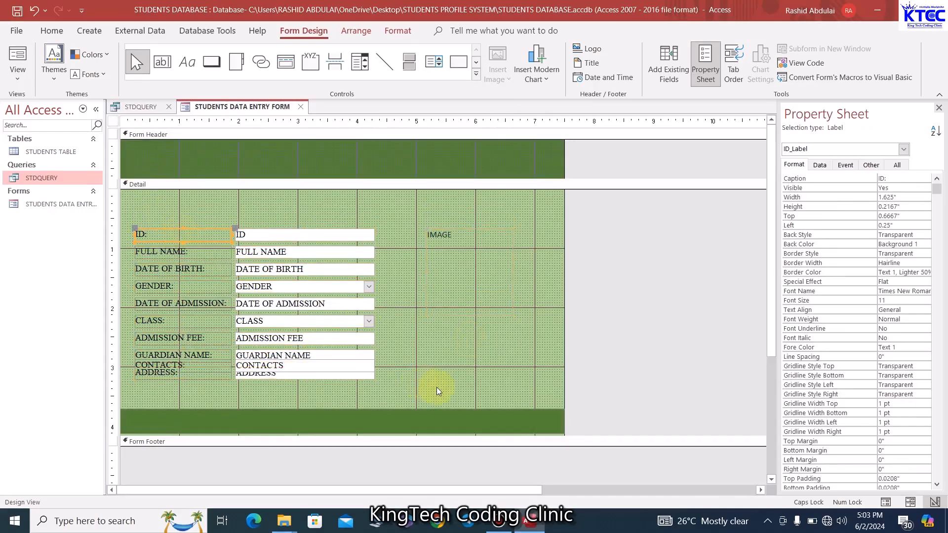
key("ctrl+v")
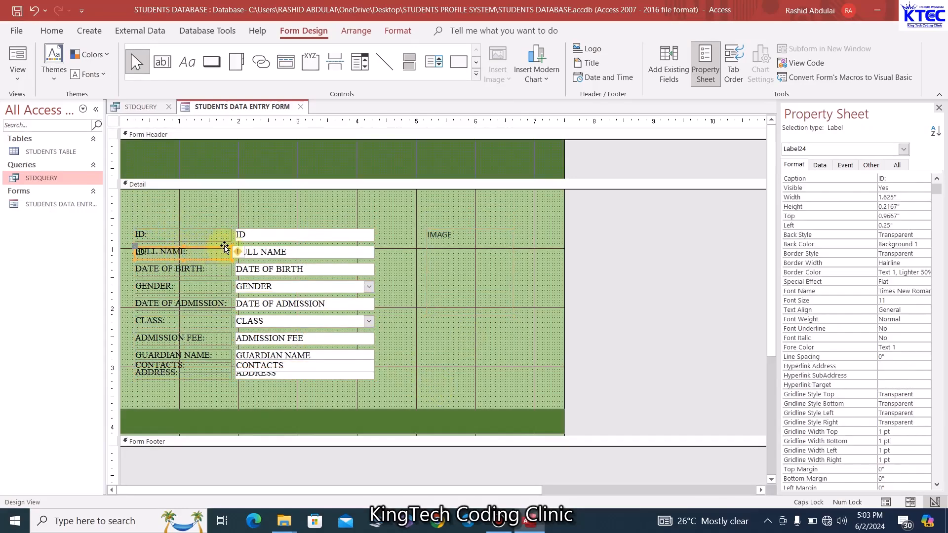
left_click_drag(224, 246, 291, 198)
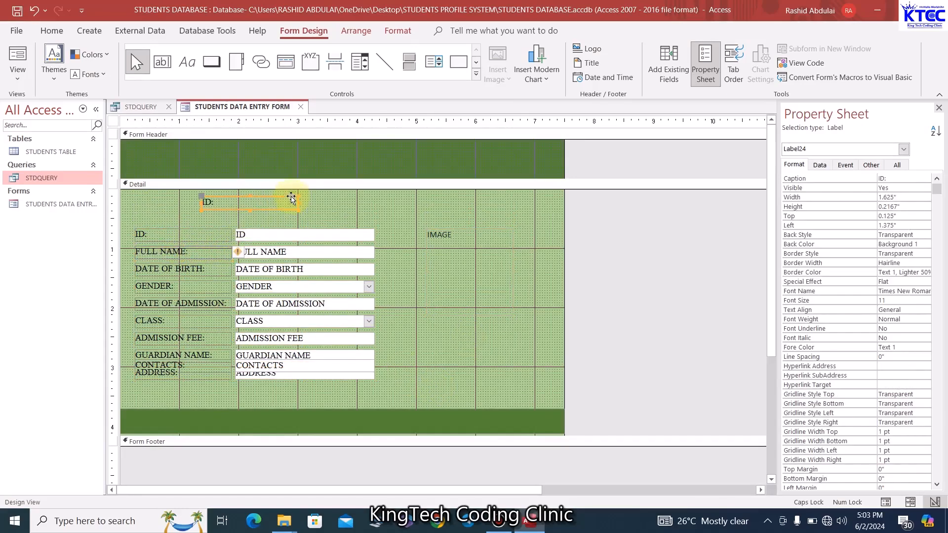
Change the copied label's text to 'PERSONAL PROFILE'
left_click(260, 203)
left_click_drag(231, 205, 193, 202)
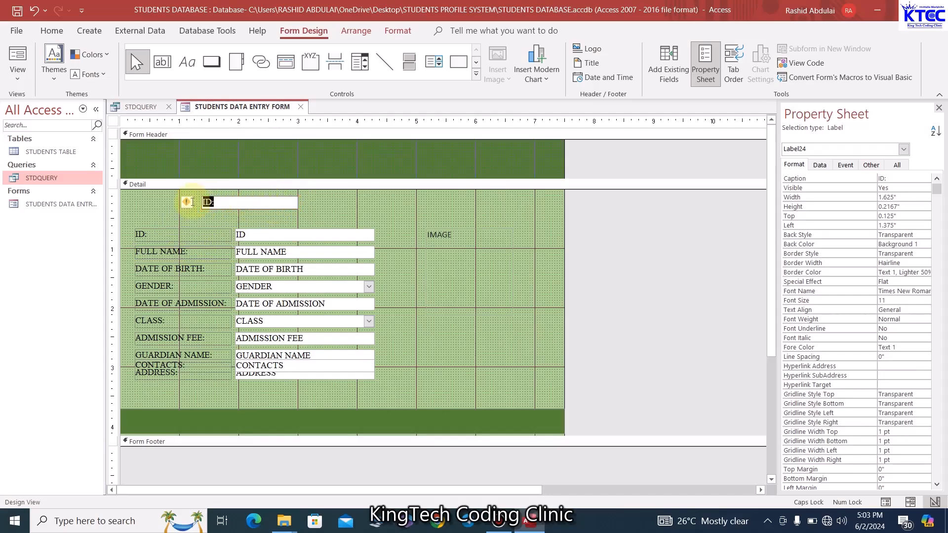
type("PERSONAL PROFILE")
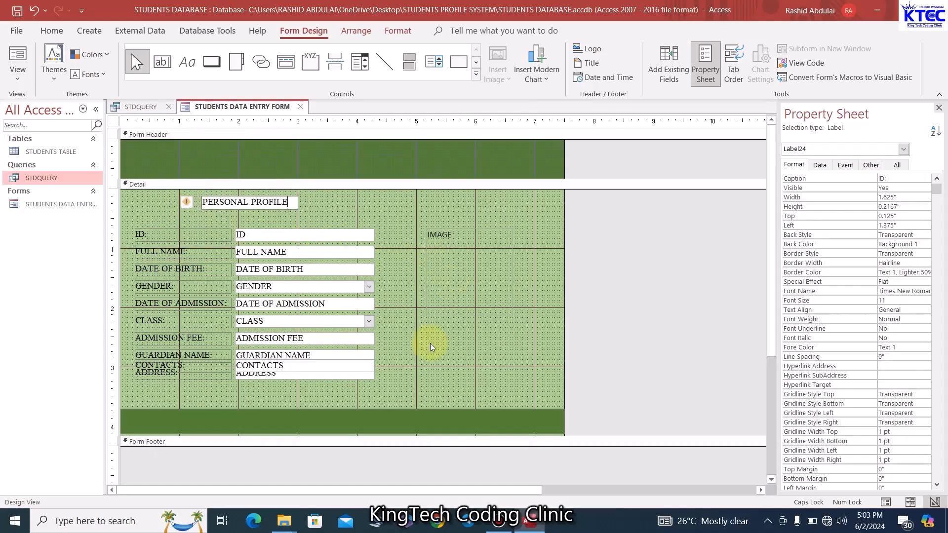
left_click(430, 347)
left_click_drag(283, 208, 280, 212)
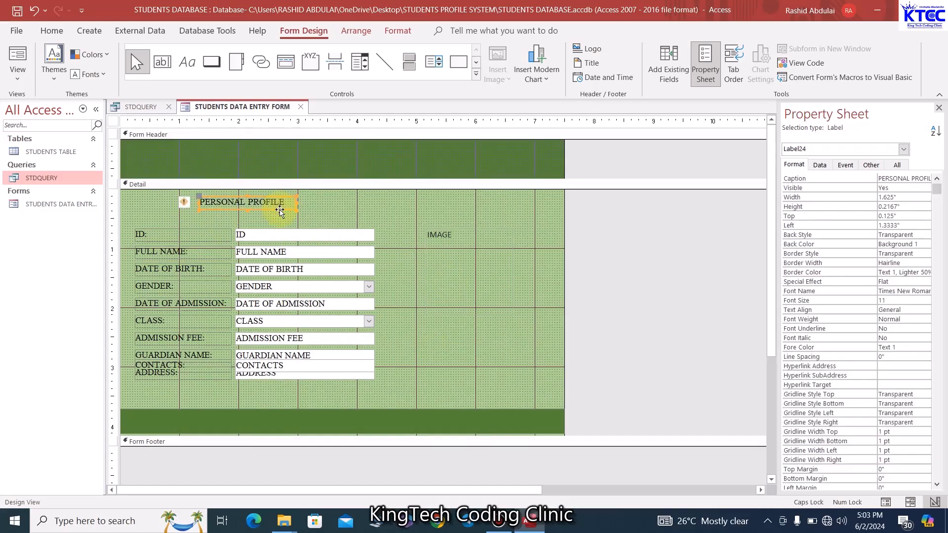
Set the heading's font to Arial Black at size 16
left_click(52, 31)
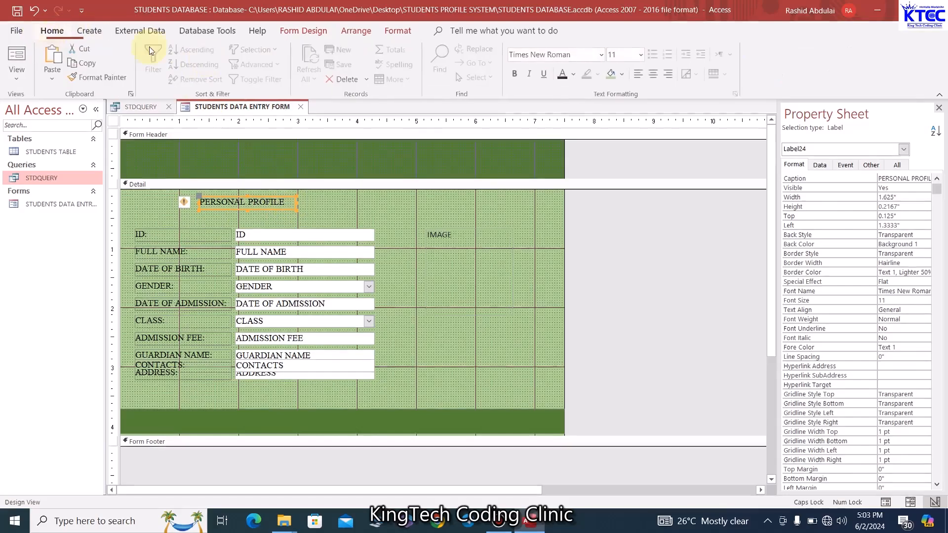
left_click(540, 56)
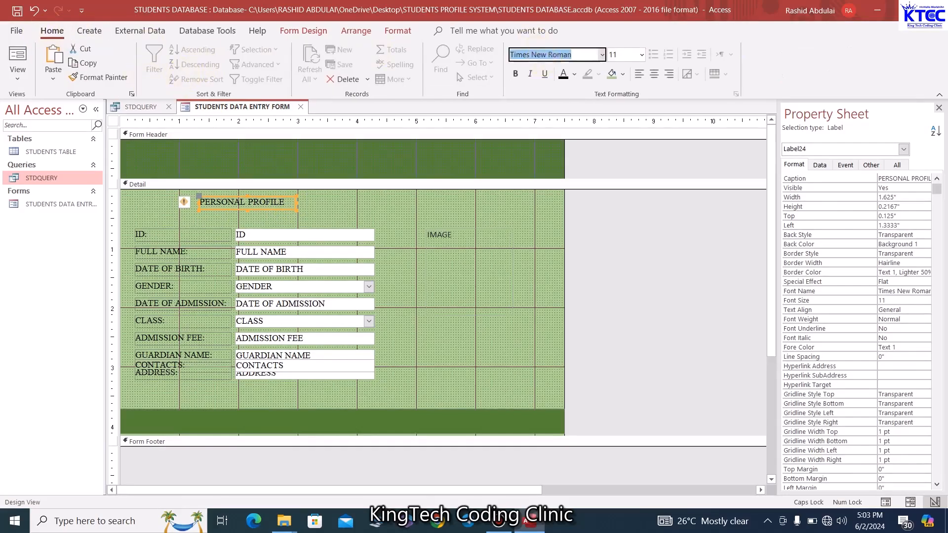
type("Arial Black")
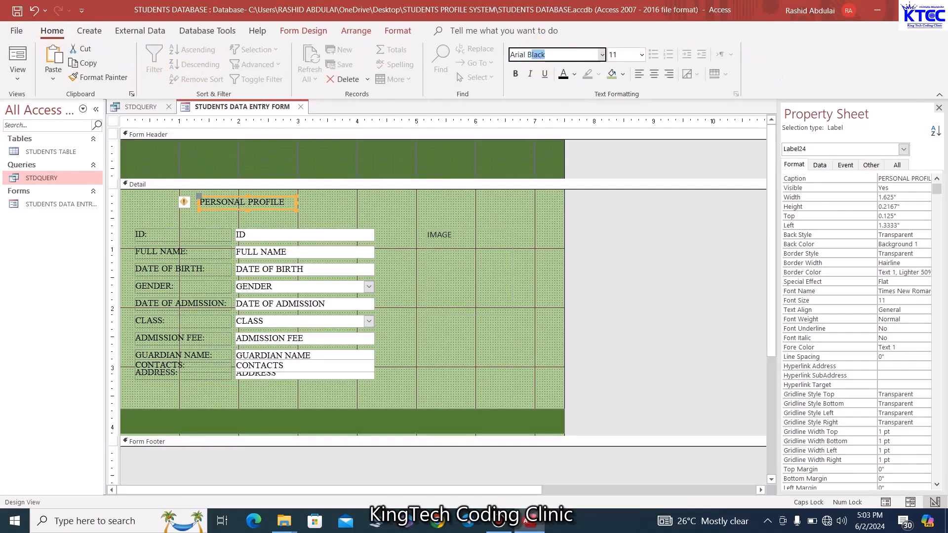
key("Return")
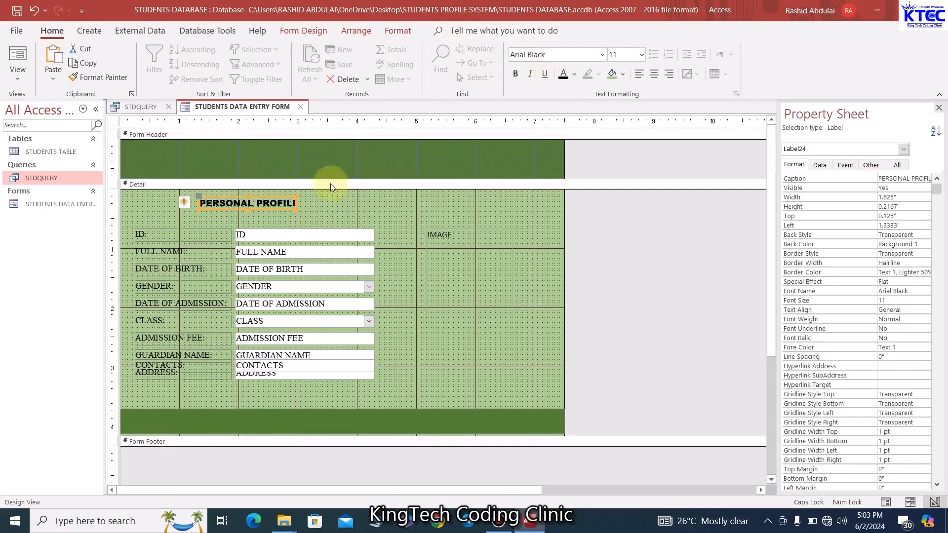
left_click(643, 56)
left_click(625, 159)
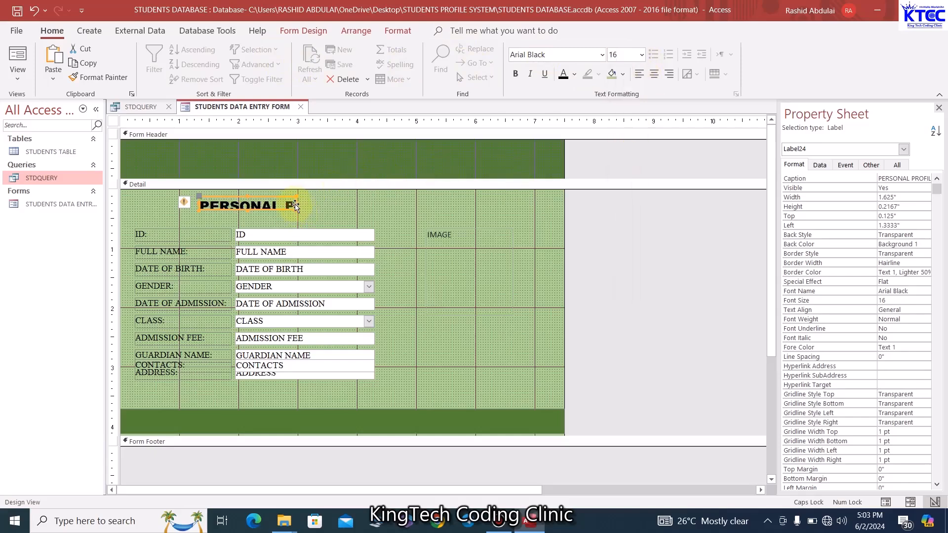
Resize and reposition the PERSONAL PROFILE label and centre its text
left_click_drag(296, 203, 388, 204)
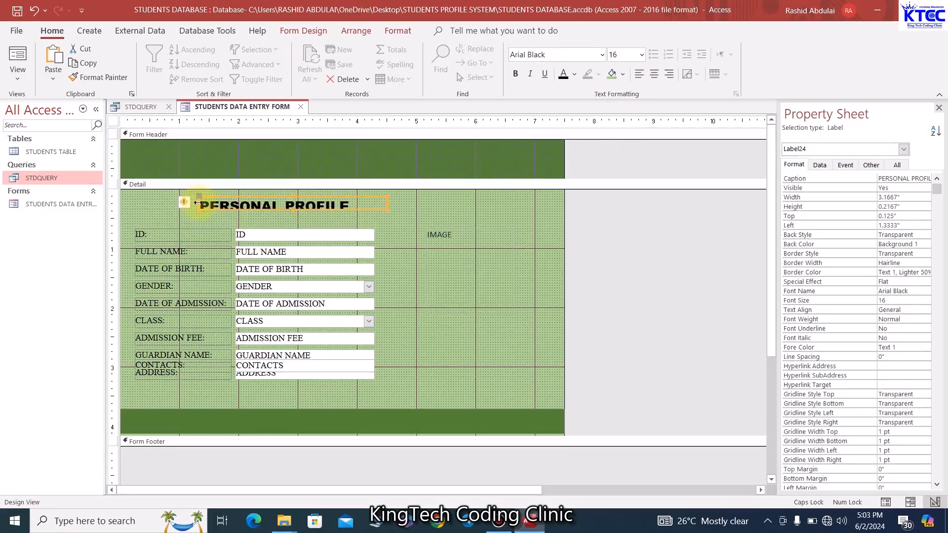
left_click_drag(196, 203, 166, 203)
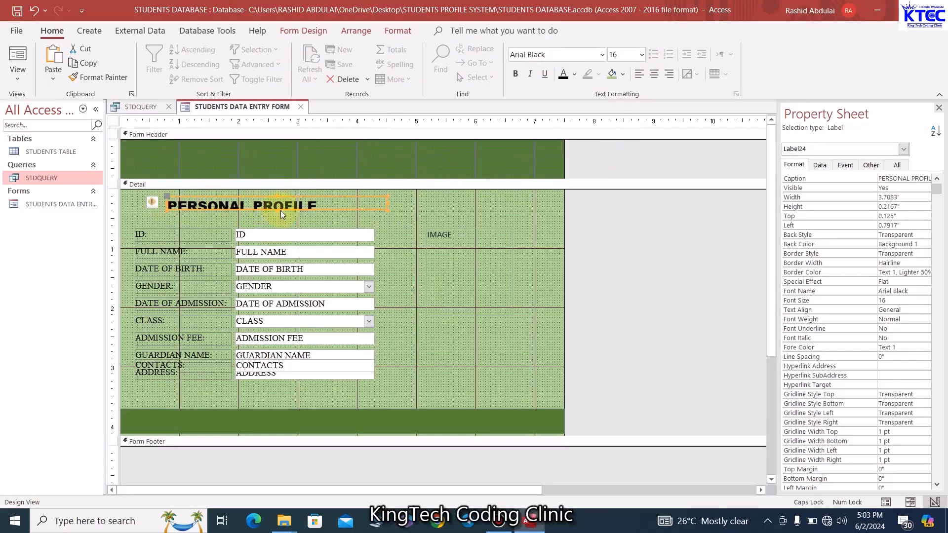
left_click_drag(277, 210, 268, 218)
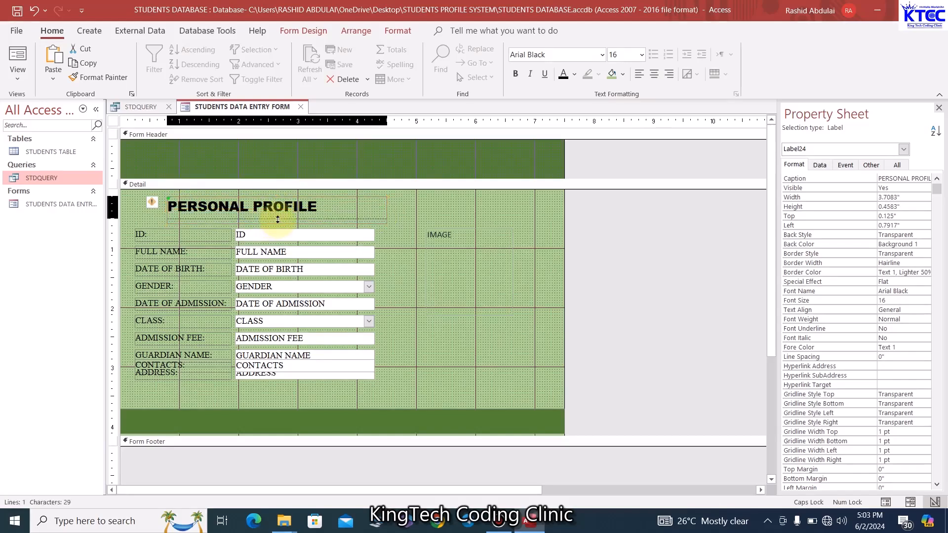
left_click(398, 261)
left_click(343, 212)
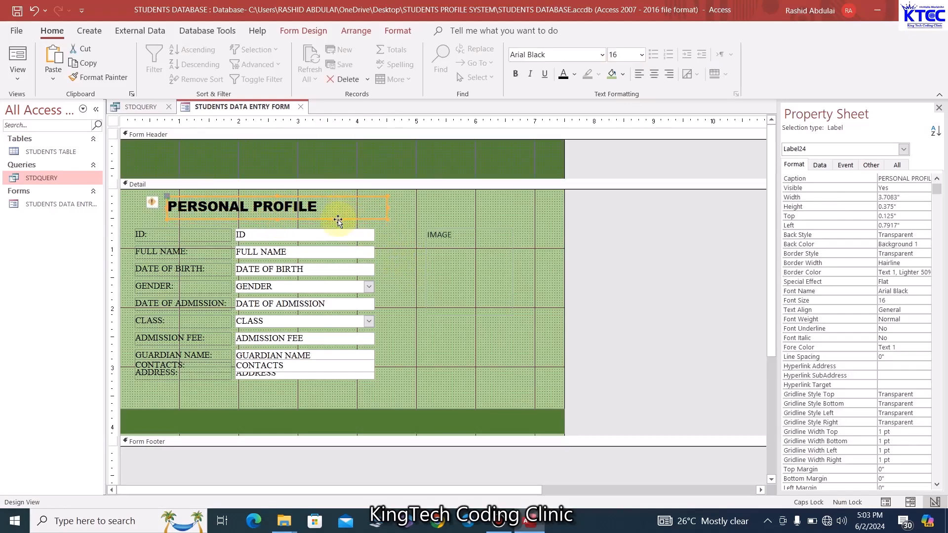
left_click_drag(343, 212, 326, 225)
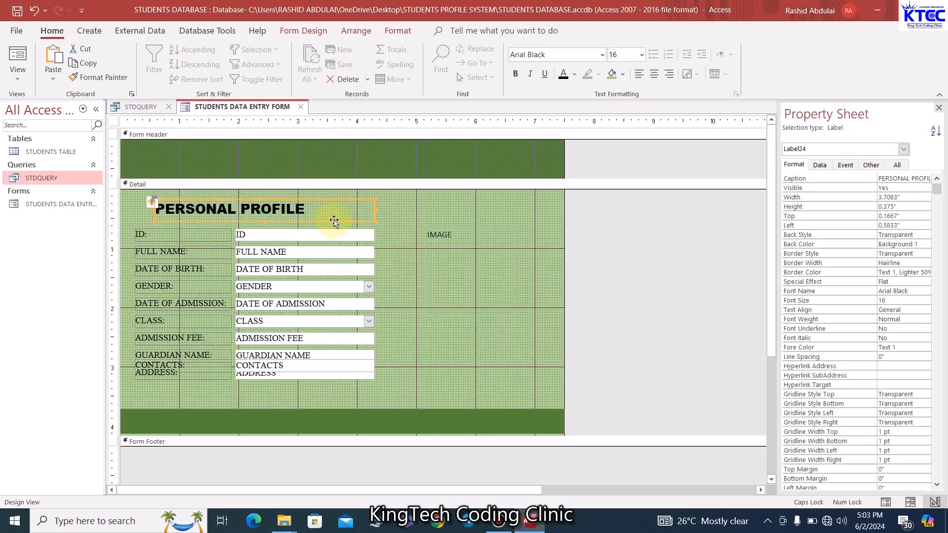
left_click(655, 74)
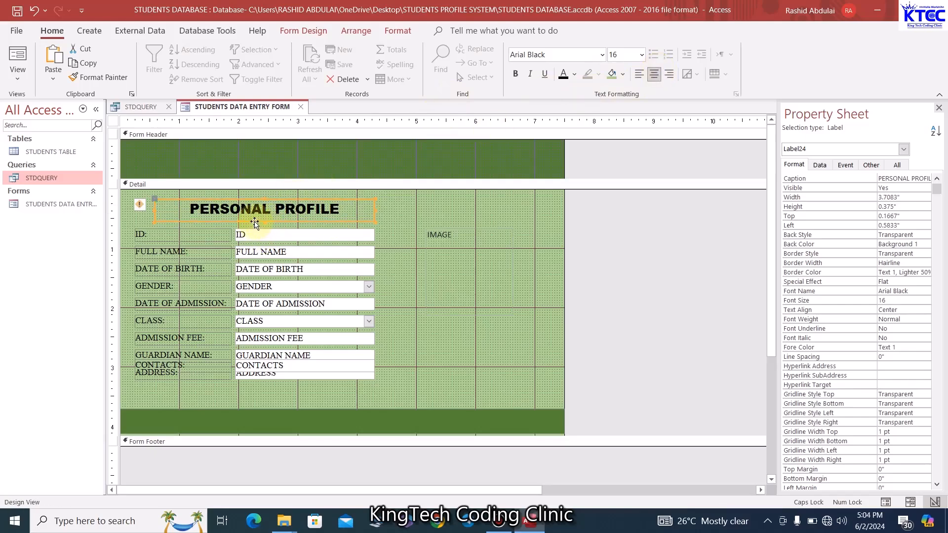
left_click_drag(255, 223, 247, 225)
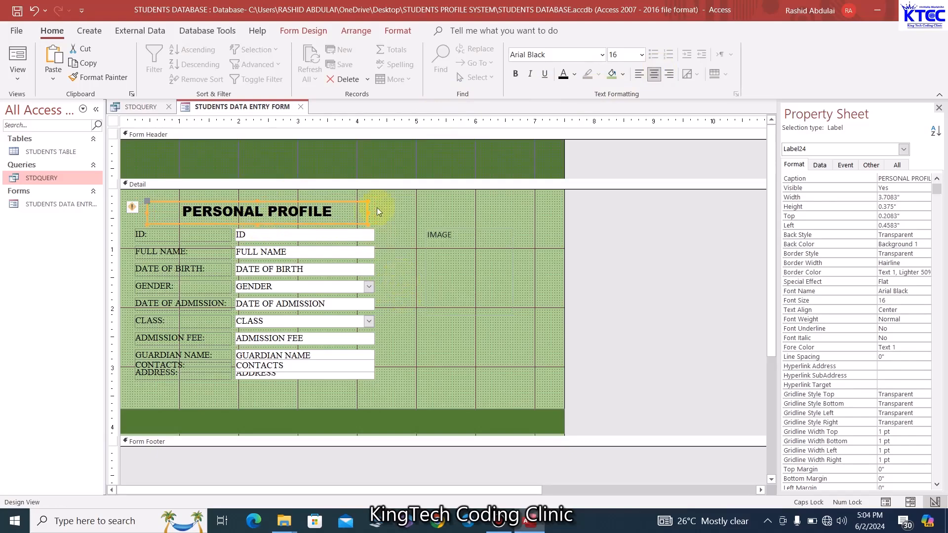
left_click(377, 211)
left_click(364, 206)
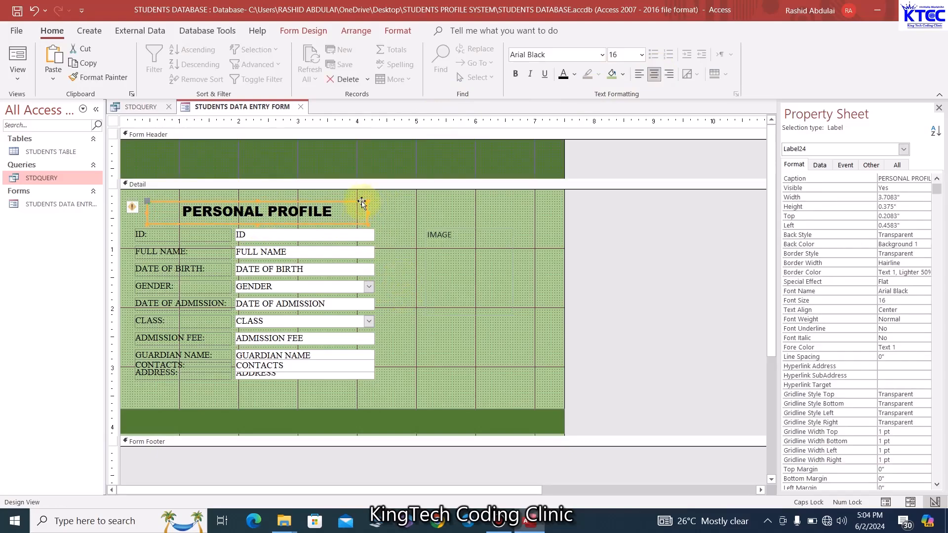
Give the heading a transparent outline and underline it
left_click(398, 30)
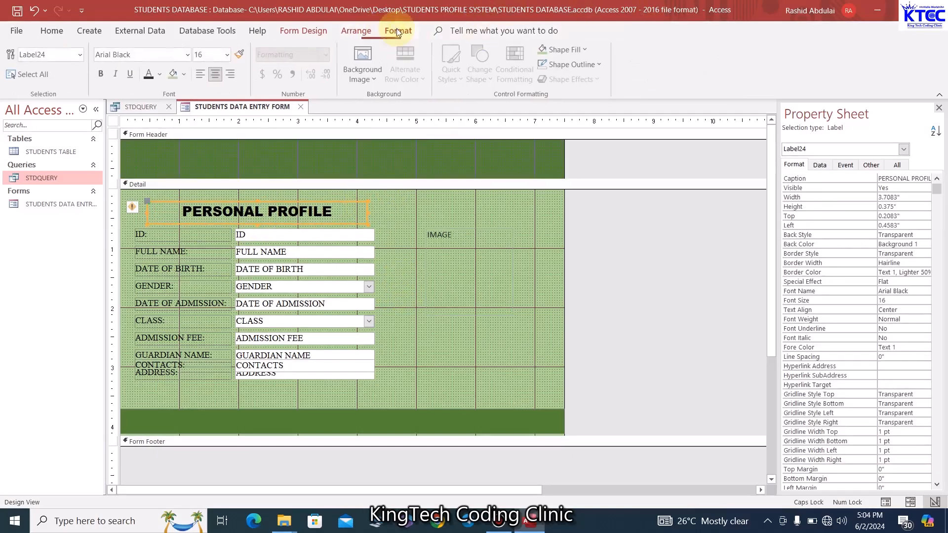
left_click(595, 66)
left_click(570, 313)
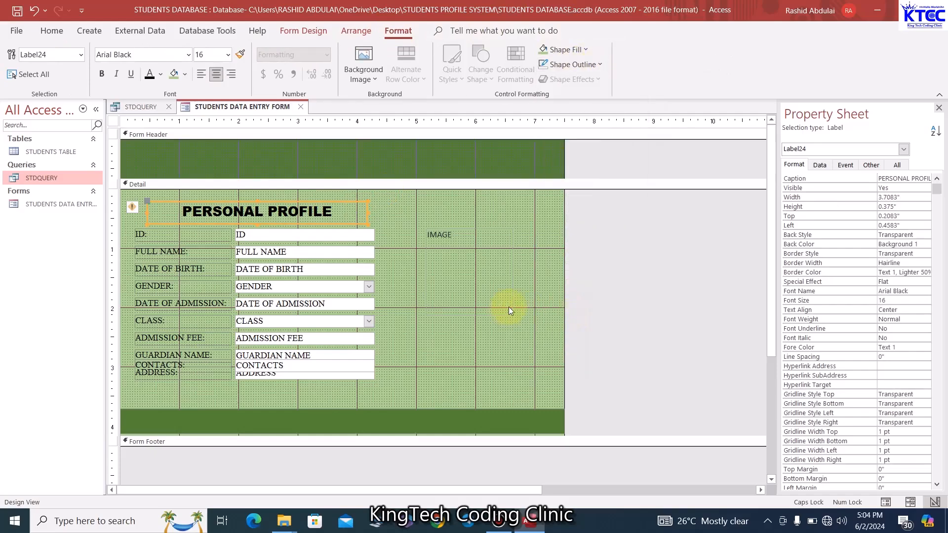
left_click(483, 363)
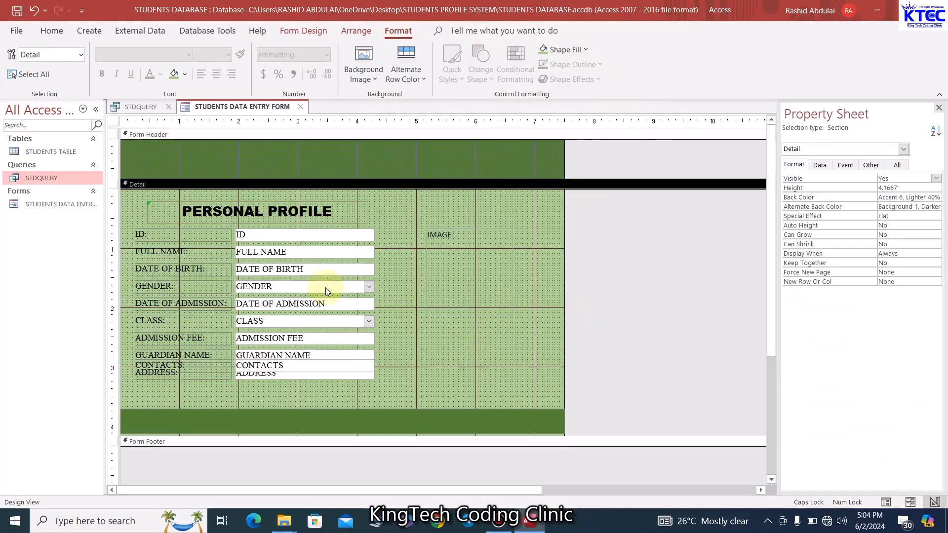
left_click(307, 217)
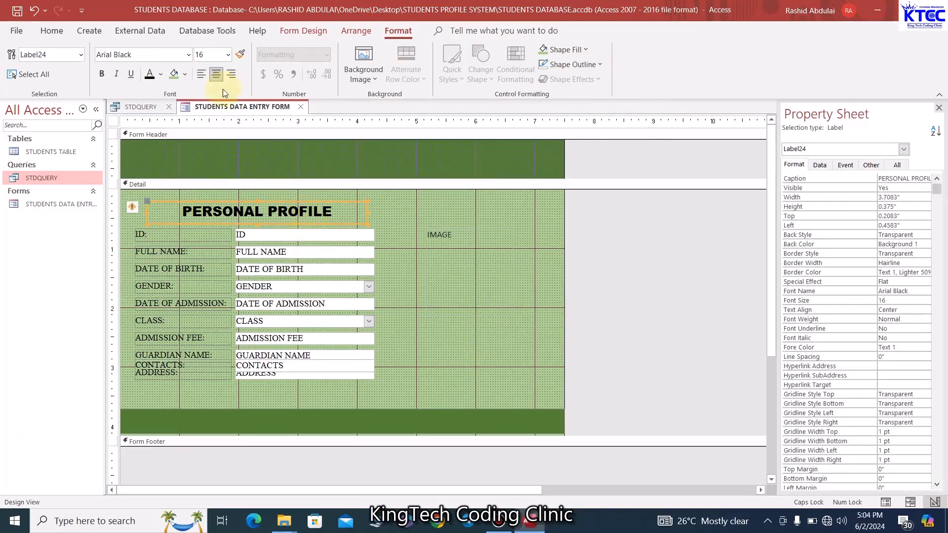
left_click(131, 74)
left_click(490, 382)
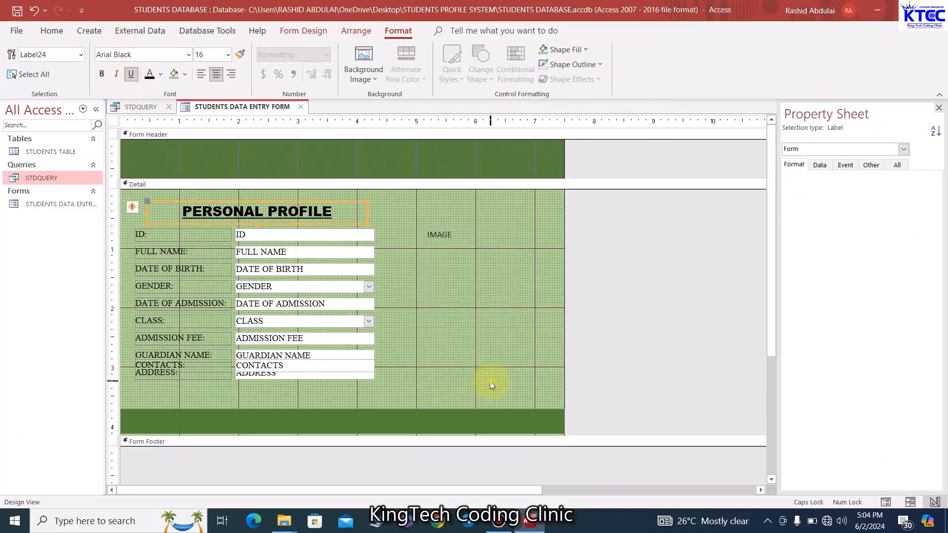
right_click(253, 107)
left_click(291, 173)
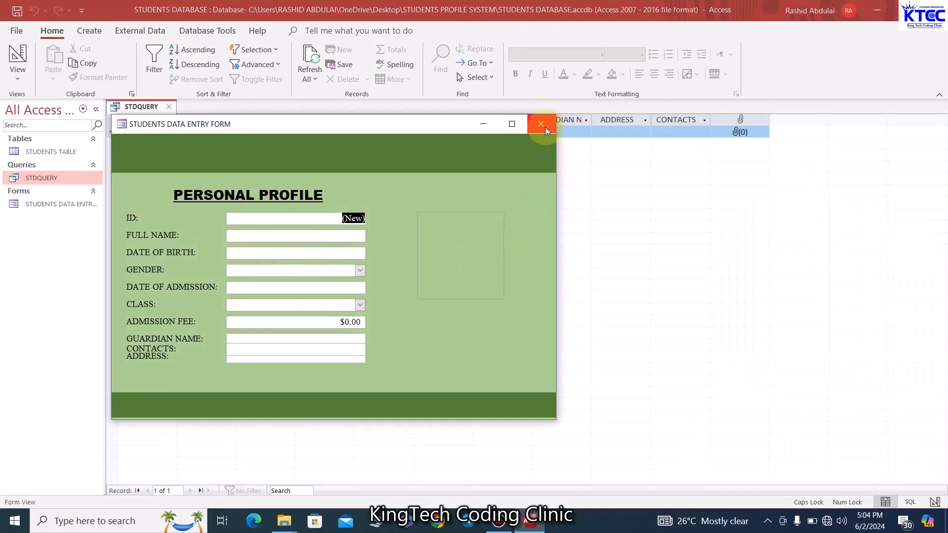
right_click(403, 127)
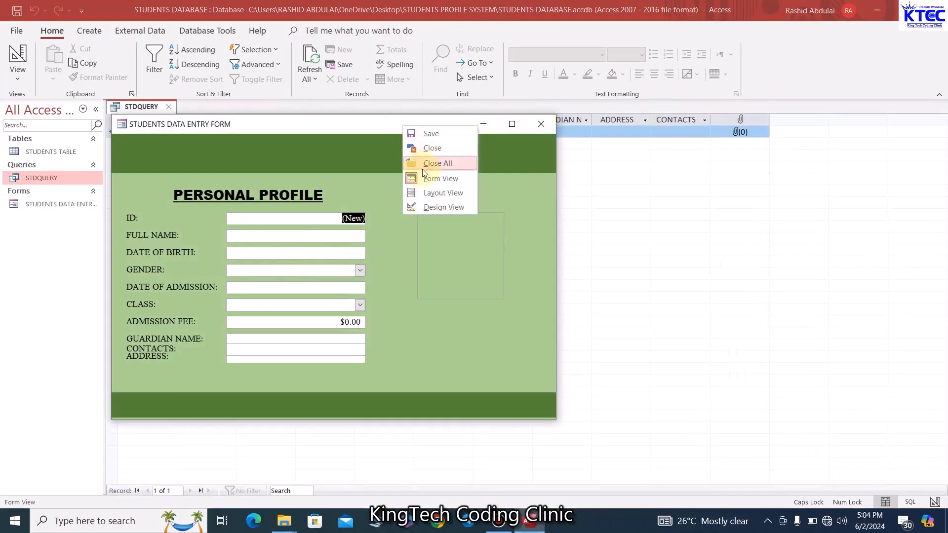
left_click(429, 207)
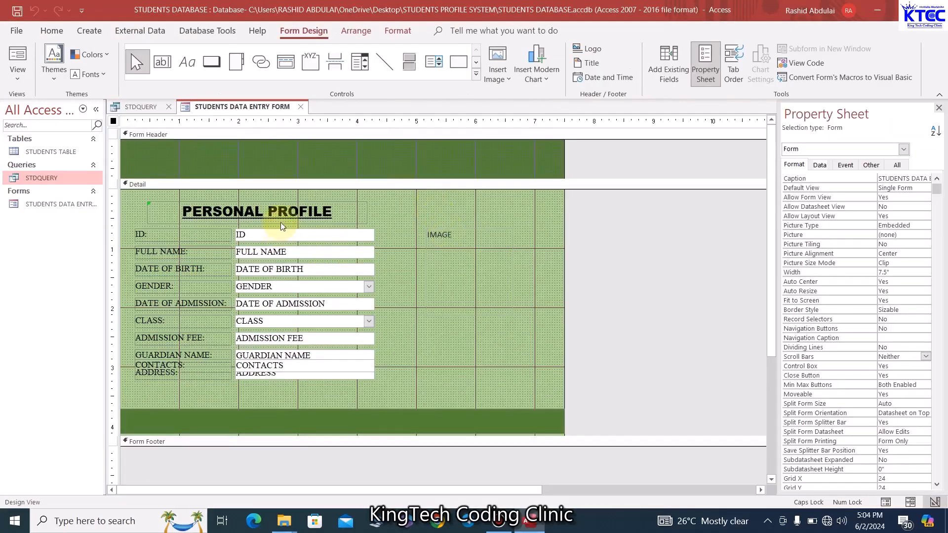
Nudge the ADDRESS and CONTACTS rows down so all field rows are evenly spaced
left_click_drag(289, 228, 325, 393)
left_click(455, 344)
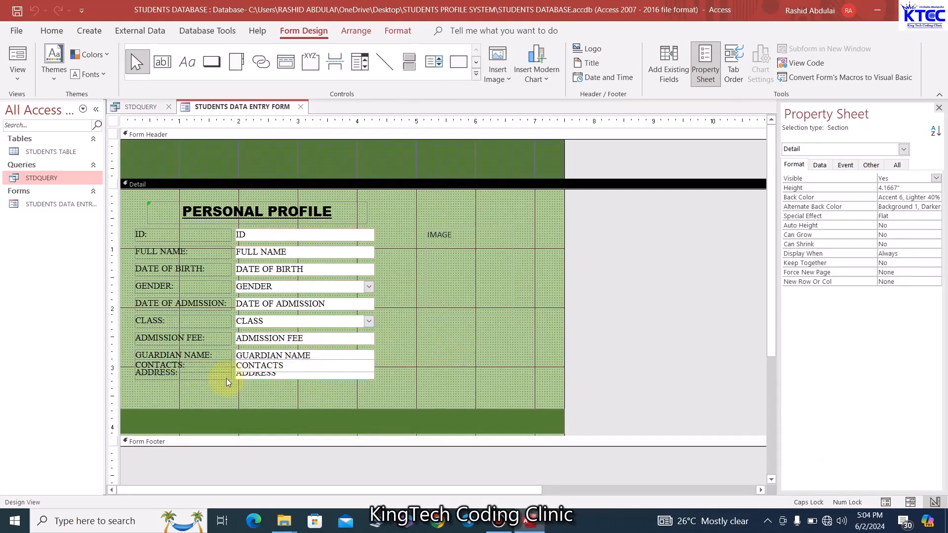
left_click(226, 382)
left_click(415, 291)
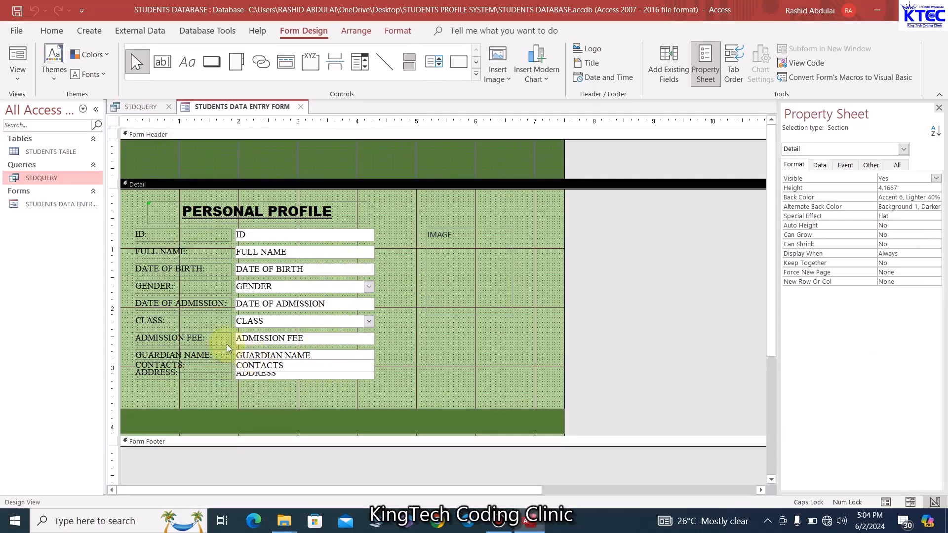
left_click(301, 375)
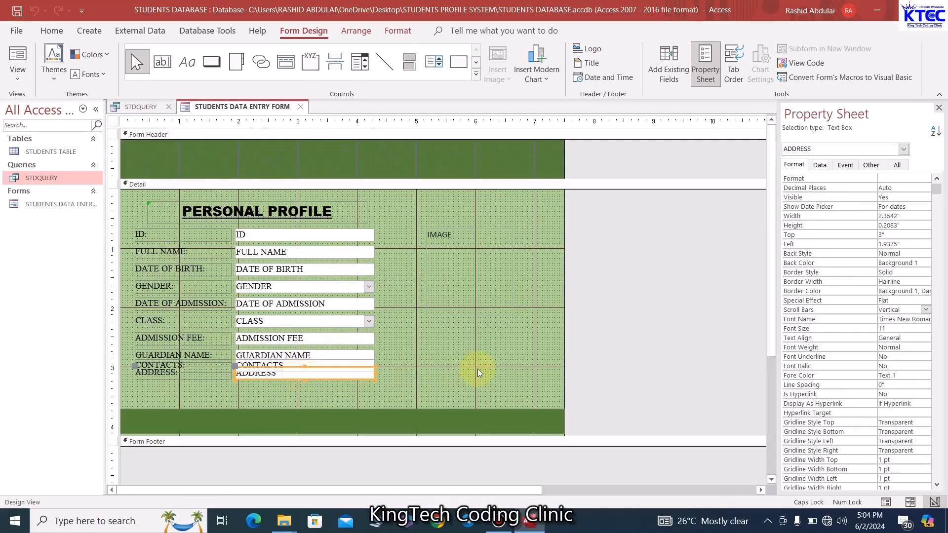
key("Down")
key("Down")
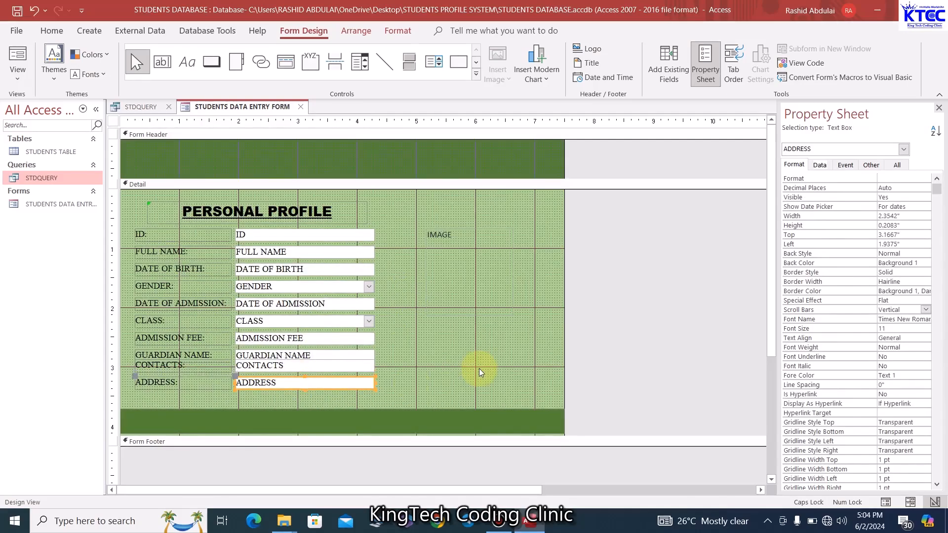
key("Down")
left_click(480, 372)
left_click(354, 369)
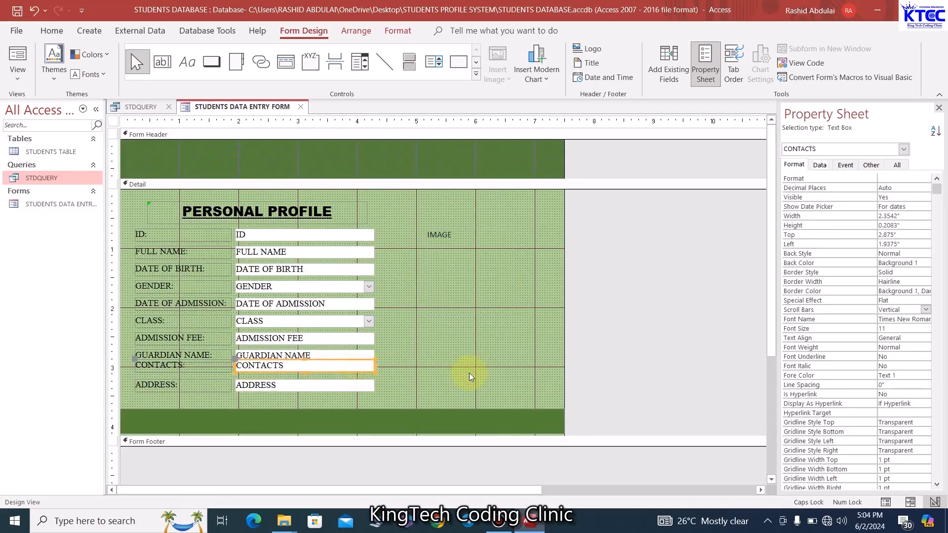
key("Down")
key("Down")
key("Down")
left_click(463, 377)
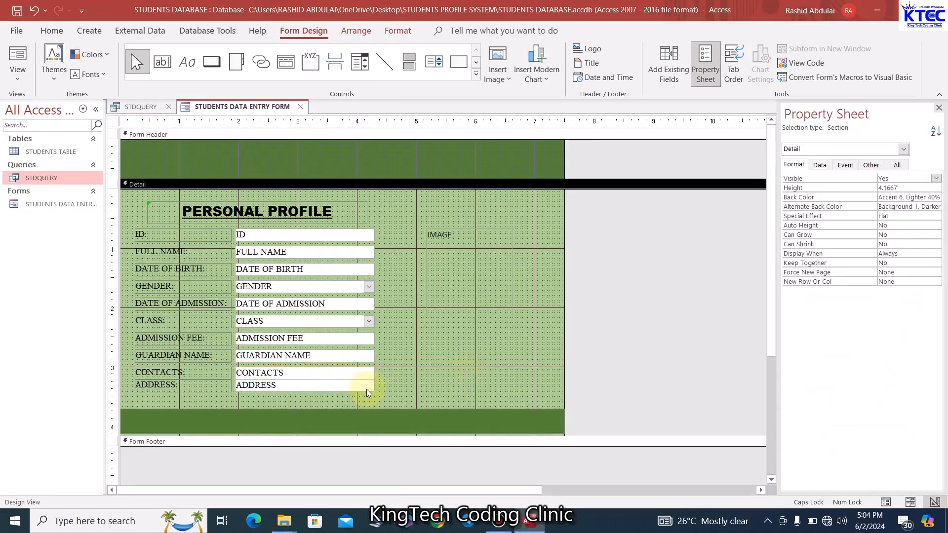
left_click(365, 387)
key("Down")
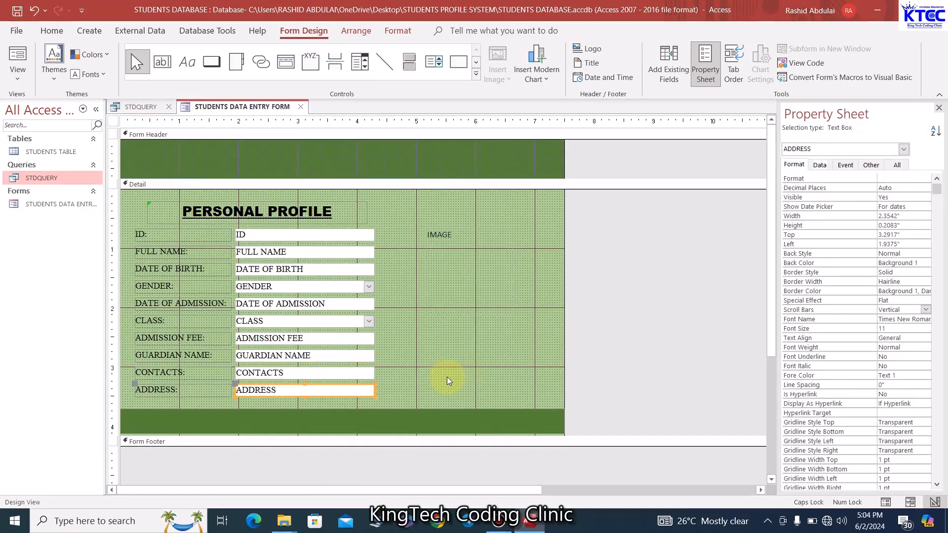
left_click(447, 378)
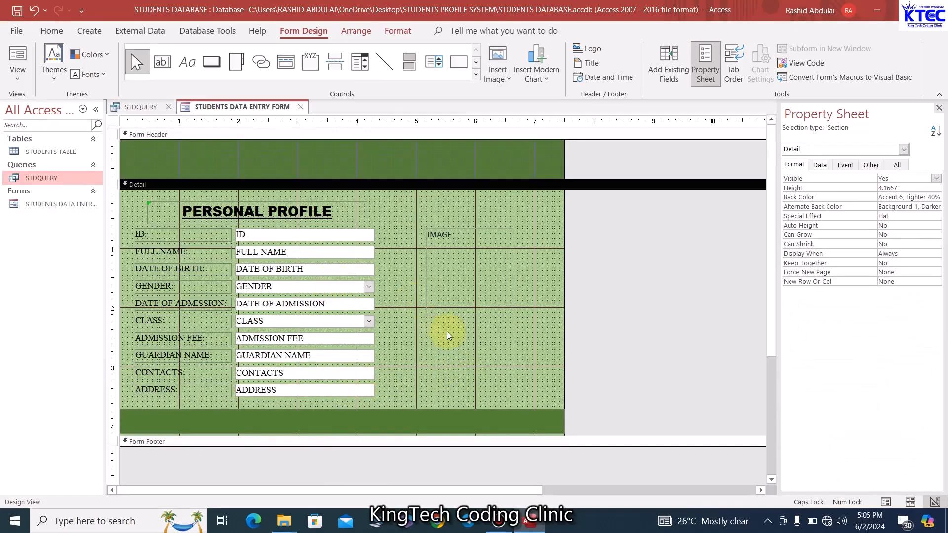
Left-align the text in all field text boxes from ID to ADDRESS
left_click_drag(297, 402, 317, 228)
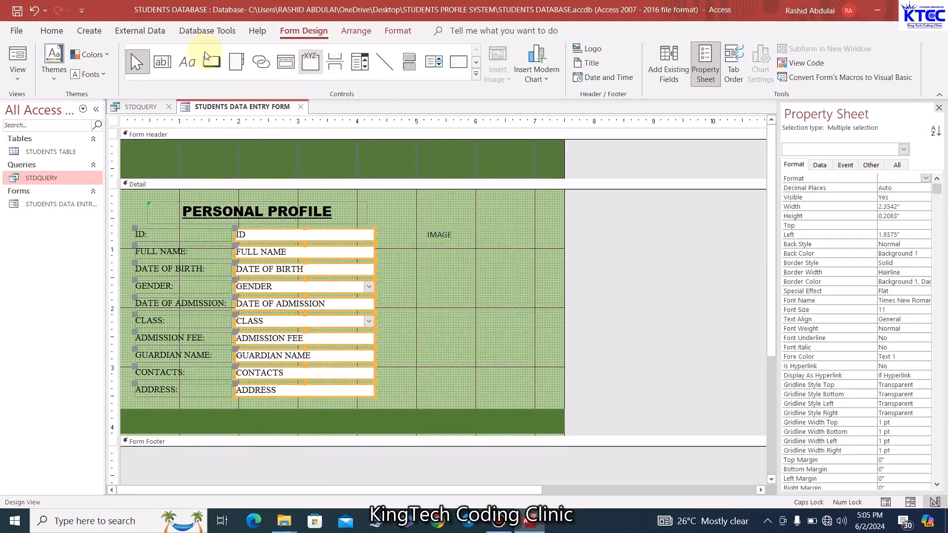
left_click(52, 31)
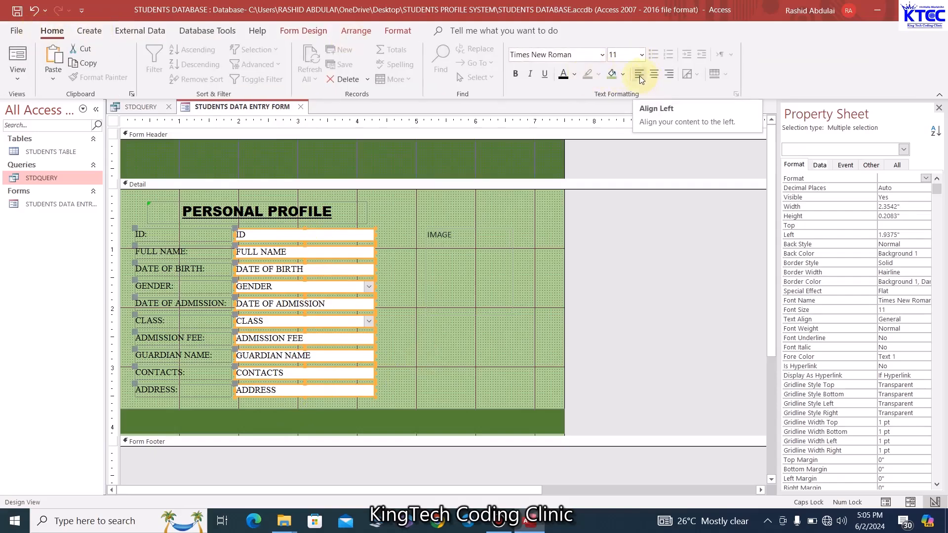
left_click(639, 76)
left_click(509, 360)
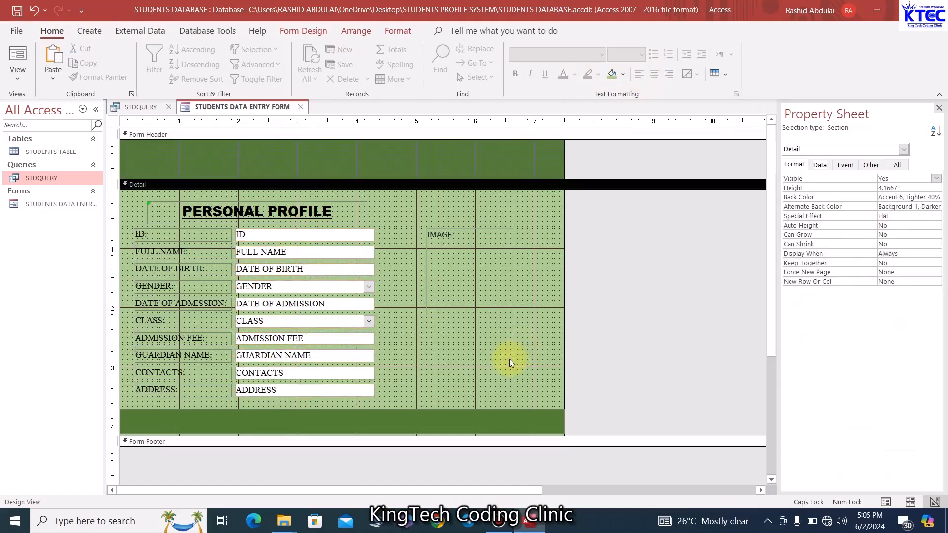
Insert the Desktop picture account 1.png into the IMAGE box via Insert Image
left_click(481, 267)
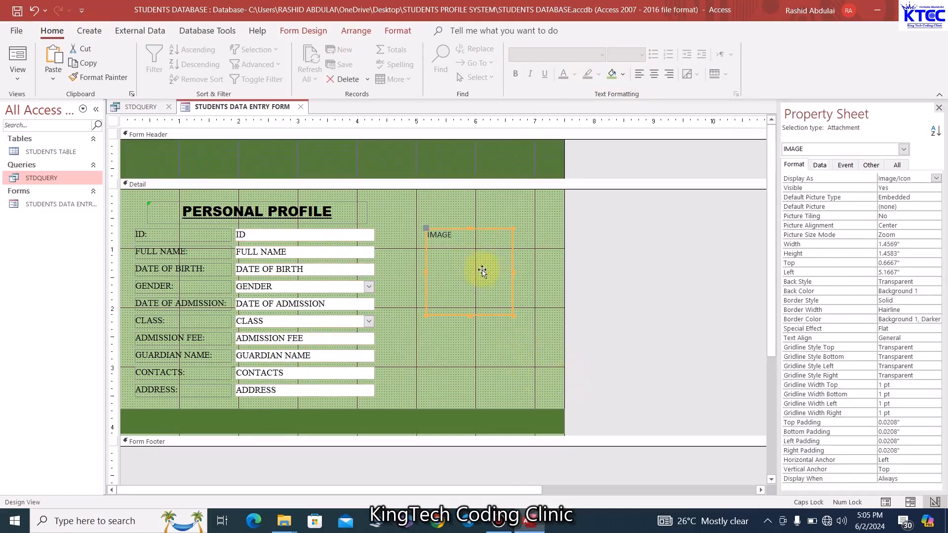
left_click(306, 32)
left_click(512, 87)
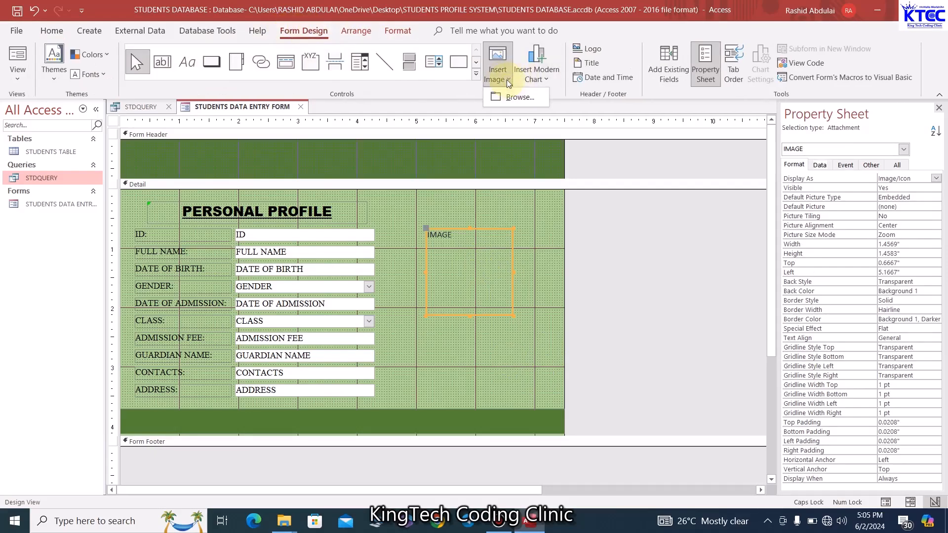
left_click(513, 97)
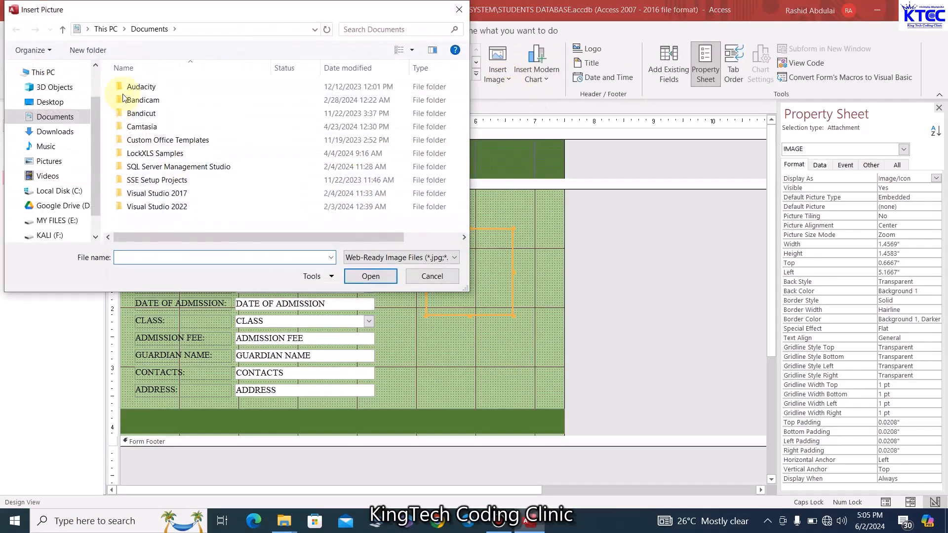
left_click(69, 103)
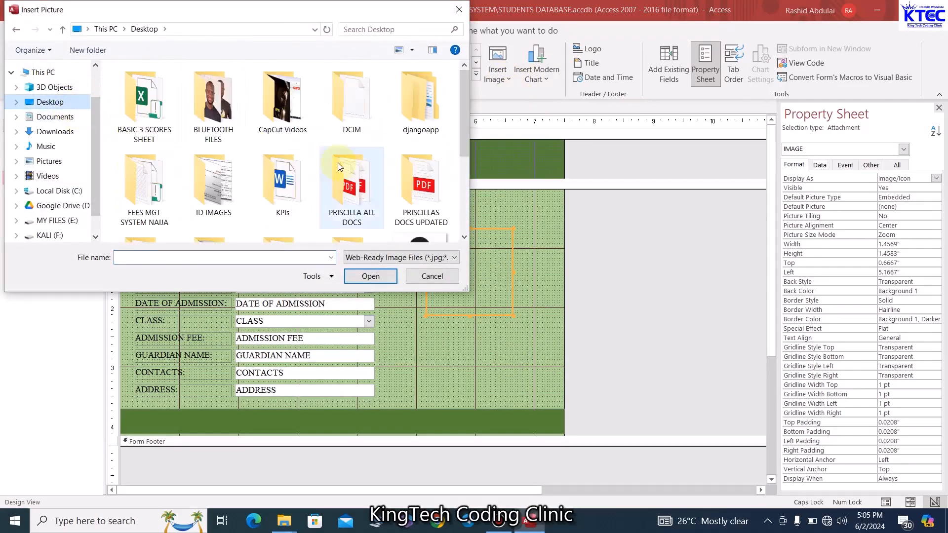
scroll(352, 187, "down", 3)
left_click(410, 106)
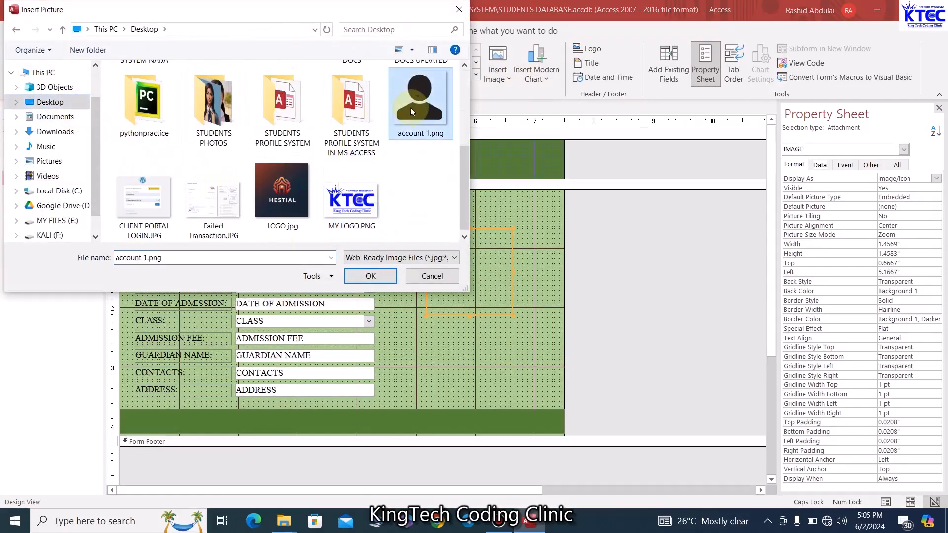
left_click(412, 279)
left_click(485, 353)
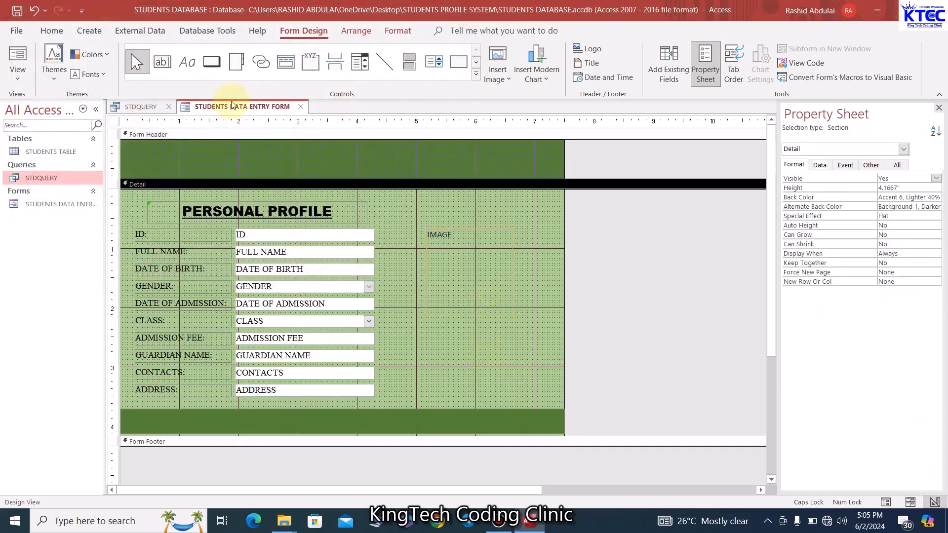
View the form in Form View and try the picture's Attachments dialog, cancelling without adding a file
right_click(247, 106)
left_click(285, 170)
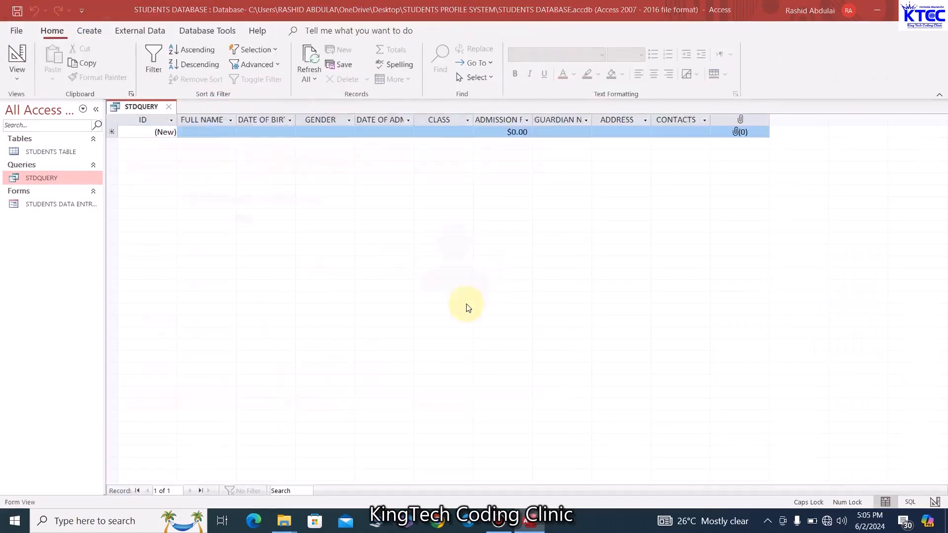
left_click(451, 255)
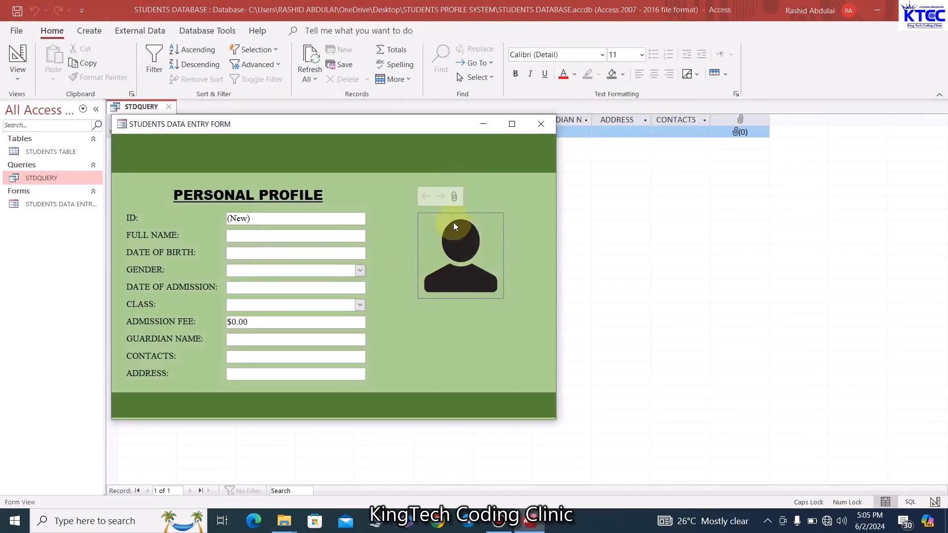
left_click(456, 196)
left_click(552, 224)
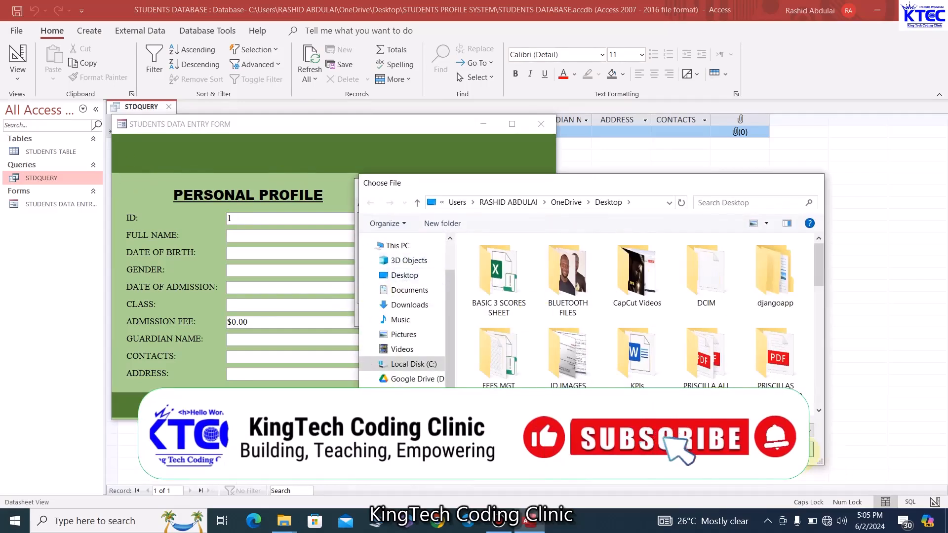
left_click(789, 450)
left_click(576, 317)
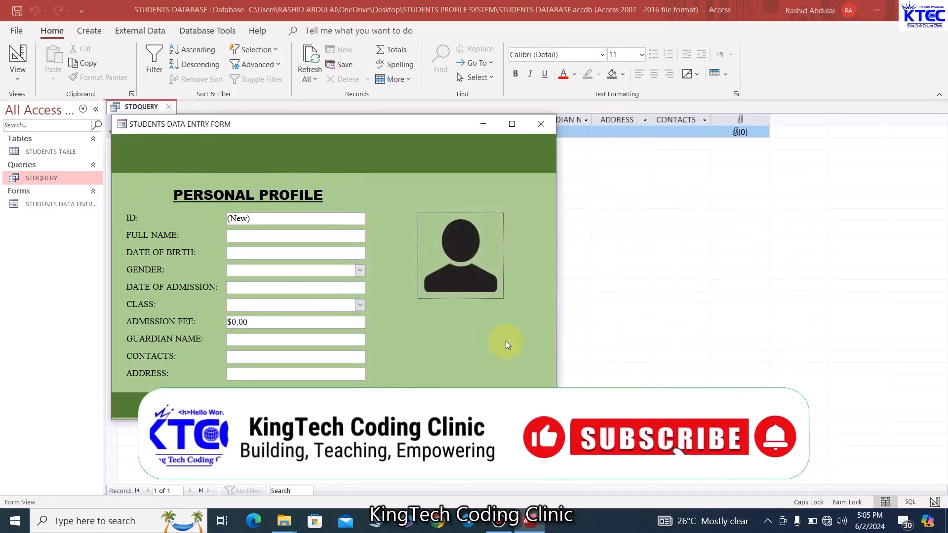
right_click(275, 125)
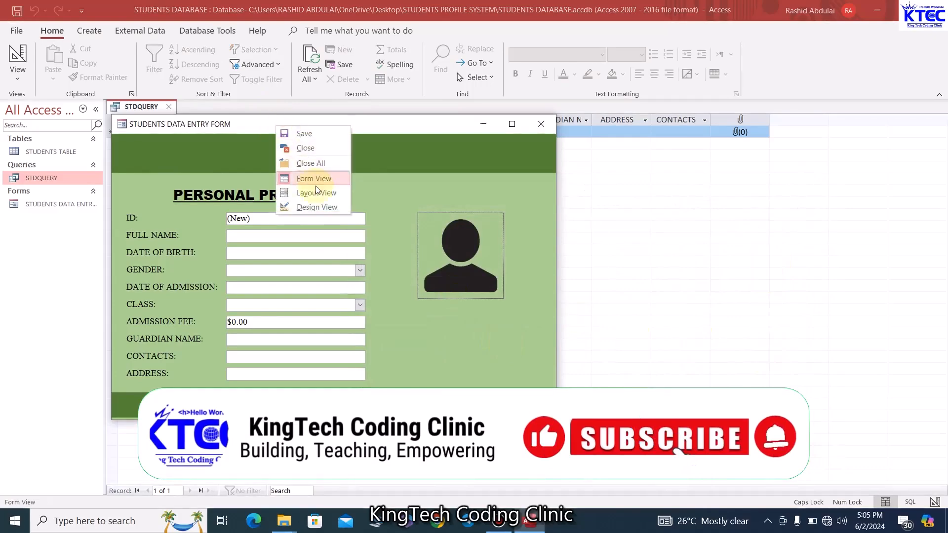
Draw a button beside CONTACTS and make it an Add New Record action with a text caption
left_click(316, 207)
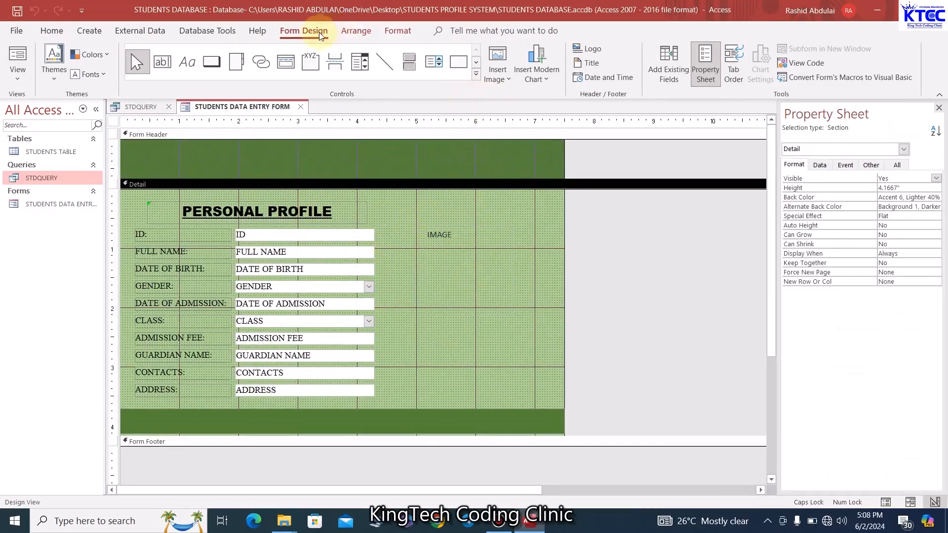
left_click(220, 63)
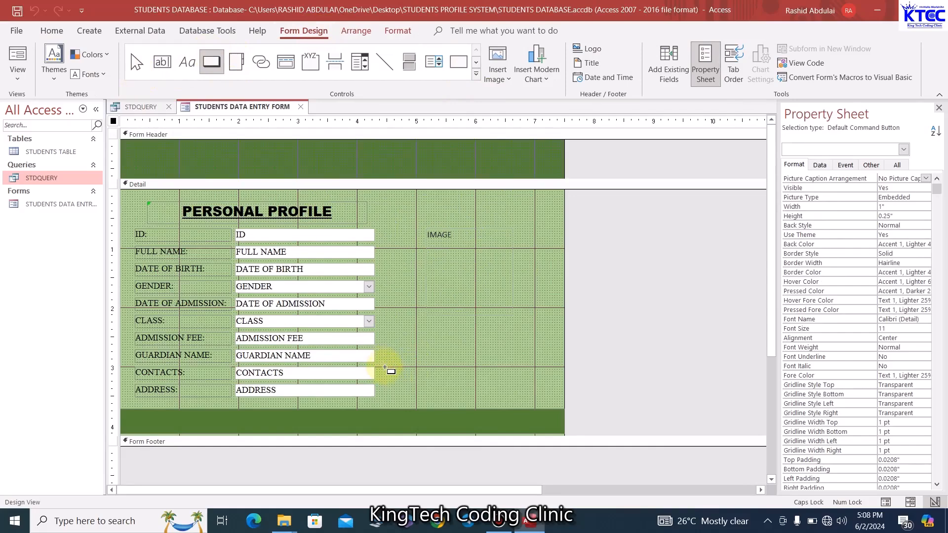
left_click_drag(384, 368, 440, 389)
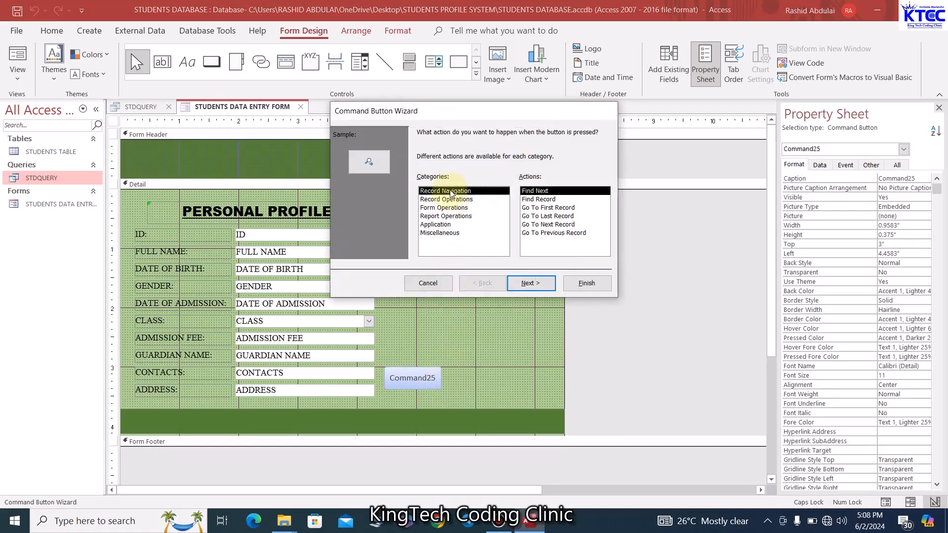
left_click(447, 199)
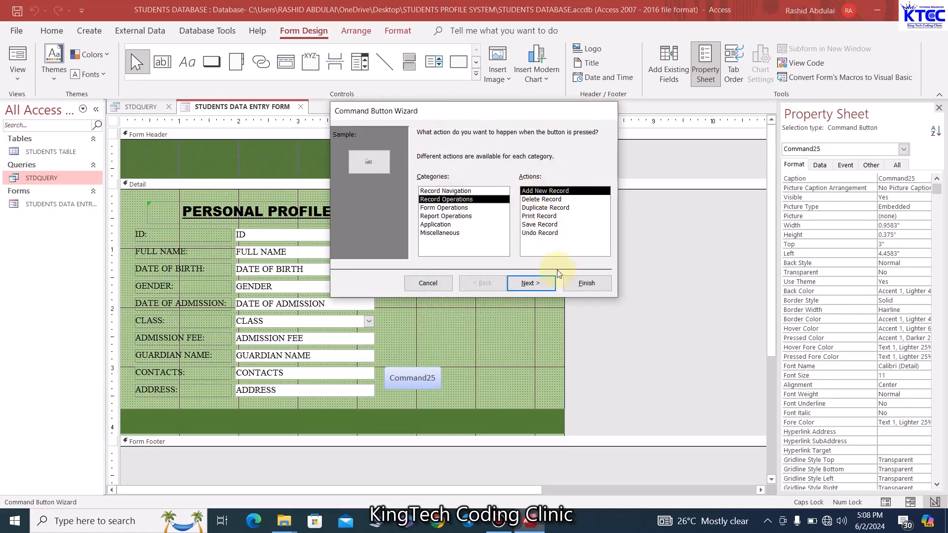
left_click(543, 282)
left_click(429, 184)
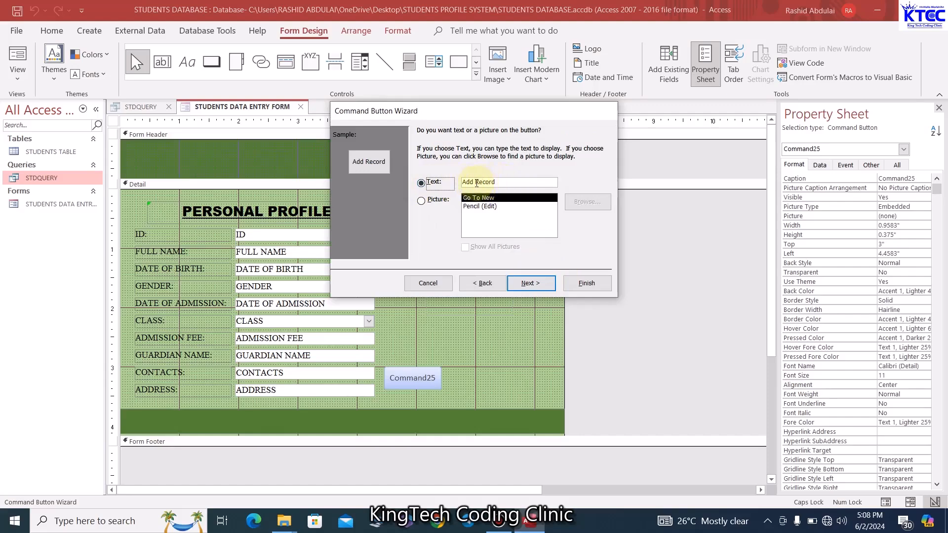
left_click(475, 182)
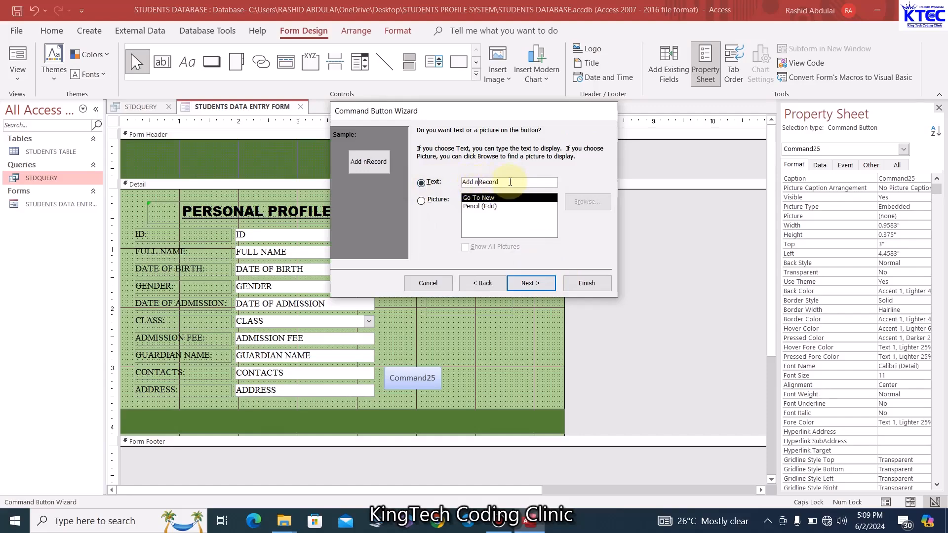
key("Caps_Lock")
type("New")
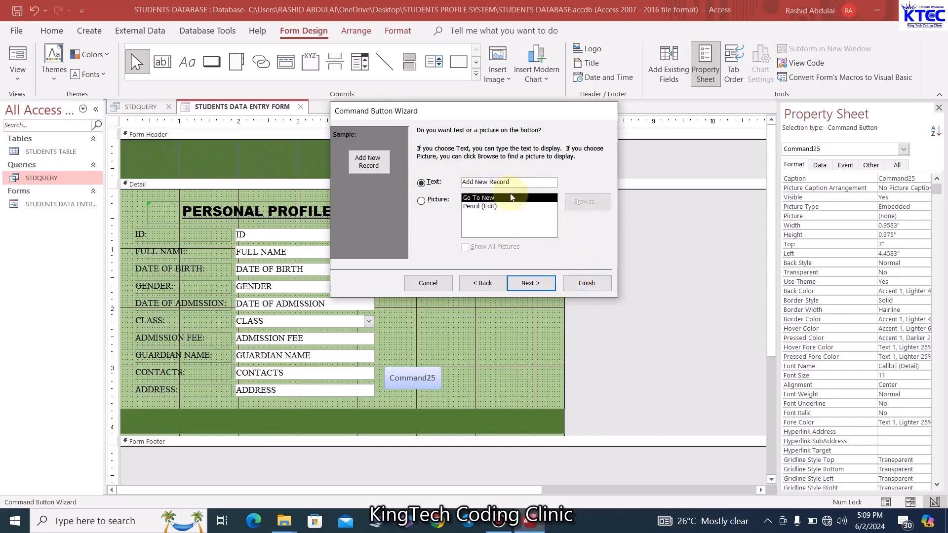
left_click(599, 283)
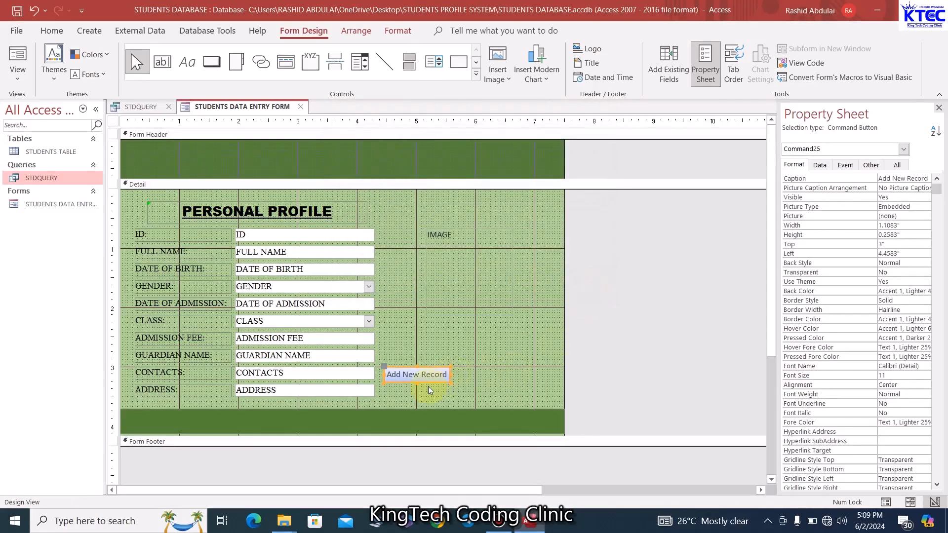
Enlarge the Add New Record button to about 1.08 by 0.33 inches and nudge it into place
left_click(478, 385)
left_click(423, 380)
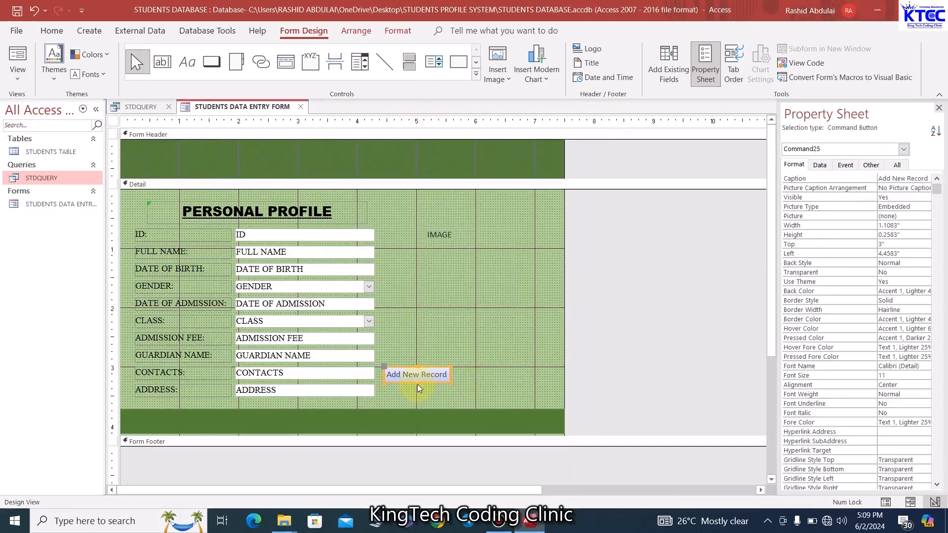
left_click_drag(416, 382, 451, 377)
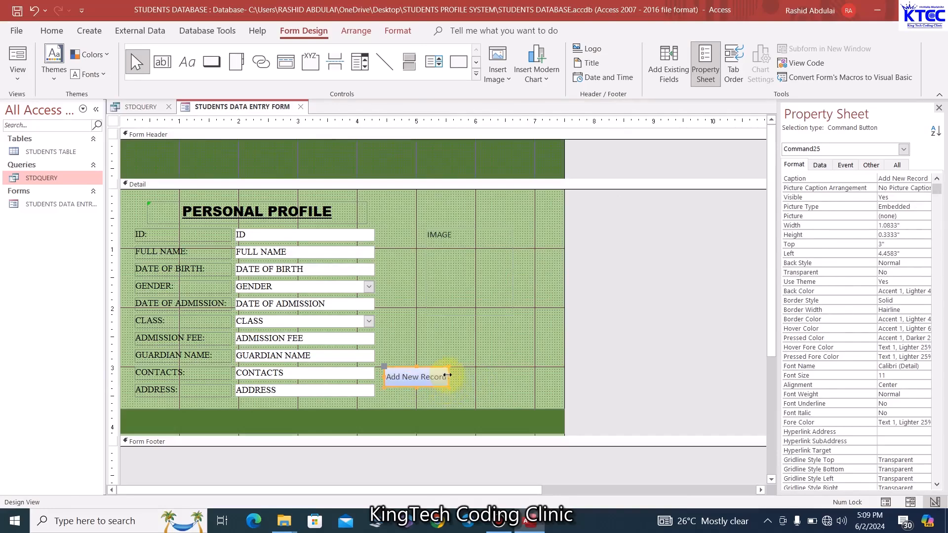
left_click(481, 378)
left_click(439, 378)
key("Left")
key("Left")
key("Left")
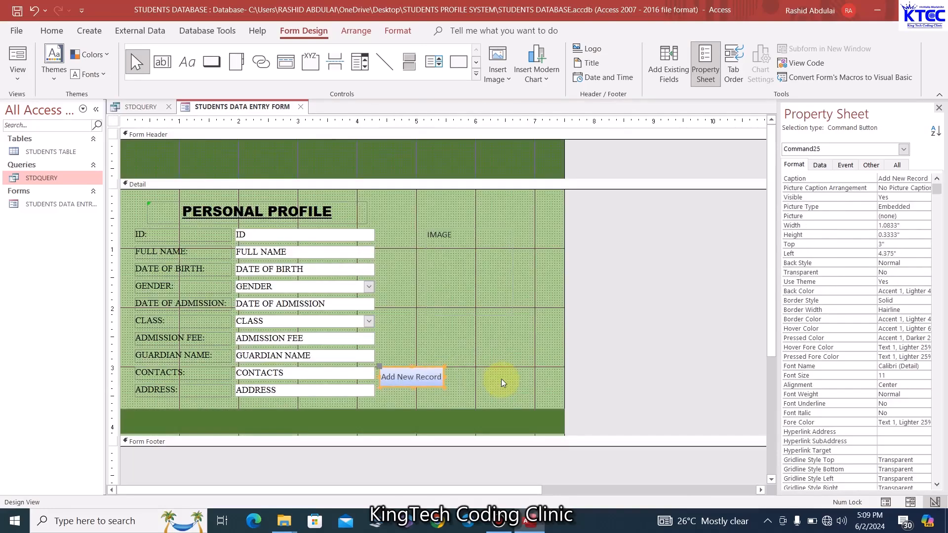
key("Down")
key("Down")
key("Down")
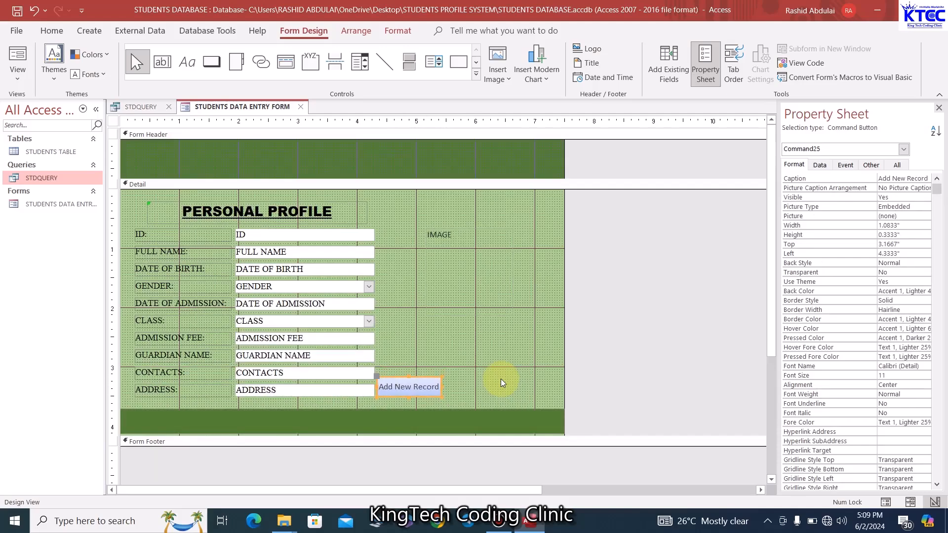
key("Right")
key("Up")
key("Up")
key("Up")
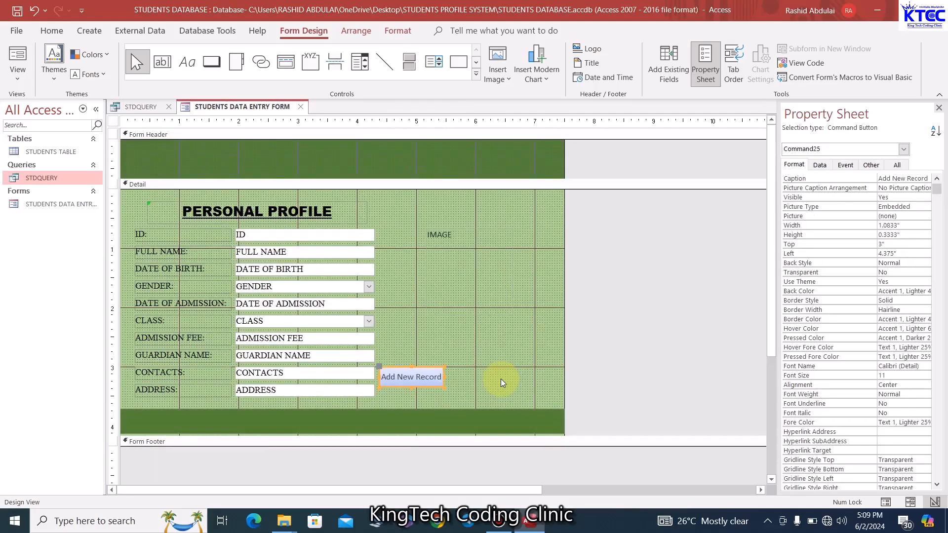
Widen the form slightly to the right and stretch the bottom green band to match
left_click(501, 382)
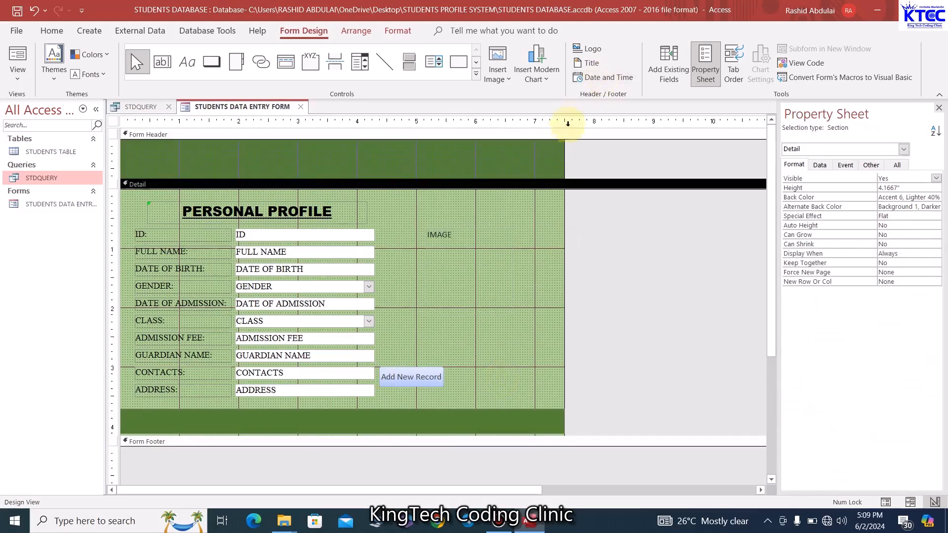
left_click_drag(565, 153, 574, 153)
left_click(564, 418)
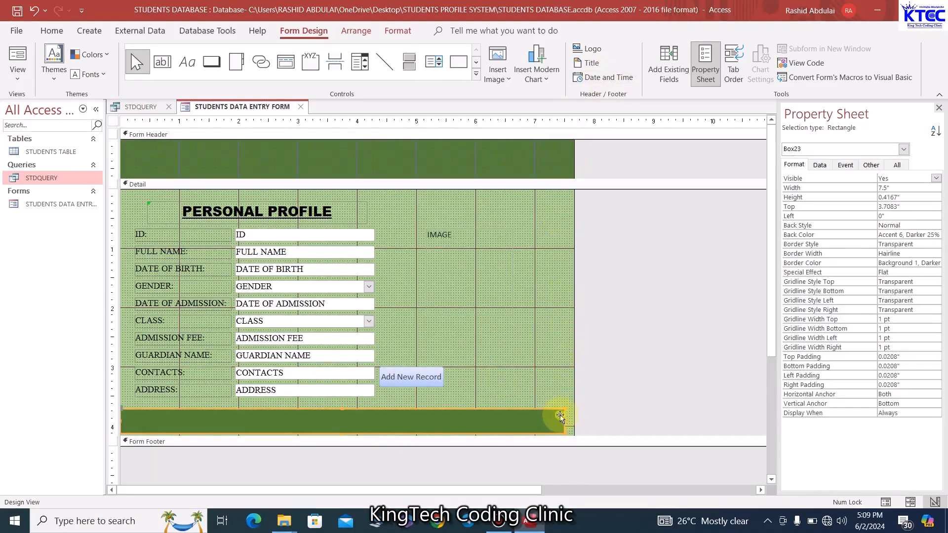
left_click_drag(565, 420, 576, 420)
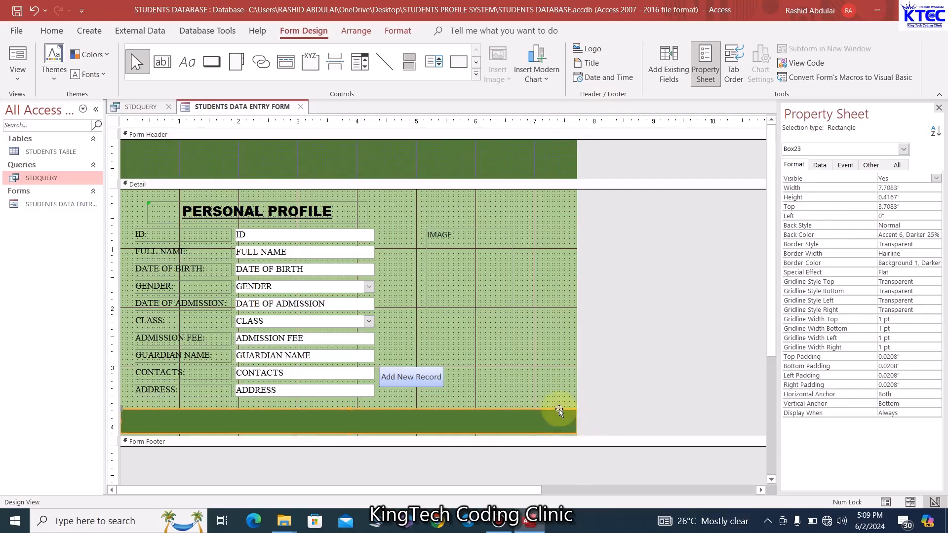
left_click(547, 394)
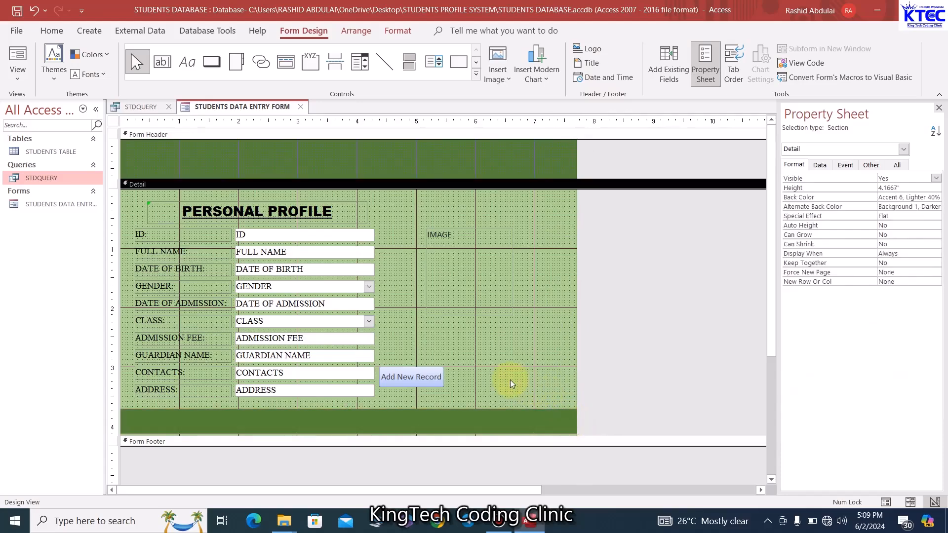
left_click(440, 377)
left_click(477, 378)
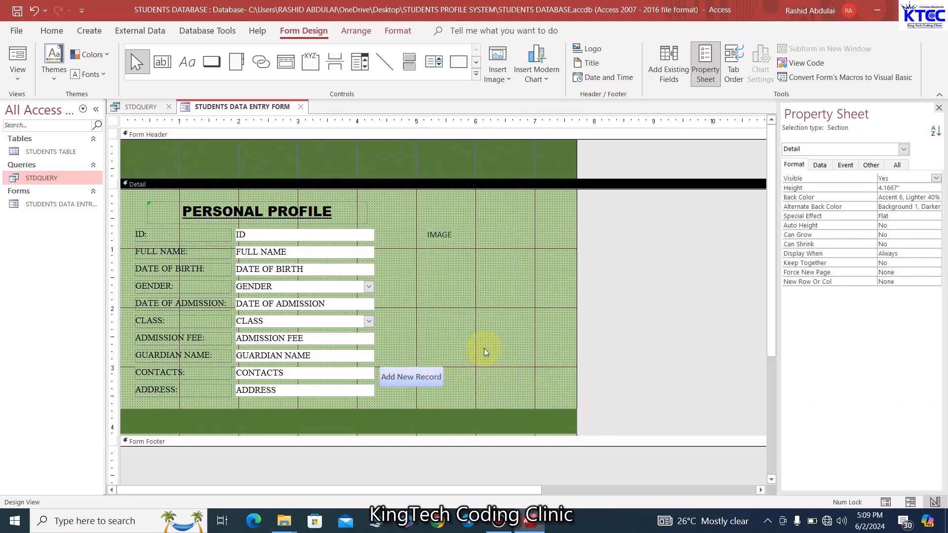
Draw a button right of Add New Record, skip the wizard, and caption it Save
left_click(212, 61)
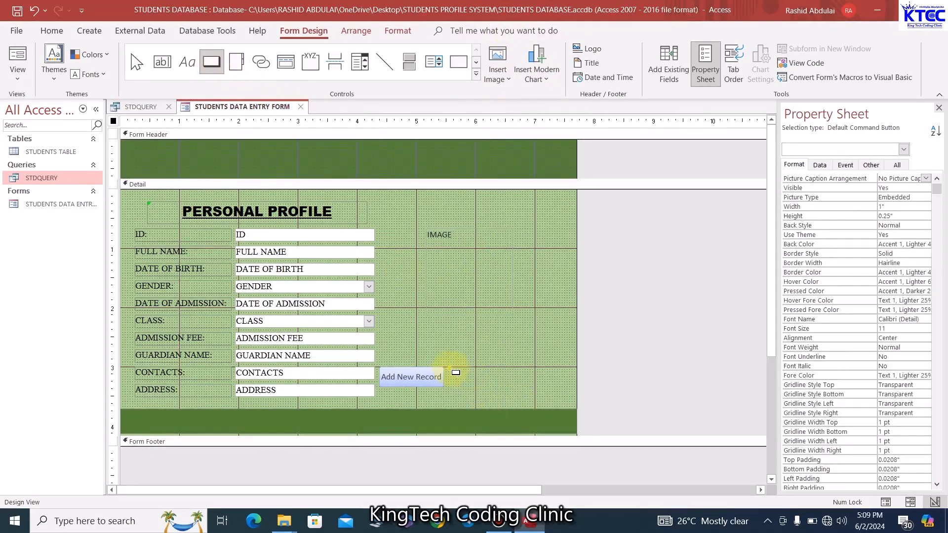
left_click_drag(449, 369, 512, 390)
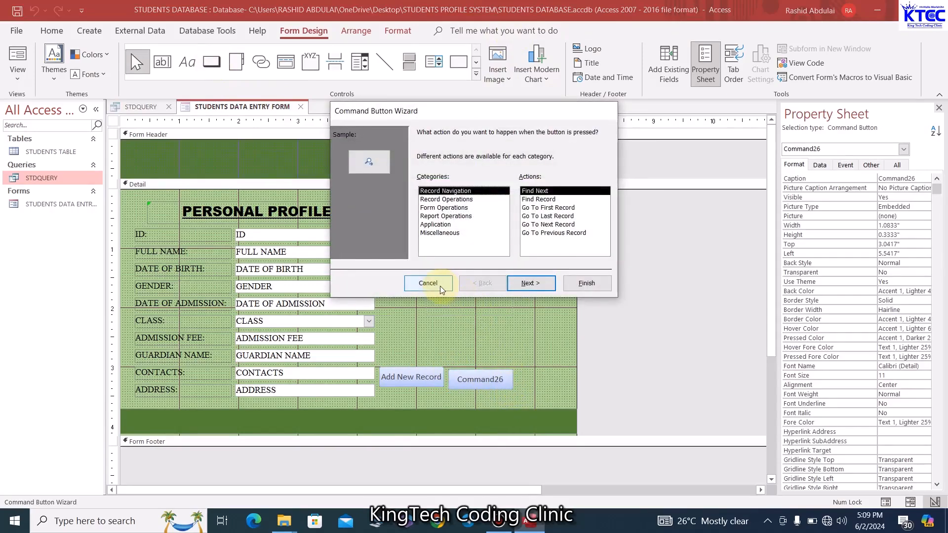
left_click(428, 283)
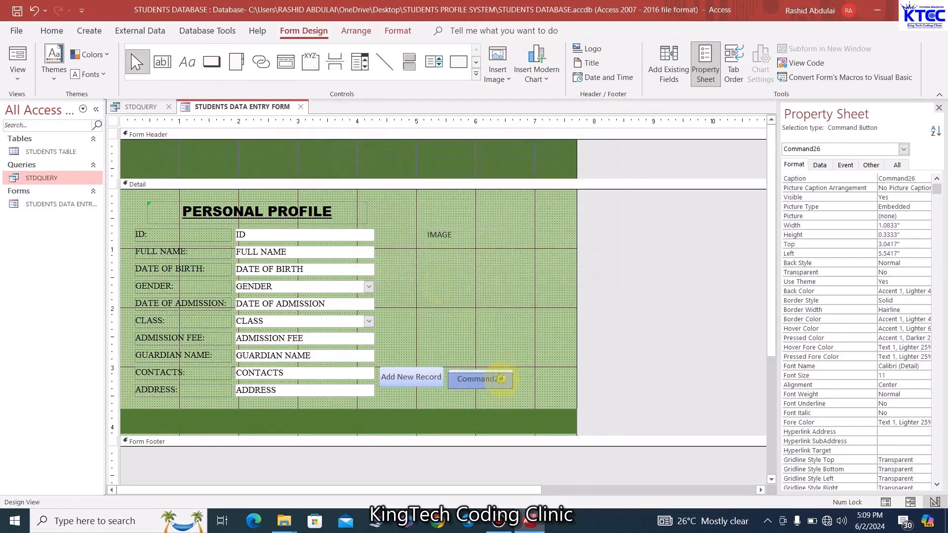
left_click_drag(507, 382, 456, 379)
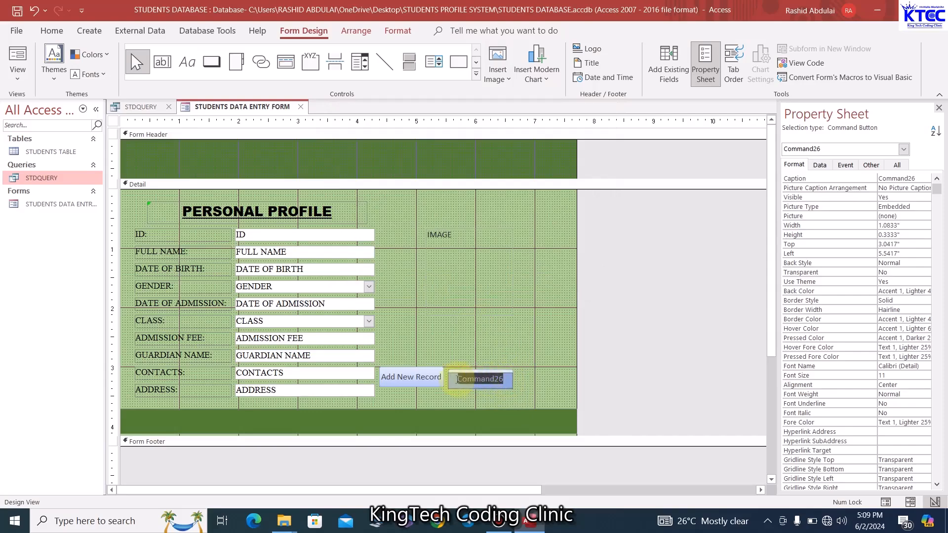
type("Save")
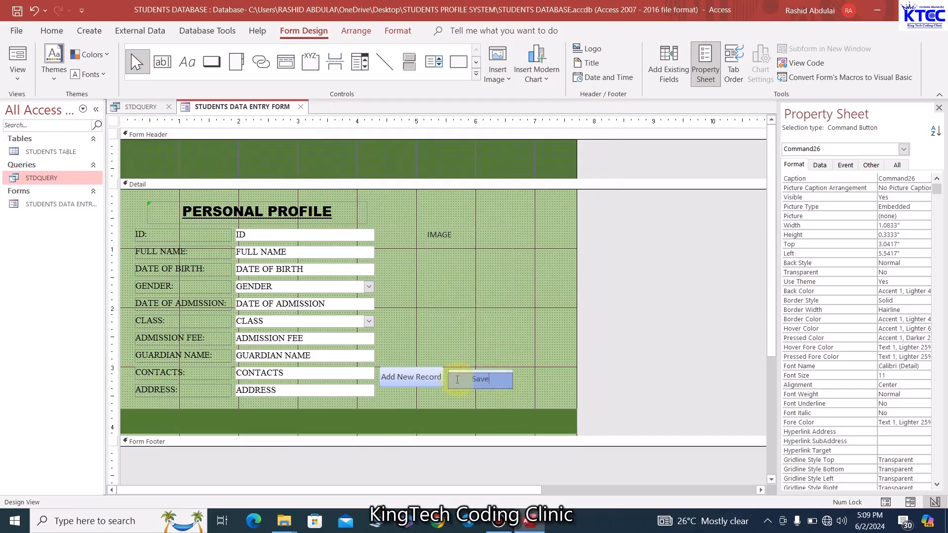
type(" Re")
key("BackSpace")
key("BackSpace")
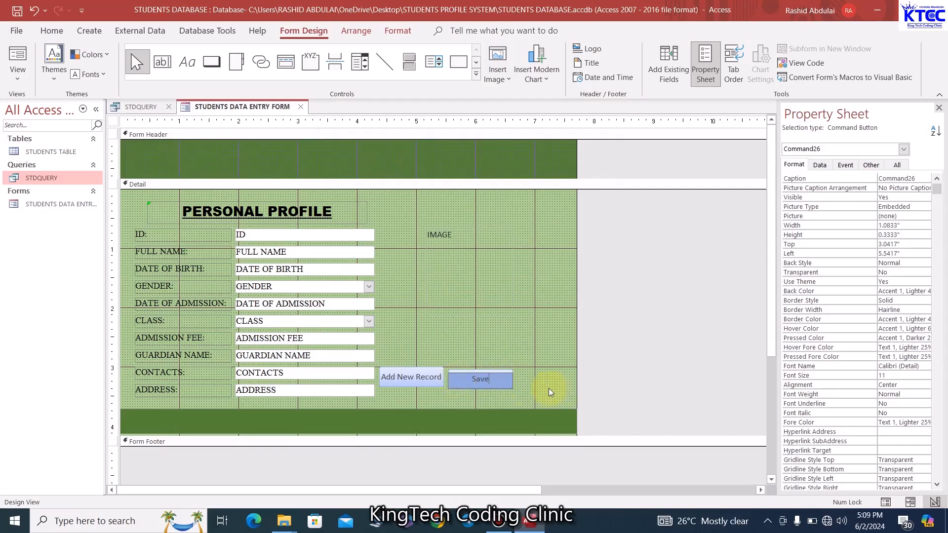
Build the Save button's event with Code Builder to open its Click procedure
right_click(499, 385)
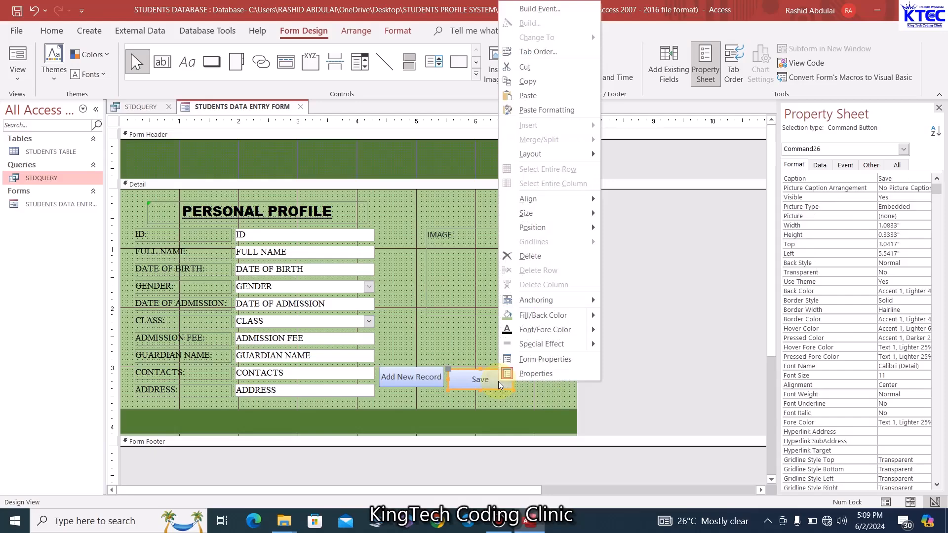
left_click(538, 14)
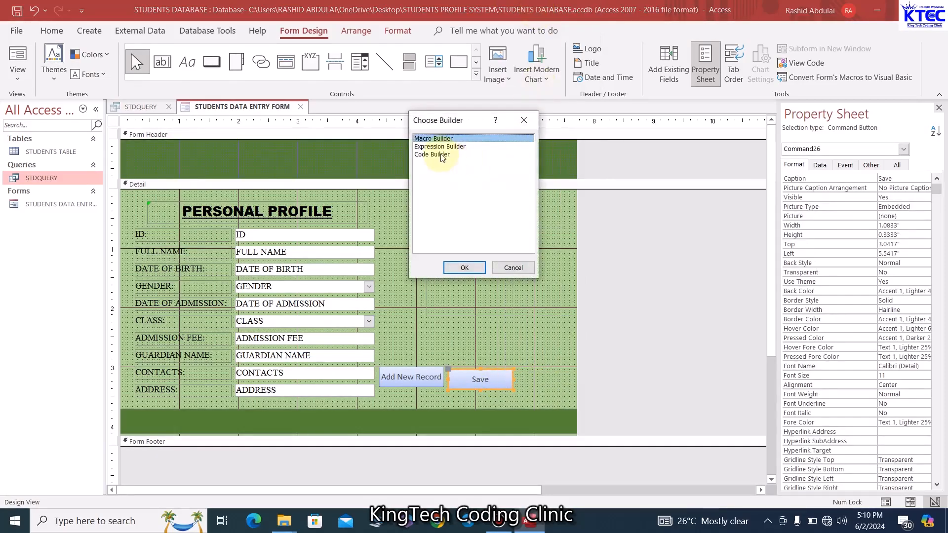
left_click(439, 154)
left_click(464, 268)
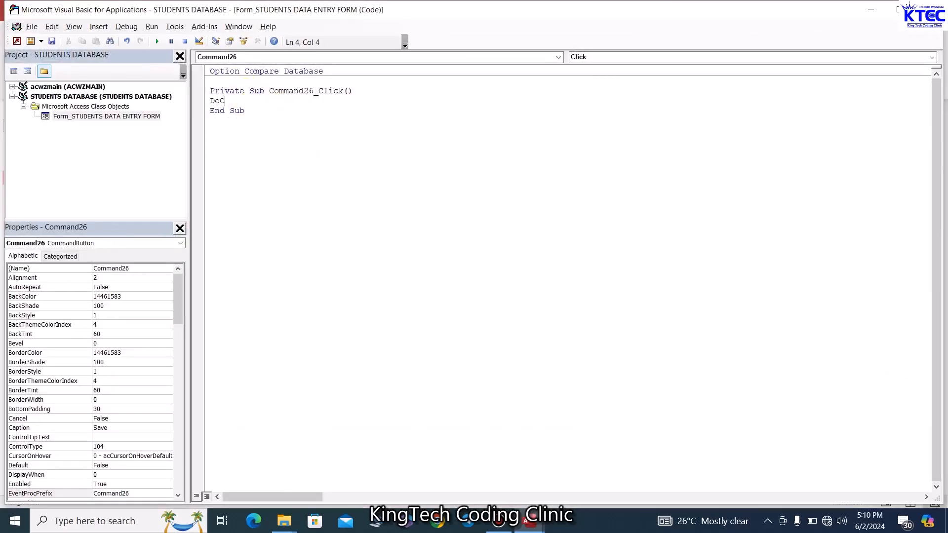
Add the DoCmd.RefreshRecord and DoCmd.Save lines to the Click procedure
type("DoCmd.")
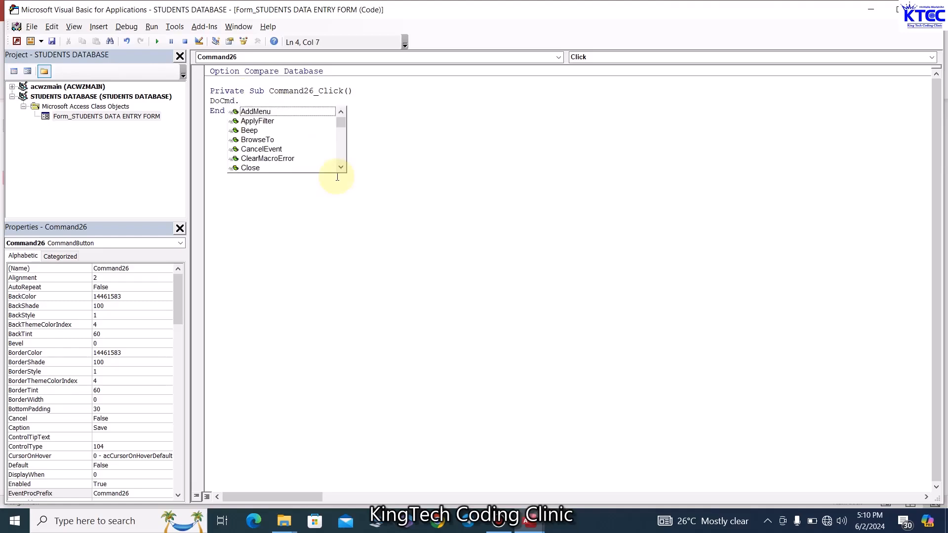
type("R")
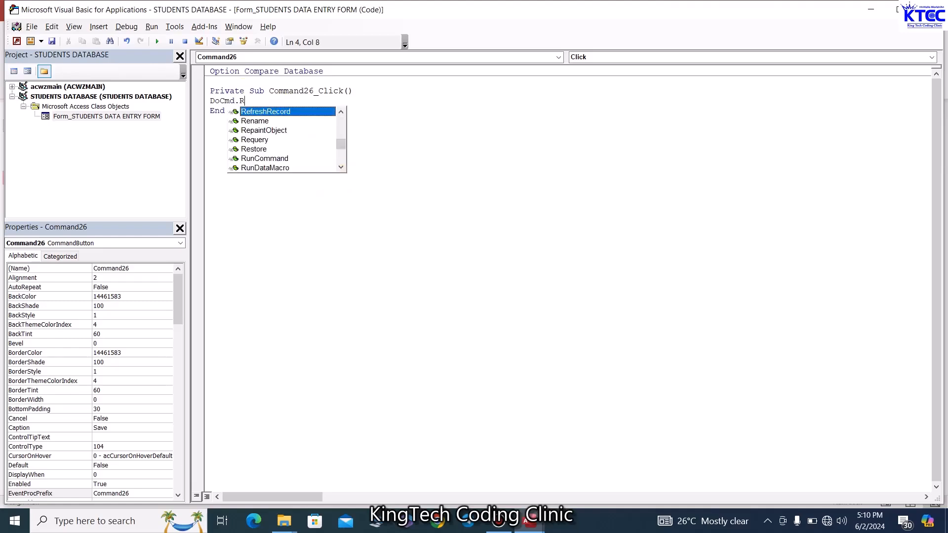
type("ef")
key("Tab")
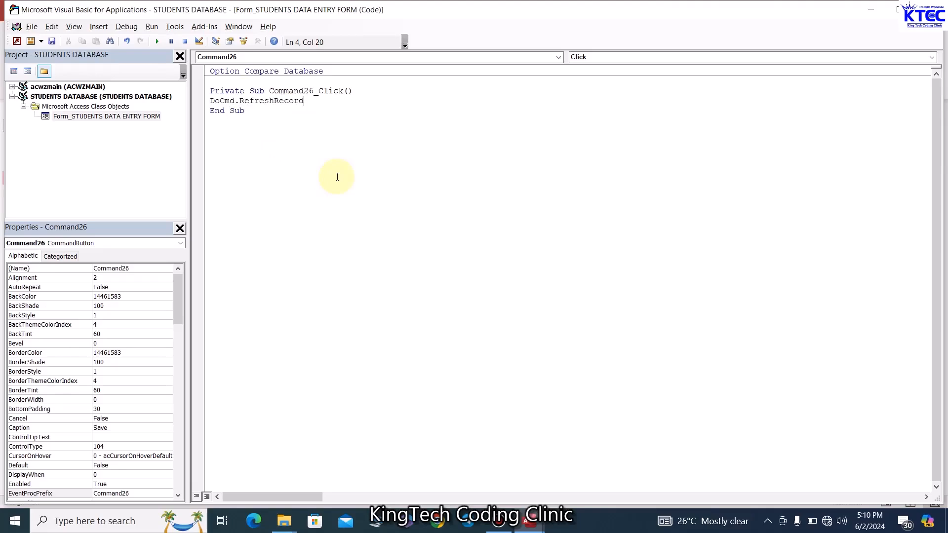
key("Return")
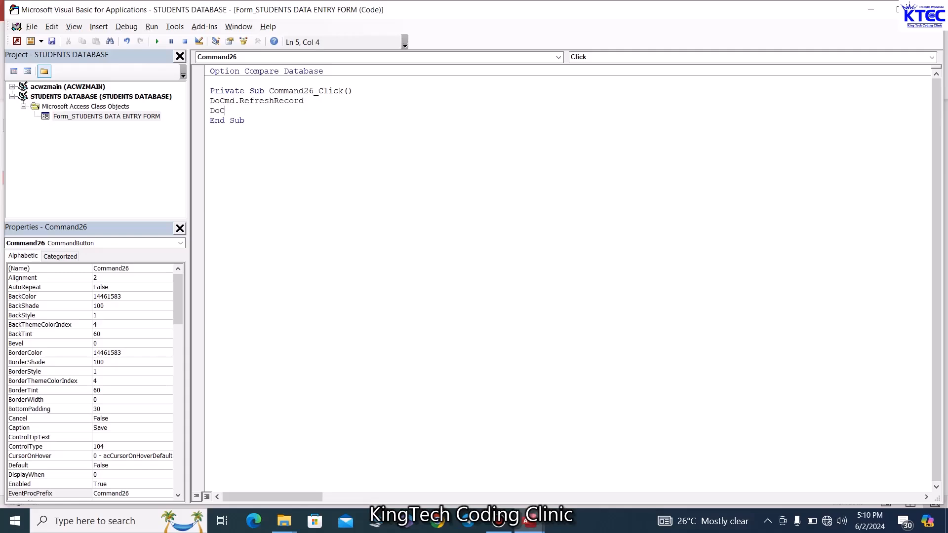
type("DoCmd.sa")
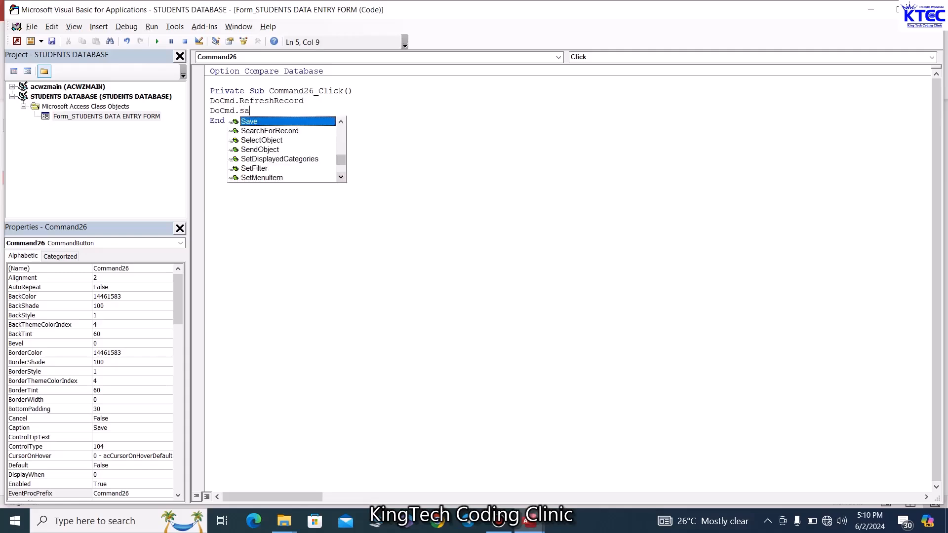
key("Tab")
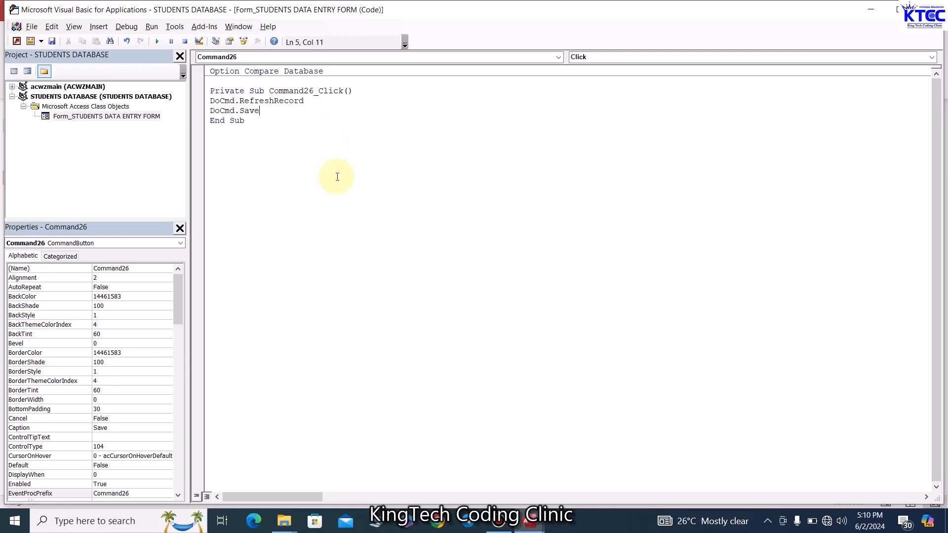
key("Return")
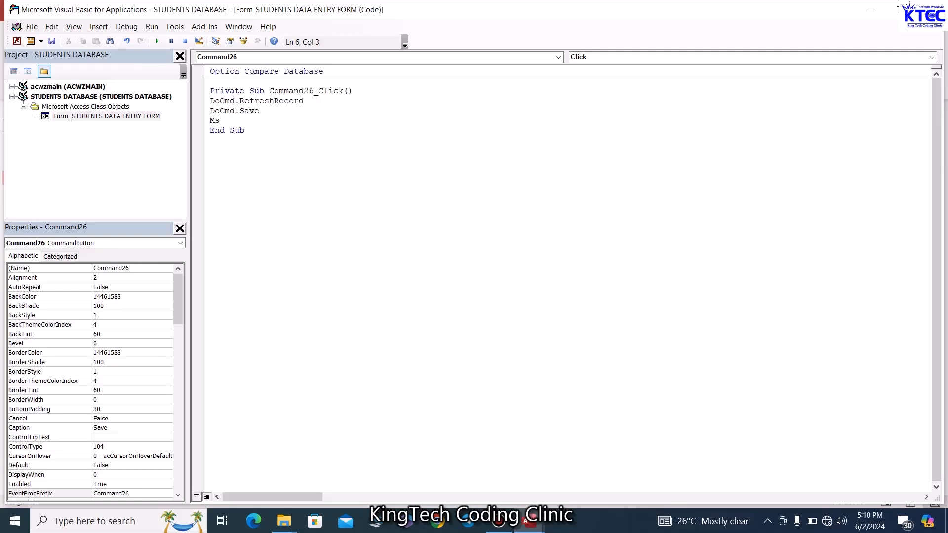
Add a MsgBox line showing "Record Saved Successfully!" with the vbInformation icon
type("MsgBox \"Record Saved Successfully")
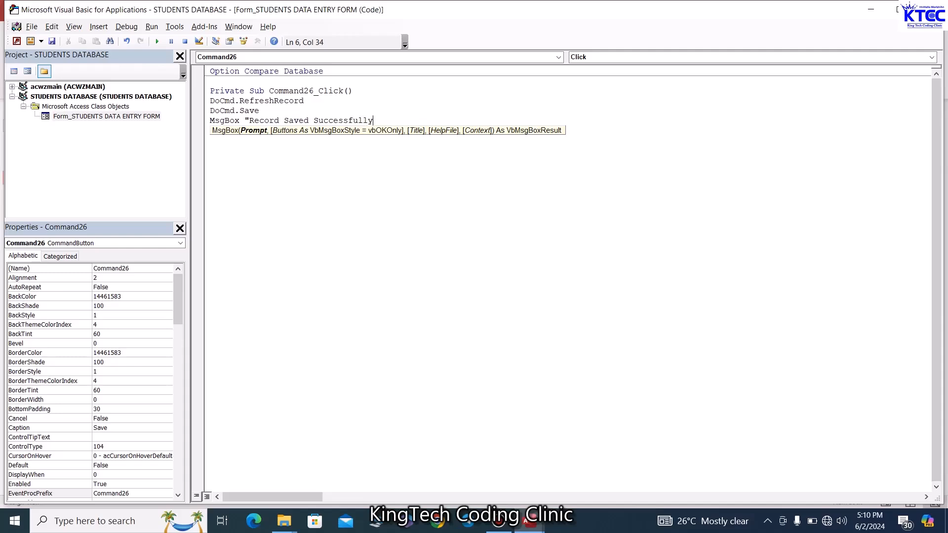
type("!\",")
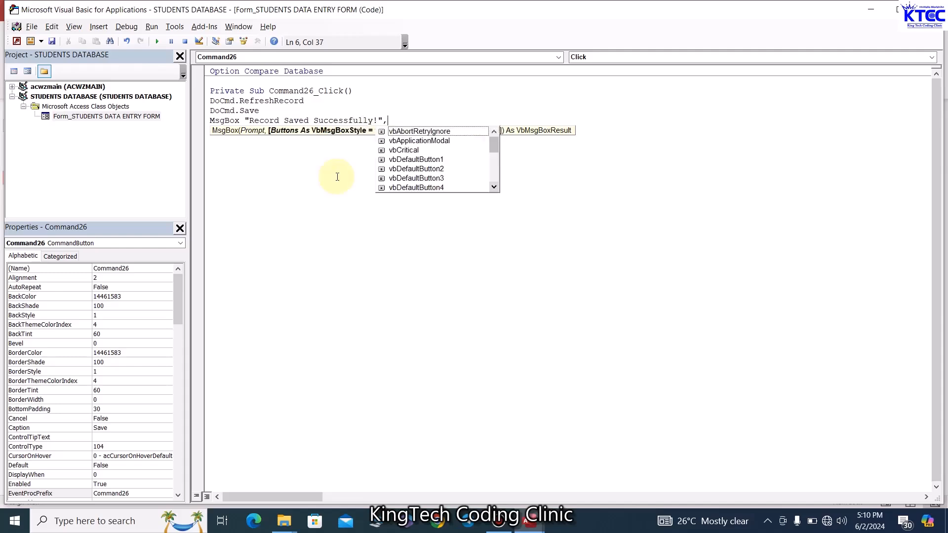
type("vbi")
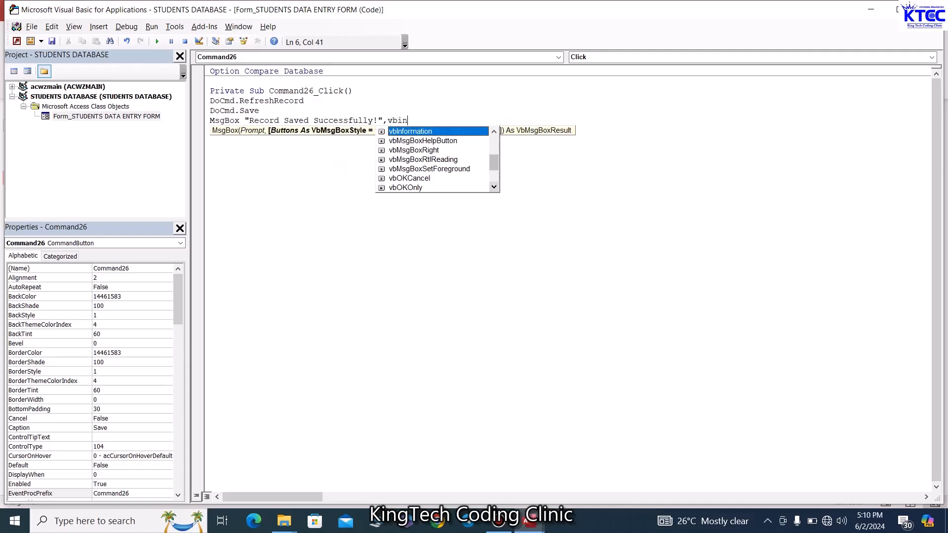
type("n")
key("Tab")
type(".")
key("BackSpace")
type(",\"Record")
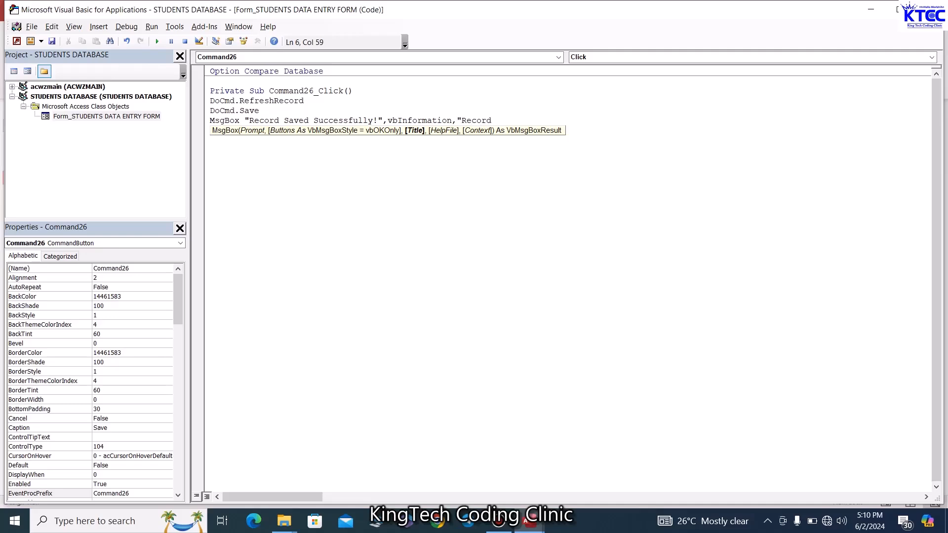
type("ved")
left_click(650, 175)
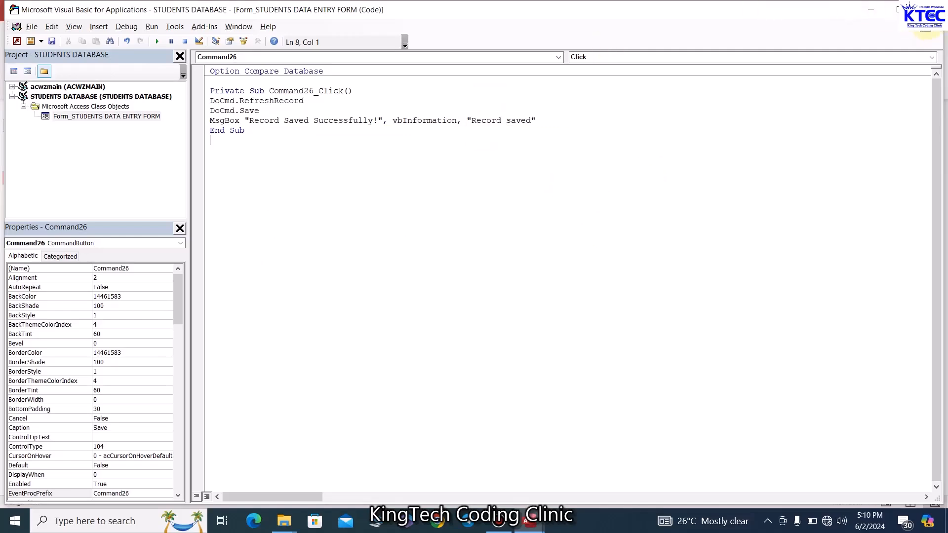
Close the VBA editor and size the Save button to 1" wide, its Top at 3" beside Add New Record
left_click(926, 9)
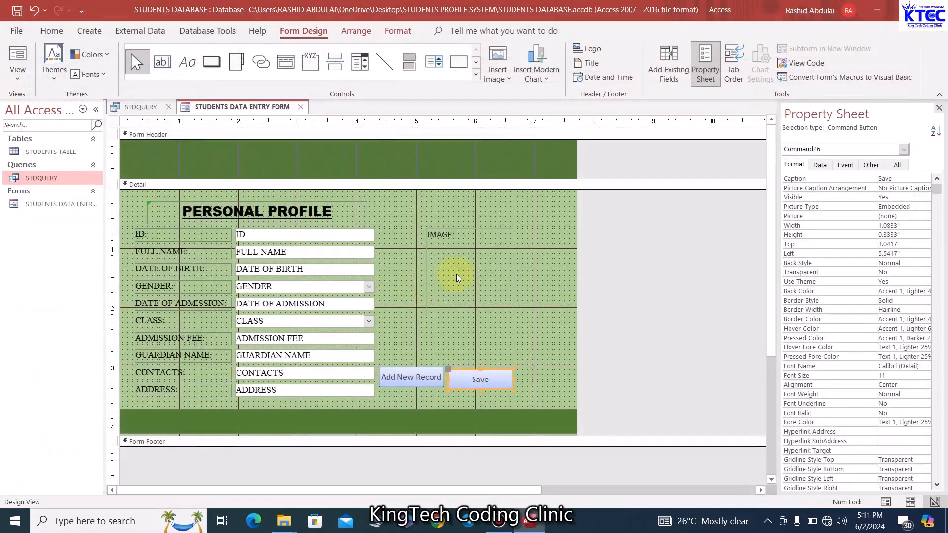
left_click(557, 387)
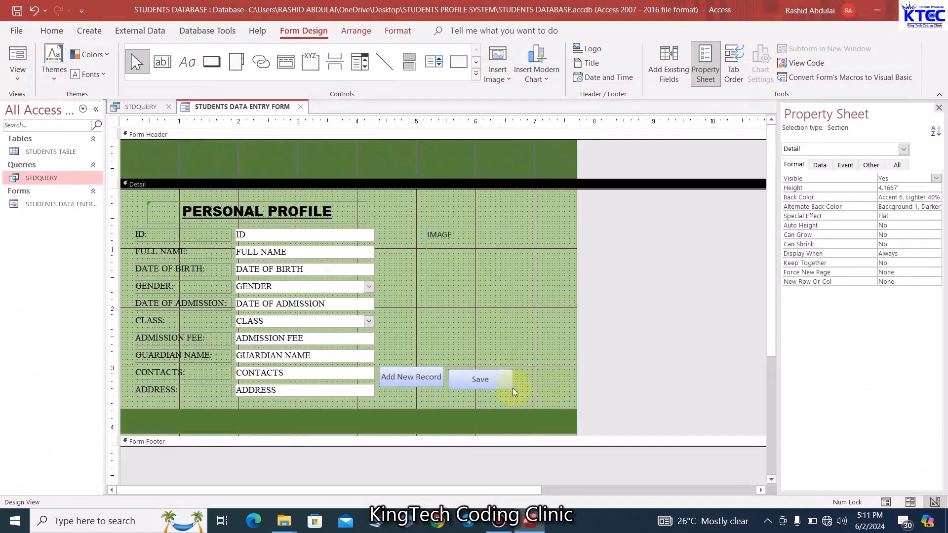
left_click(512, 388)
left_click_drag(512, 388, 478, 387)
left_click(546, 374)
left_click(493, 379)
left_click(516, 384)
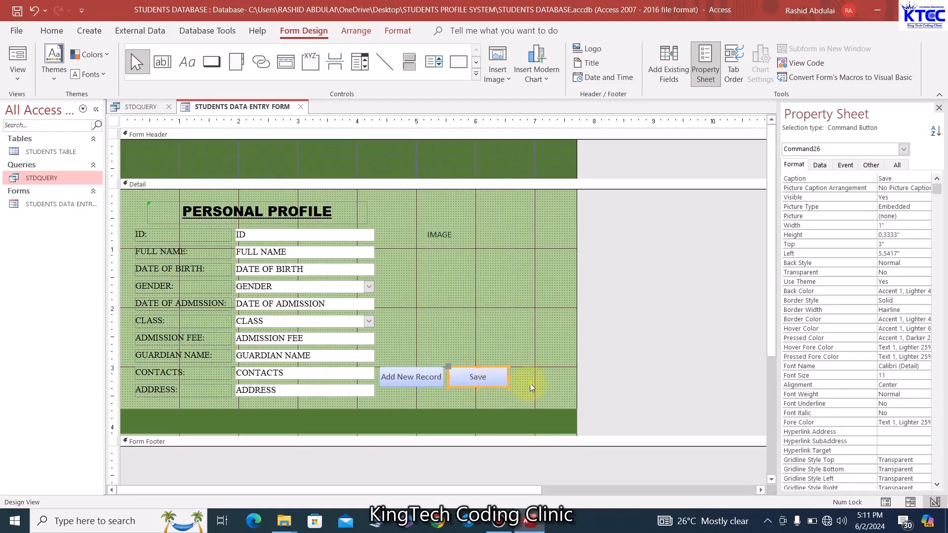
left_click(497, 382)
left_click(521, 379)
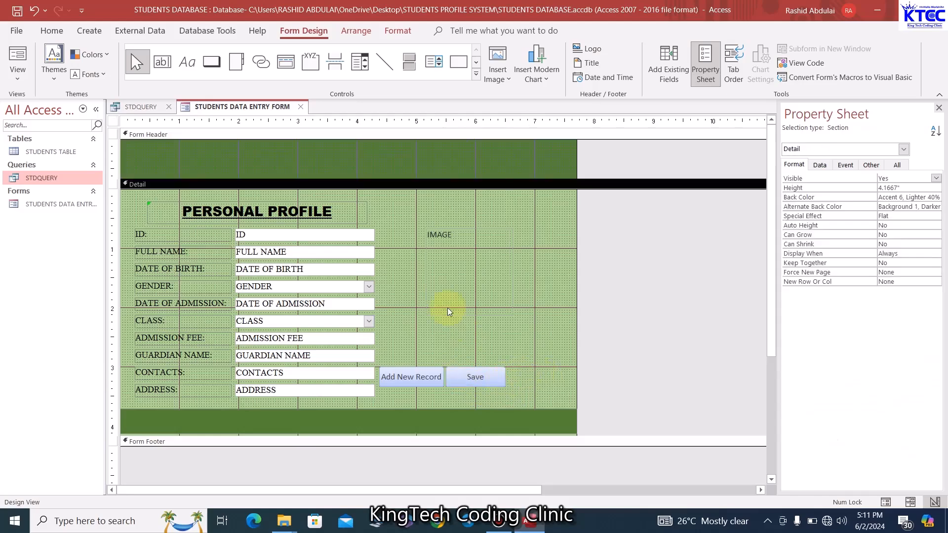
Draw a third button right of Save as a Delete Record action with a text caption
left_click(215, 62)
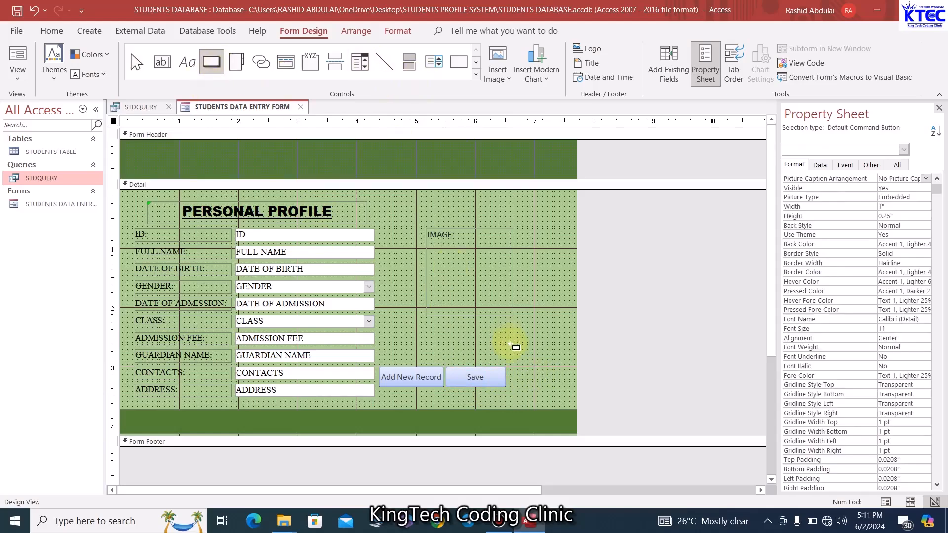
left_click_drag(513, 370, 560, 387)
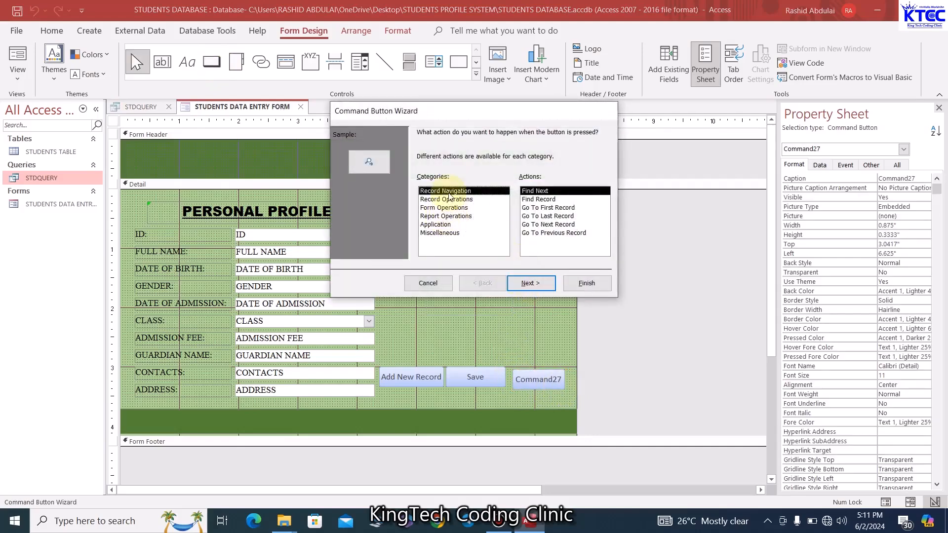
left_click(447, 199)
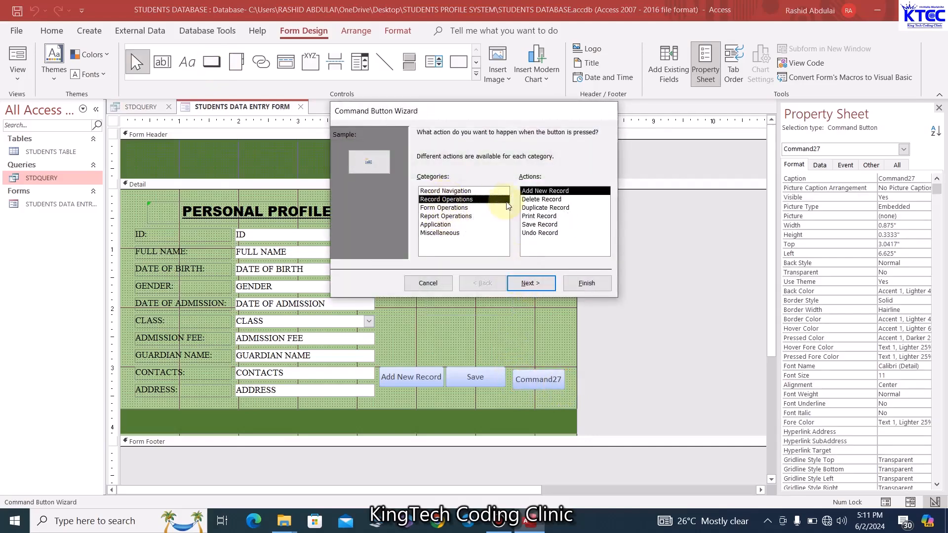
left_click(536, 200)
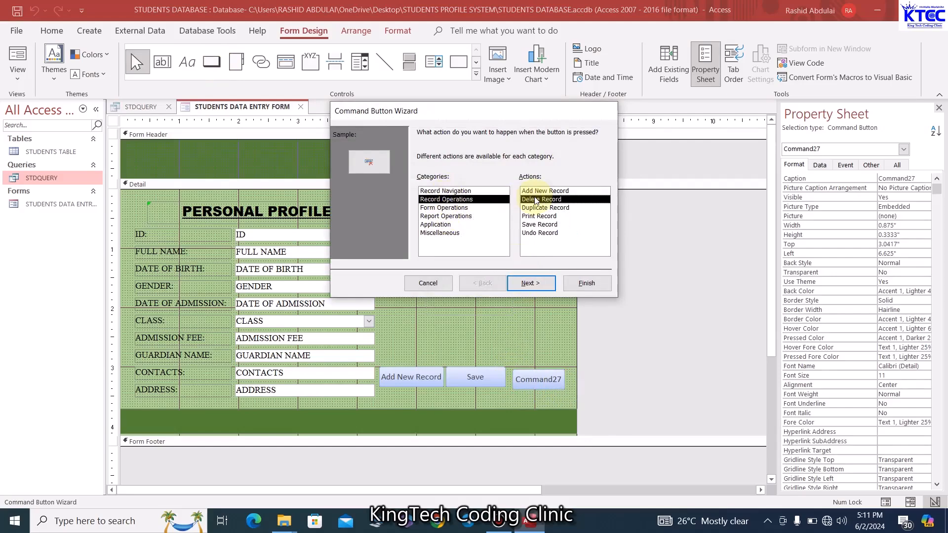
left_click(542, 284)
left_click(420, 183)
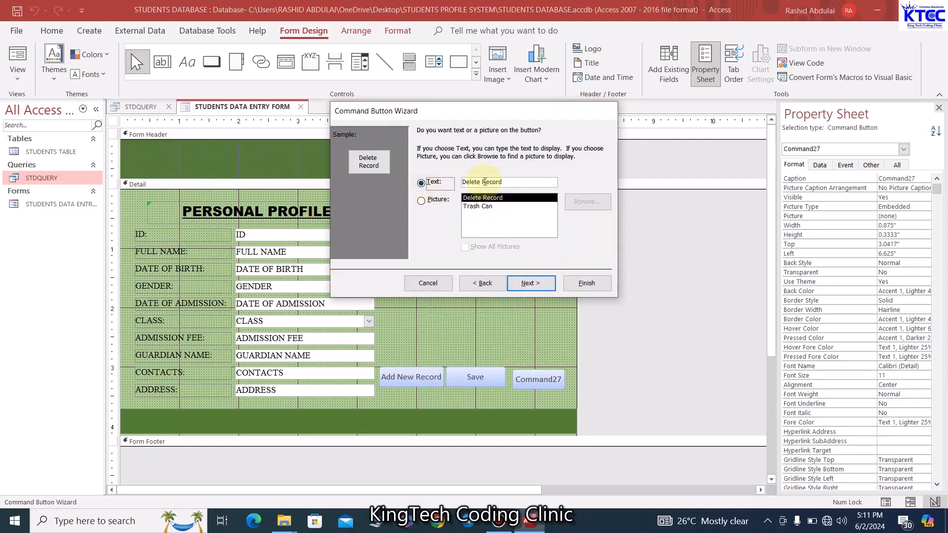
left_click(585, 284)
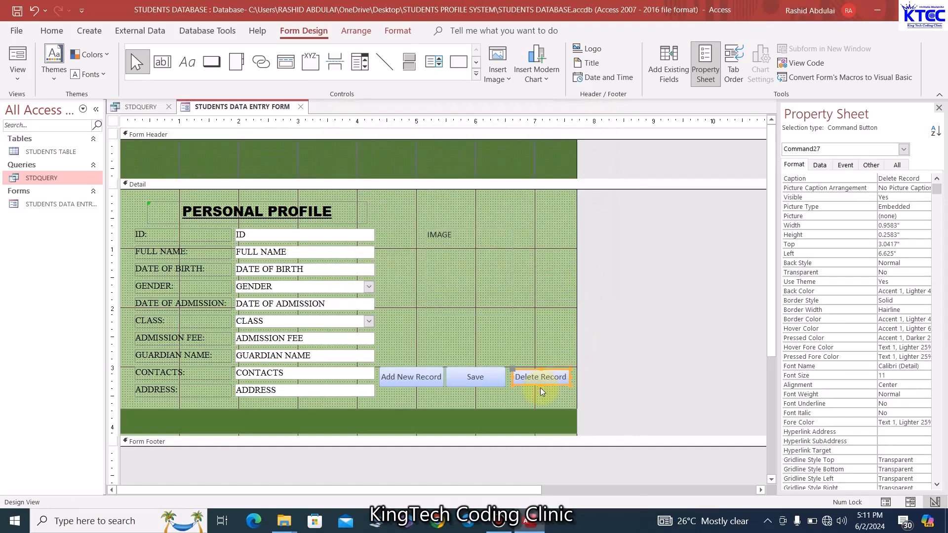
Make the Delete Record button slightly taller and nudge it one step left
left_click(537, 333)
left_click(545, 386)
left_click_drag(541, 384, 541, 367)
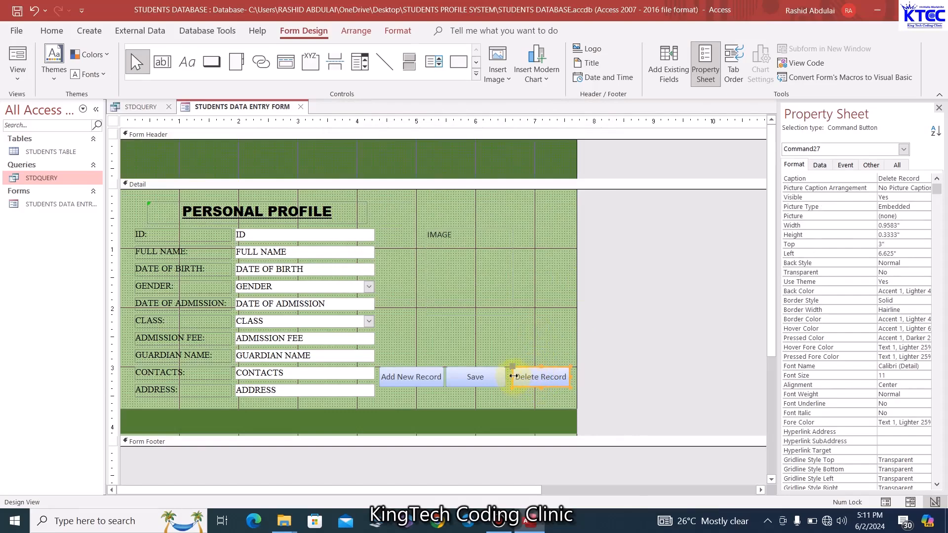
left_click(529, 393)
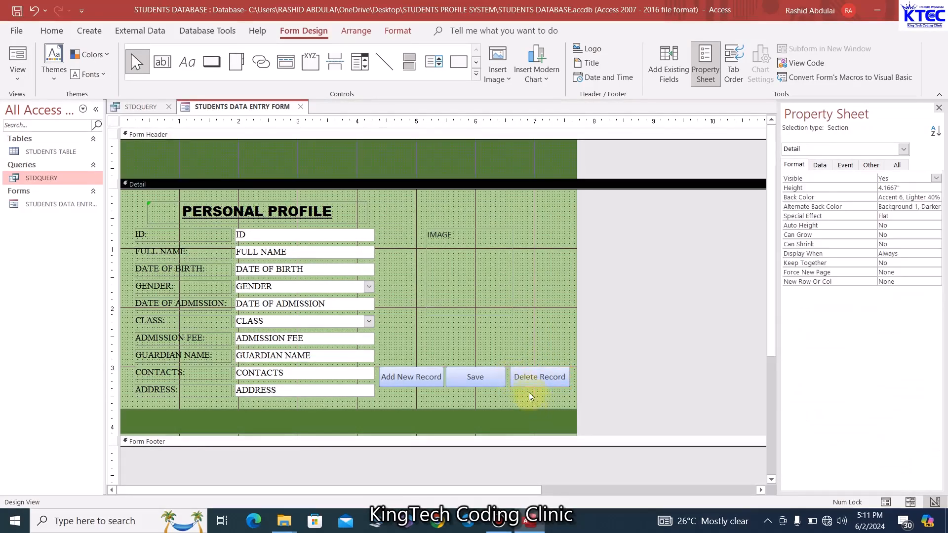
left_click(530, 383)
key("Left")
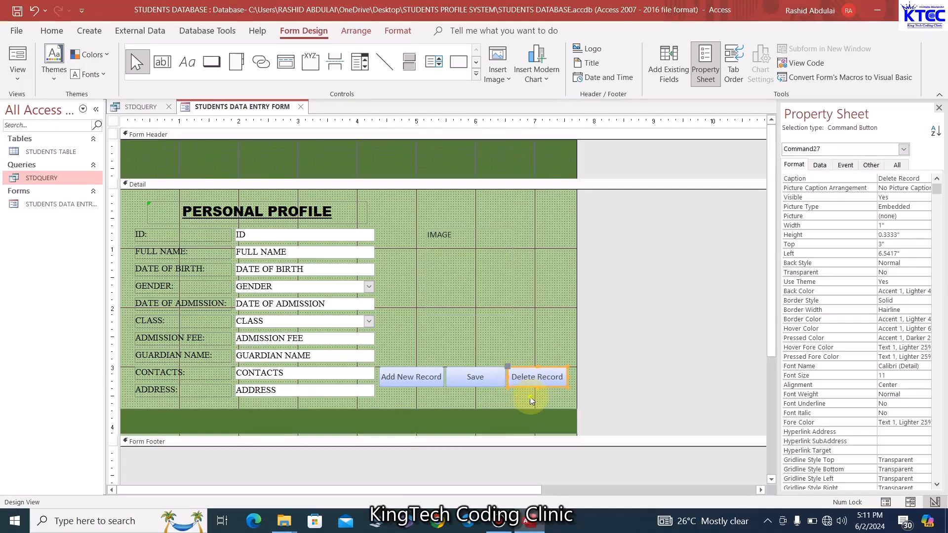
left_click(531, 401)
Move the three buttons up together to a Top of 2.875", then reselect all three
left_click(422, 375)
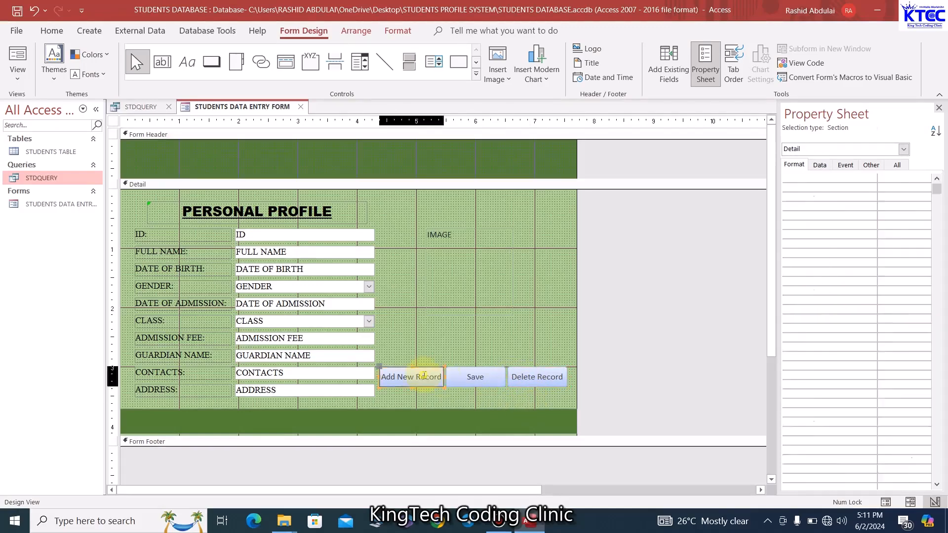
left_click(463, 383, "shift")
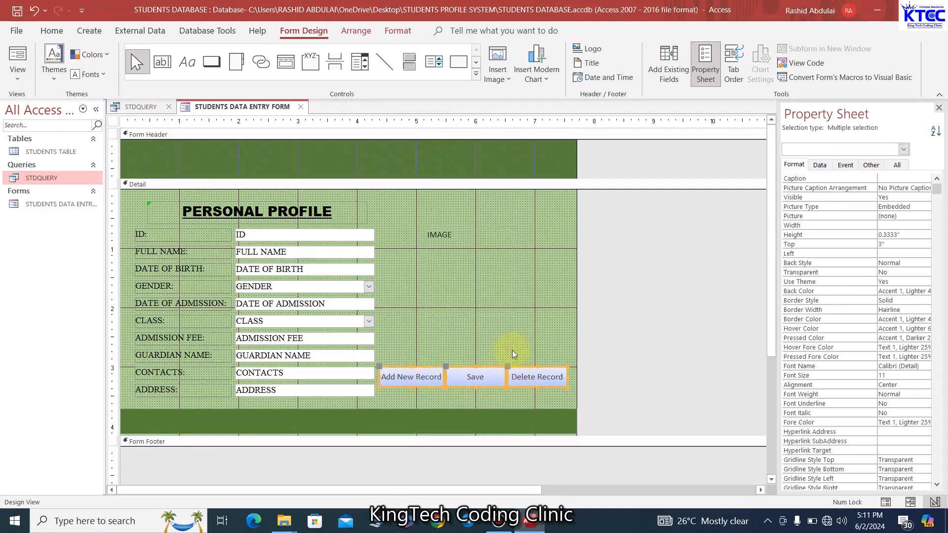
key("Up")
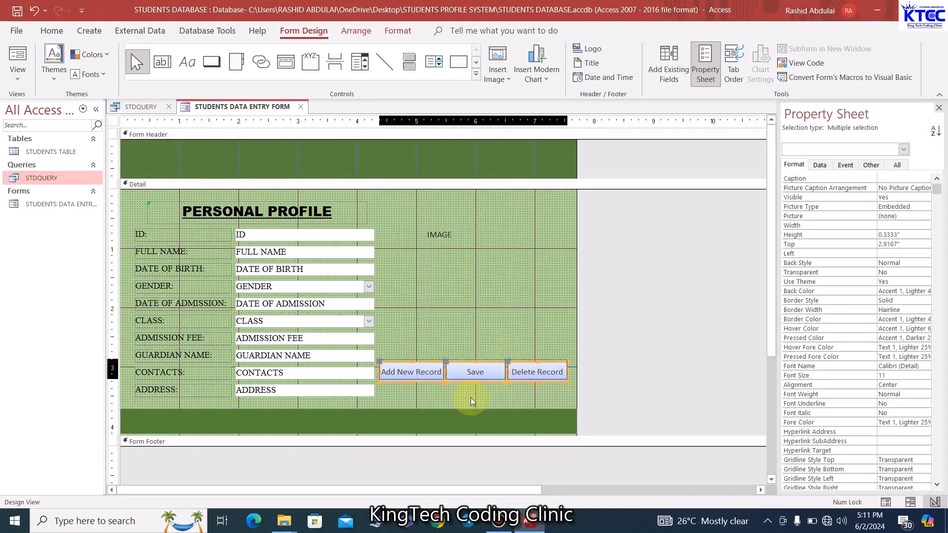
key("Up")
left_click(470, 398)
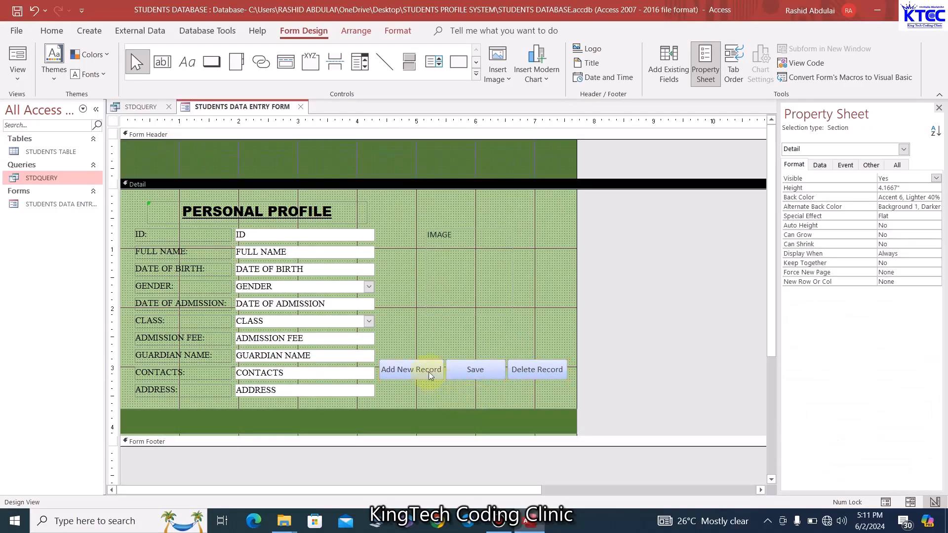
left_click(429, 377)
left_click(471, 375, "shift")
left_click(516, 376, "shift")
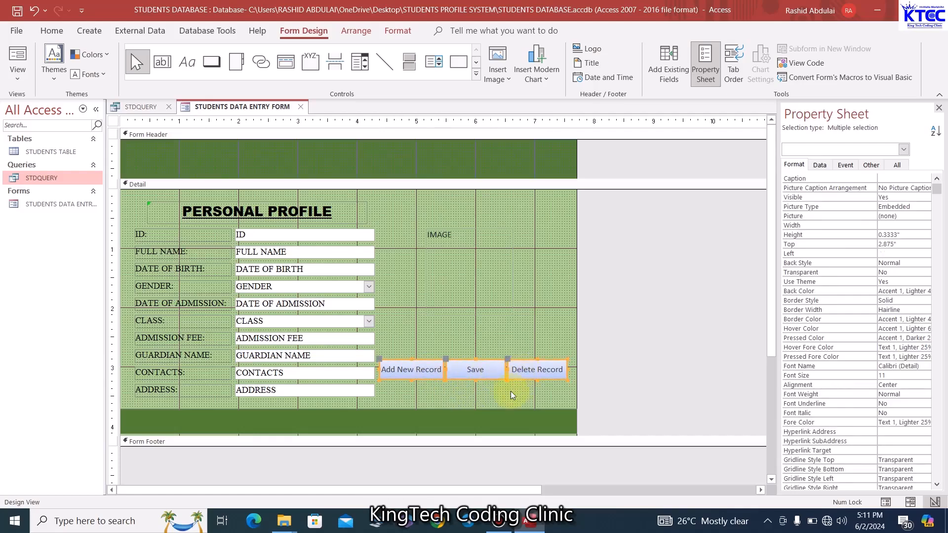
Set the Add New Record, Save and Delete Record captions to Arial Black, size 8
left_click(54, 31)
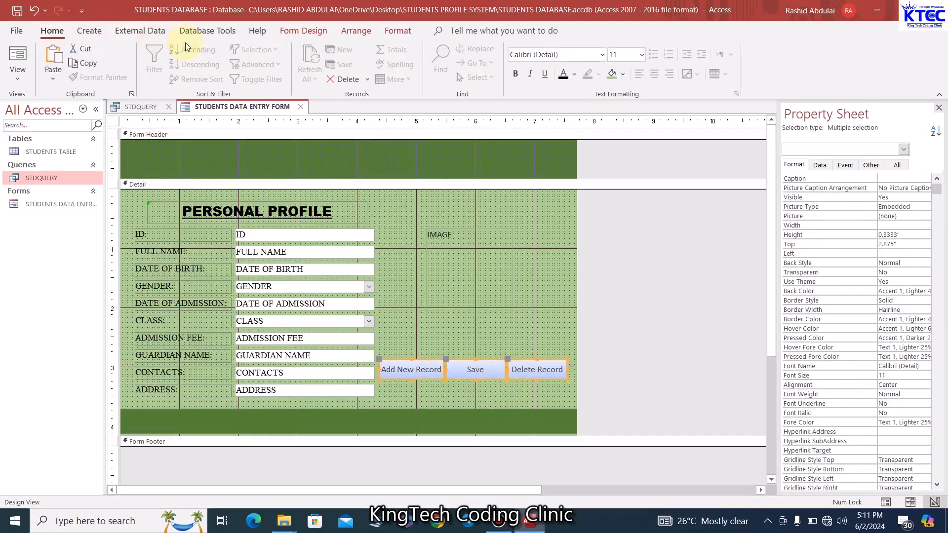
left_click(578, 53)
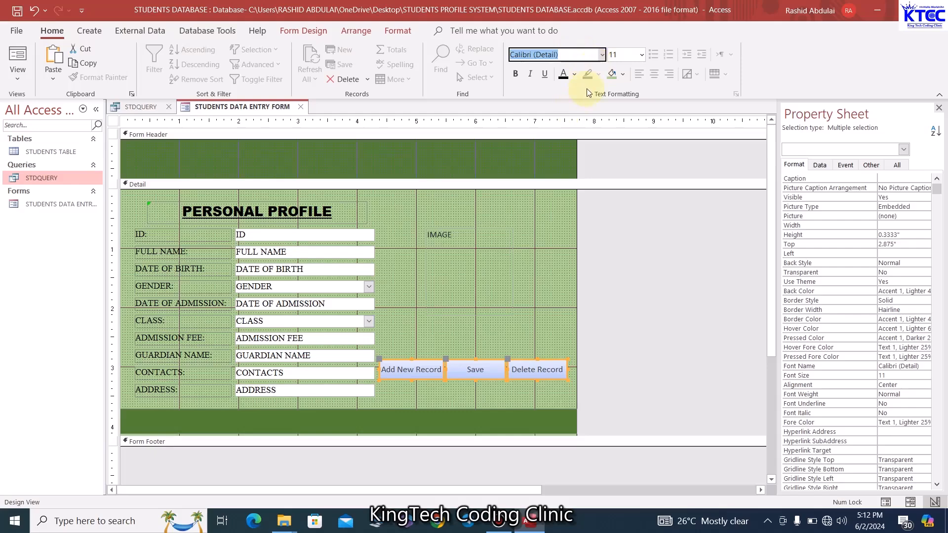
type("Arial")
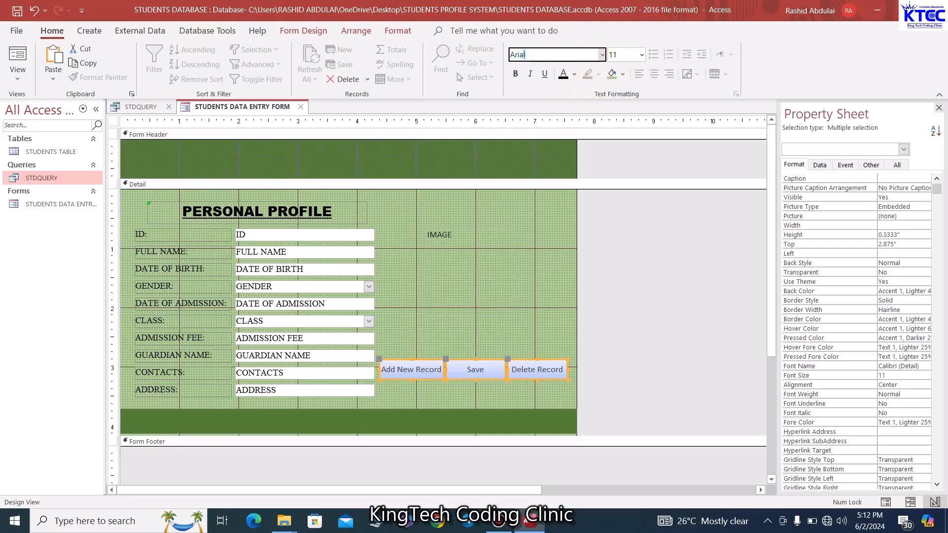
type(" Black")
key("Return")
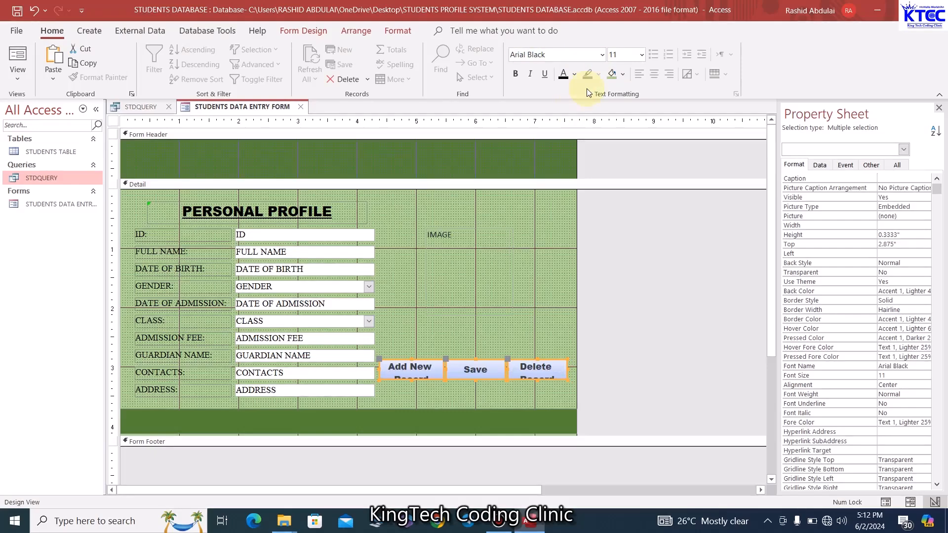
left_click(641, 55)
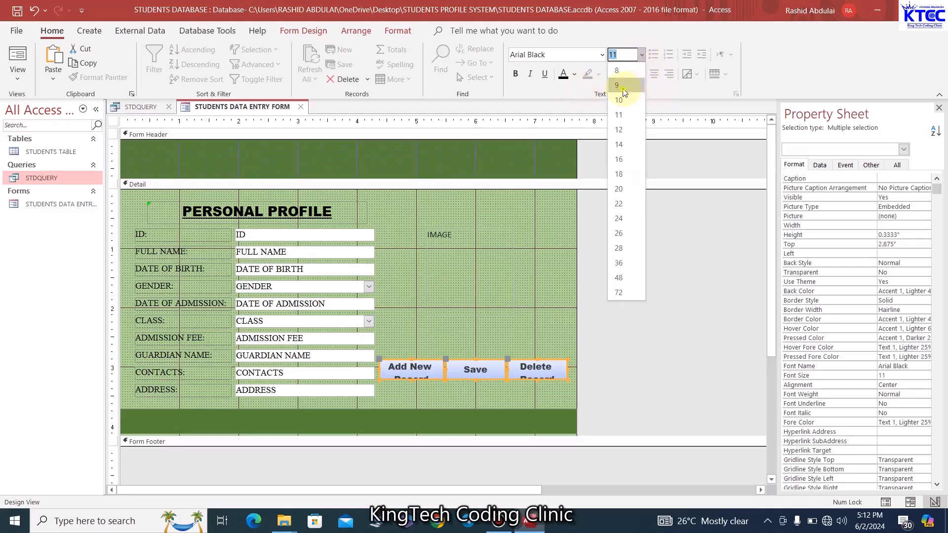
left_click(621, 84)
left_click(641, 55)
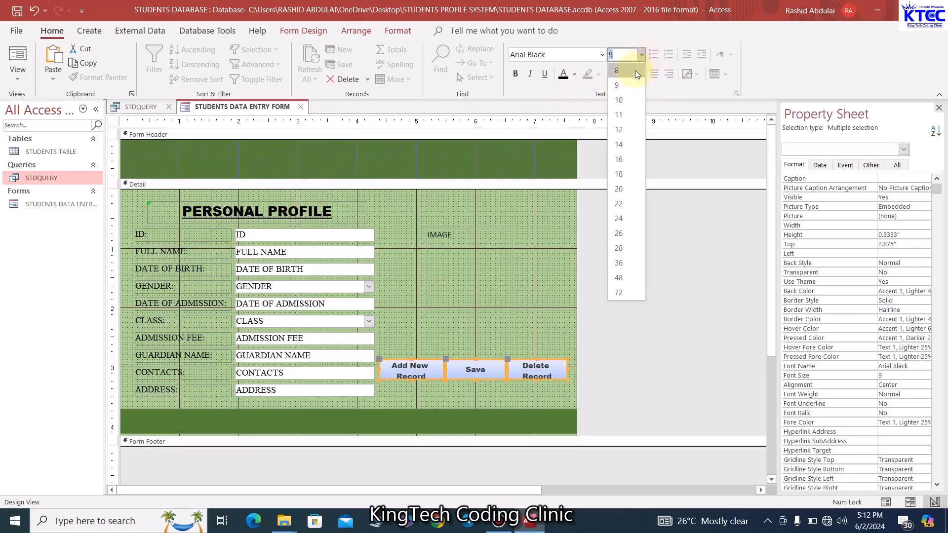
left_click(628, 69)
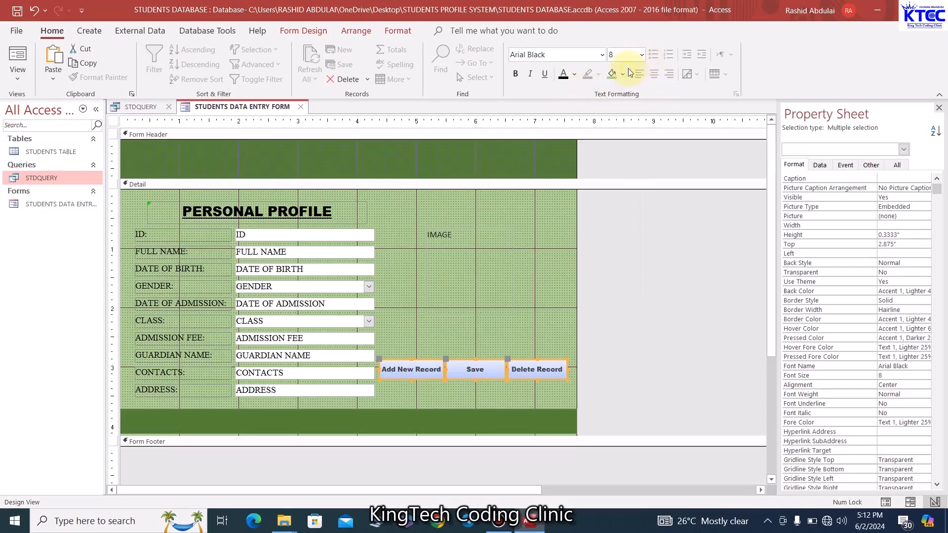
left_click(481, 401)
left_click(431, 377)
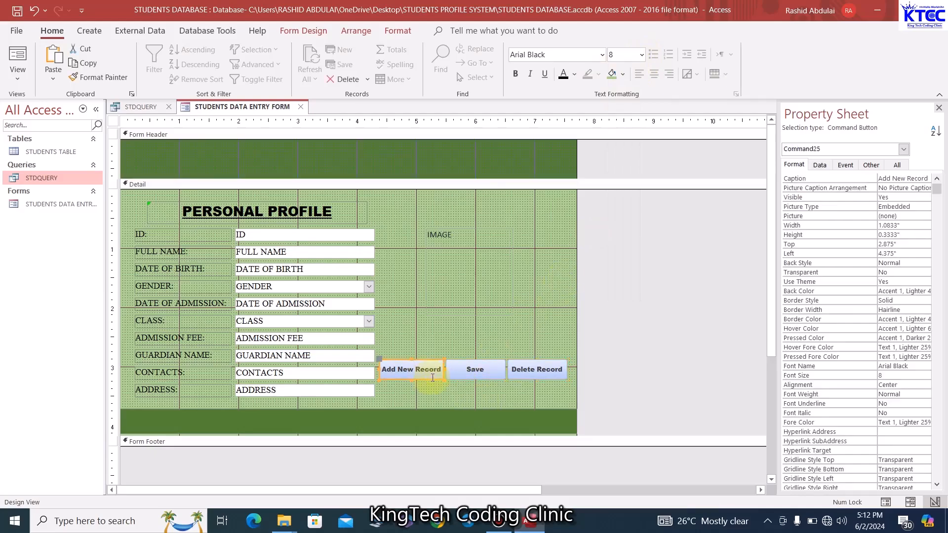
left_click(309, 31)
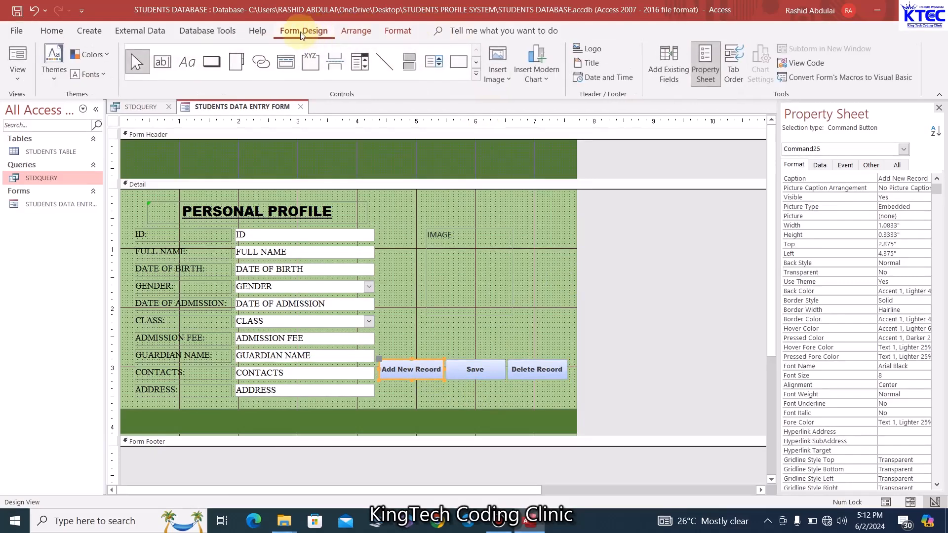
Give the Add New Record, Save and Delete Record buttons a rounded shape
left_click(400, 31)
left_click(484, 80)
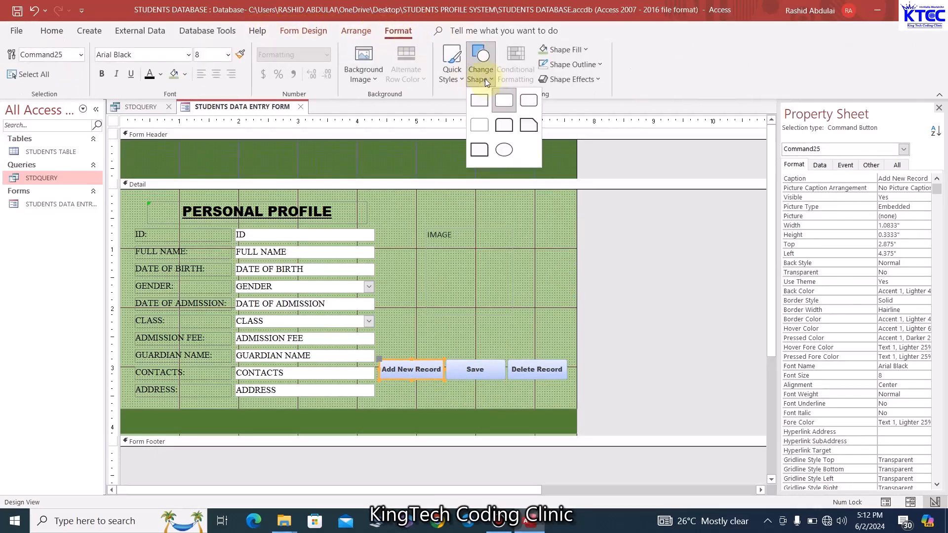
left_click(530, 101)
left_click(503, 369)
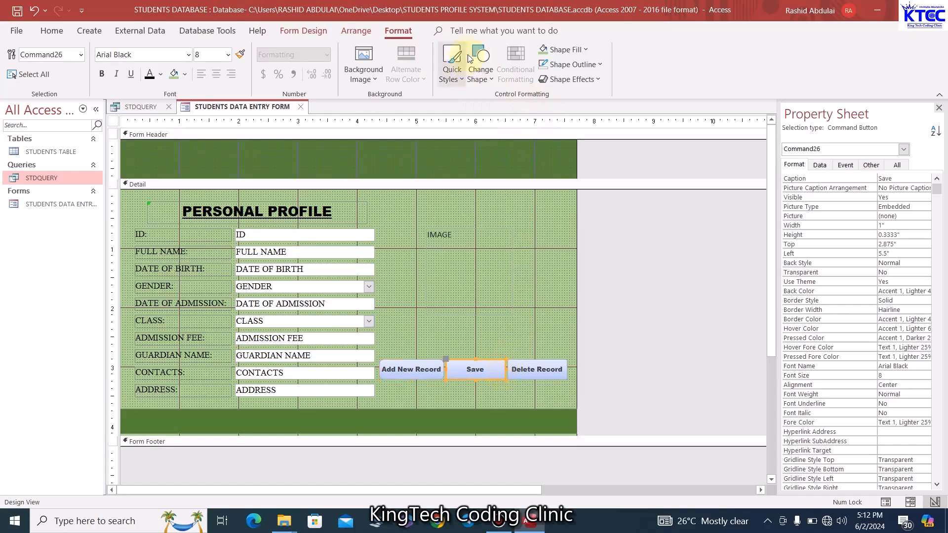
left_click(482, 67)
left_click(534, 102)
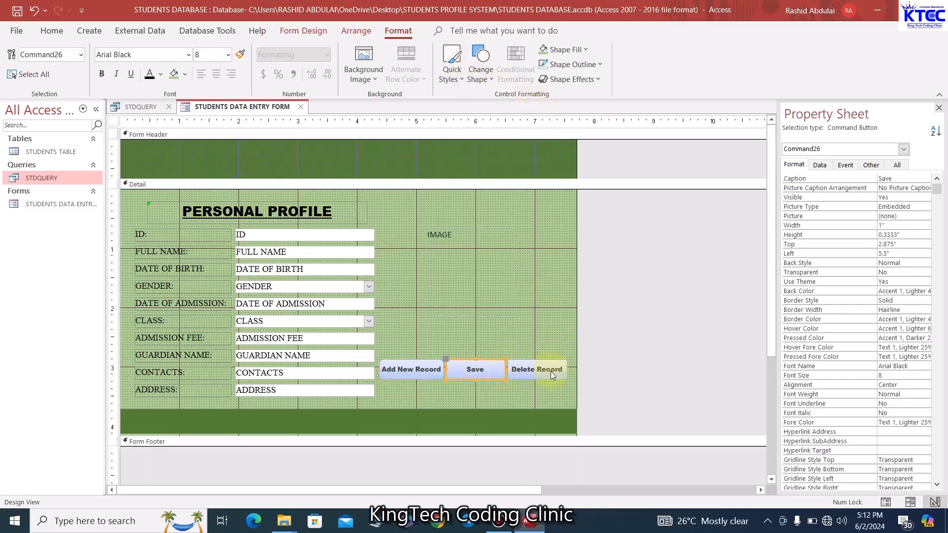
left_click(550, 371)
left_click(480, 69)
left_click(525, 101)
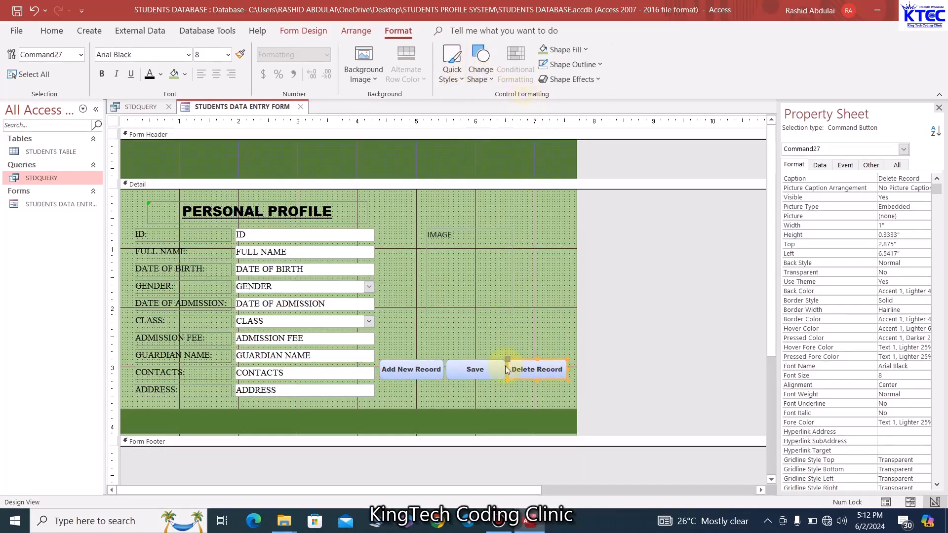
left_click(508, 388)
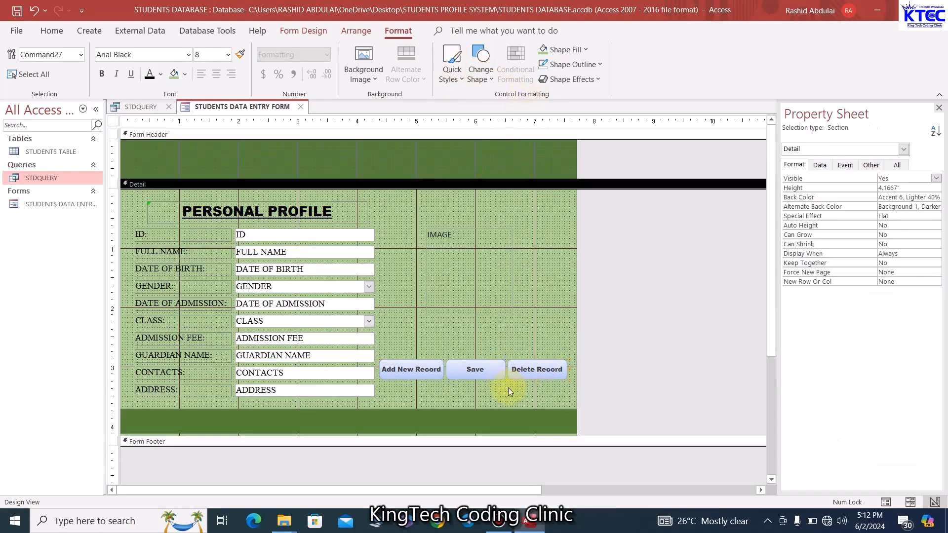
Fill the Add New Record button dark blue with white caption text
left_click(430, 379)
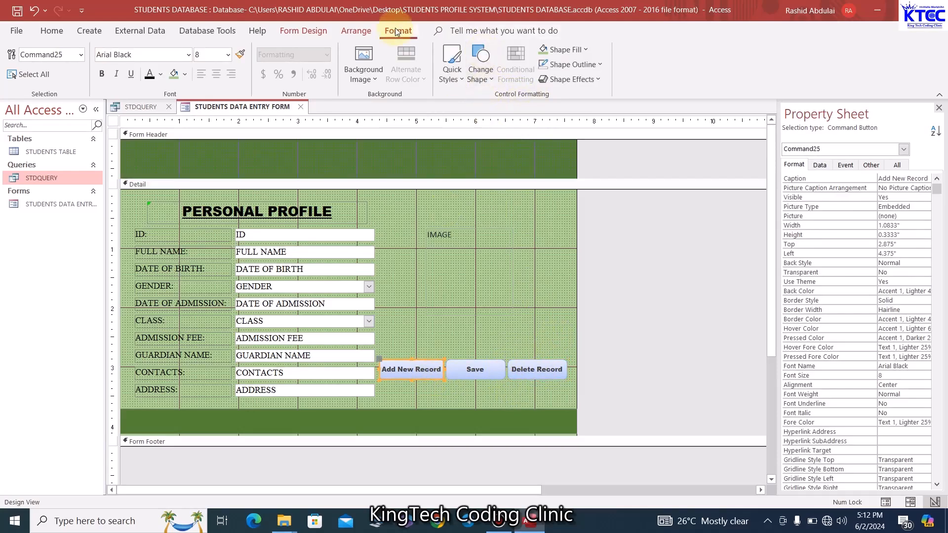
left_click(586, 51)
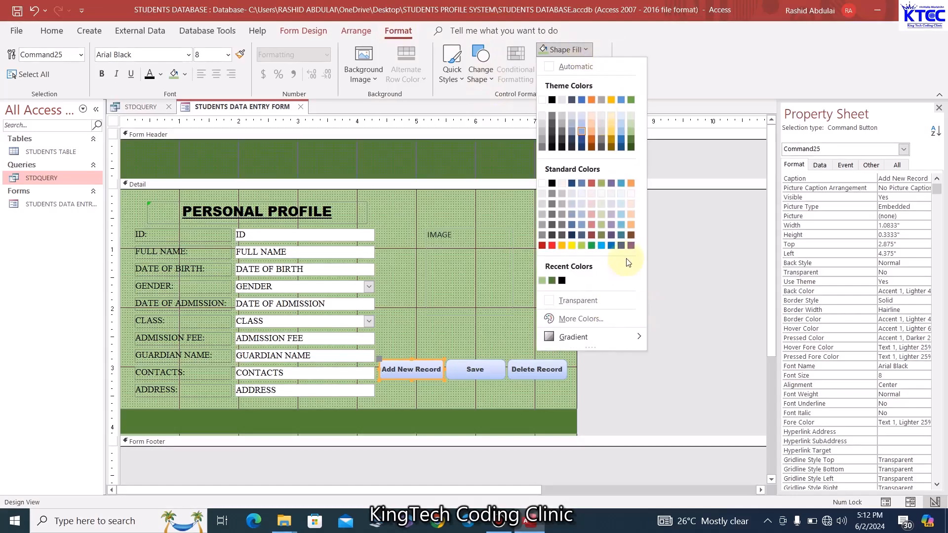
left_click(581, 141)
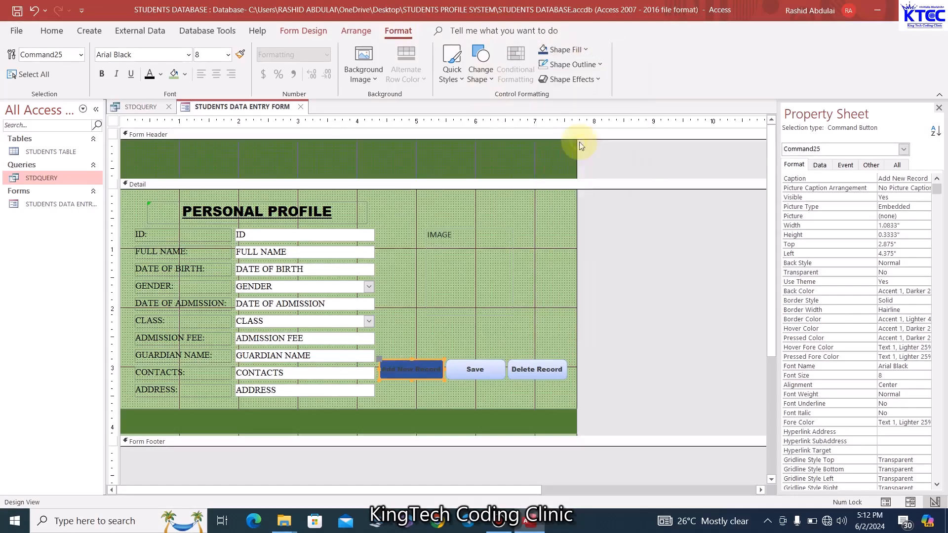
left_click(161, 74)
left_click(150, 124)
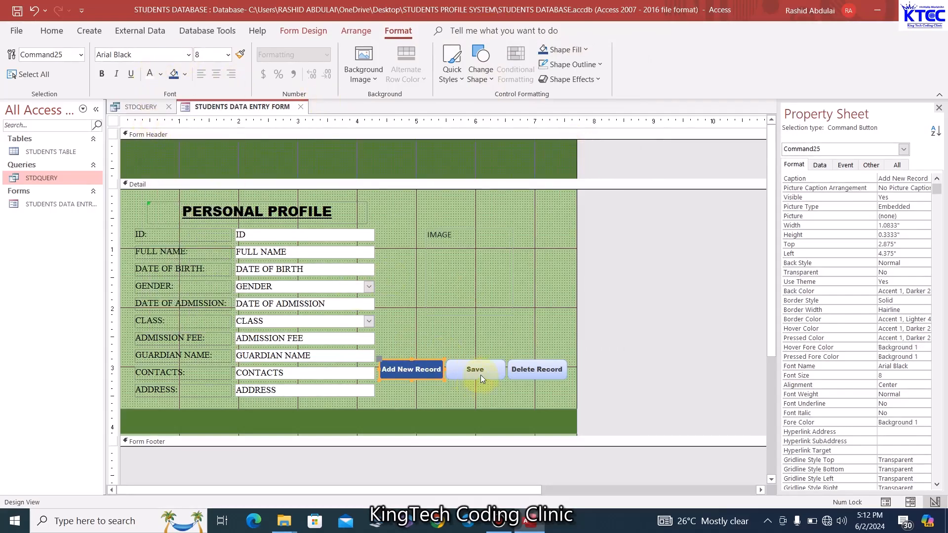
Fill the Save button dark green and the Delete Record button red
left_click(480, 375)
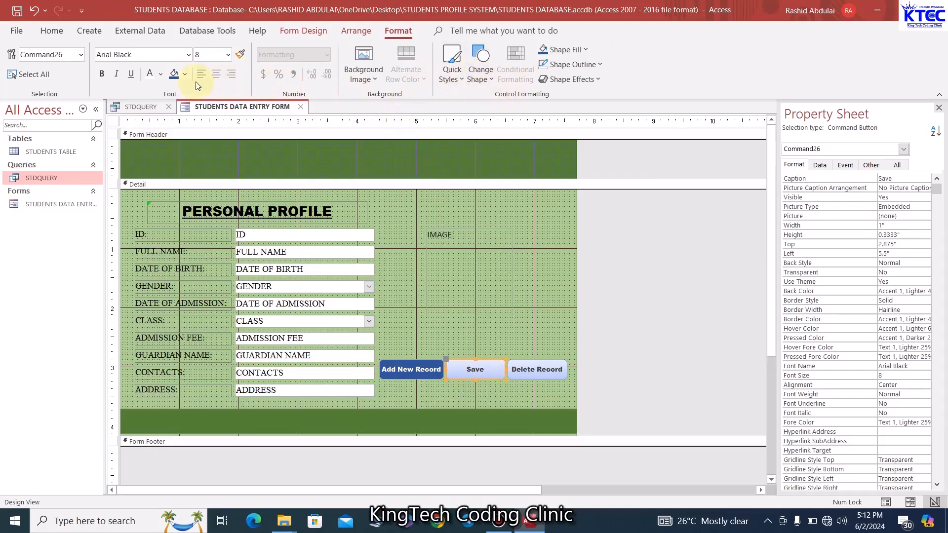
left_click(586, 51)
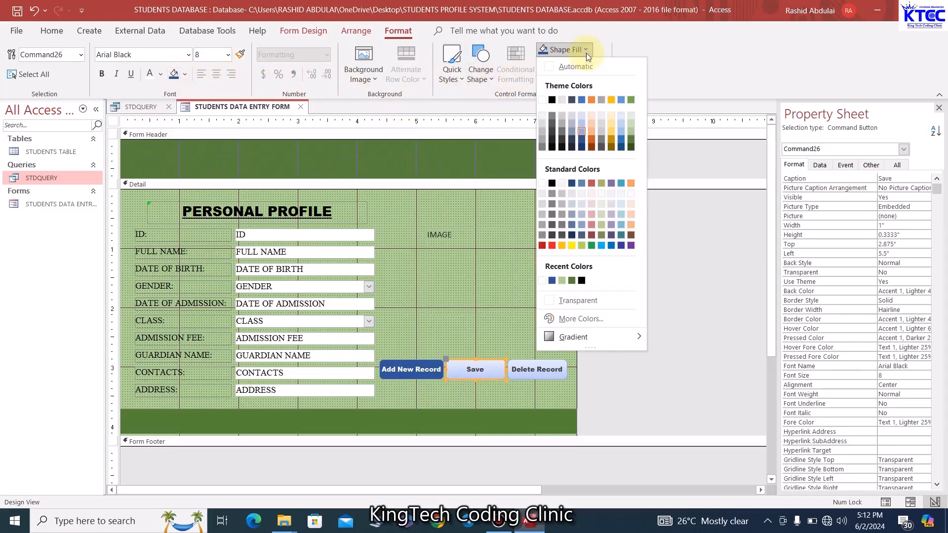
left_click(630, 146)
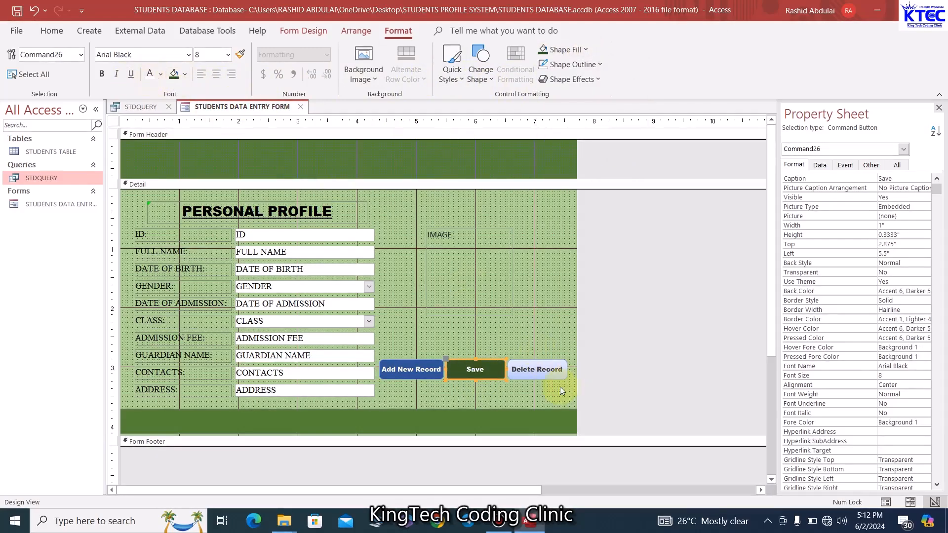
left_click(554, 374)
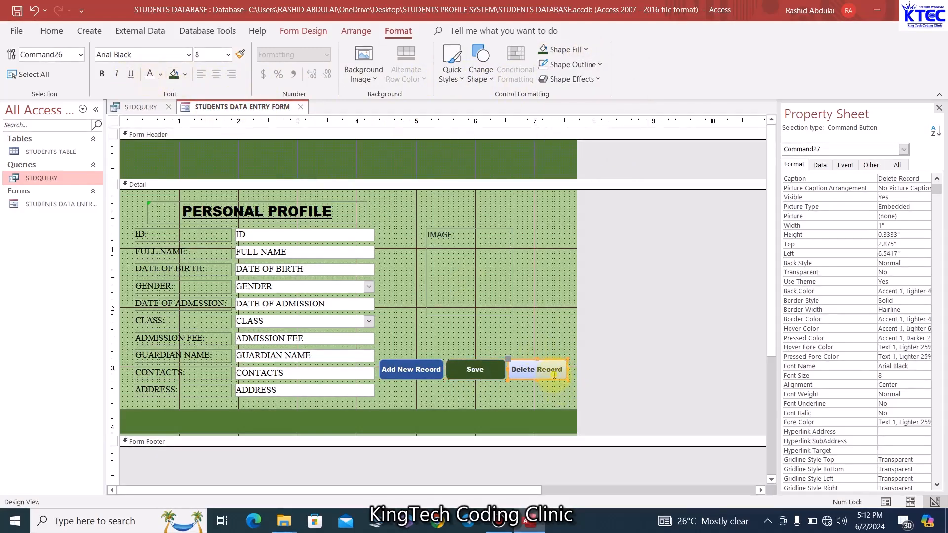
left_click(586, 51)
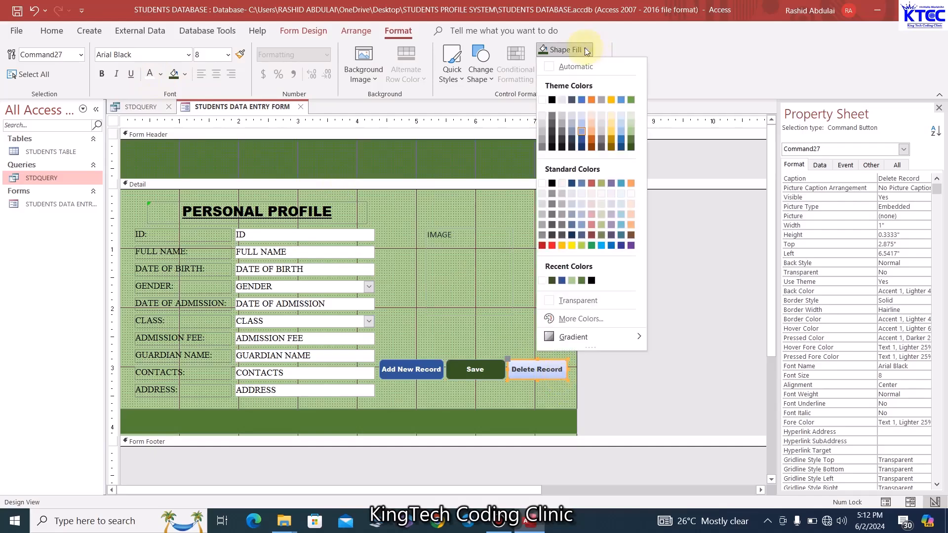
left_click(553, 246)
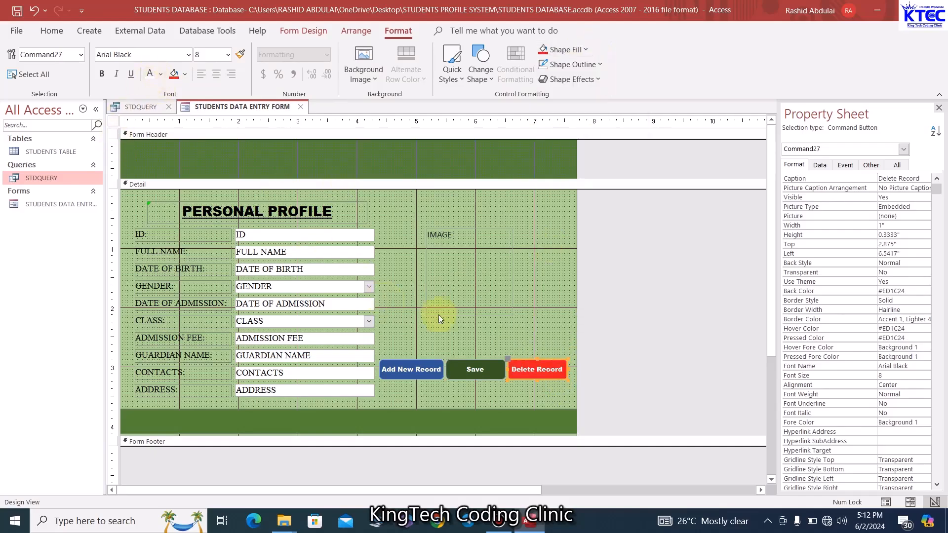
left_click(463, 326)
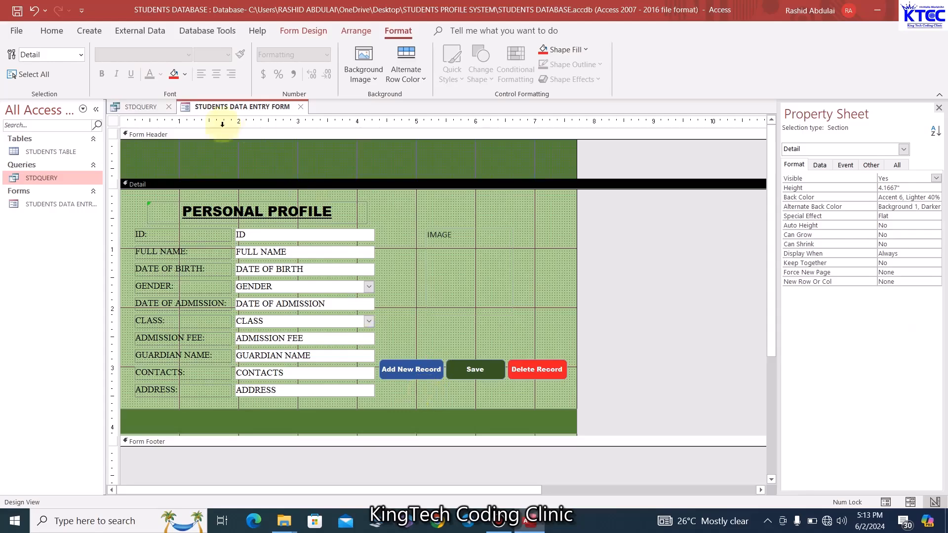
Draw a button below Add New Record as a Go To Next Record action with a text caption
left_click(302, 31)
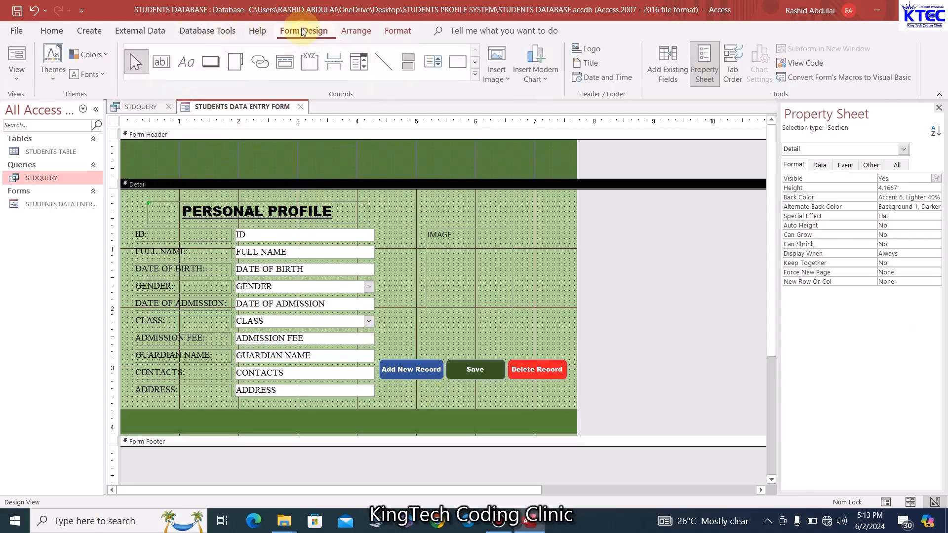
left_click(211, 62)
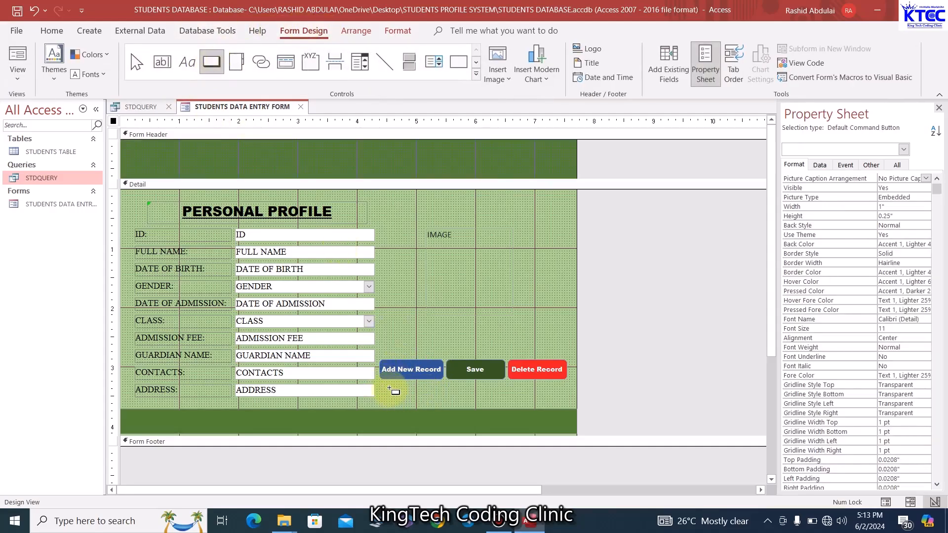
left_click_drag(389, 391, 460, 405)
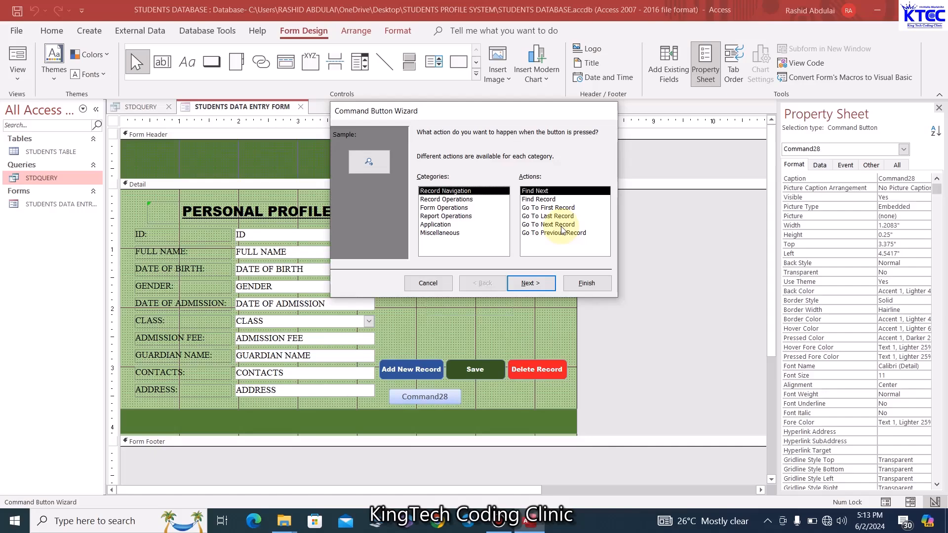
left_click(561, 225)
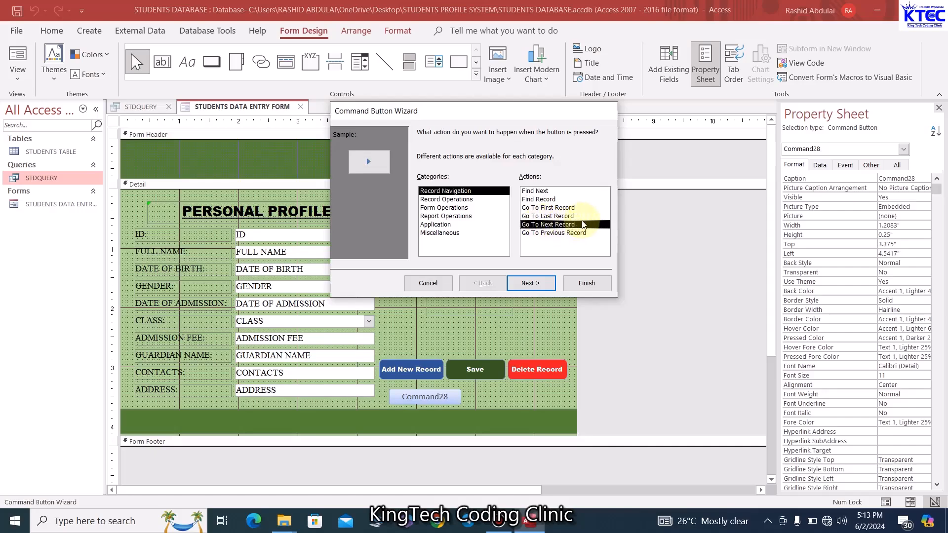
left_click(538, 283)
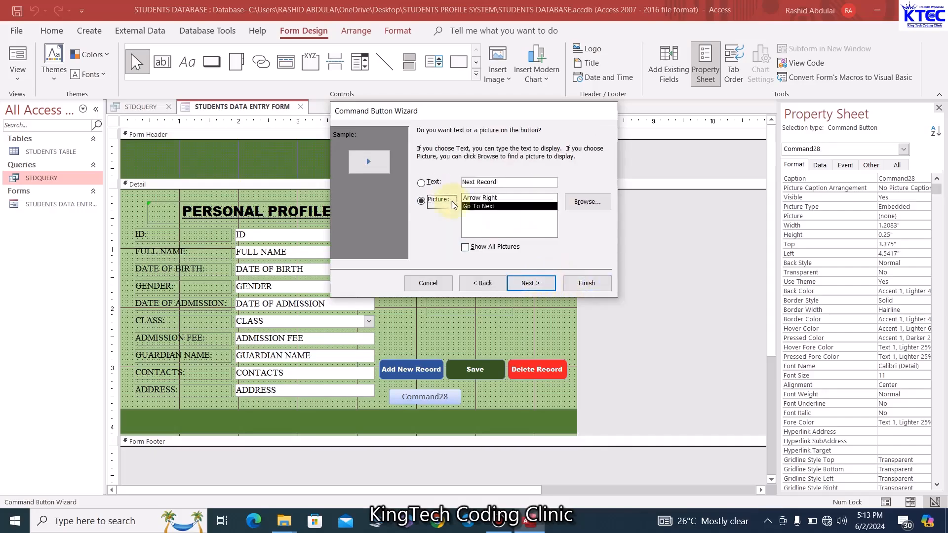
left_click(421, 184)
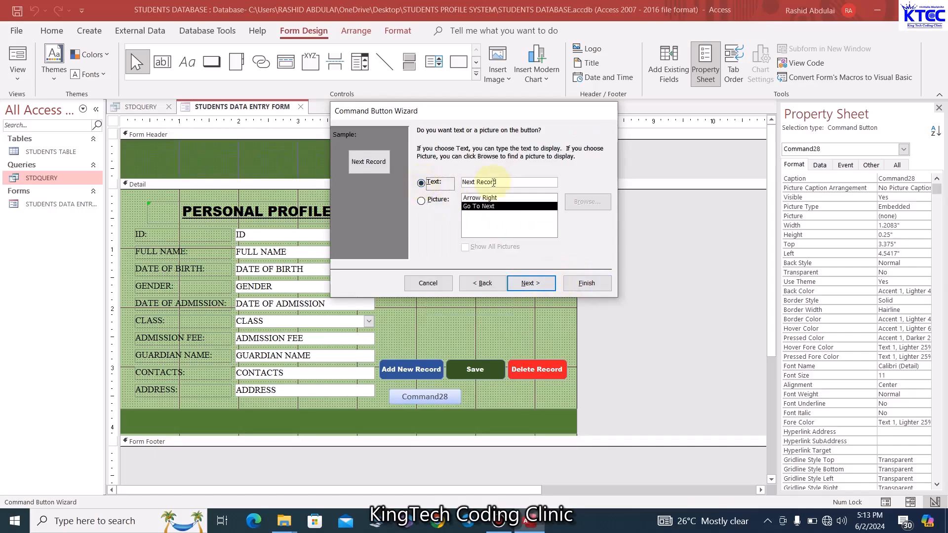
left_click(551, 282)
left_click(582, 286)
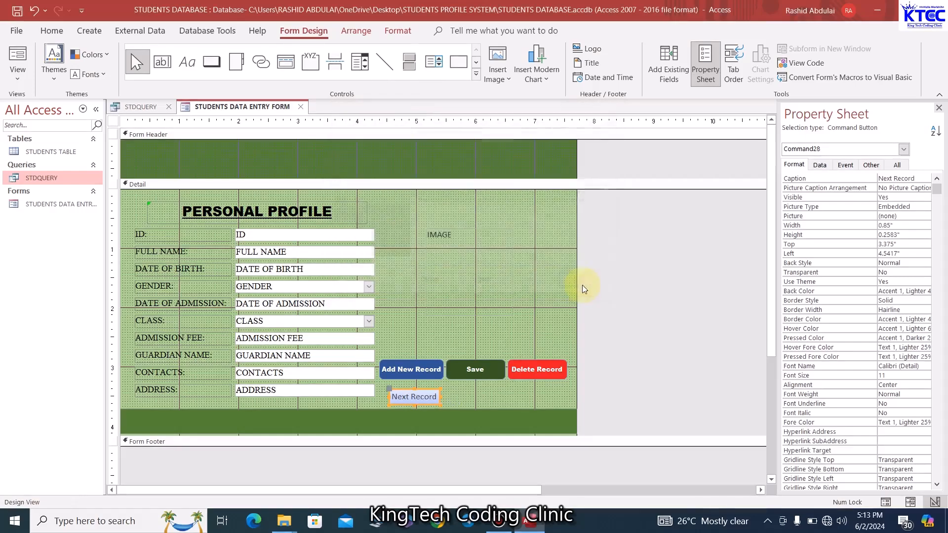
Widen the Next Record button and move it right to sit beneath Save
left_click(457, 394)
left_click(433, 398)
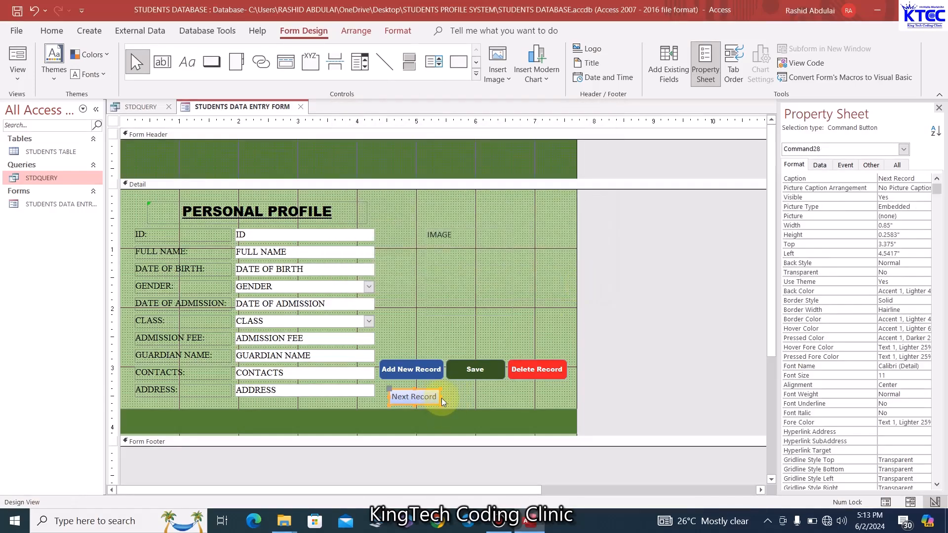
left_click_drag(440, 396, 448, 396)
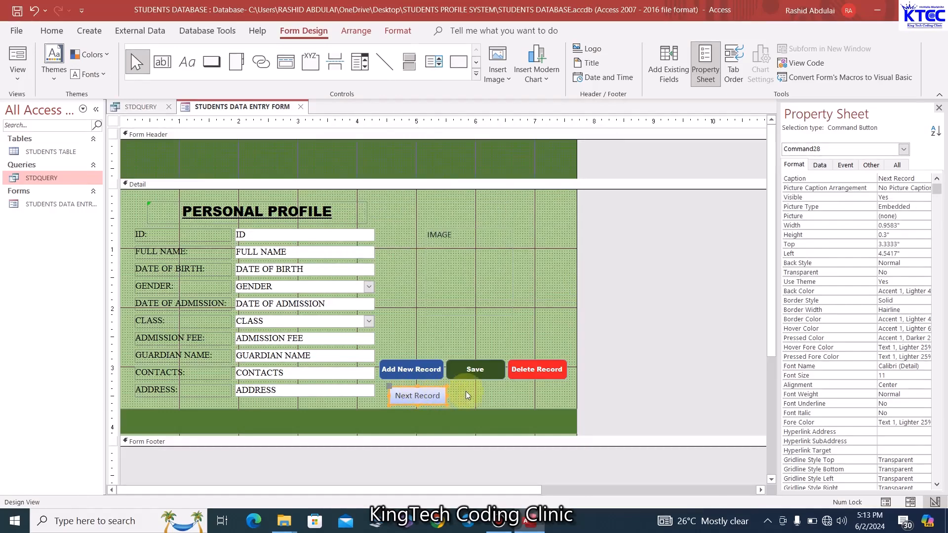
left_click(467, 391)
left_click(434, 401)
left_click_drag(434, 405, 499, 404)
left_click(502, 310)
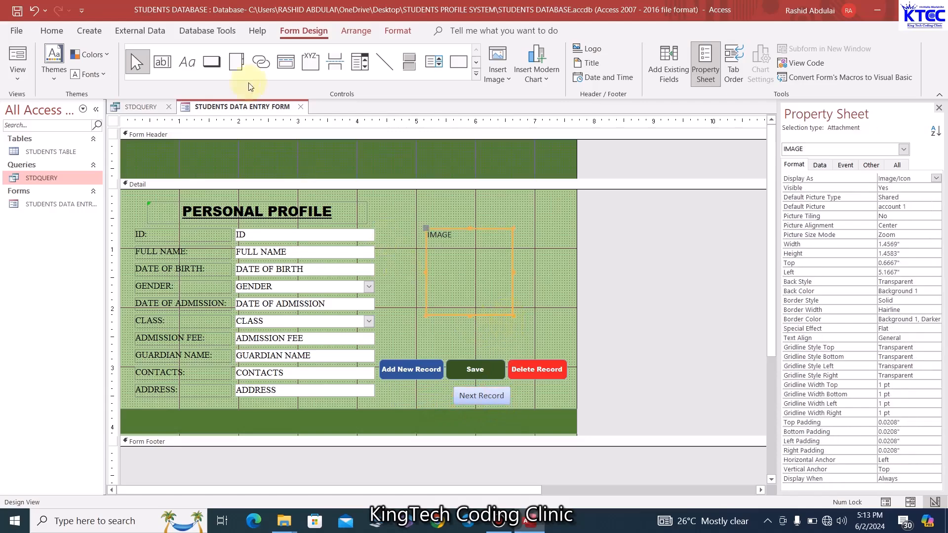
left_click(409, 309)
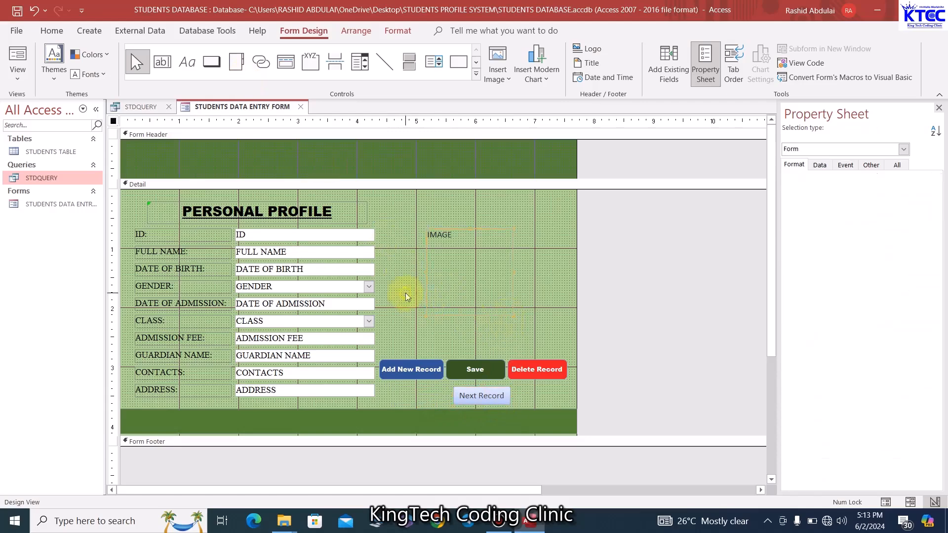
Add a text button set to Go To Previous Record, placed just left of Next Record
left_click(214, 67)
left_click_drag(393, 387, 443, 402)
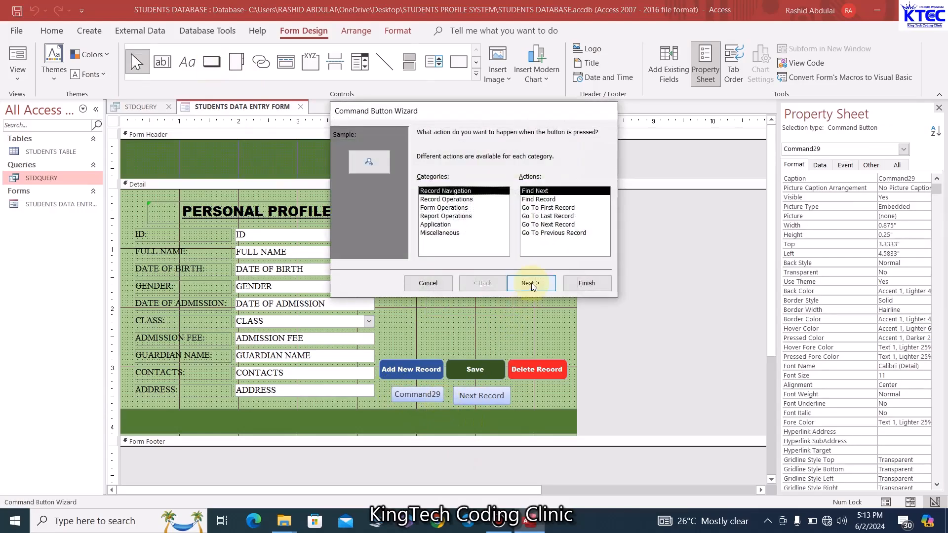
left_click(452, 201)
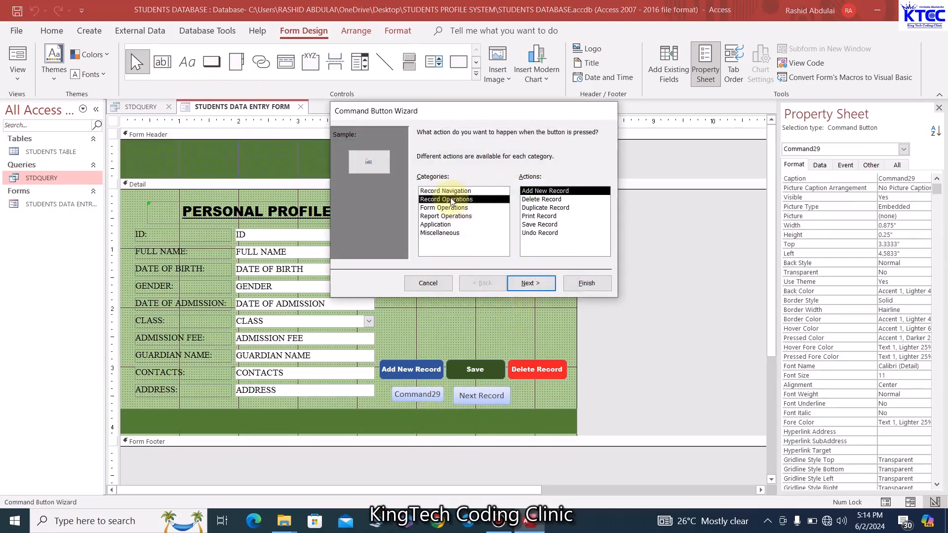
left_click(452, 191)
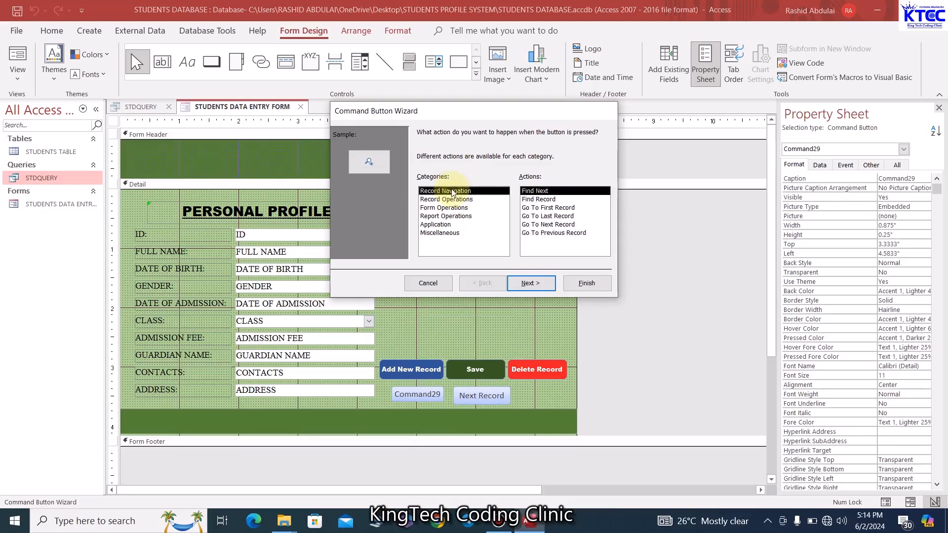
left_click(557, 234)
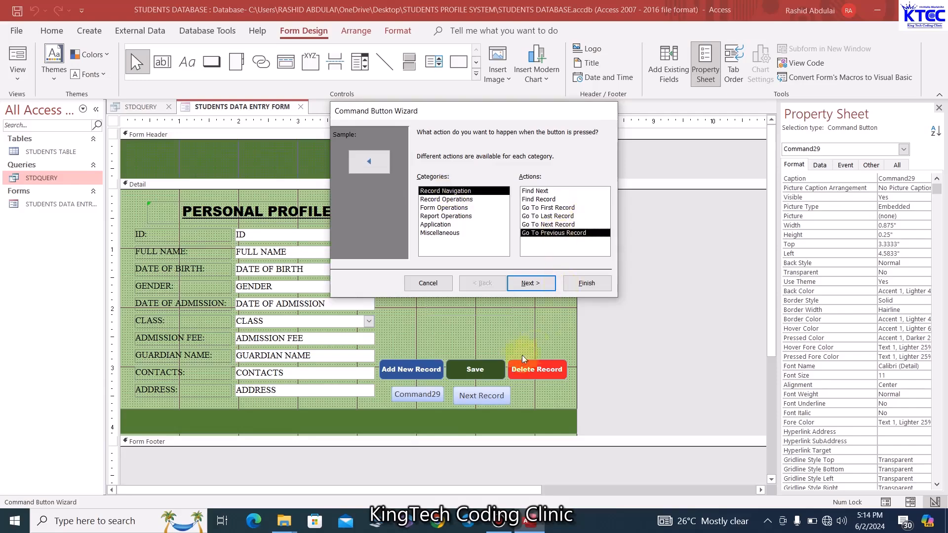
left_click(535, 284)
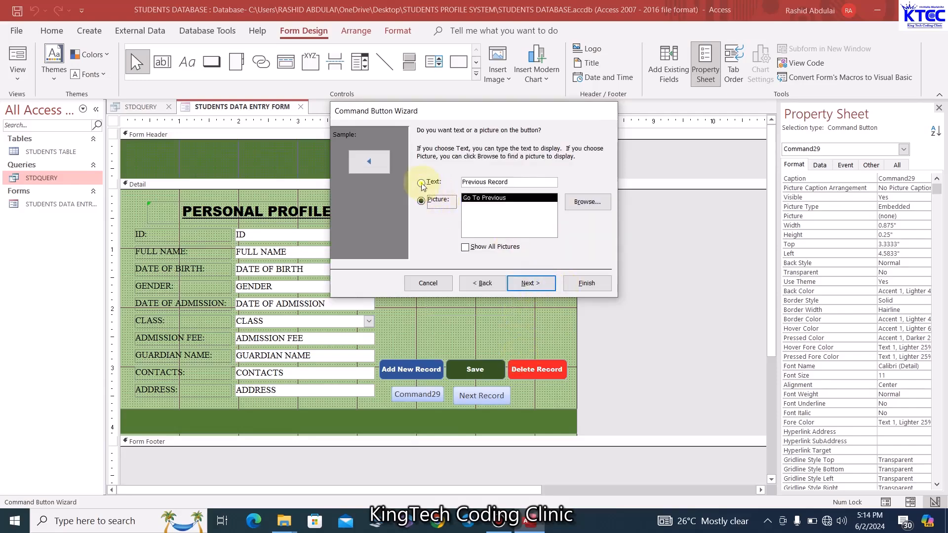
left_click(424, 183)
left_click(546, 283)
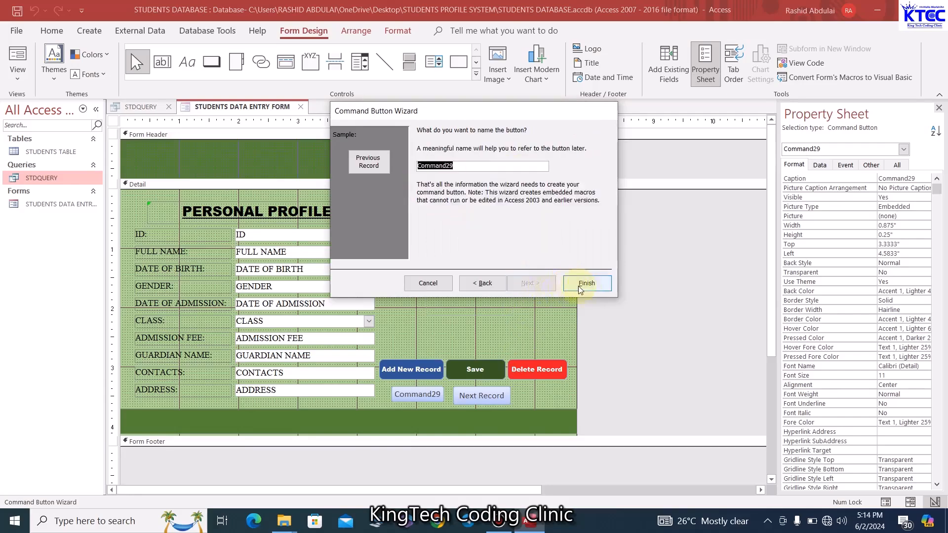
left_click(598, 286)
left_click(508, 402)
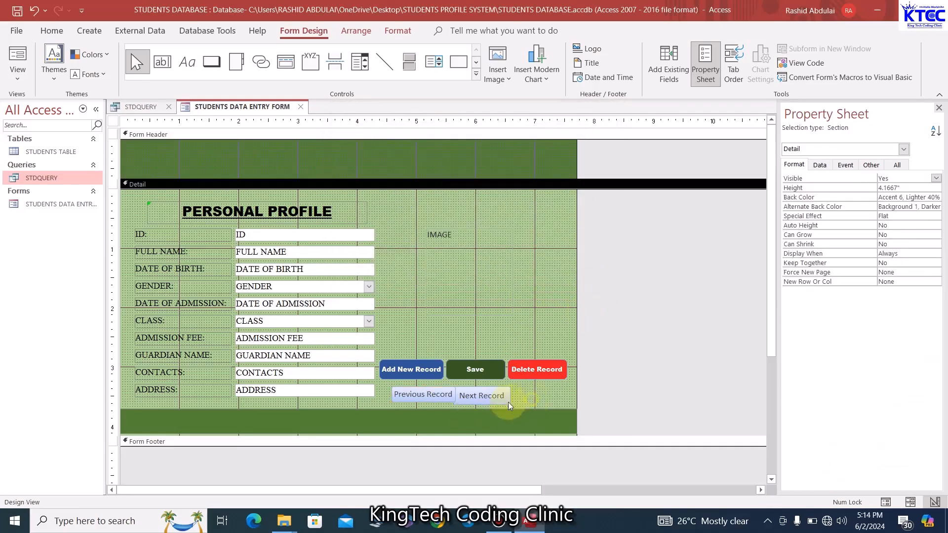
Shift Next Record slightly right and line up Previous Record with it
left_click(500, 401)
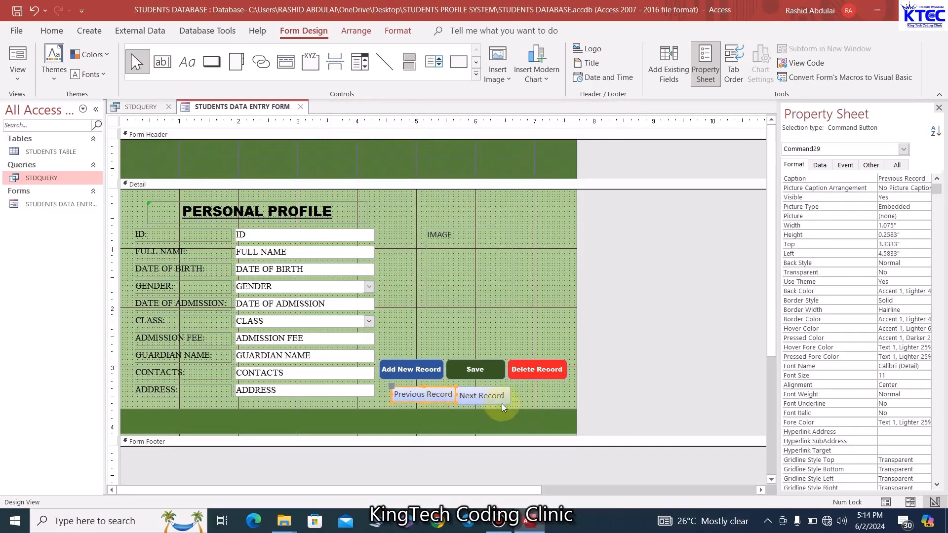
left_click(544, 401)
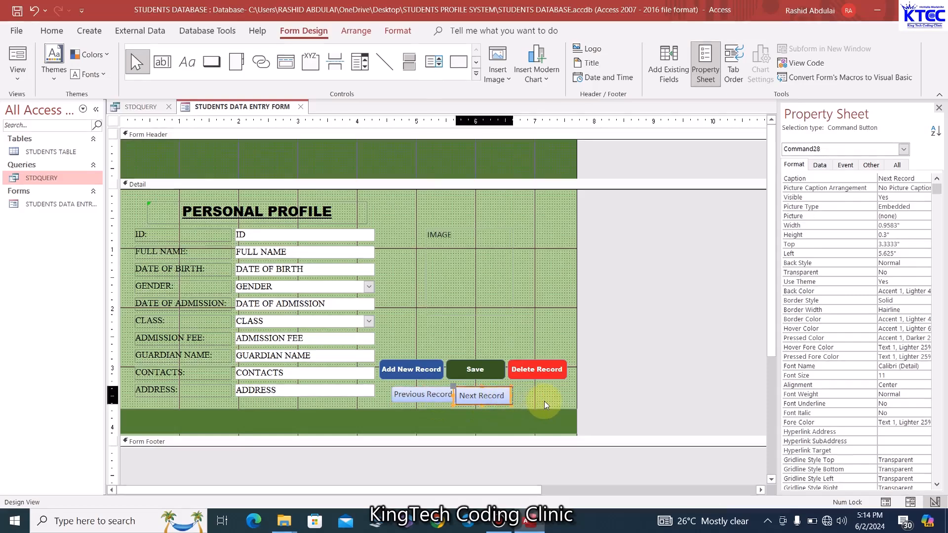
left_click(425, 399)
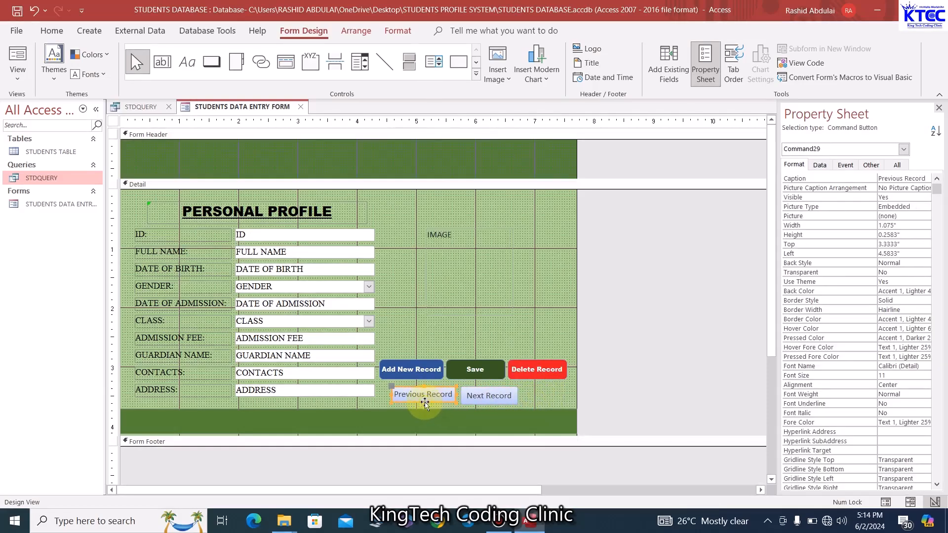
left_click_drag(425, 401, 425, 403)
left_click(544, 395)
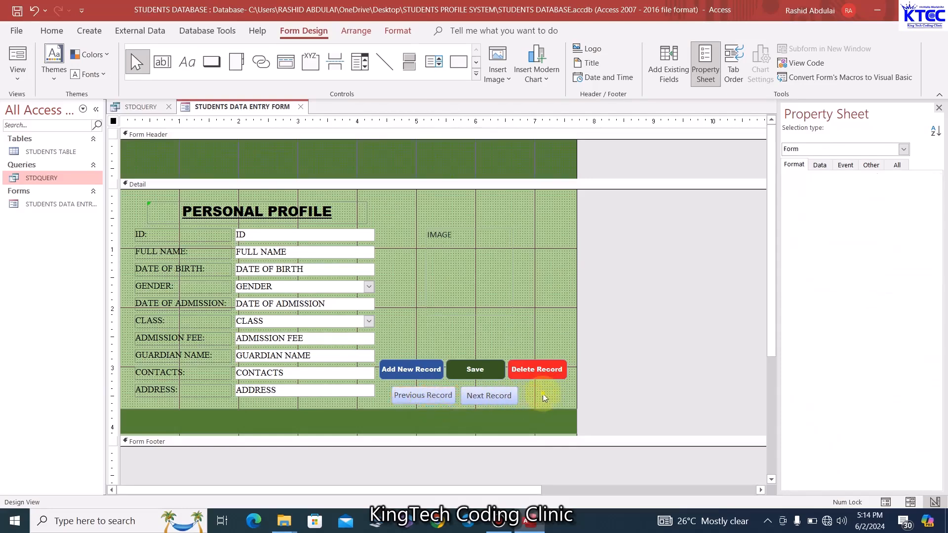
Make both the Previous Record and Next Record captions bold, and nudge the pair three steps right
left_click(438, 400)
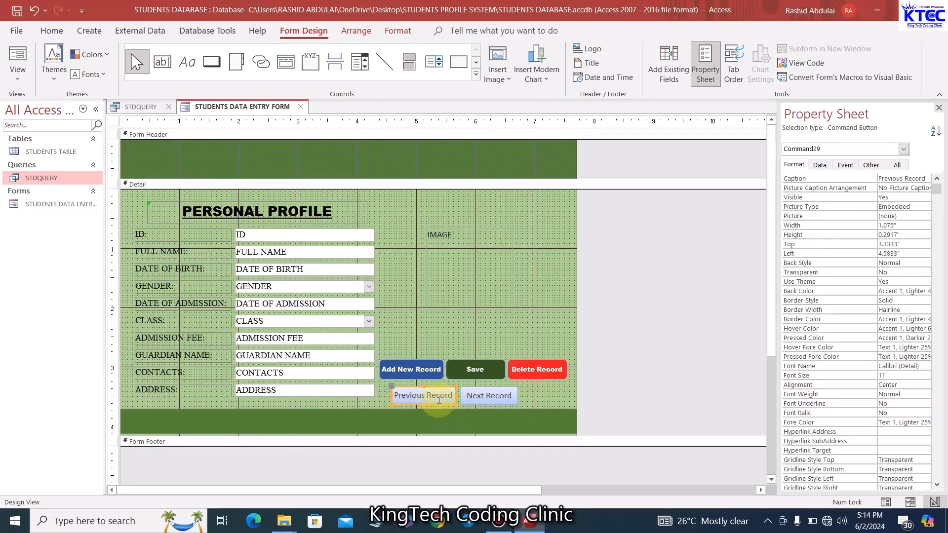
left_click(489, 397, "shift")
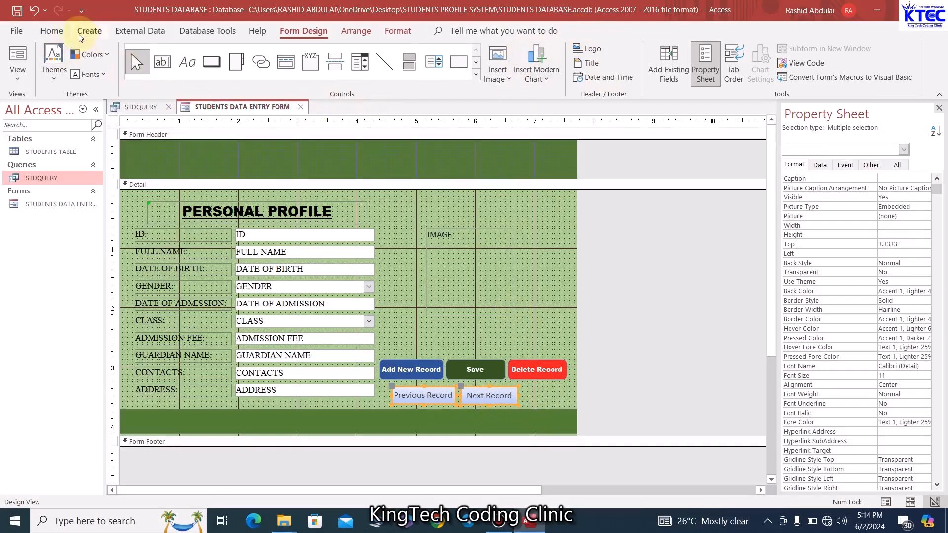
left_click(51, 31)
left_click(517, 74)
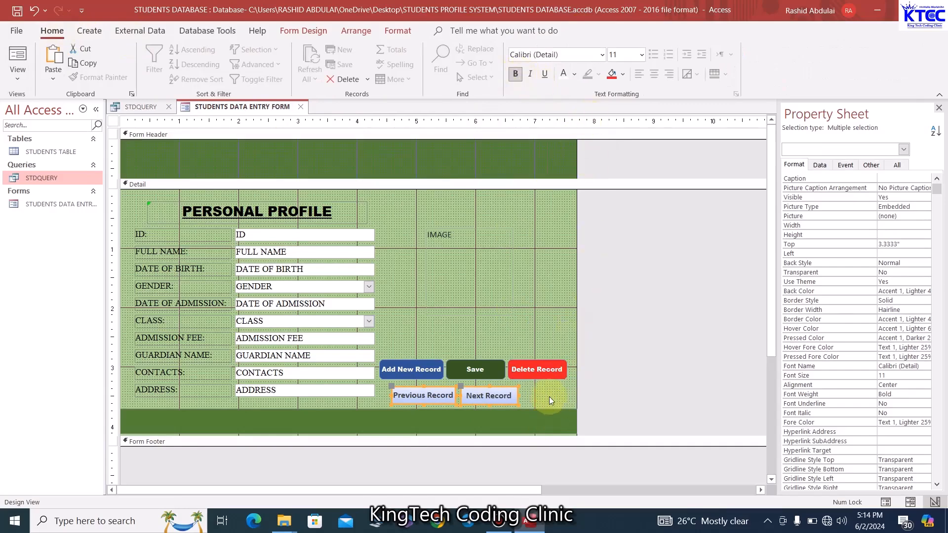
key("Right")
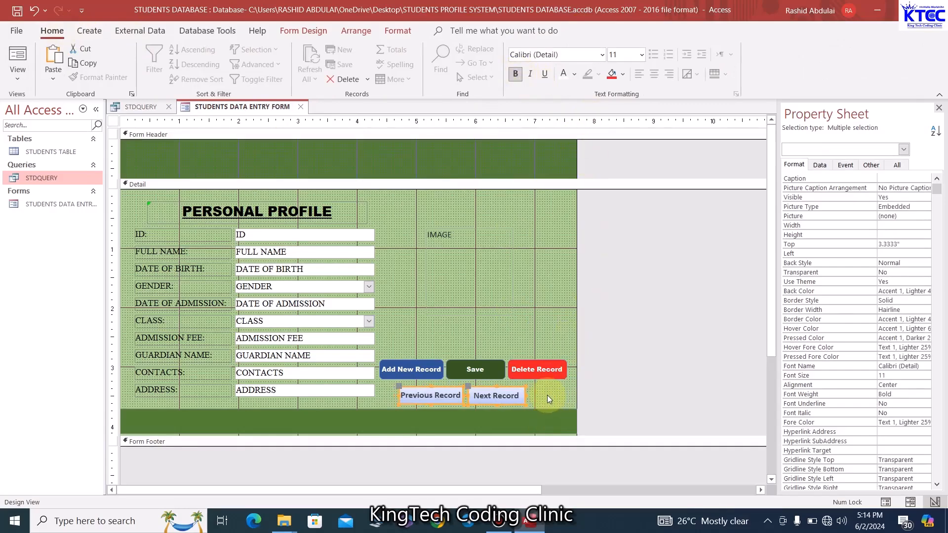
key("Right")
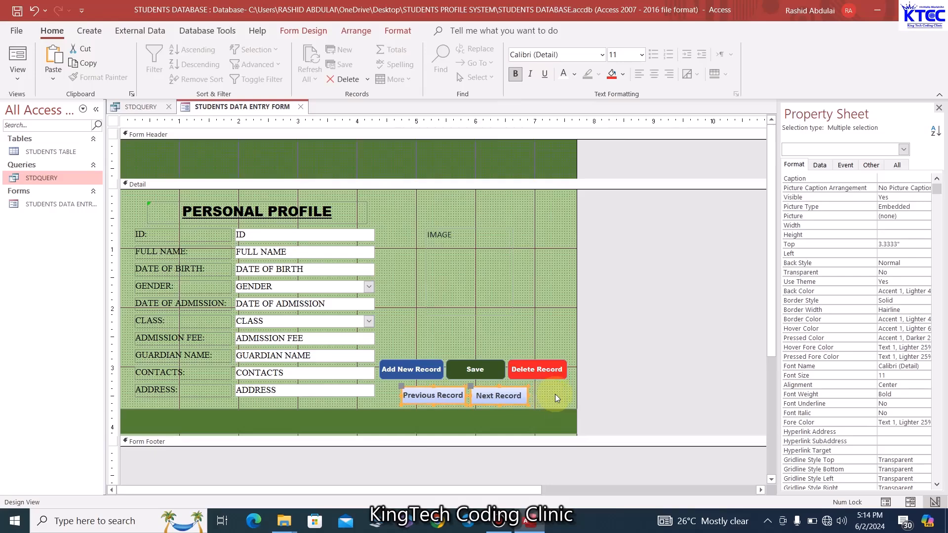
key("Right")
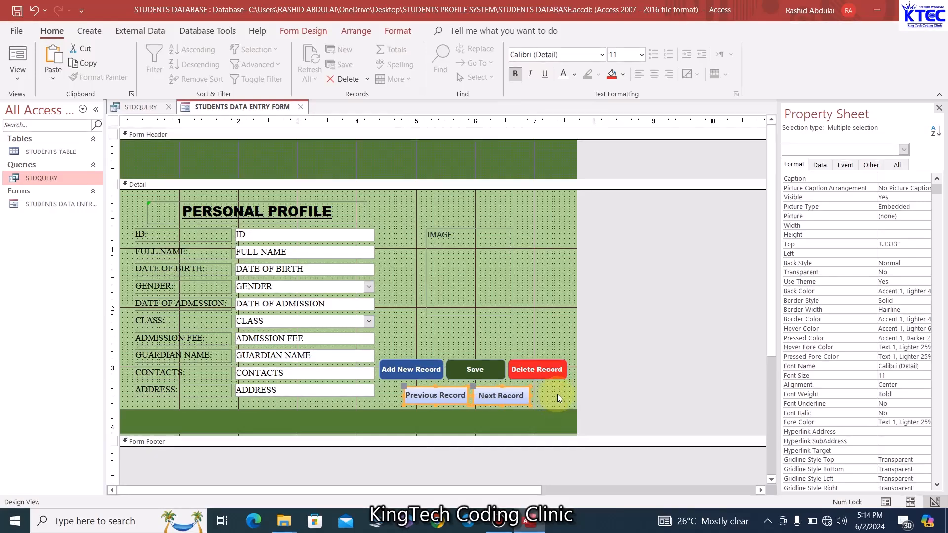
left_click(558, 394)
left_click(443, 401)
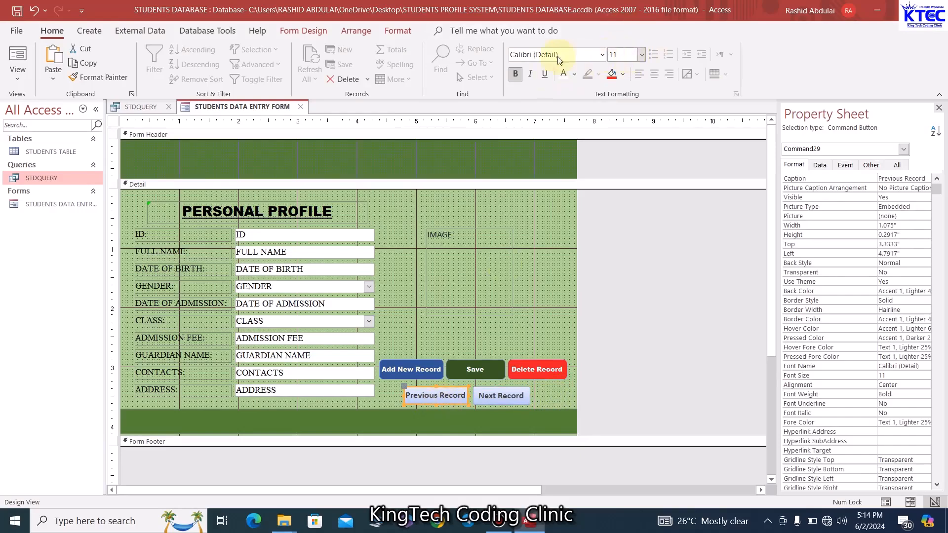
Fill Previous Record orange with a white caption, and fill Next Record dark blue
left_click(395, 31)
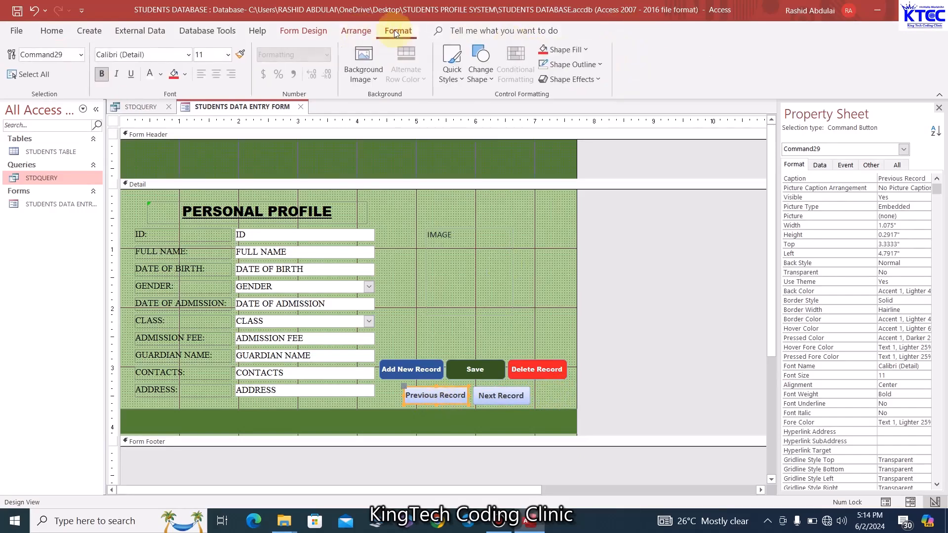
left_click(586, 50)
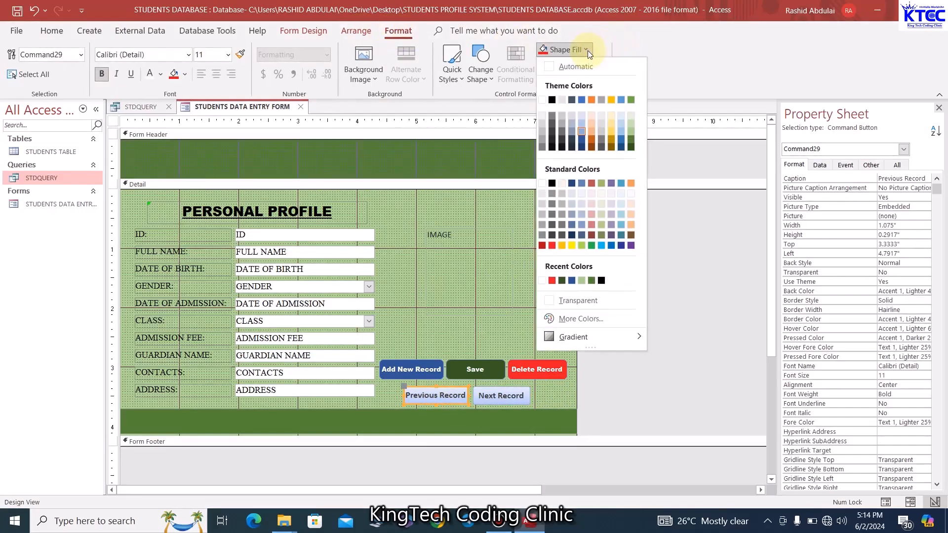
left_click(591, 140)
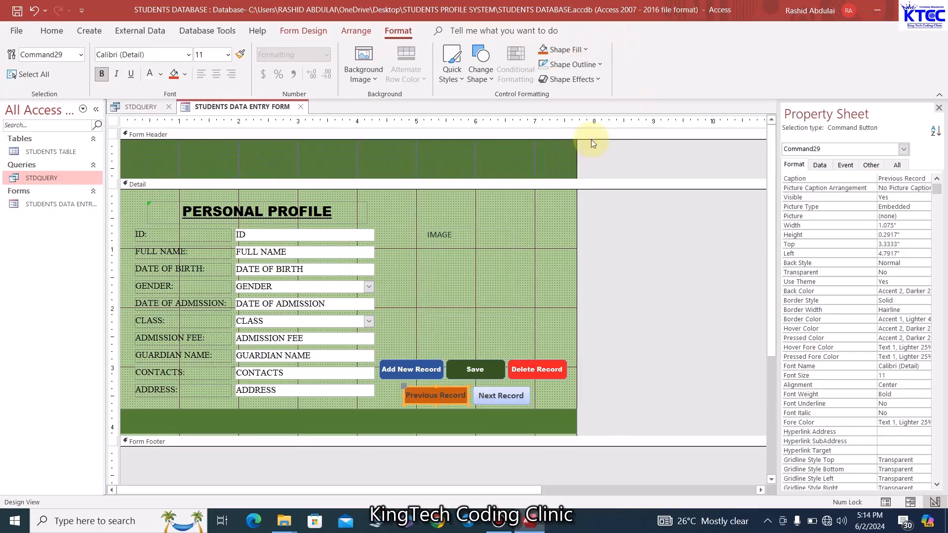
left_click(150, 74)
left_click(522, 402)
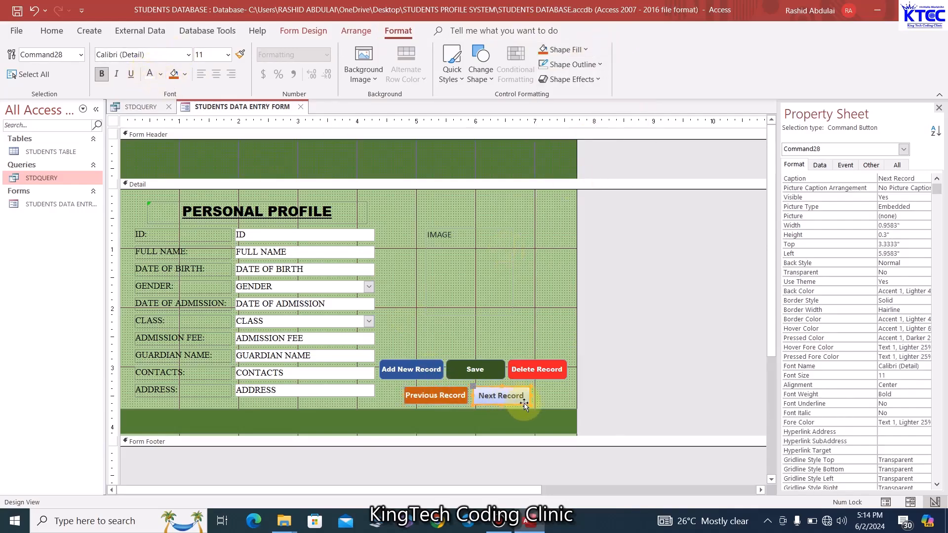
left_click(585, 50)
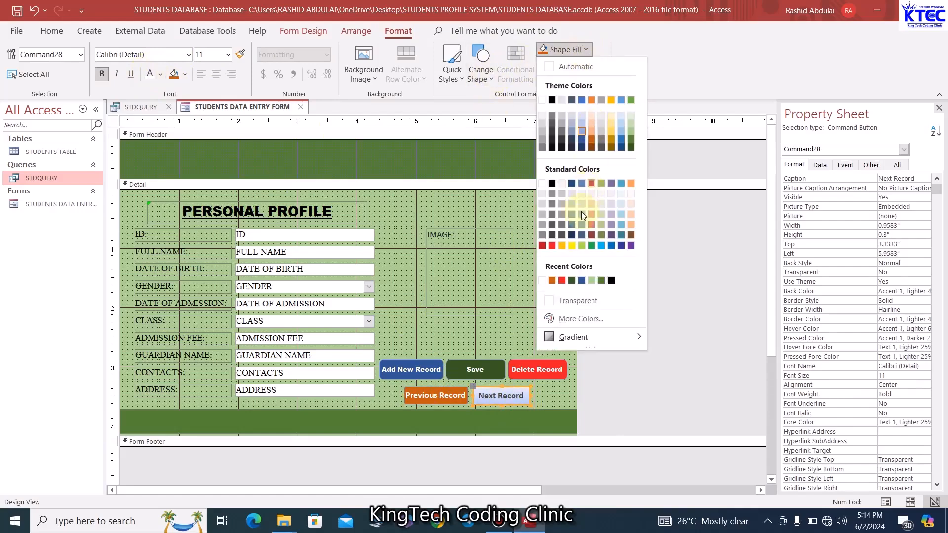
left_click(621, 246)
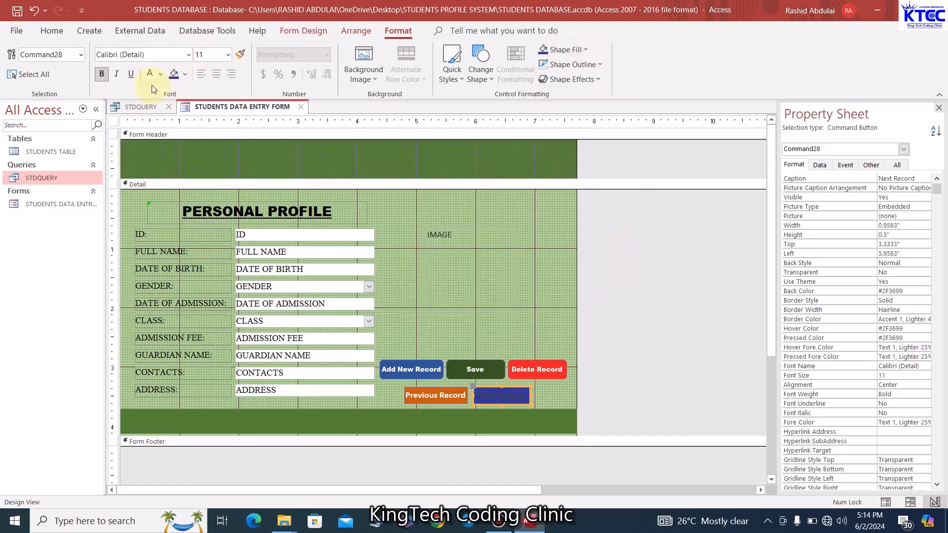
left_click(556, 389)
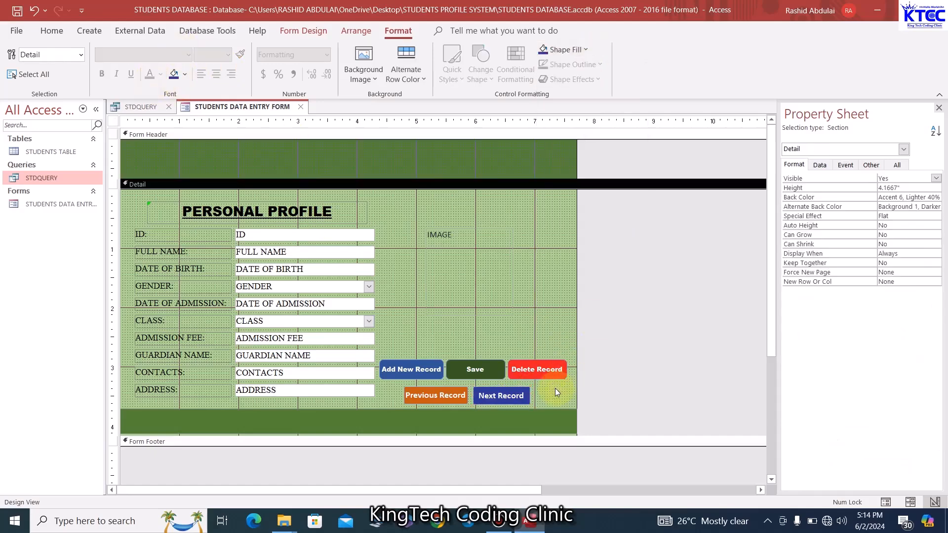
Change both the Previous Record and Next Record buttons to a rounded rectangle shape
left_click(462, 402)
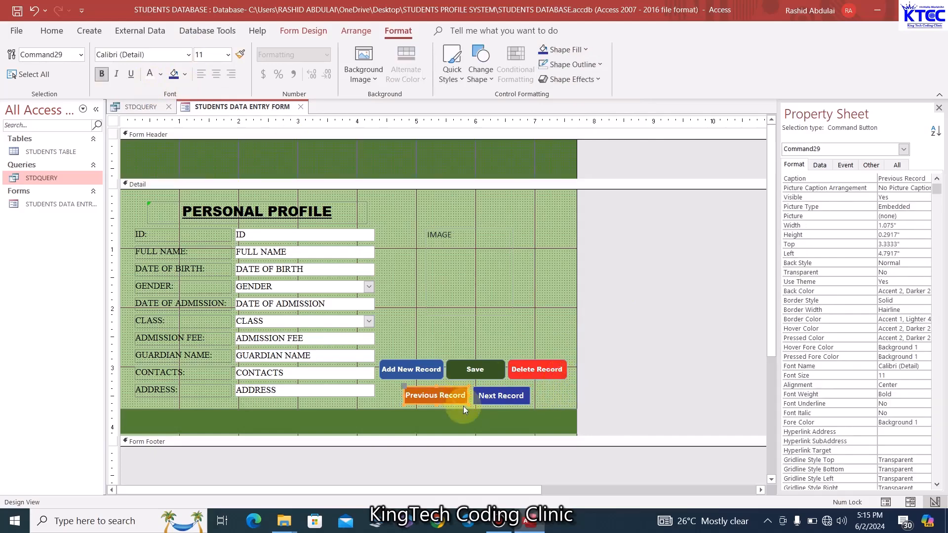
left_click(482, 78)
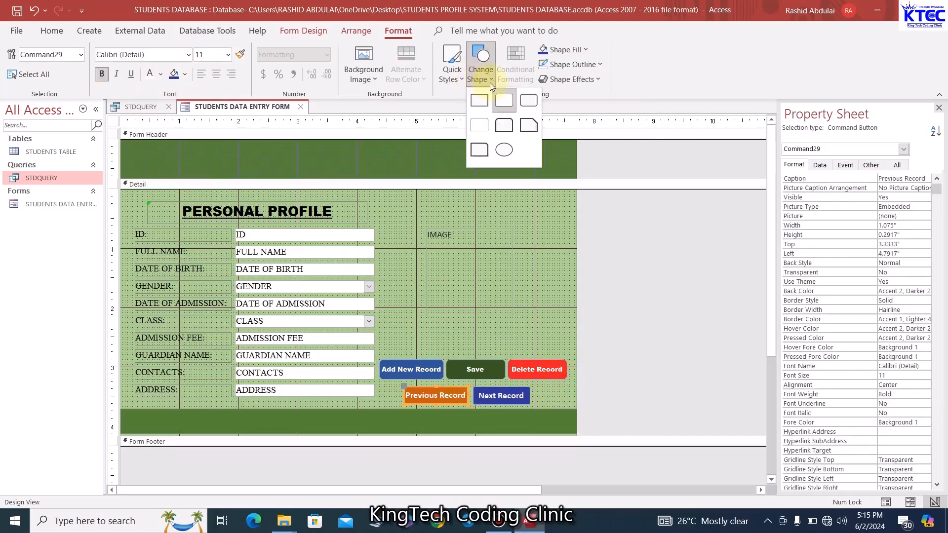
left_click(530, 102)
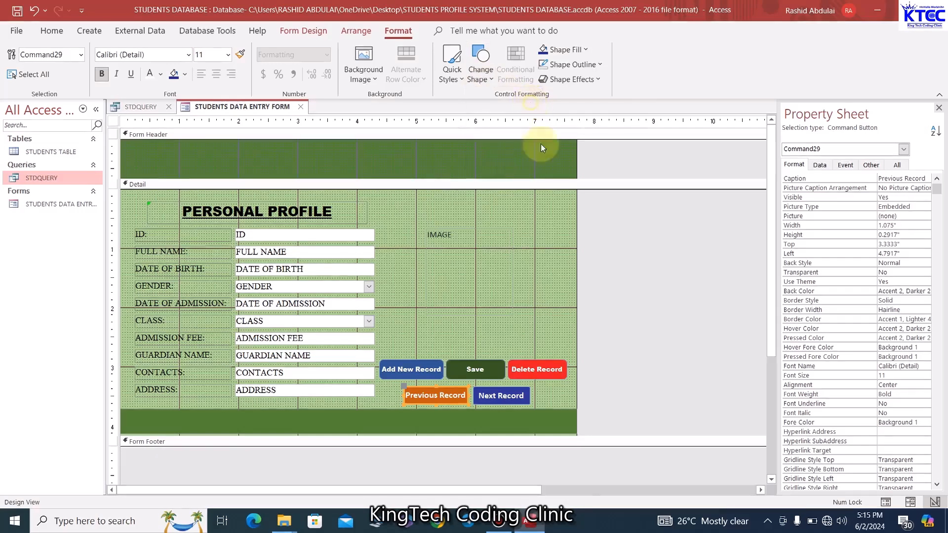
left_click(526, 399)
left_click(485, 78)
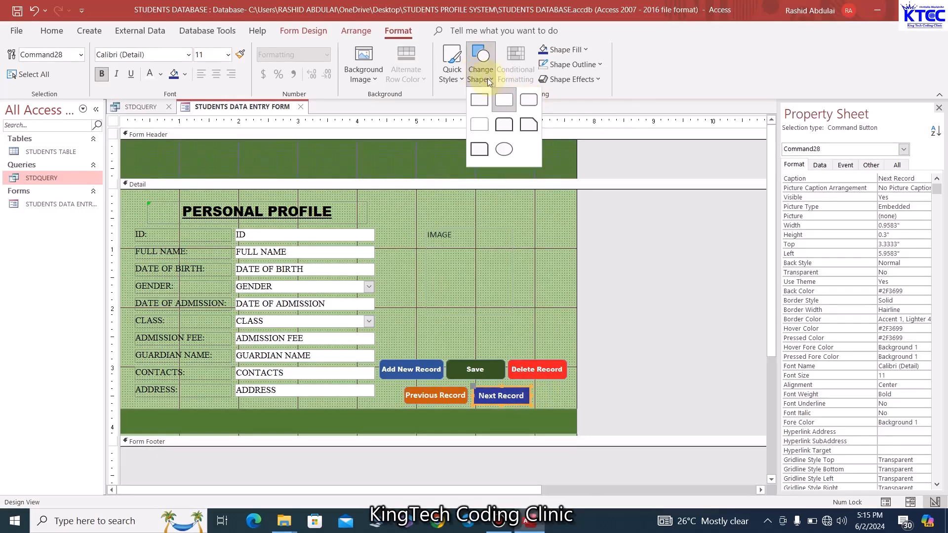
left_click(530, 101)
left_click(550, 395)
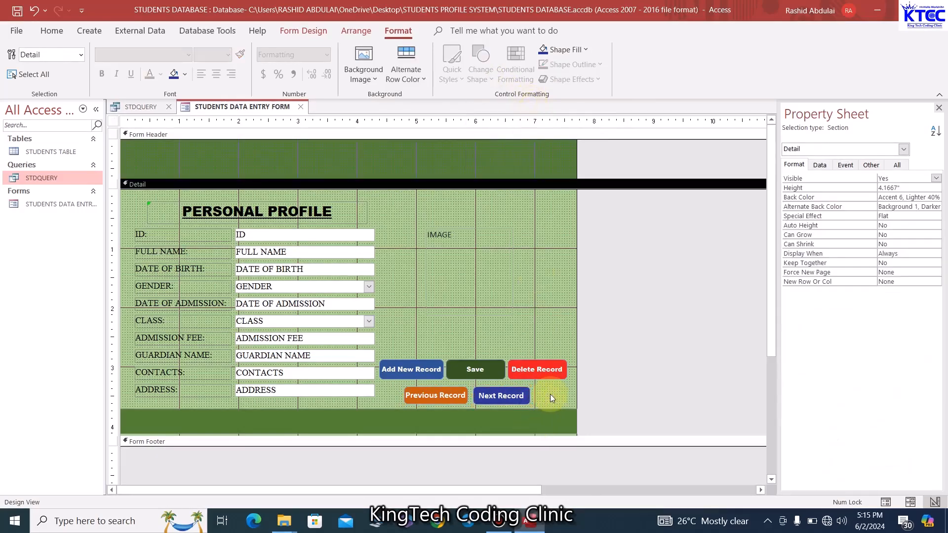
Switch the form to Form View and shift its window right
right_click(273, 112)
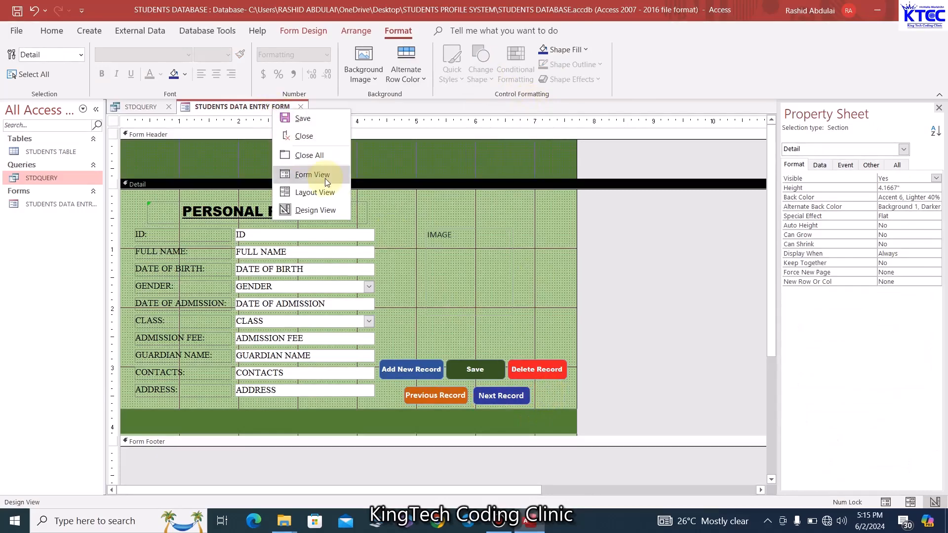
left_click(306, 173)
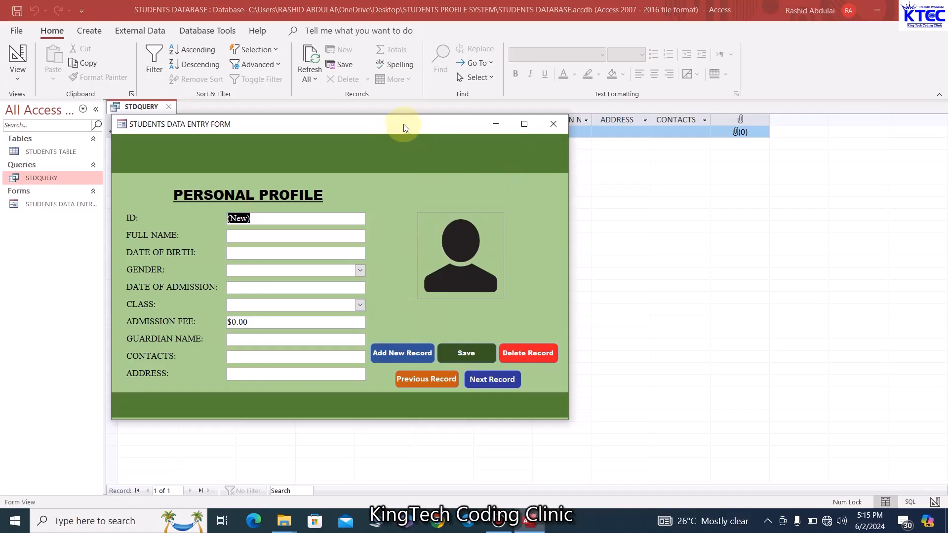
left_click_drag(383, 130, 442, 125)
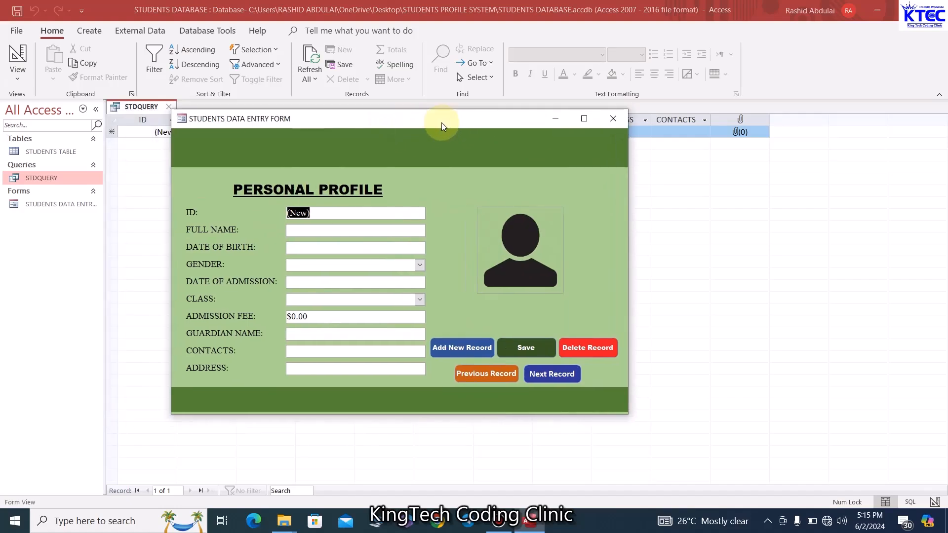
Enter a sample student's name, birth and admission dates 6/12/2024, gender MALE, class CRECHE
left_click(311, 230)
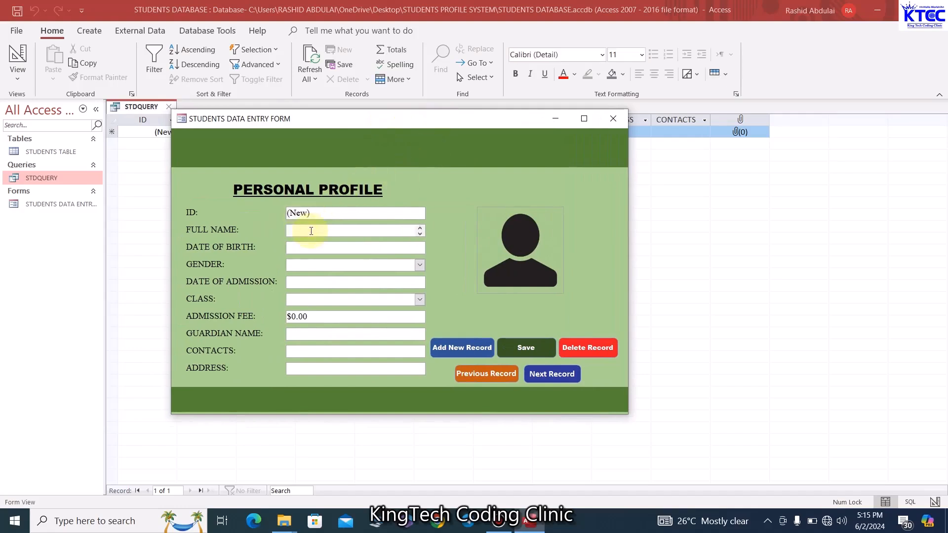
key("Caps_Lock")
type("JOHN DOE")
left_click(356, 248)
left_click(433, 250)
left_click(385, 302)
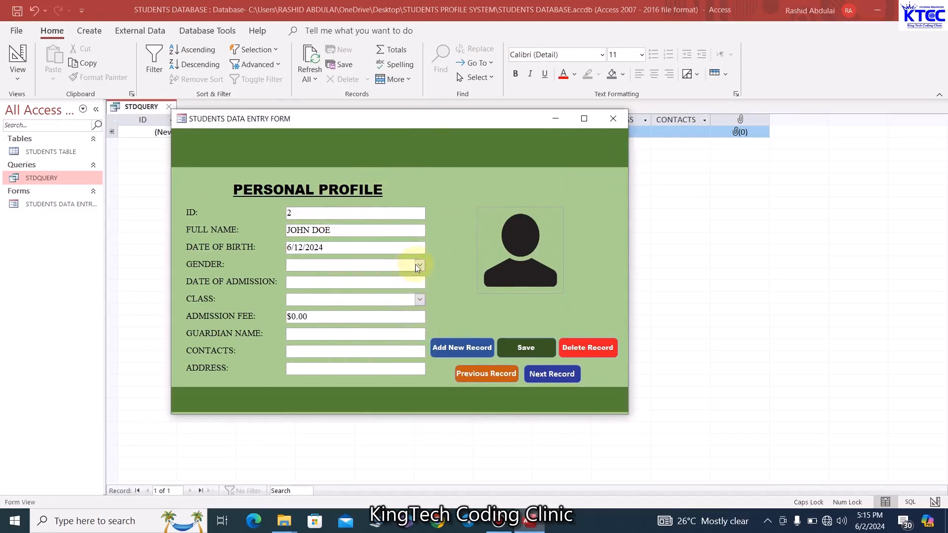
left_click(417, 267)
left_click(395, 277)
left_click(418, 283)
left_click(432, 284)
left_click(385, 337)
left_click(420, 300)
Fill in admission fee 200, the guardian's title, a contact number and an address
left_click(330, 312)
left_click_drag(309, 317, 289, 317)
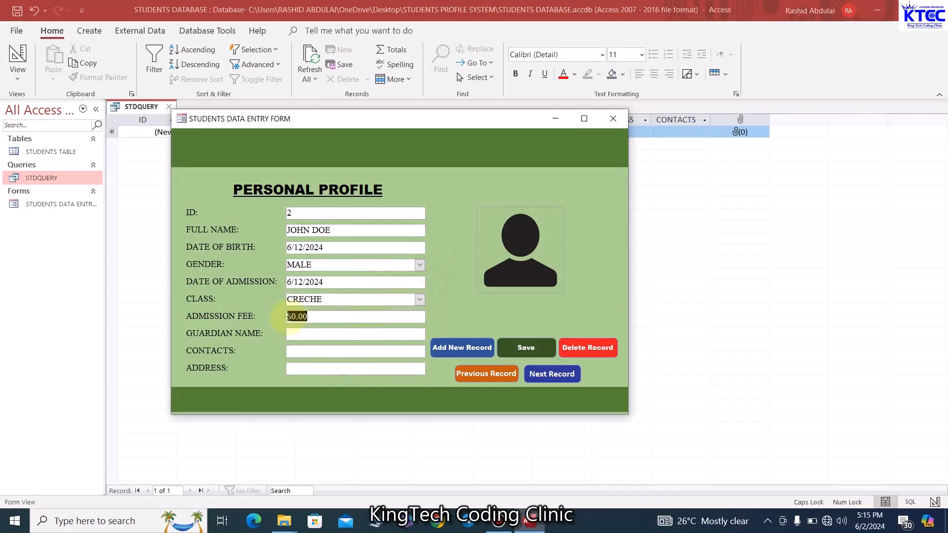
type("200")
left_click(341, 335)
type("MR. JOHN")
left_click(338, 351)
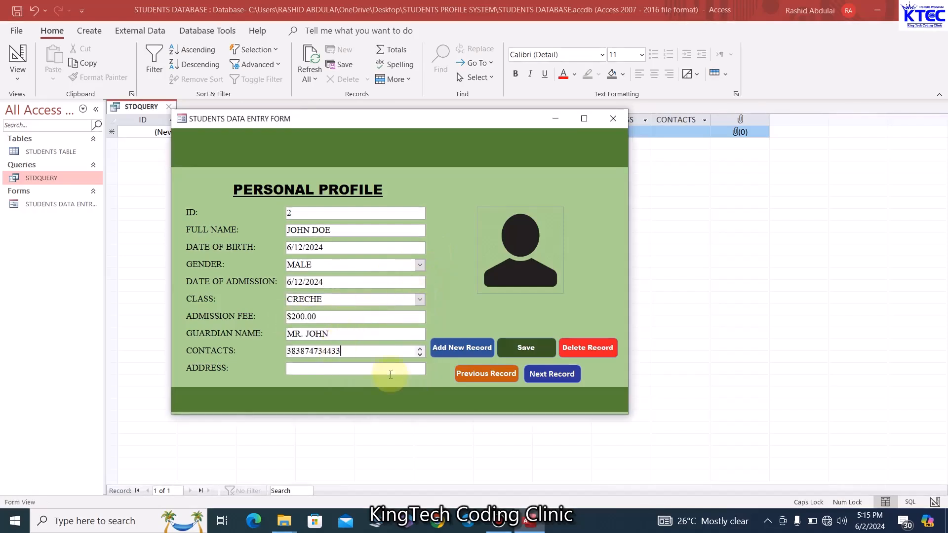
left_click(361, 370)
type("JOHNS")
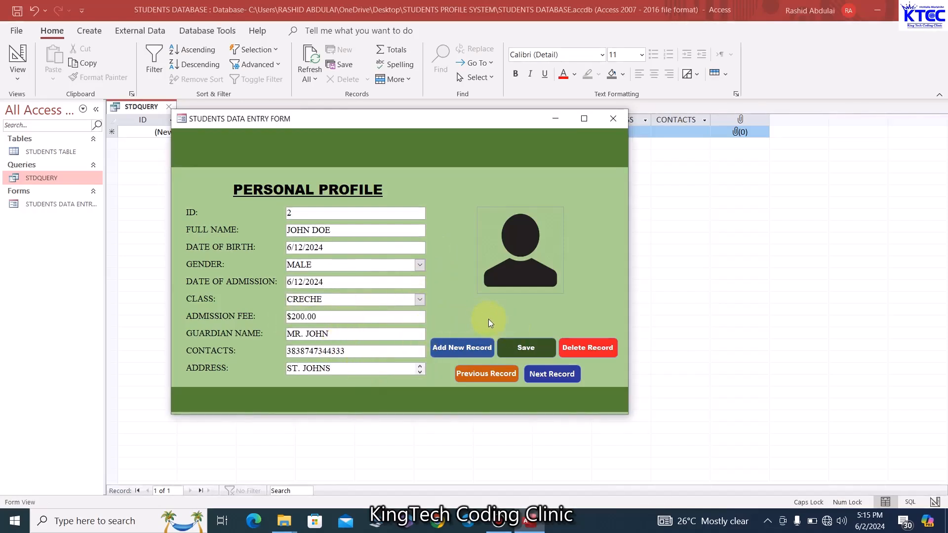
Save the test record, then delete it and confirm the deletion
left_click(527, 348)
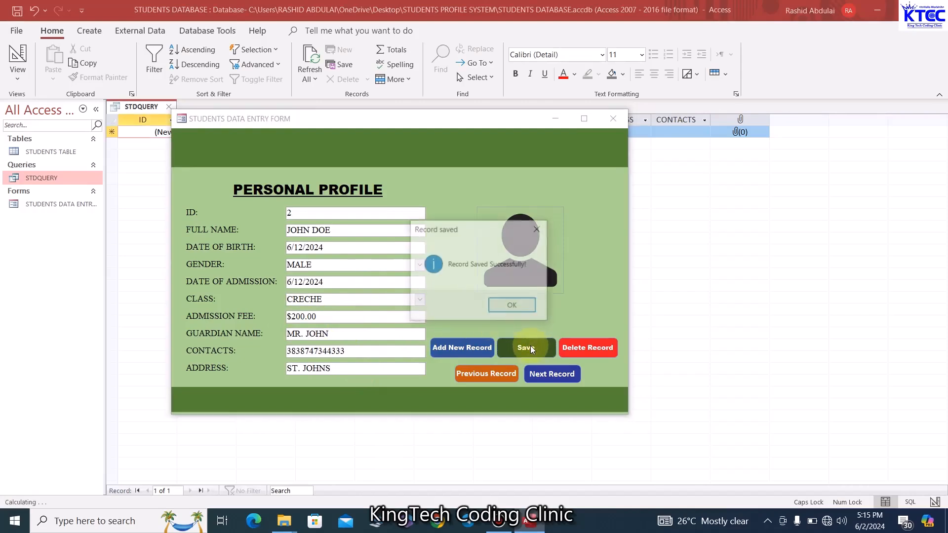
left_click(513, 307)
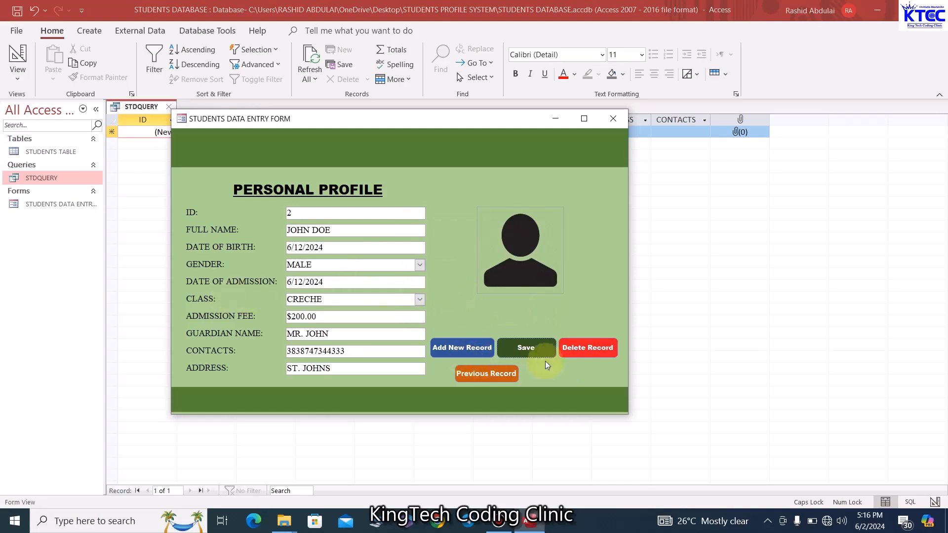
left_click(575, 353)
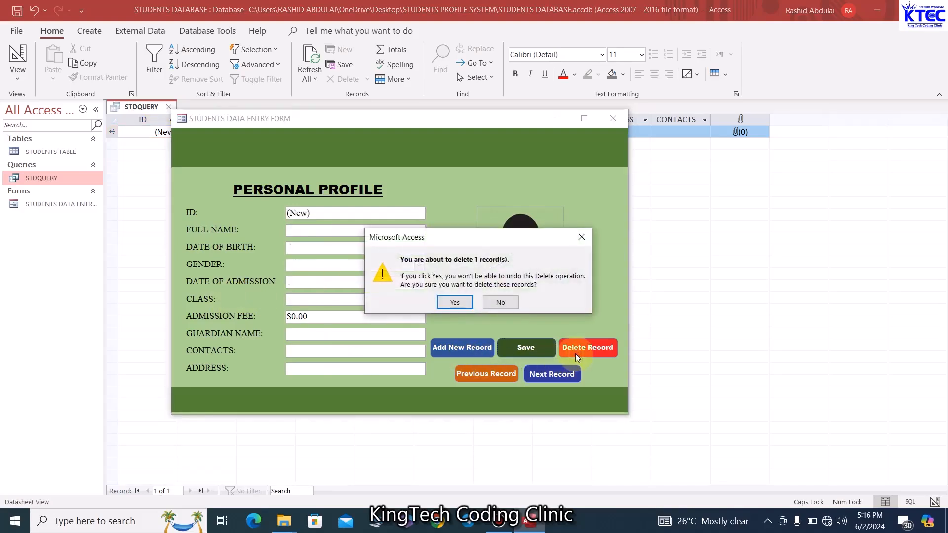
left_click(463, 304)
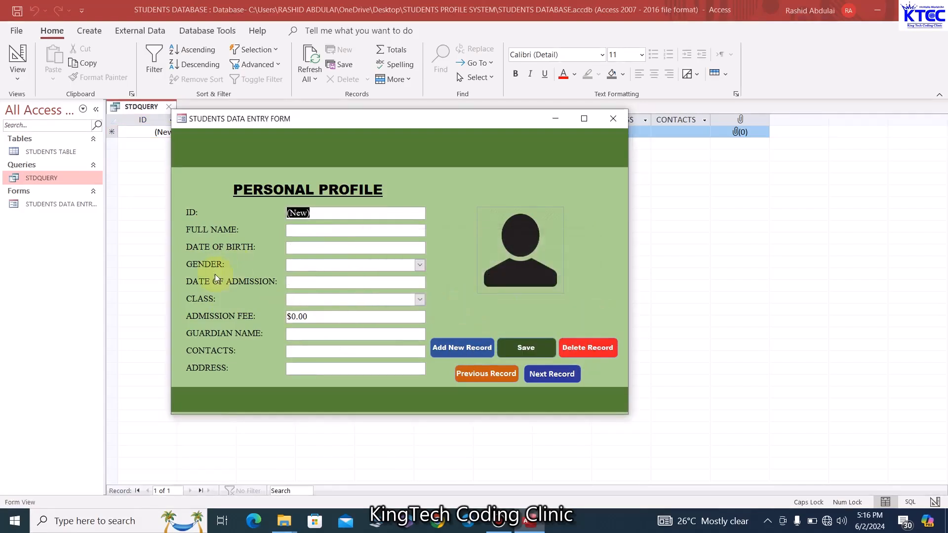
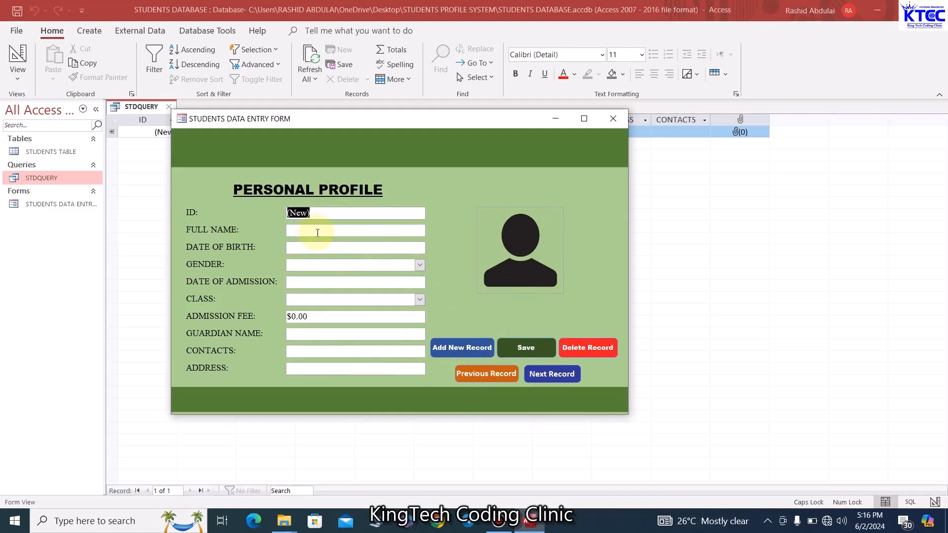
Enter the student's full name, birth date 6/7/2024, gender MALE, admission 6/21/2024 and class CRECHE
left_click(318, 232)
type("JOHN DOE")
left_click(326, 247)
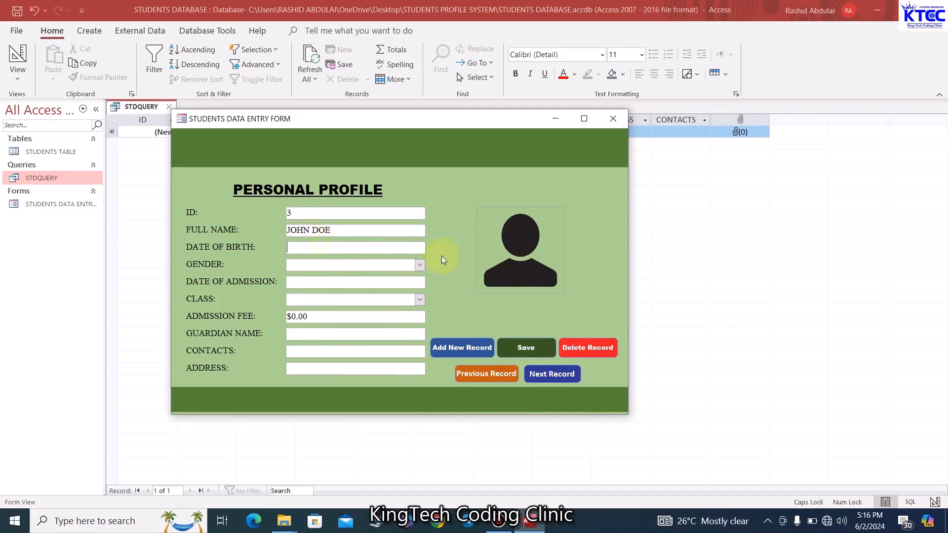
left_click(432, 248)
left_click(412, 293)
left_click(419, 265)
left_click(326, 277)
left_click(346, 283)
left_click(432, 283)
left_click(412, 349)
left_click(420, 299)
Fill in admission fee 200, the guardian's name, a contact number and an address, then open the photo attachments
left_click(405, 312)
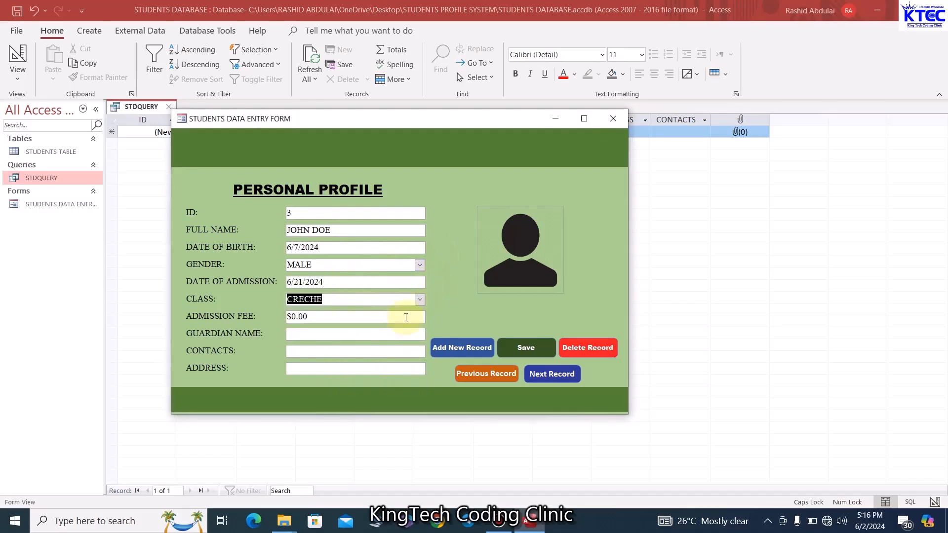
left_click(320, 317)
left_click_drag(320, 316, 279, 324)
type("200")
left_click(318, 333)
type("MR. JOHN")
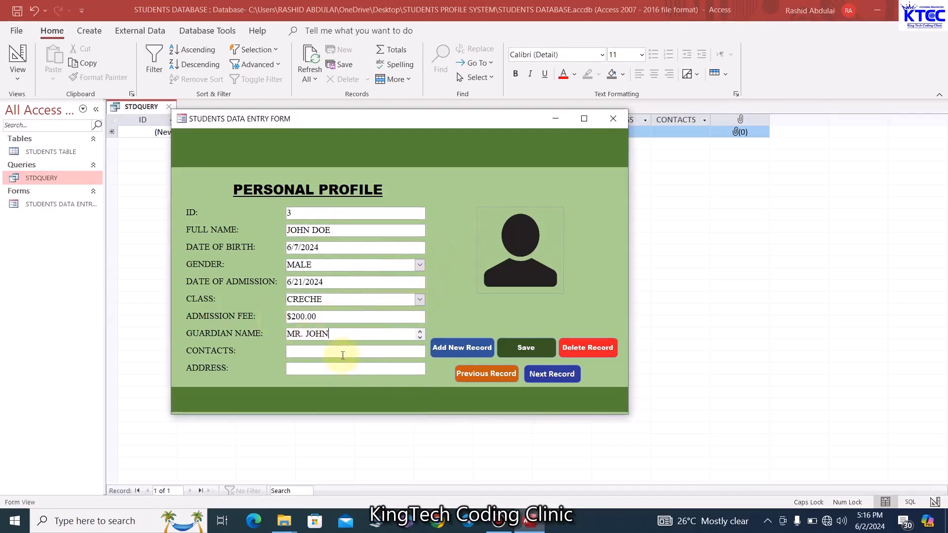
left_click(360, 352)
left_click(347, 369)
type("ST. JOHNS")
left_click(495, 249)
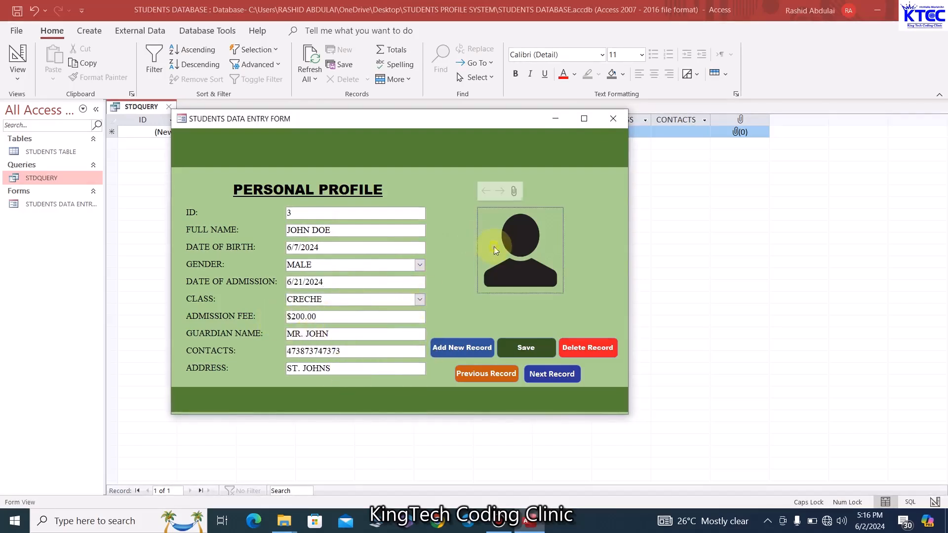
left_click(515, 190)
Attach _MG_1216.jpg from the PASSPORT IMAGES folder as the student's photo and save the record
left_click(563, 167)
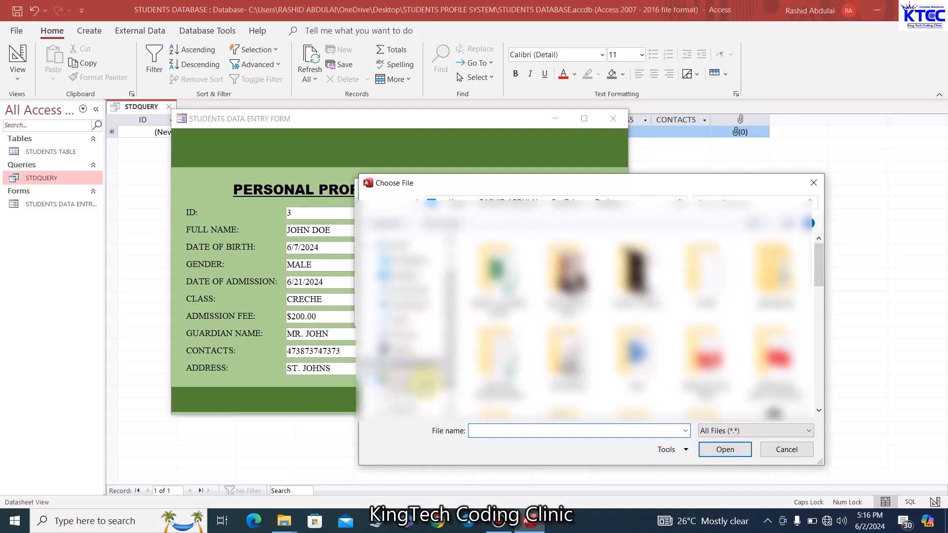
left_click(419, 394)
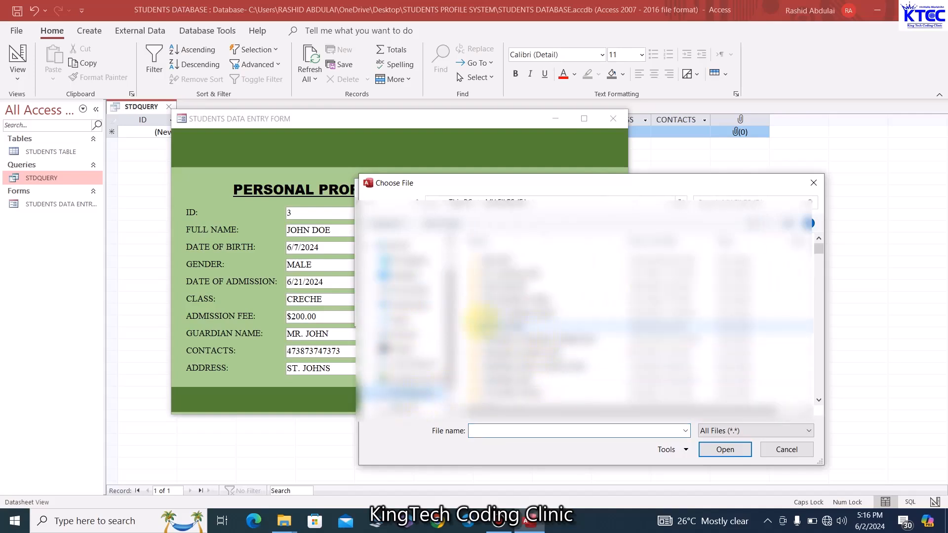
scroll(518, 353, "down", 10)
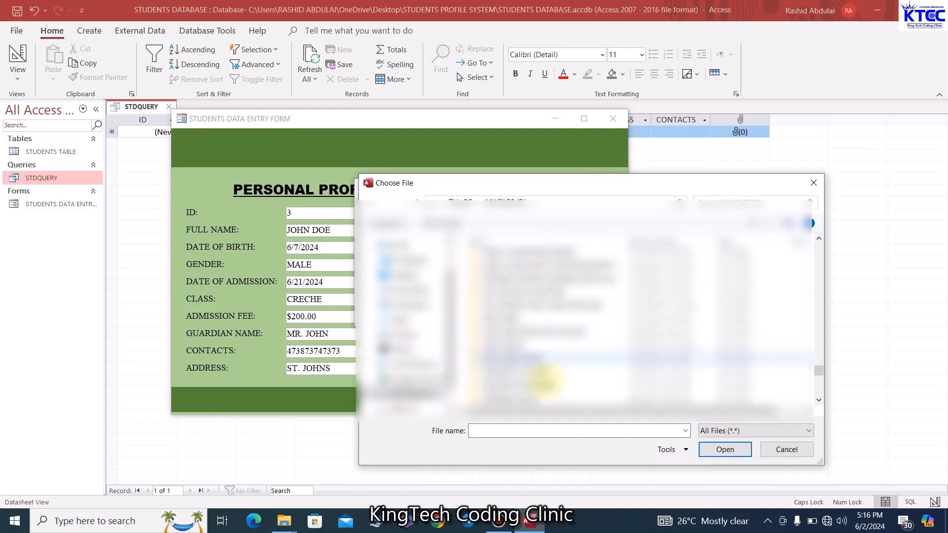
double_click(543, 385)
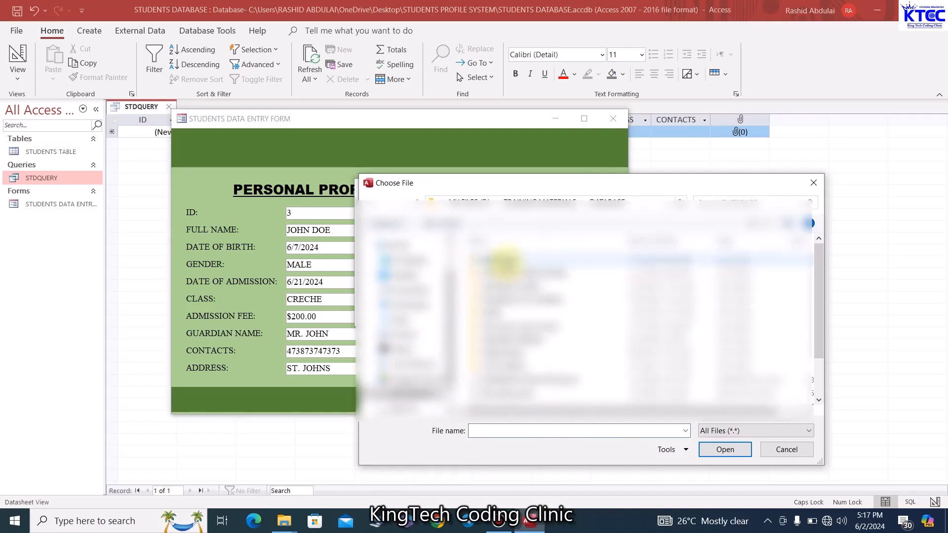
double_click(536, 338)
double_click(533, 336)
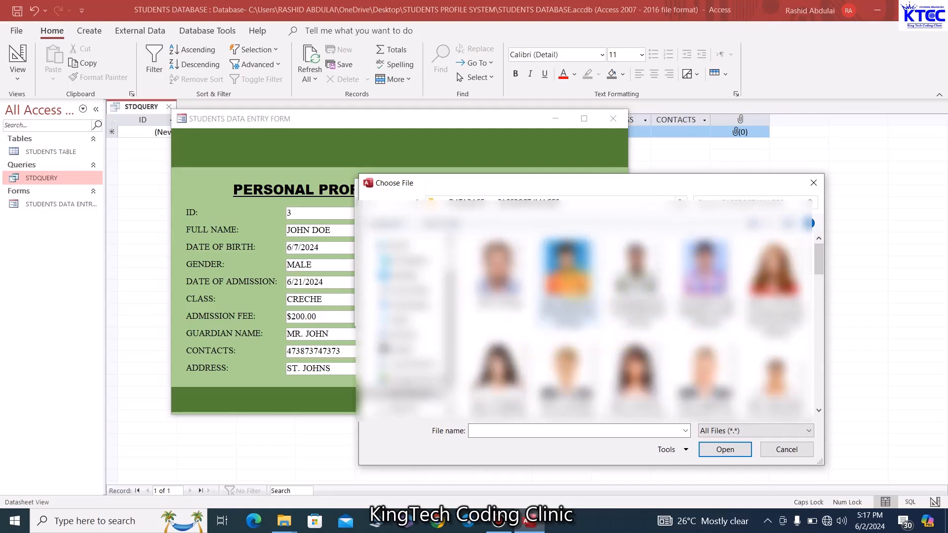
left_click(499, 272)
left_click(731, 459)
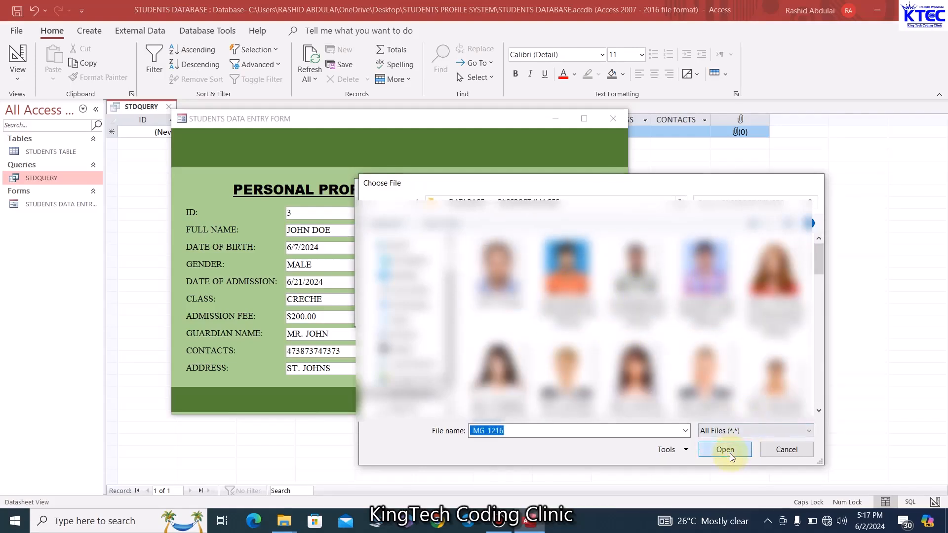
left_click(521, 316)
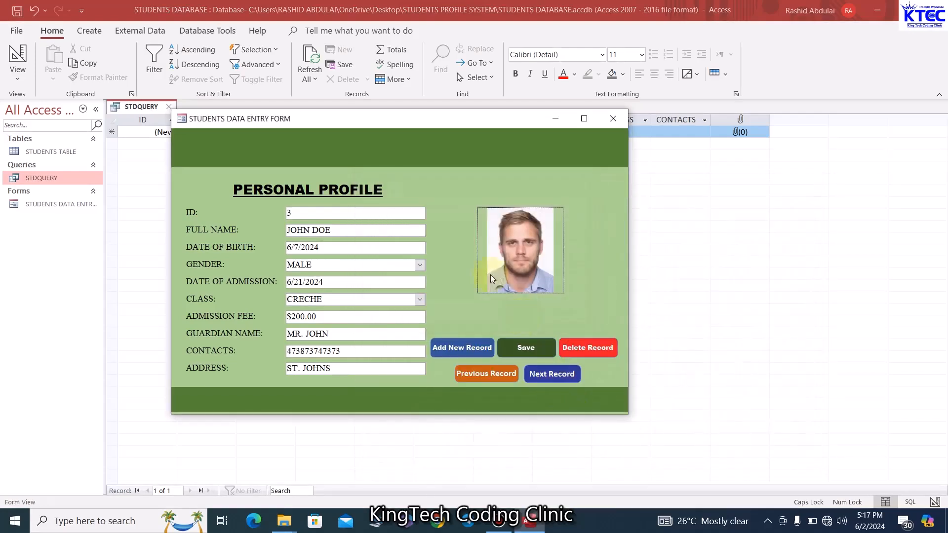
left_click(529, 347)
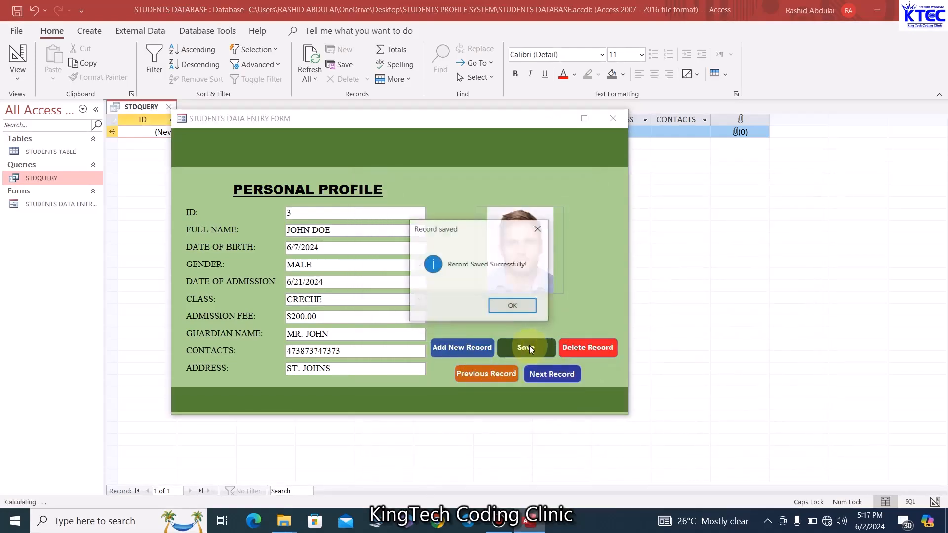
left_click(522, 309)
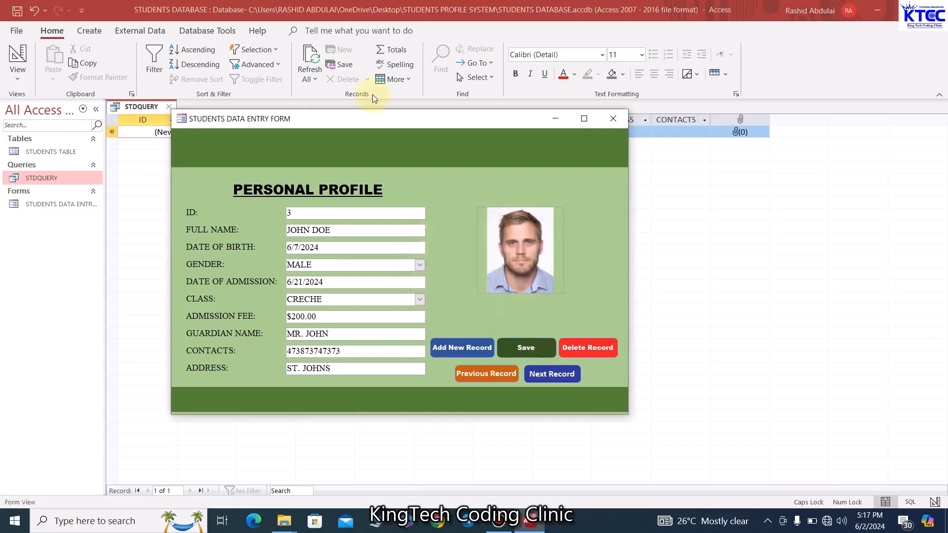
Refresh the data so STDQUERY shows the new record, then close STDQUERY
left_click_drag(382, 117, 372, 235)
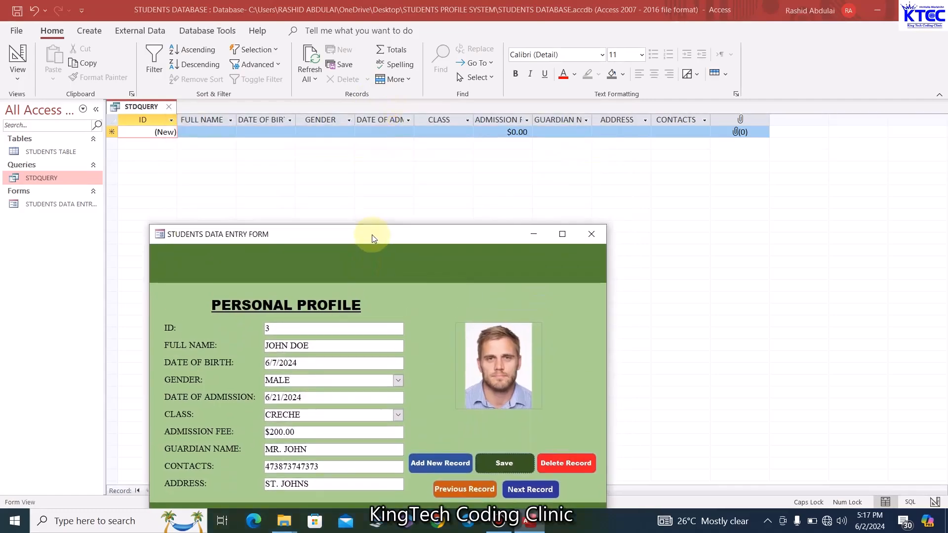
left_click(312, 62)
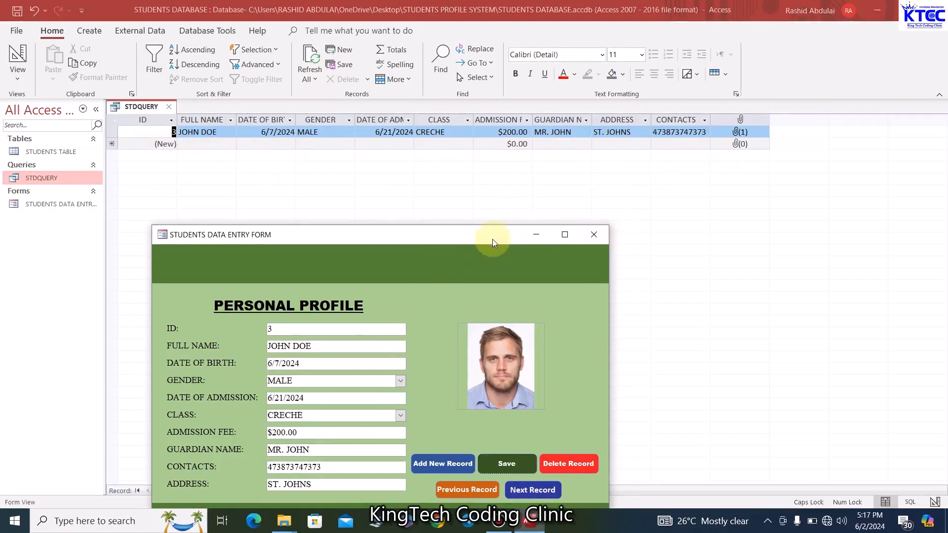
left_click_drag(491, 239, 495, 172)
right_click(454, 171)
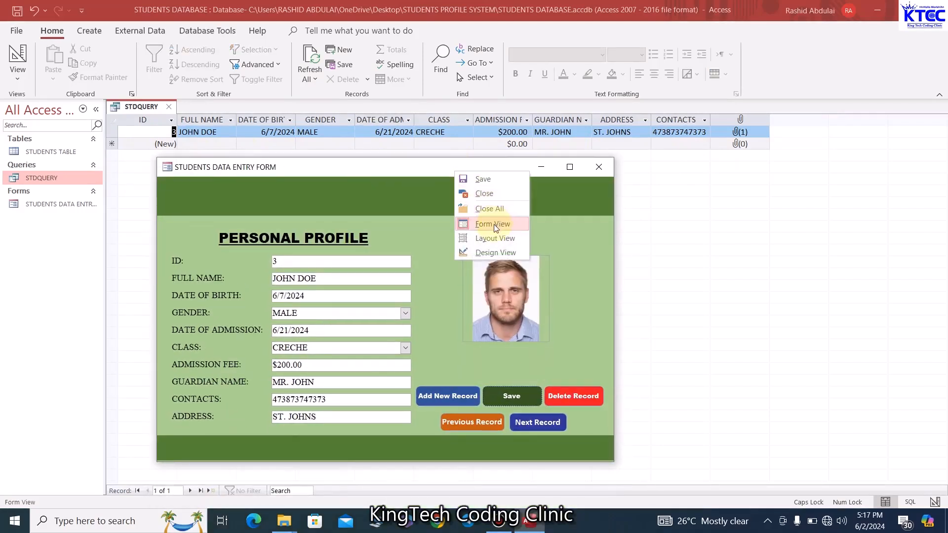
left_click(495, 252)
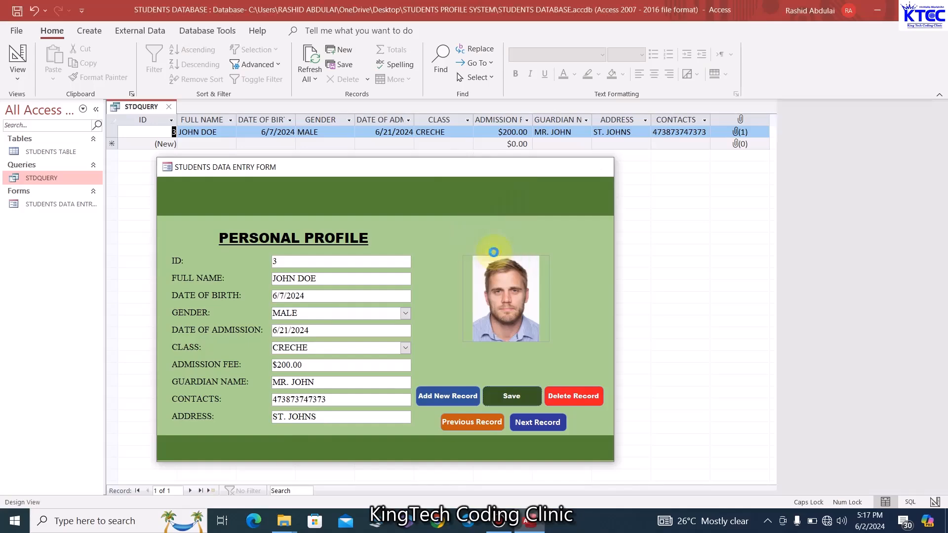
left_click(140, 106)
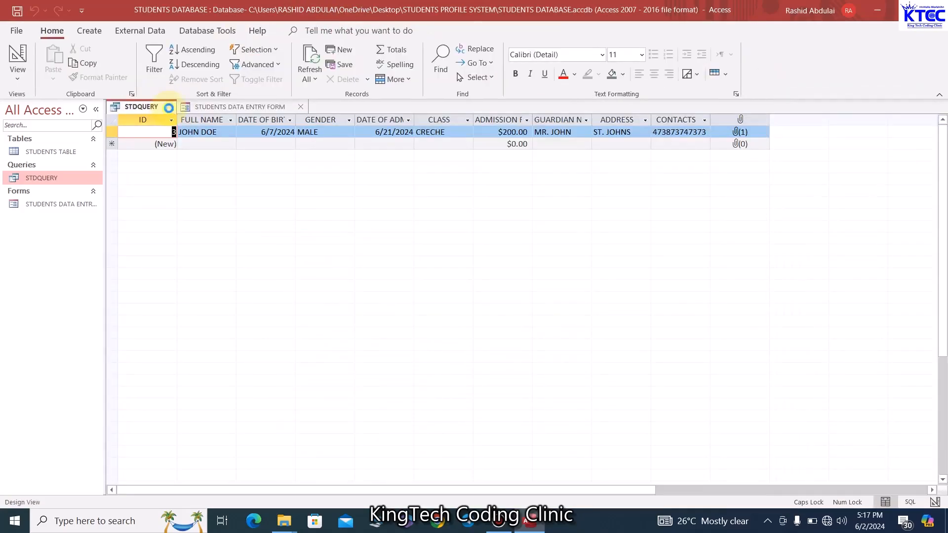
left_click(170, 107)
Open STUDENTS TABLE to check record 3, then put the data entry form in Design View
double_click(51, 152)
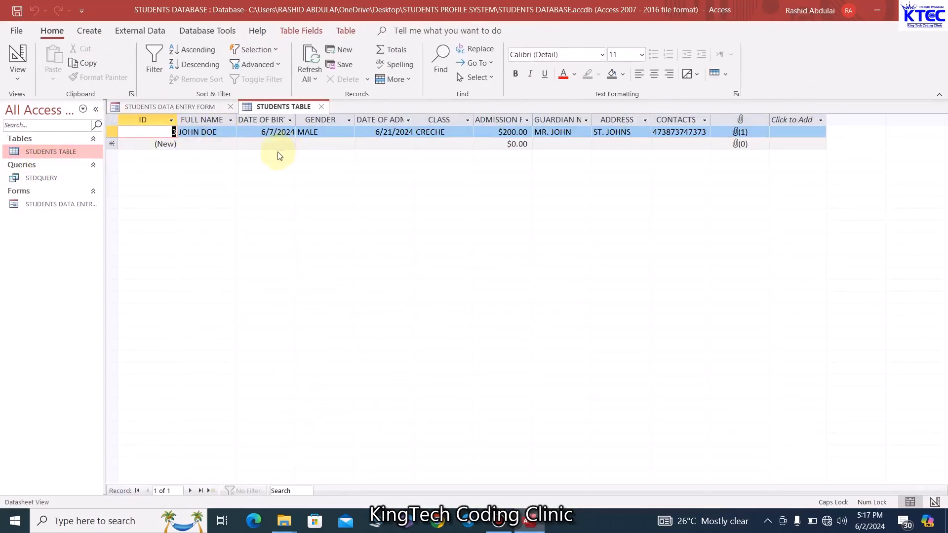
left_click(199, 108)
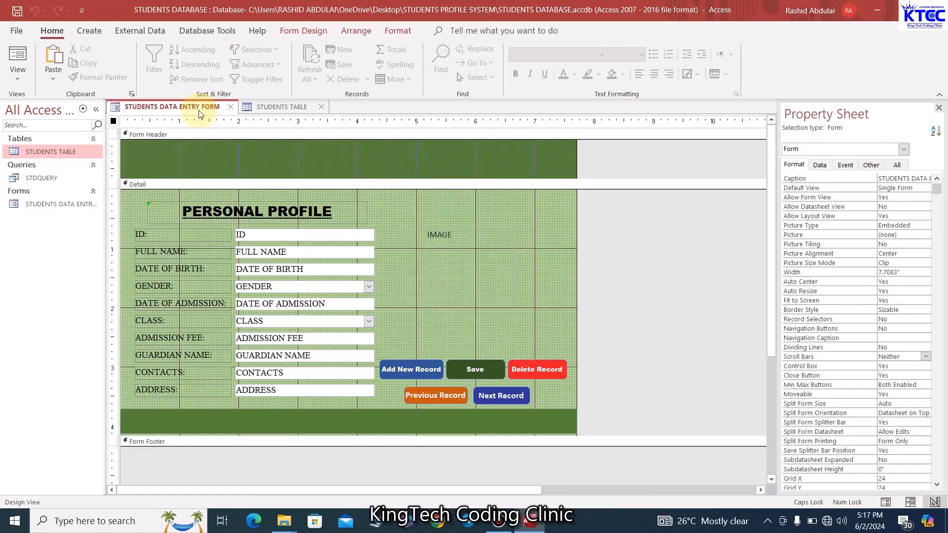
right_click(198, 109)
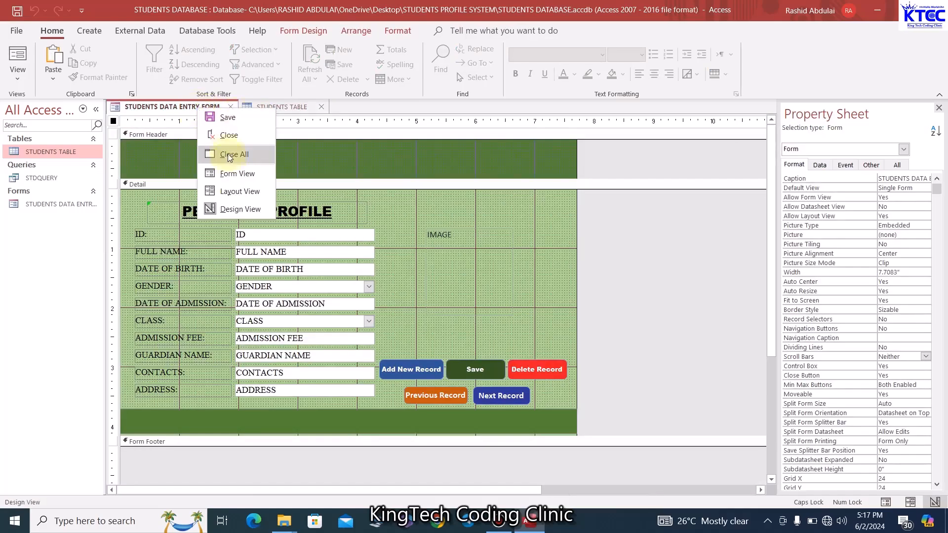
left_click(232, 173)
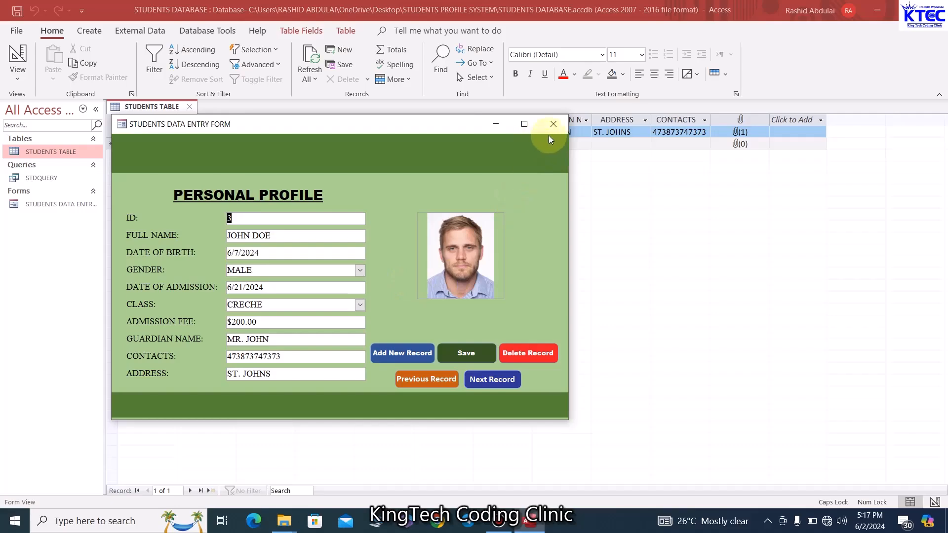
right_click(410, 126)
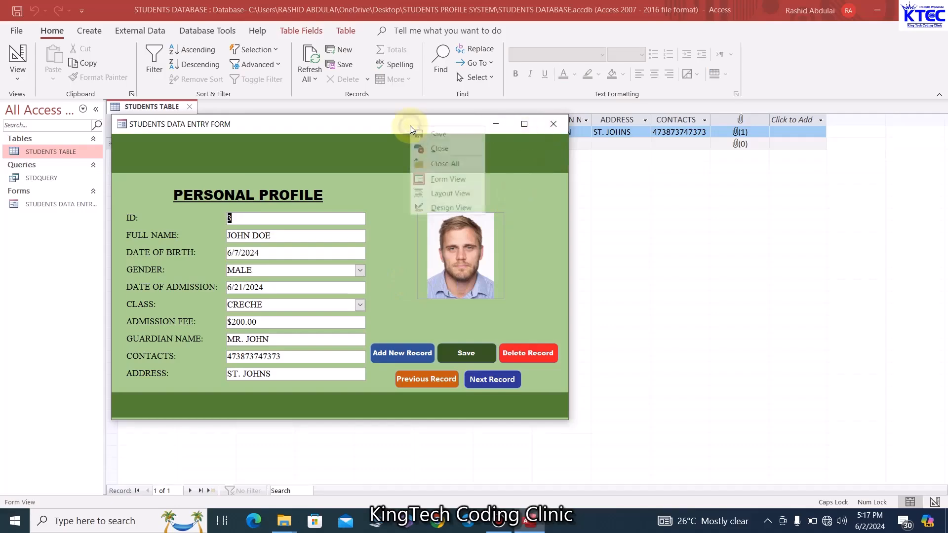
left_click(450, 208)
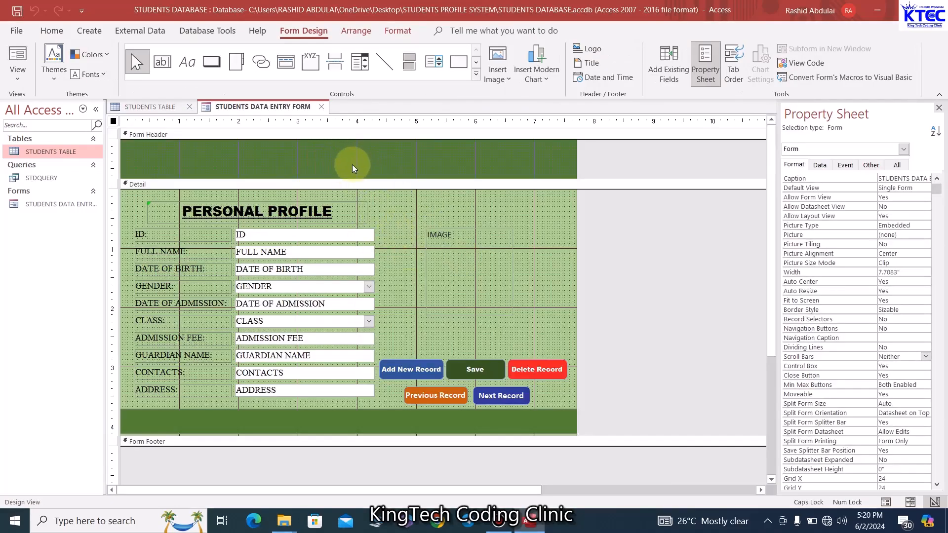
Make the Form Header slightly taller and draw a combo box across it
left_click_drag(346, 177, 344, 182)
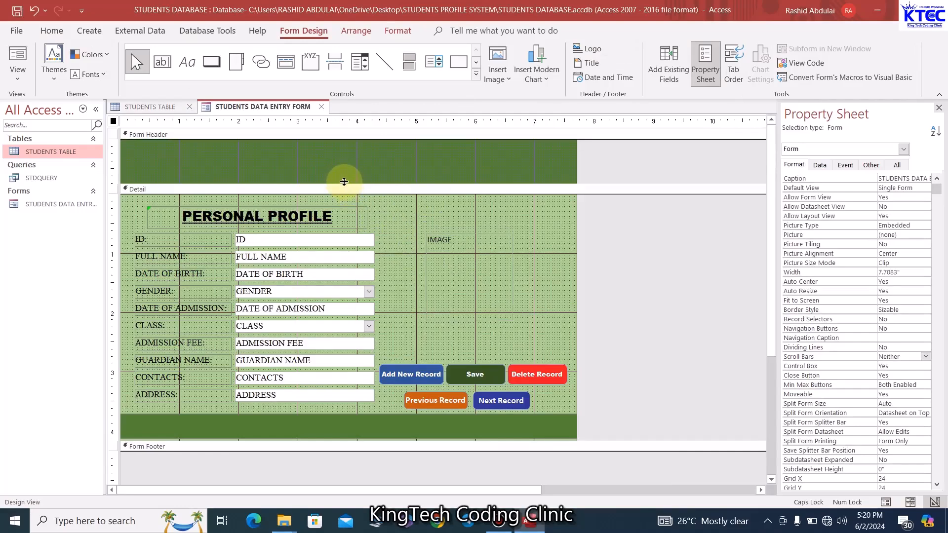
left_click(412, 298)
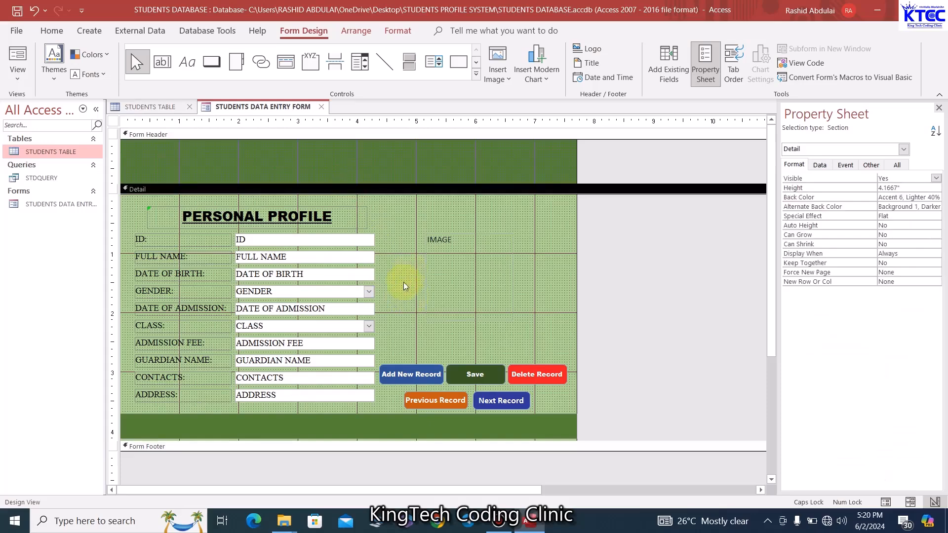
left_click(357, 68)
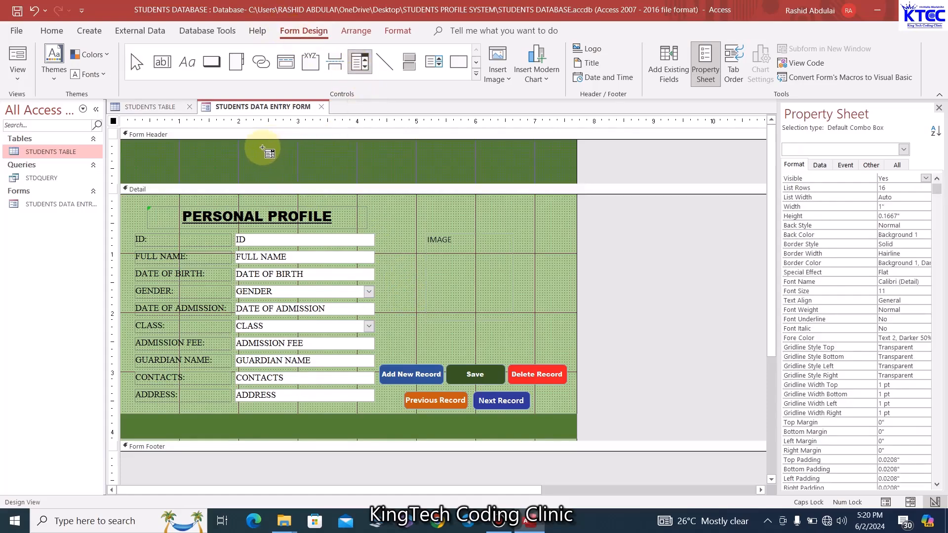
left_click_drag(263, 146, 429, 167)
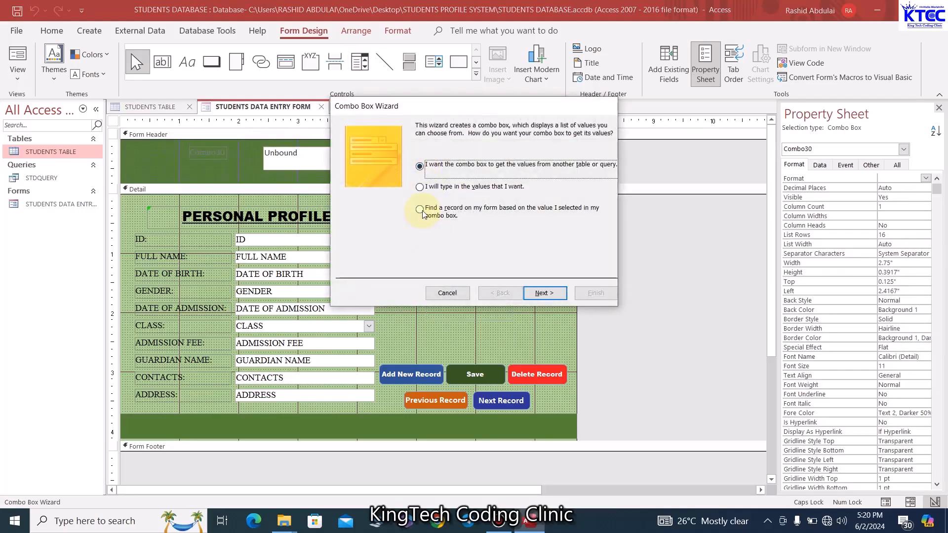
Build a find-record combo box listing FULL NAME and label it SEARCH
left_click(422, 212)
left_click(550, 298)
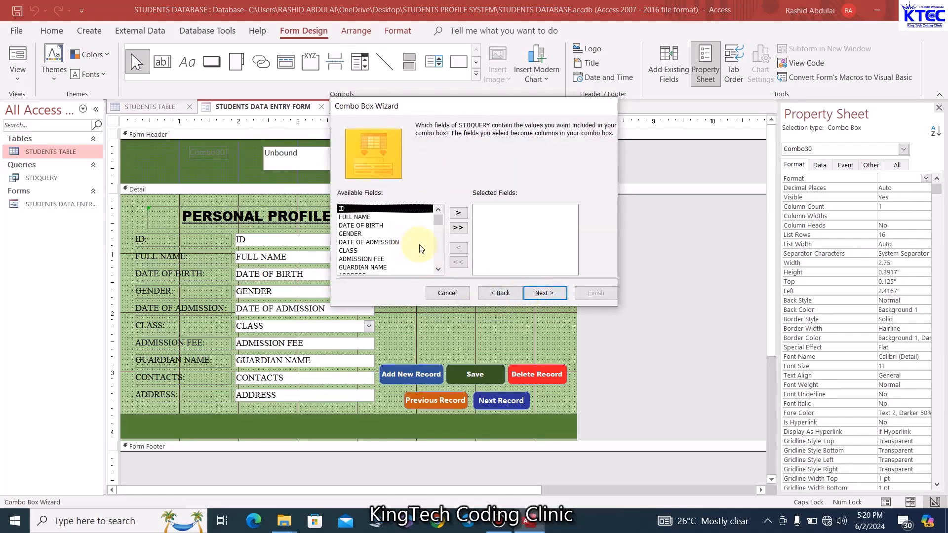
left_click(438, 269)
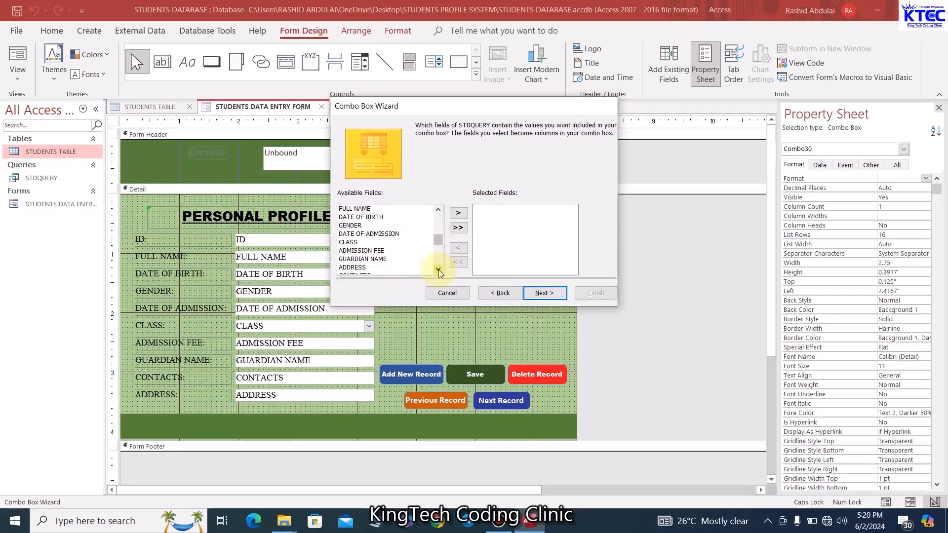
left_click(439, 269)
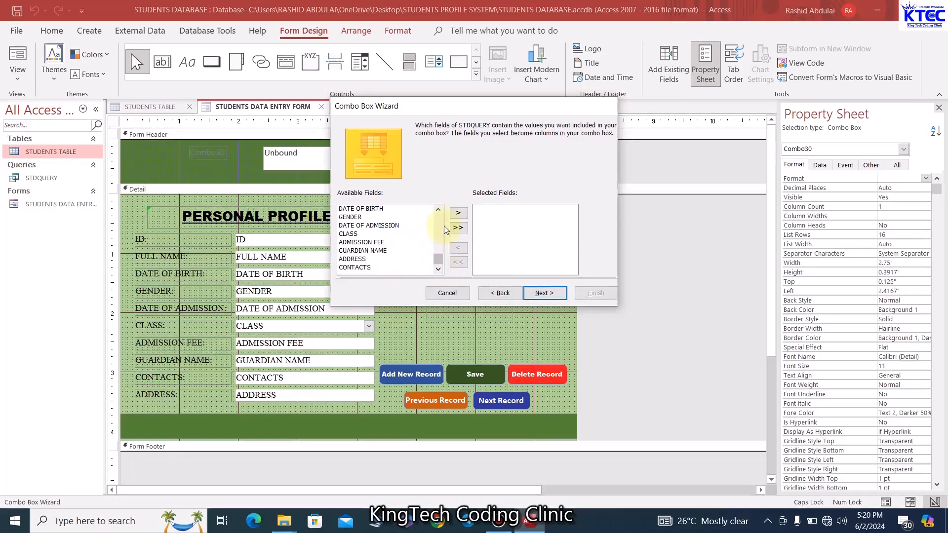
double_click(439, 212)
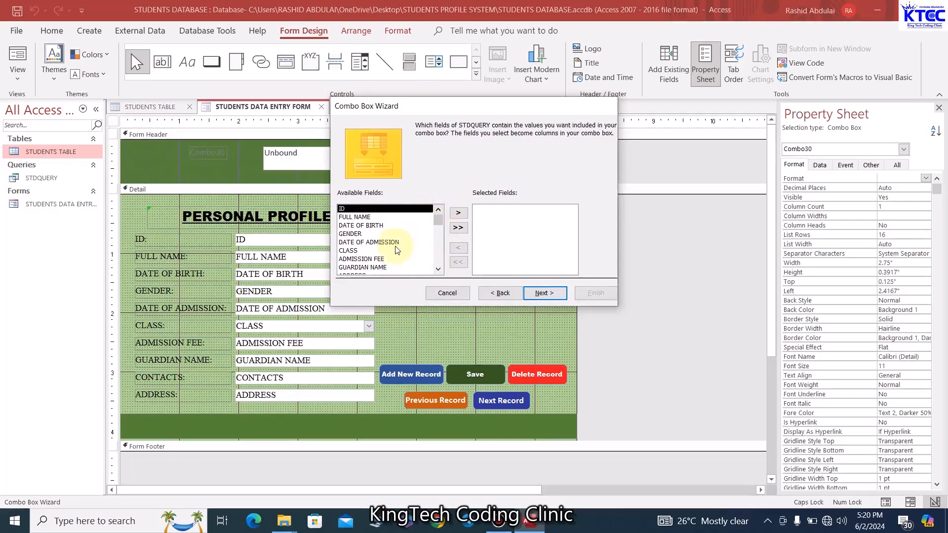
double_click(359, 217)
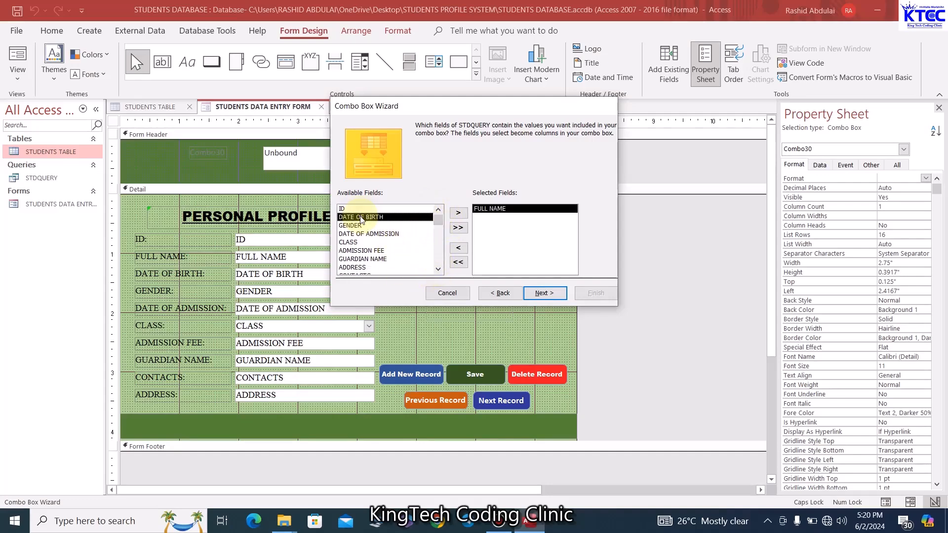
left_click(544, 293)
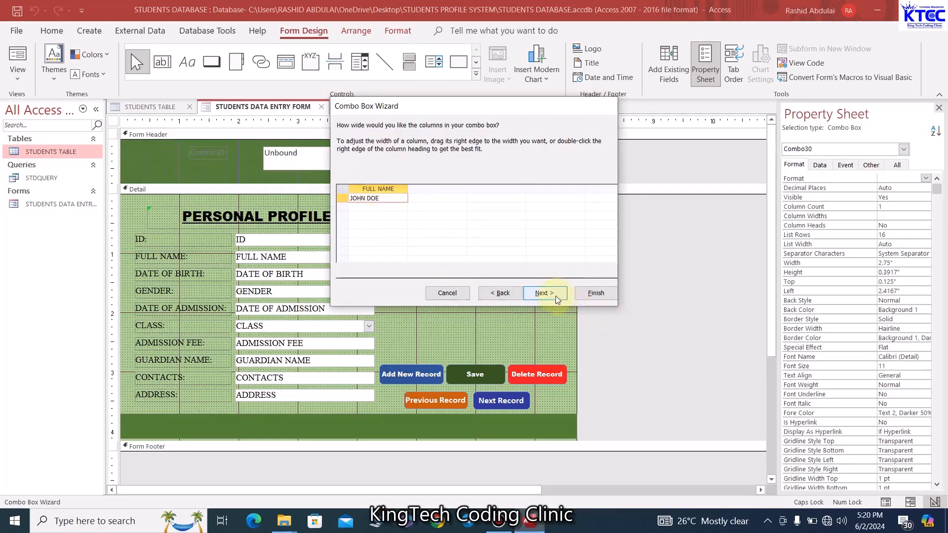
left_click(548, 295)
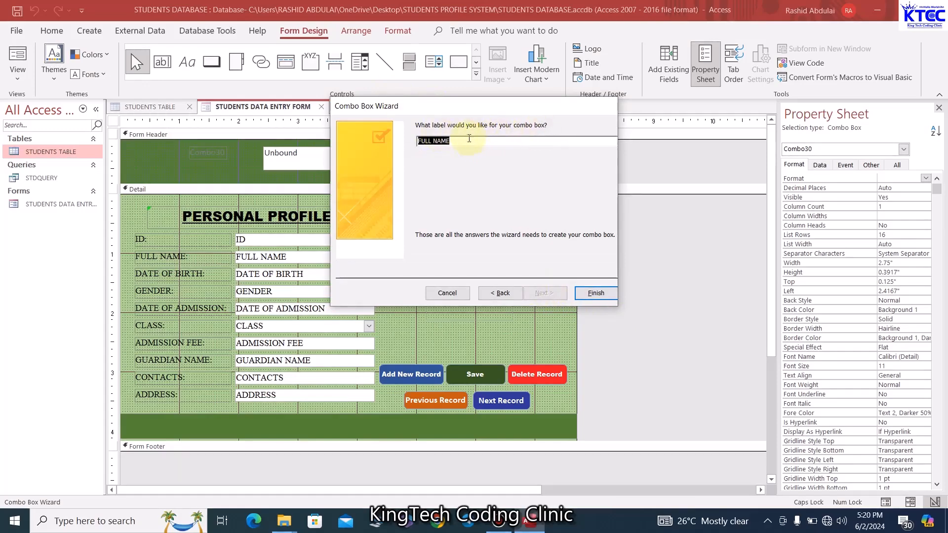
type("SEARCH")
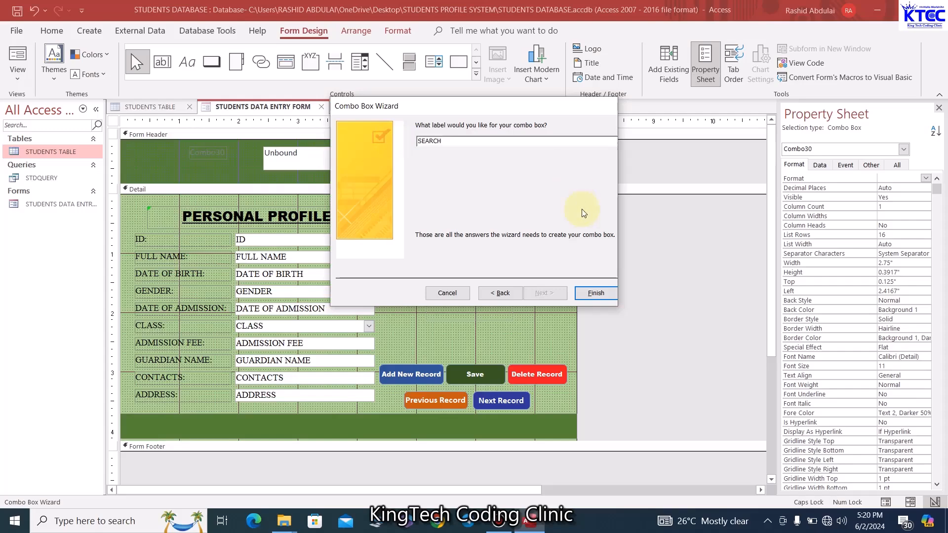
left_click(594, 293)
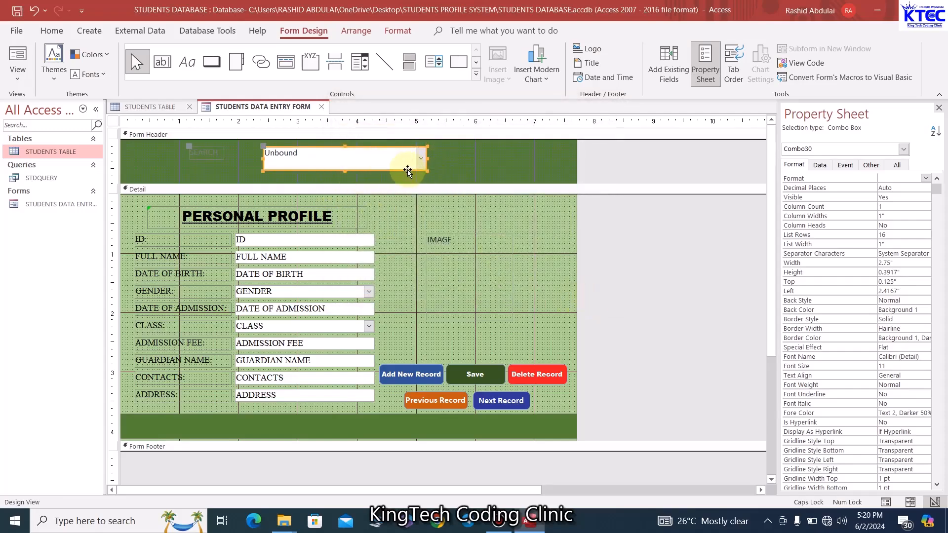
Shift the search controls right and widen the SEARCH label to about 1.17 inches
left_click_drag(407, 170, 428, 172)
left_click(245, 156)
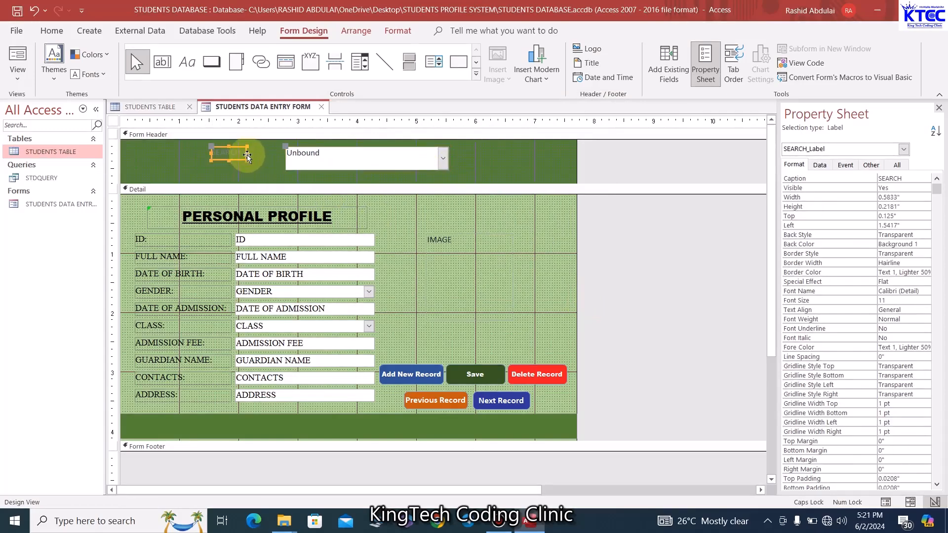
mouse_move(246, 153)
left_mouse_down()
mouse_move(282, 154)
mouse_move(246, 170)
left_mouse_up()
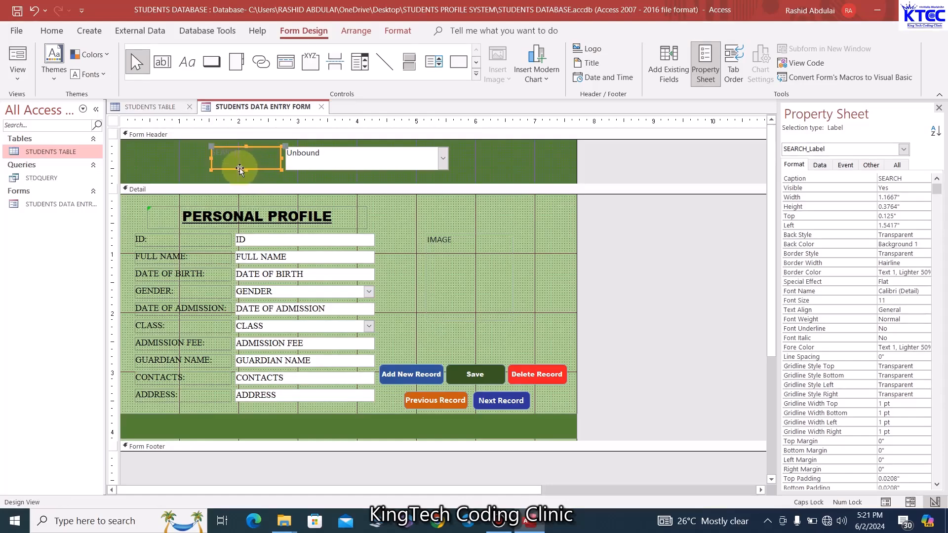
left_click(190, 156)
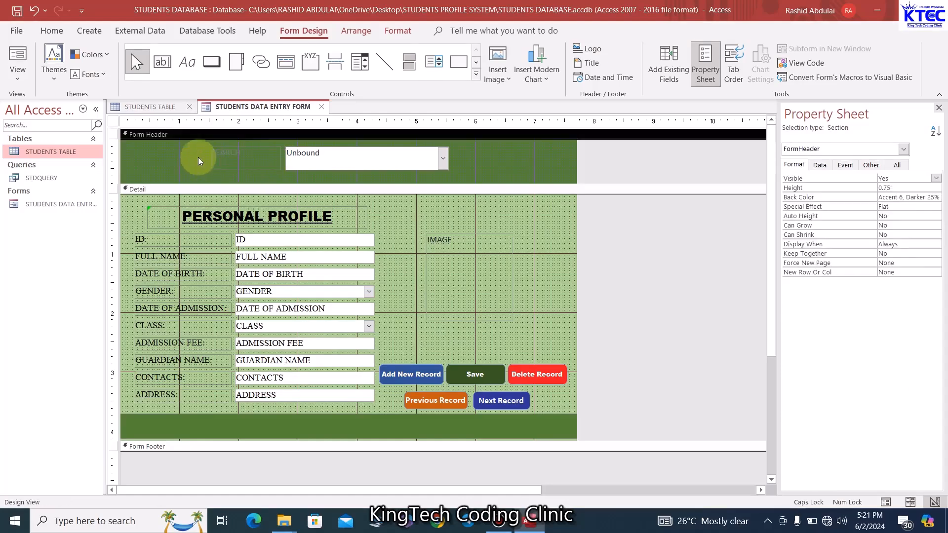
left_click_drag(454, 155, 198, 160)
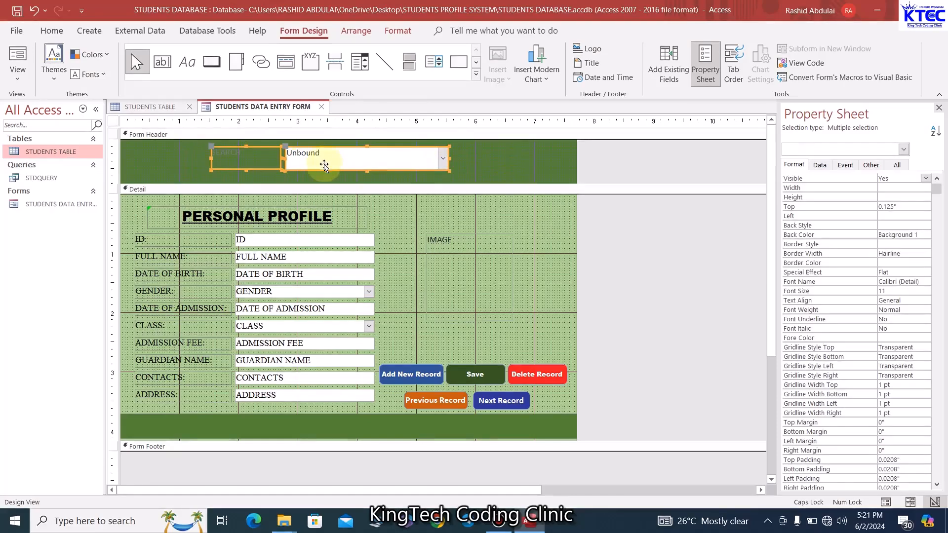
Apply a font colour to the search controls and make the combo box background transparent
left_click(50, 31)
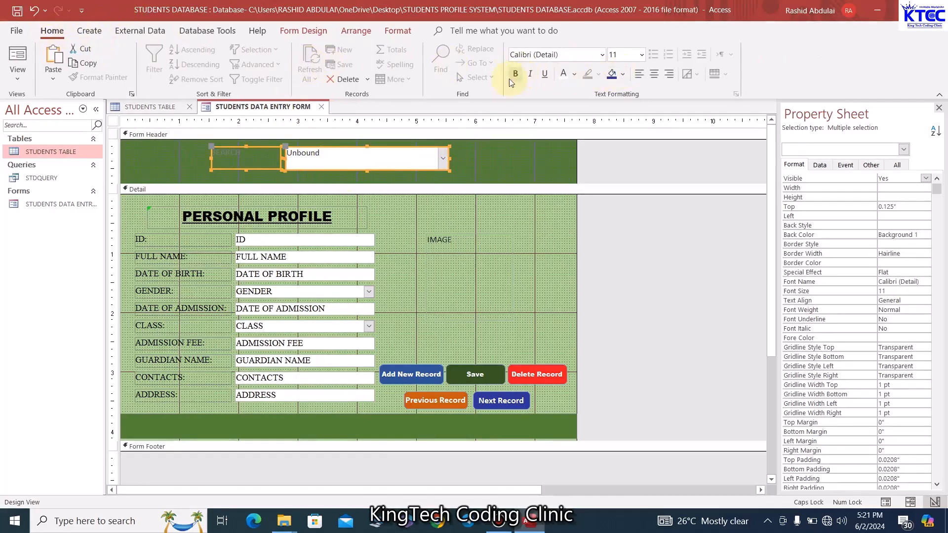
left_click(398, 31)
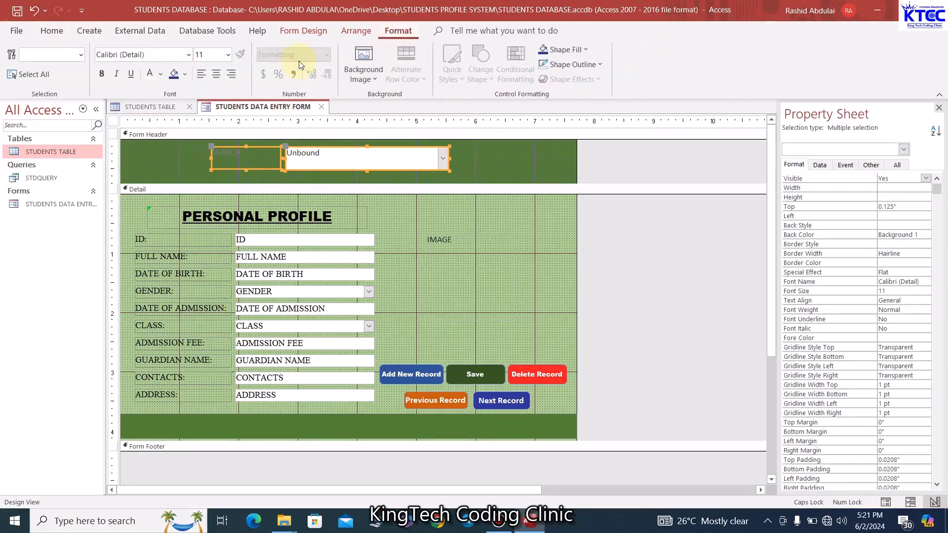
left_click(160, 74)
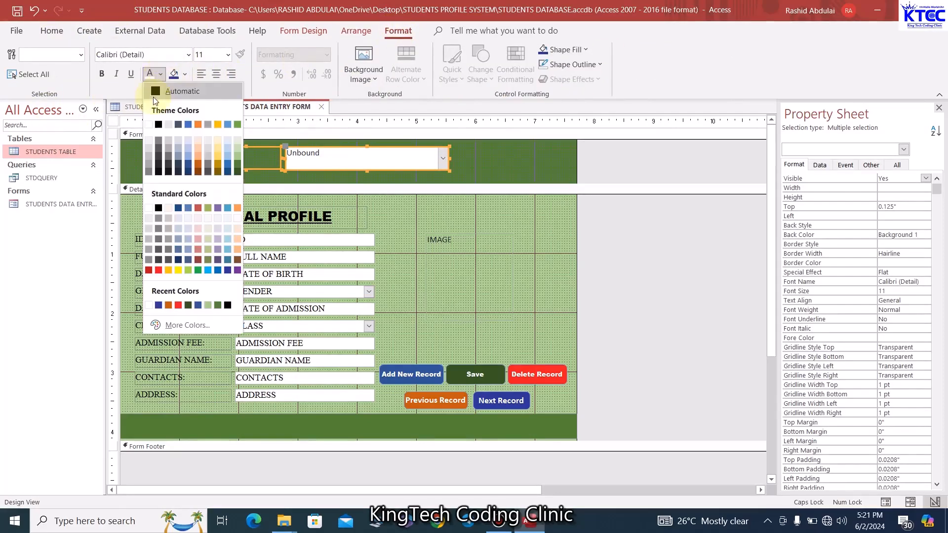
left_click(156, 94)
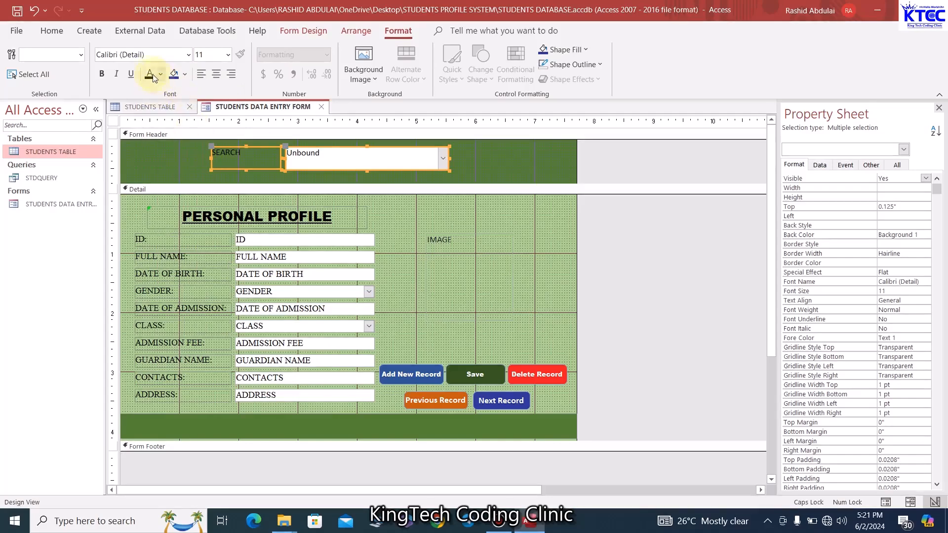
left_click(459, 159)
left_click(405, 162)
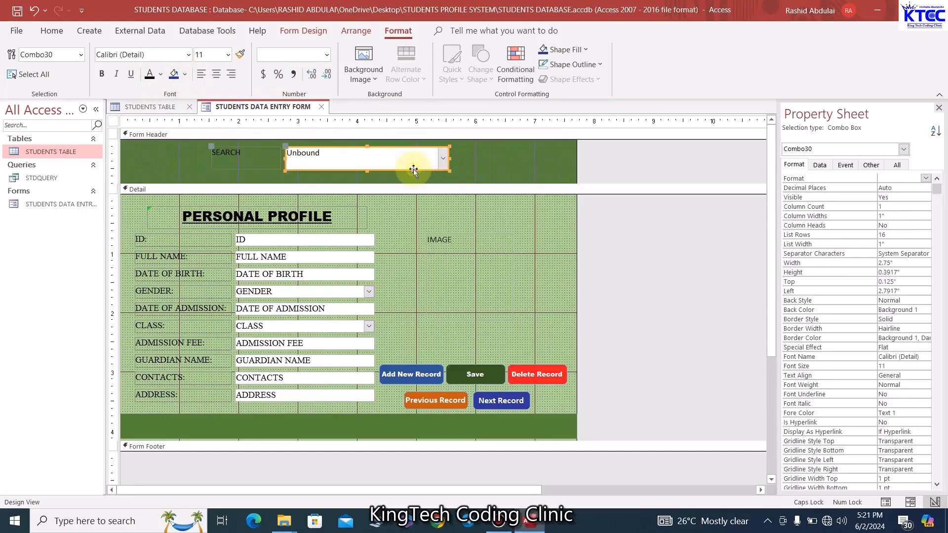
left_click(586, 48)
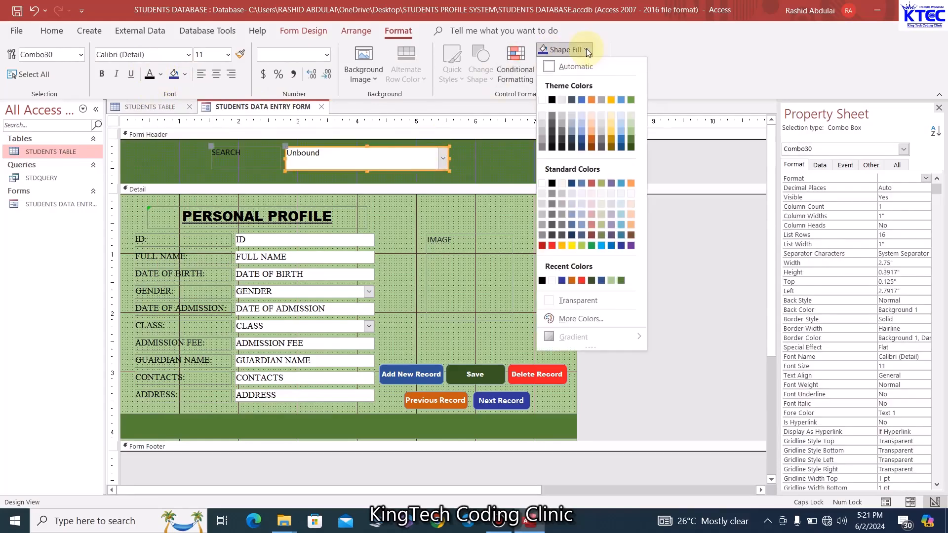
left_click(581, 301)
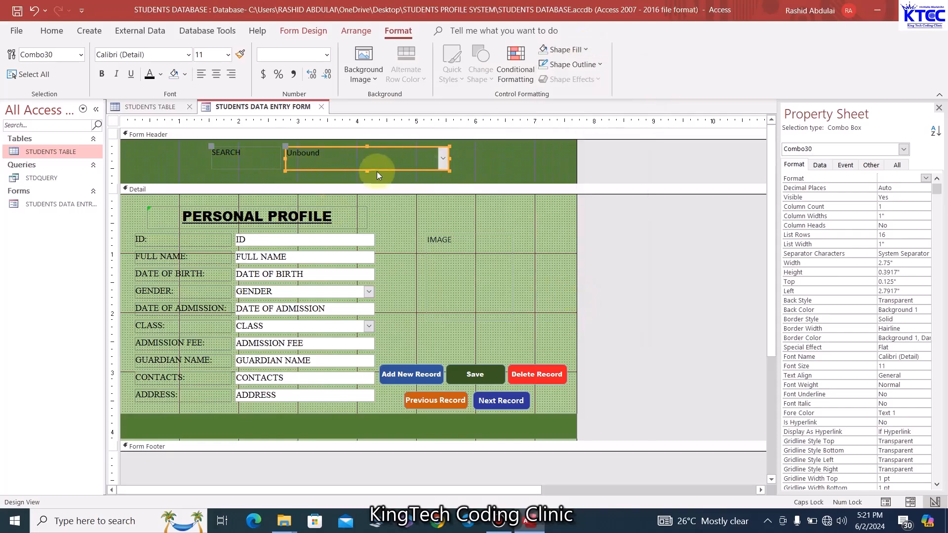
Make the SEARCH label and combo box text white in Arial Black
left_click_drag(191, 159, 410, 157)
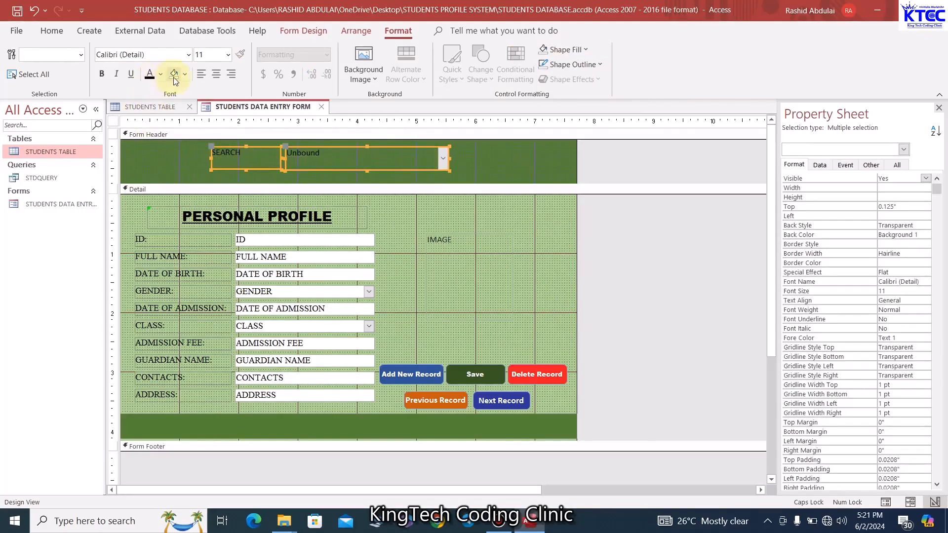
left_click(161, 75)
left_click(151, 126)
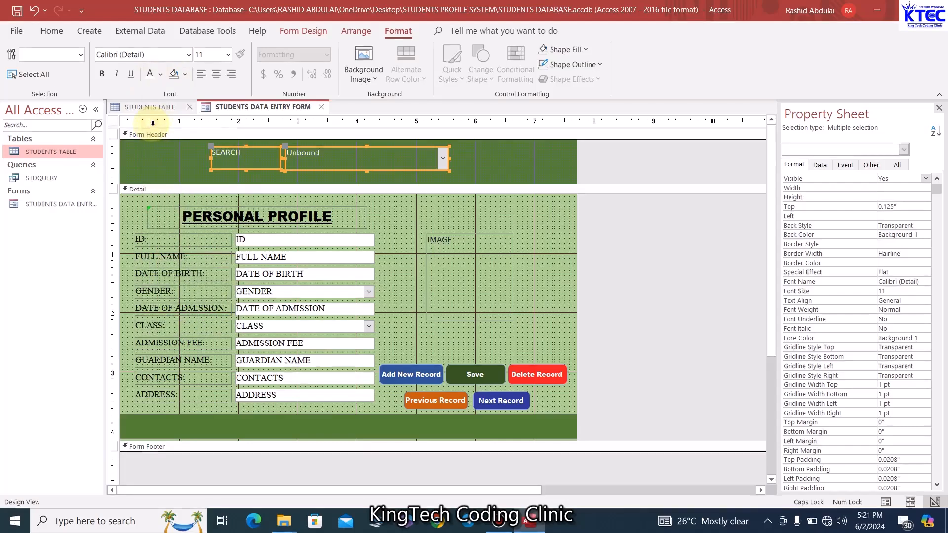
left_click(231, 55)
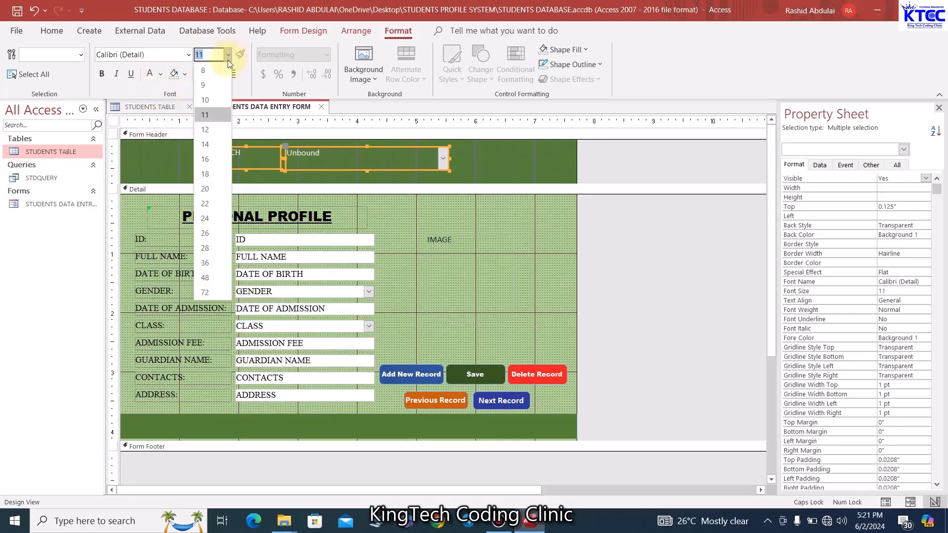
left_click(156, 55)
type("Arial ")
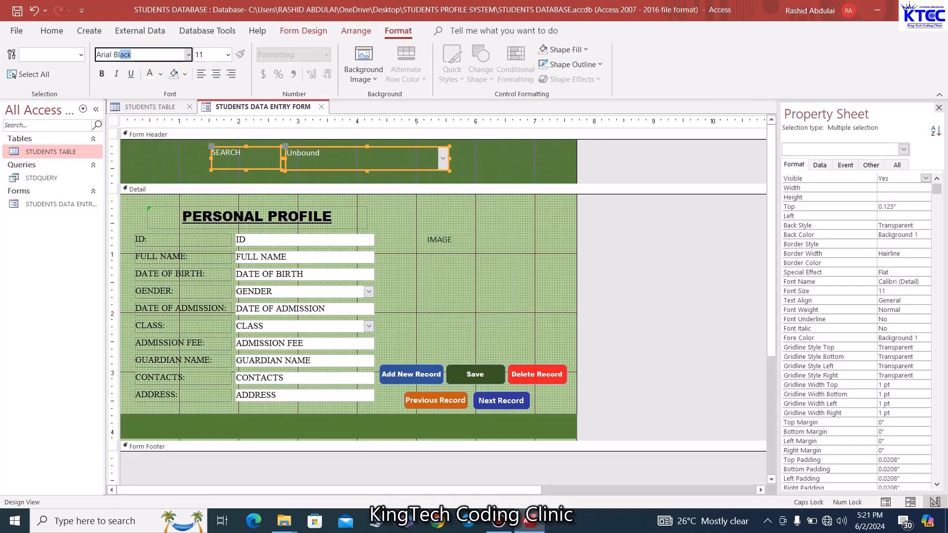
type("B")
key("Return")
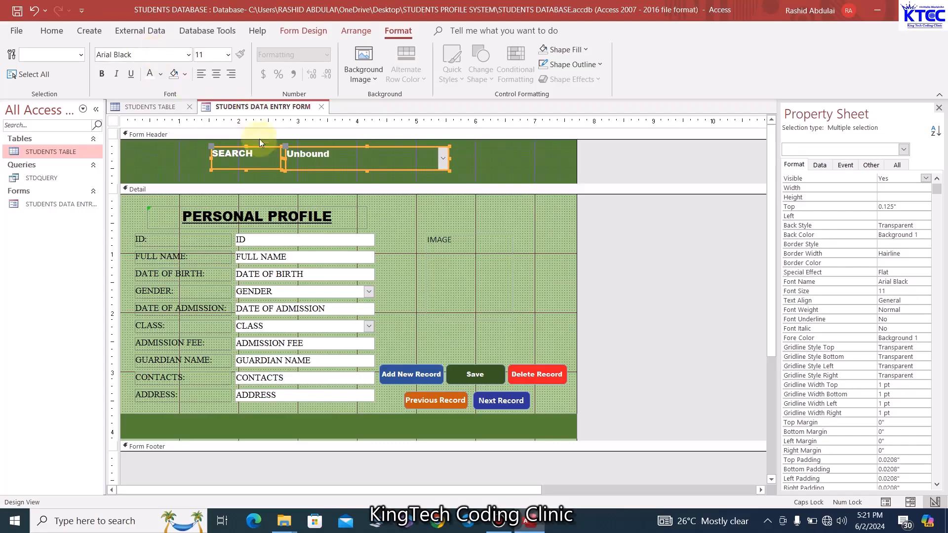
Change the label to 'SEARCH:', right-align it, and nudge the search controls right
left_click(169, 154)
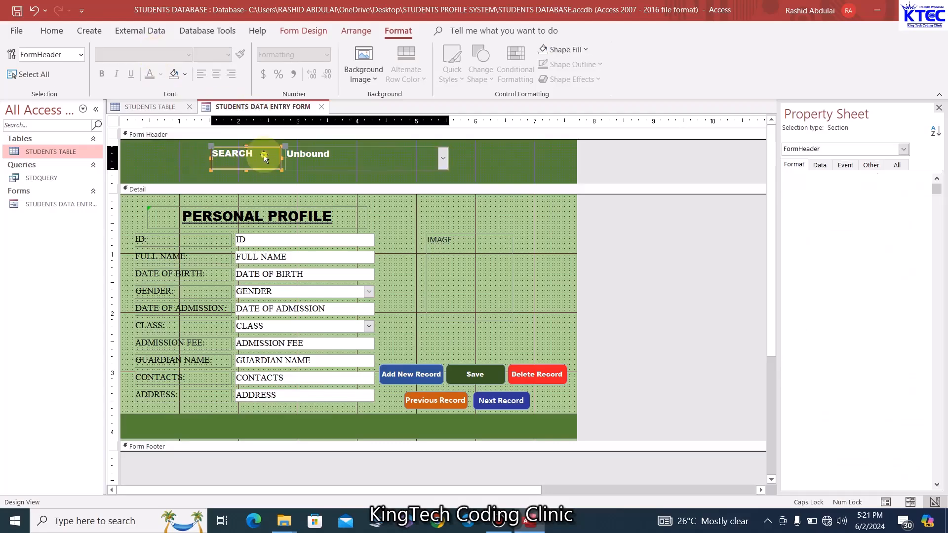
left_click(261, 155)
left_click(275, 169)
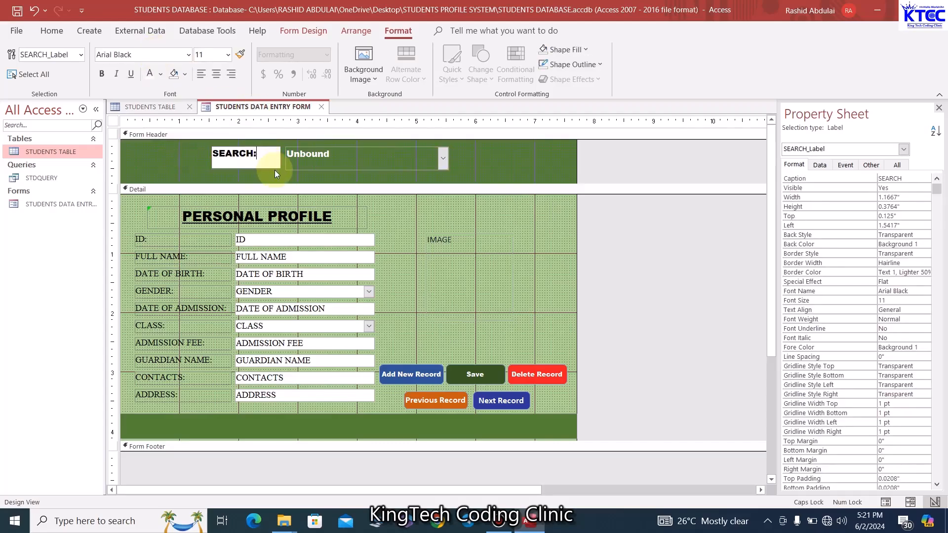
left_click(156, 158)
left_click(244, 167)
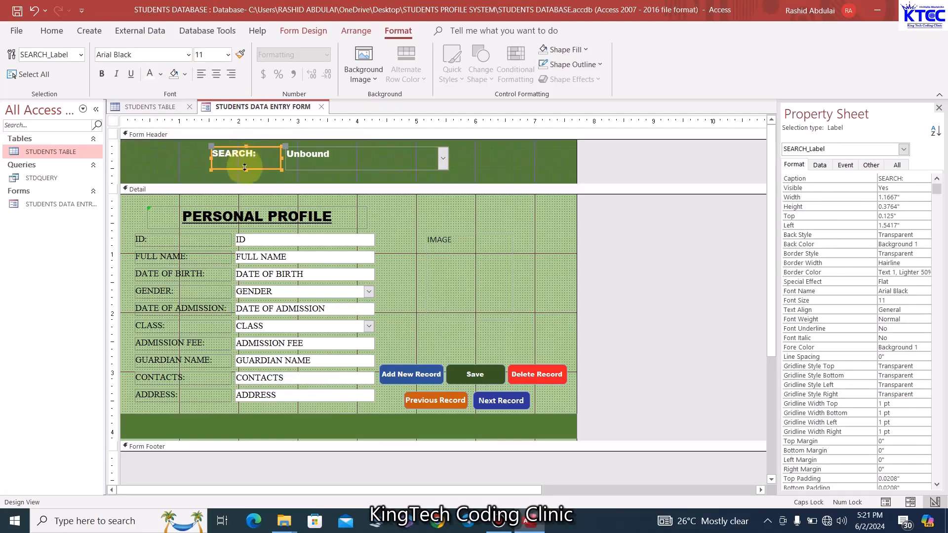
left_click(231, 74)
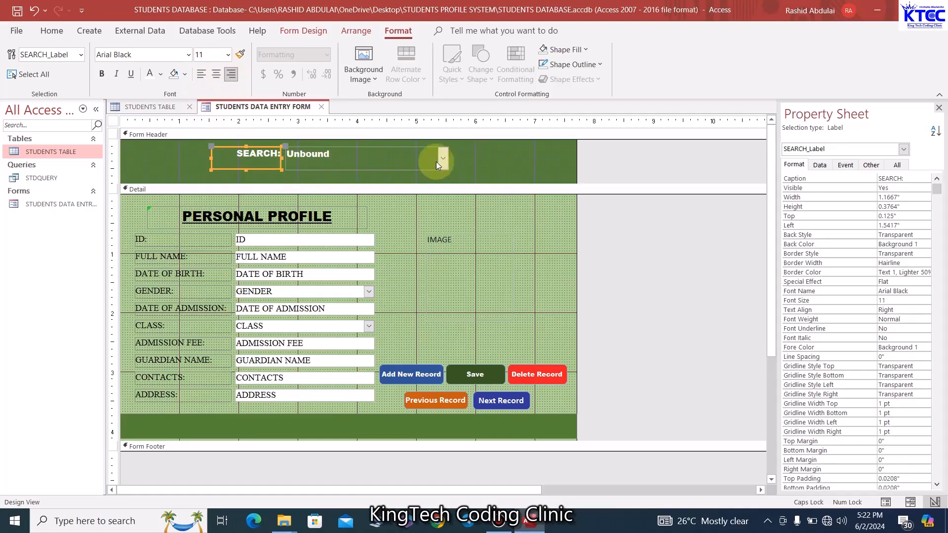
left_click(492, 171)
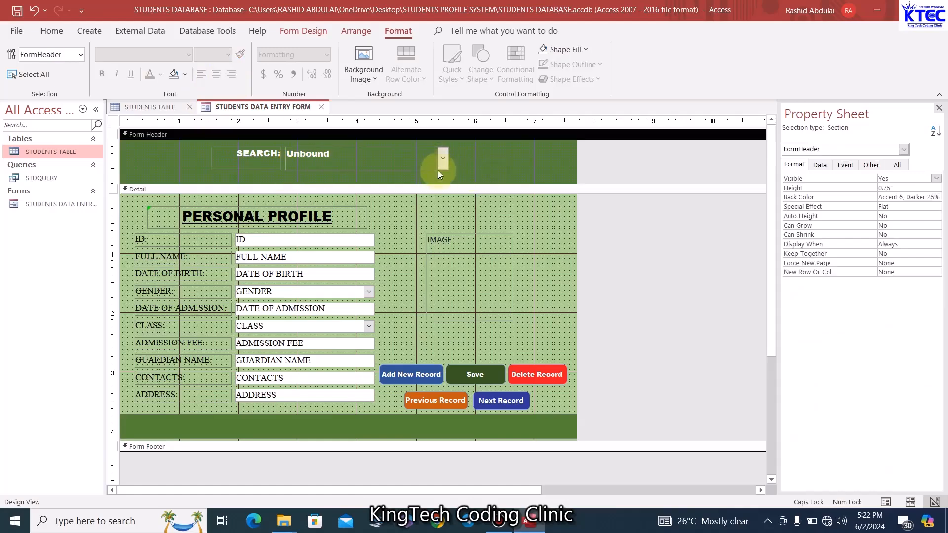
left_click(396, 147)
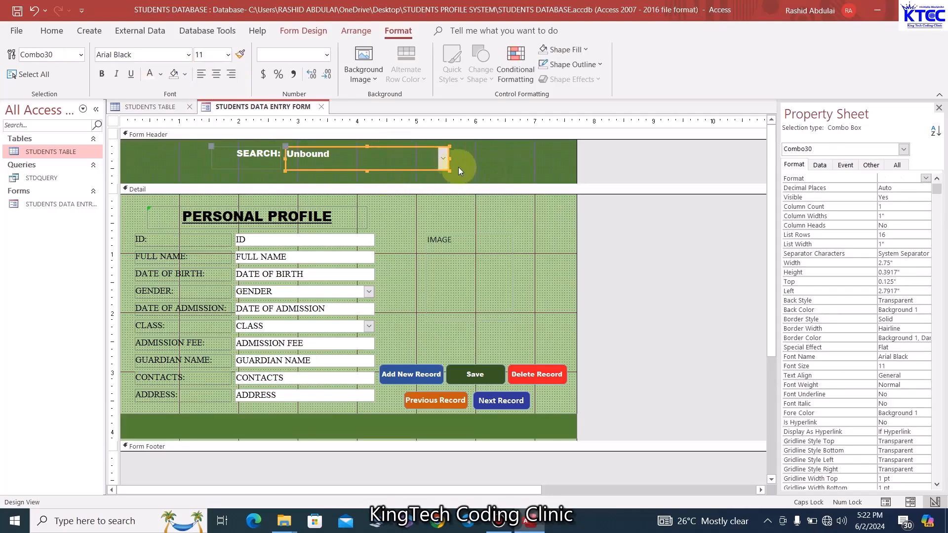
key("Right")
key("Right")
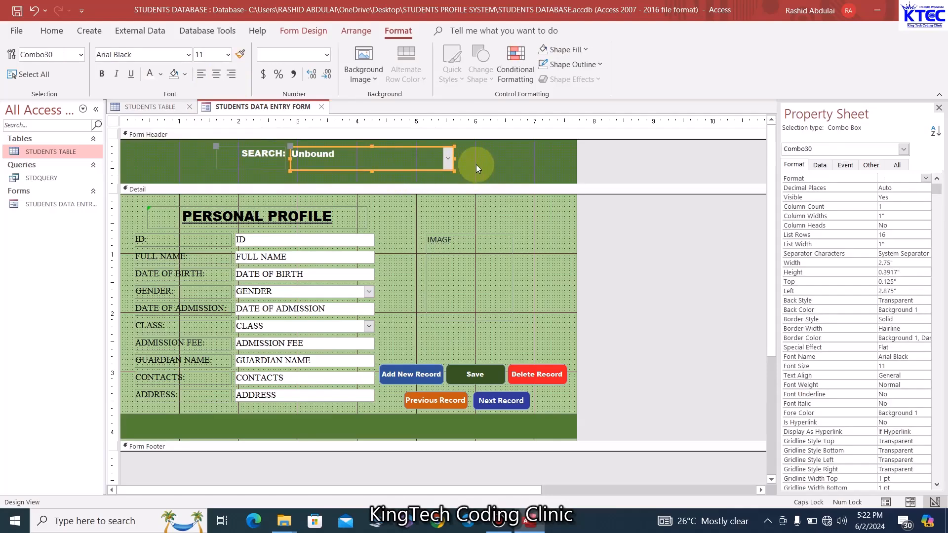
left_click(488, 164)
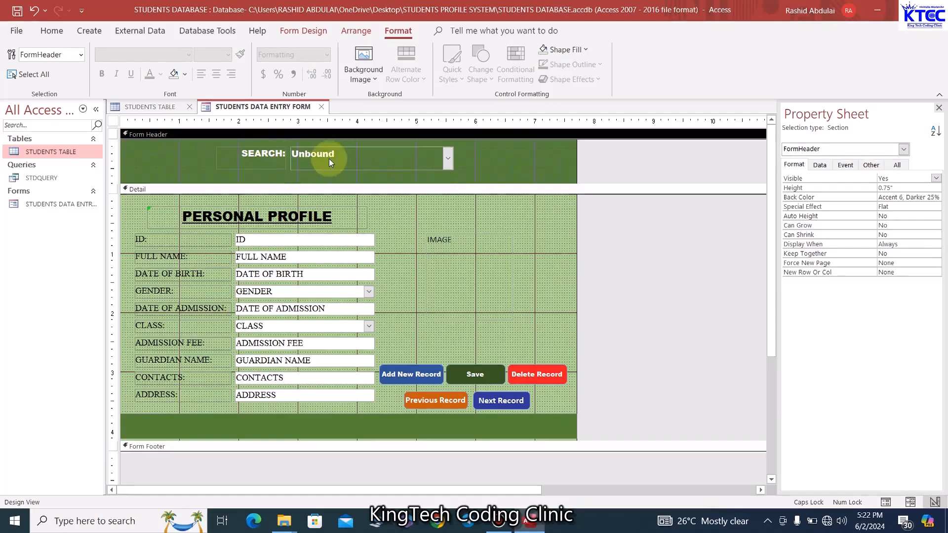
Give the search combo box a white border outline
left_click_drag(214, 155, 409, 169)
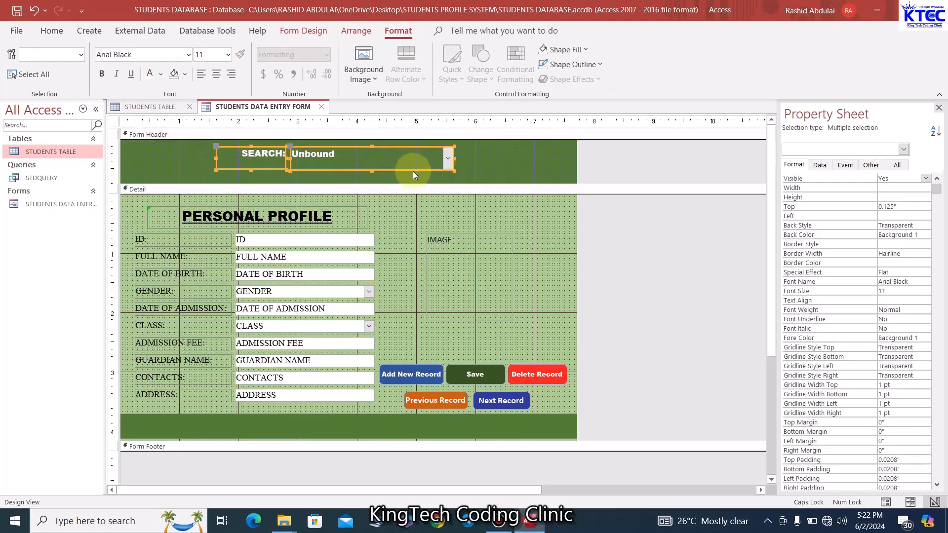
left_click(417, 158)
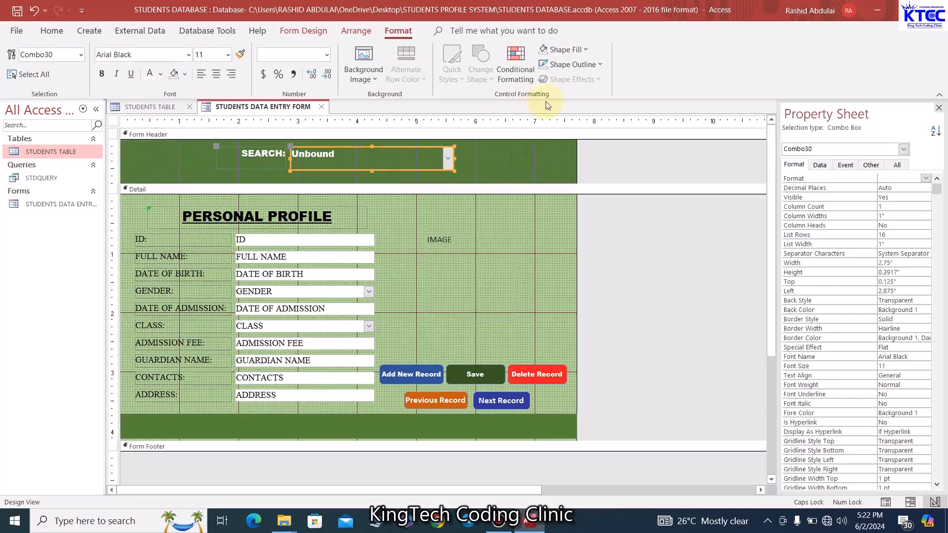
left_click(598, 64)
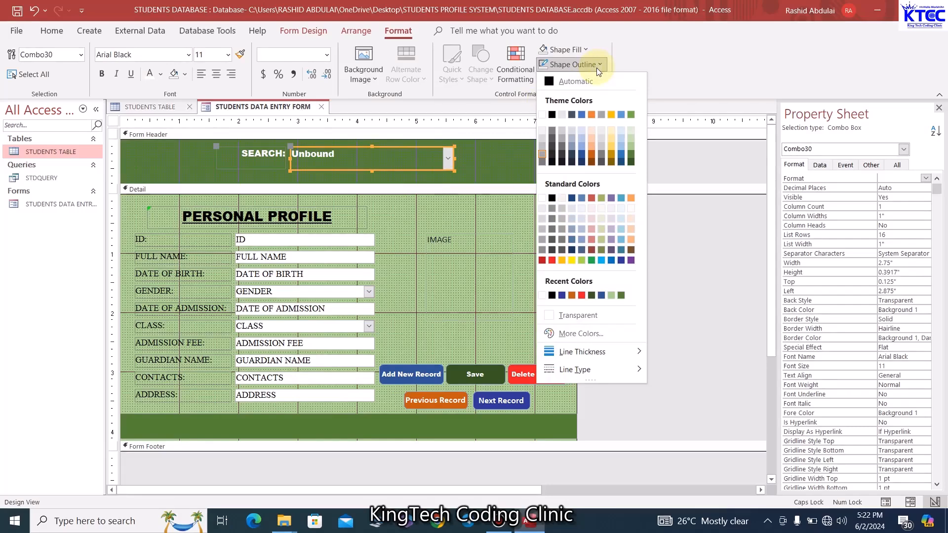
left_click(536, 119)
left_click(521, 167)
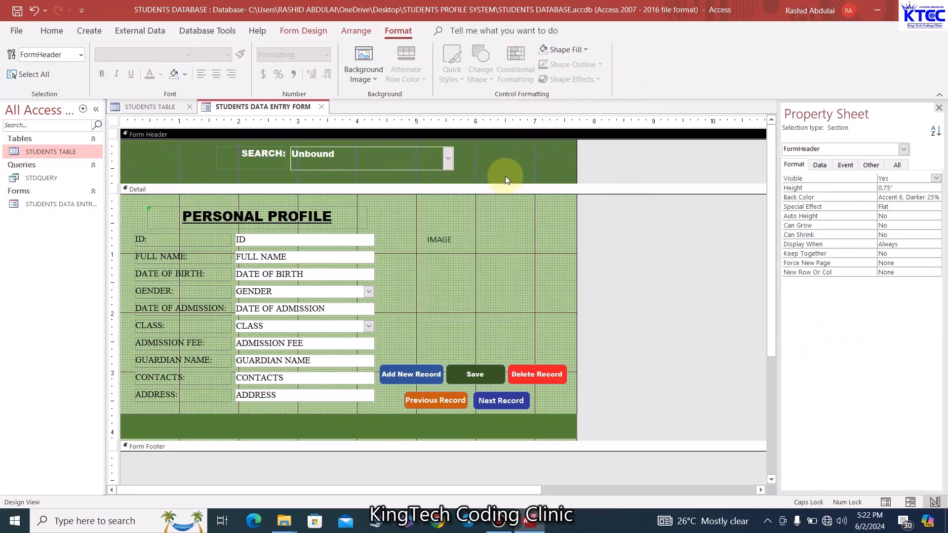
Switch the form to Form View and test the SEARCH drop-down list
right_click(274, 107)
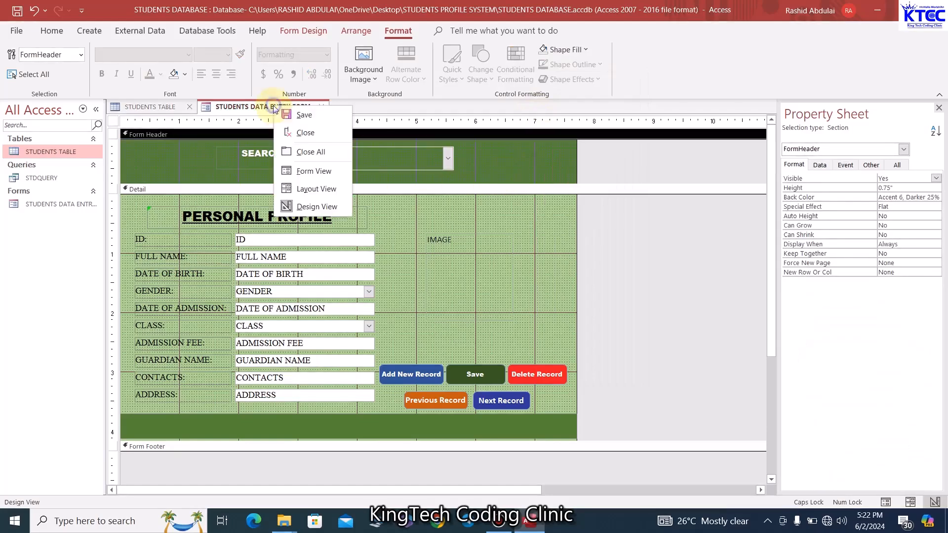
left_click(303, 172)
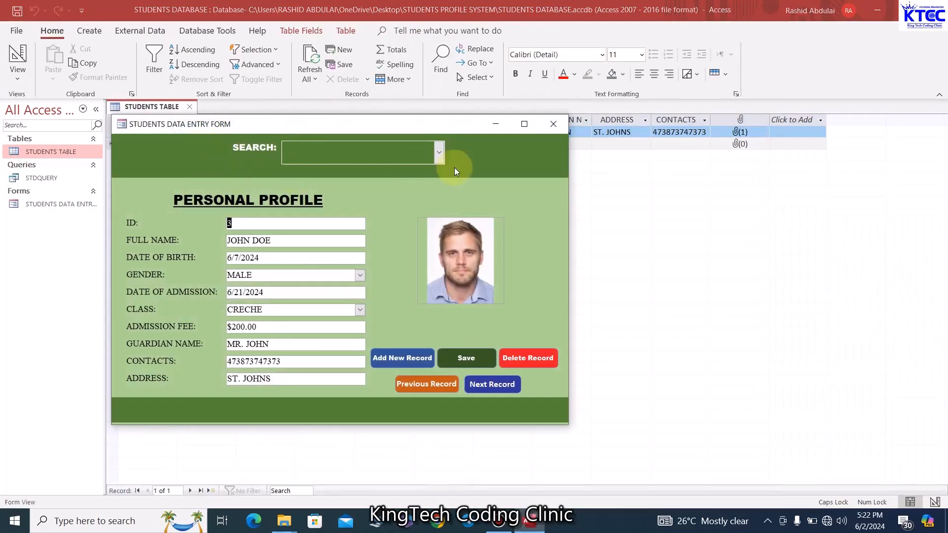
left_click(440, 153)
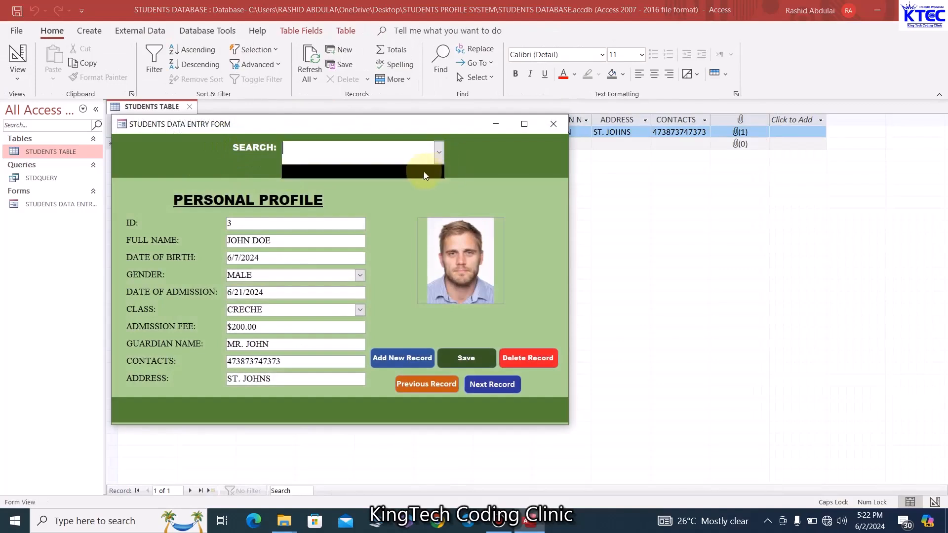
left_click(439, 151)
left_click(440, 150)
left_click(439, 149)
left_click(441, 154)
left_click(475, 155)
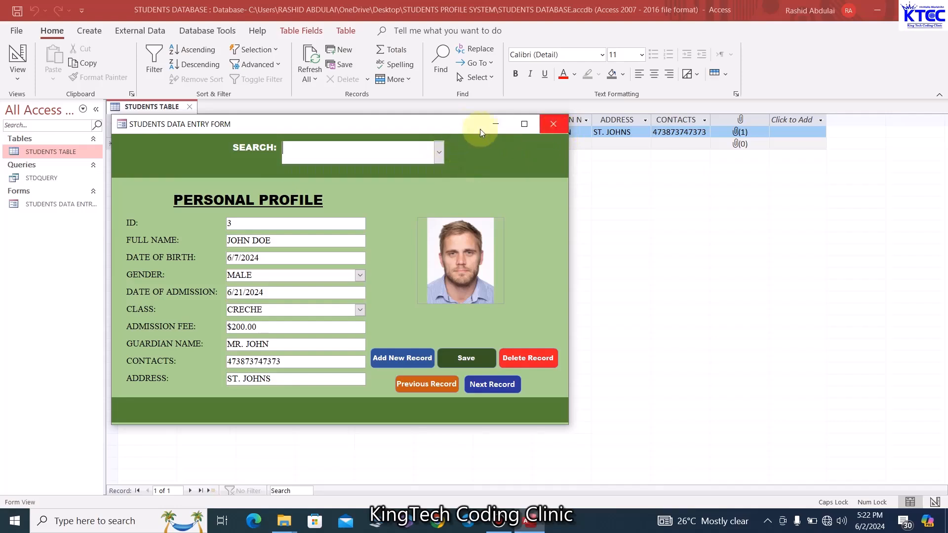
Start a new blank student record and check the search list on it
right_click(457, 125)
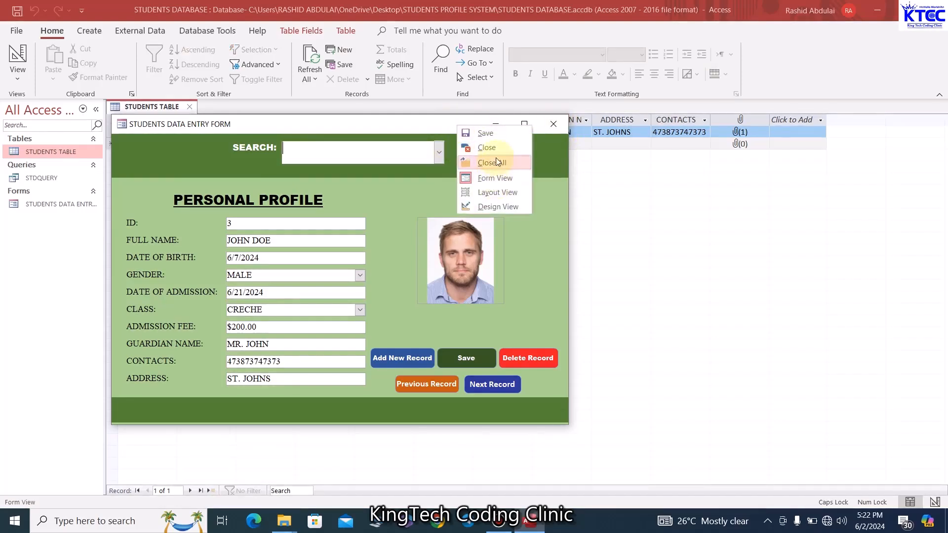
left_click(401, 360)
left_click(401, 360)
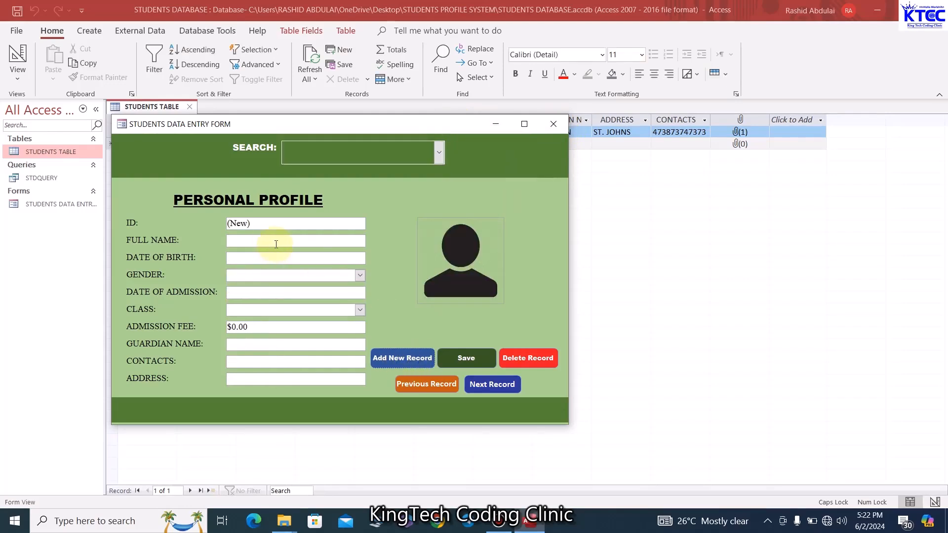
left_click(443, 148)
left_click(443, 149)
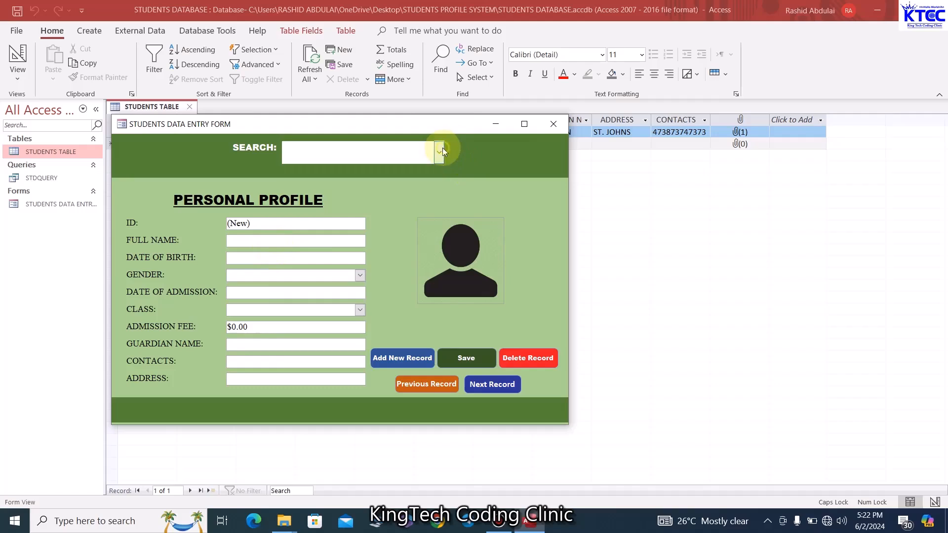
left_click(442, 148)
left_click(443, 148)
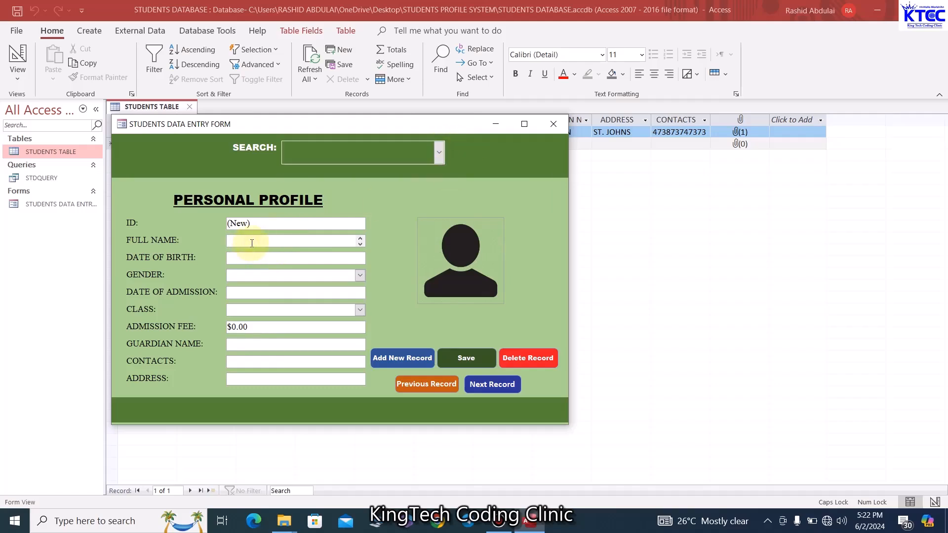
Enter the student's full name, birth and admission dates 6/7/2024, gender FEMALE and class NURSERY 1
type("MR. KIMA")
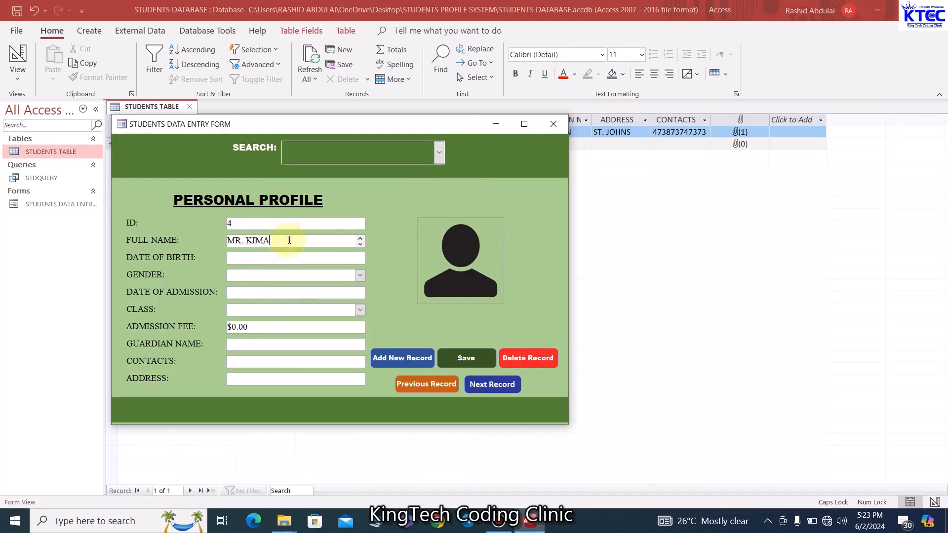
left_click_drag(289, 241, 209, 245)
type("JAMES")
key("BackSpace")
key("BackSpace")
key("BackSpace")
key("BackSpace")
key("BackSpace")
left_click(356, 256)
left_click(371, 259)
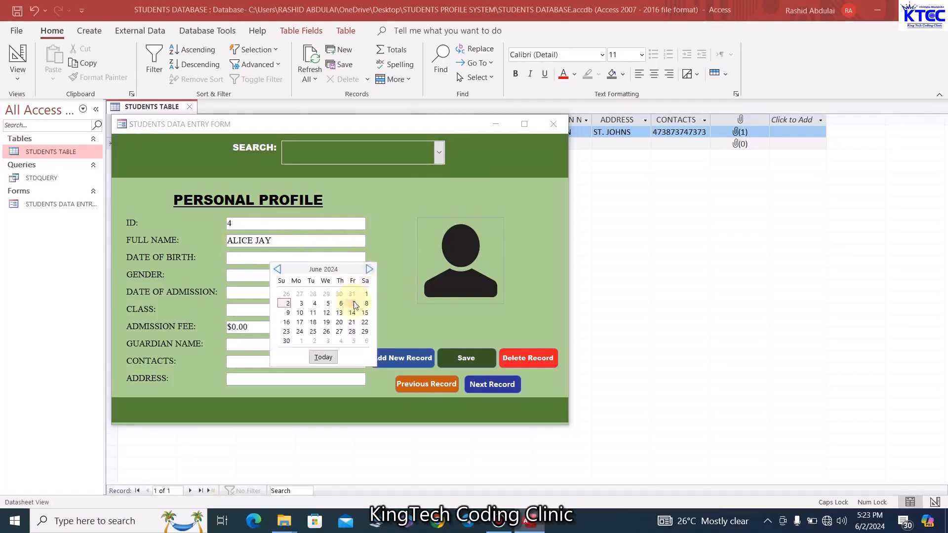
left_click(352, 303)
left_click(360, 275)
left_click(326, 297)
left_click(356, 293)
left_click(372, 294)
left_click(351, 339)
left_click(292, 322)
left_click(285, 329)
Fill in admission fee 200, the guardian's name, a contact number and an address
type("200")
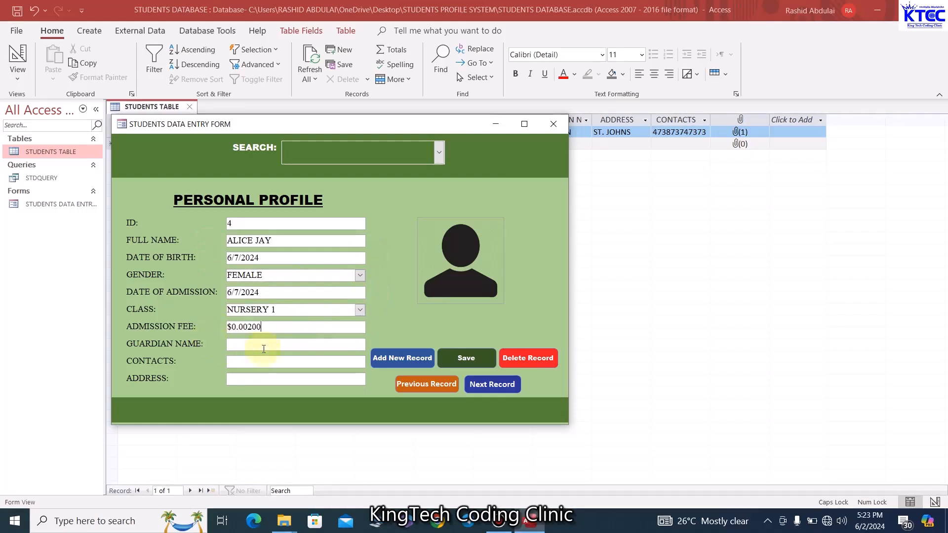
left_click_drag(266, 328, 207, 331)
type("200")
left_click(244, 344)
type("MR. JAY")
left_click(274, 363)
left_click(297, 379)
type("JJ")
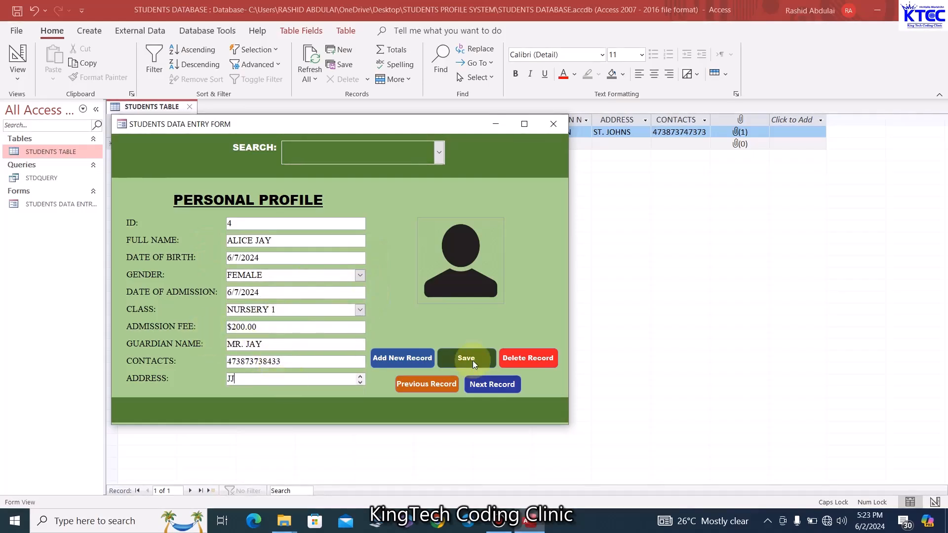
left_click(463, 278)
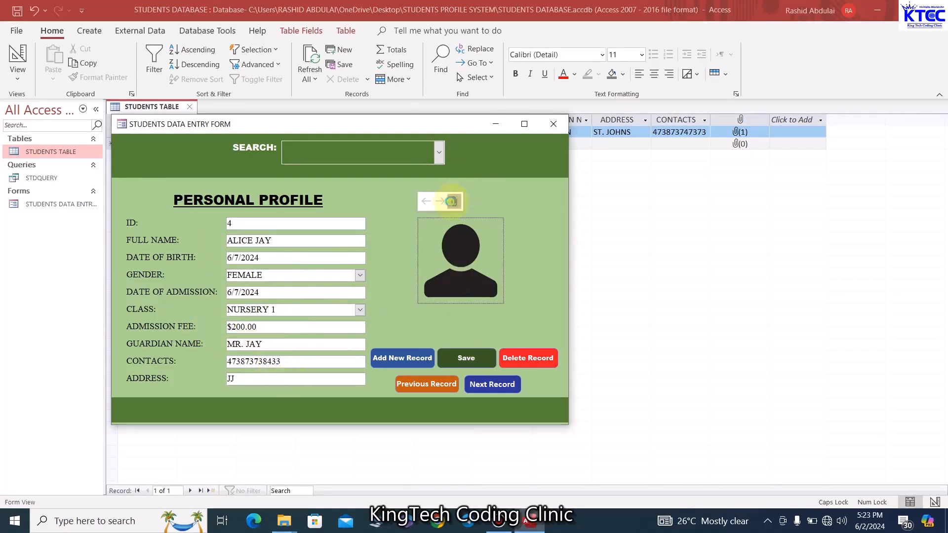
Attach the red-haired girl's passport photo to the new student record and save it
left_click(454, 201)
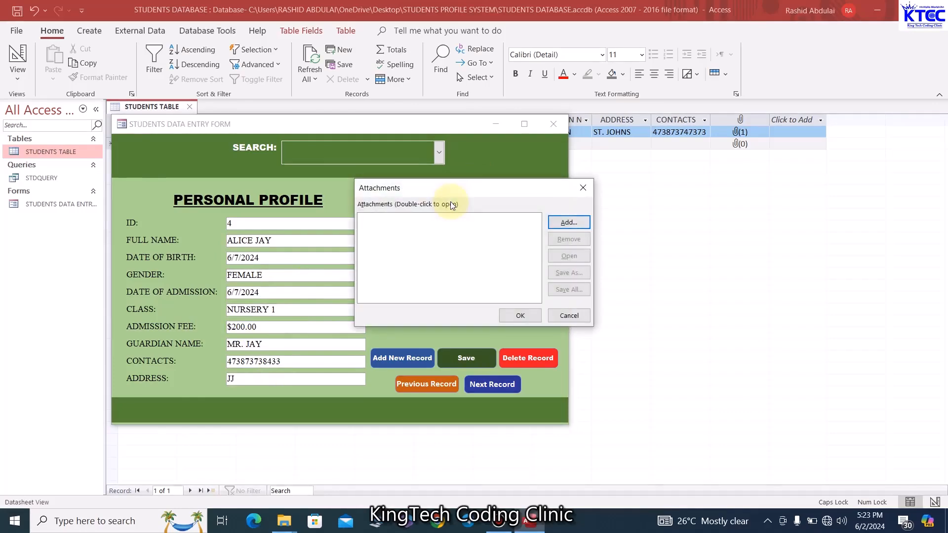
left_click(565, 225)
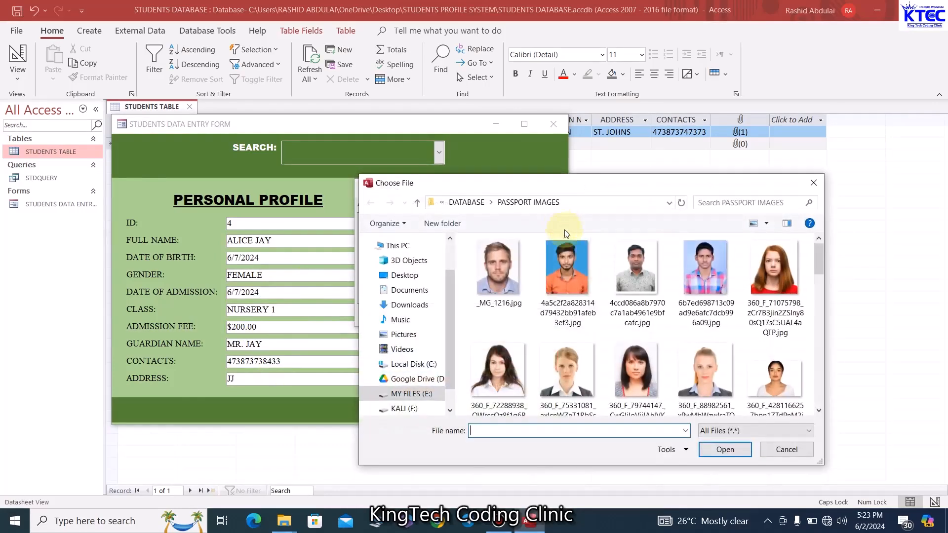
left_click(747, 289)
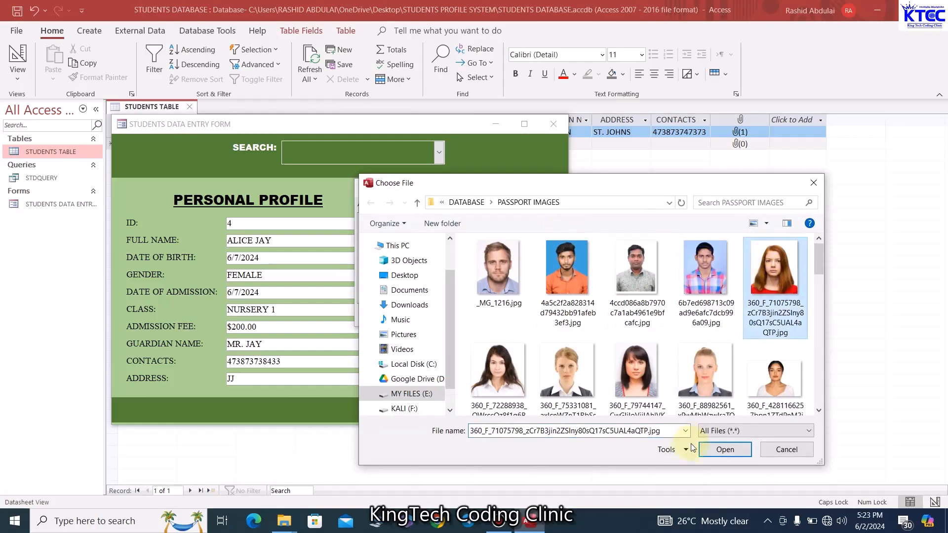
left_click(716, 449)
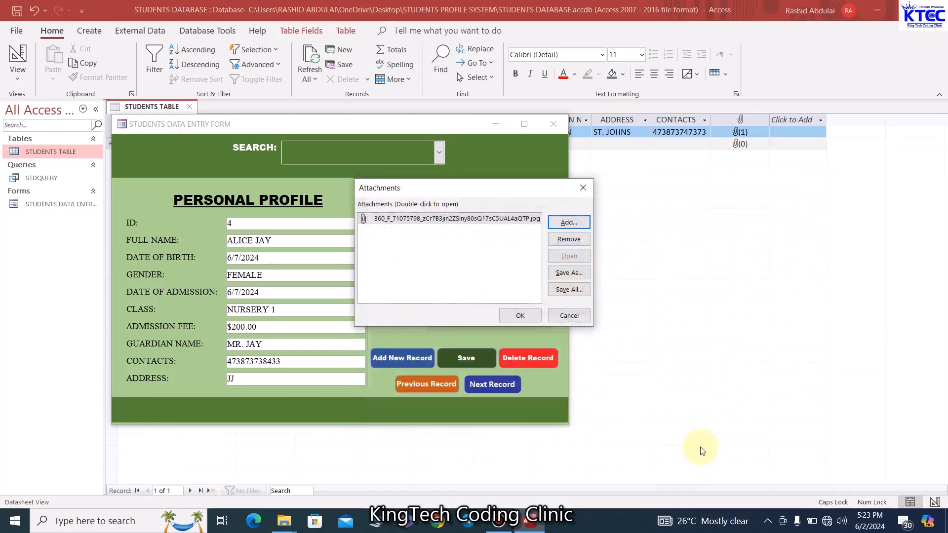
left_click(524, 315)
left_click(463, 361)
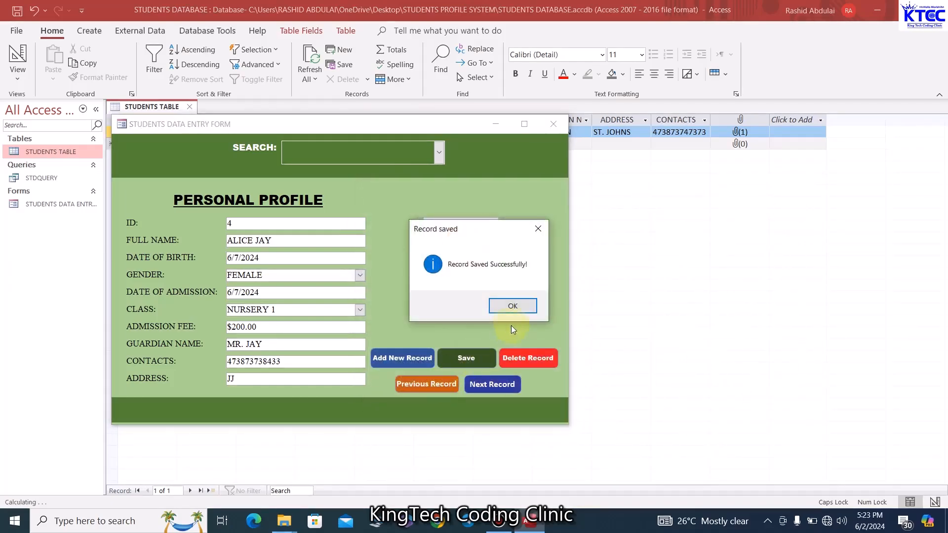
left_click(514, 307)
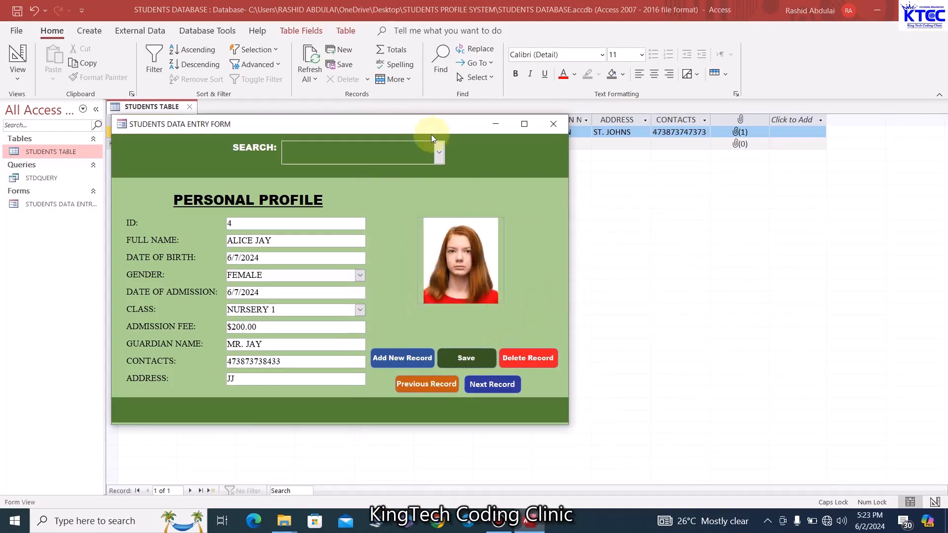
Refresh the STUDENTS TABLE so record 4 appears, and test the form's search list
left_click_drag(431, 133, 431, 208)
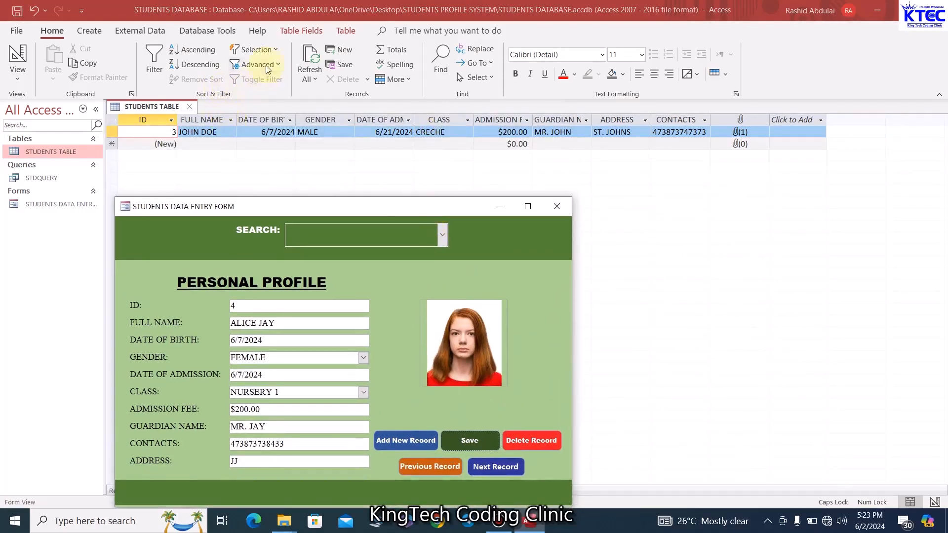
left_click(310, 64)
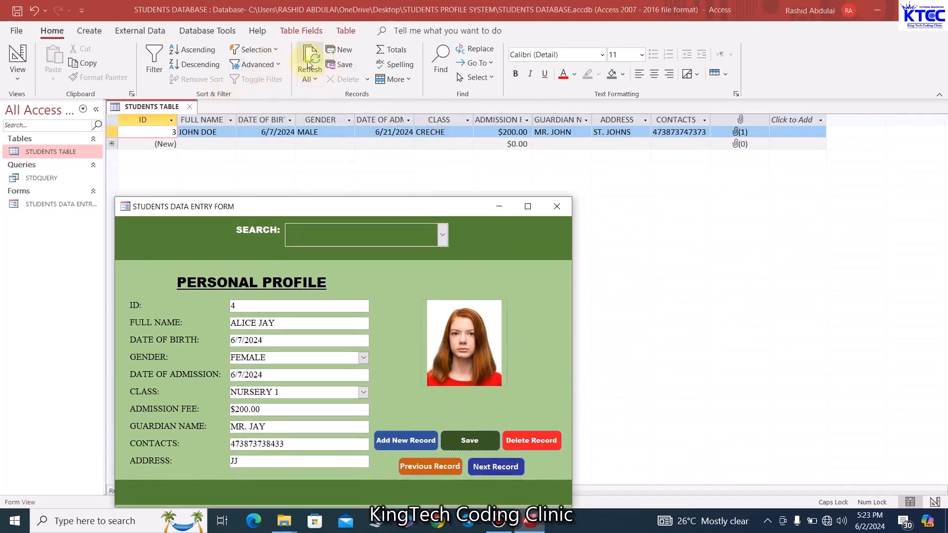
left_click(442, 235)
left_click(443, 235)
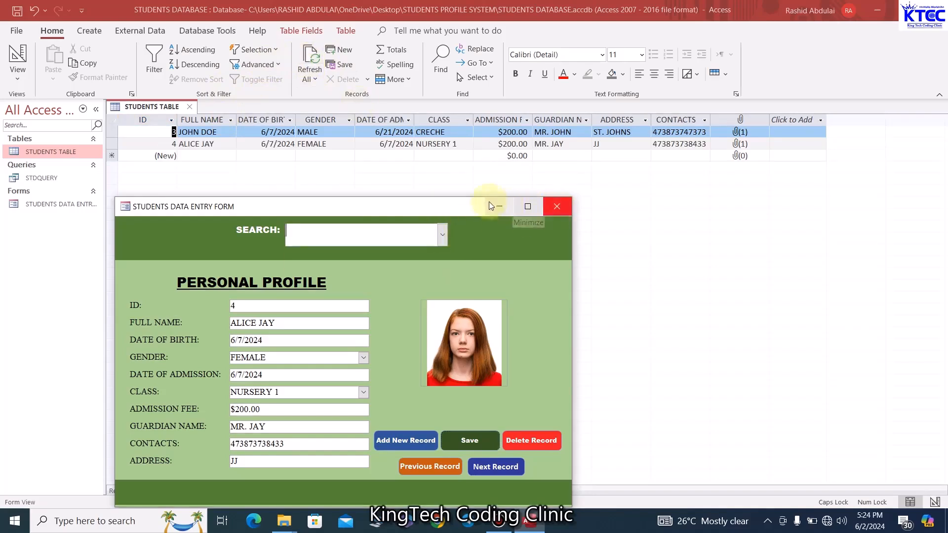
right_click(411, 207)
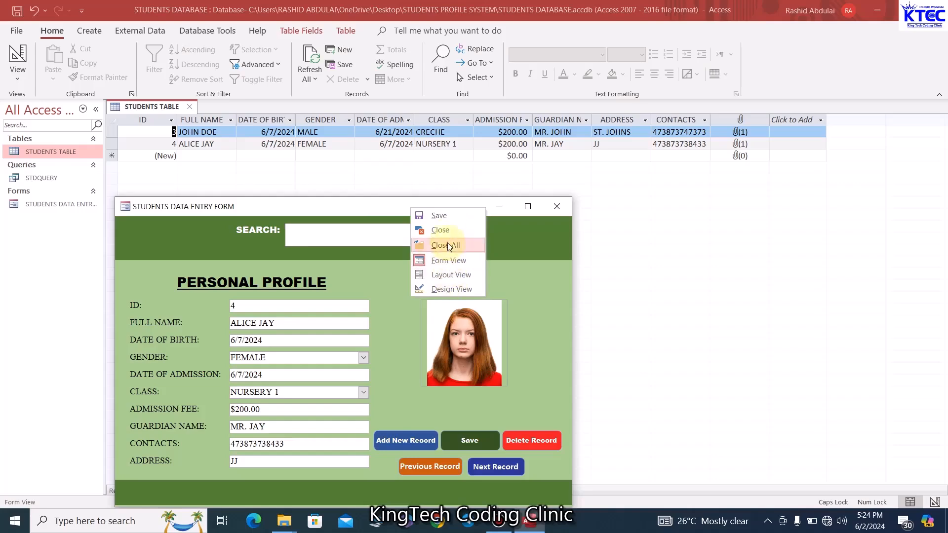
In Design View, give the Search combo box a dark font colour
left_click(450, 289)
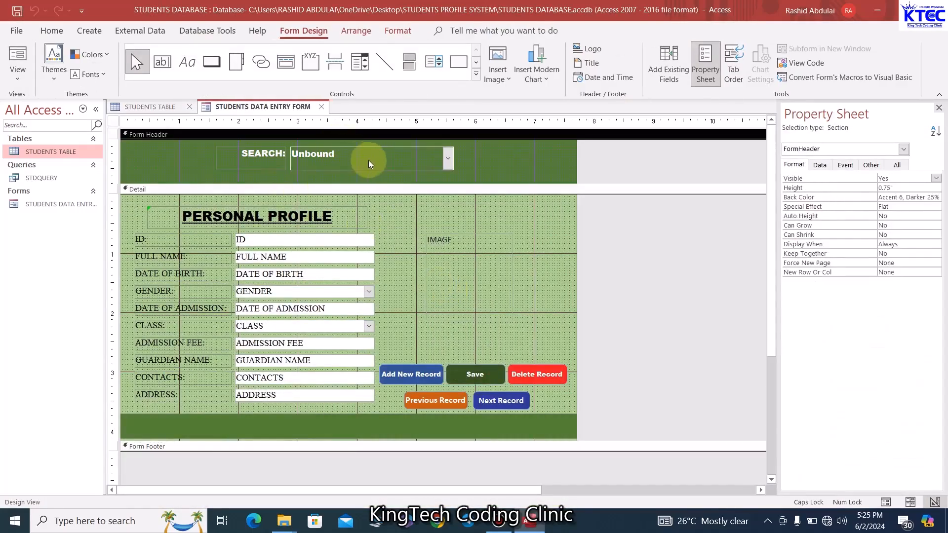
left_click(367, 161)
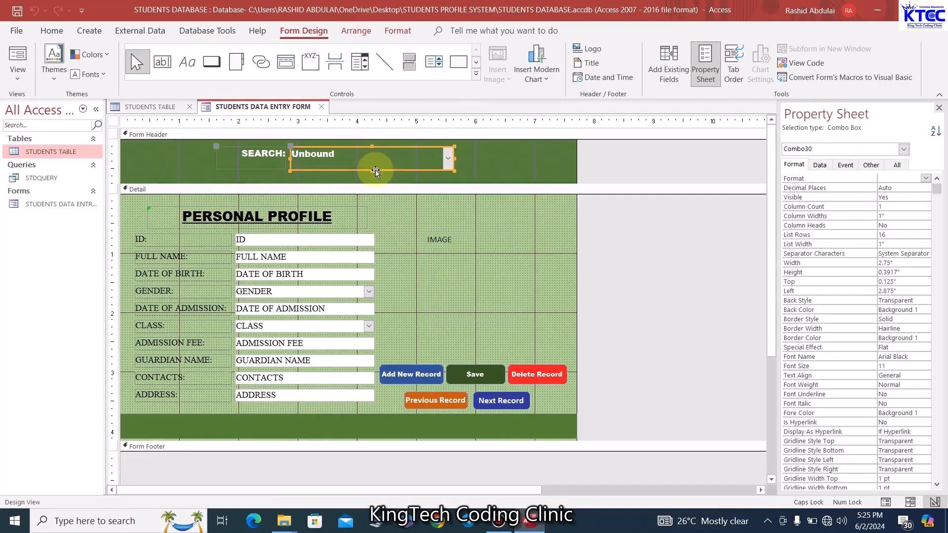
left_click(52, 30)
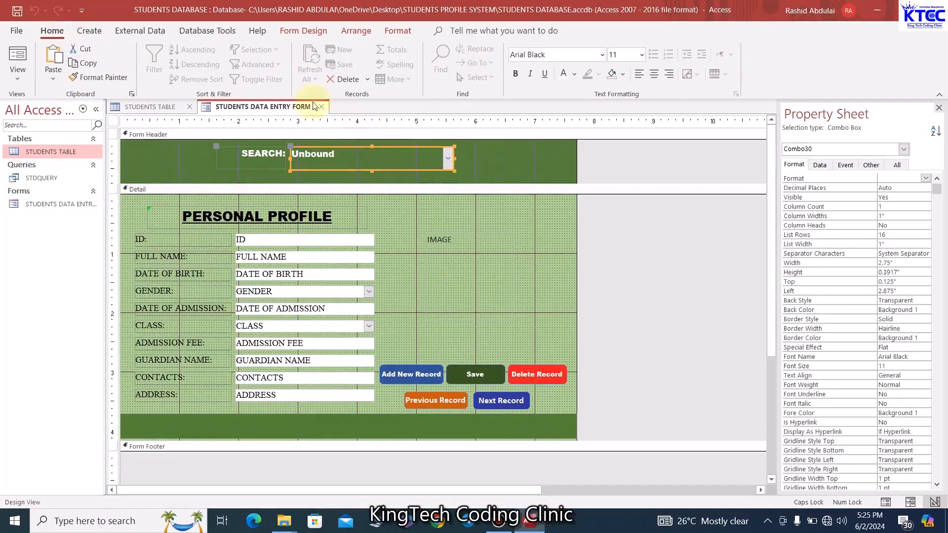
left_click(573, 75)
left_click(572, 125)
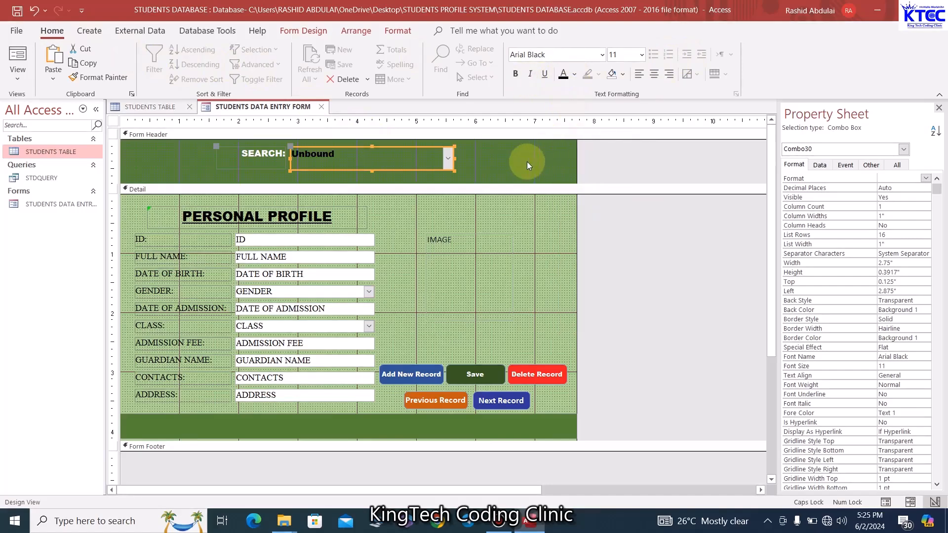
left_click(523, 162)
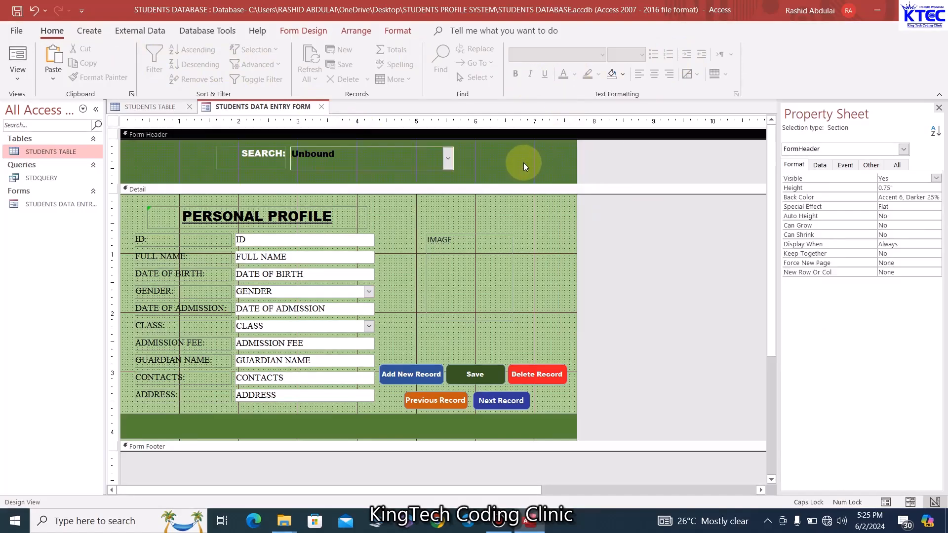
Switch to Form View and open the Search list showing both student names
right_click(285, 108)
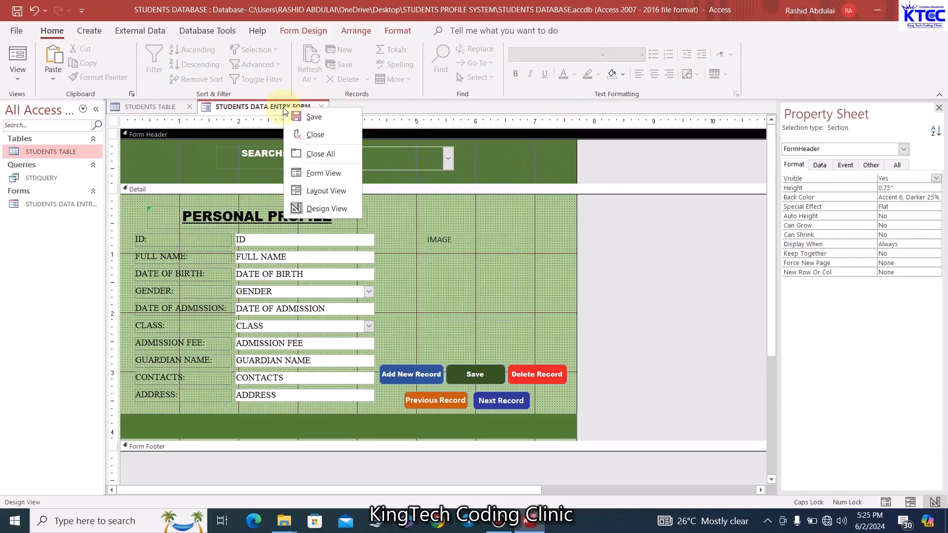
left_click(321, 173)
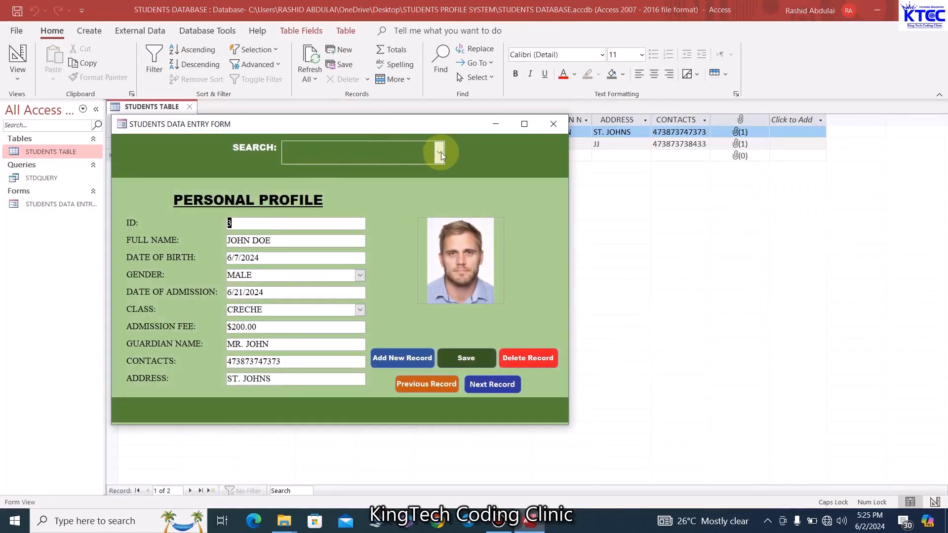
left_click(439, 154)
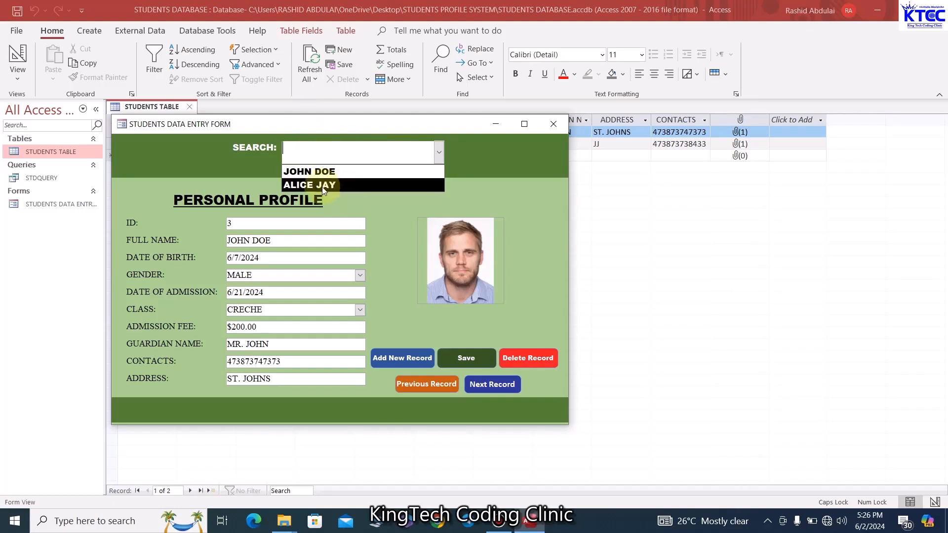
left_click(322, 173)
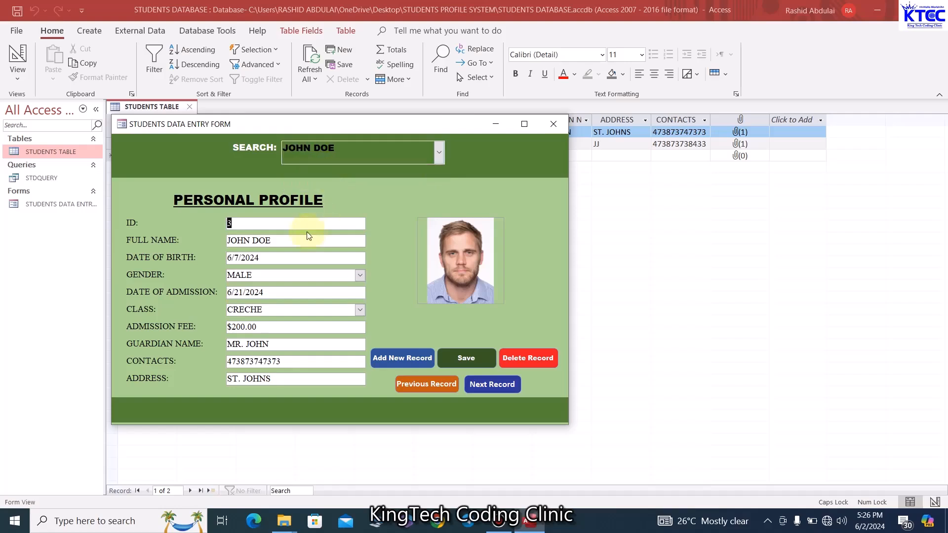
left_click(444, 159)
left_click(350, 185)
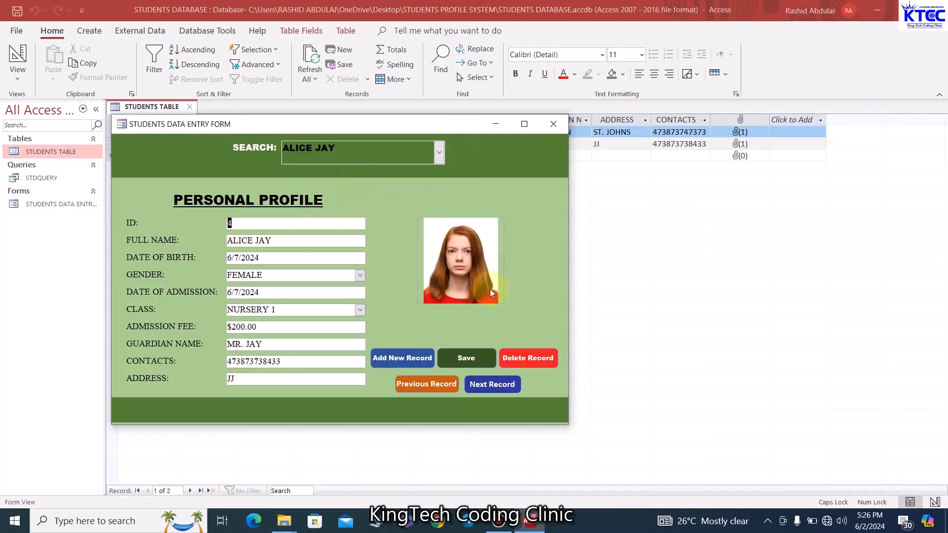
Step through records with Next and Previous, then start a blank new student record
left_click(489, 386)
left_click(450, 386)
left_click(449, 385)
left_click(482, 384)
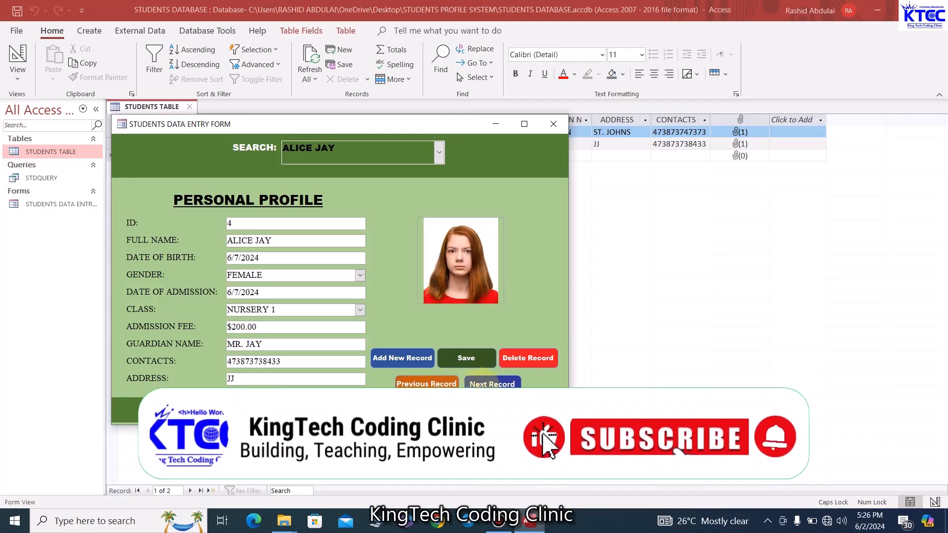
left_click(414, 359)
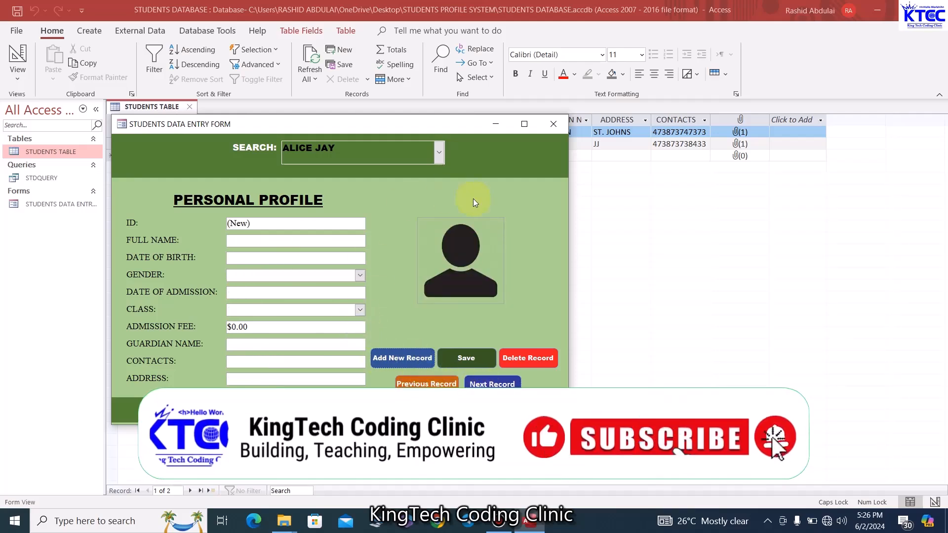
Toggle the form between Design and Form View and test maximizing and restoring its window
right_click(441, 125)
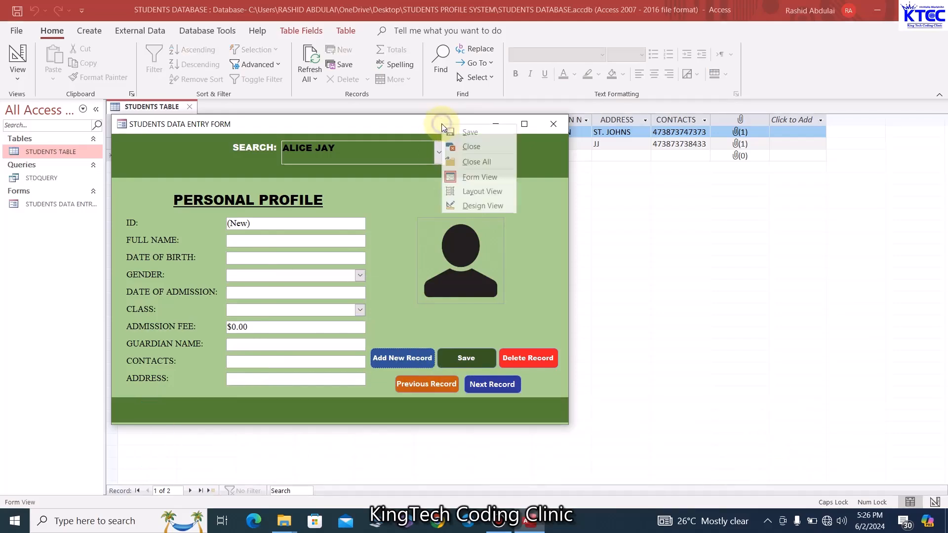
left_click(477, 206)
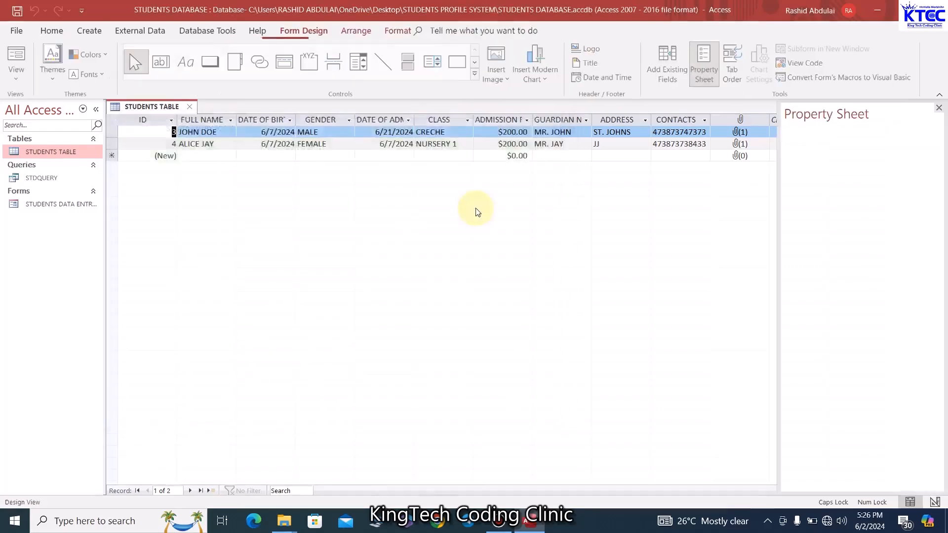
left_click(476, 209)
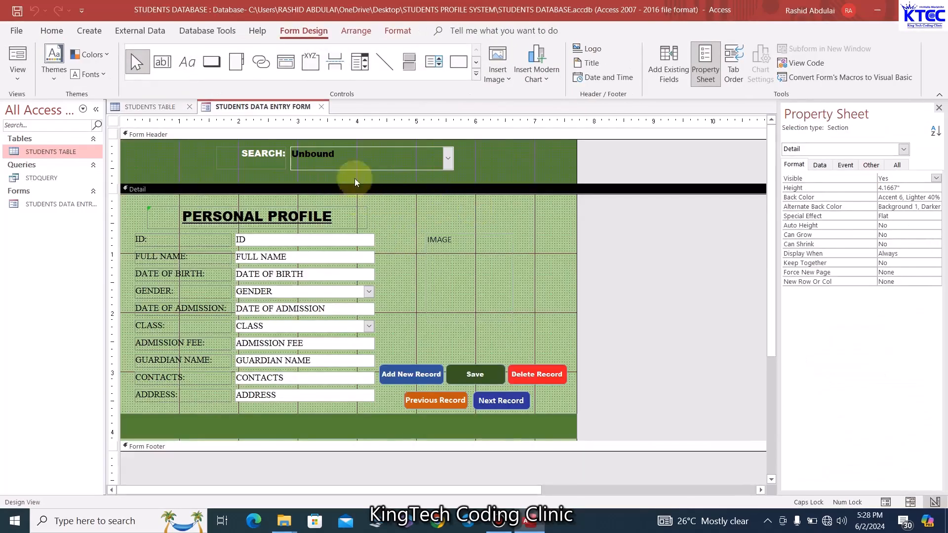
right_click(280, 110)
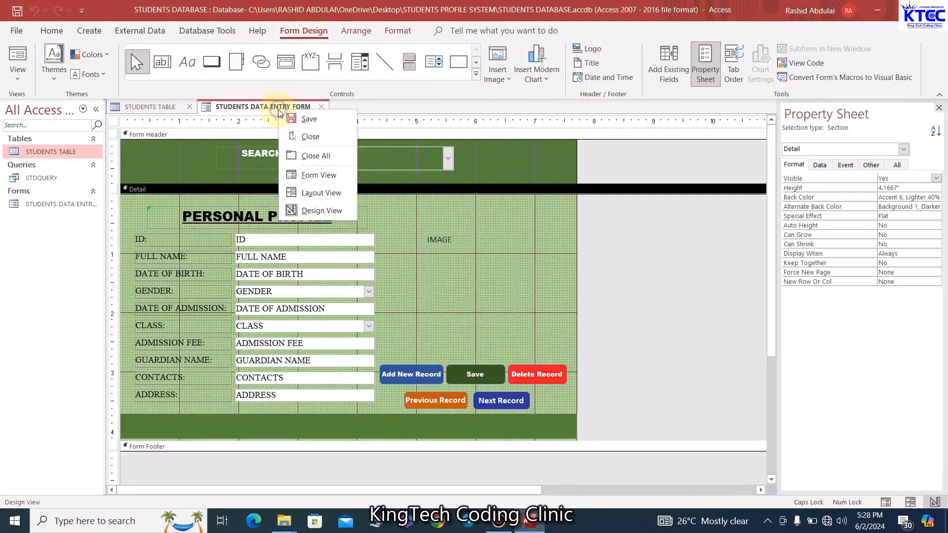
left_click(324, 175)
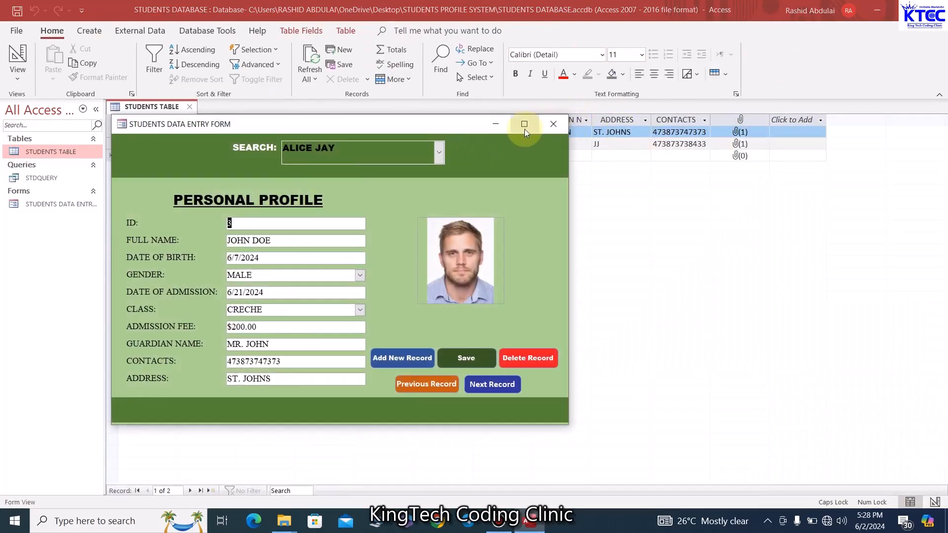
left_click(524, 124)
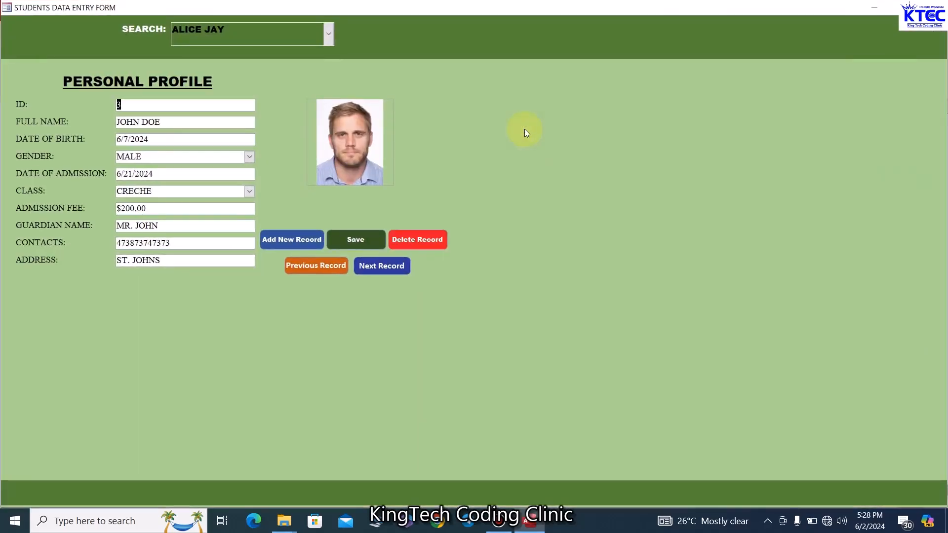
left_click(903, 7)
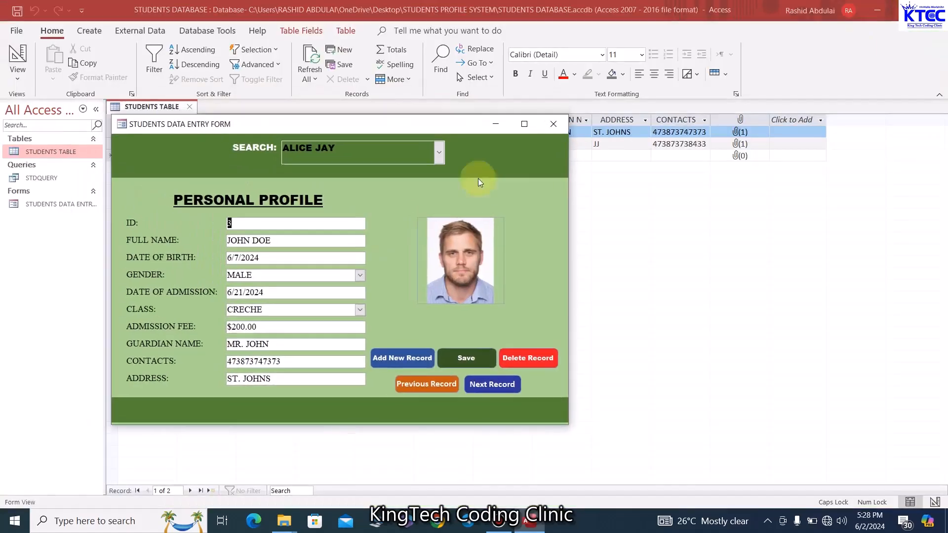
Set the form's Min Max Buttons property to Min Enabled and preview it in Form View
right_click(419, 126)
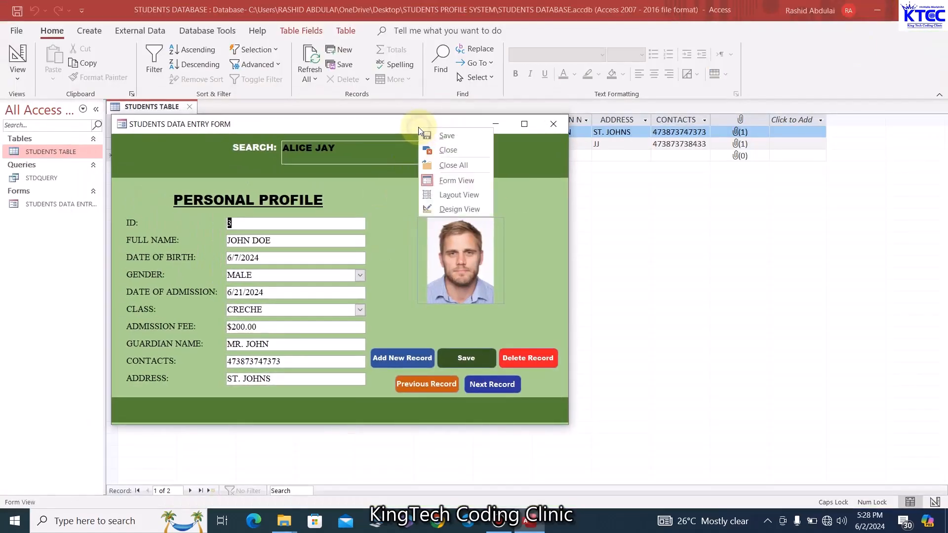
left_click(450, 209)
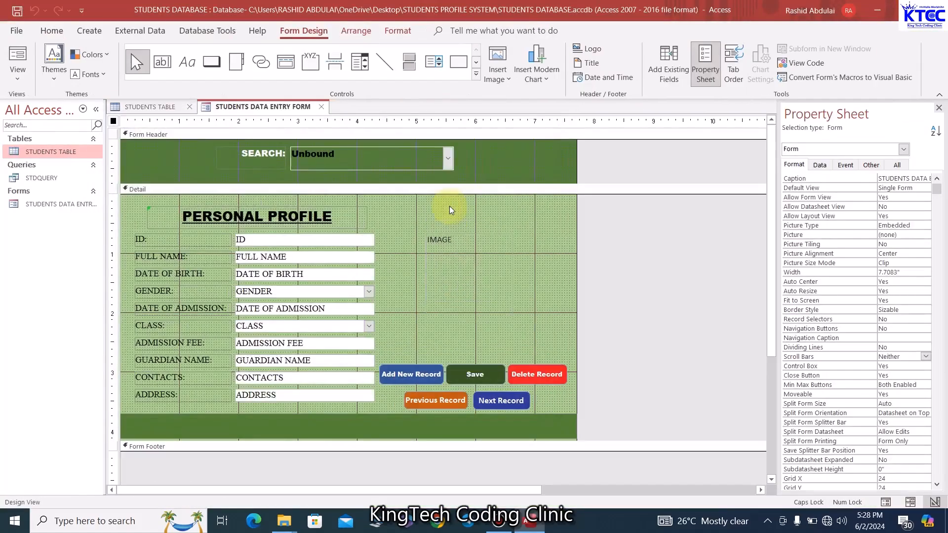
left_click(115, 136)
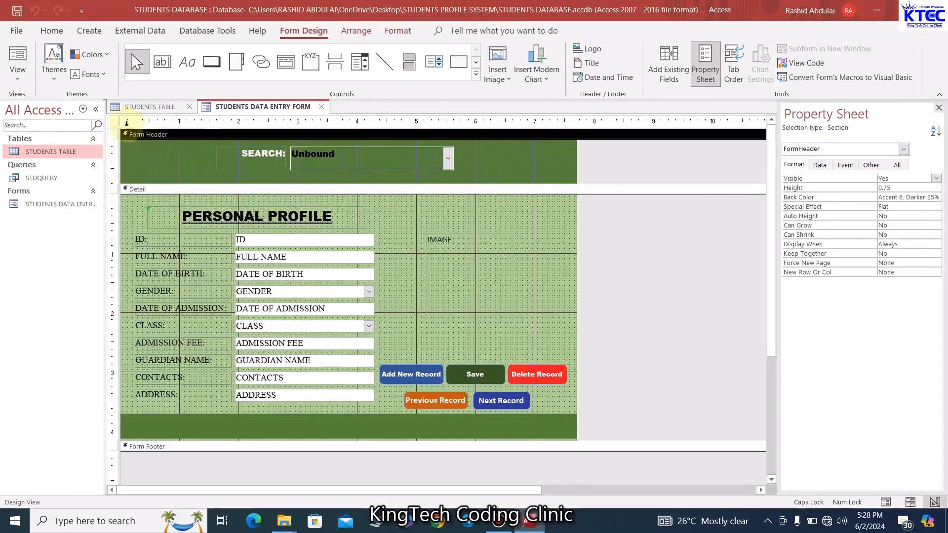
left_click(113, 120)
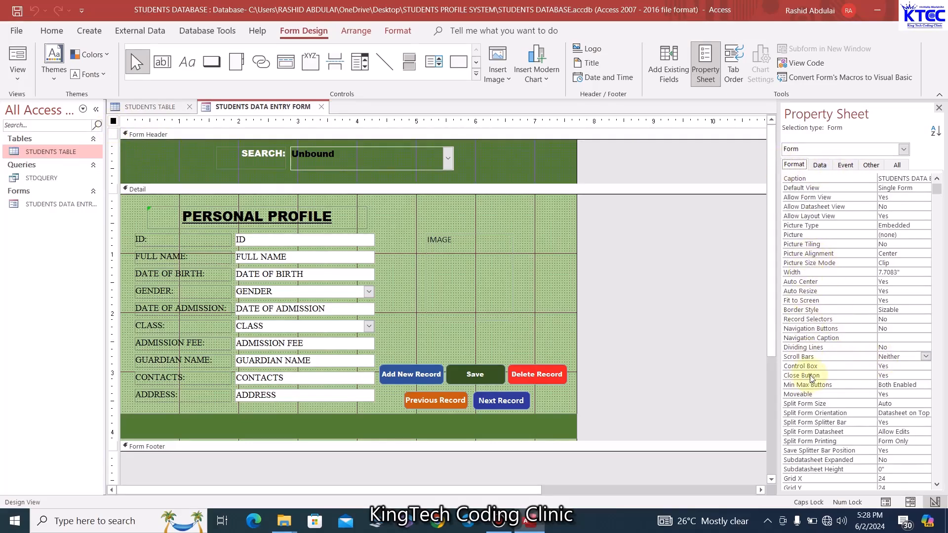
left_click(900, 384)
left_click(926, 385)
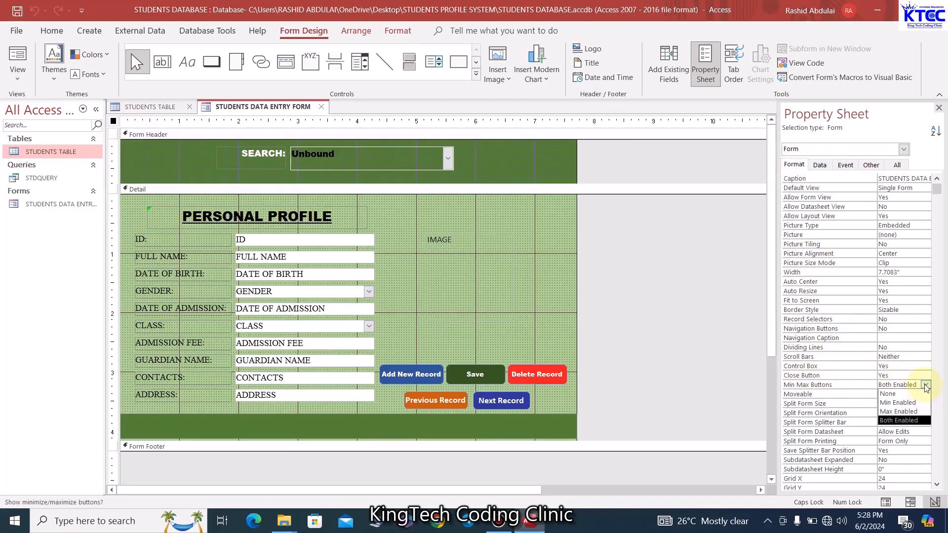
left_click(910, 402)
left_click(561, 264)
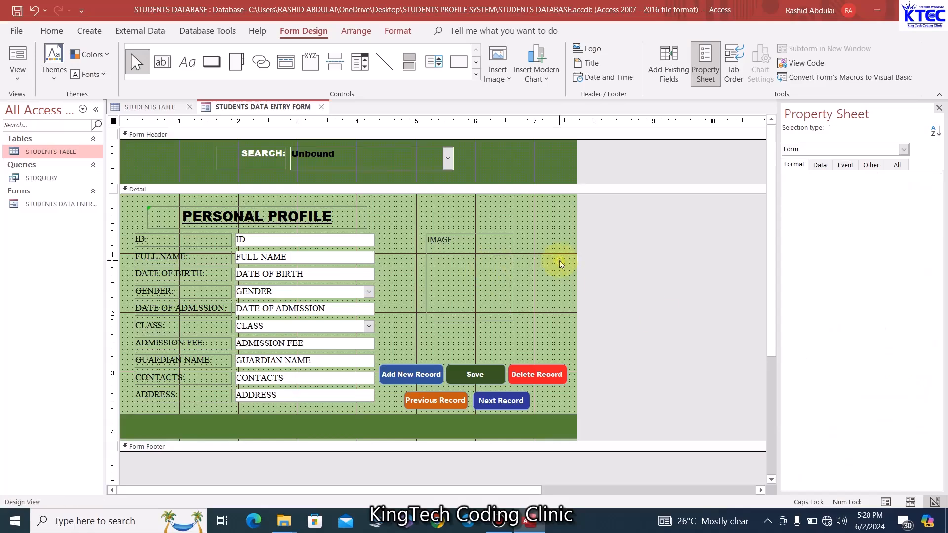
right_click(269, 107)
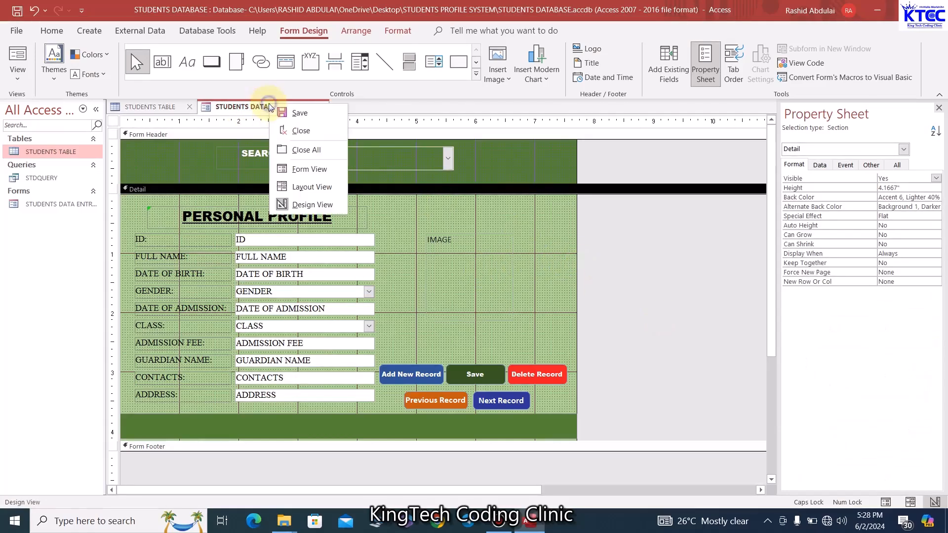
left_click(310, 169)
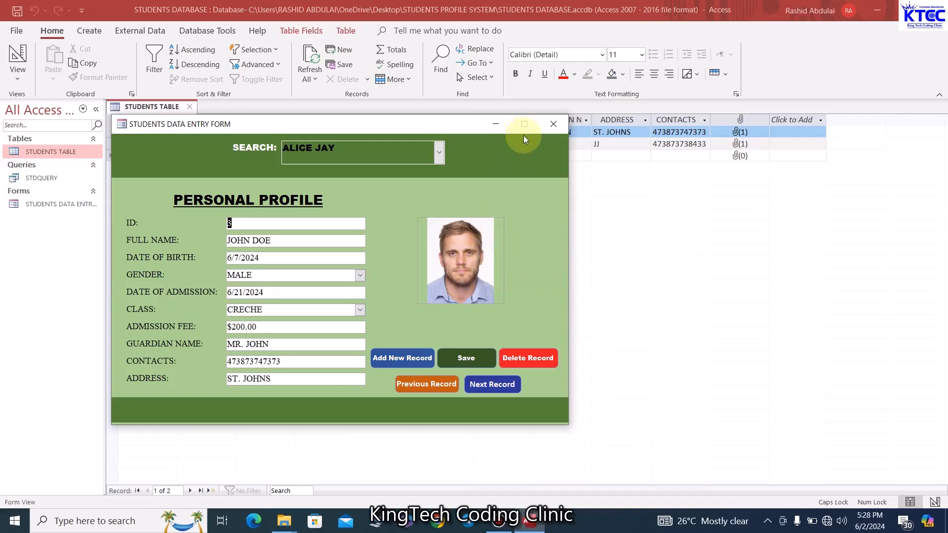
right_click(441, 130)
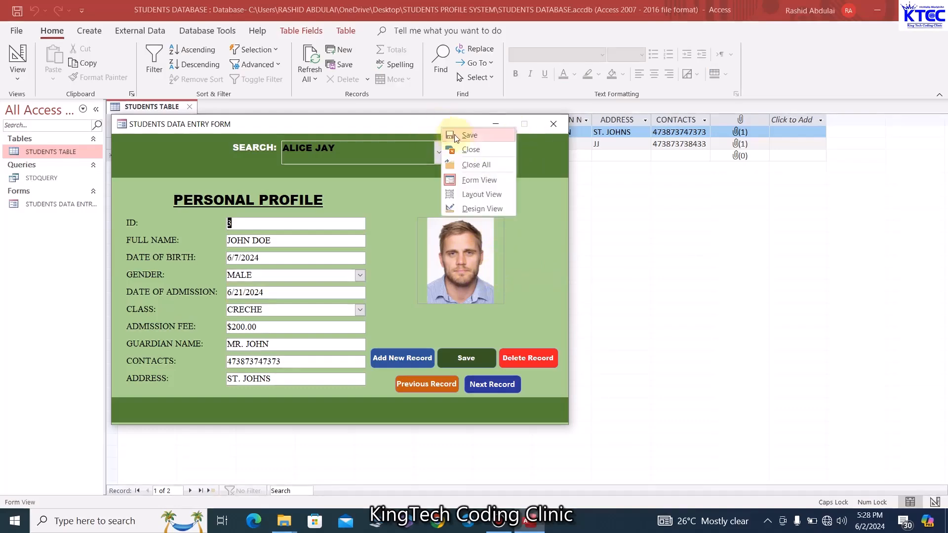
Set the student photo control's Picture Size Mode to Stretch and preview record 3 in Form View
left_click(475, 211)
left_click(471, 261)
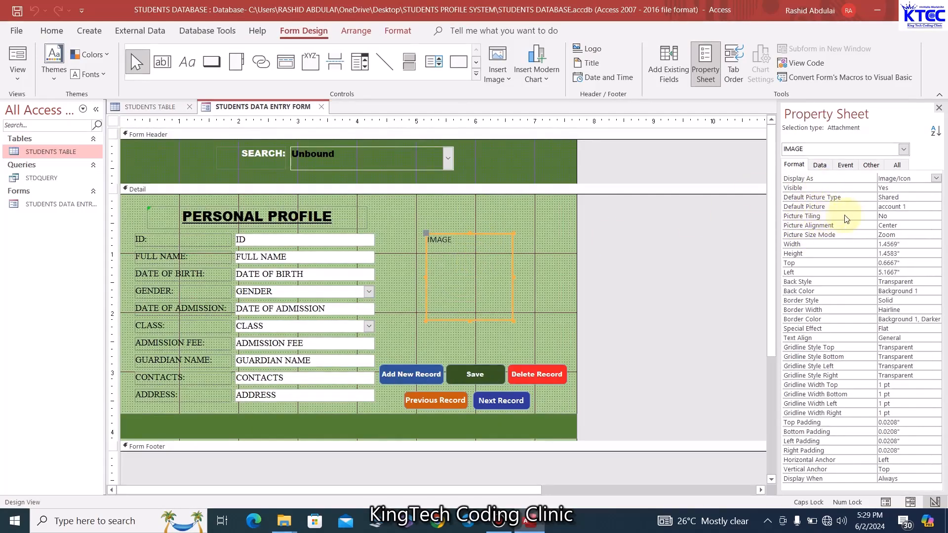
left_click(904, 235)
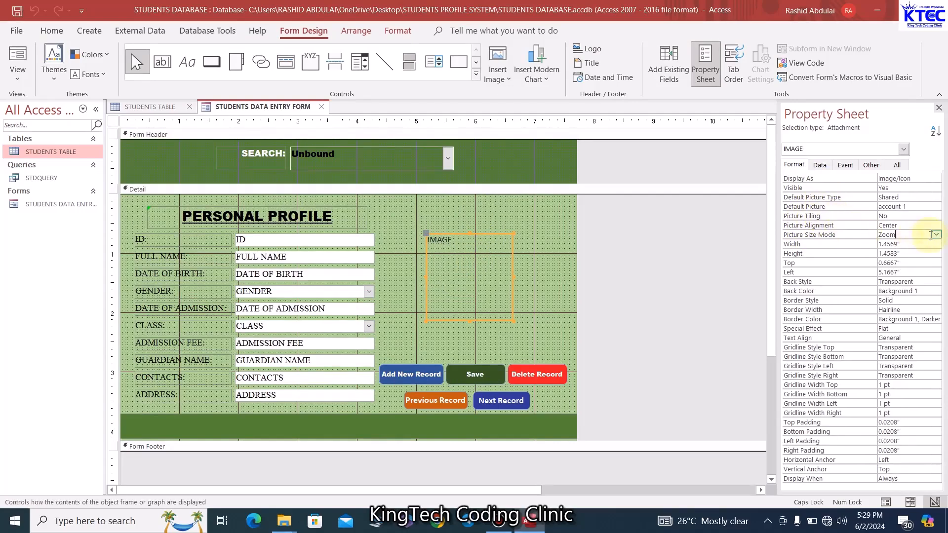
left_click(904, 253)
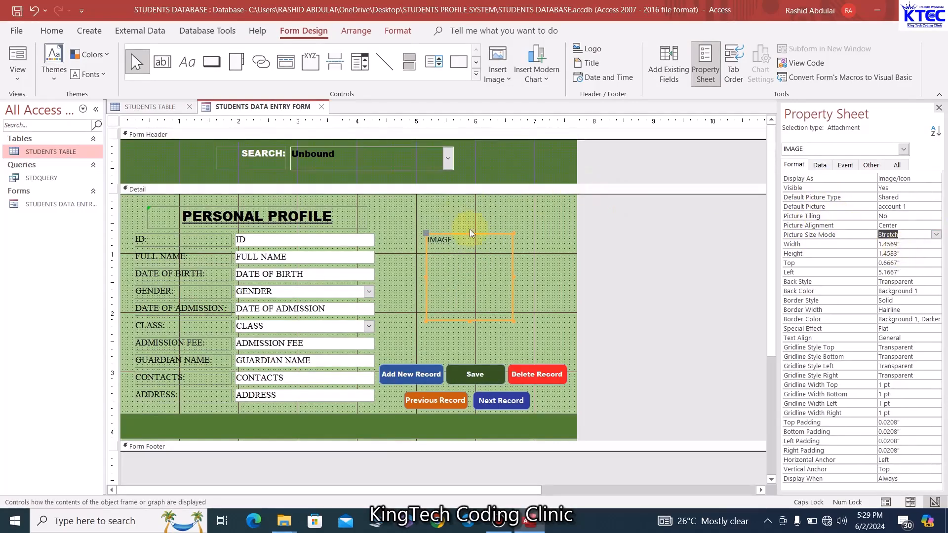
left_click(534, 232)
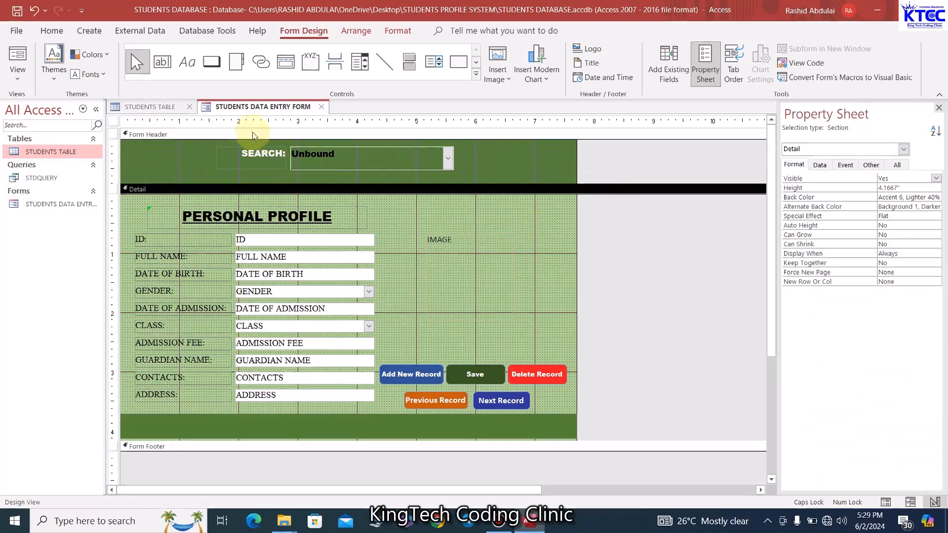
right_click(271, 106)
left_click(311, 173)
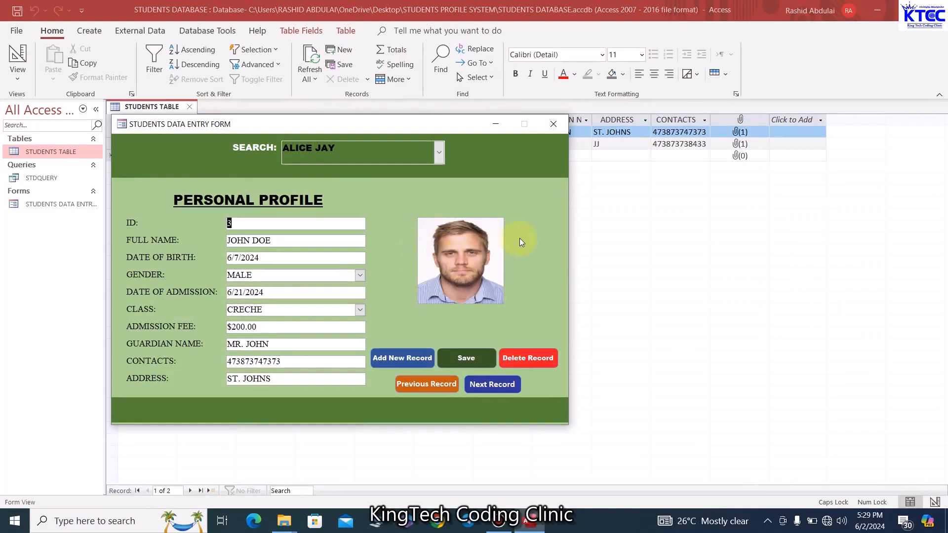
Return the form to Design View and close the STUDENTS TABLE datasheet
right_click(317, 129)
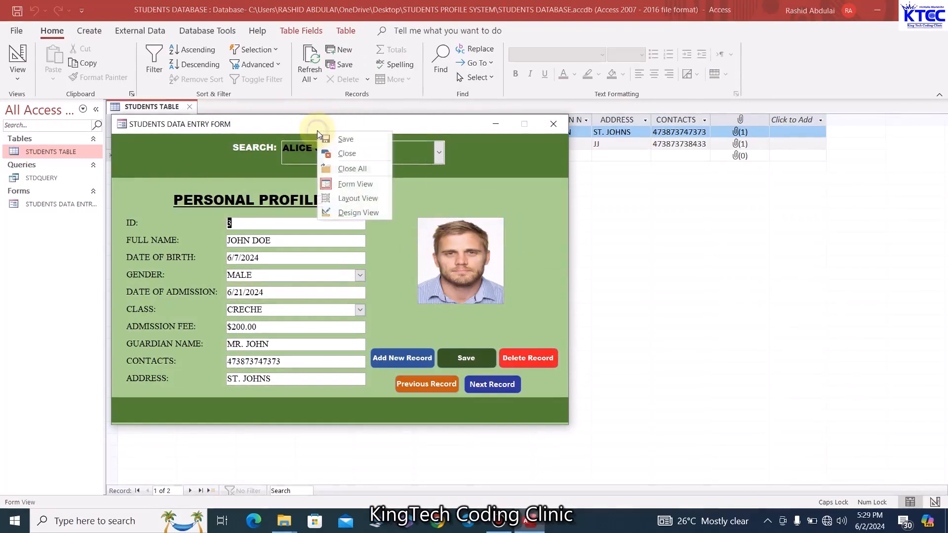
left_click(348, 212)
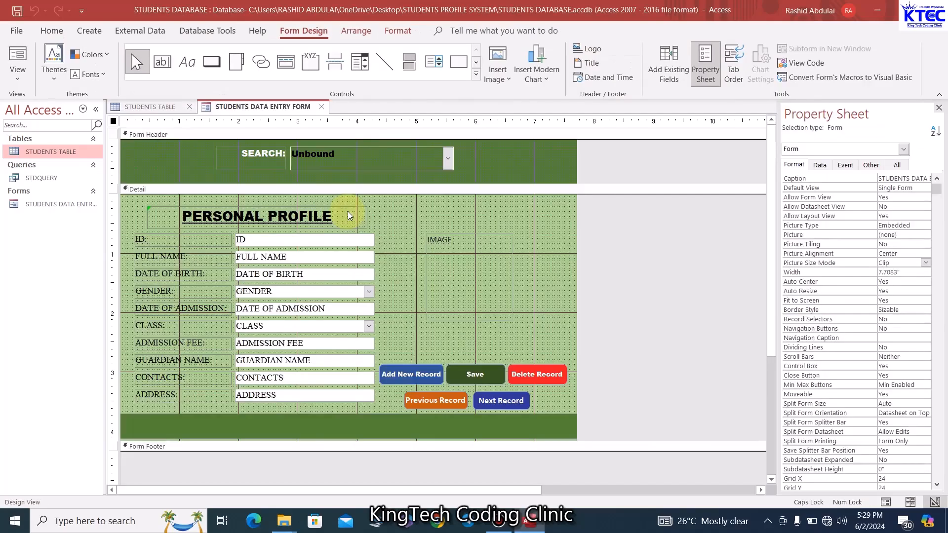
left_click(496, 162)
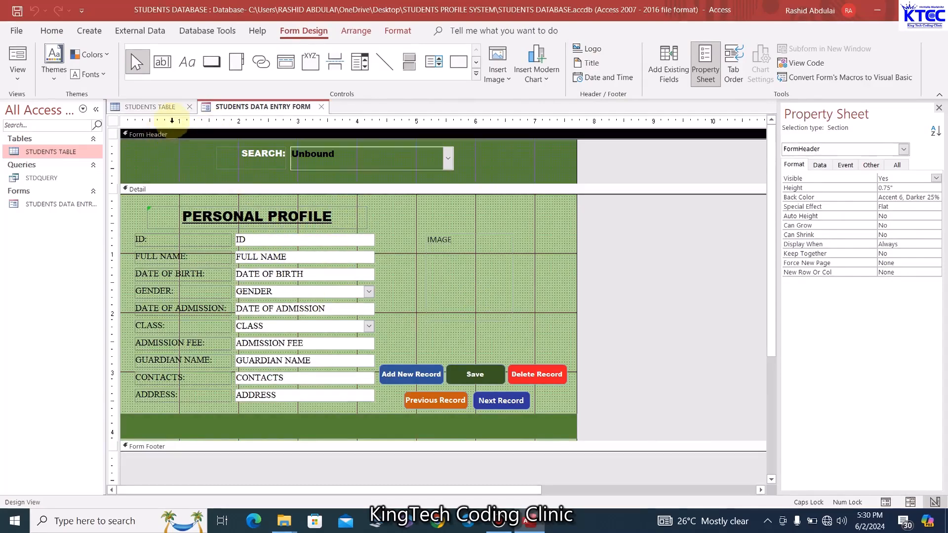
left_click(183, 108)
left_click(189, 107)
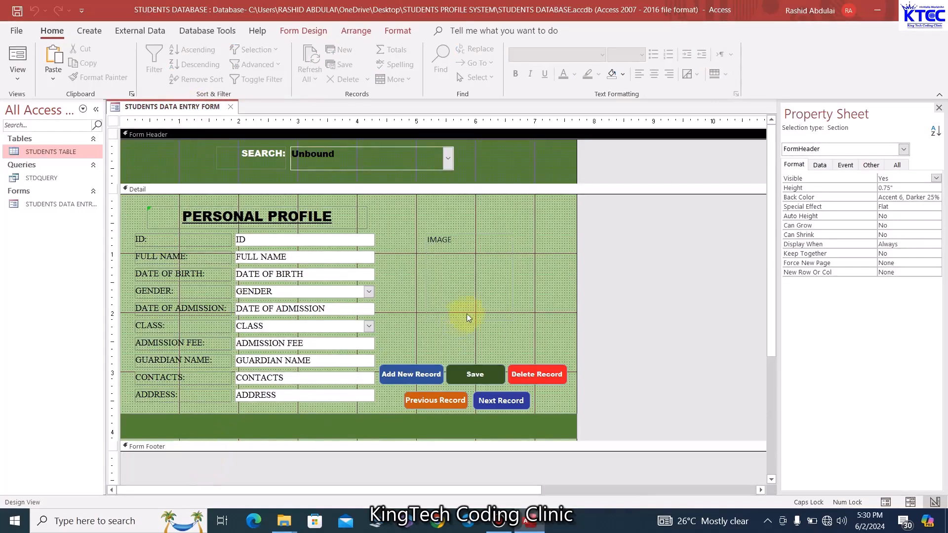
Make the Detail section and the Form Footer section taller
left_click(419, 330)
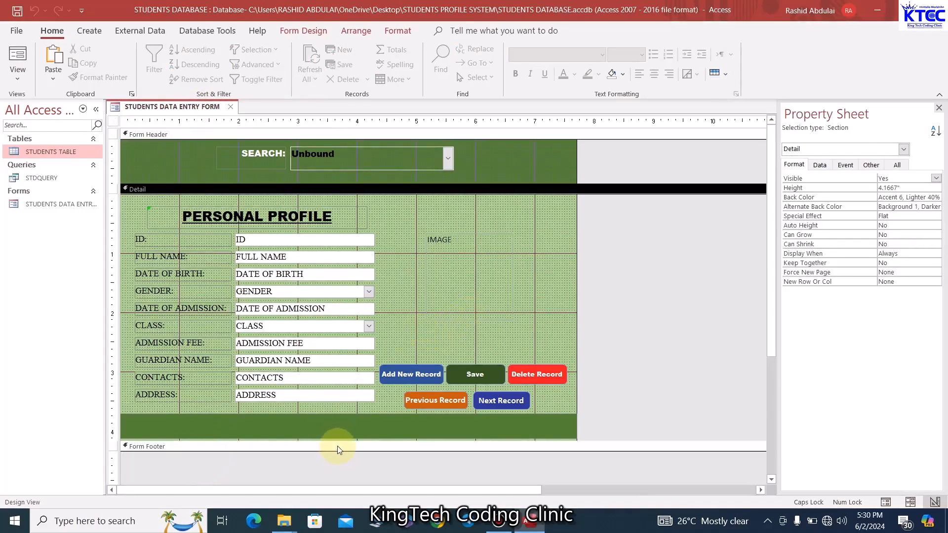
left_click_drag(339, 450, 344, 466)
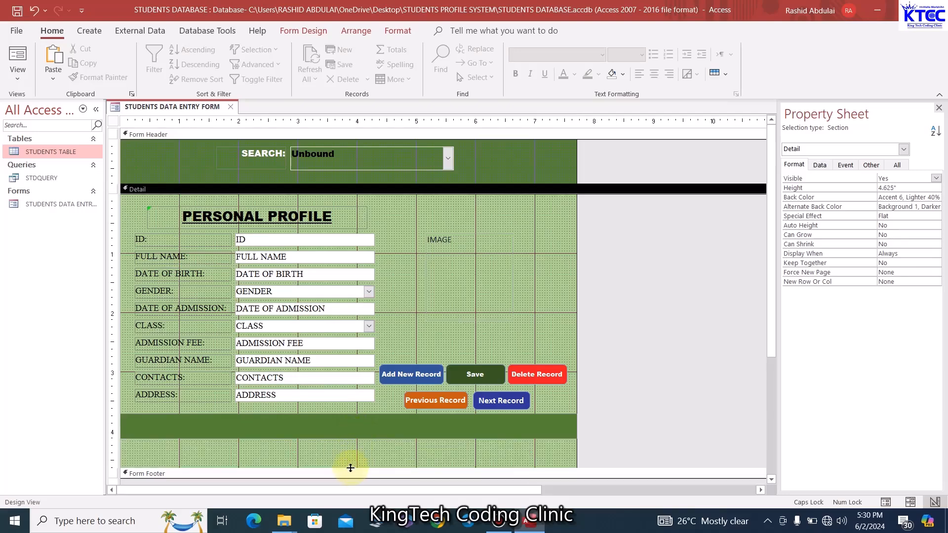
left_click_drag(351, 468, 350, 482)
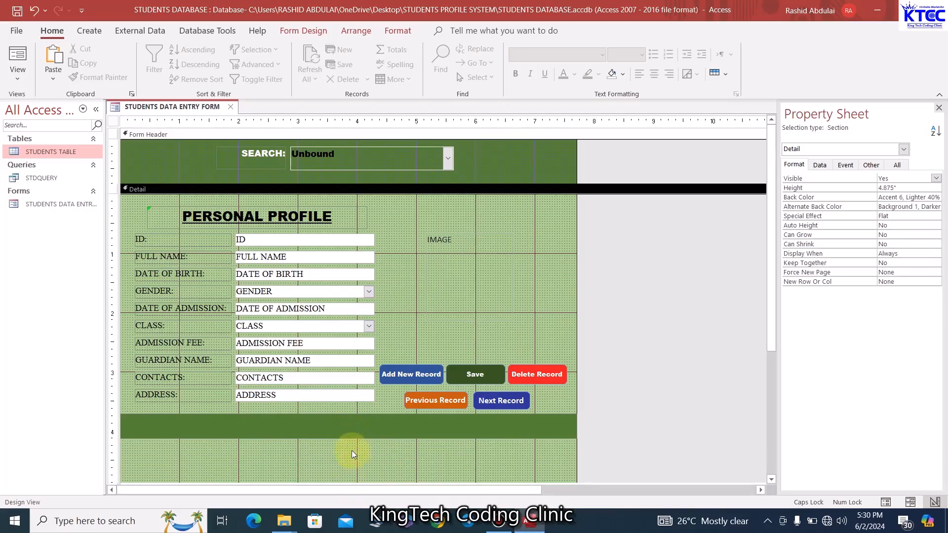
left_click_drag(339, 434, 340, 471)
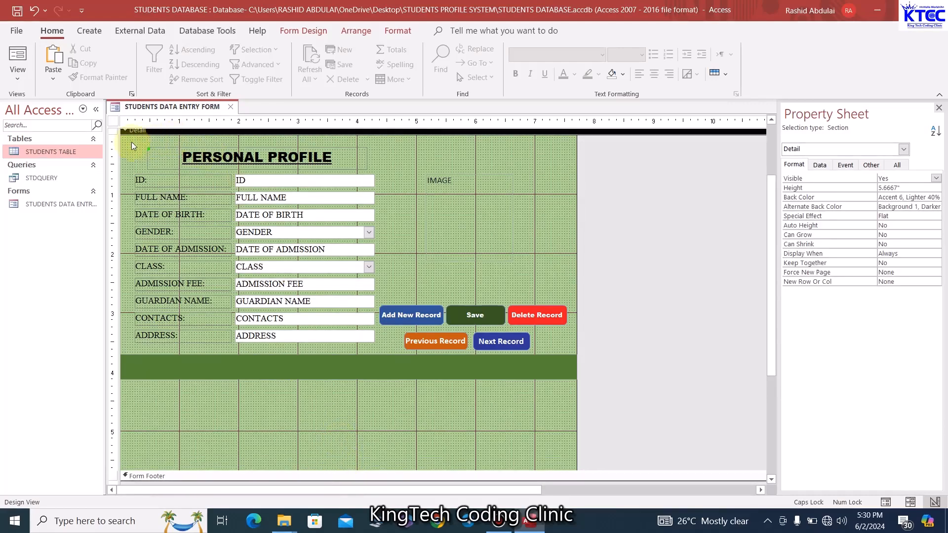
Move the title, fields and buttons together three nudges lower
left_click_drag(131, 141, 547, 422)
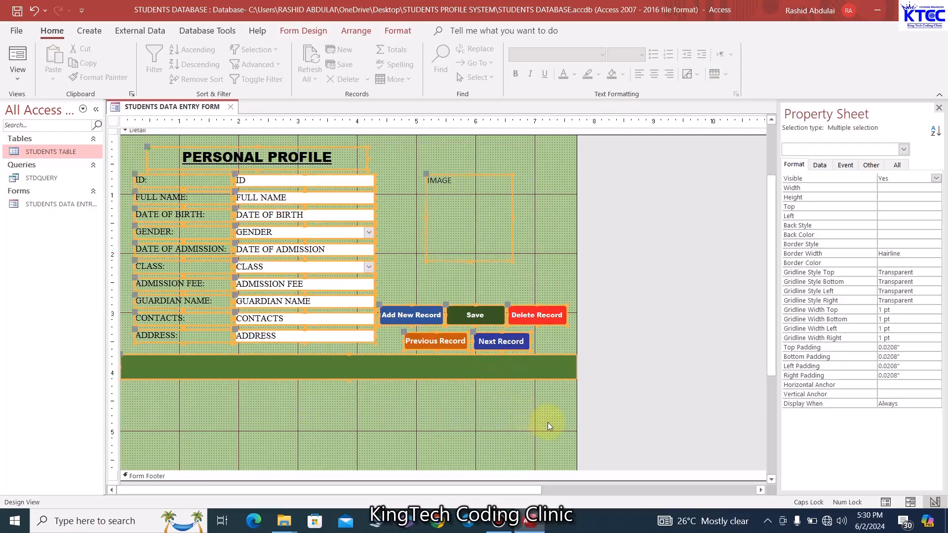
key("Down")
key("Down")
key("Down")
key("Down")
key("Down")
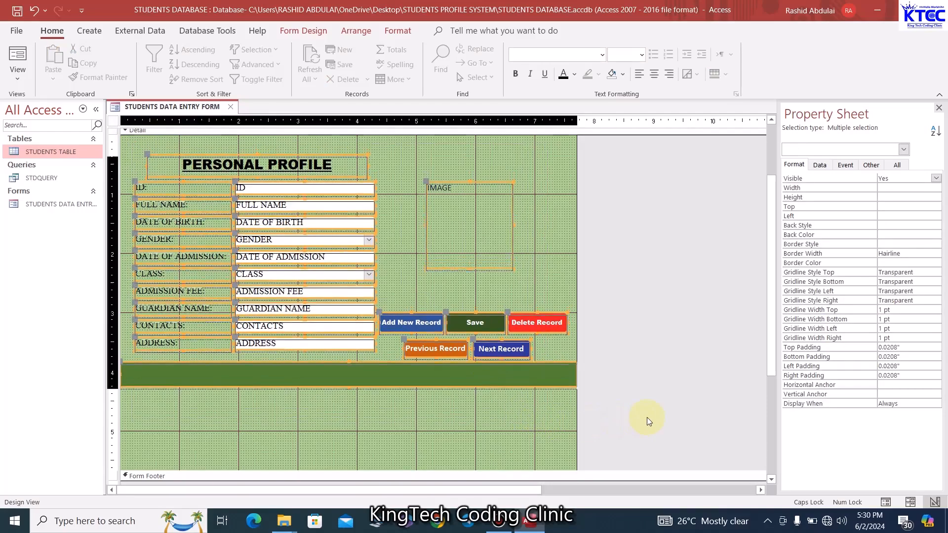
key("Down")
key("Down")
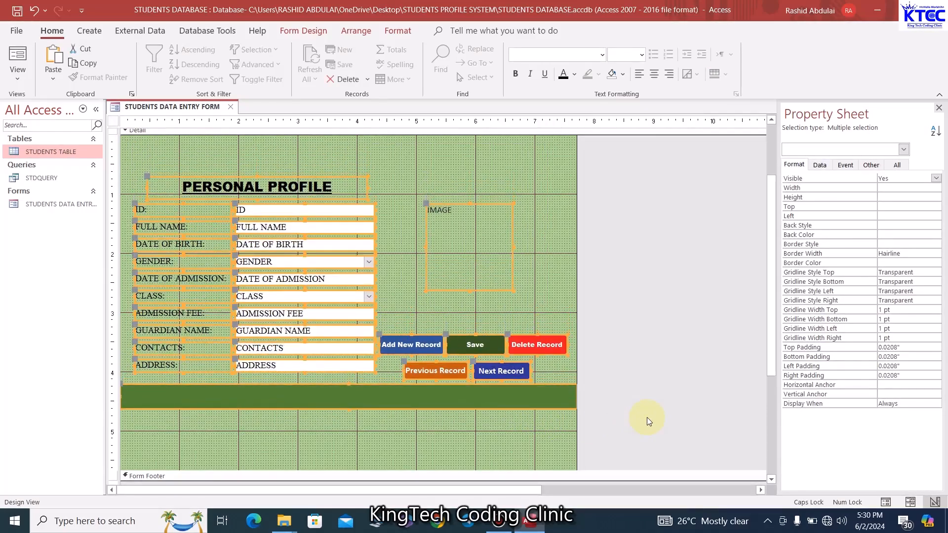
key("Down")
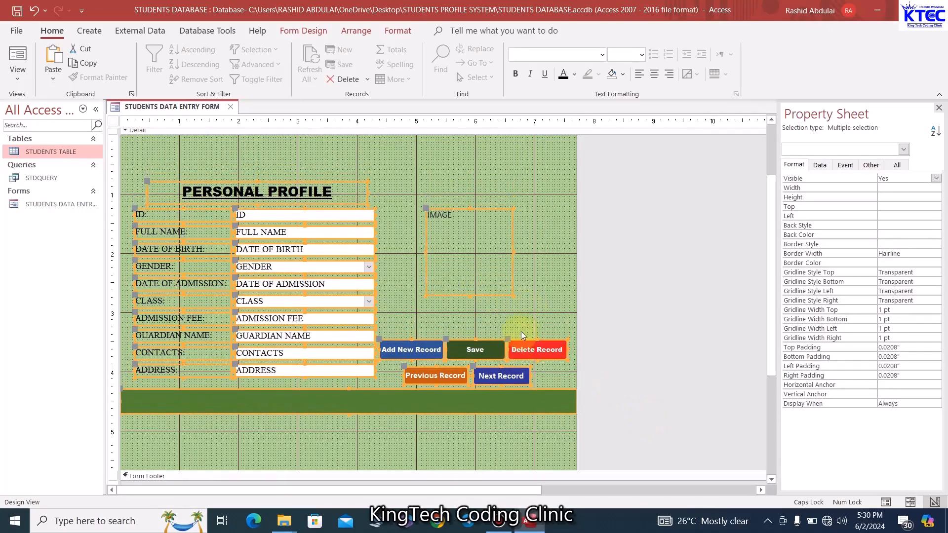
scroll(521, 331, "down", 2)
left_click(465, 360)
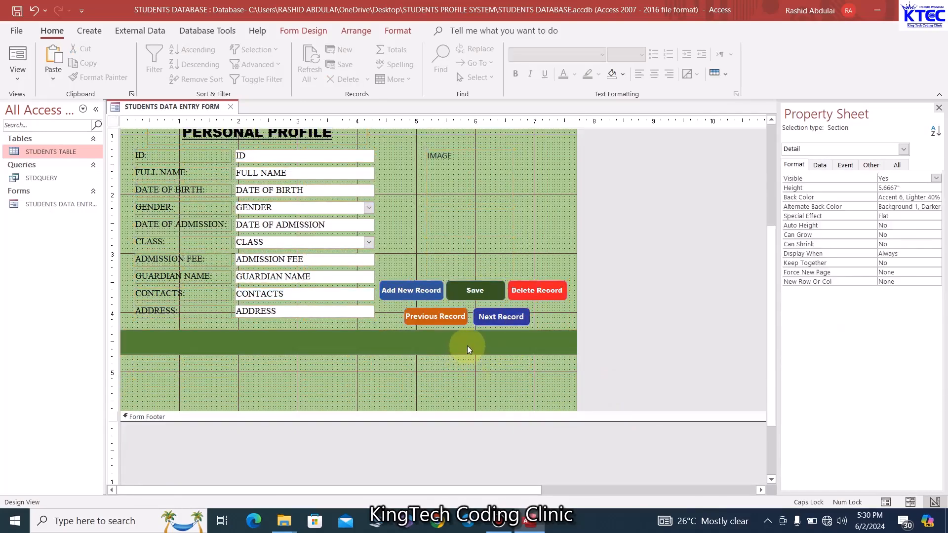
Lower the green bar to the bottom of the Detail section
left_click(467, 345)
key("Down")
key("Down")
key("Down")
key("Down")
key("Down")
key("Down")
key("Down")
key("Down")
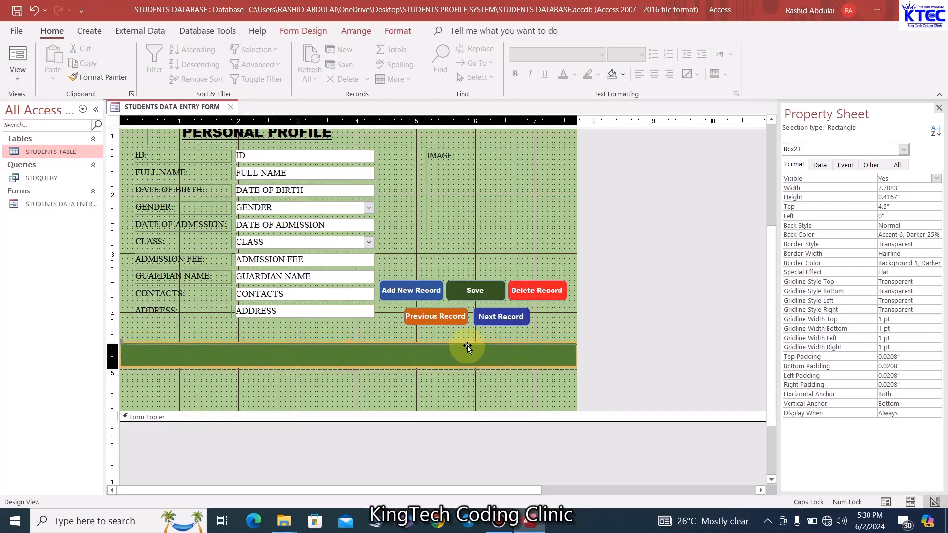
key("Down")
key("Down")
key("Down")
key("Down")
key("Down")
key("Down")
key("Down")
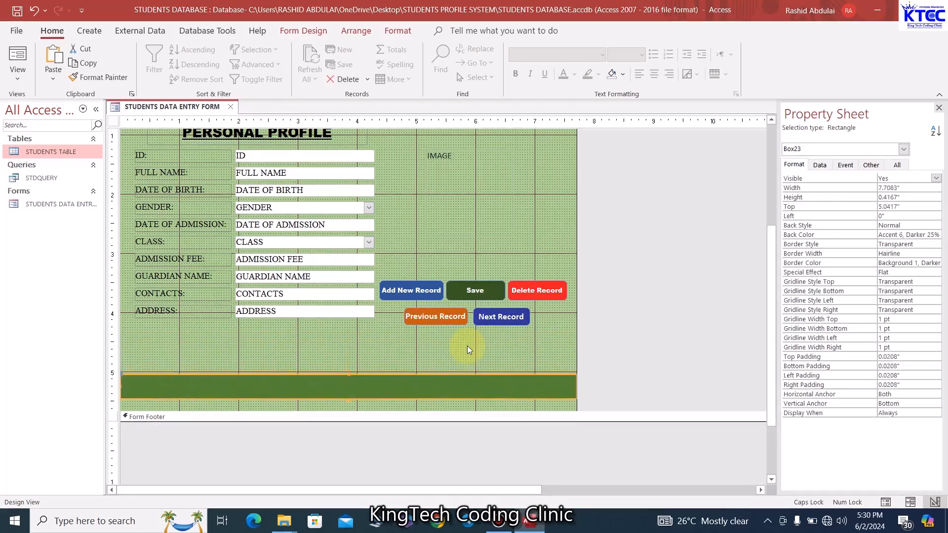
key("Down")
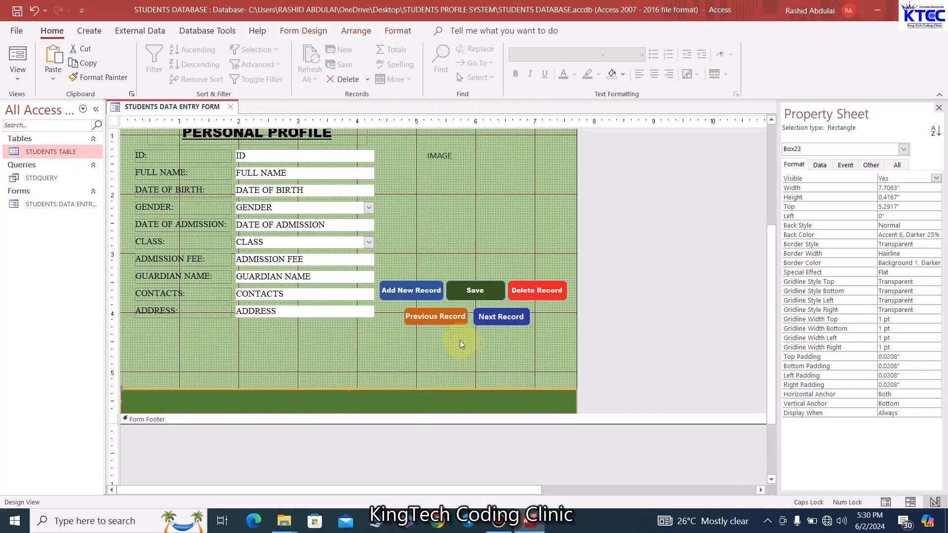
left_click(435, 380)
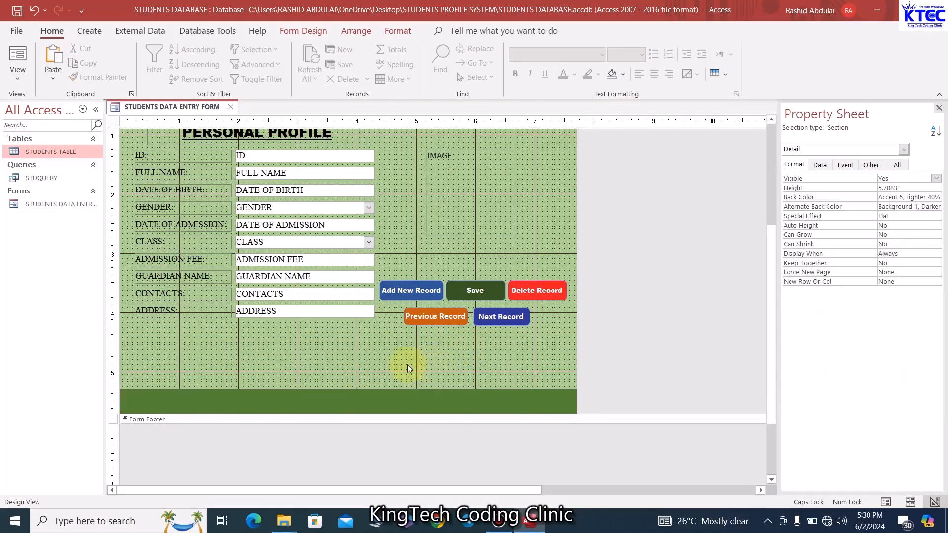
scroll(407, 368, "up", 3)
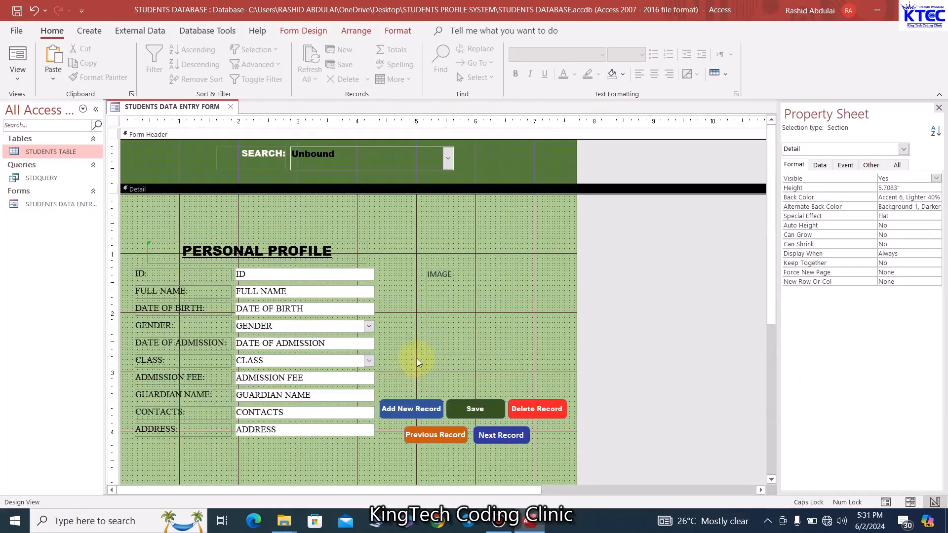
Preview the rearranged form in Form View, return to Design View, and open the File page
right_click(171, 107)
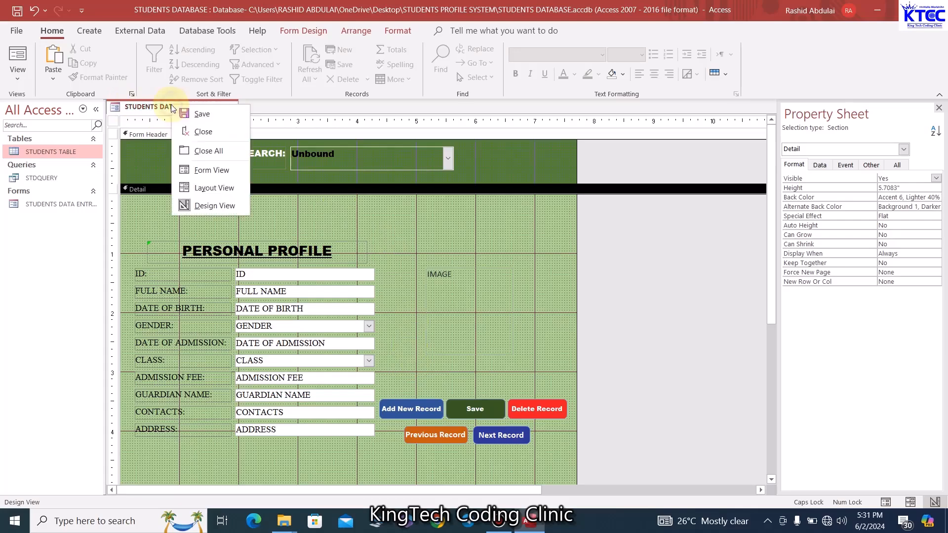
left_click(214, 170)
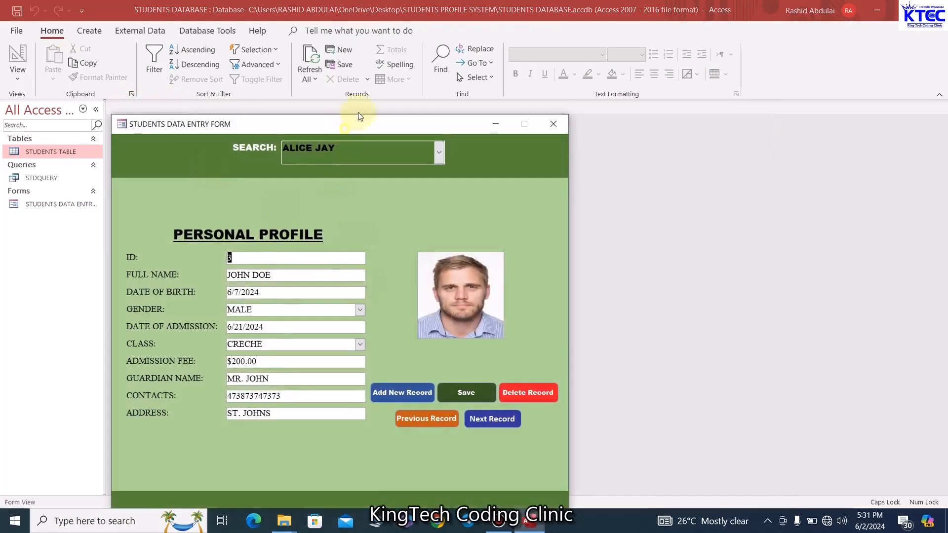
left_click_drag(360, 117, 396, 49)
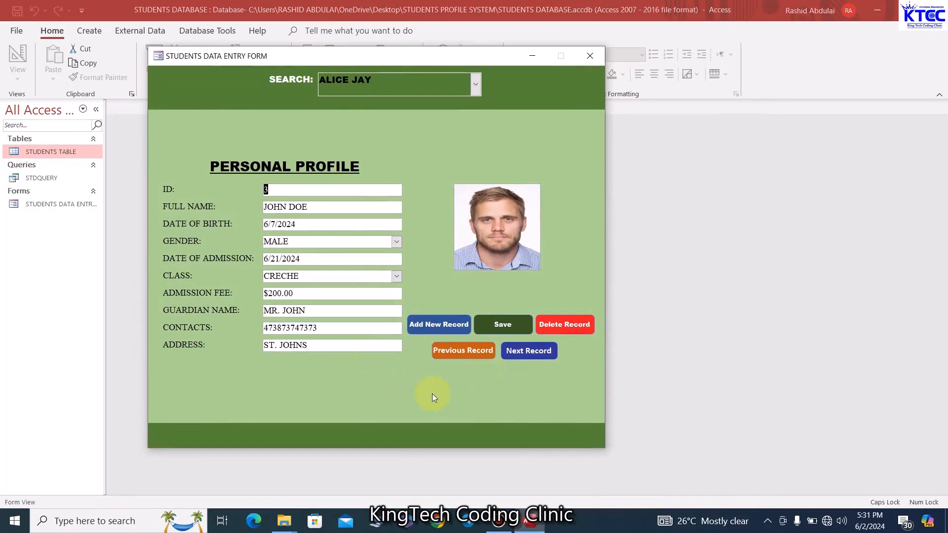
right_click(383, 58)
left_click(424, 140)
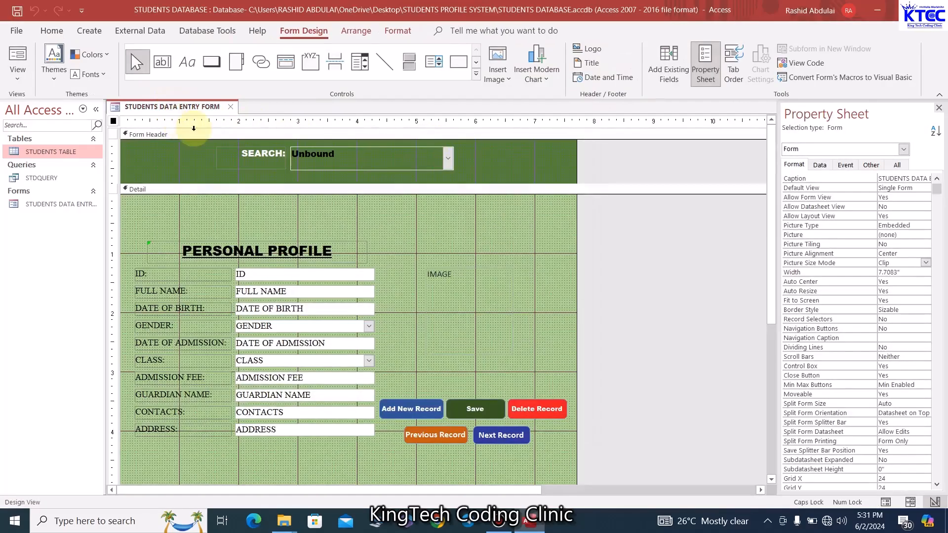
left_click(16, 30)
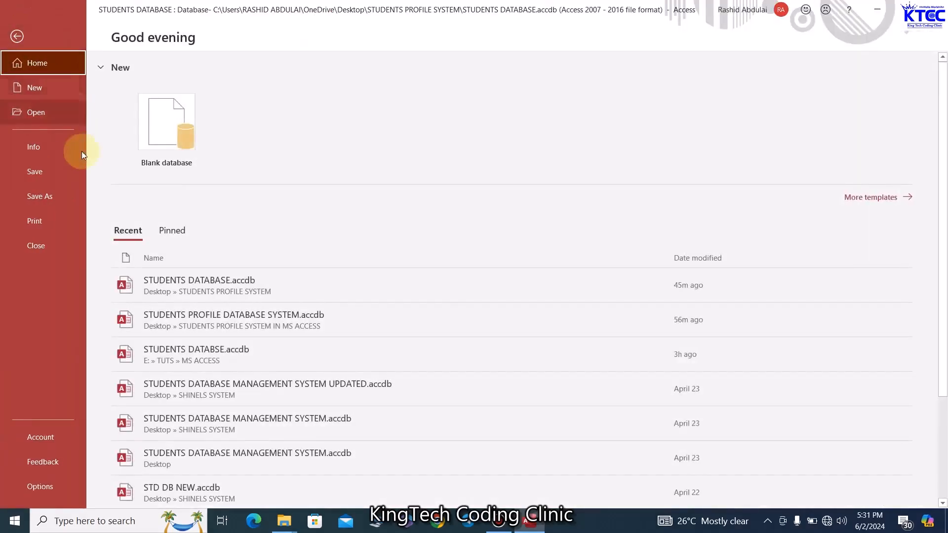
Use Save Object As to save the form as a Report named STUDENTS PROFILE
left_click(51, 200)
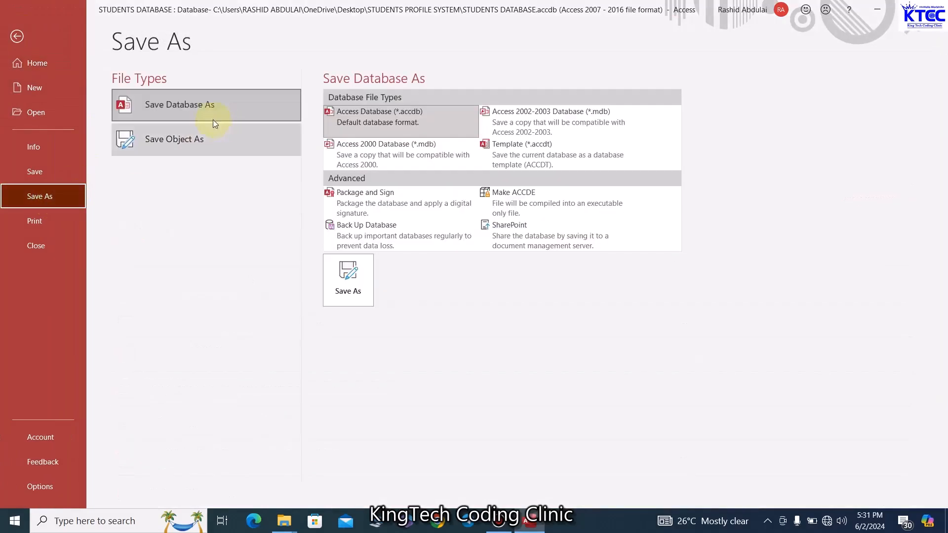
left_click(185, 145)
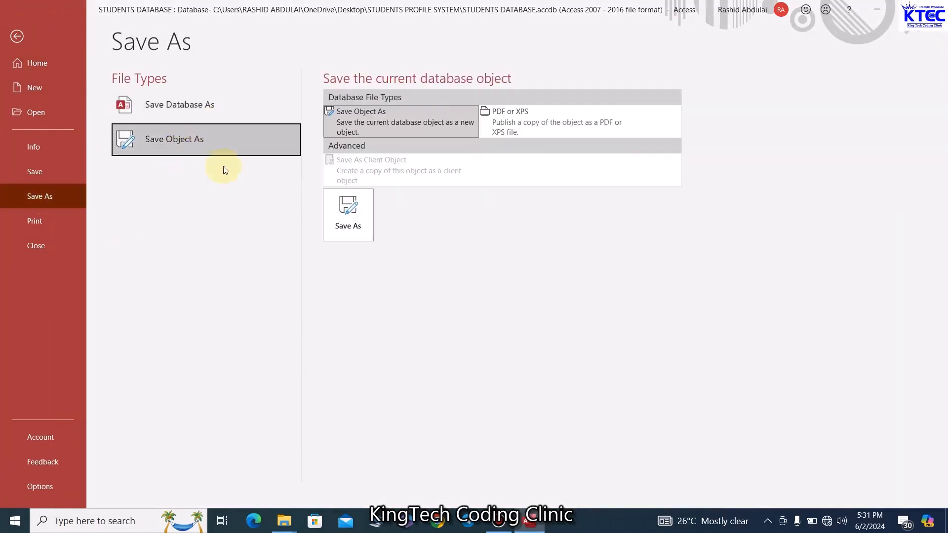
left_click(339, 210)
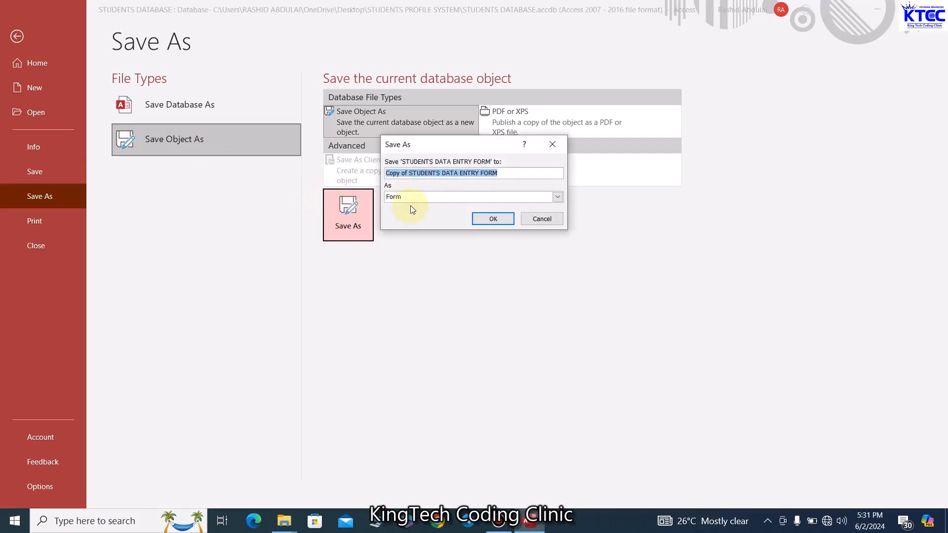
left_click(411, 198)
left_click(401, 215)
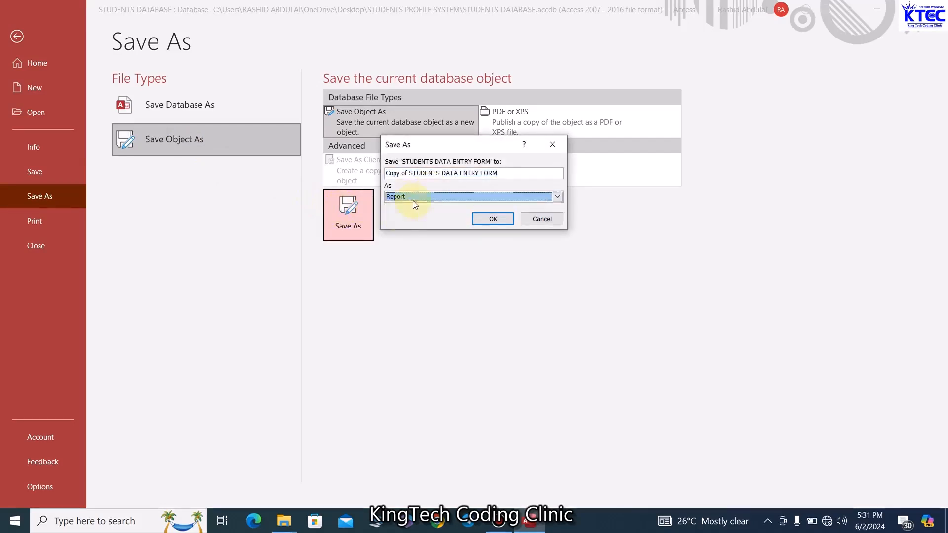
left_click_drag(508, 174, 381, 178)
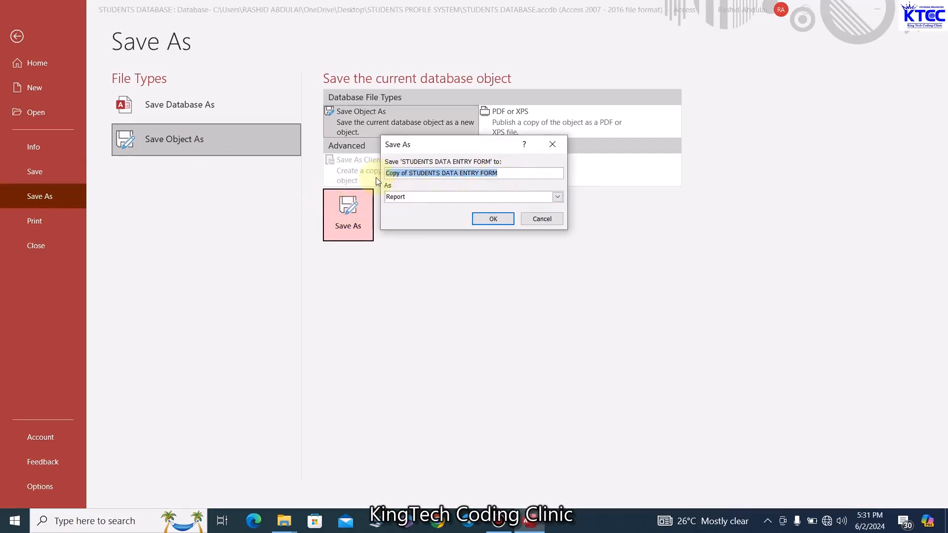
type("STUDENTS PROFILE")
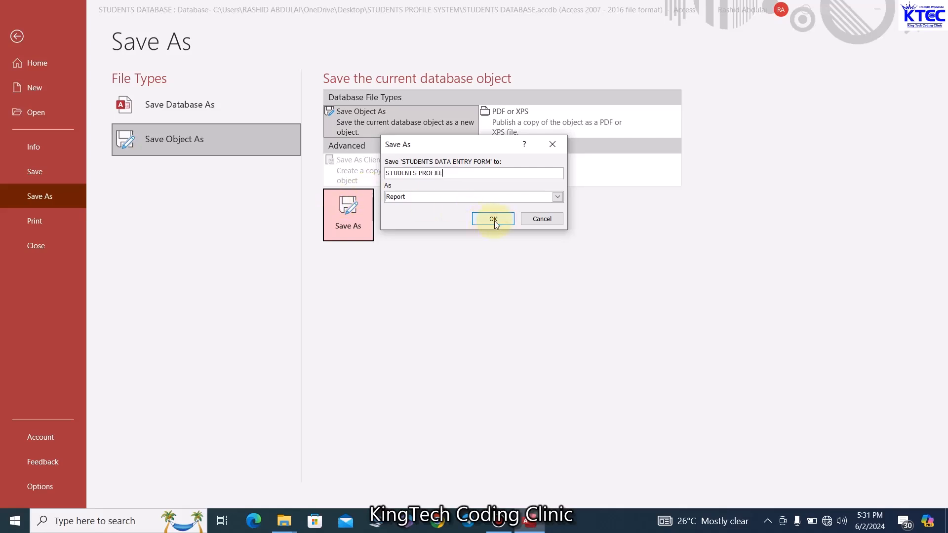
left_click(494, 220)
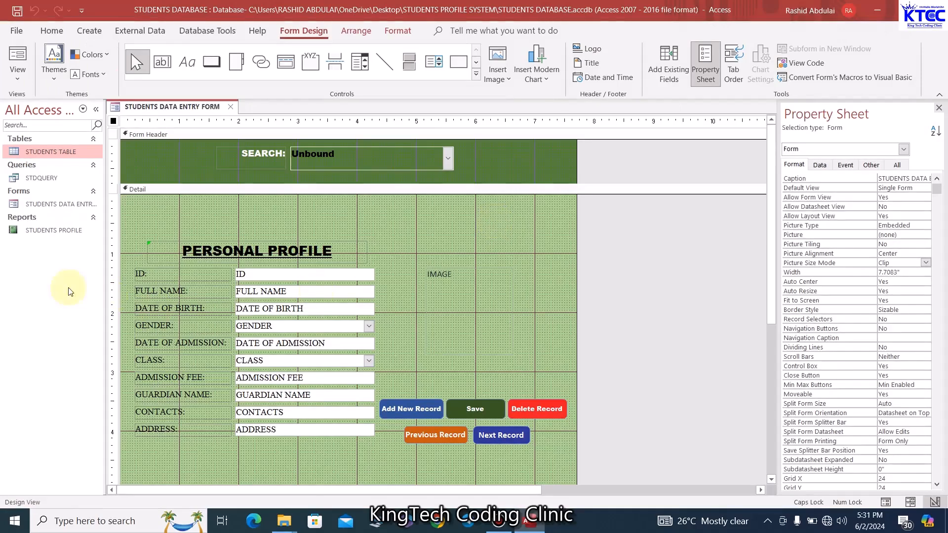
Close the form and open the STUDENTS PROFILE report in Design View
left_click(230, 107)
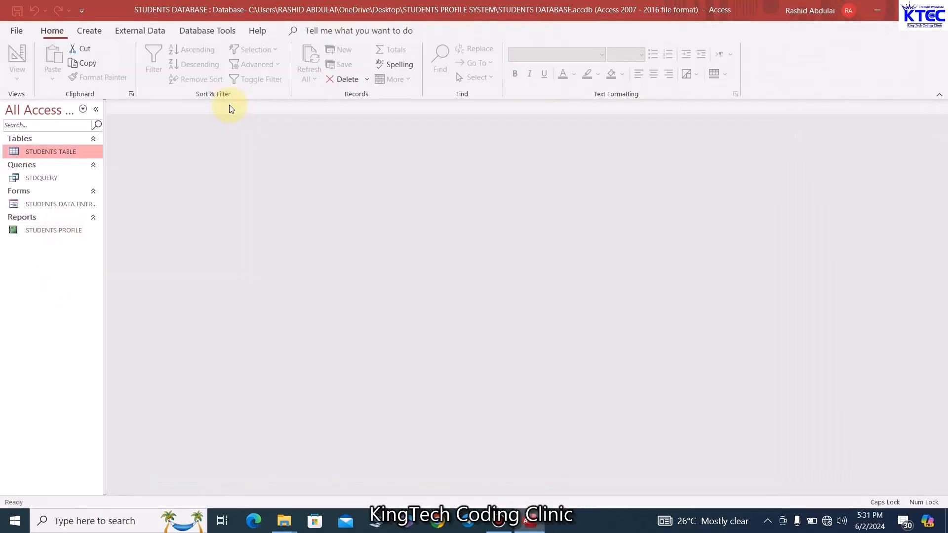
double_click(63, 232)
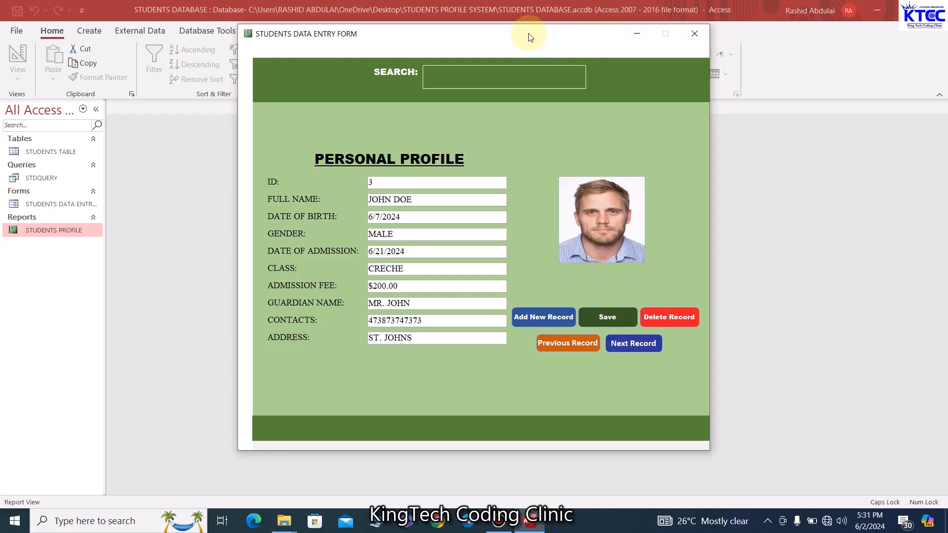
left_click_drag(530, 37, 503, 41)
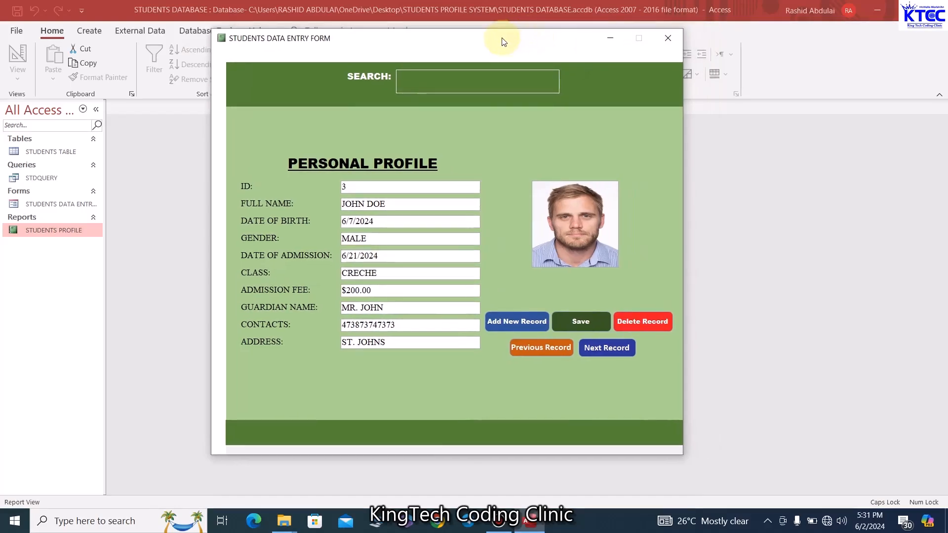
right_click(471, 38)
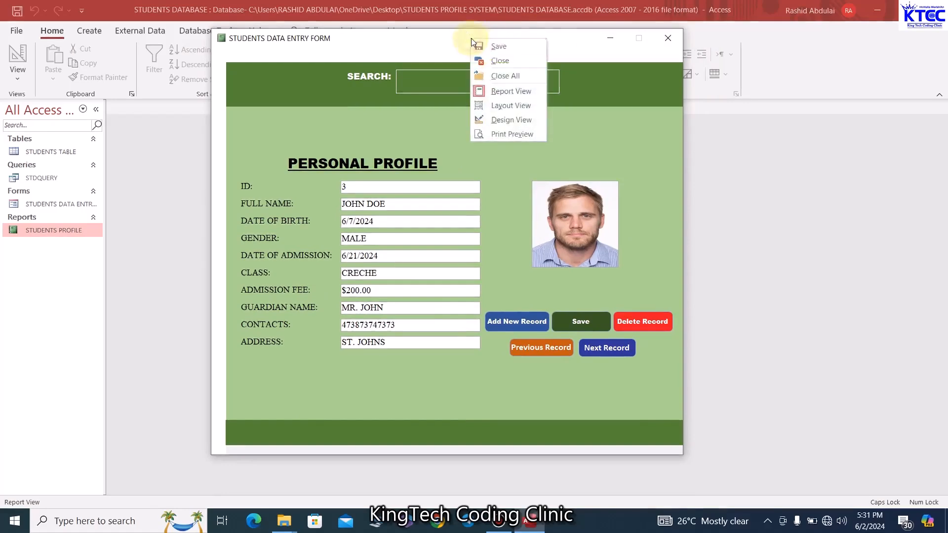
left_click(516, 122)
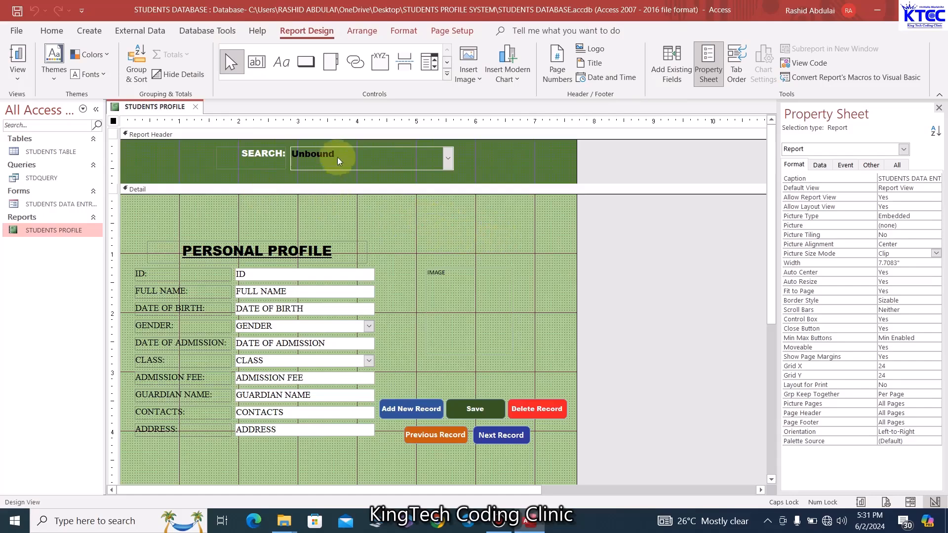
scroll(502, 334, "down", 2)
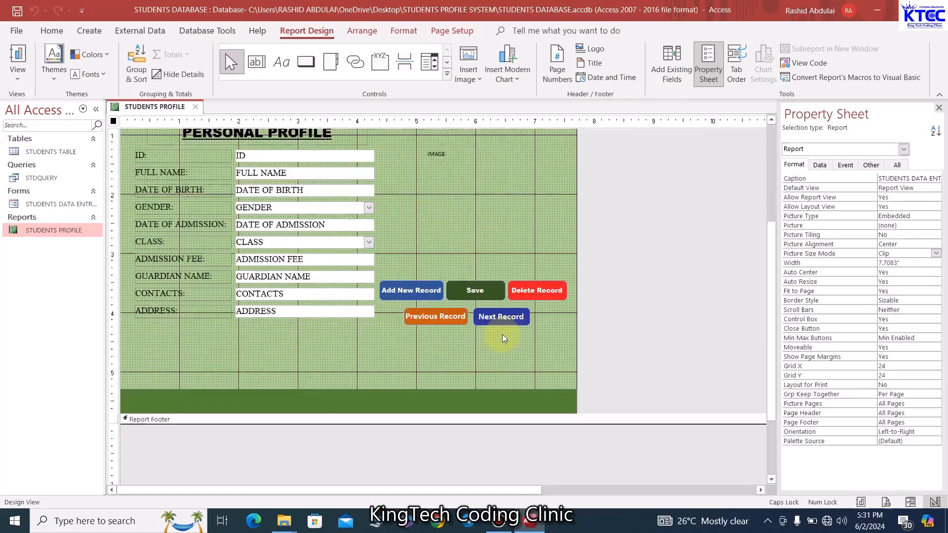
scroll(502, 334, "up", 2)
Delete the header SEARCH combo box and the five record command buttons from the report
left_click(384, 165)
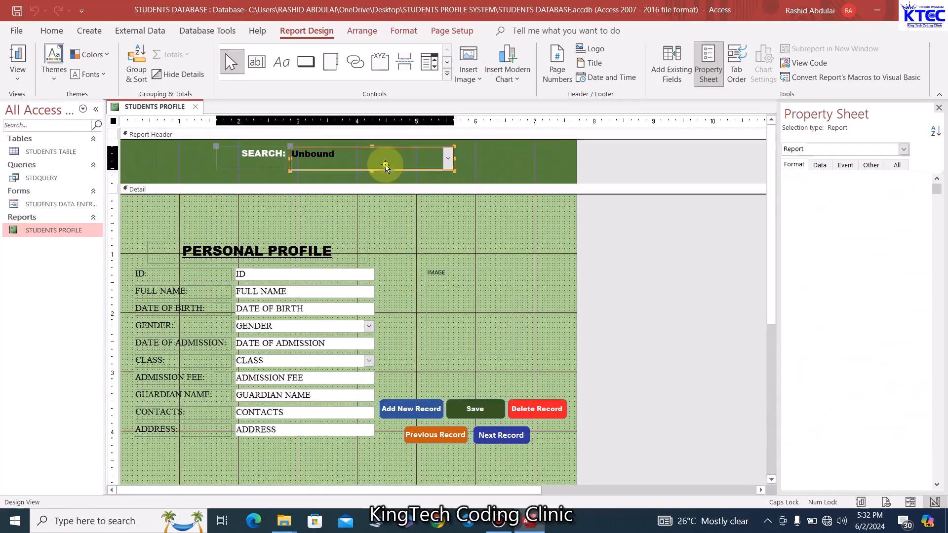
key("Delete")
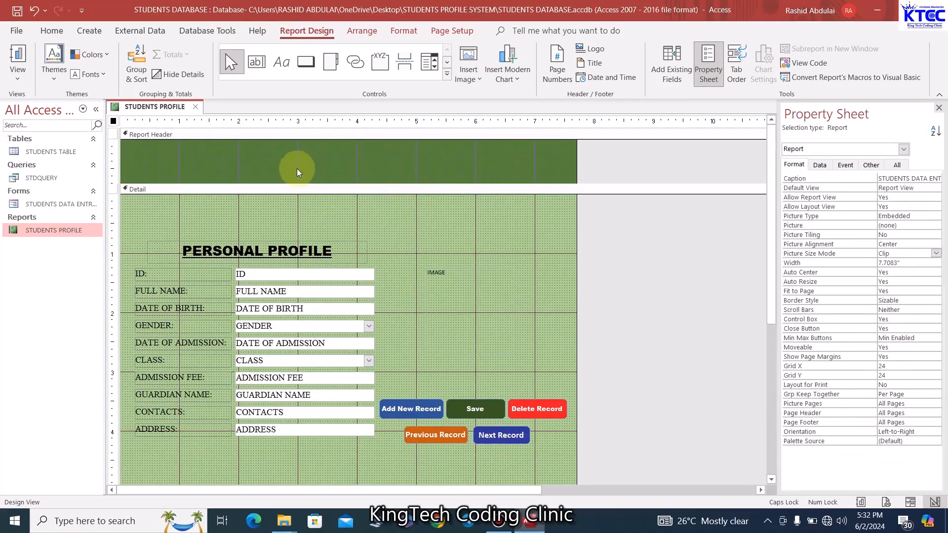
left_click_drag(392, 386, 550, 444)
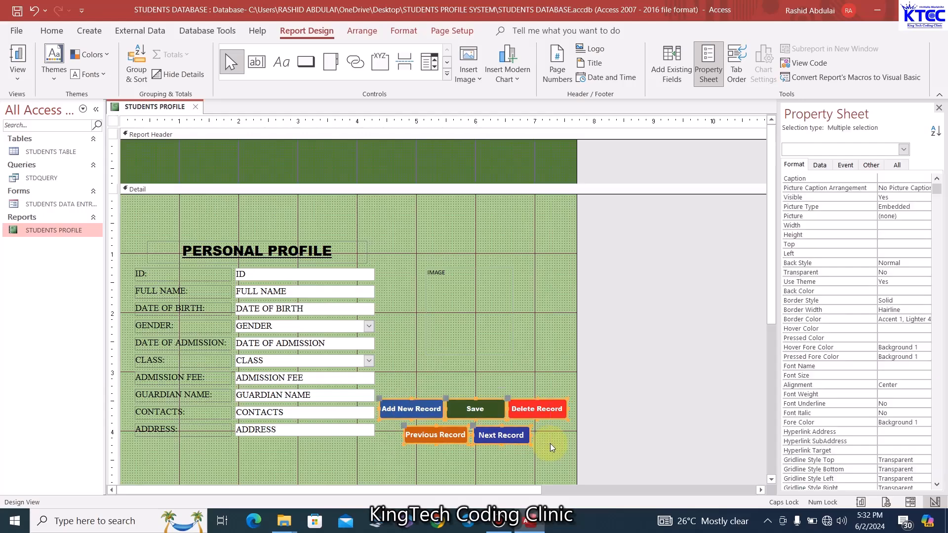
key("Delete")
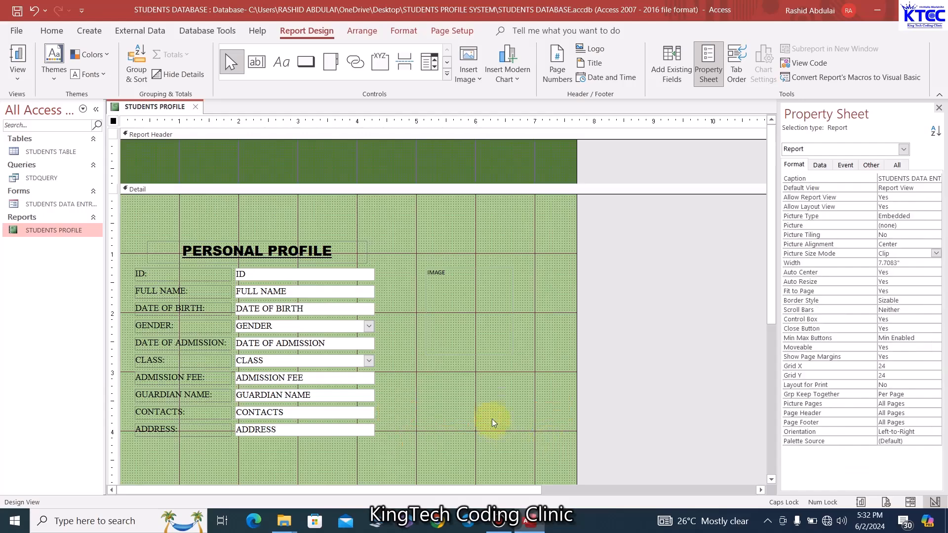
left_click(354, 214)
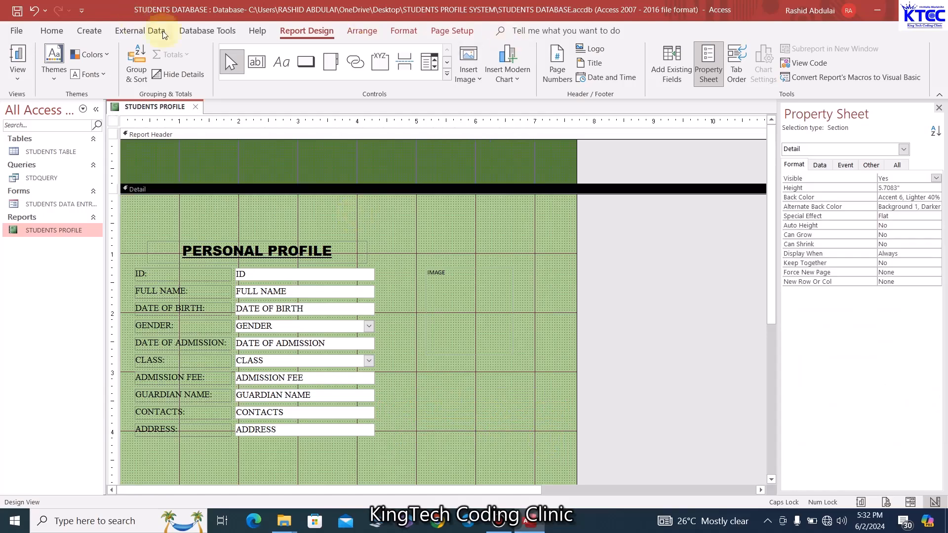
Fill the Detail section white and the footer rectangle and Report Header Background 2, Darker grey
left_click(403, 30)
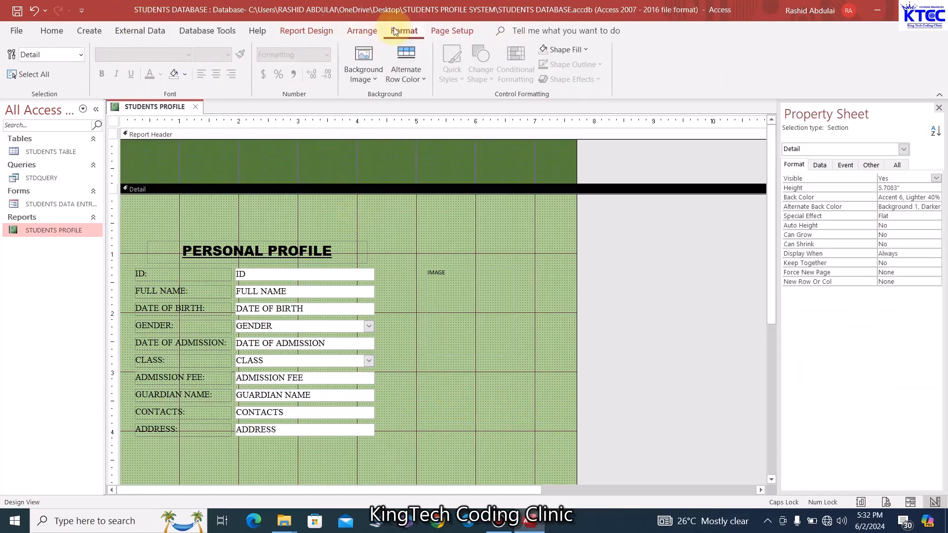
left_click(586, 51)
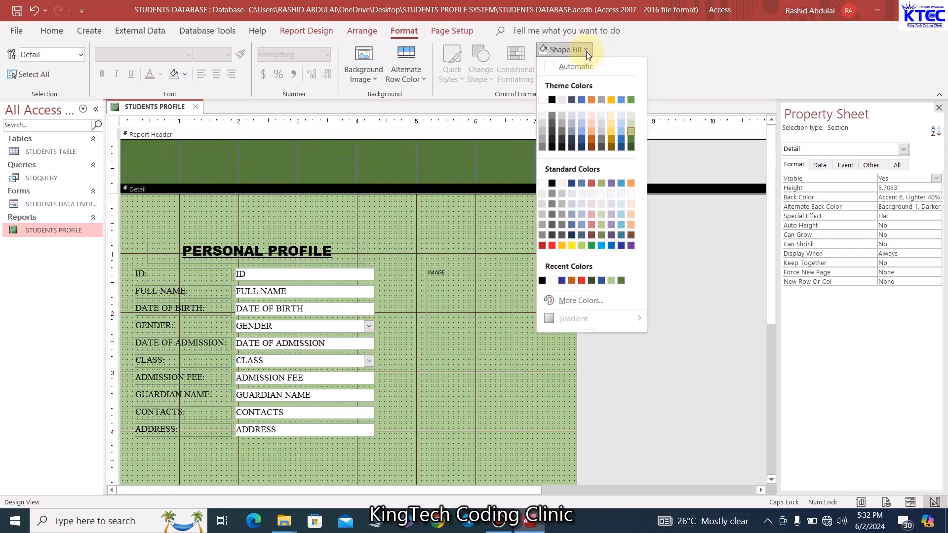
left_click(542, 99)
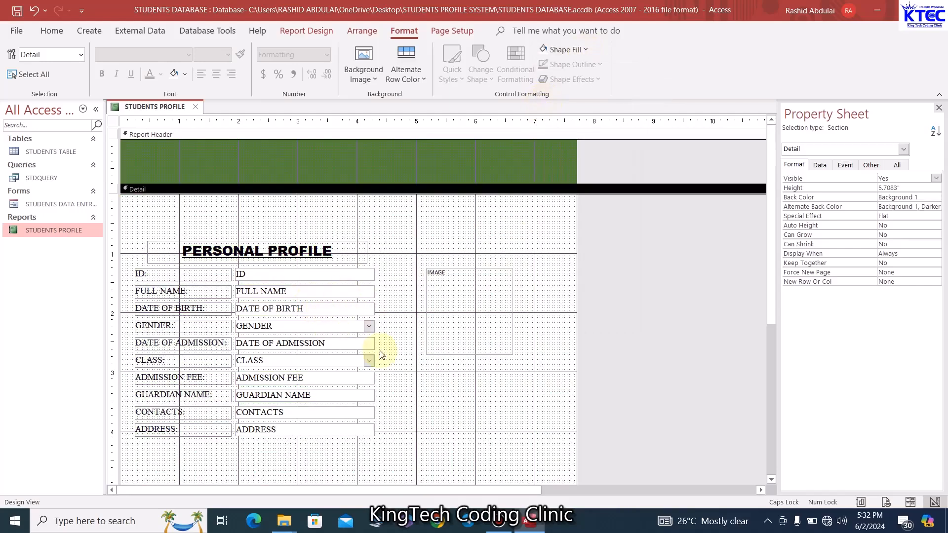
scroll(381, 354, "down", 3)
left_click(388, 463)
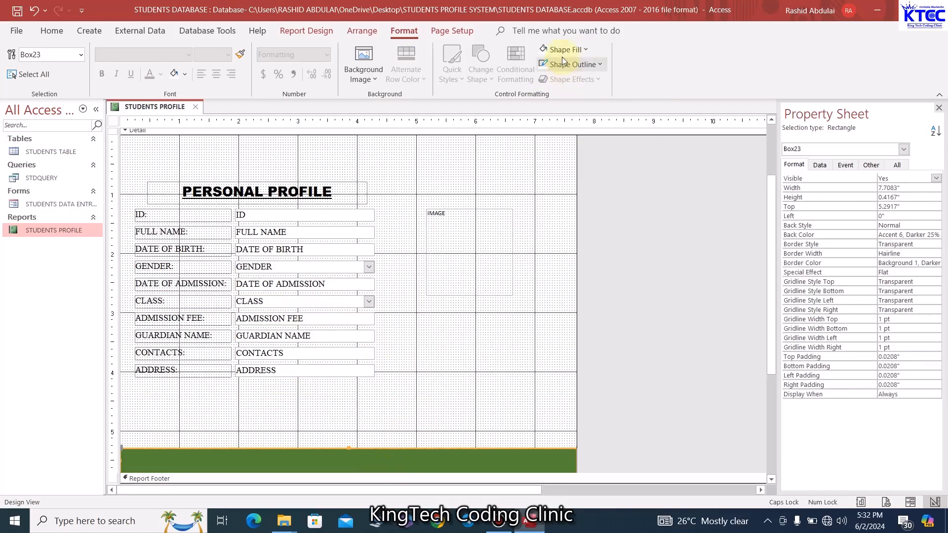
left_click(585, 50)
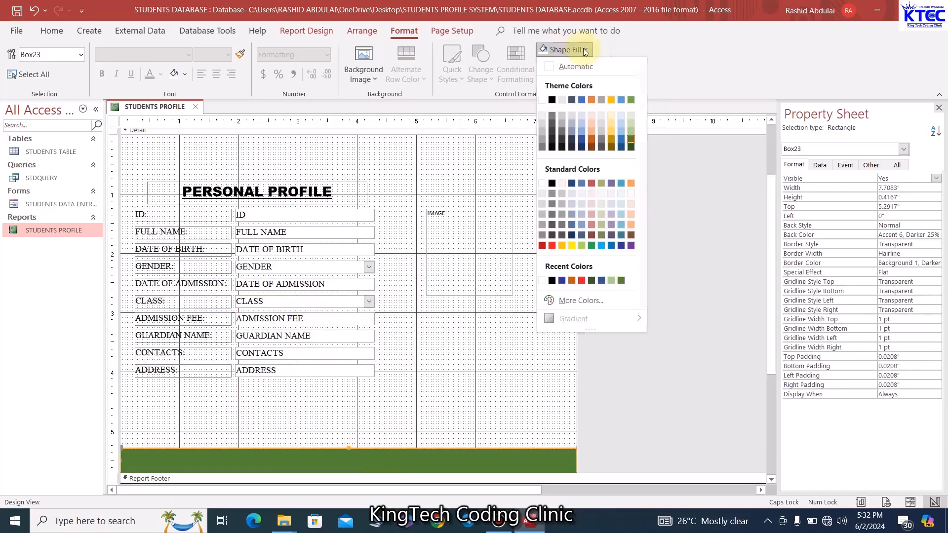
left_click(563, 115)
scroll(375, 173, "up", 3)
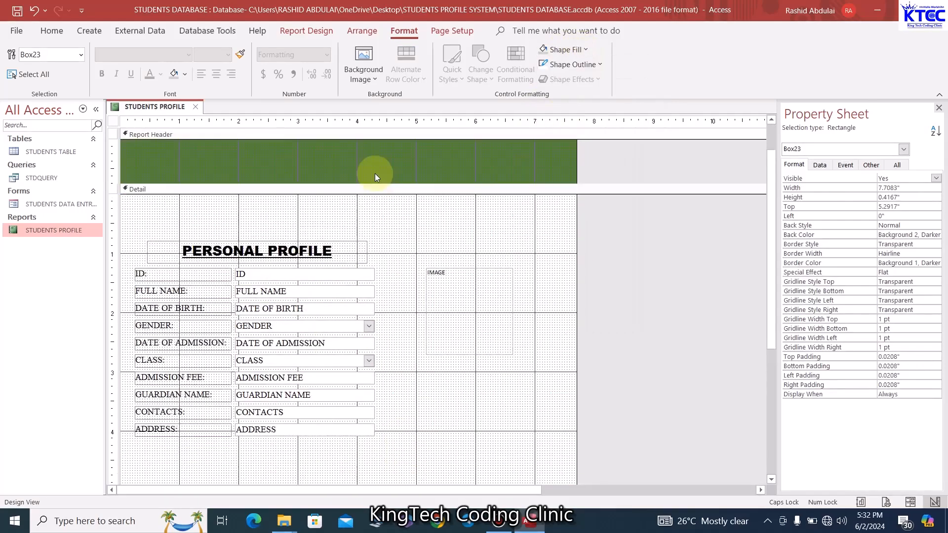
left_click(415, 170)
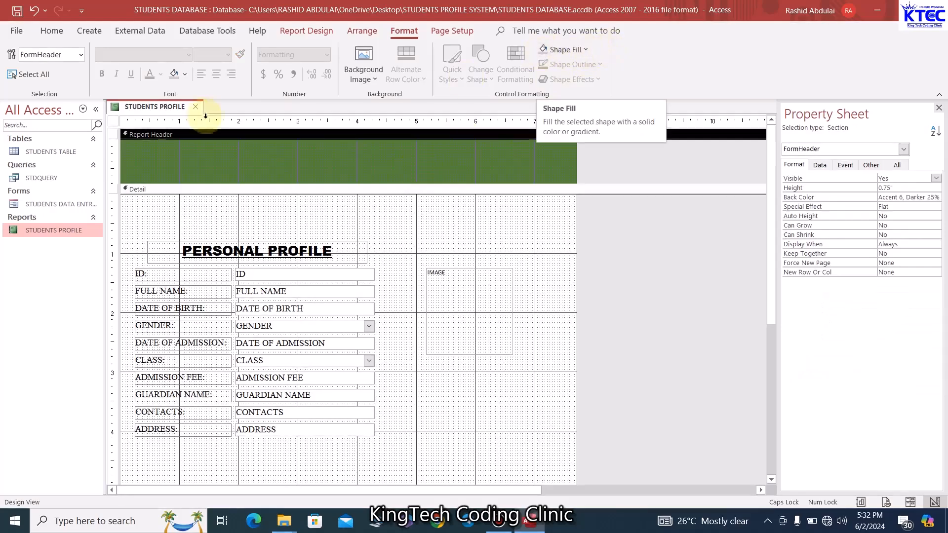
left_click(175, 74)
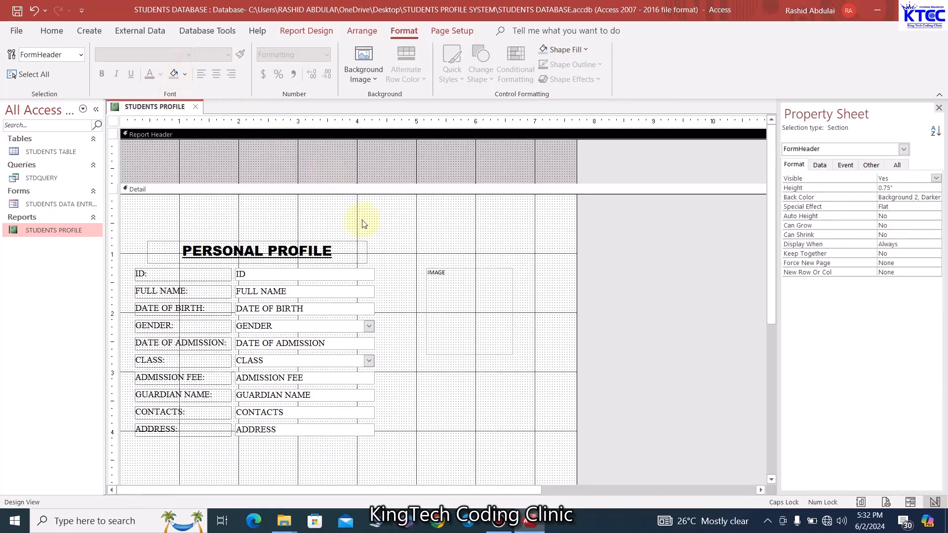
left_click(330, 246)
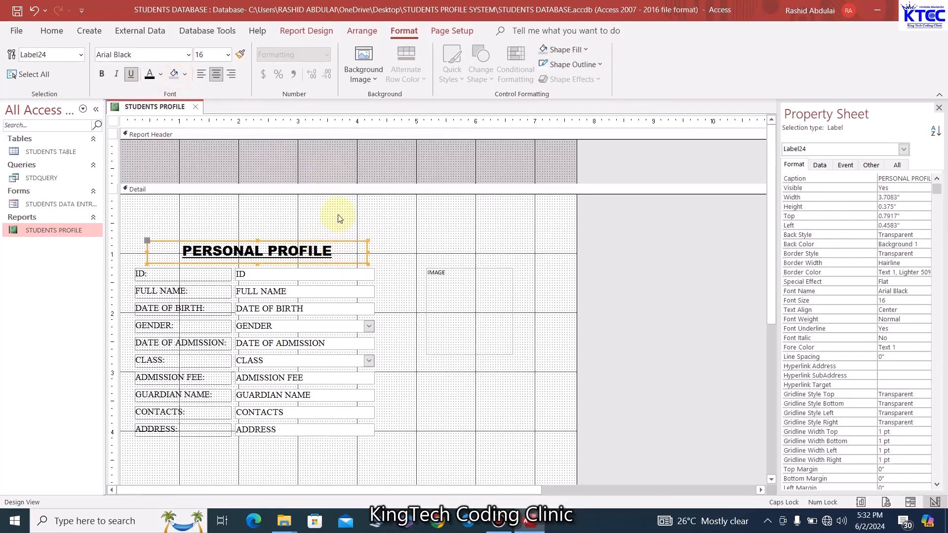
Paste a copy of the PERSONAL PROFILE label into the Report Header, retitled STUDENTS REPORTS and widened
key("ctrl+v")
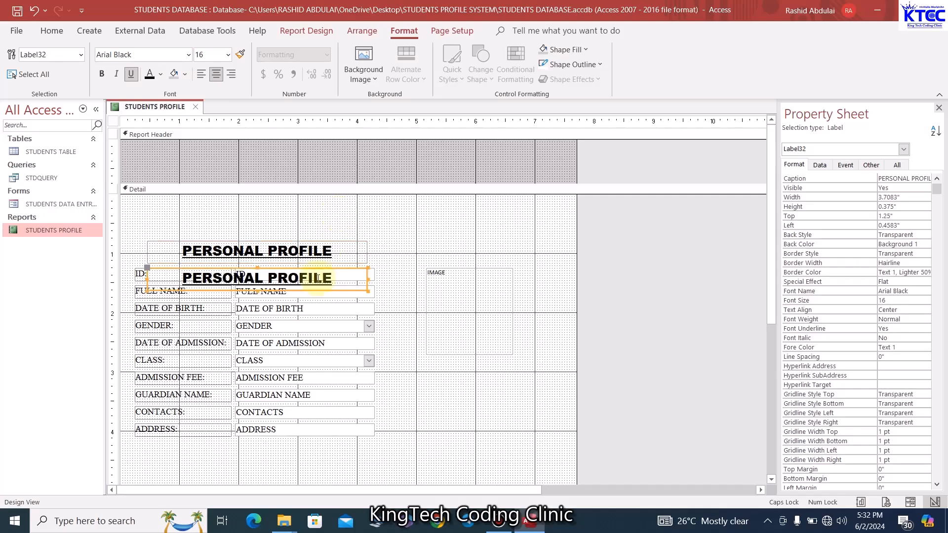
left_click_drag(332, 253, 262, 160)
left_click(395, 149)
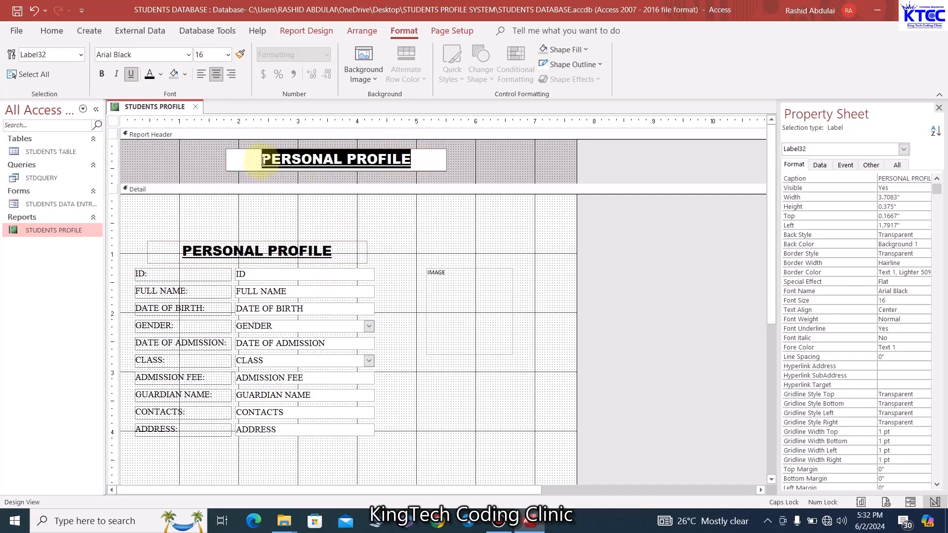
type("STUDENTS ")
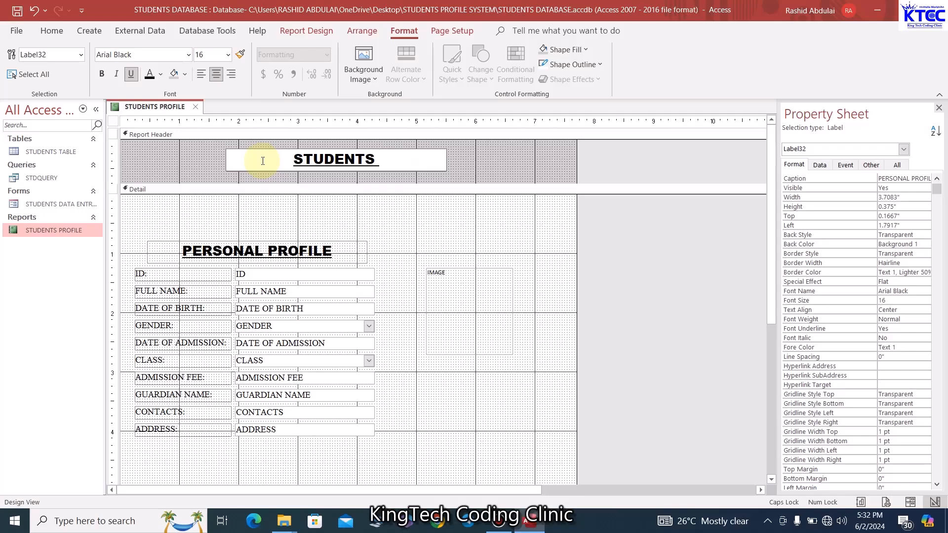
type("REPORT")
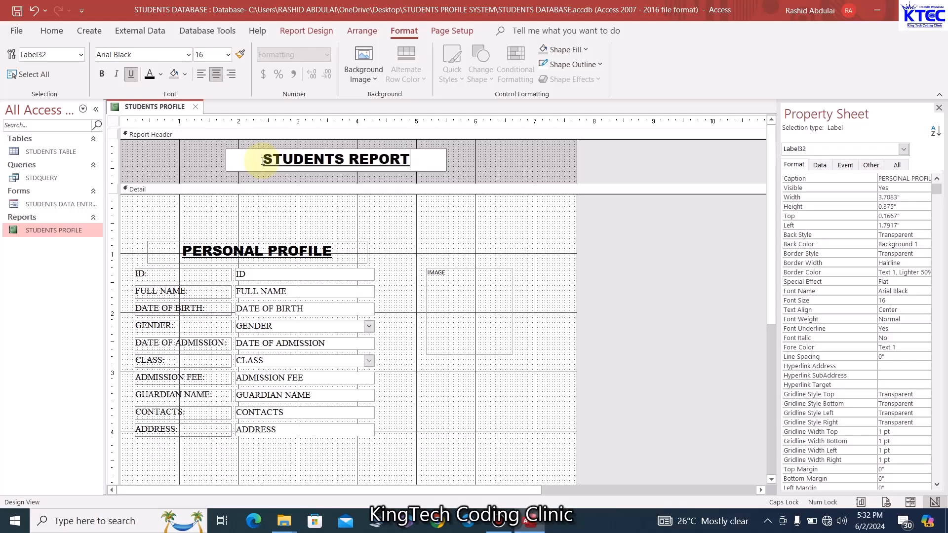
type("S")
left_click(400, 189)
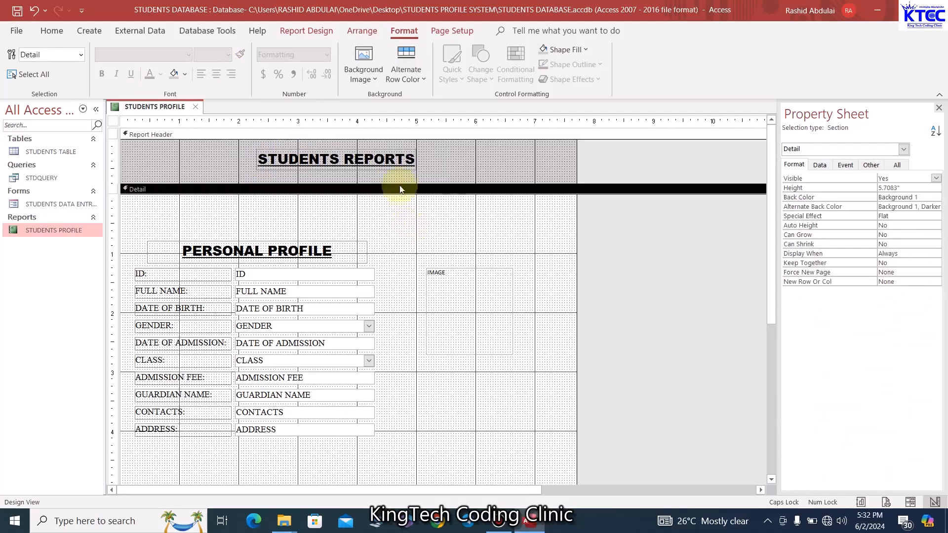
left_click(410, 159)
left_click_drag(417, 157, 449, 155)
left_click_drag(255, 158, 226, 158)
Set PERSONAL PROFILE to font size 14 and the STUDENTS REPORTS title to 18, widening it
left_click(339, 245)
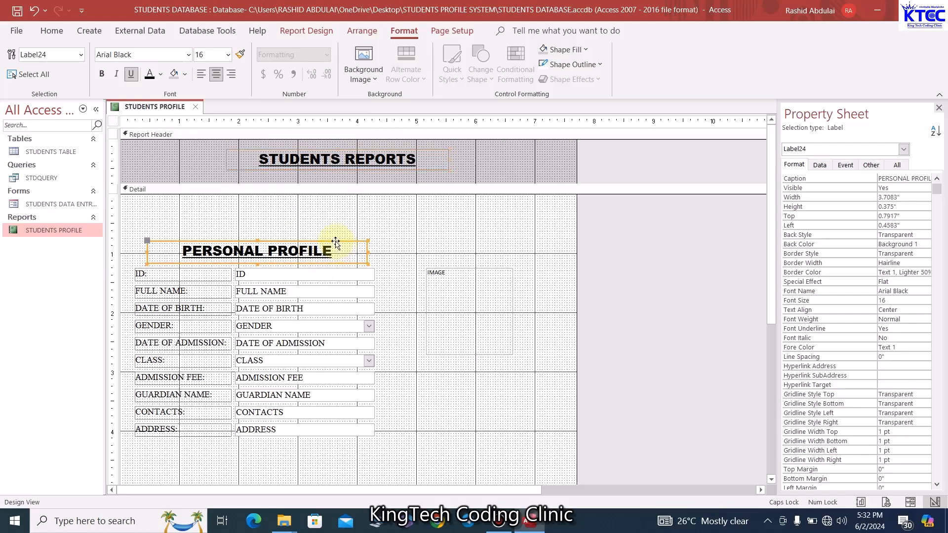
left_click(228, 55)
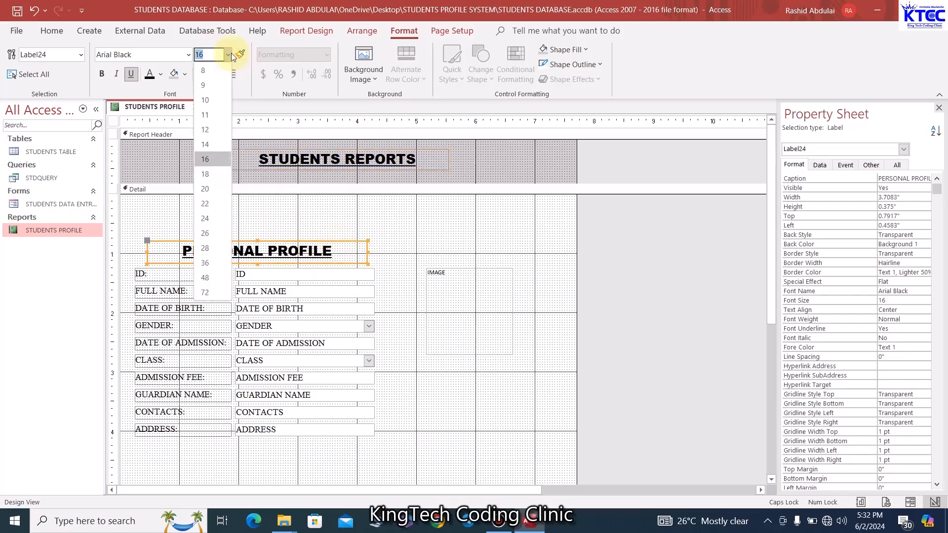
left_click(215, 143)
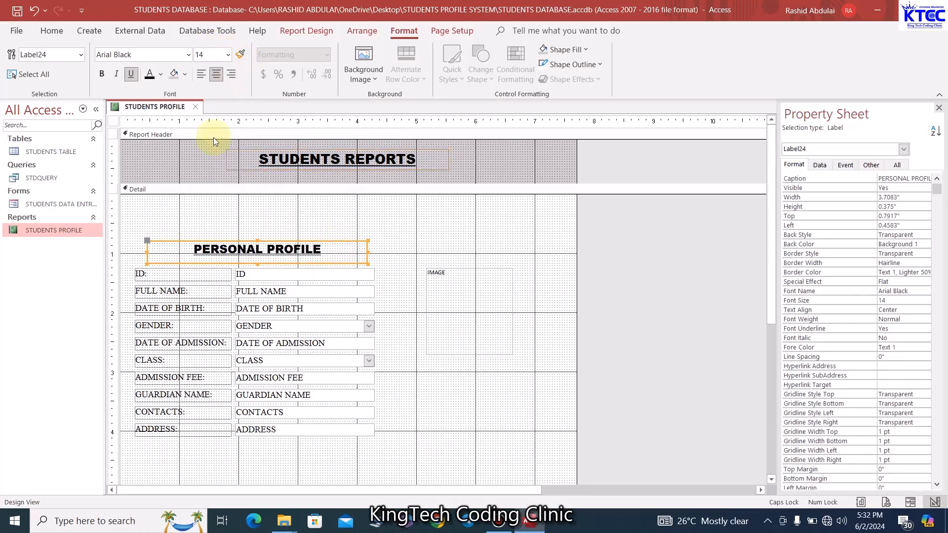
left_click(385, 166)
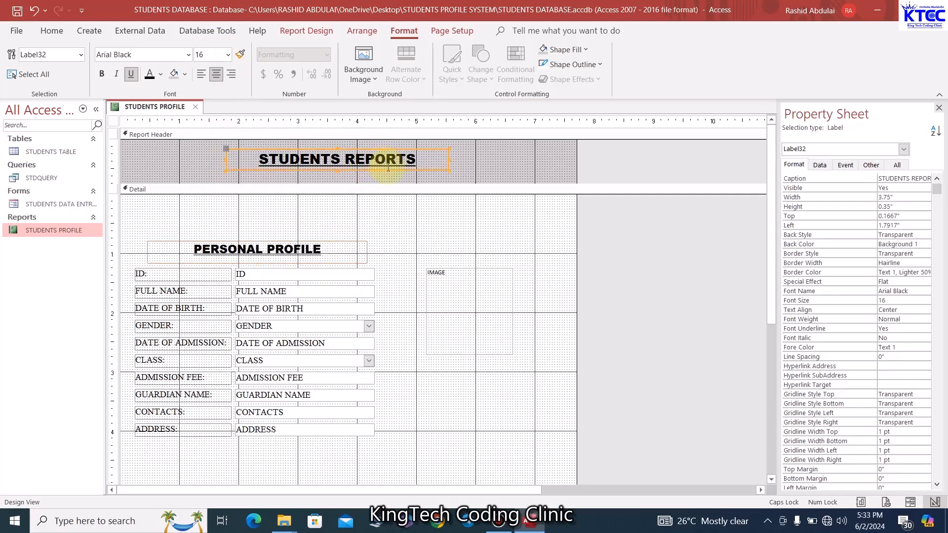
left_click(228, 54)
left_click(212, 173)
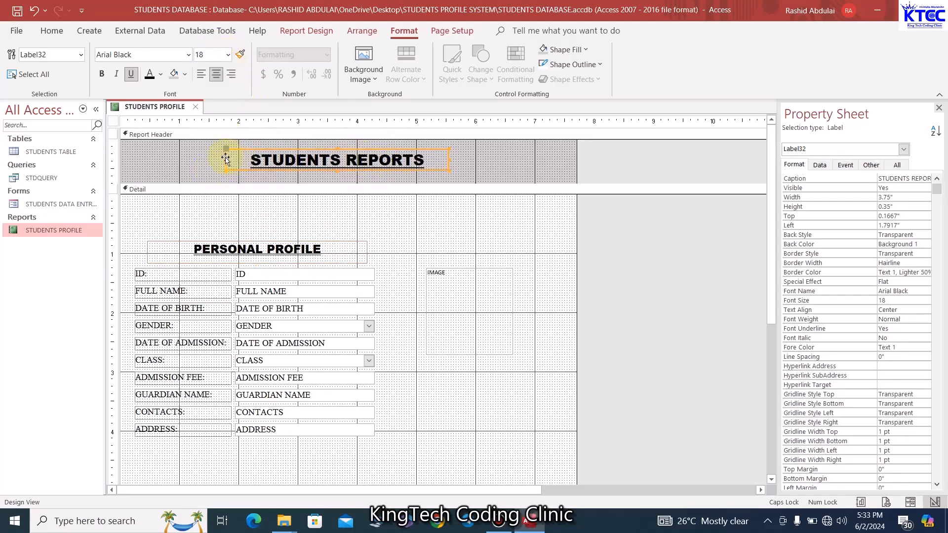
left_click_drag(224, 158, 219, 158)
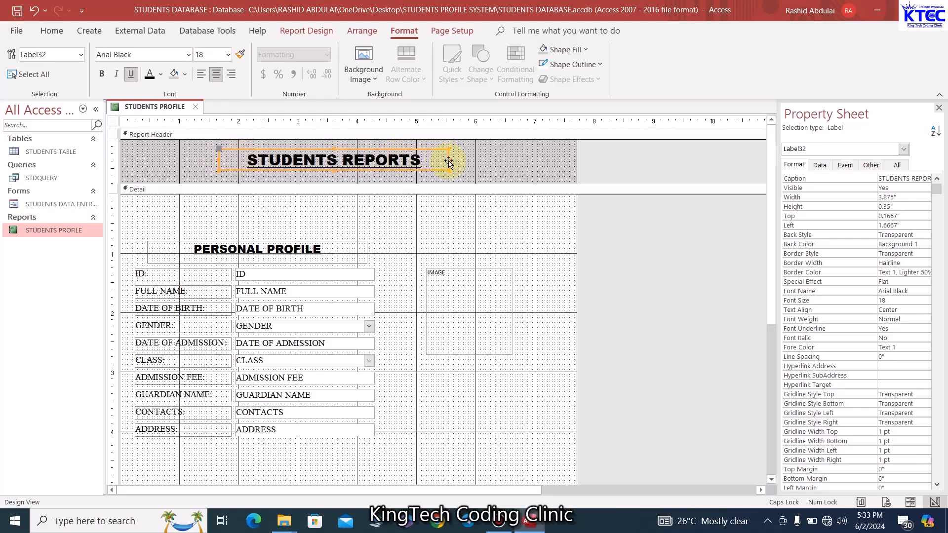
left_click_drag(449, 160, 460, 160)
left_click(502, 170)
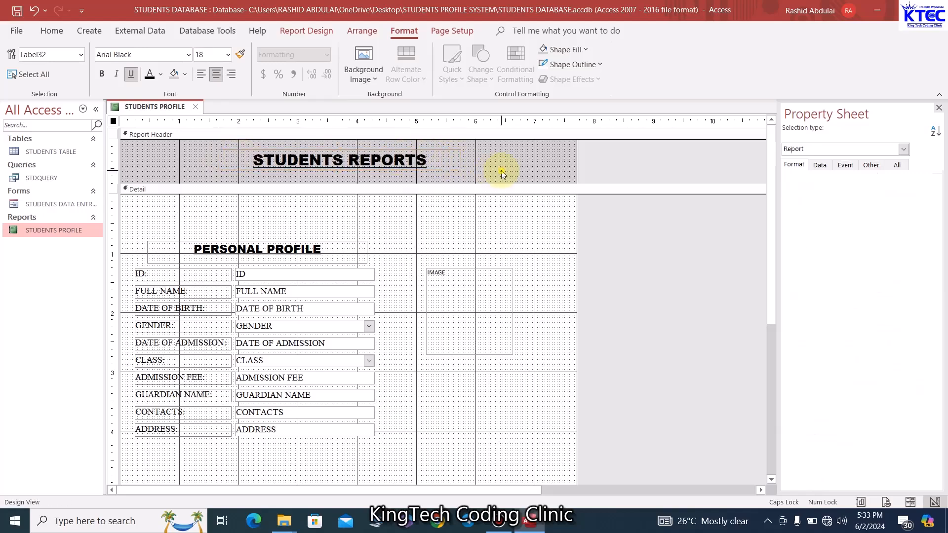
scroll(484, 252, "down", 3)
scroll(482, 256, "up", 3)
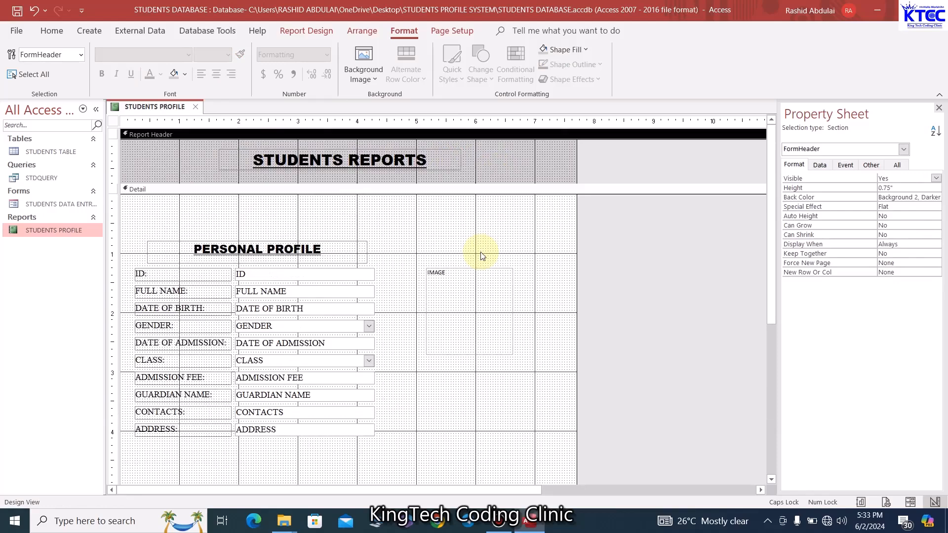
right_click(163, 109)
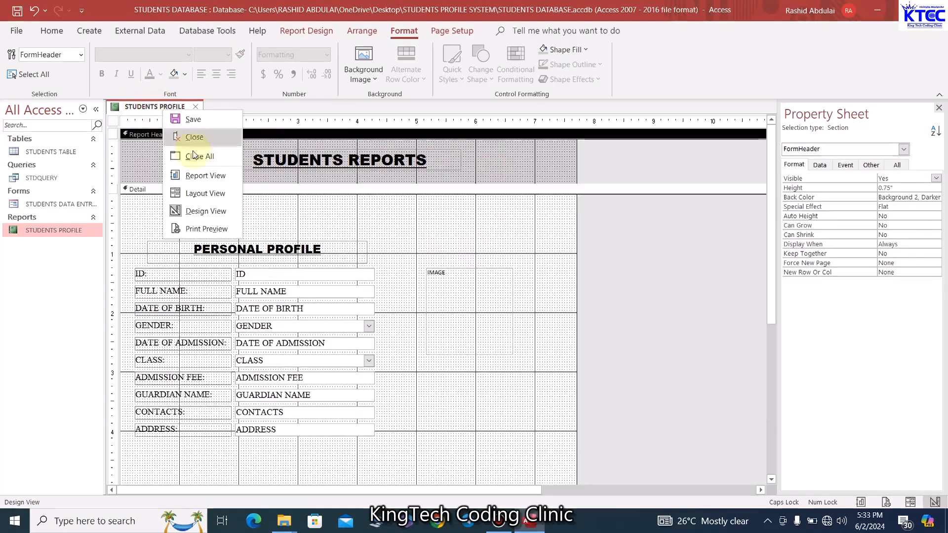
left_click(206, 177)
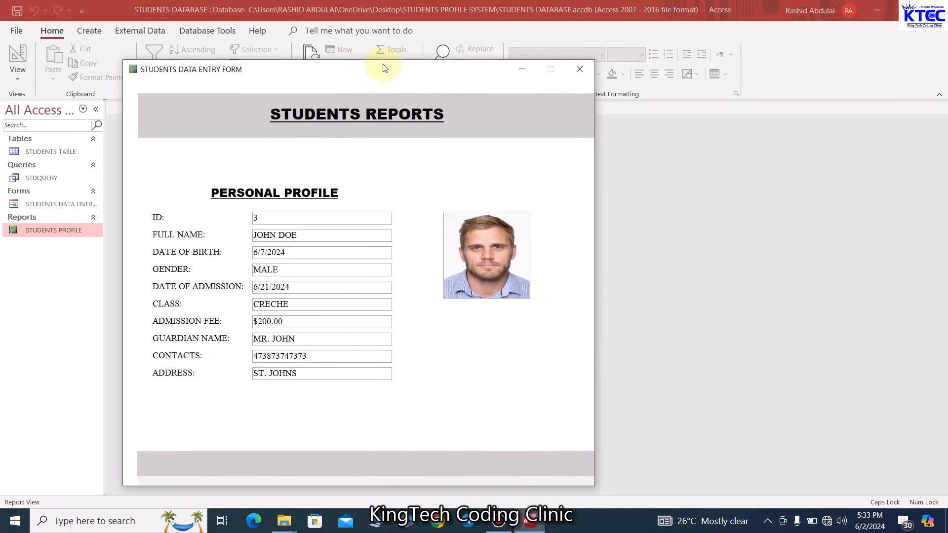
right_click(339, 69)
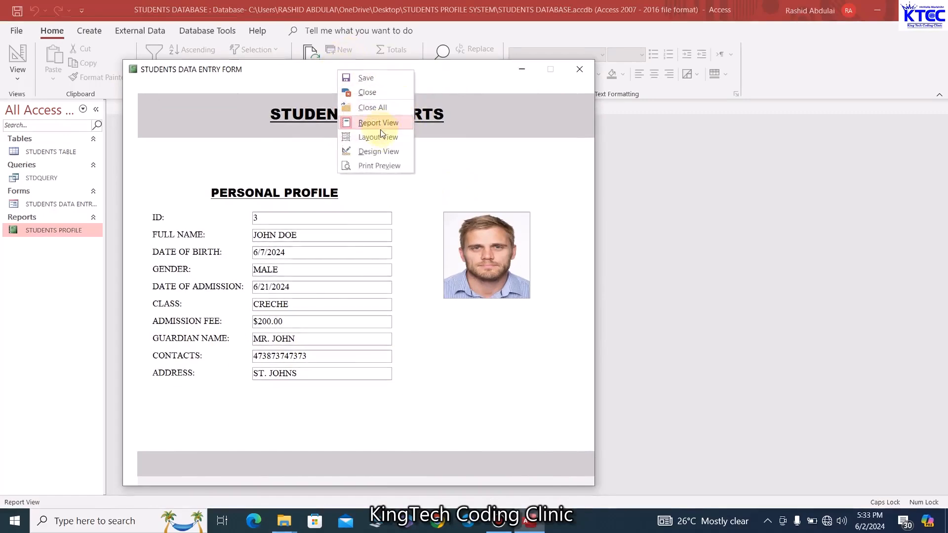
left_click(379, 152)
left_click(377, 291)
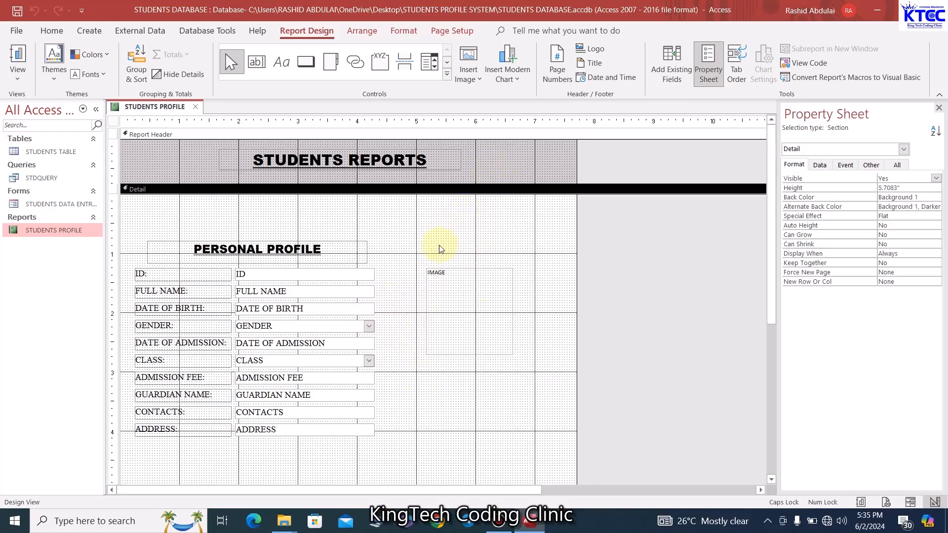
Change the STUDENTS PROFILE report's Scroll Bars property from Neither to Vertical Only
left_click(115, 138)
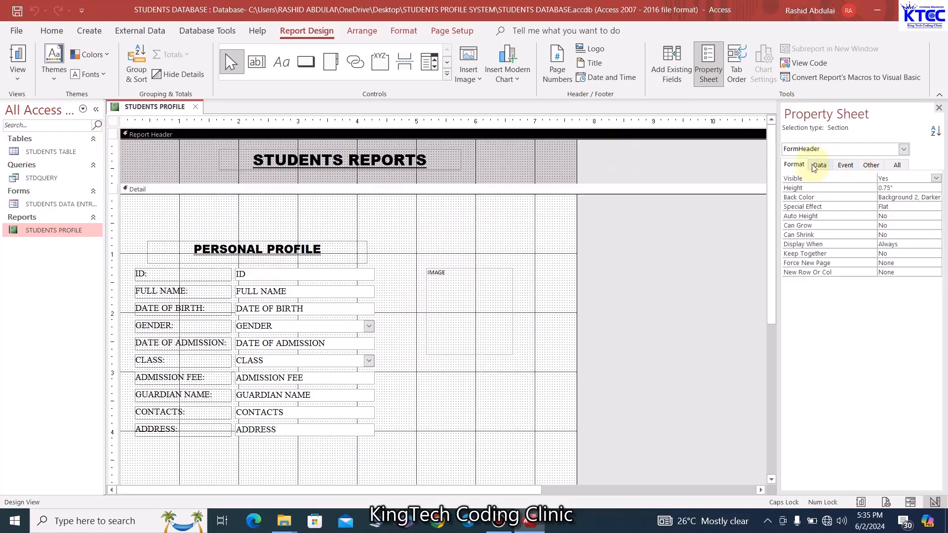
left_click(113, 121)
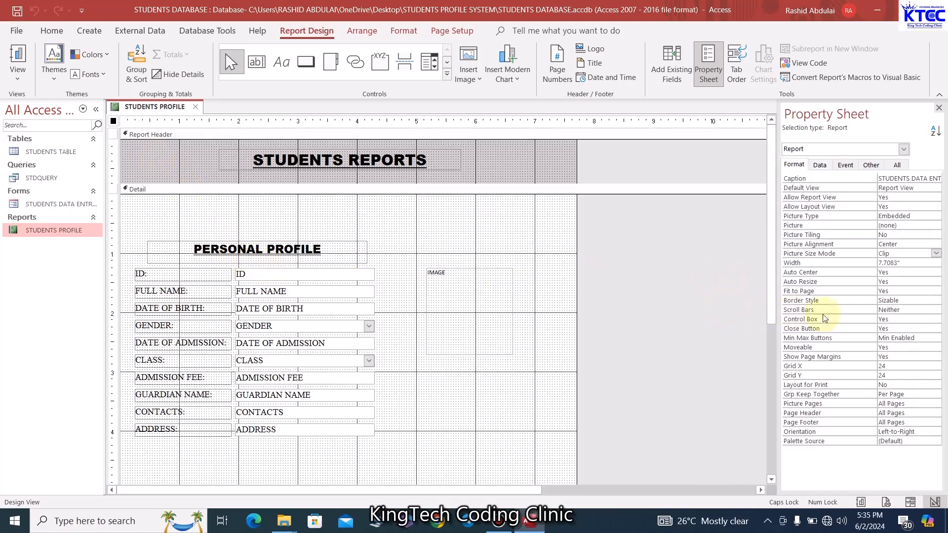
left_click(907, 311)
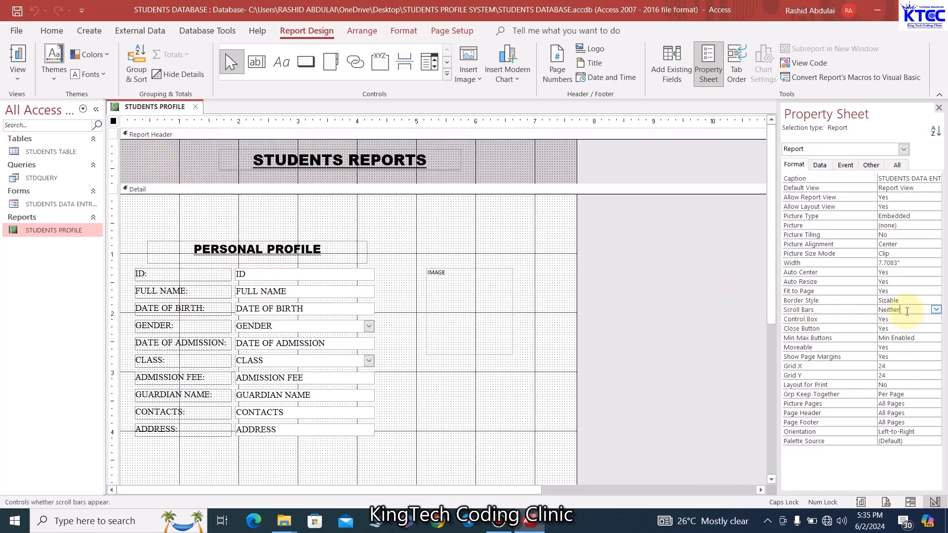
left_click(936, 310)
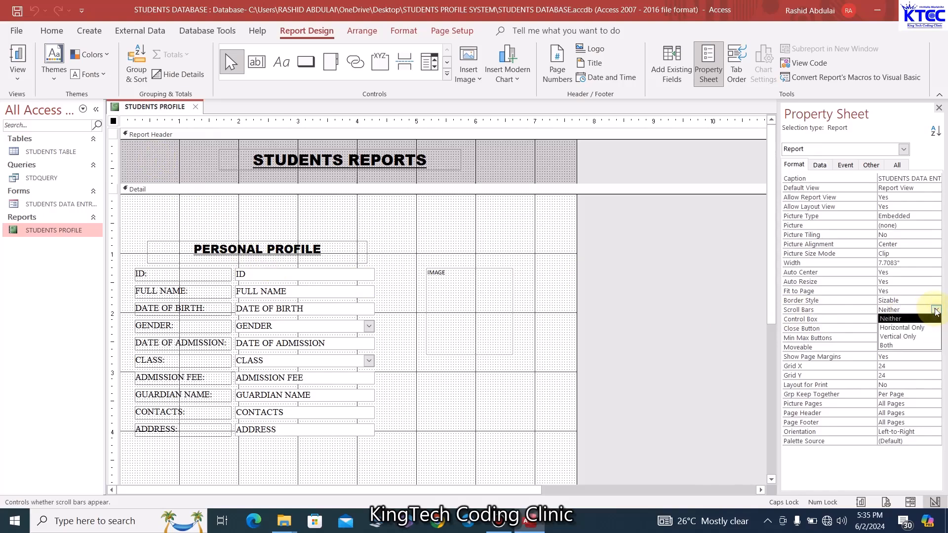
left_click(911, 341)
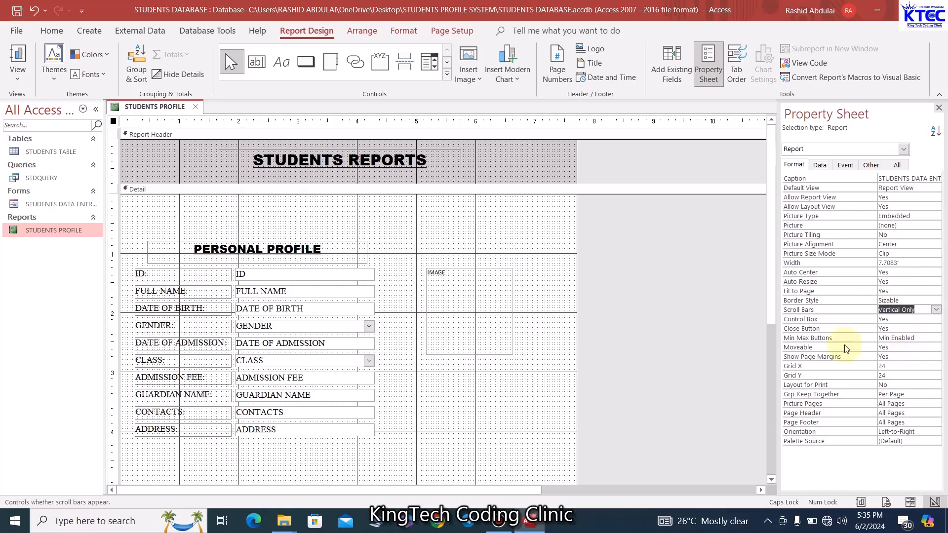
left_click(532, 244)
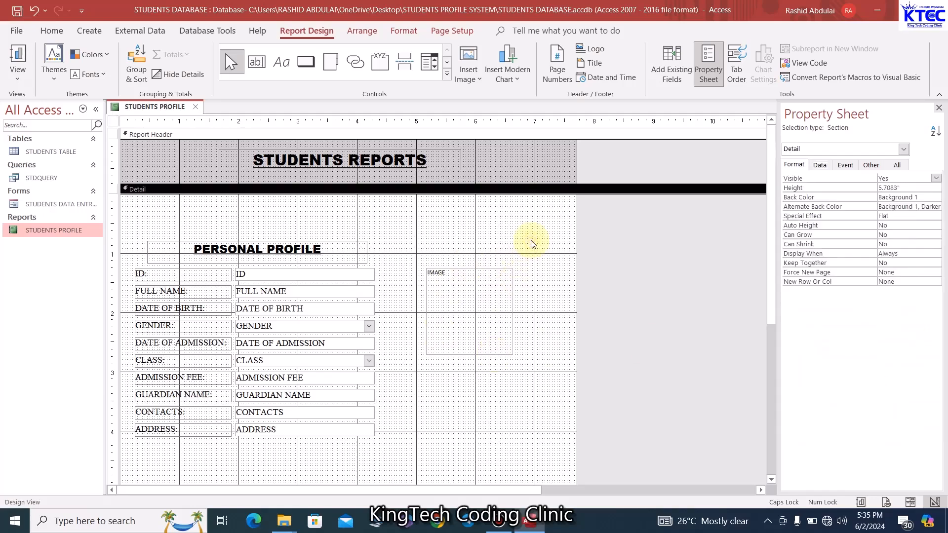
right_click(167, 108)
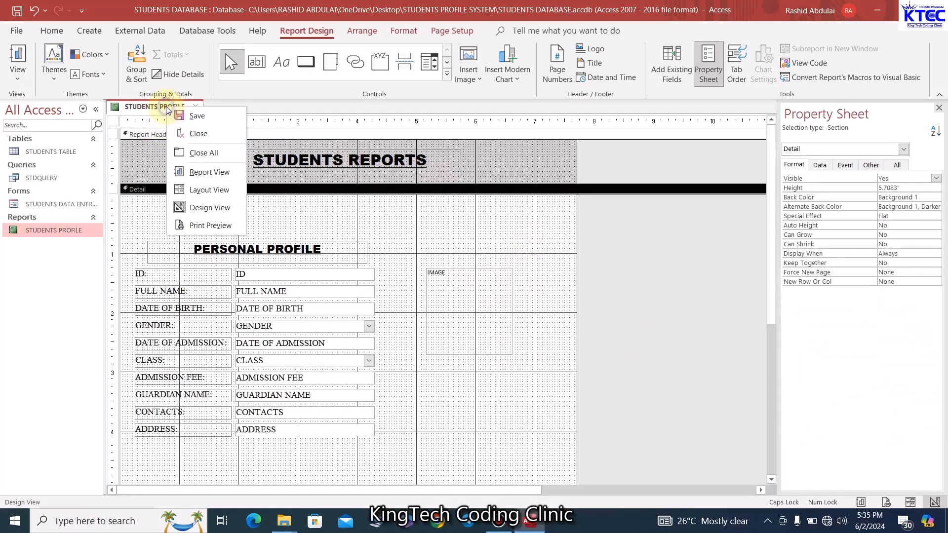
left_click(209, 172)
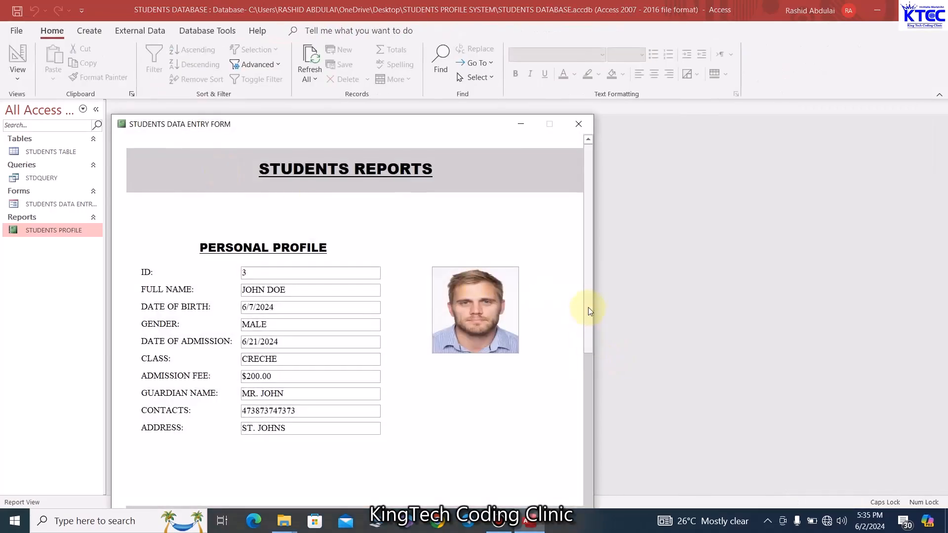
left_click_drag(588, 307, 607, 501)
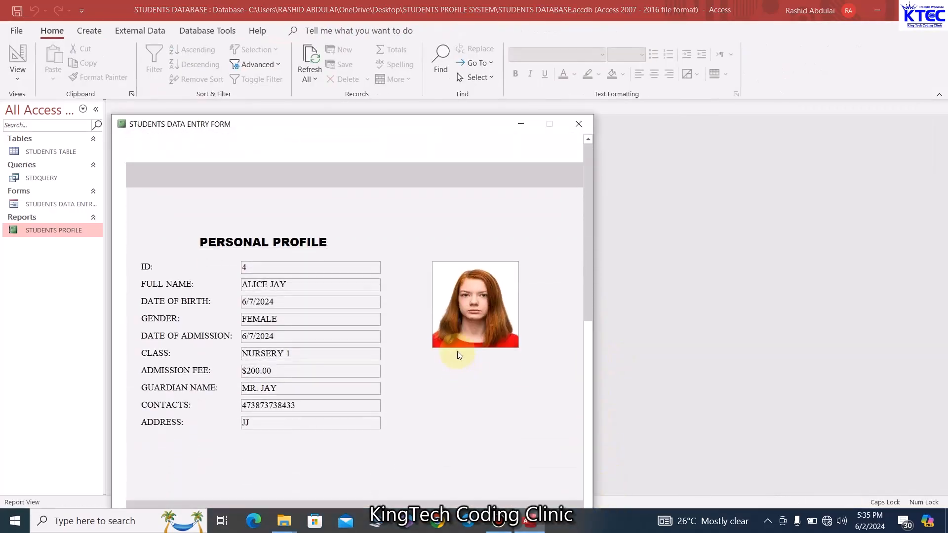
left_click(588, 244)
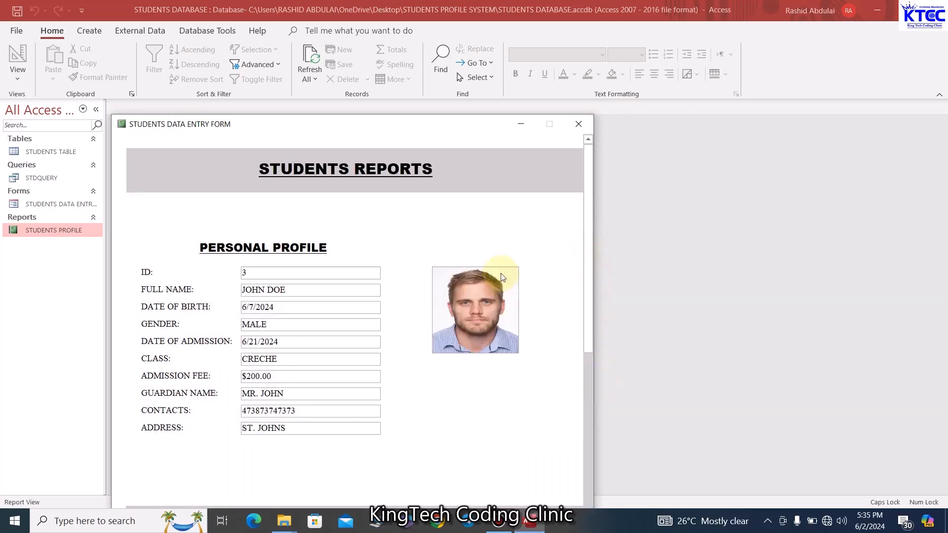
scroll(512, 256, "down", 5)
scroll(511, 259, "down", 3)
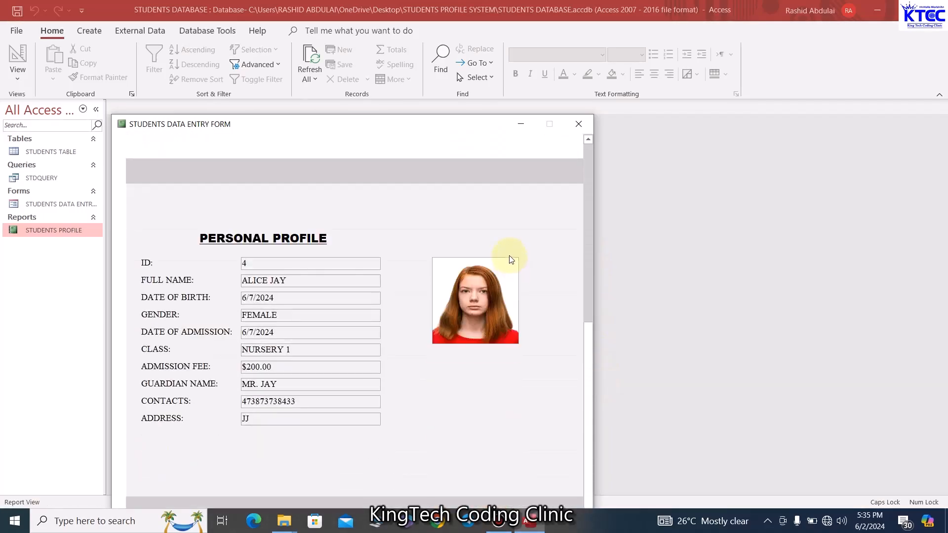
scroll(511, 259, "up", 15)
scroll(508, 249, "down", 8)
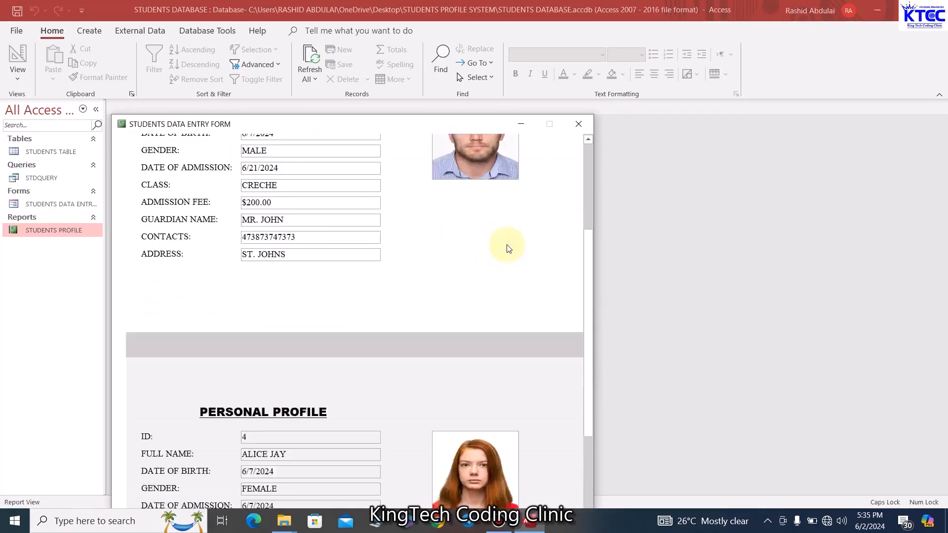
scroll(508, 248, "down", 9)
scroll(507, 244, "up", 14)
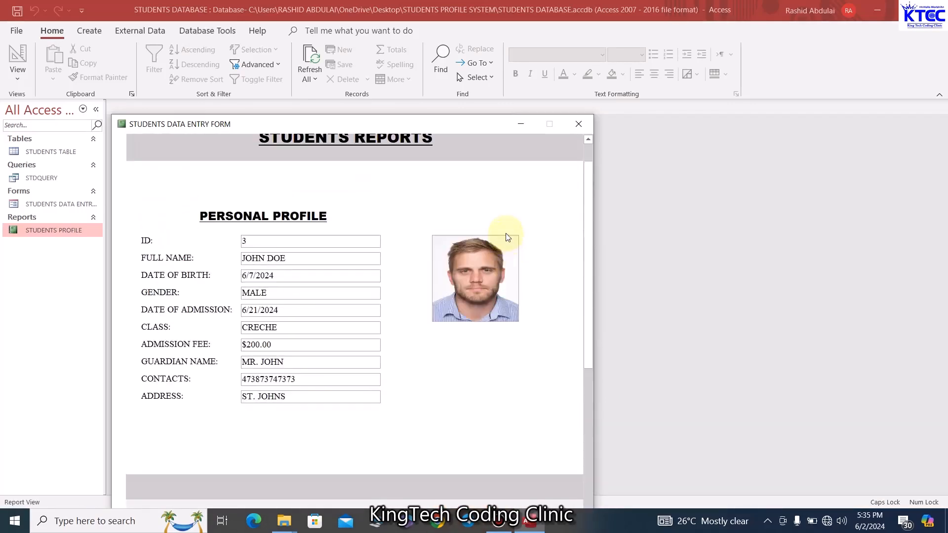
scroll(503, 234, "up", 1)
right_click(434, 126)
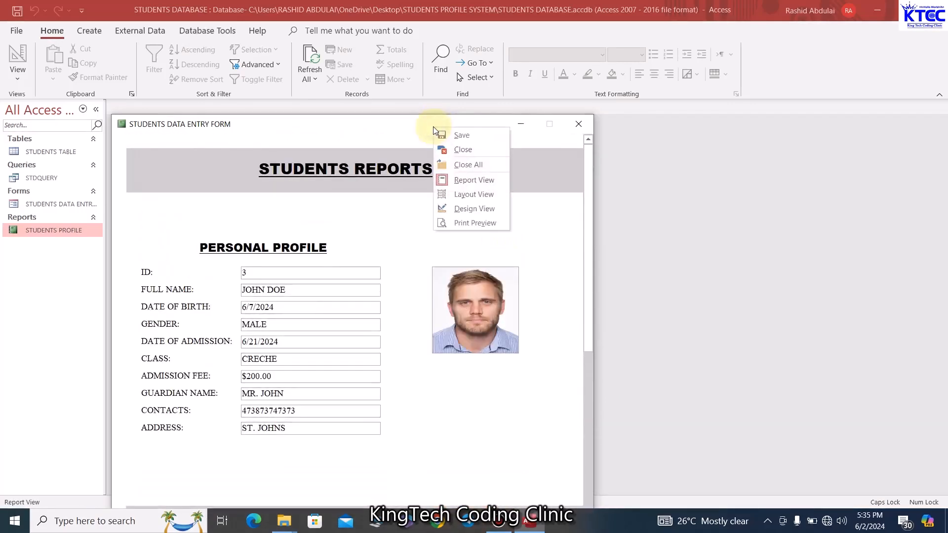
left_click(474, 210)
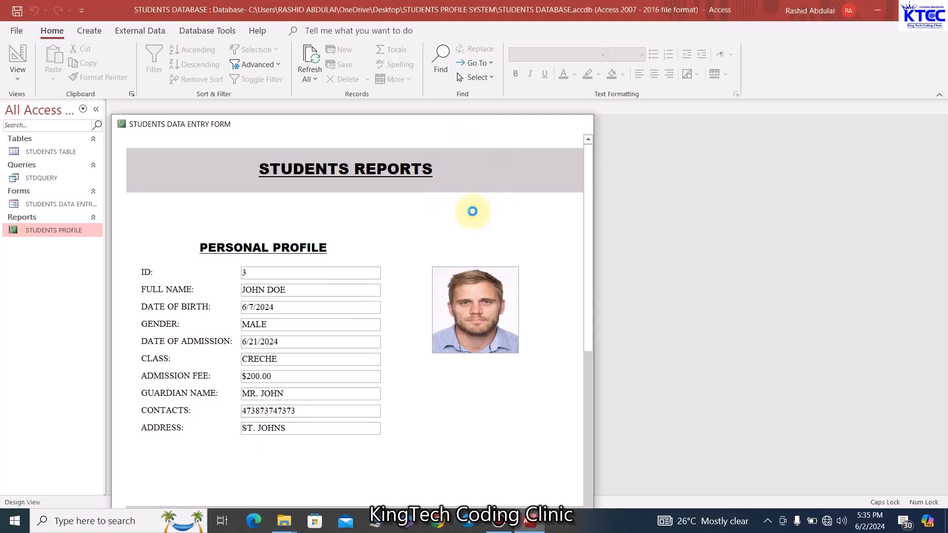
left_click(511, 168)
Draw a command button captioned PRINT in the report header beside the STUDENTS REPORTS title
left_click(523, 222)
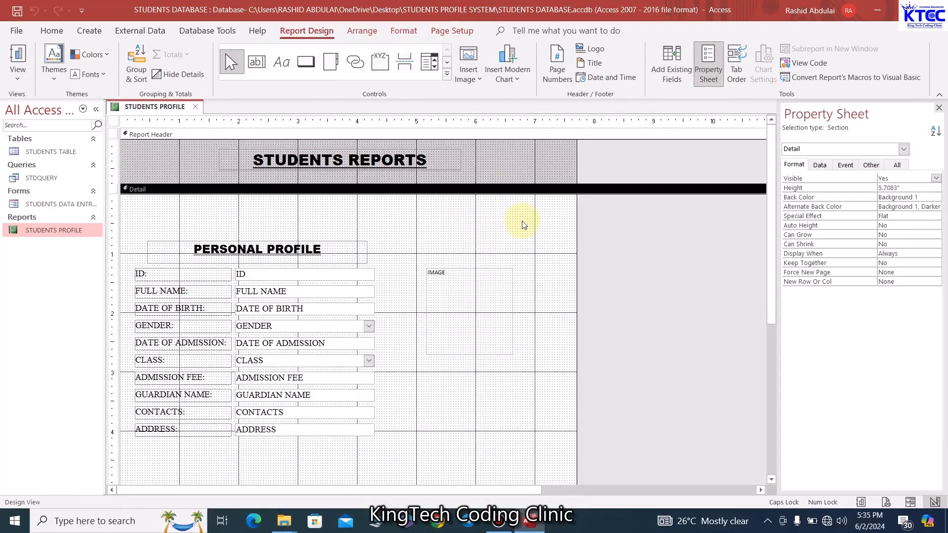
right_click(524, 225)
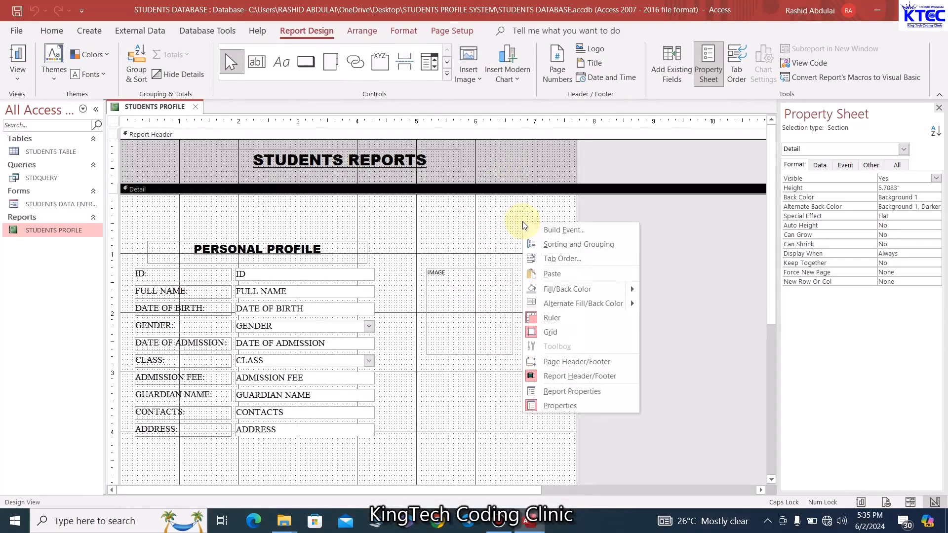
left_click(506, 219)
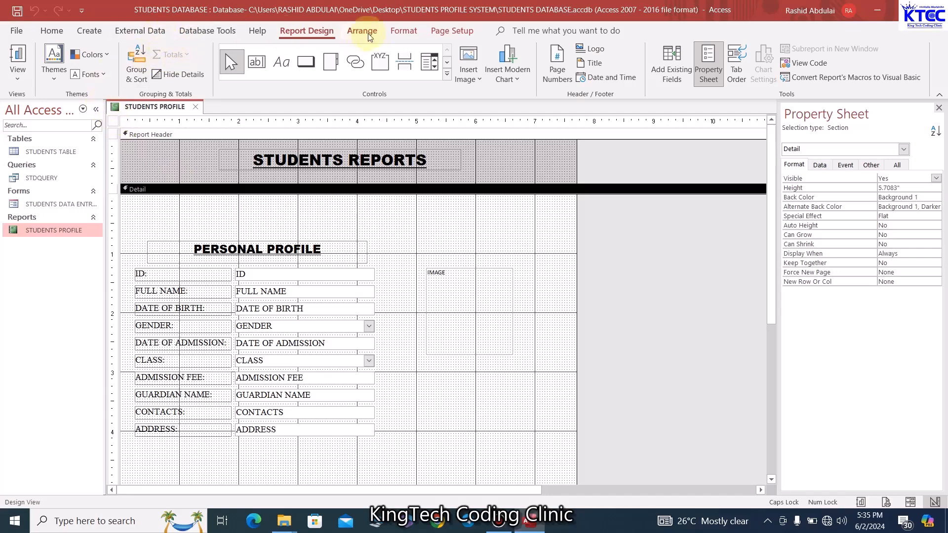
left_click(306, 63)
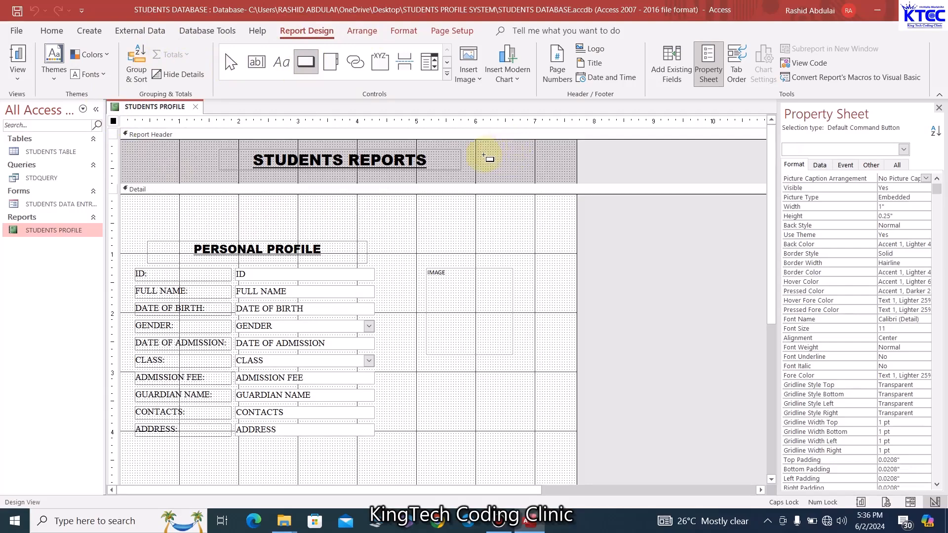
mouse_move(484, 153)
left_mouse_down()
mouse_move(546, 173)
mouse_move(480, 169)
left_mouse_up()
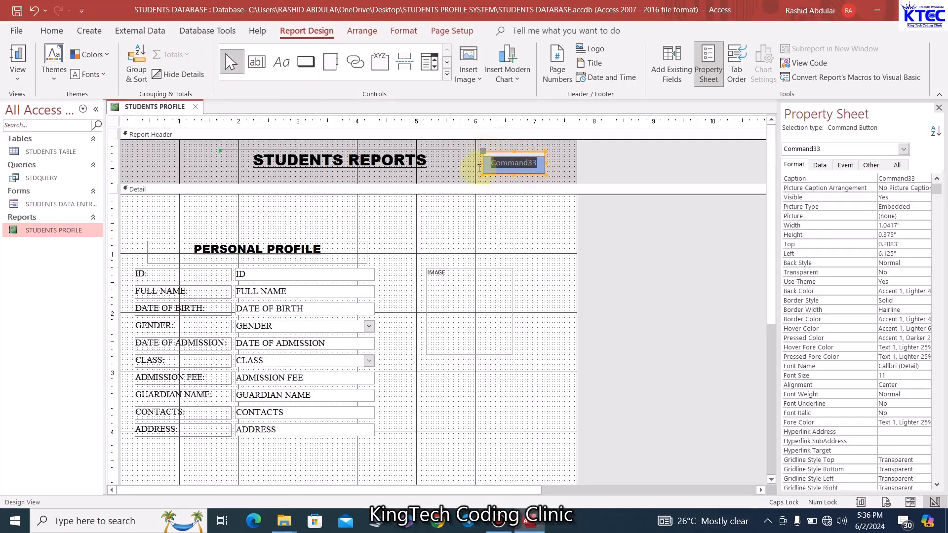
type("PRINT")
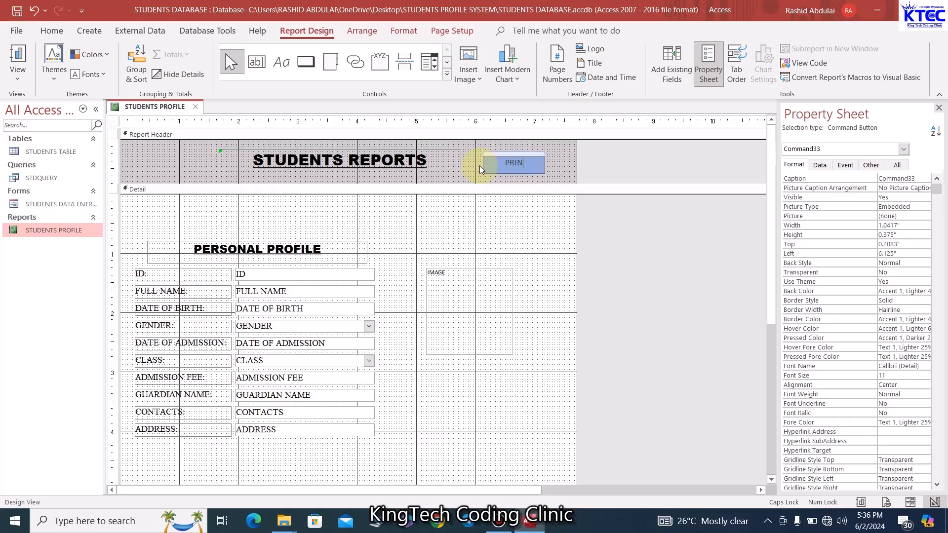
left_click(554, 168)
left_click_drag(540, 169, 537, 170)
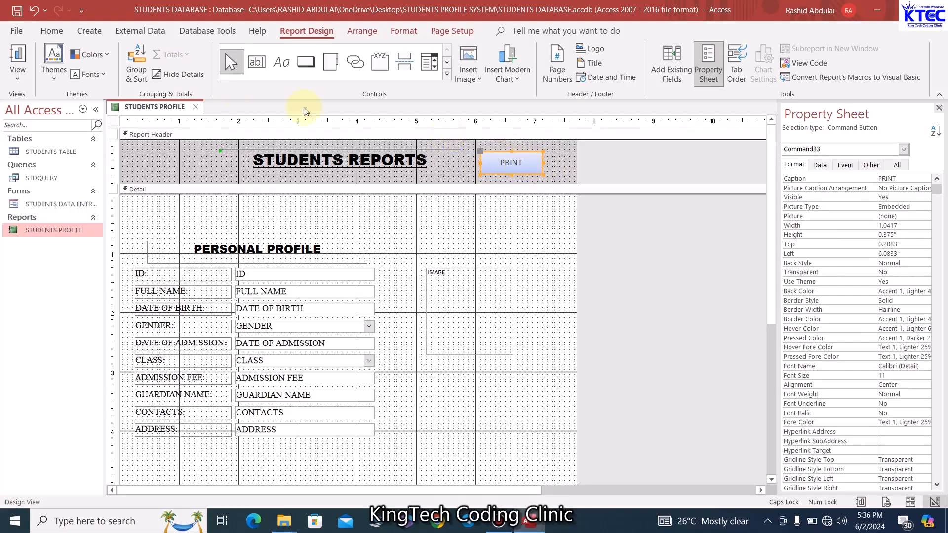
Set the PRINT button caption font to Arial Black at size 12
left_click(52, 31)
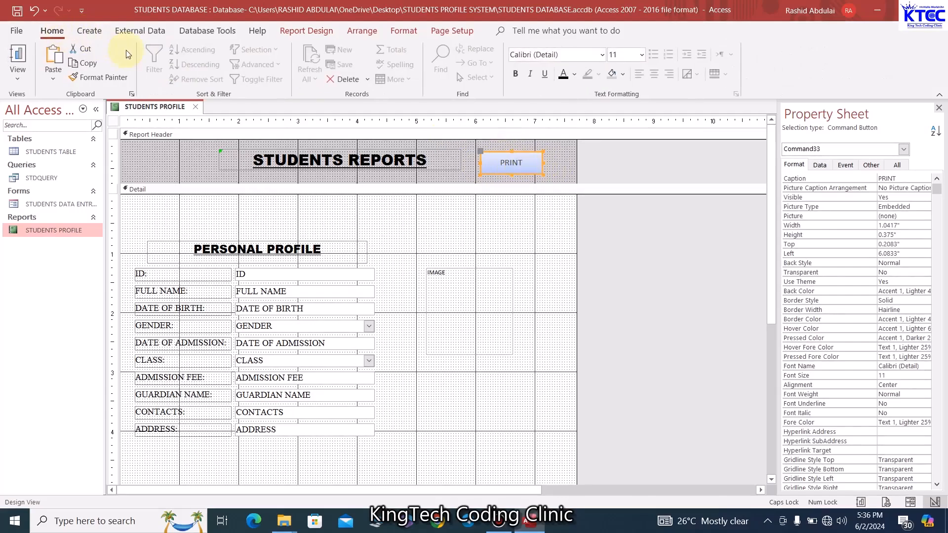
left_click(543, 54)
type("Arial ")
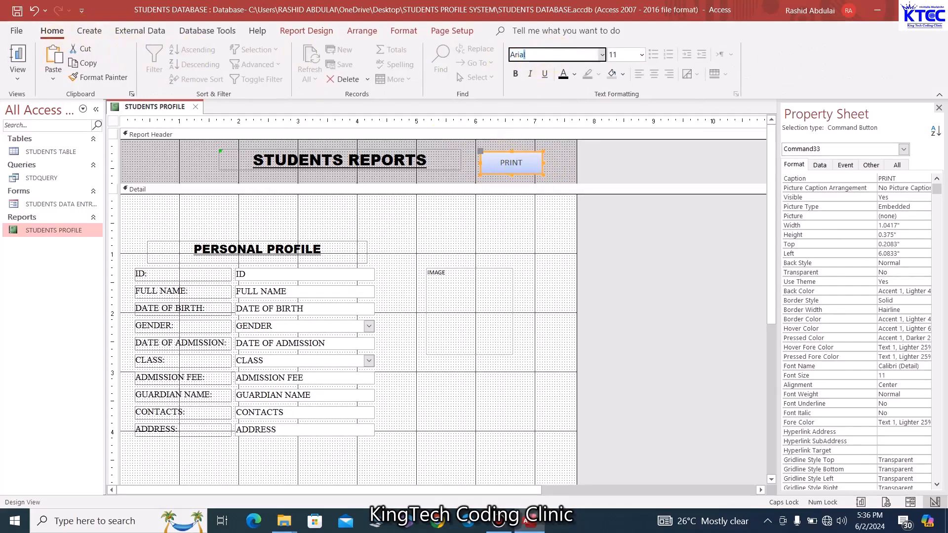
type("Black")
key("Return")
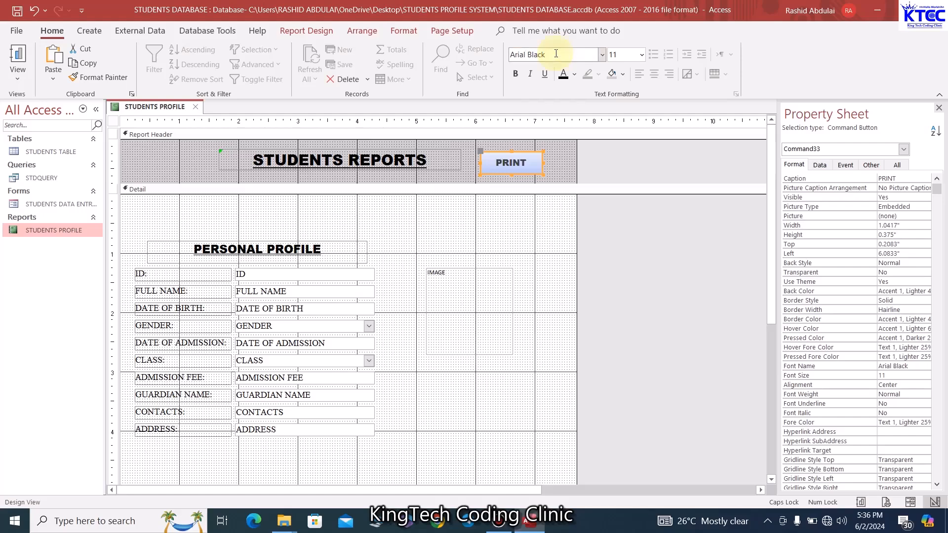
left_click(641, 54)
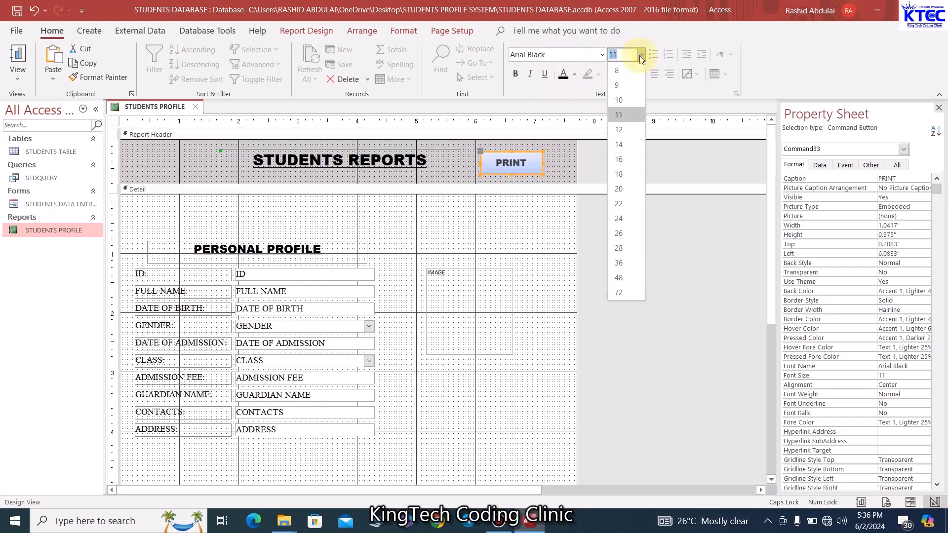
left_click(625, 129)
left_click(563, 165)
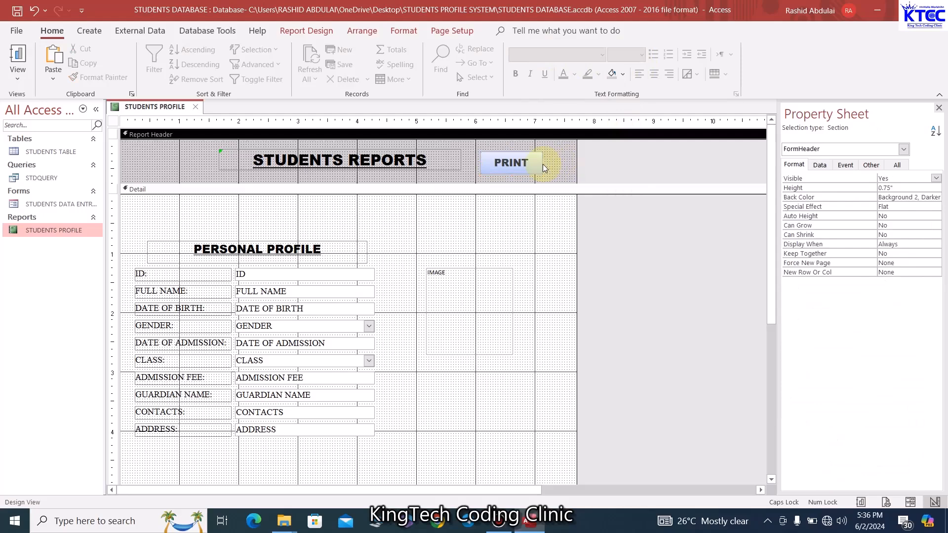
Change the PRINT button's shape to a rounded rectangle
left_click(540, 164)
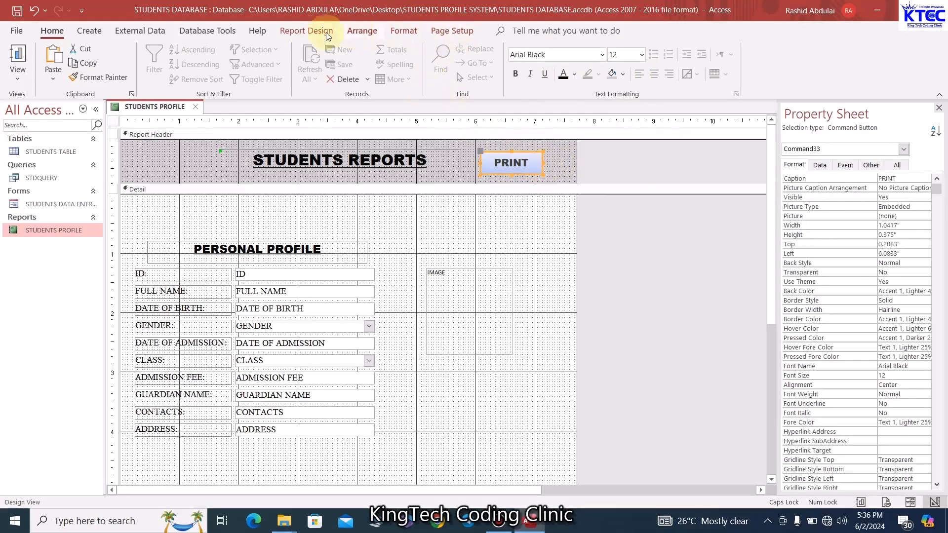
left_click(403, 31)
left_click(480, 72)
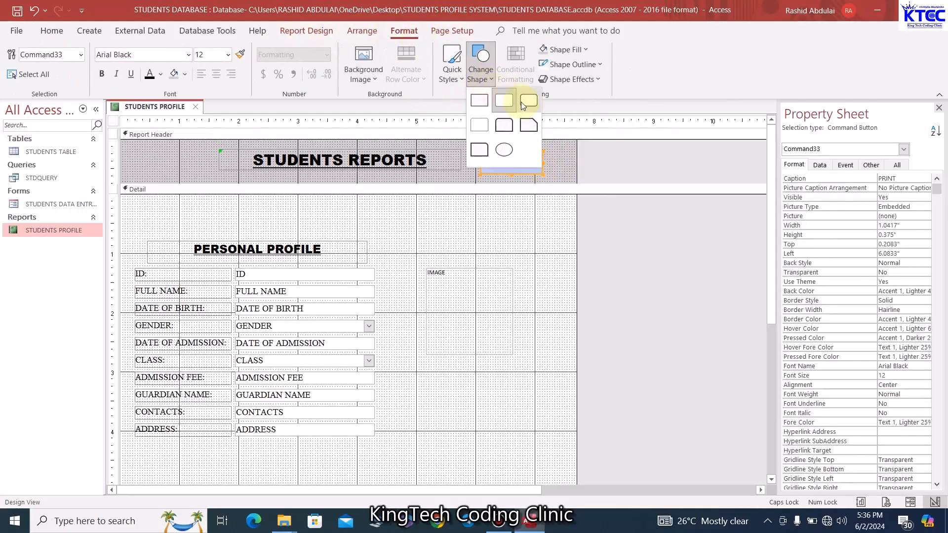
left_click(522, 102)
left_click(559, 174)
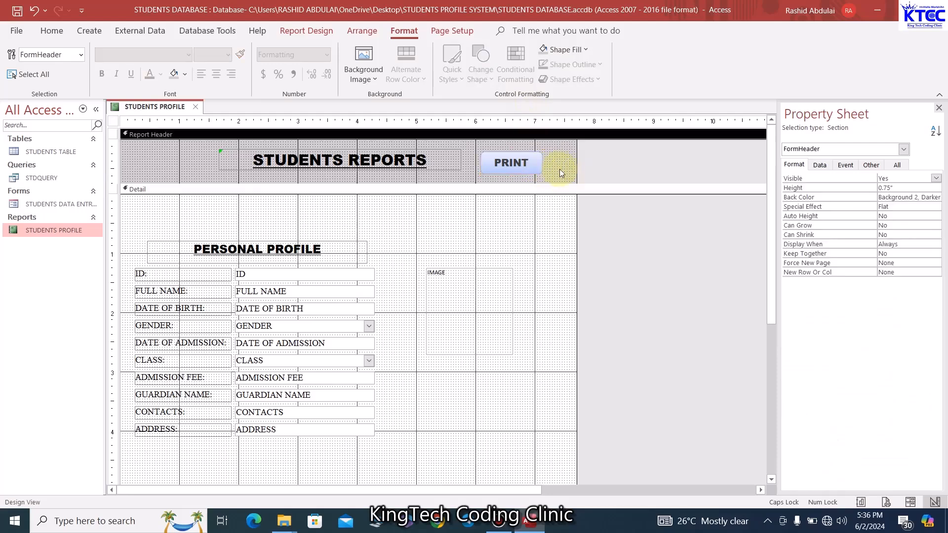
Give the PRINT button an On Click macro running RunMenuCommand PrintObject, then save and close it
right_click(534, 167)
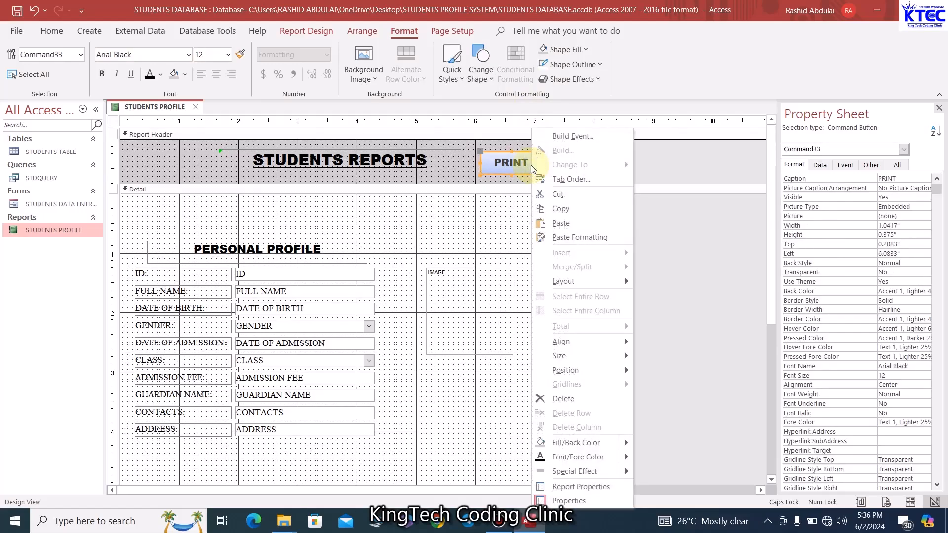
left_click(565, 138)
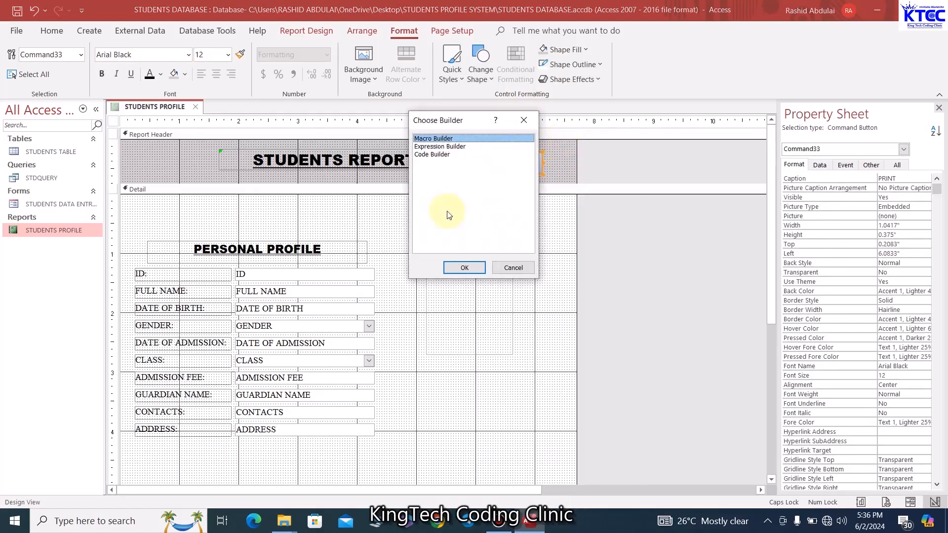
left_click(464, 268)
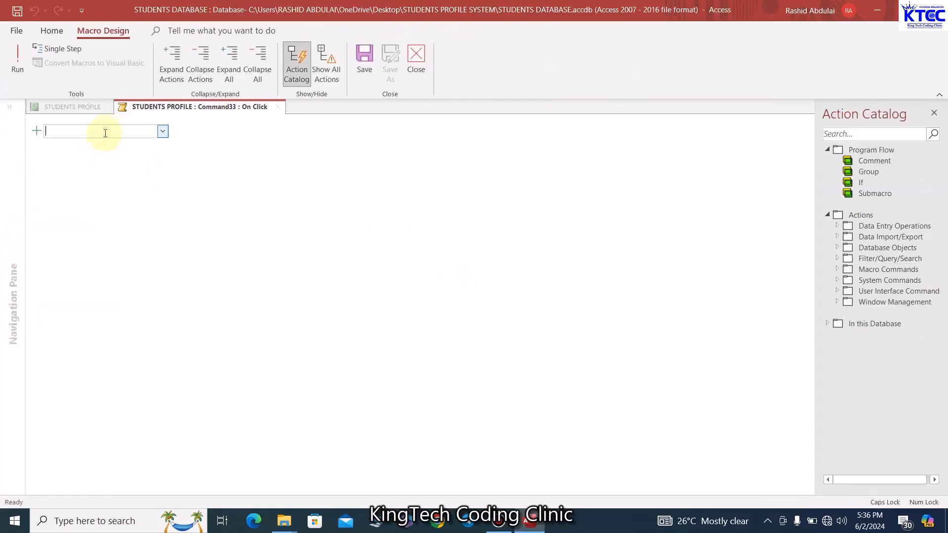
key("Caps_Lock")
type("PrintObject")
key("Return")
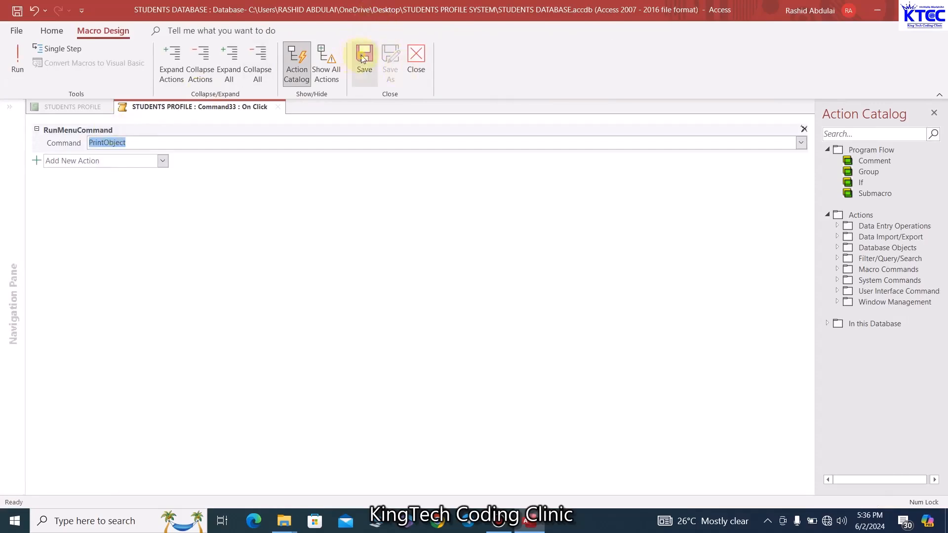
left_click(363, 58)
left_click(416, 55)
left_click(527, 226)
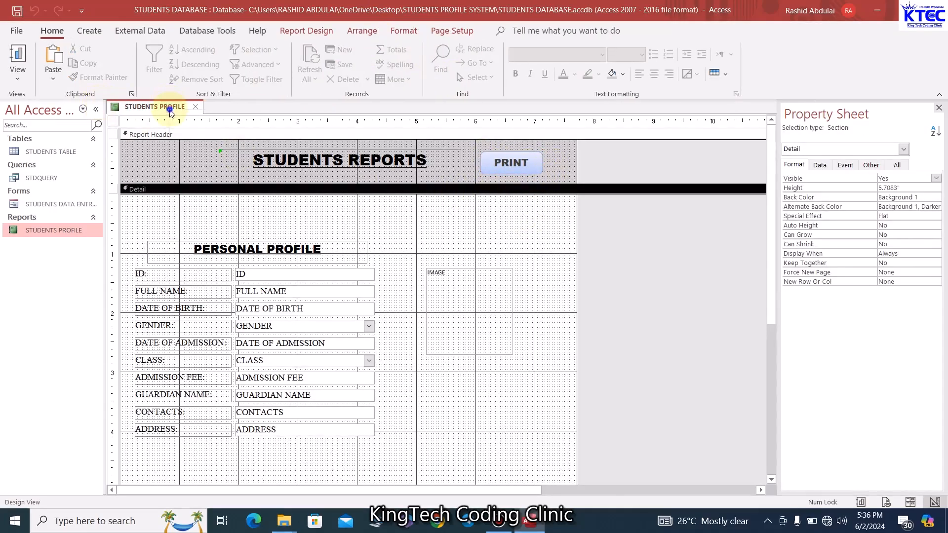
Switch the STUDENTS PROFILE report window back into Design View
right_click(170, 110)
scroll(409, 288, "down", 6)
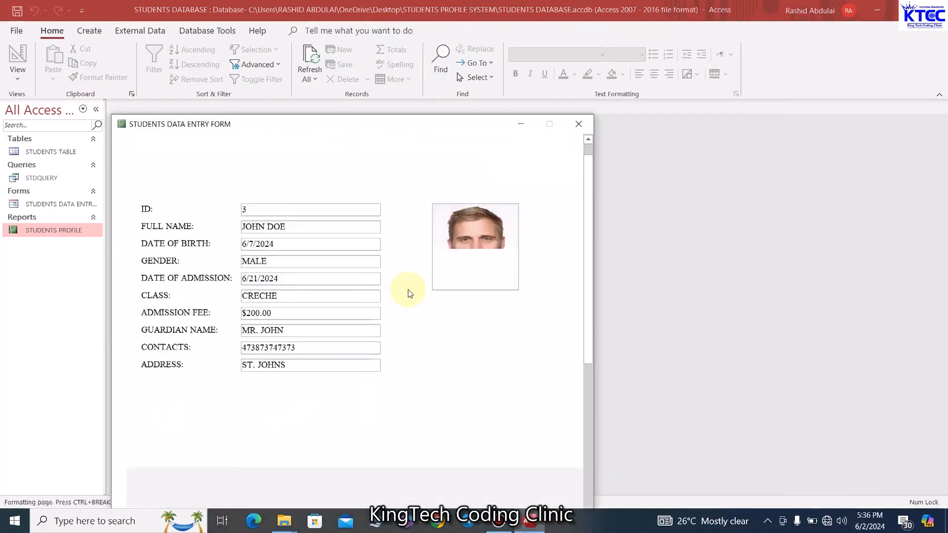
scroll(410, 287, "up", 4)
scroll(411, 289, "up", 4)
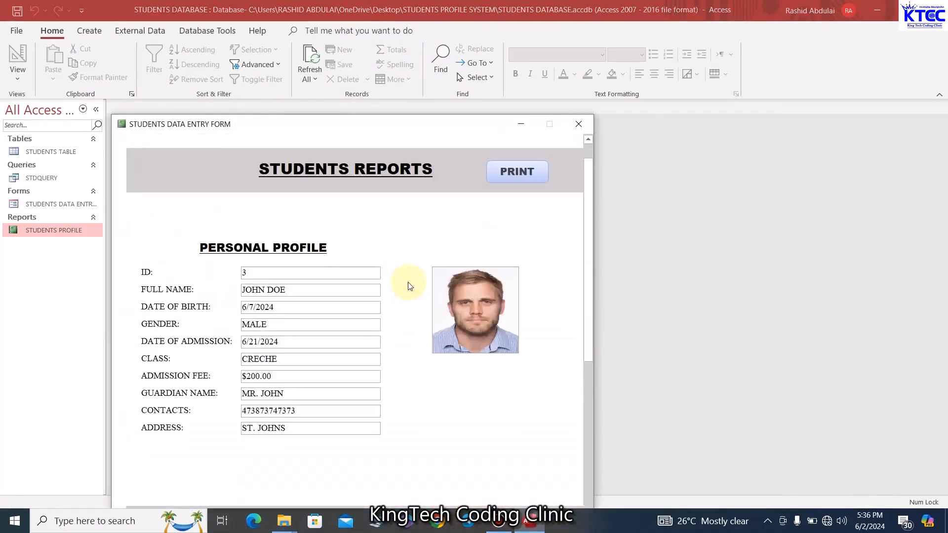
scroll(408, 284, "down", 3)
scroll(408, 282, "up", 3)
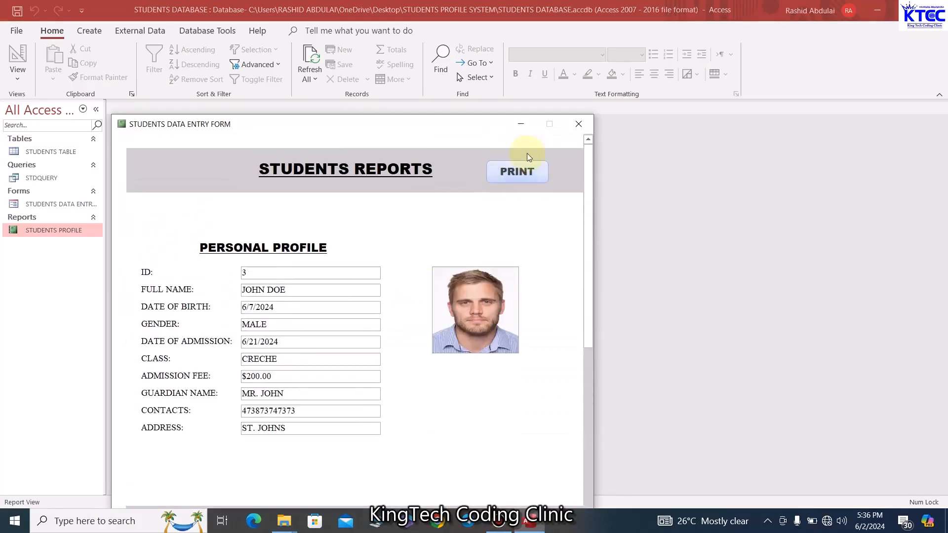
scroll(402, 338, "down", 5)
scroll(406, 385, "up", 5)
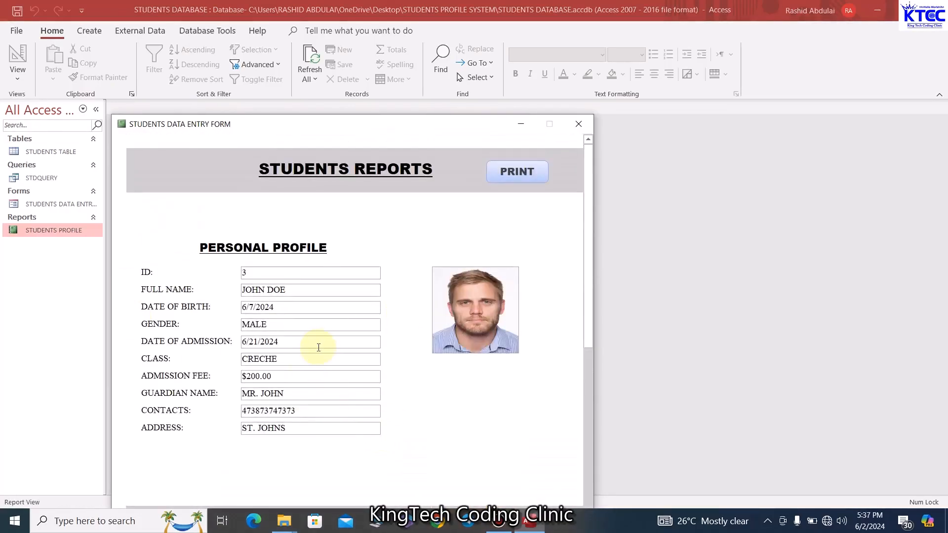
scroll(402, 418, "down", 5)
scroll(403, 417, "up", 5)
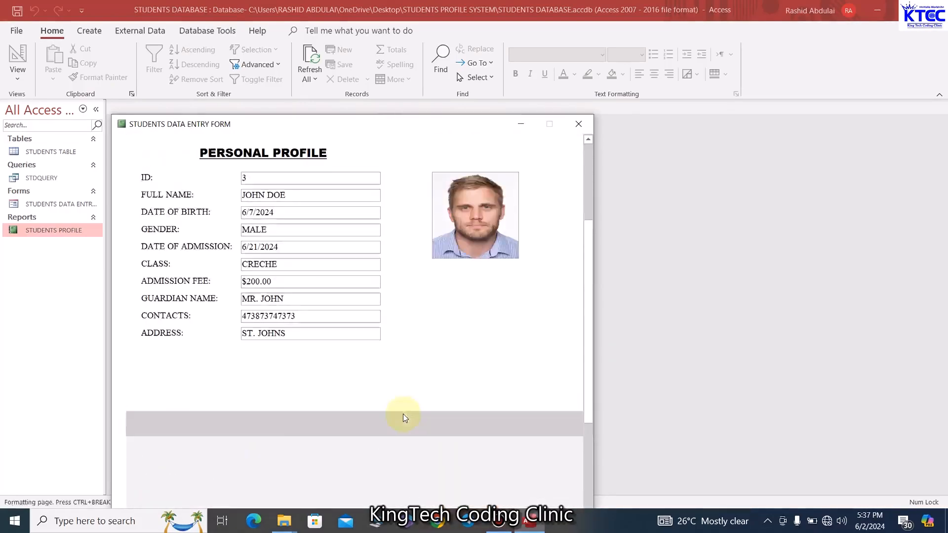
right_click(366, 125)
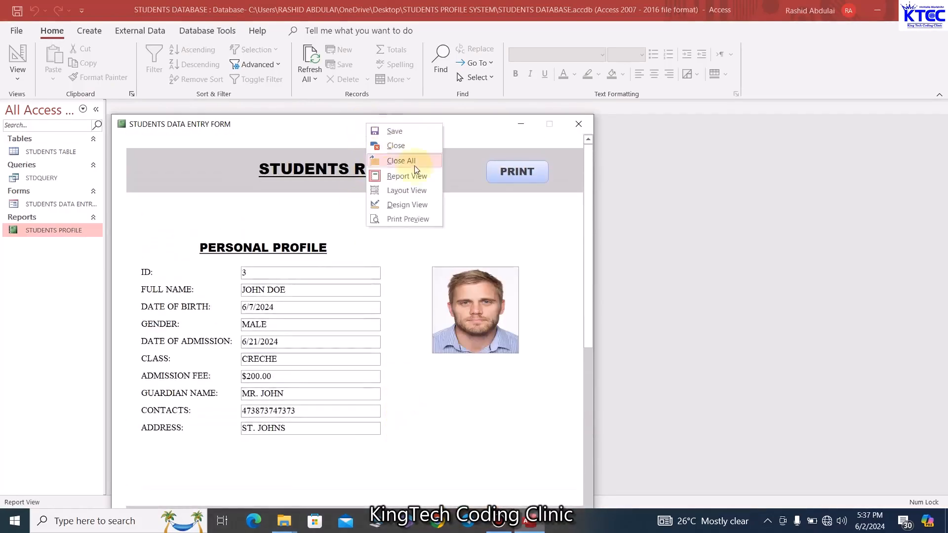
left_click(408, 203)
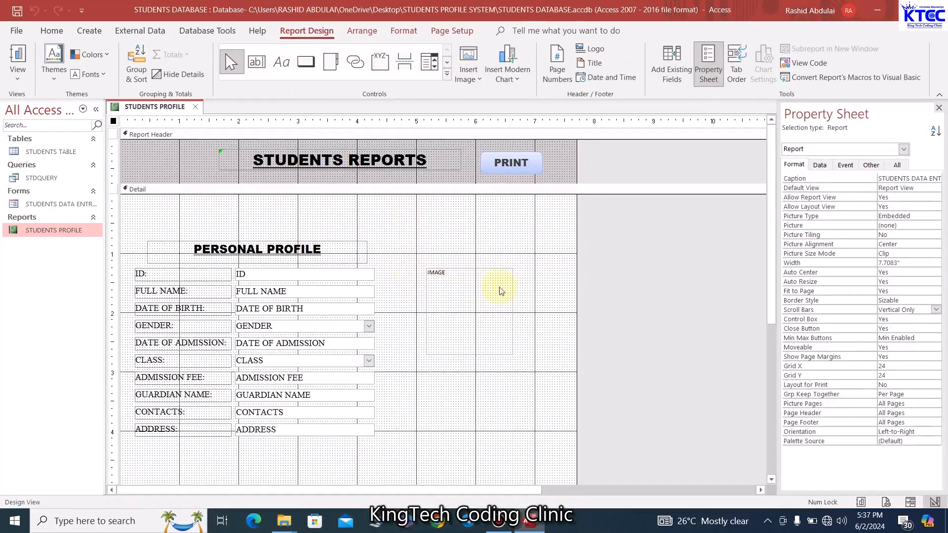
Apply a fill colour to the report's Detail section from the Format tab
scroll(512, 310, "down", 5)
scroll(511, 310, "up", 5)
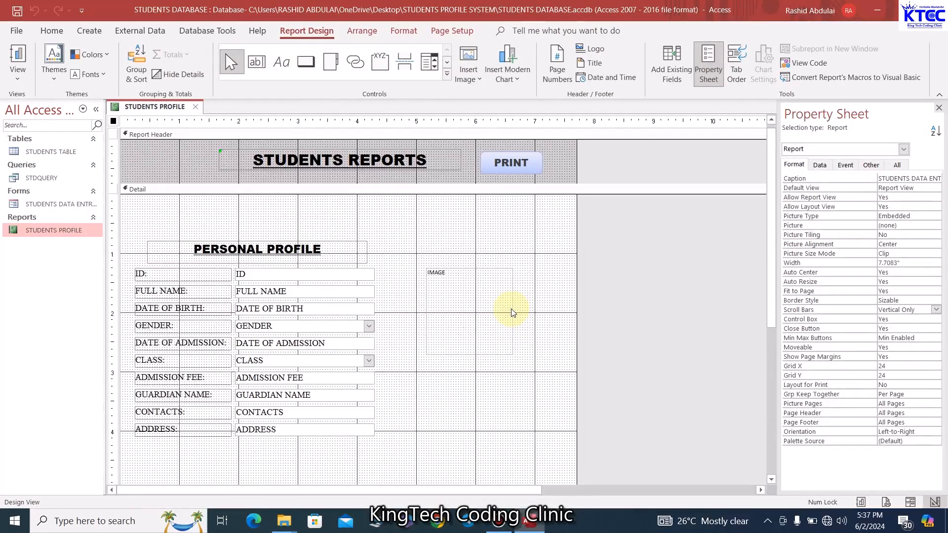
left_click(470, 225)
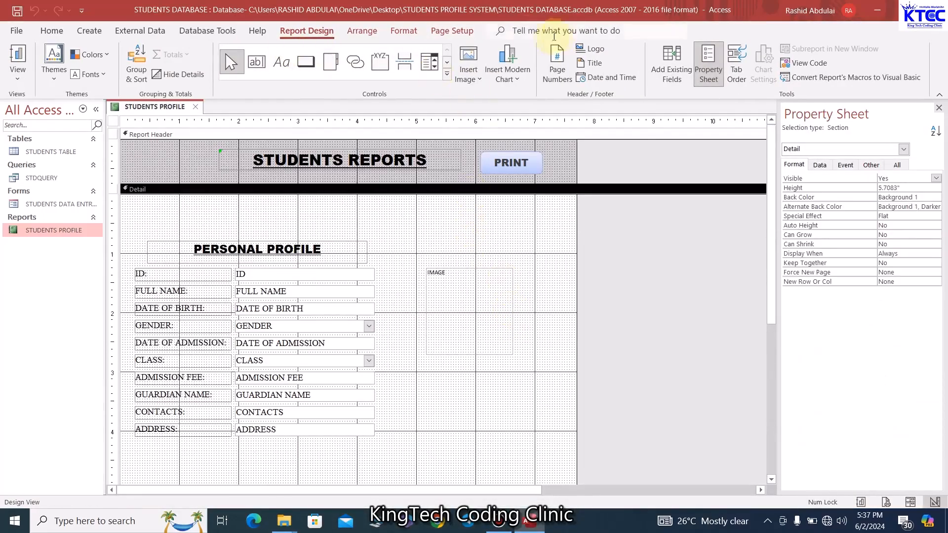
left_click(404, 30)
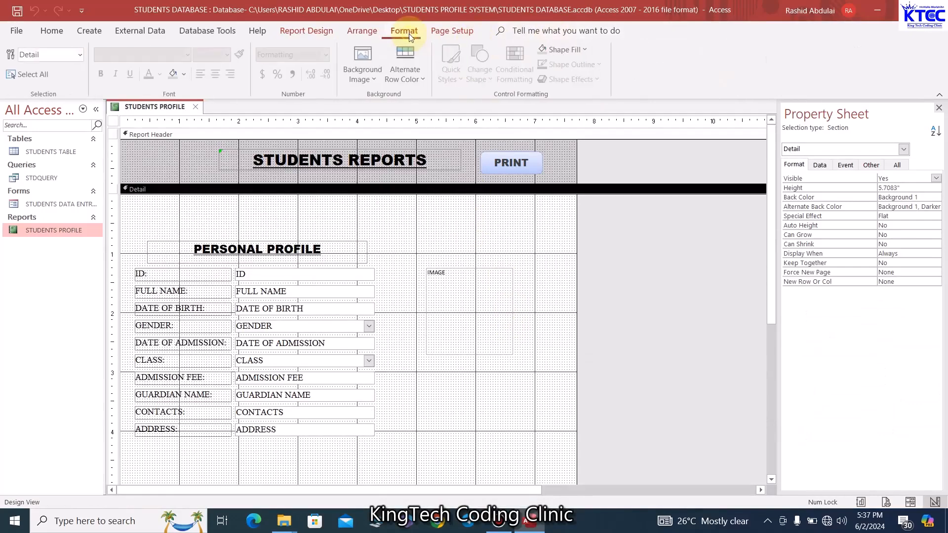
left_click(584, 50)
left_click(545, 101)
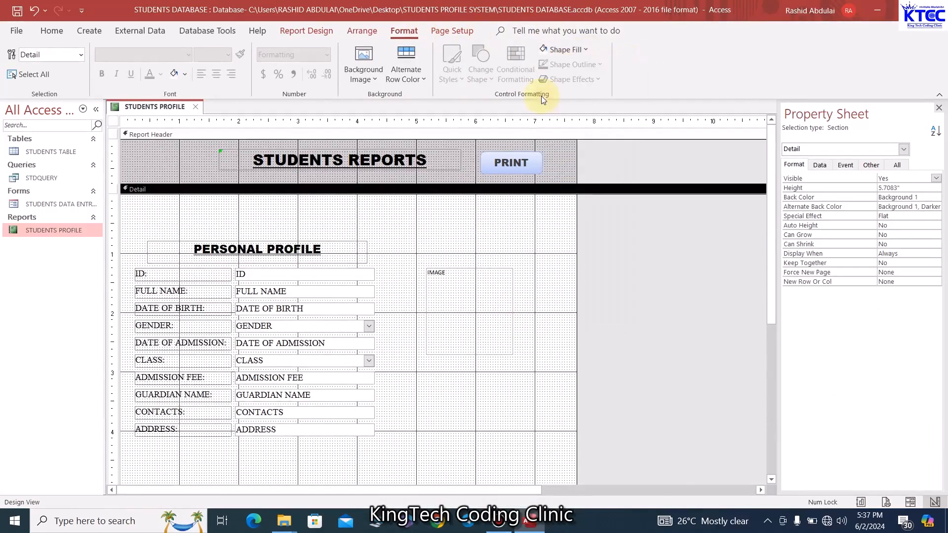
Set the Detail section's alternate back colour to No Color
right_click(490, 224)
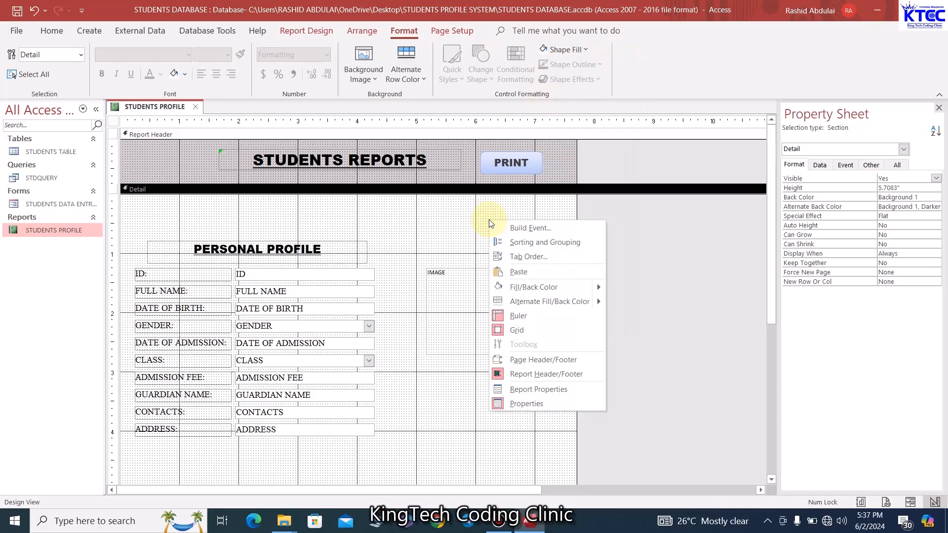
mouse_move(579, 301)
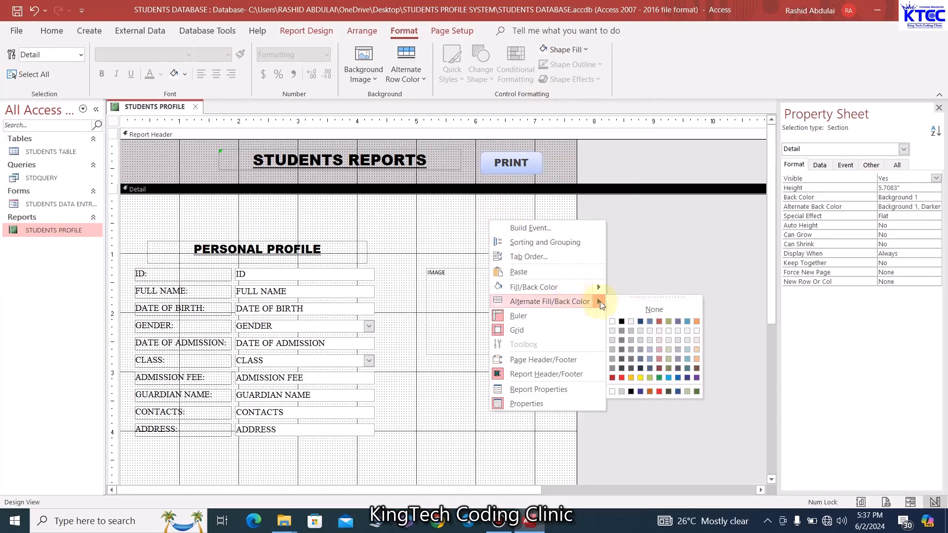
left_click(654, 309)
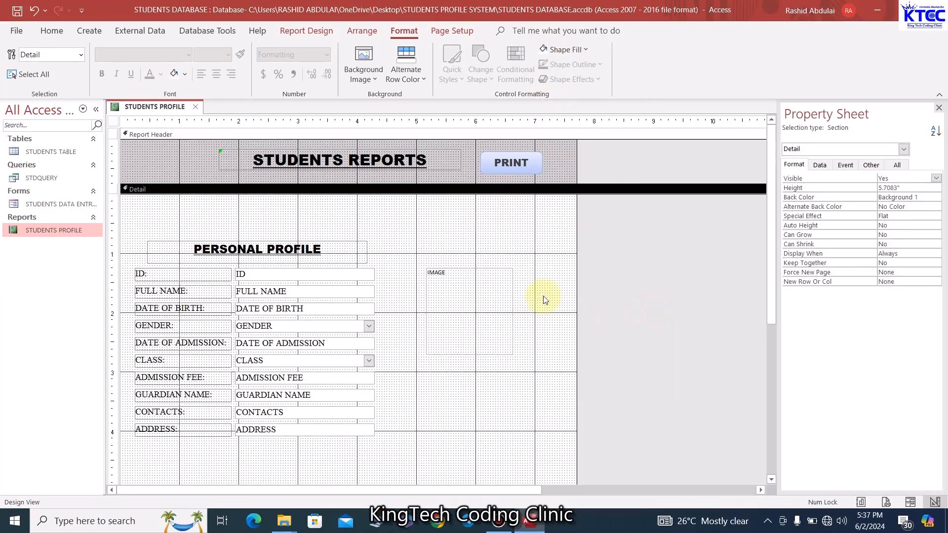
right_click(172, 108)
left_click(228, 174)
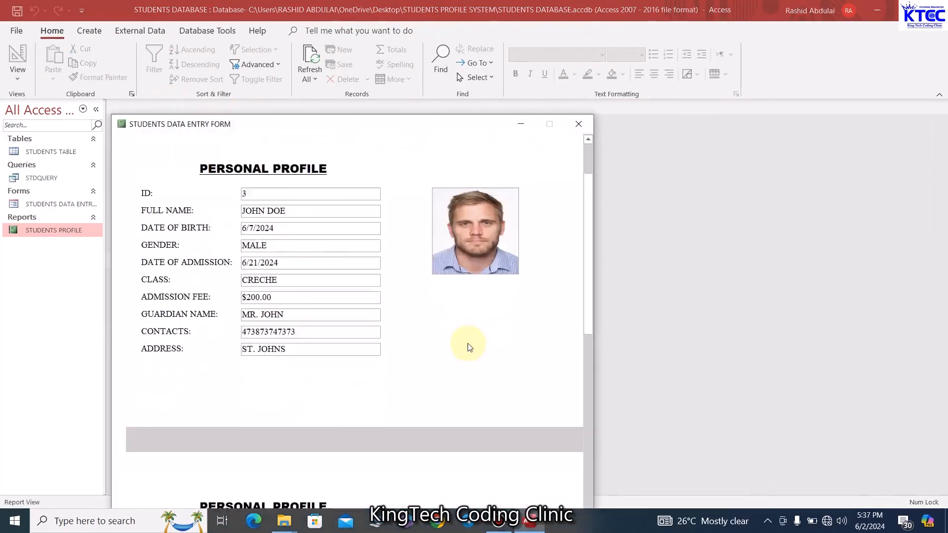
scroll(469, 347, "down", 5)
scroll(469, 345, "up", 5)
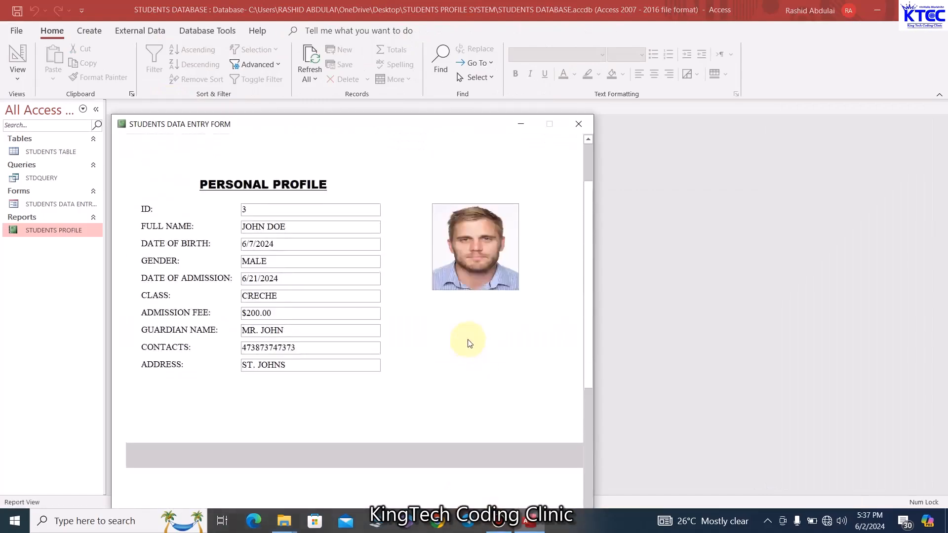
scroll(469, 343, "up", 2)
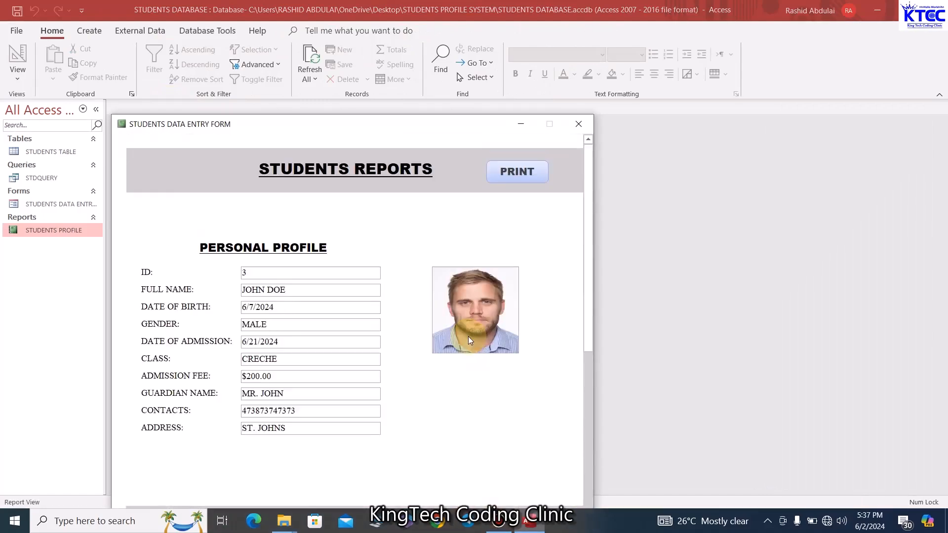
left_click(517, 176)
left_click(579, 279)
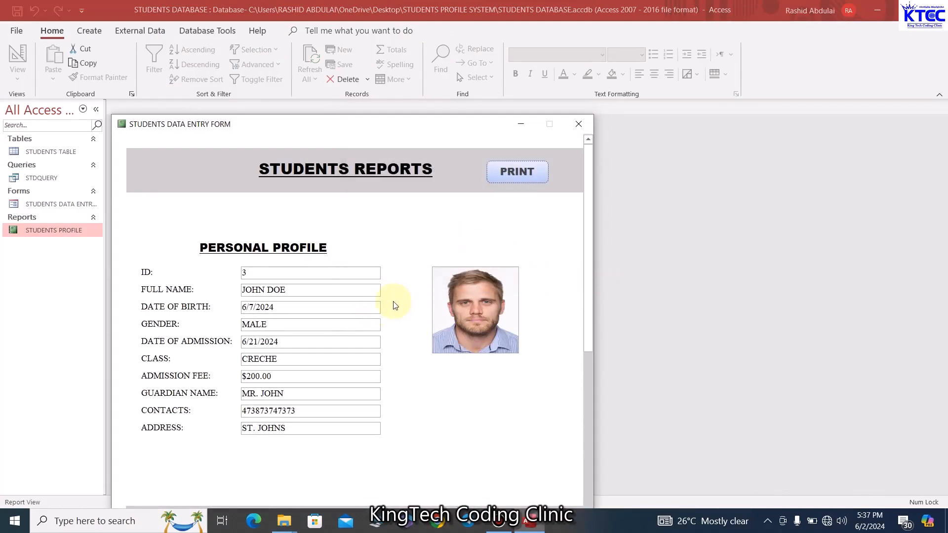
right_click(430, 125)
left_click(473, 208)
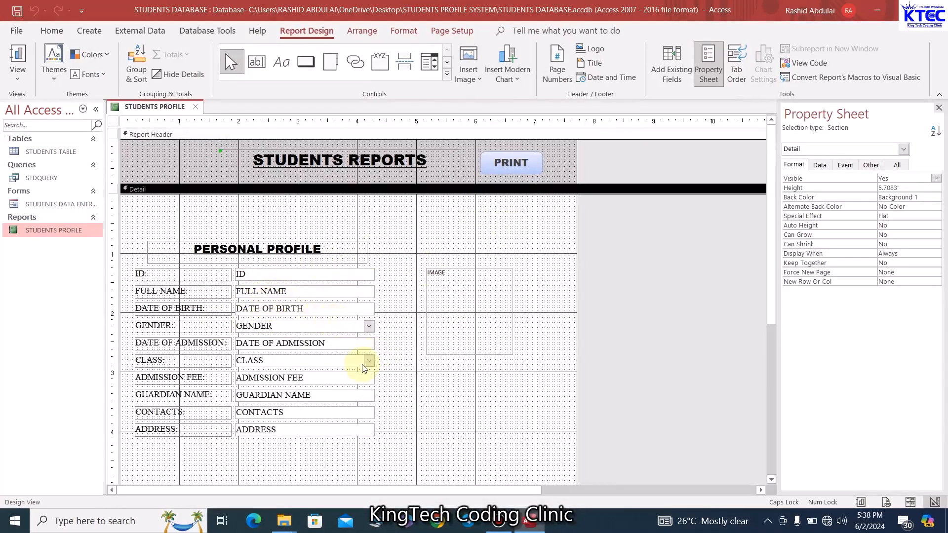
Close the STUDENTS PROFILE report and open STUDENTS DATA ENTRY FORM in Design View
left_click(198, 111)
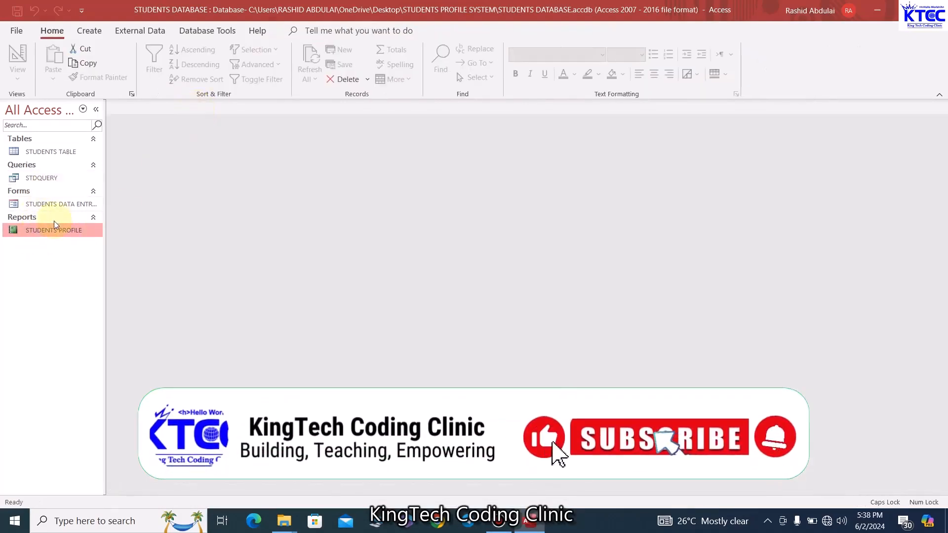
double_click(37, 202)
right_click(436, 45)
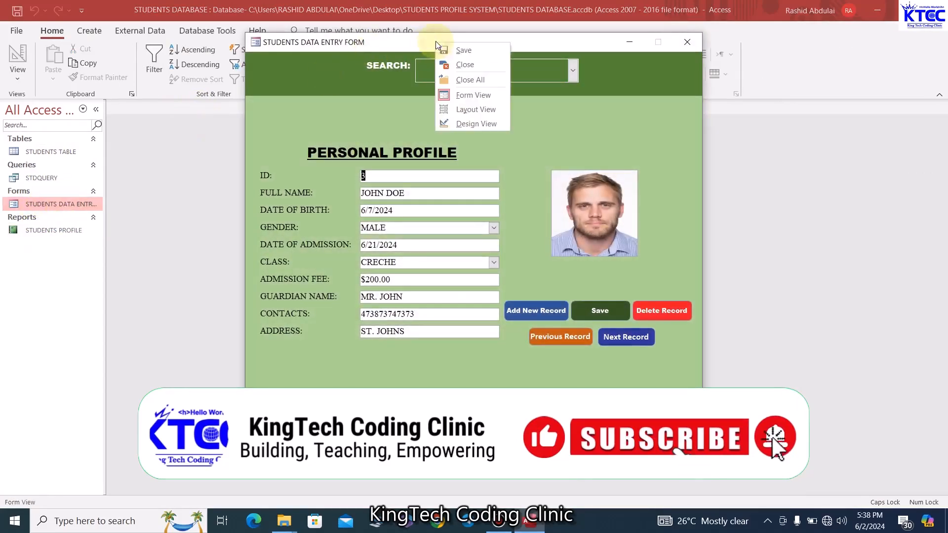
left_click(475, 124)
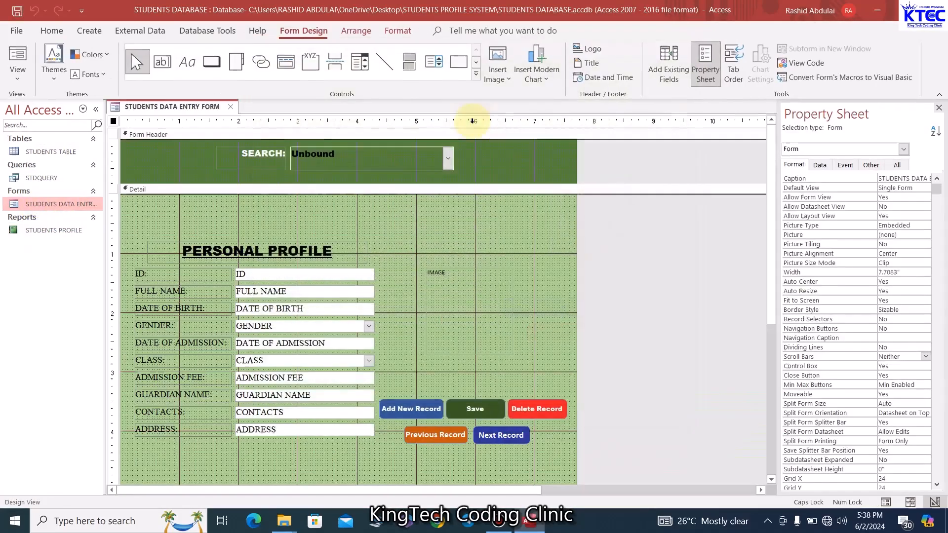
left_click(530, 298)
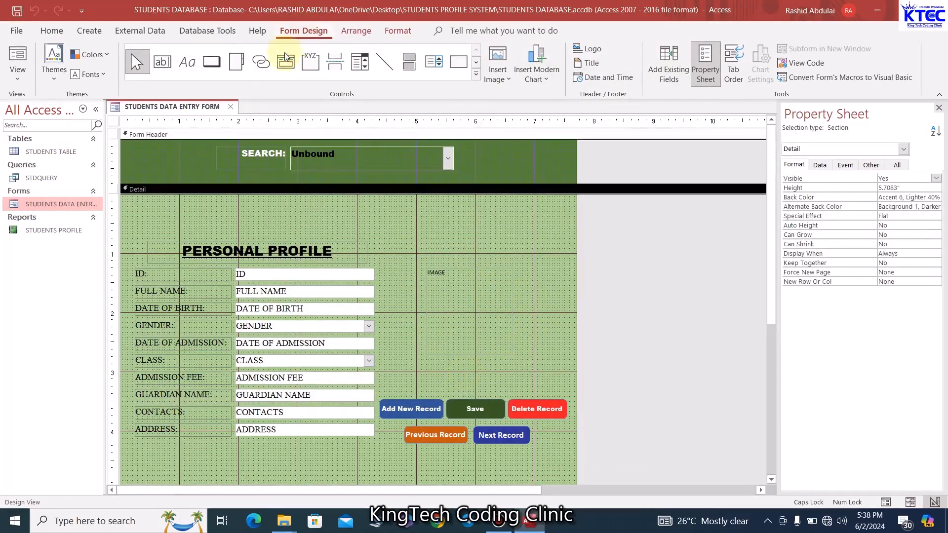
Draw a command button above Save, skip the wizard, and caption it REPORT
left_click(212, 61)
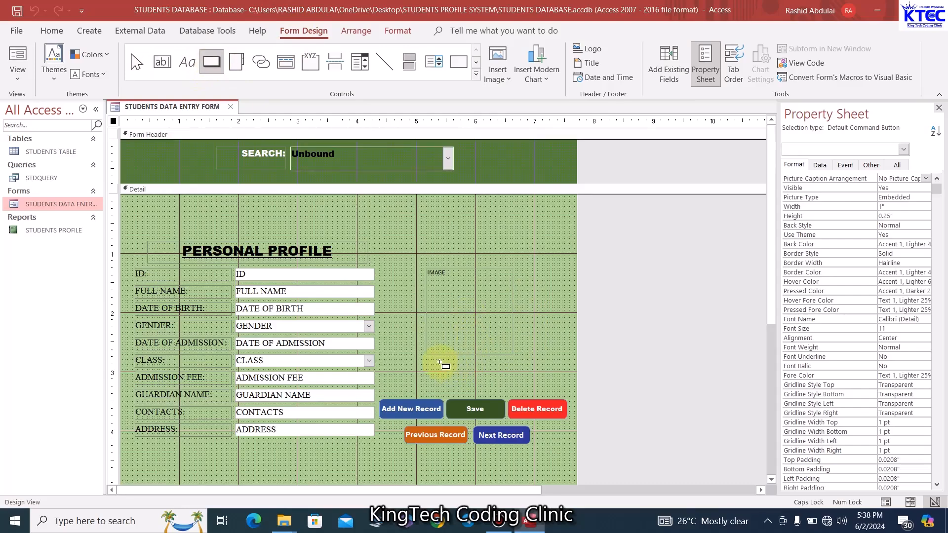
left_click_drag(441, 363, 506, 383)
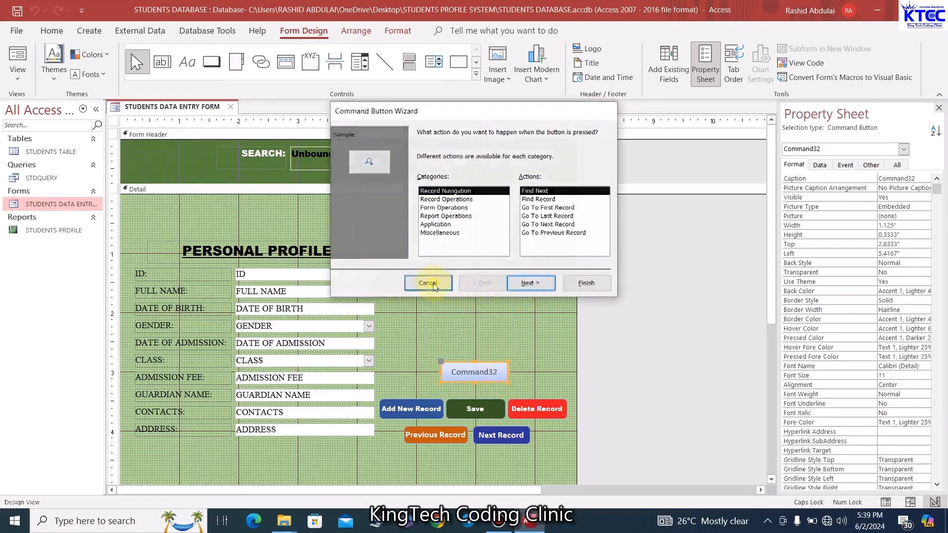
left_click(427, 283)
left_click(461, 376)
double_click(462, 377)
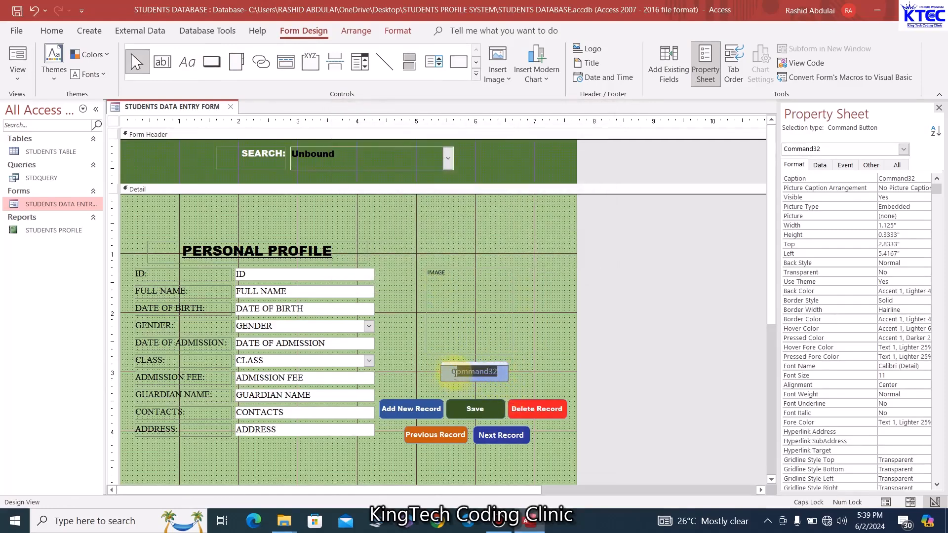
type("R")
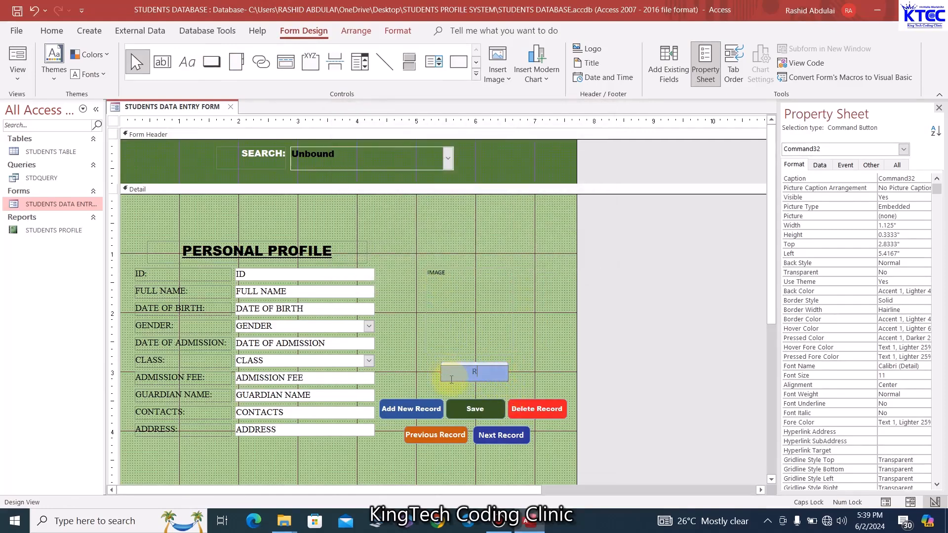
type("EPORT")
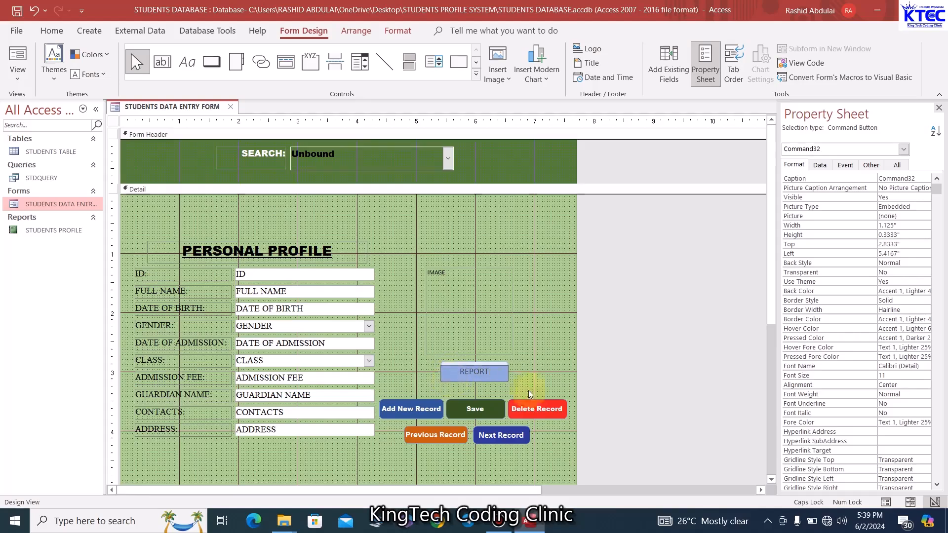
left_click(559, 384)
left_click(481, 381)
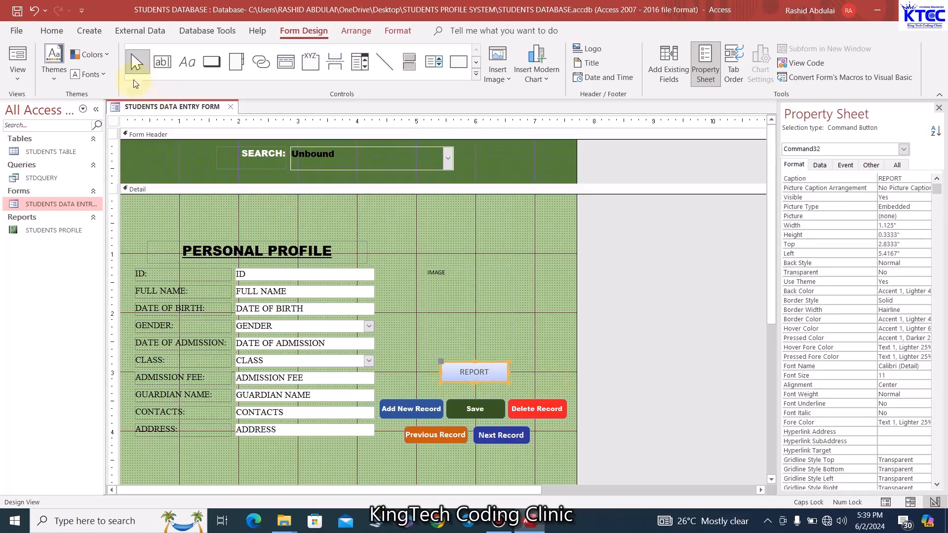
left_click(57, 33)
Make the REPORT caption bold Arial Black size 12 and nudge the button slightly left
left_click(515, 74)
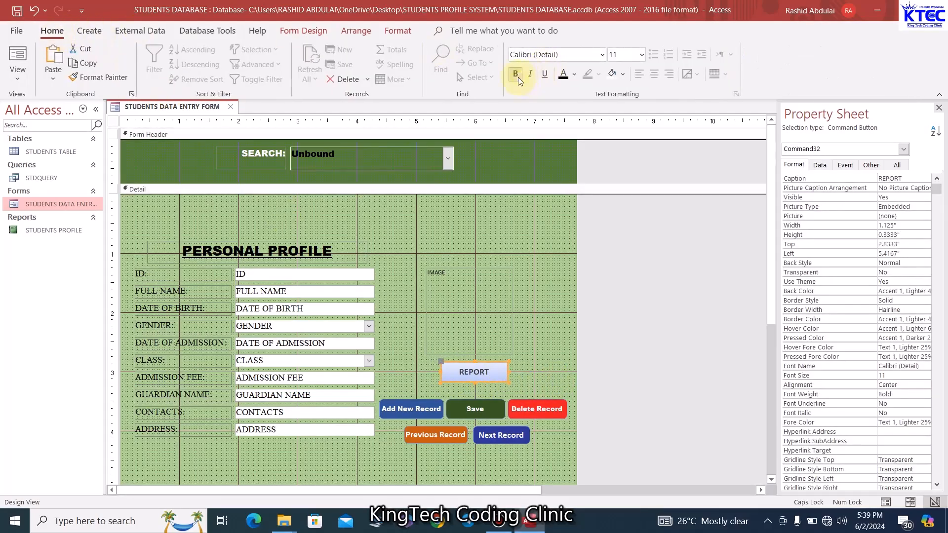
left_click(599, 56)
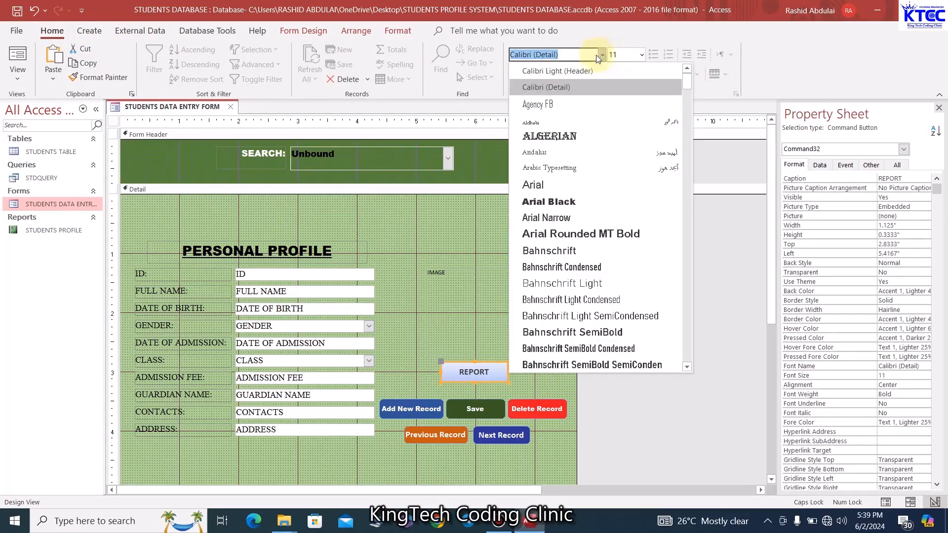
left_click(582, 201)
left_click(641, 55)
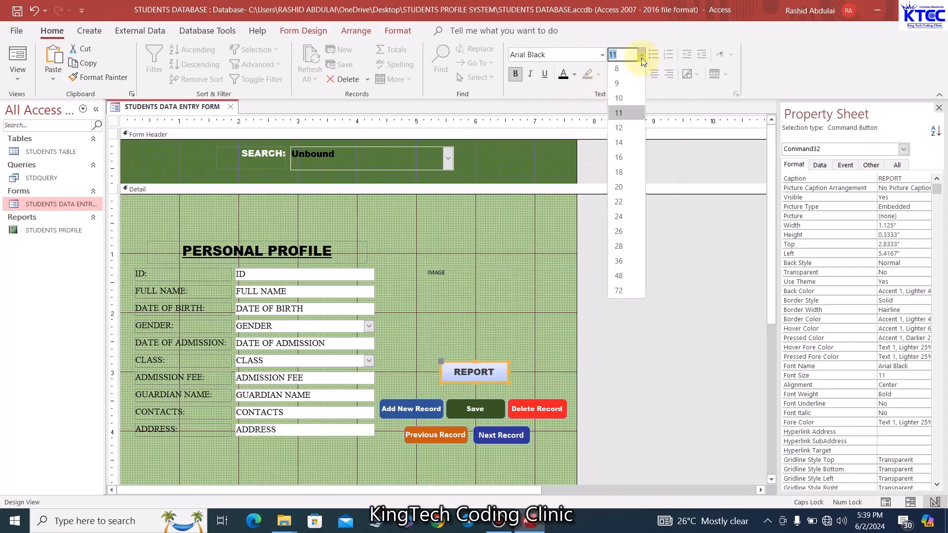
left_click(618, 129)
left_click(538, 369)
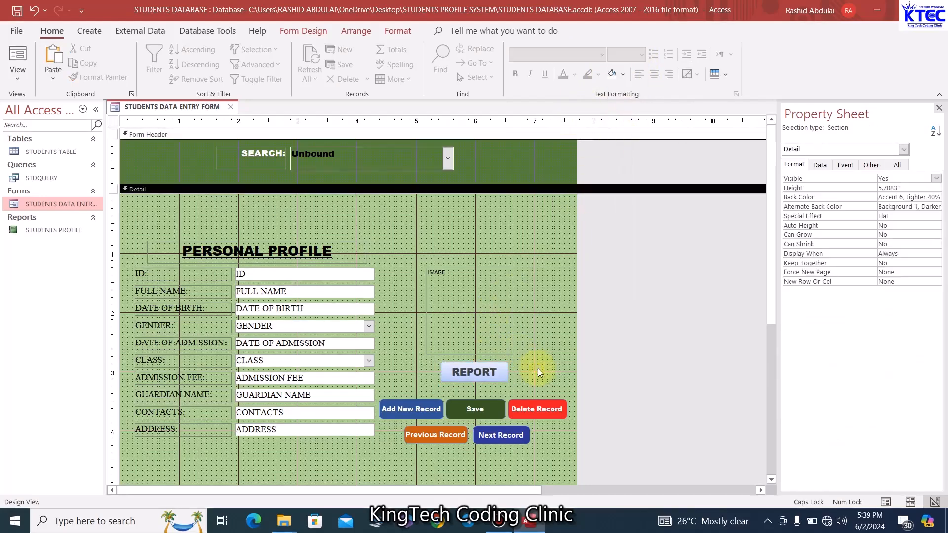
left_click(502, 376)
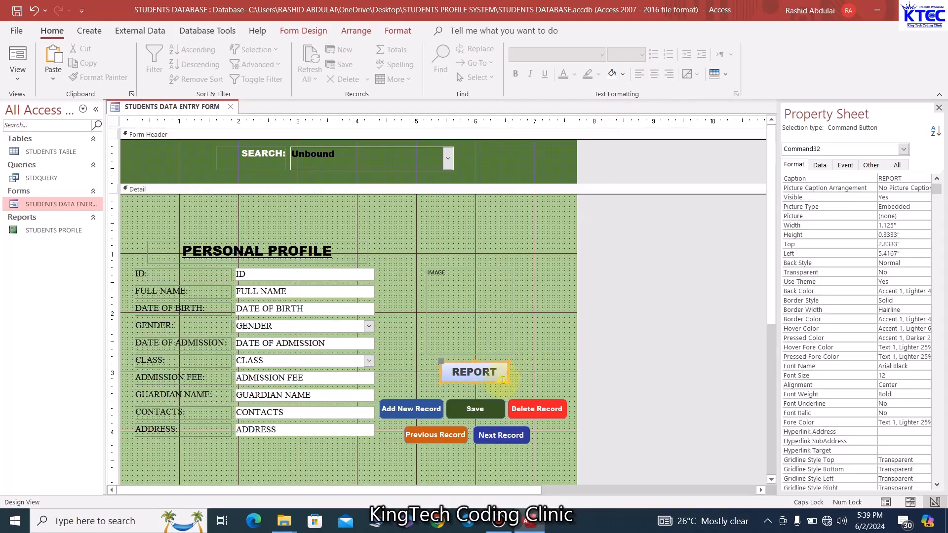
key("Left")
left_click(545, 370)
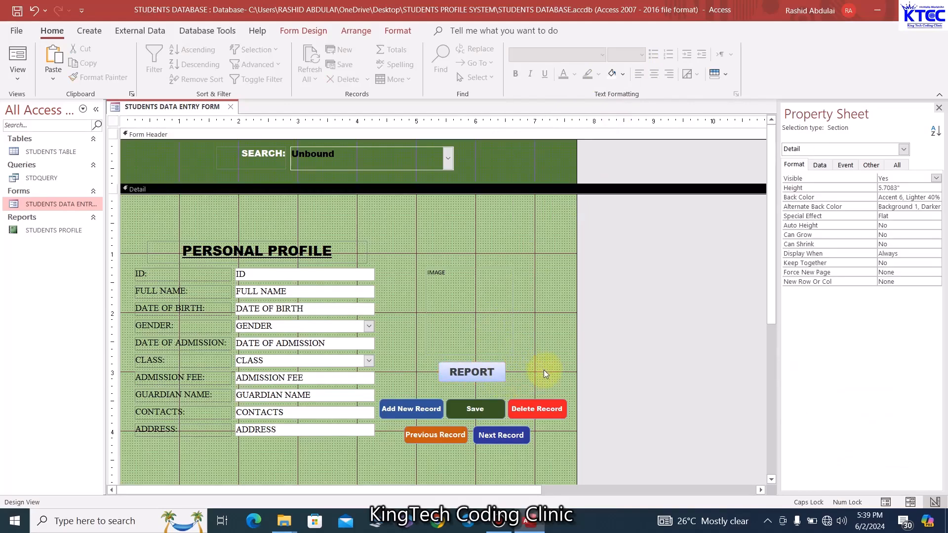
Change the REPORT button's shape to a rounded rectangle
left_click(498, 376)
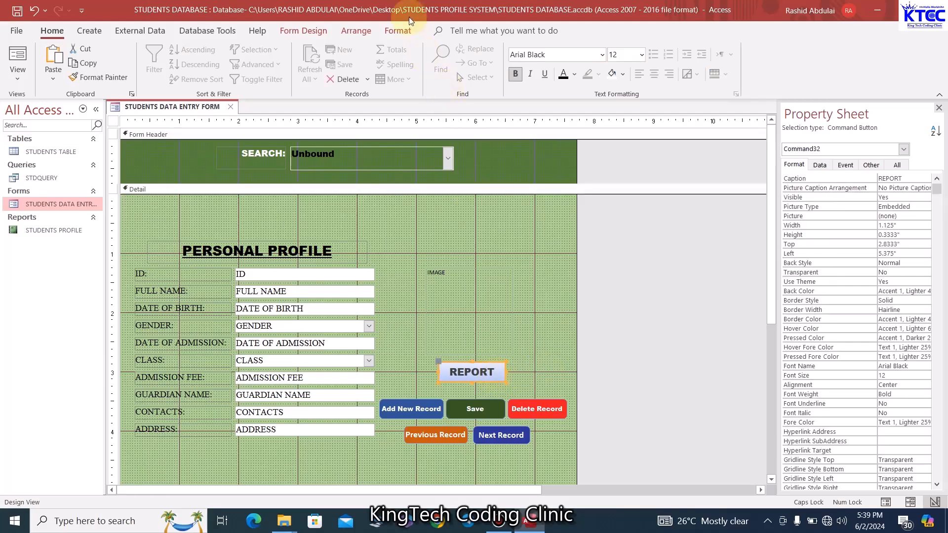
left_click(398, 30)
left_click(481, 82)
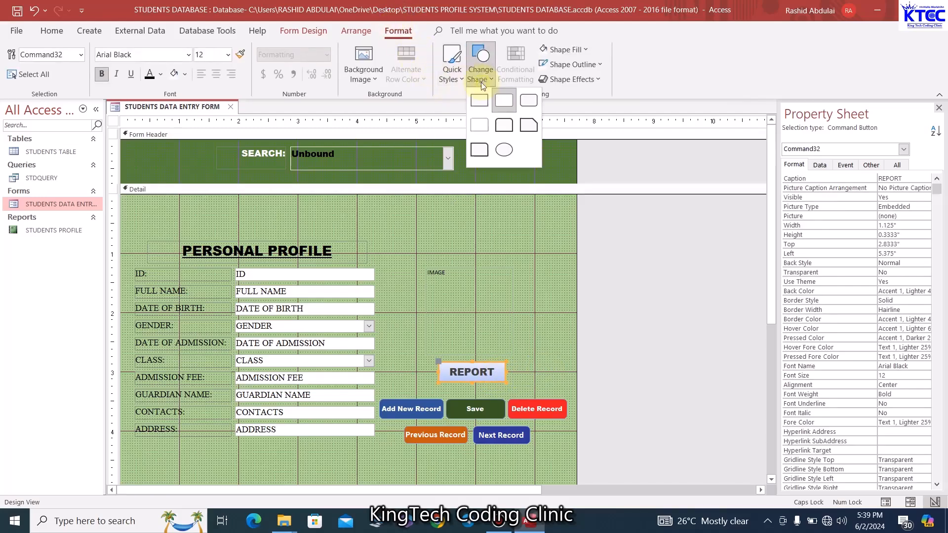
left_click(529, 102)
left_click(533, 376)
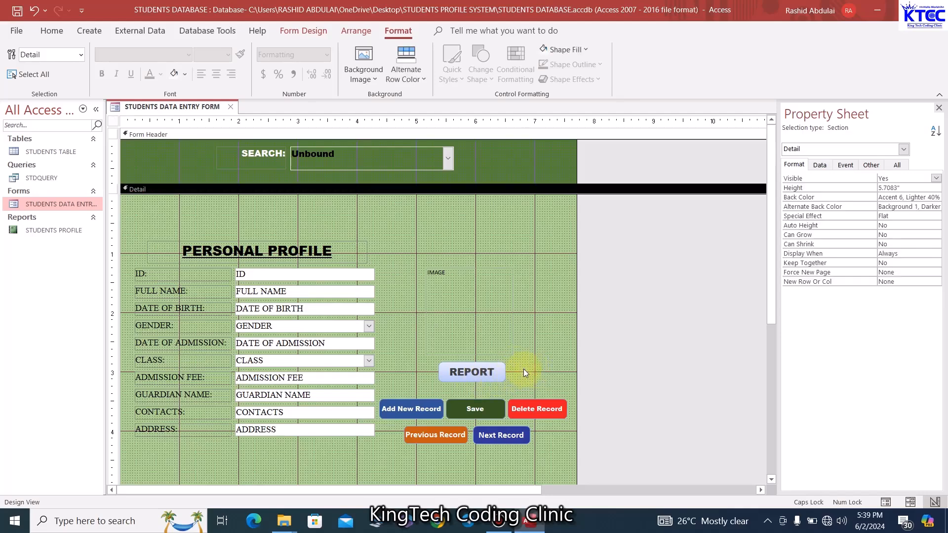
Start a Macro Builder click event for REPORT with an OpenReport action
right_click(474, 373)
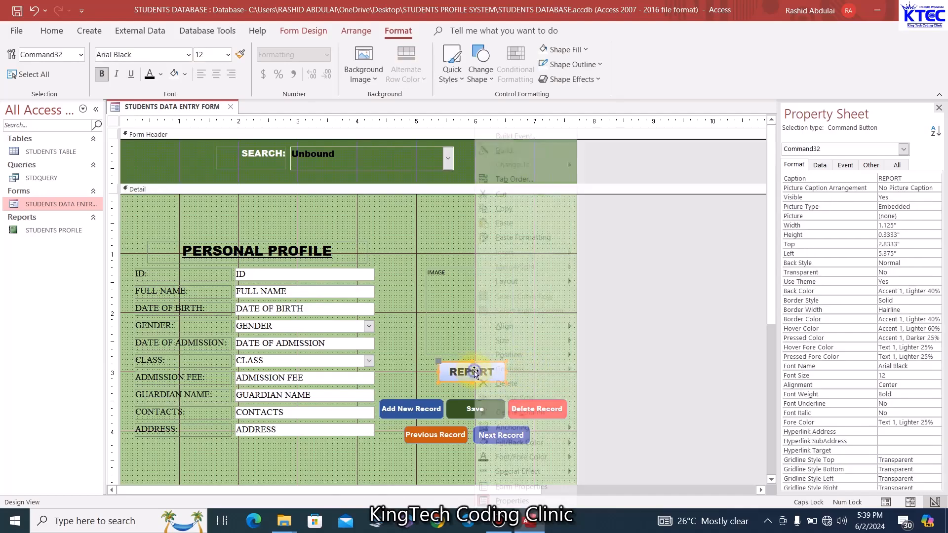
left_click(519, 137)
left_click(466, 267)
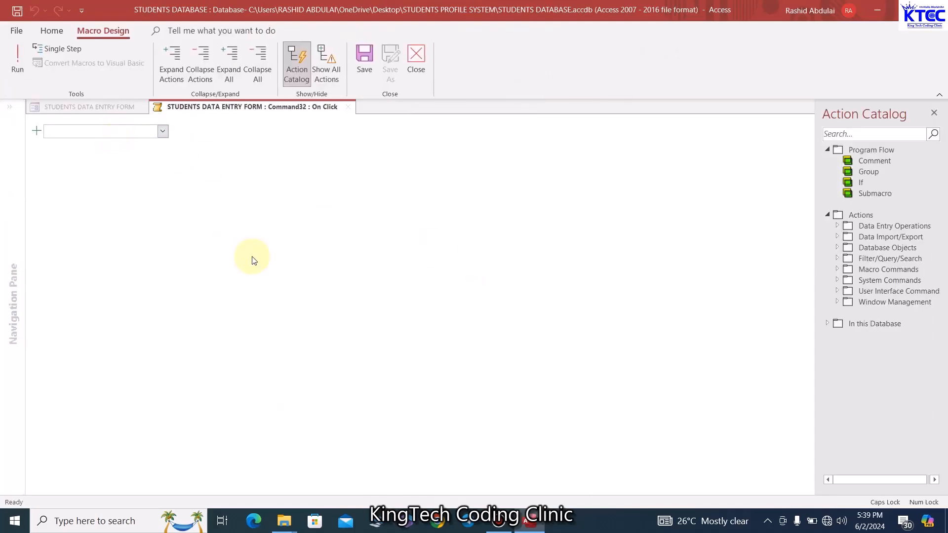
type("OpenReport")
key("Return")
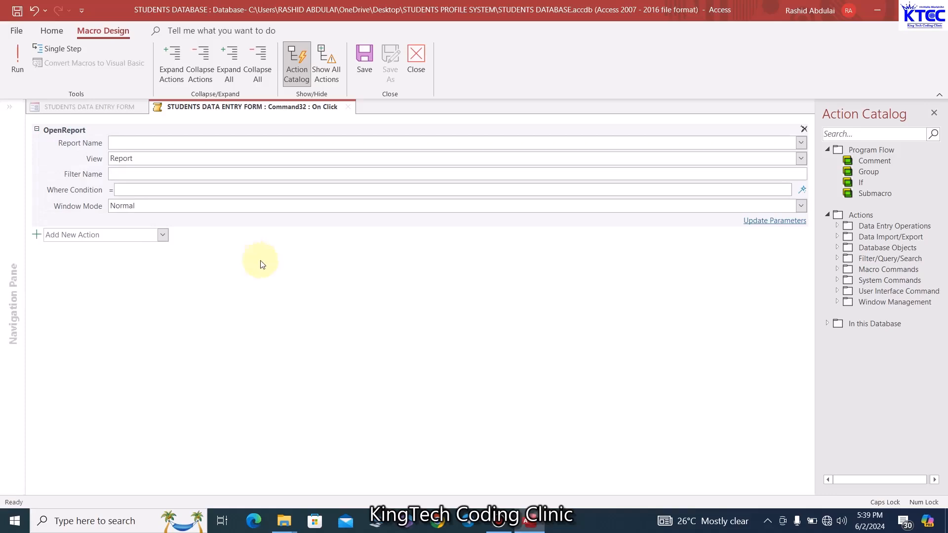
Set the OpenReport Where Condition to ='[ID]='&[ID]
left_click(133, 191)
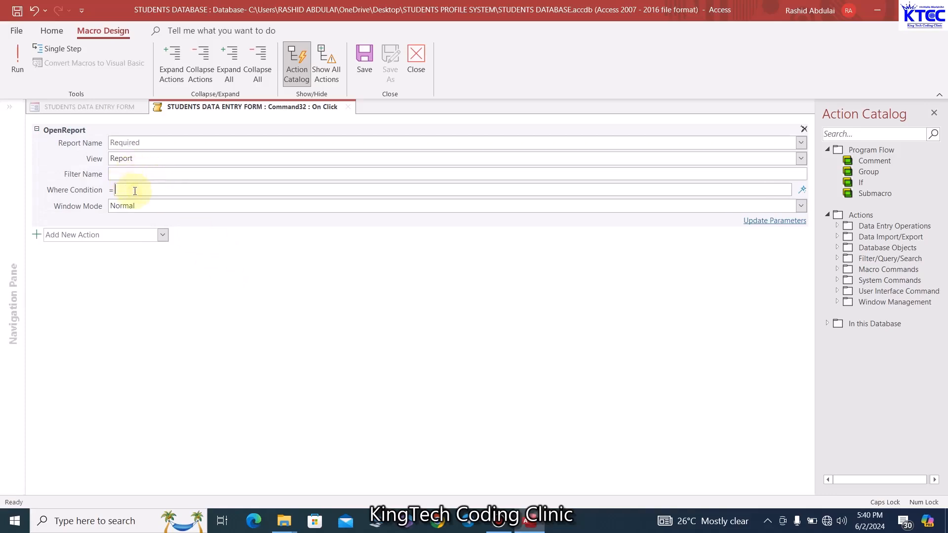
type("=ID")
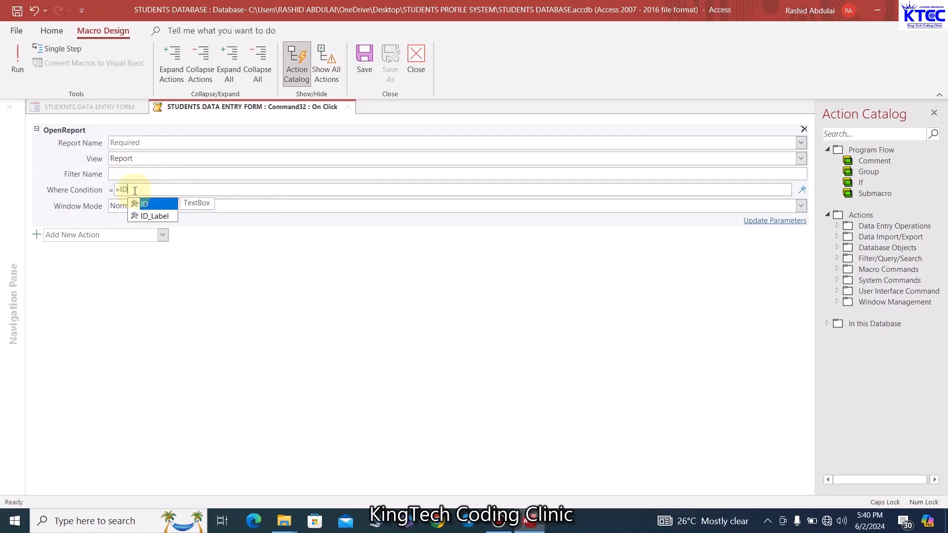
double_click(155, 204)
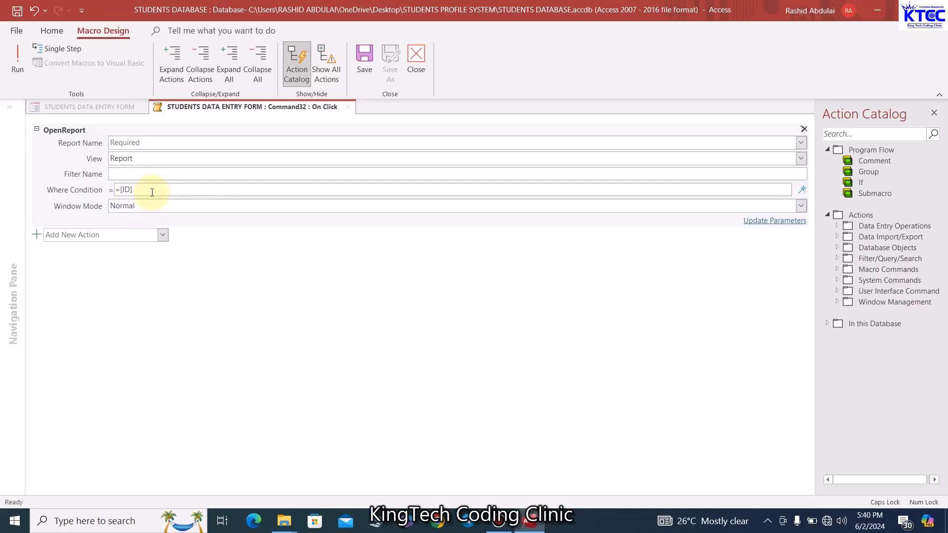
type("=&ID")
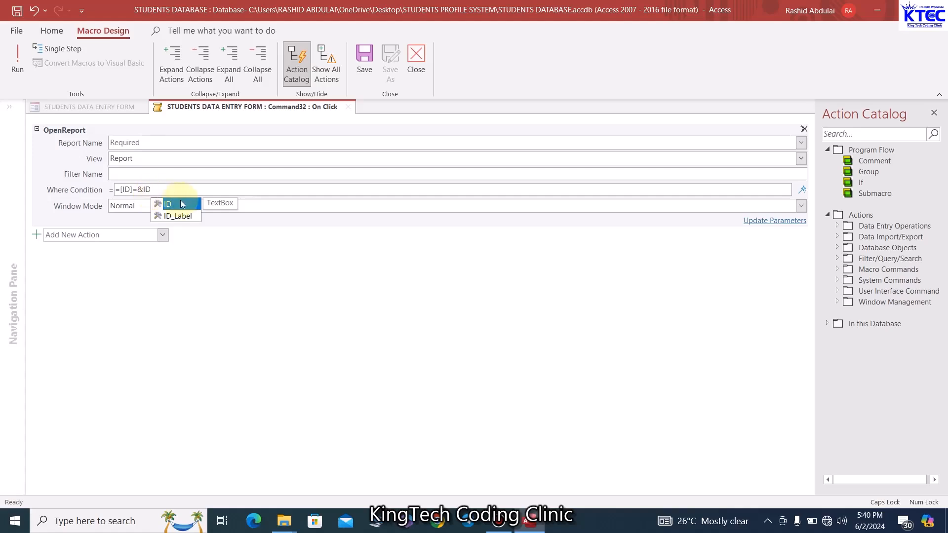
double_click(183, 206)
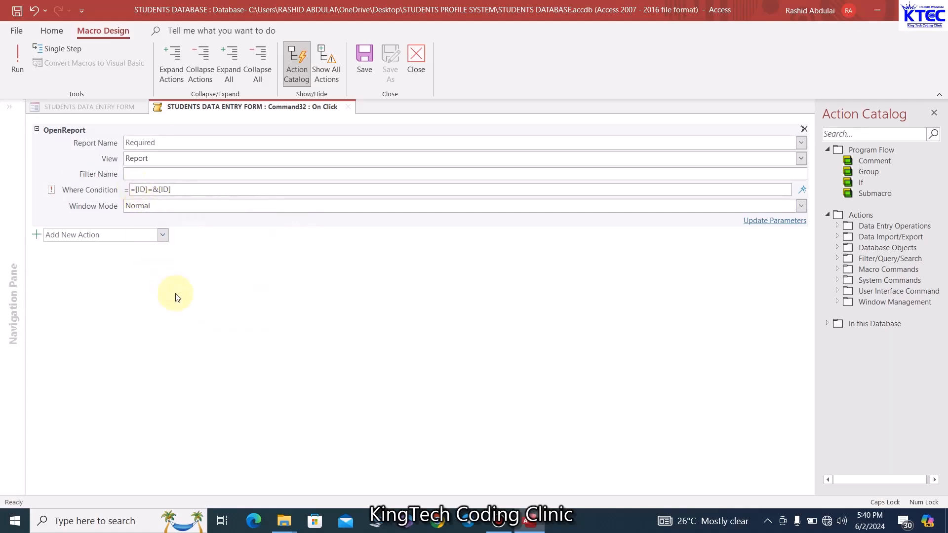
type("'")
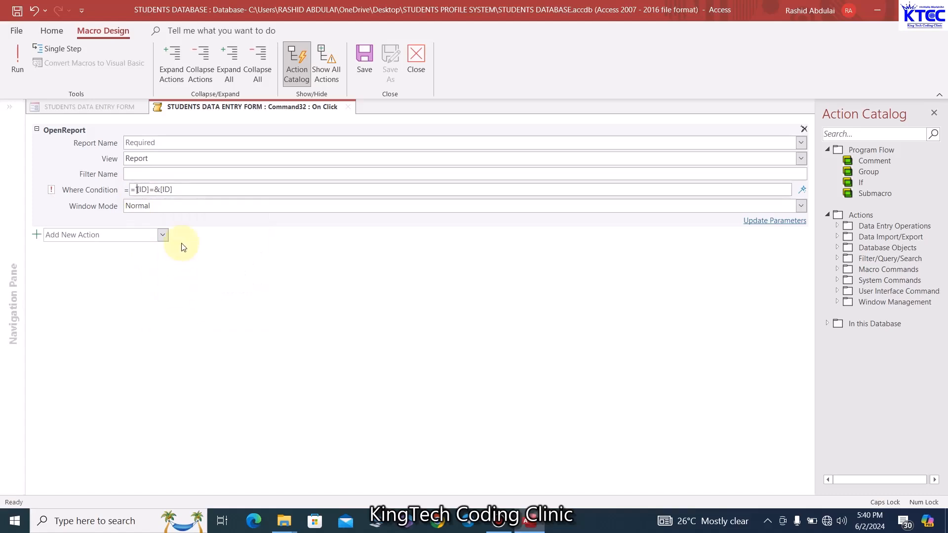
left_click(154, 190)
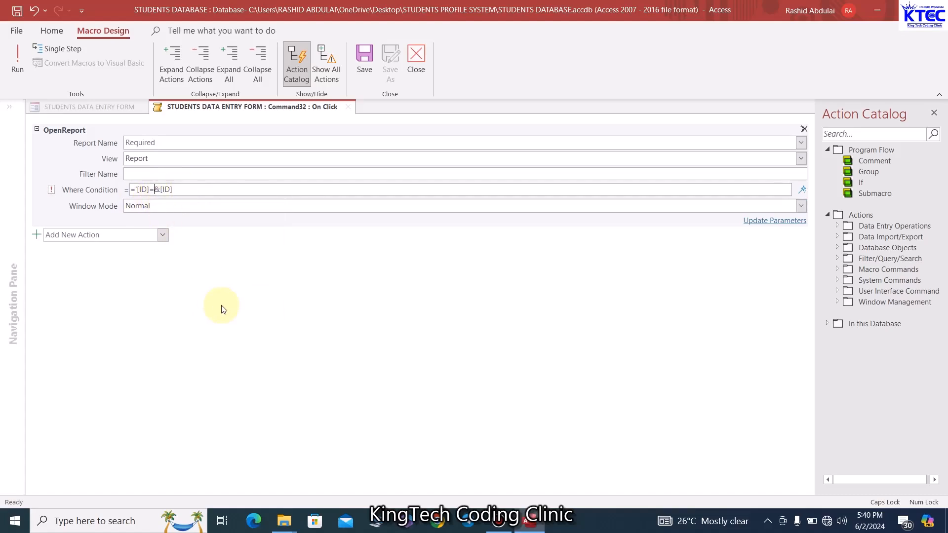
type("'")
left_click(169, 206)
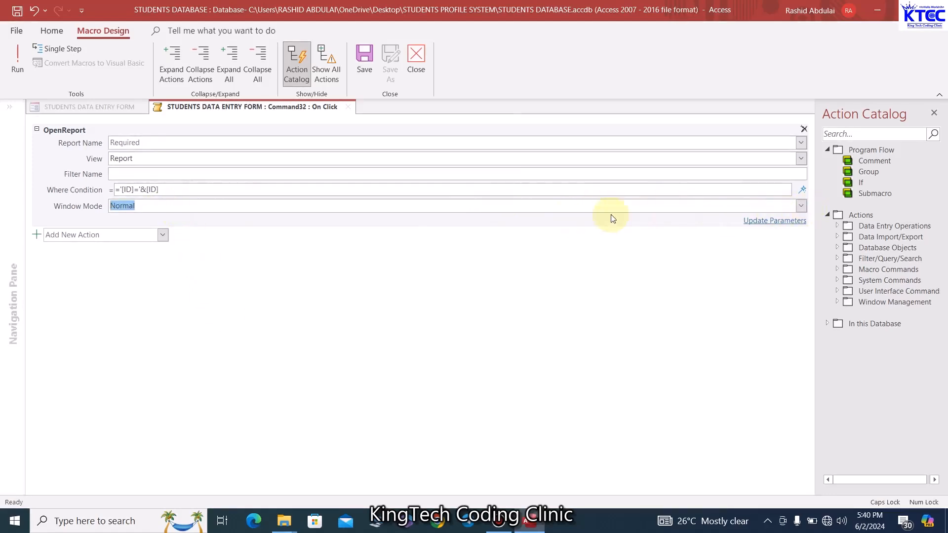
Set Window Mode to Dialog and Report Name to STUDENTS PROFILE, then save and close the macro
left_click(801, 206)
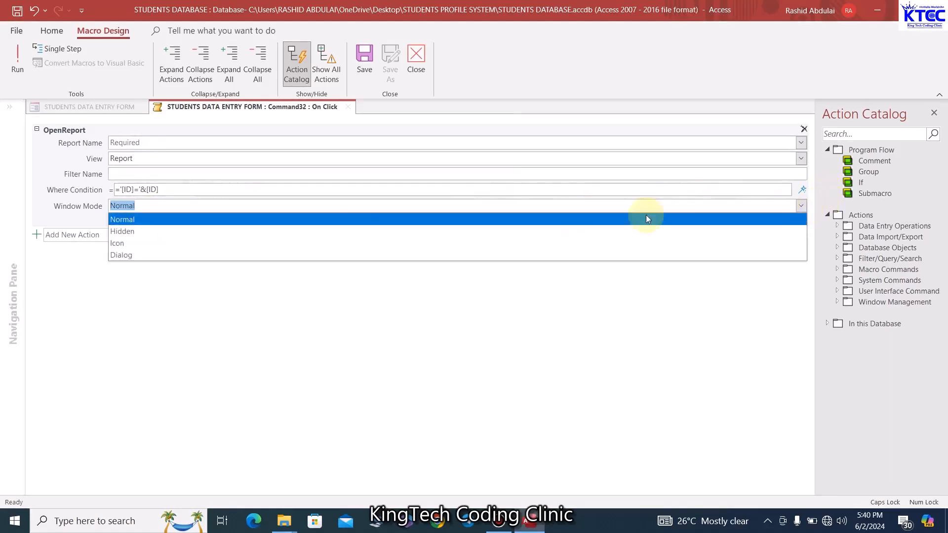
left_click(148, 255)
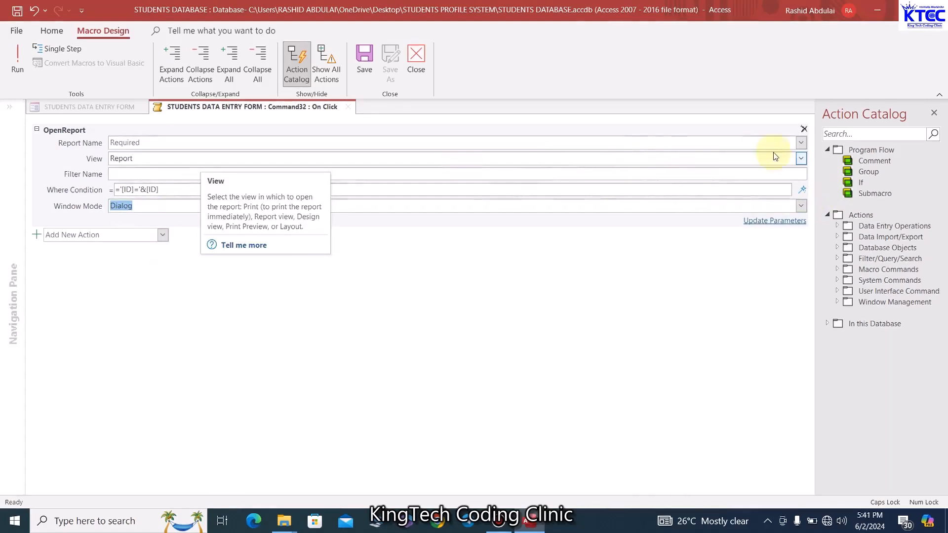
left_click(800, 142)
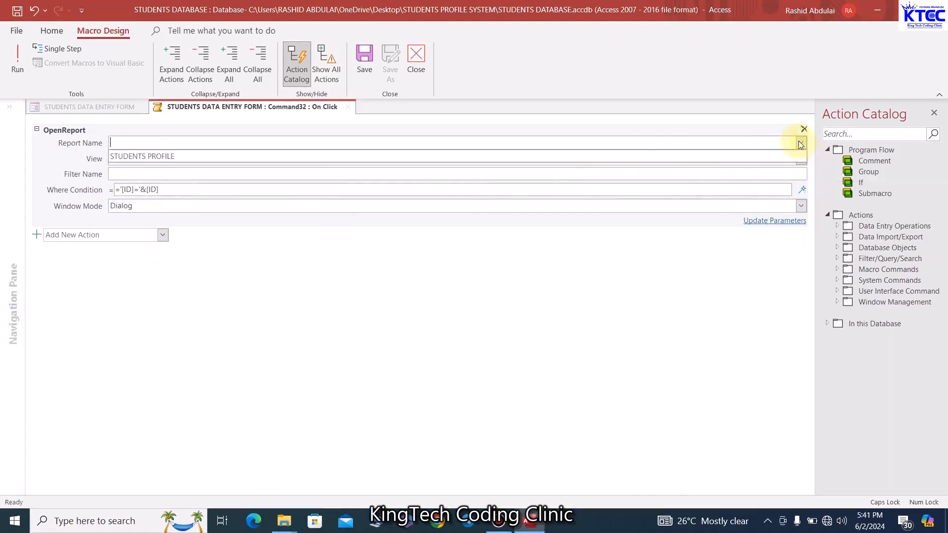
left_click(165, 155)
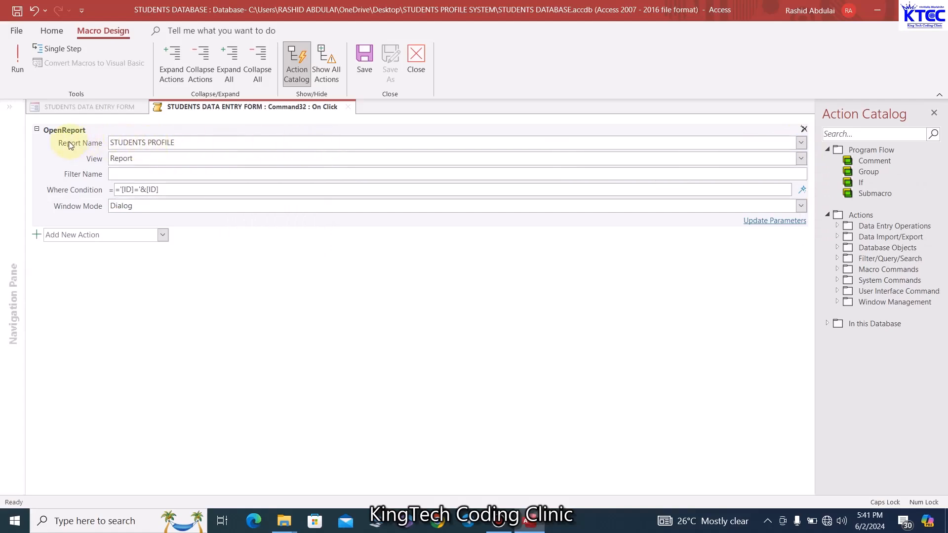
left_click(366, 59)
left_click(416, 58)
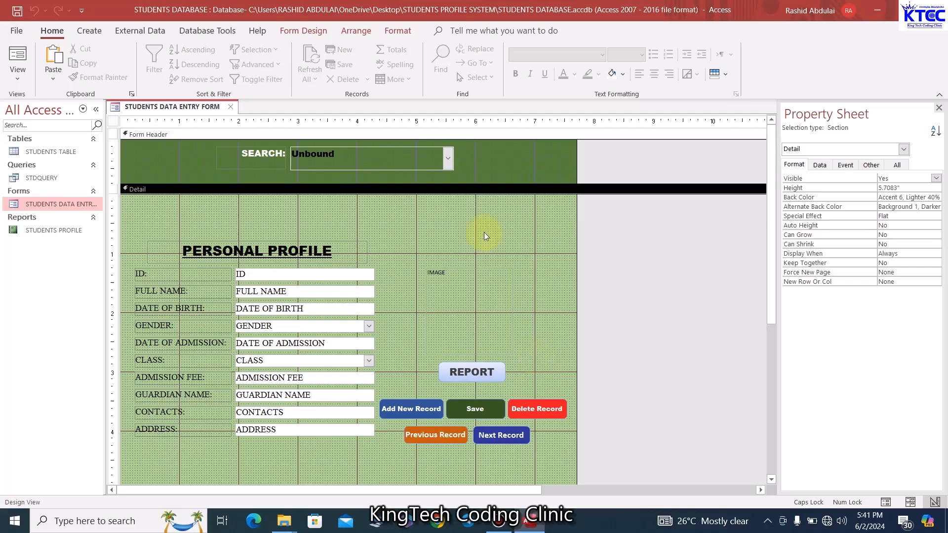
Switch the form to Form View and test REPORT on the current student, cancelling the print dialog
right_click(192, 111)
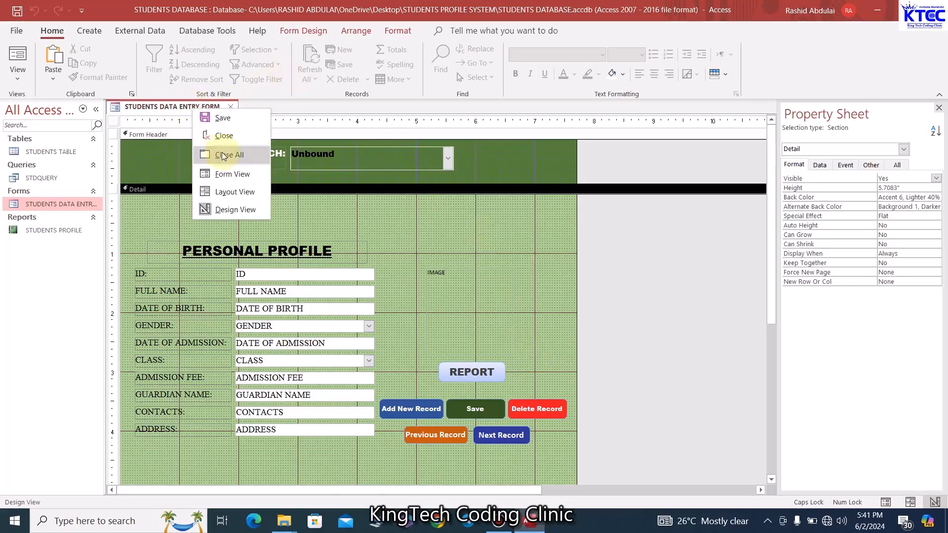
left_click(233, 173)
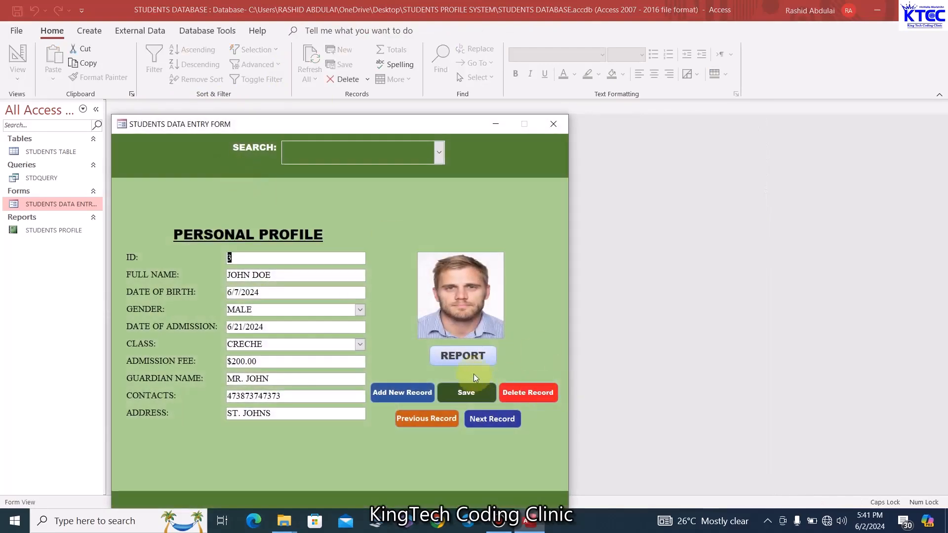
left_click(464, 357)
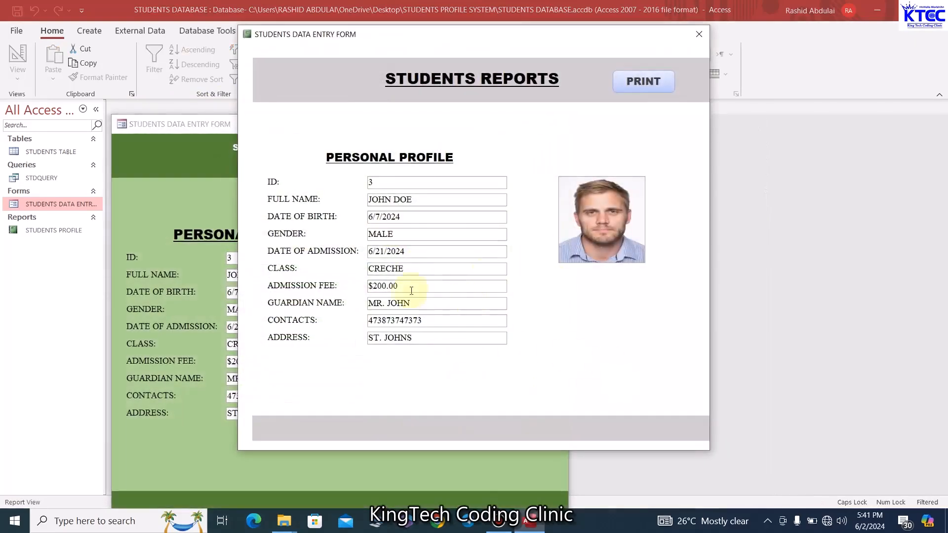
left_click(653, 86)
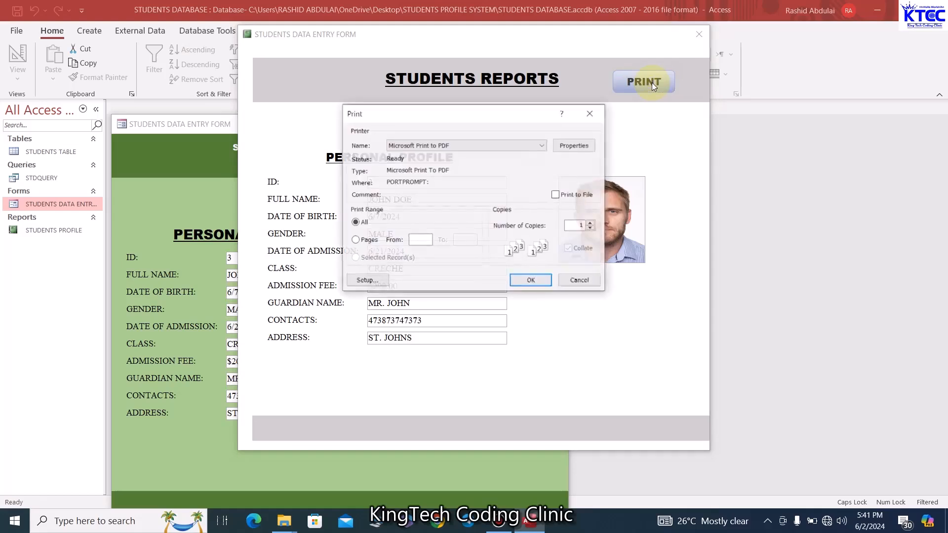
left_click(581, 282)
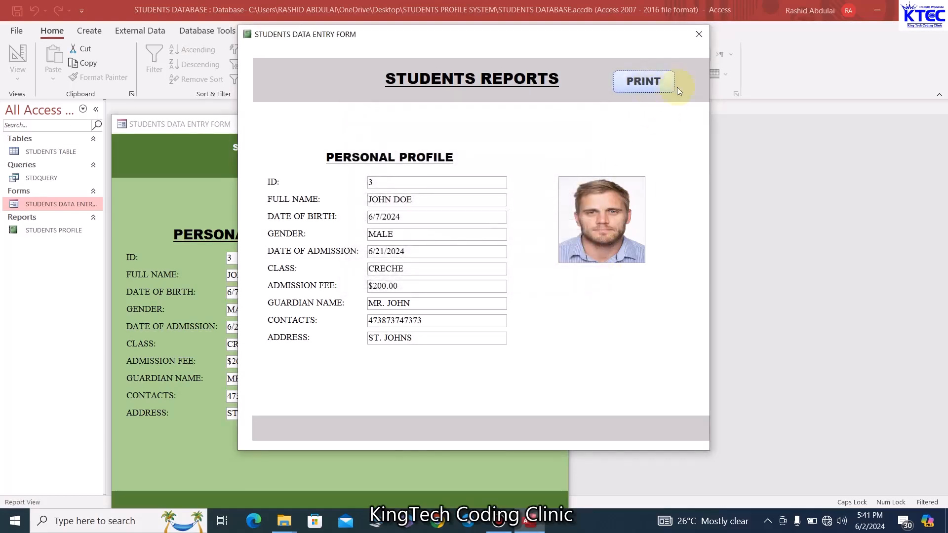
left_click(697, 32)
Pick another student in Search and confirm REPORT opens that student's report, then cancel printing and close it
left_click(437, 152)
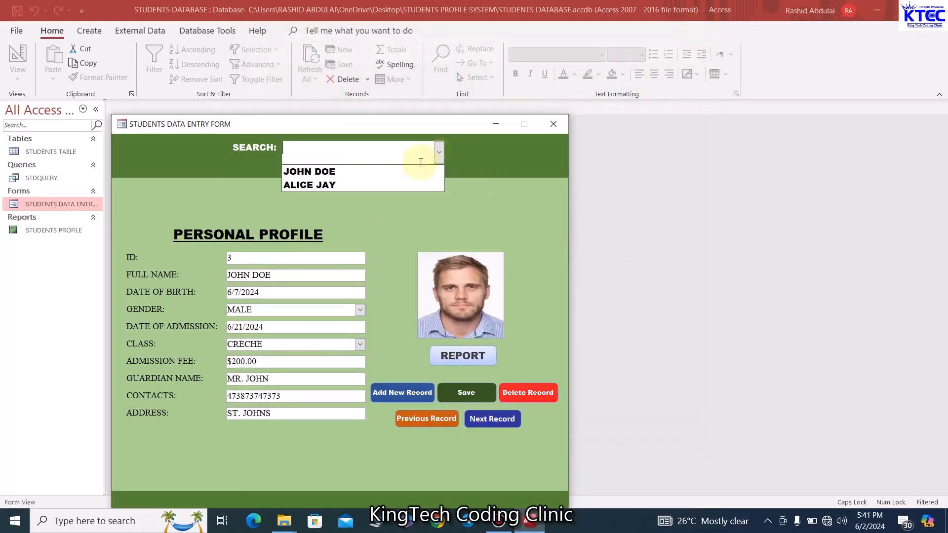
left_click(325, 182)
left_click(456, 356)
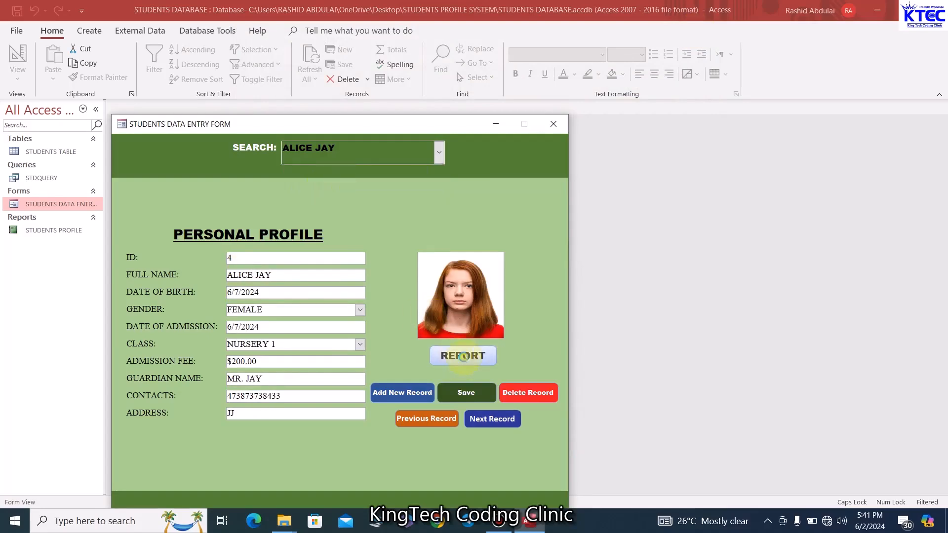
left_click(666, 90)
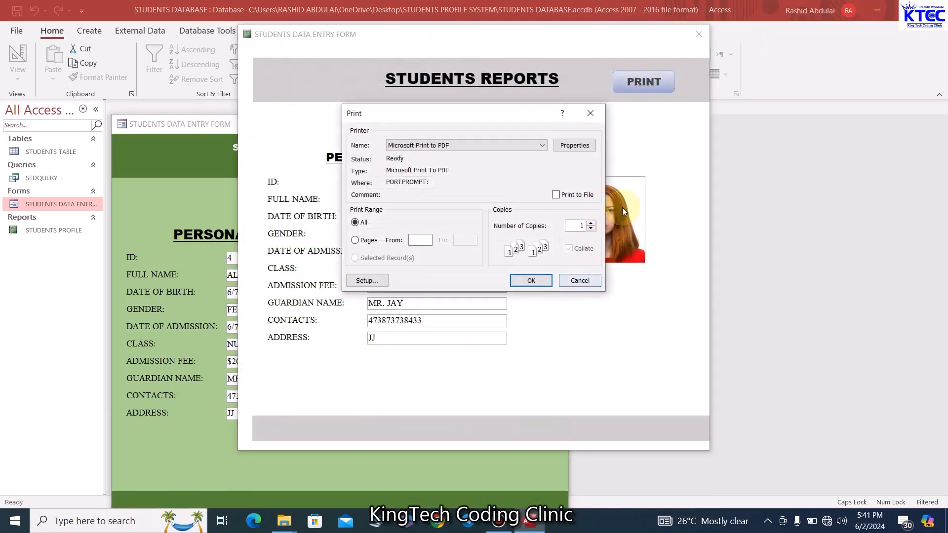
left_click(635, 282)
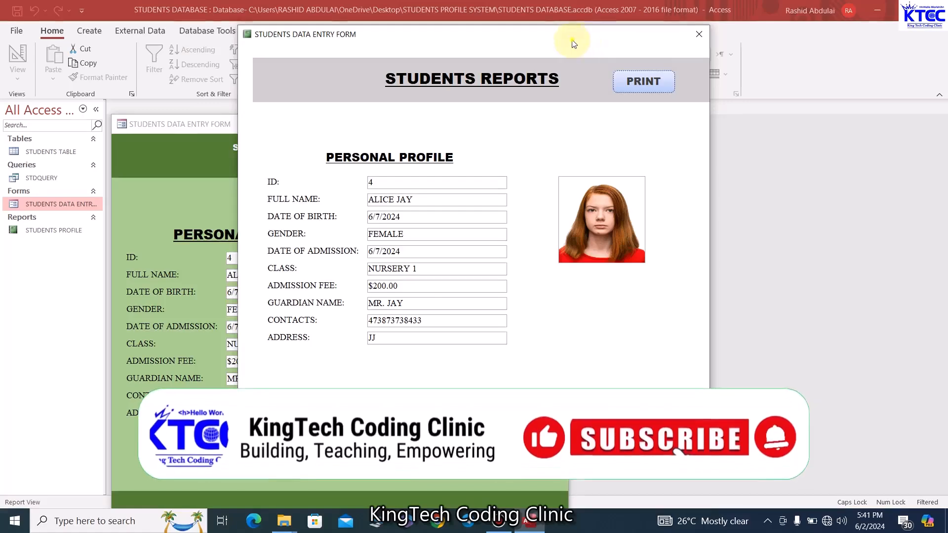
left_click_drag(571, 38, 482, 48)
left_click(613, 44)
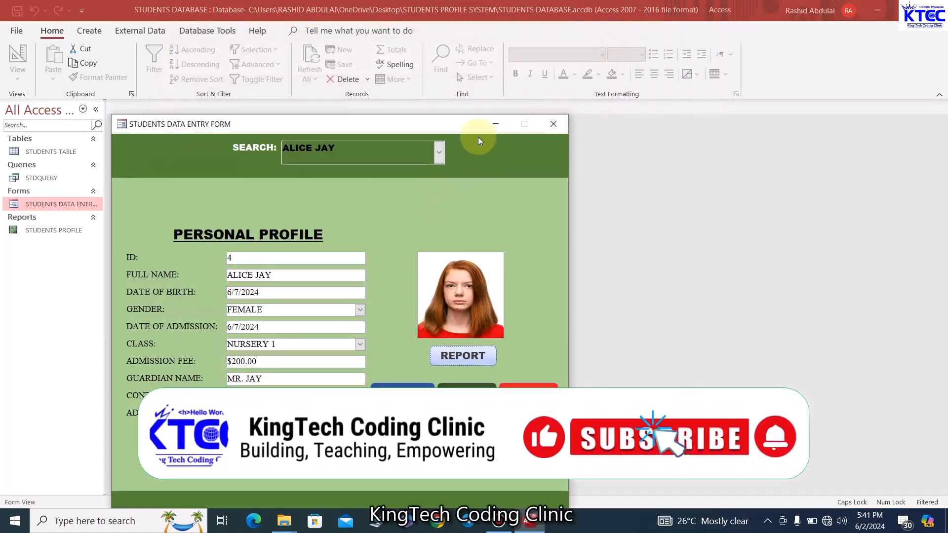
left_click_drag(478, 133, 510, 115)
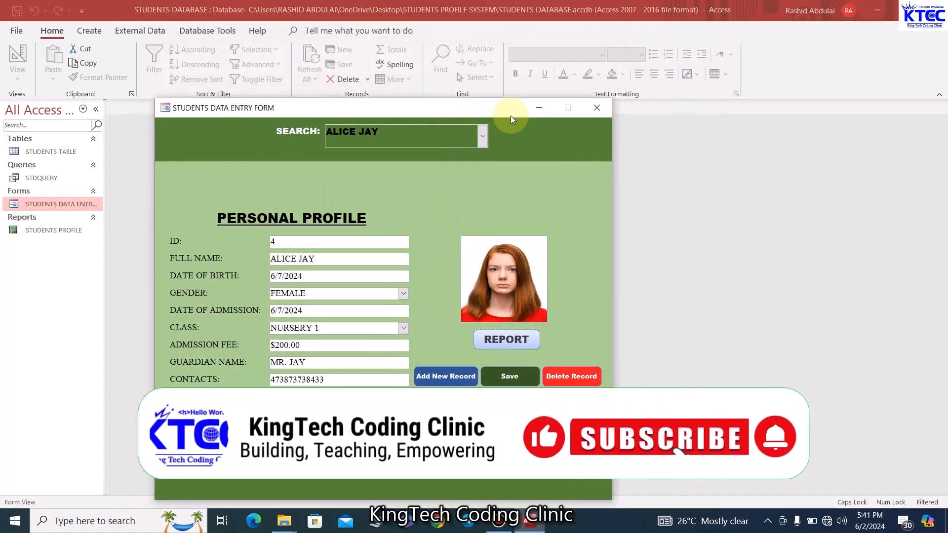